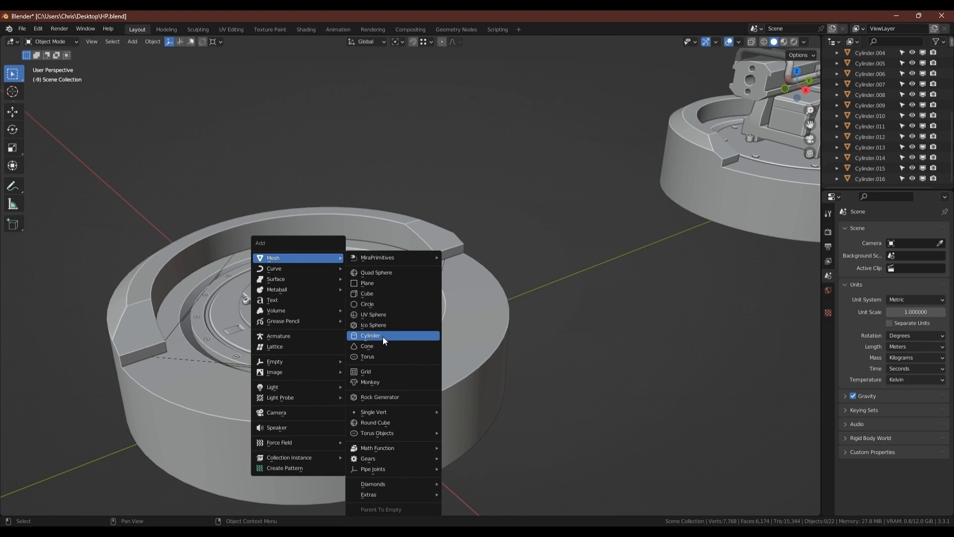
- Add a mesh cylinder with 64 vertices at the centre of the round turret base
left_click(385, 340)
left_click(141, 385)
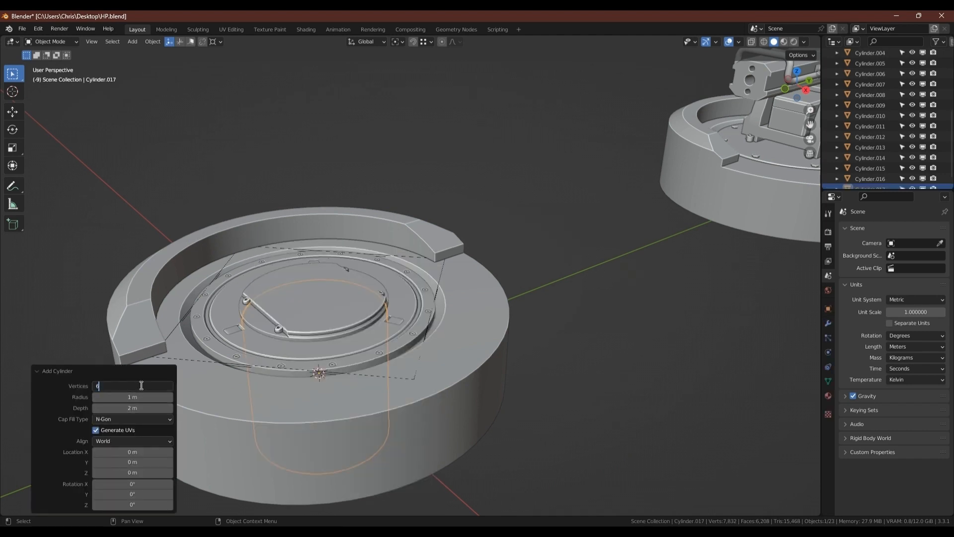
key("Return")
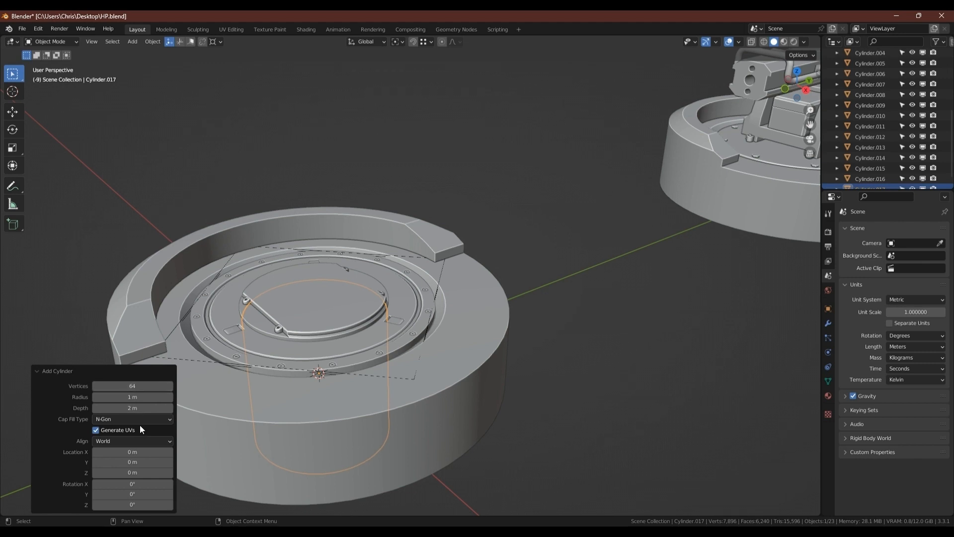
scroll(393, 356, "down", 3)
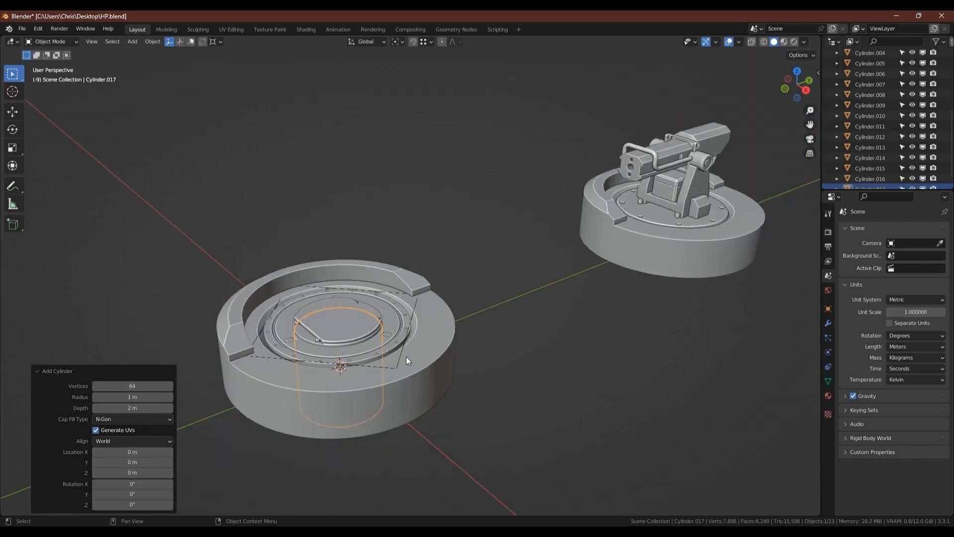
- Raise the new cylinder above the round turret base
middle_click_drag(336, 332, 331, 372)
key("g")
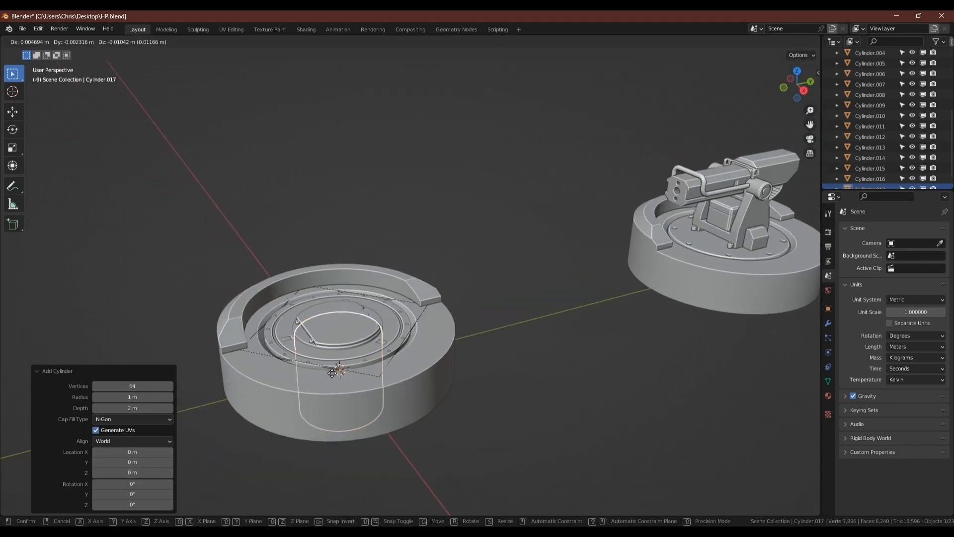
left_click(313, 201)
right_click(313, 200)
left_click(277, 230)
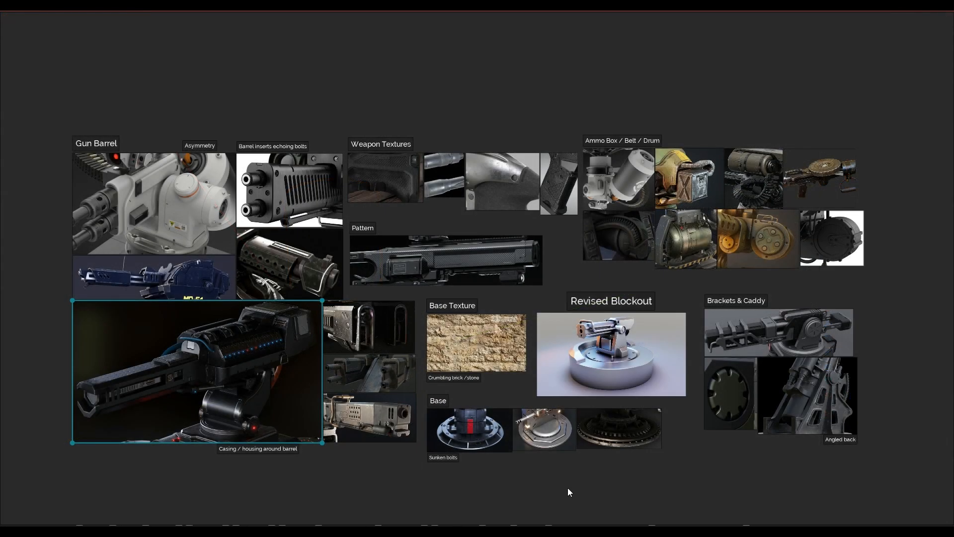
- On the reference board, move the large black gun image beside the Brackets & Caddy references and view it up close
scroll(592, 482, "down", 3)
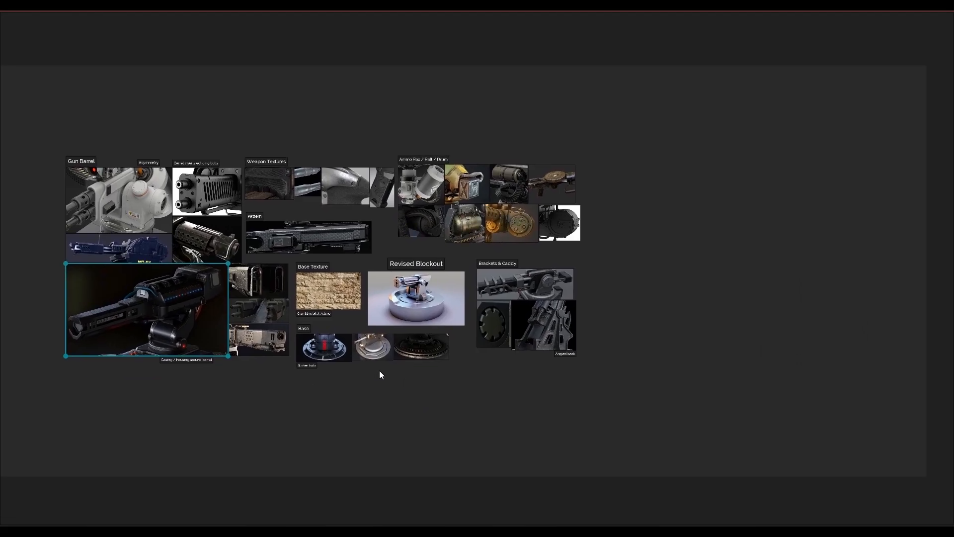
left_click_drag(114, 317, 635, 311)
scroll(613, 309, "up", 6)
middle_click_drag(713, 285, 614, 256)
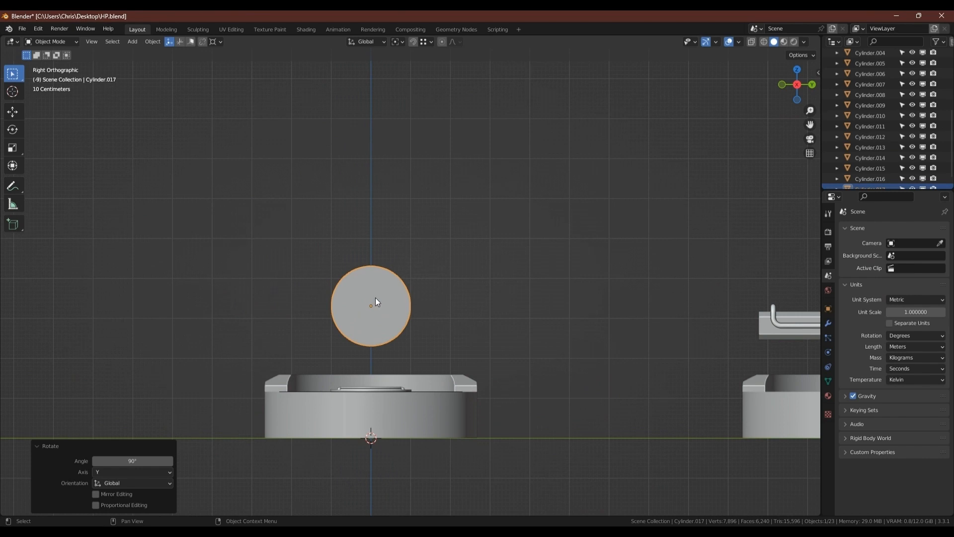
- Move the cylinder about 1.5 m along Y and 0.25 m up, keeping its X position locked
key("g")
key("shift+x")
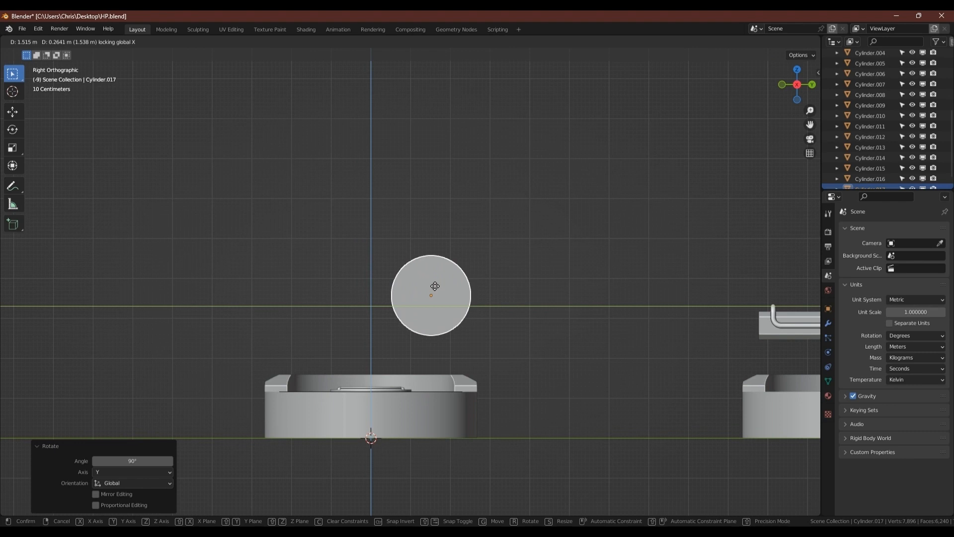
left_click(434, 287)
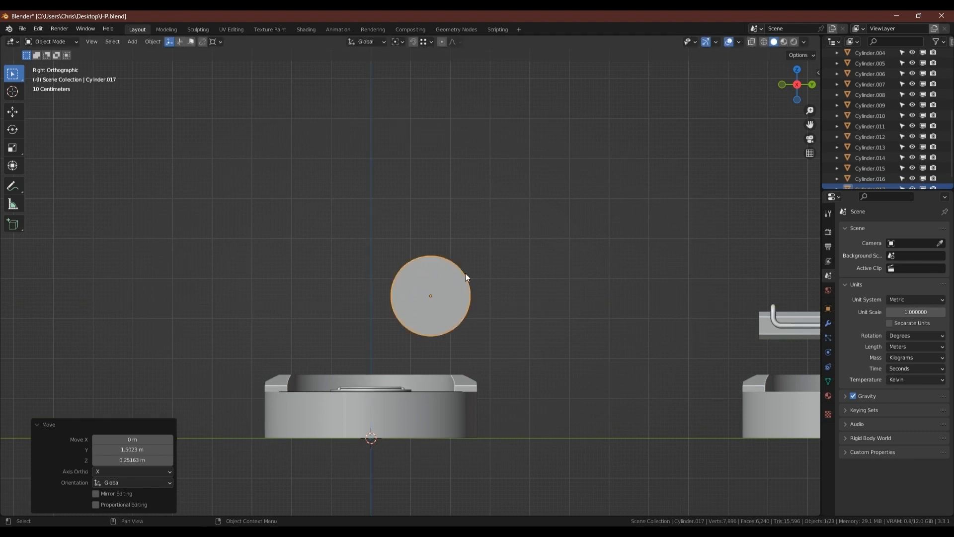
- Scale the cylinder's mesh in Edit Mode to about 0.528 on Y and Z, with X locked
key("Tab")
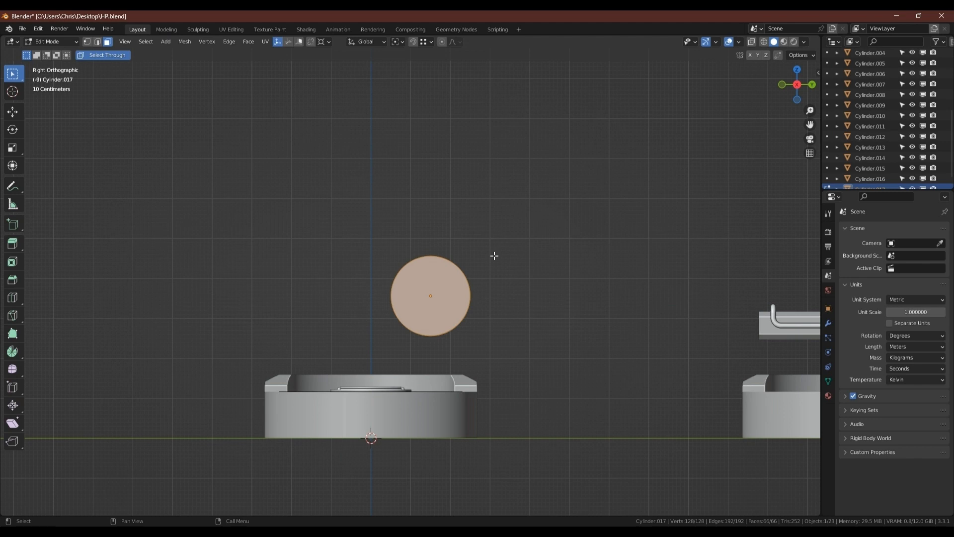
key("s")
key("x")
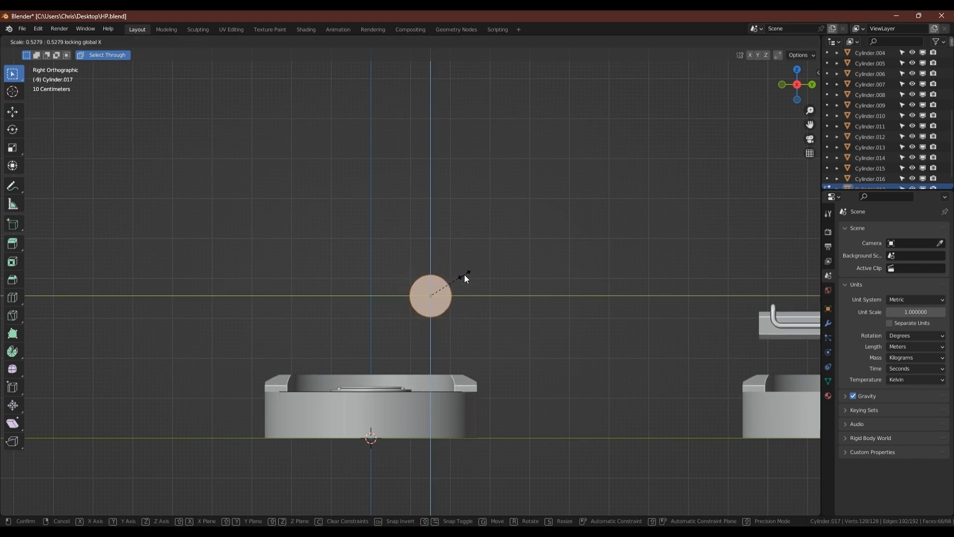
left_click(464, 274)
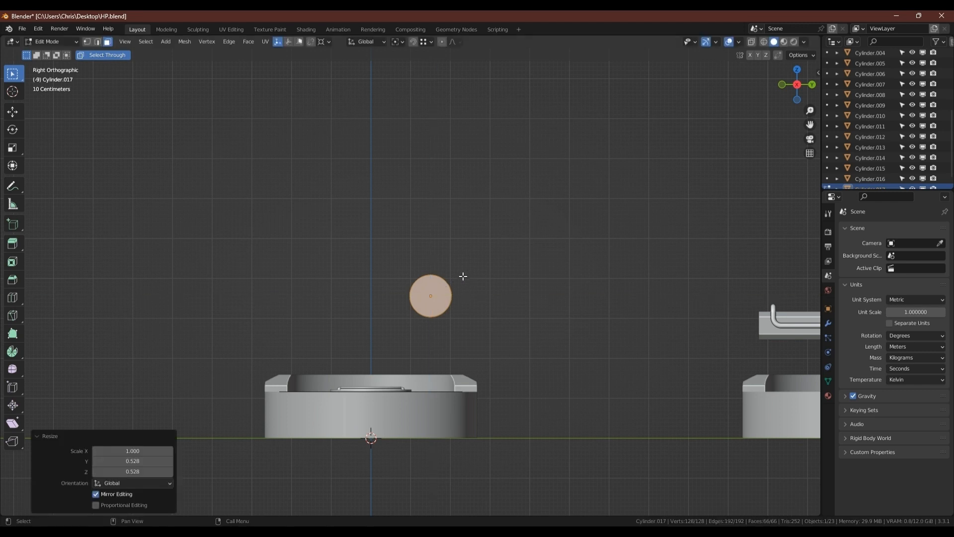
key("Tab")
- Apply all of the cylinder's transforms: location, rotation and scale
middle_click_drag(412, 294, 401, 309)
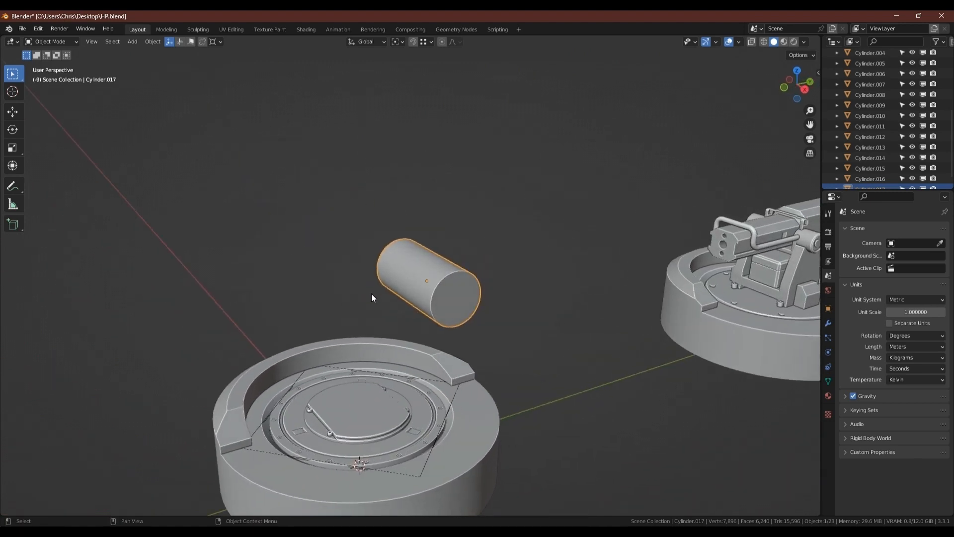
key("ctrl+a")
left_click(497, 261)
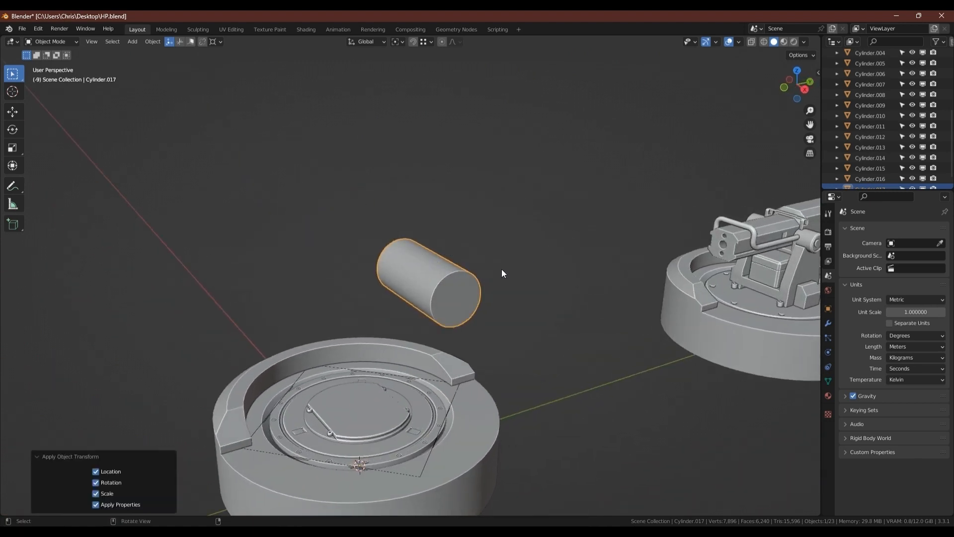
- Add a 2 m cube to the scene
key("shift+a")
mouse_move(390, 298)
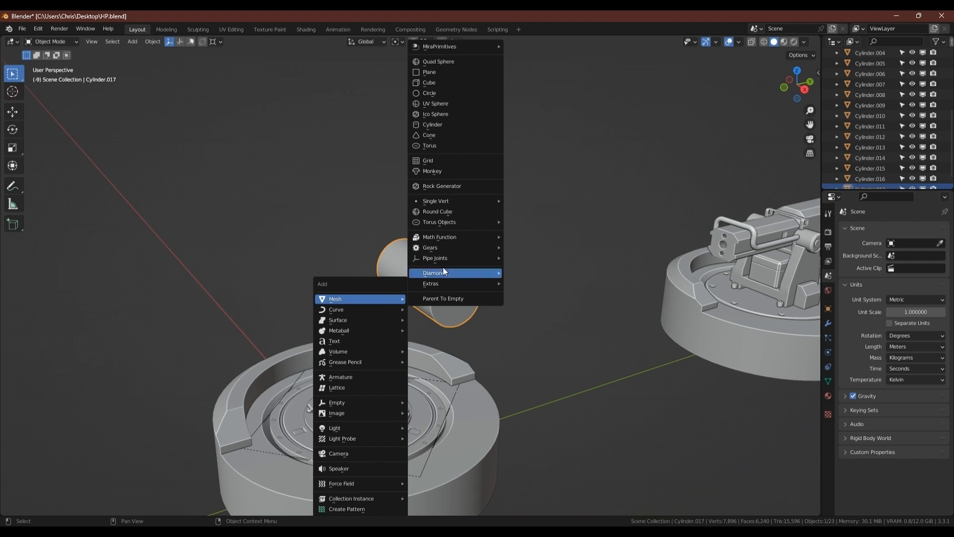
left_click(434, 85)
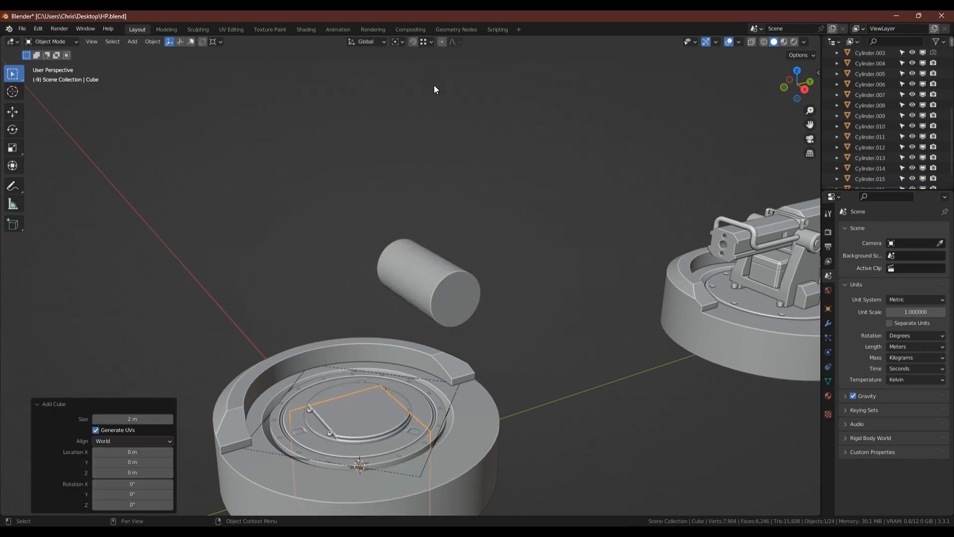
- Centre the cylinder's origin on its geometry and snap the cube to the cylinder
left_click(421, 279, "shift")
right_click(422, 279)
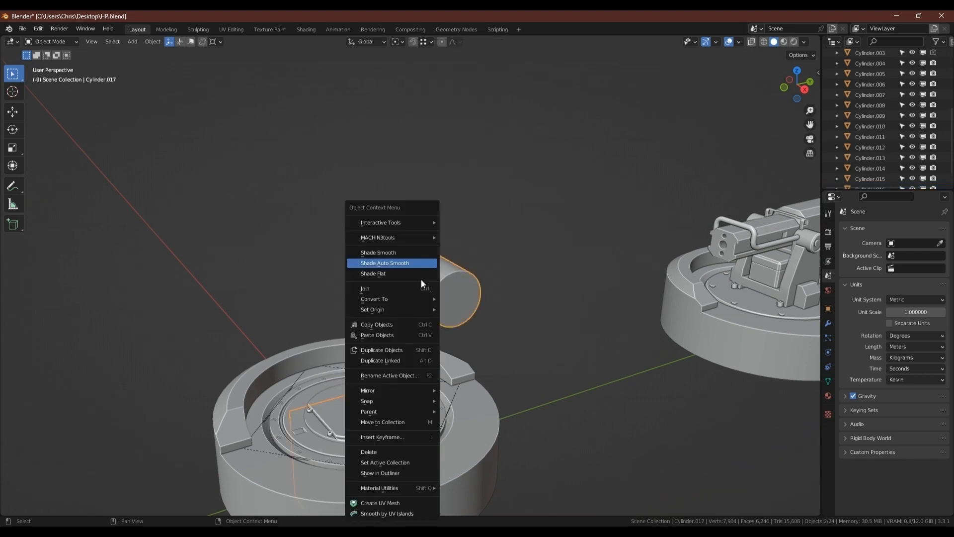
left_click(419, 277)
right_click(362, 421)
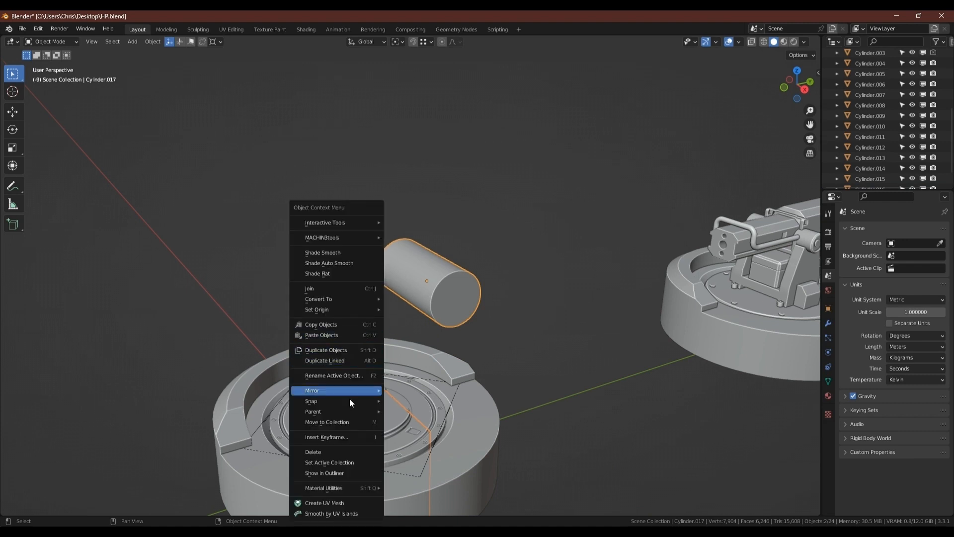
mouse_move(344, 401)
left_click(437, 432)
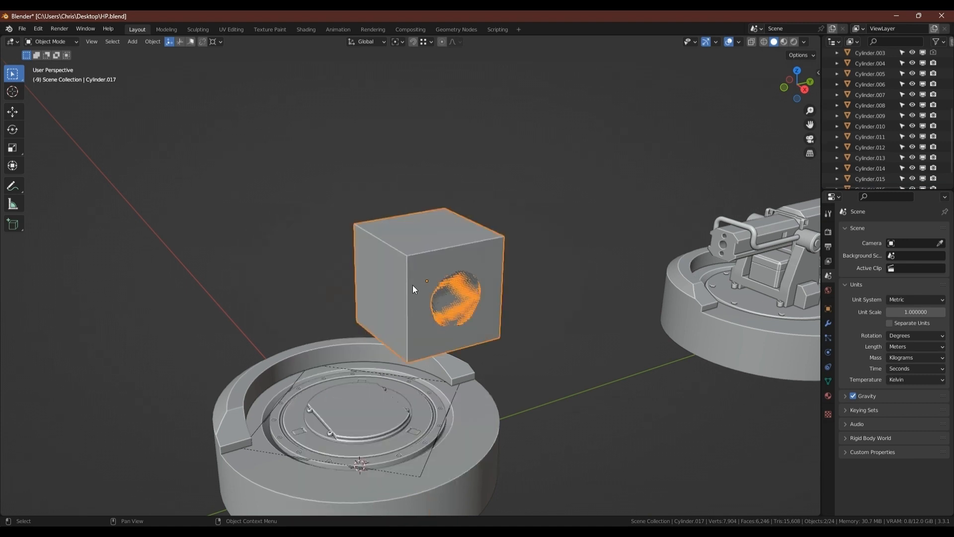
- Lengthen the cube by moving its bottom face about 6.14 m down along Z, through the turret base
left_click(472, 229)
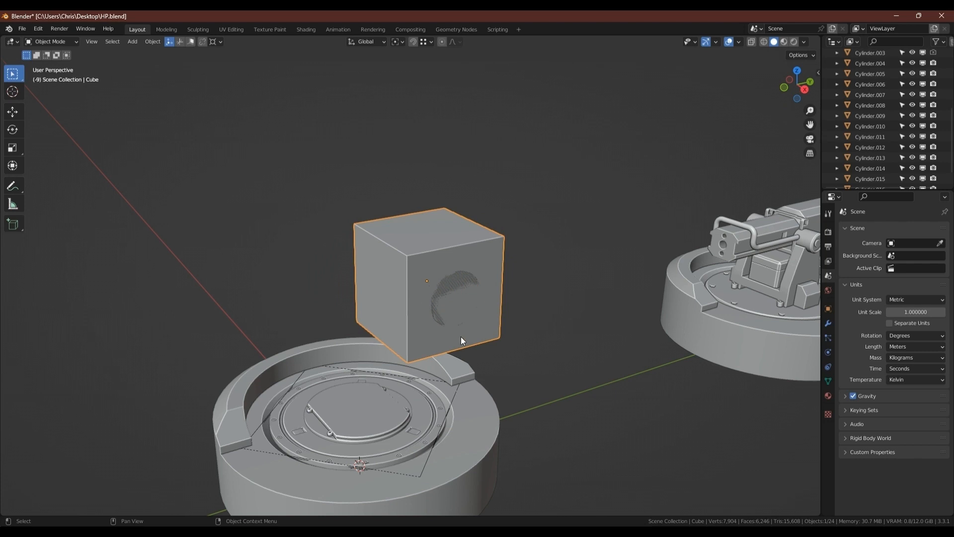
middle_click_drag(443, 273, 411, 218)
key("Tab")
left_click(412, 217)
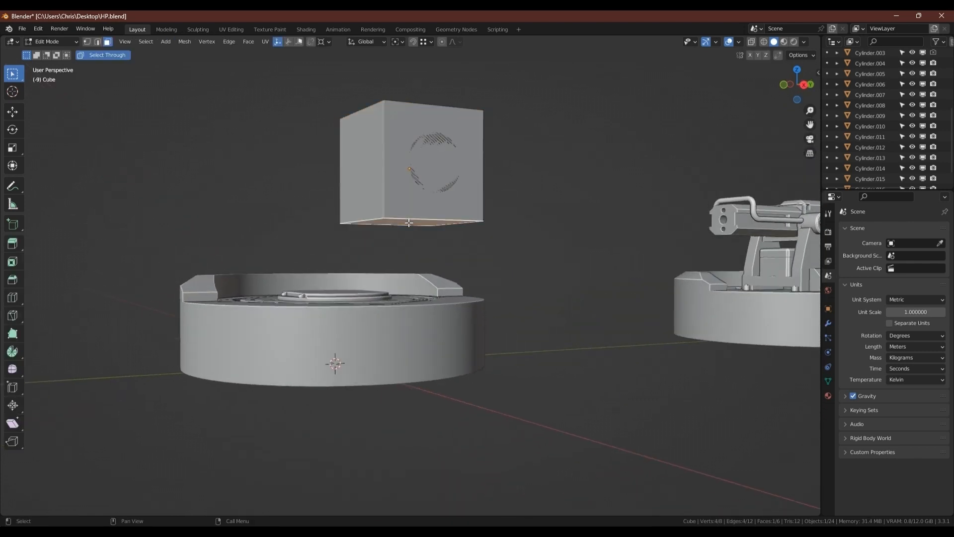
key("g")
key("z")
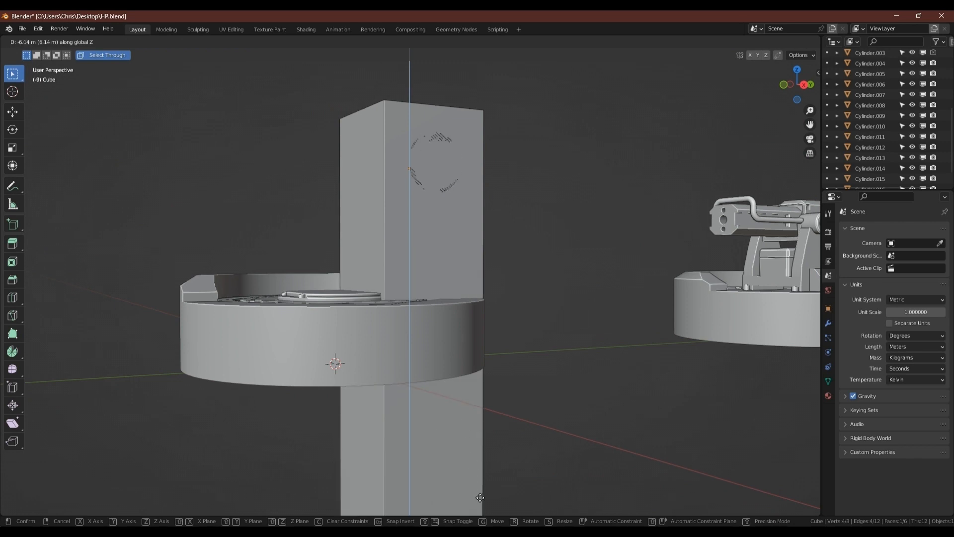
left_click(482, 497)
key("Tab")
- Rotate the elongated cube -30° about global X and open its mesh for editing
middle_click_drag(386, 159, 456, 229, "shift")
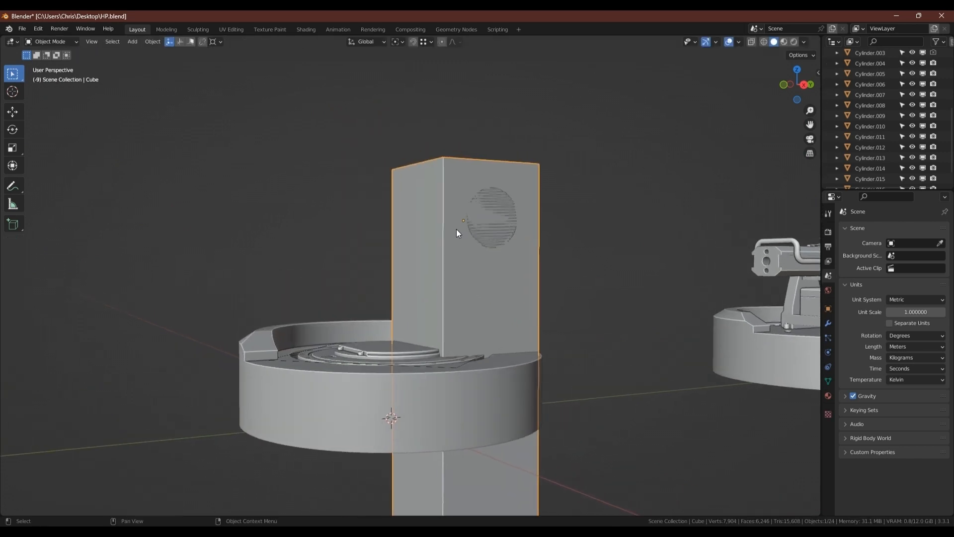
middle_click_drag(488, 168, 482, 192)
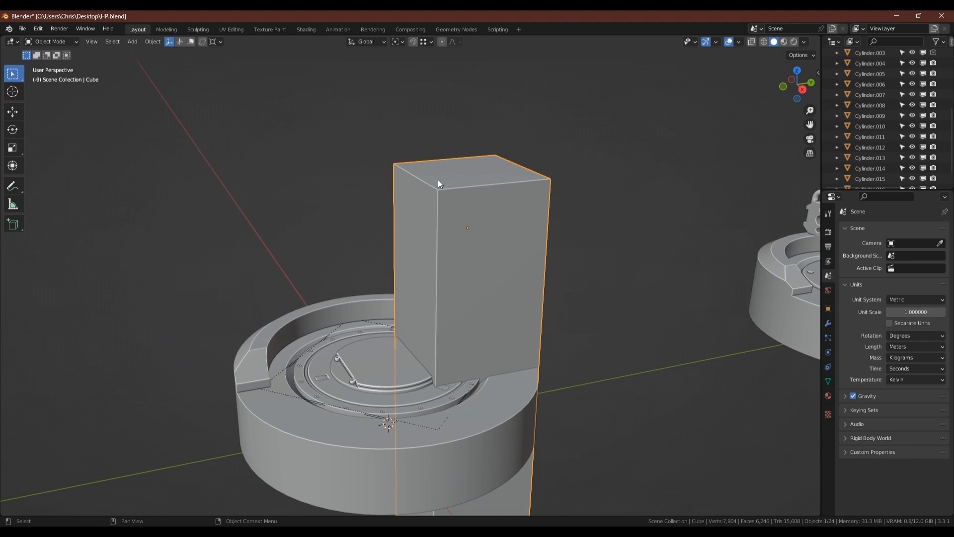
key("r")
key("x")
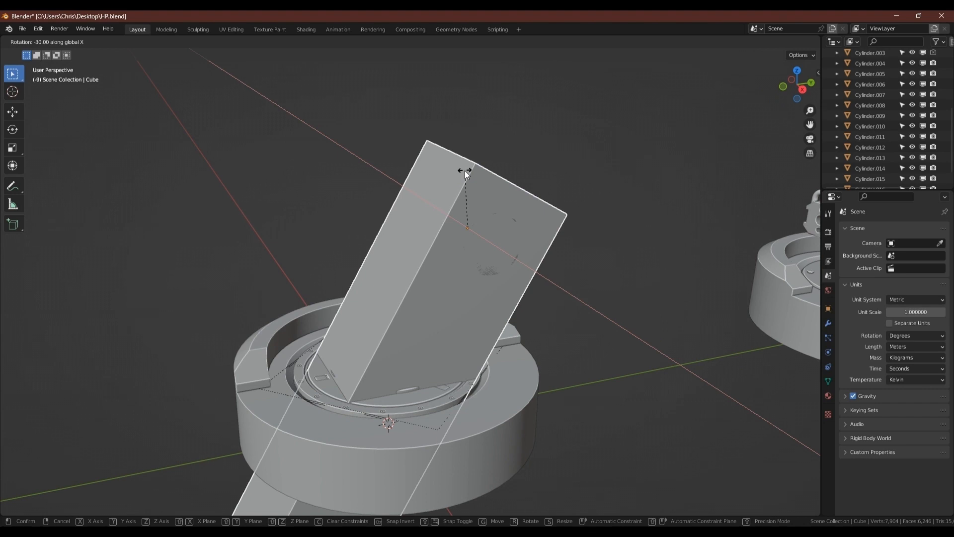
left_click(464, 171)
middle_click_drag(522, 315, 490, 258)
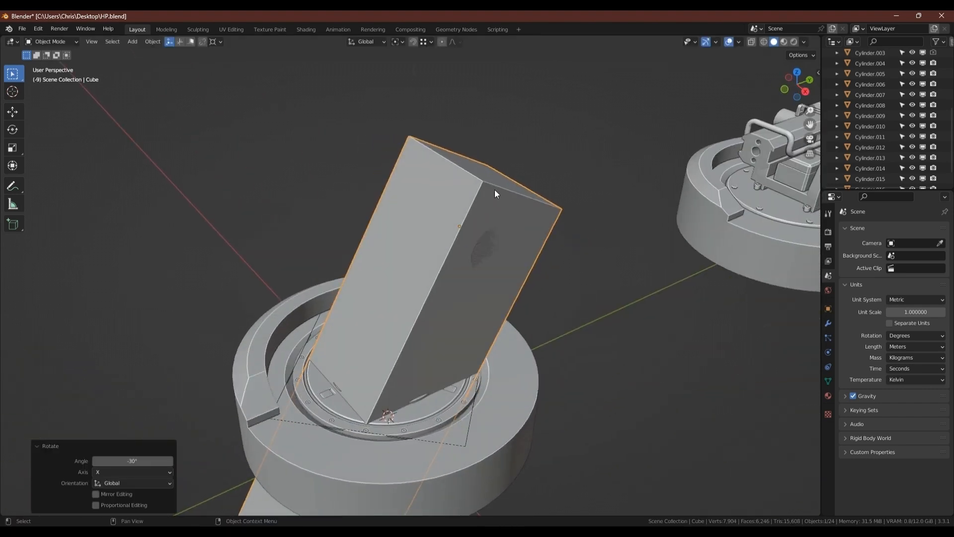
key("Tab")
key("s")
key("x")
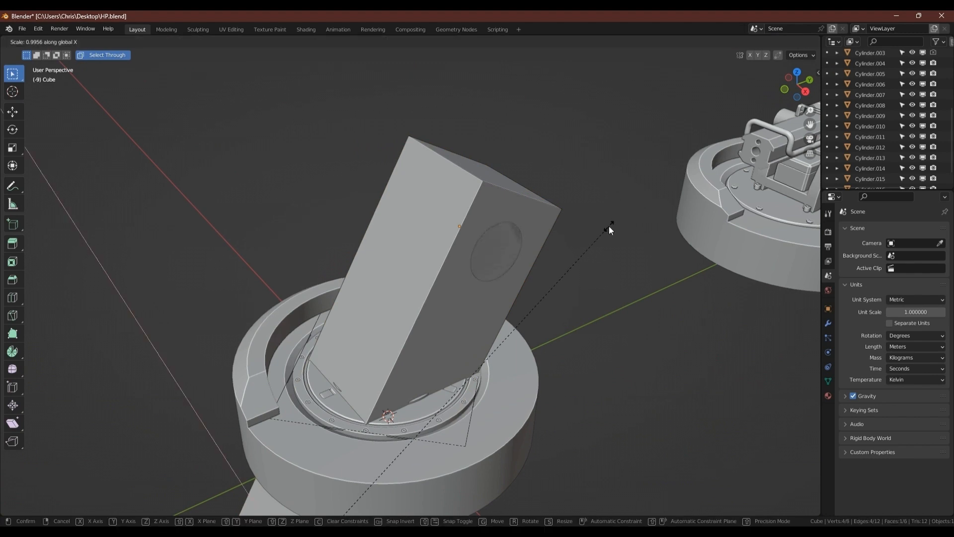
left_click(609, 228)
- Narrow the entire tilted column mesh to about 0.729 along X, exposing the cylinder's ends, and return to Object Mode
key("a")
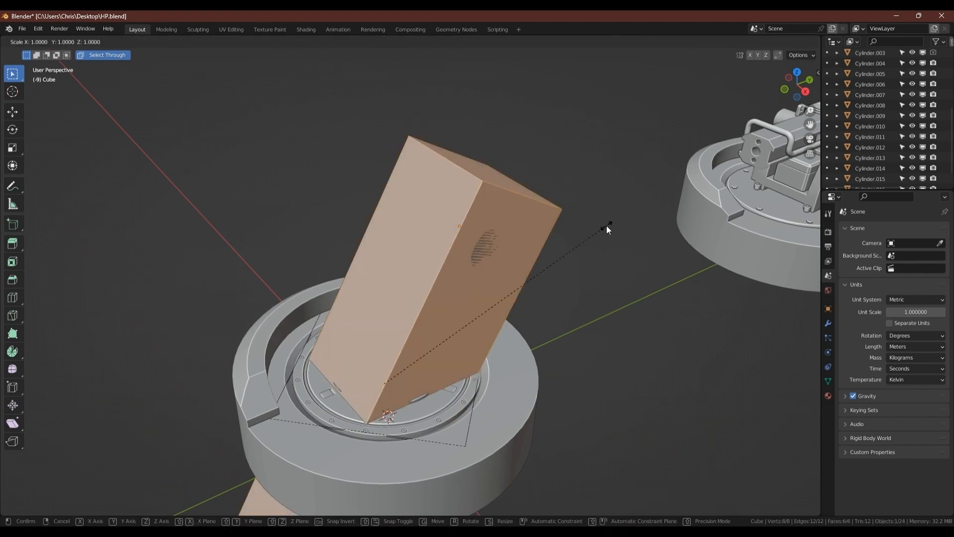
key("s")
key("x")
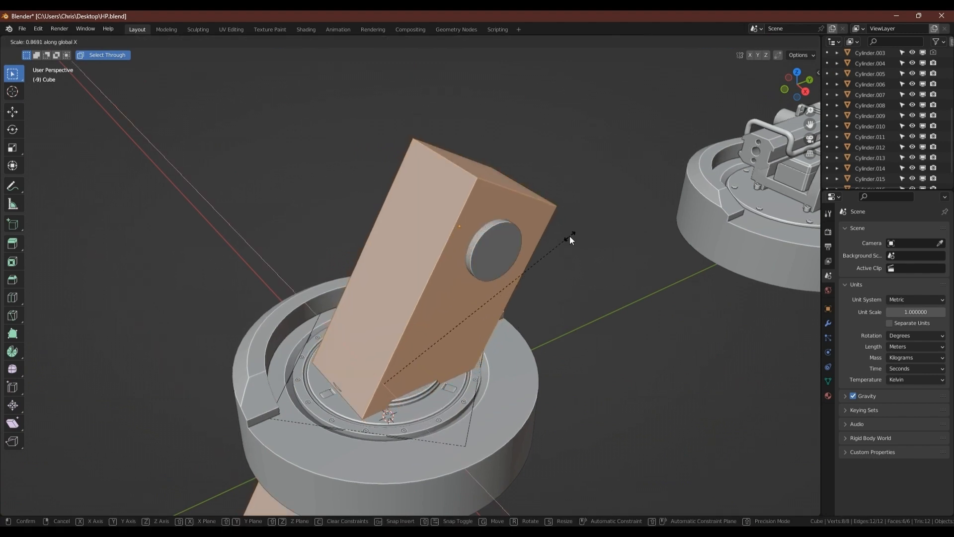
left_click(514, 233)
middle_click_drag(471, 255, 453, 226)
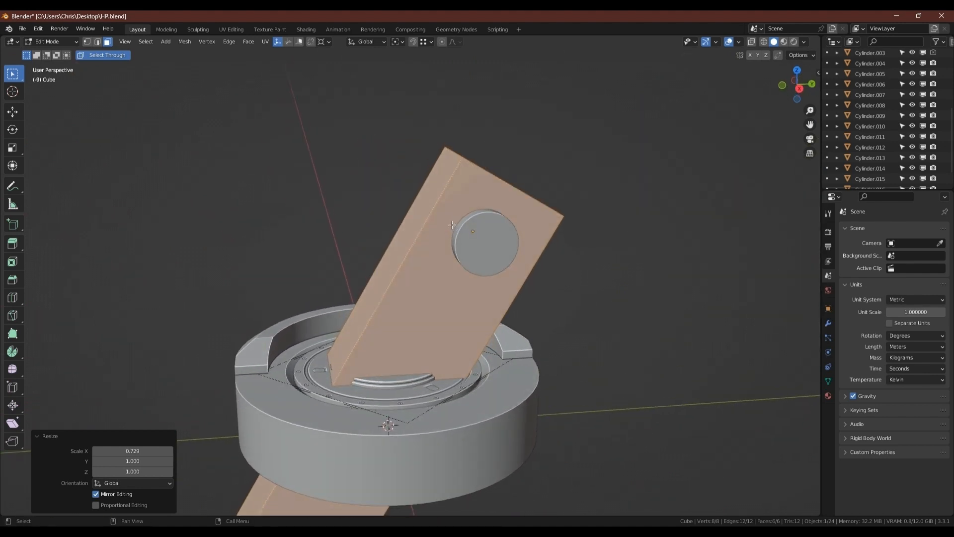
key("Tab")
- Add another 2 m cube at the centre of the turret base
scroll(428, 238, "down", 4)
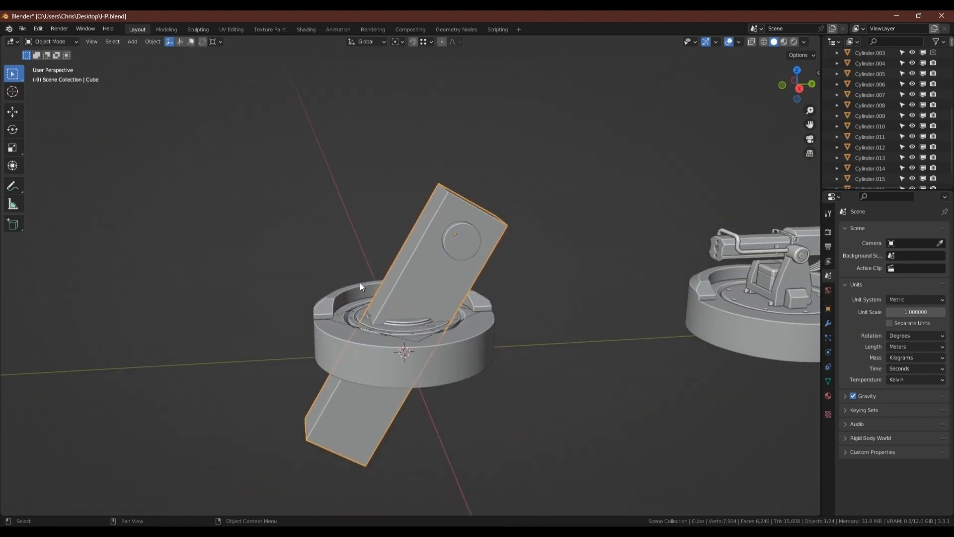
key("shift+a")
mouse_move(362, 284)
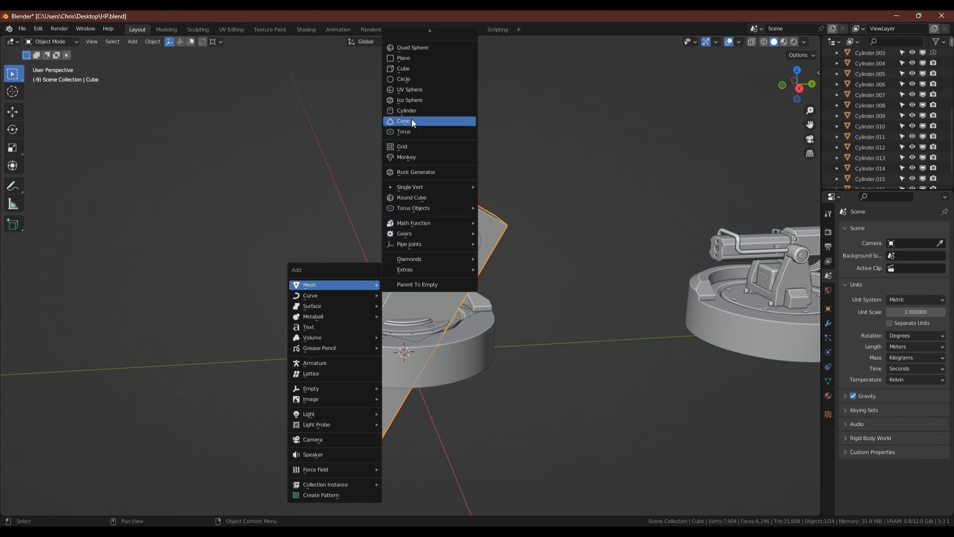
left_click(409, 73)
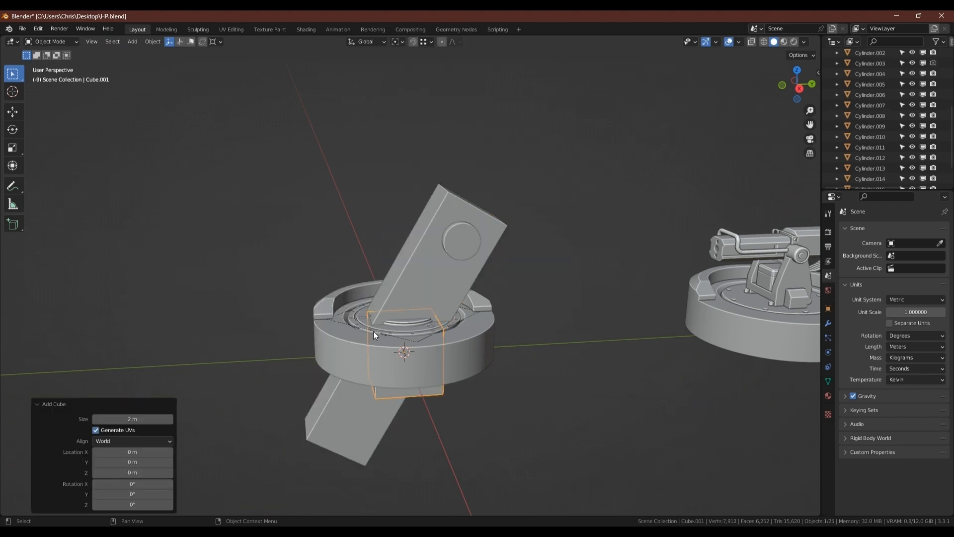
- Cut the new cube out of the tilted column with a Boolean difference
left_click(423, 246, "shift")
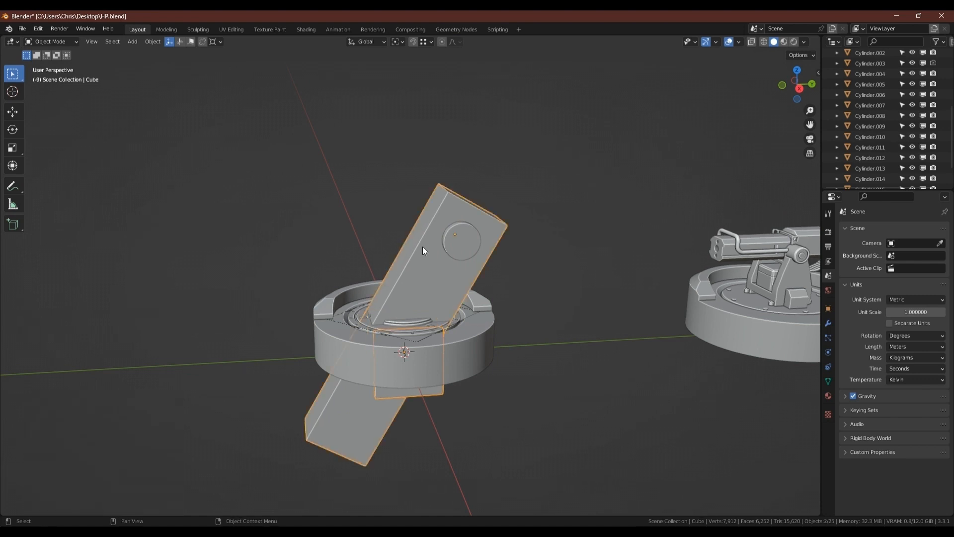
key("shift+ctrl+b")
left_click(370, 314)
- Raise the cutter cube about 2.66 m along Z and move it about -2.09 m along Y, beside the tilted column
left_click(440, 392)
key("g")
key("z")
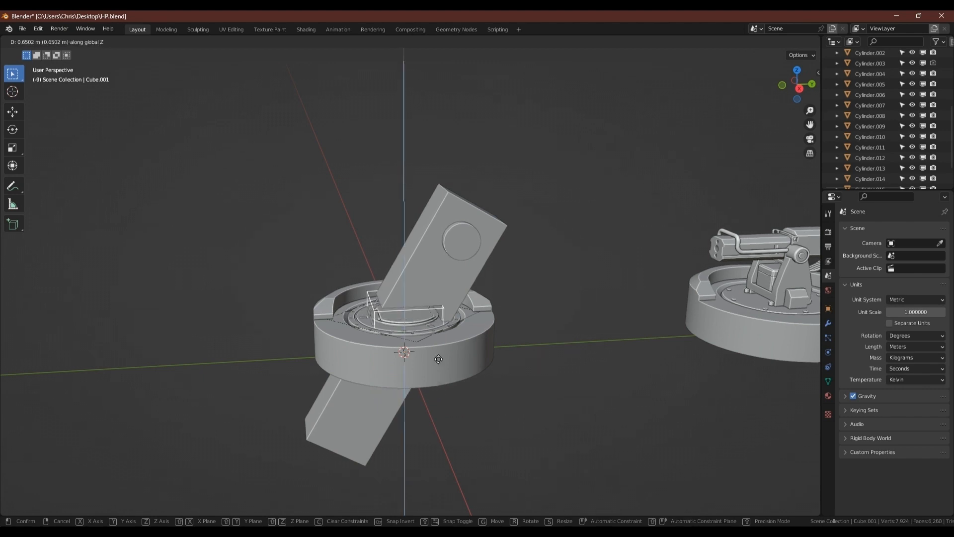
left_click(436, 308)
key("g")
key("y")
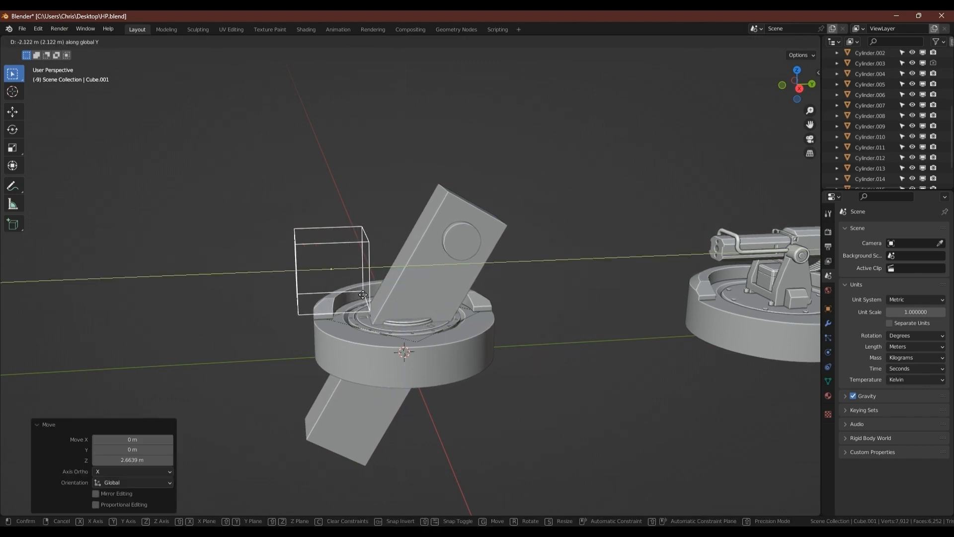
left_click(363, 294)
- Lower the cutter cube about 1.02 m and shift it about 0.46 m plus 0.13 m along Y to trim the column's lower front corner
key("g")
key("z")
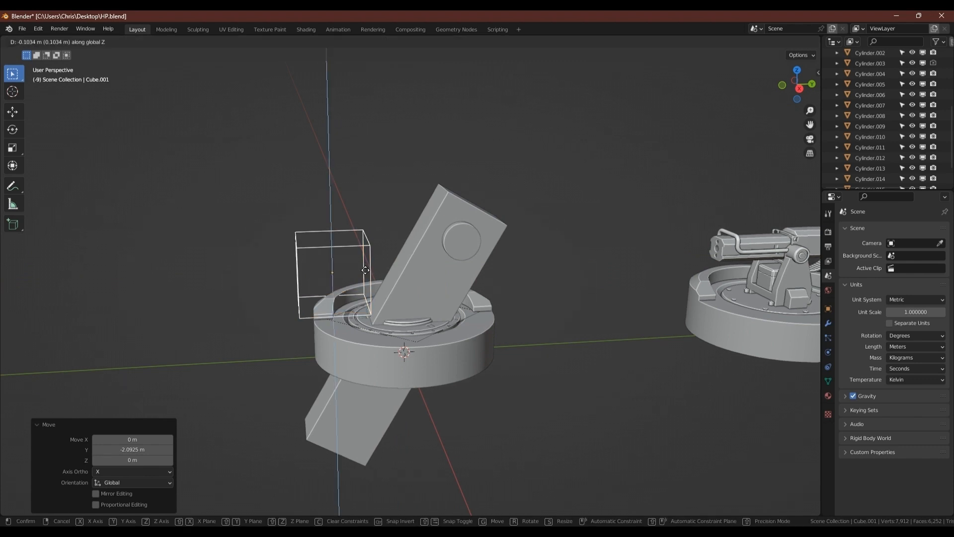
left_click(363, 297)
key("g")
key("y")
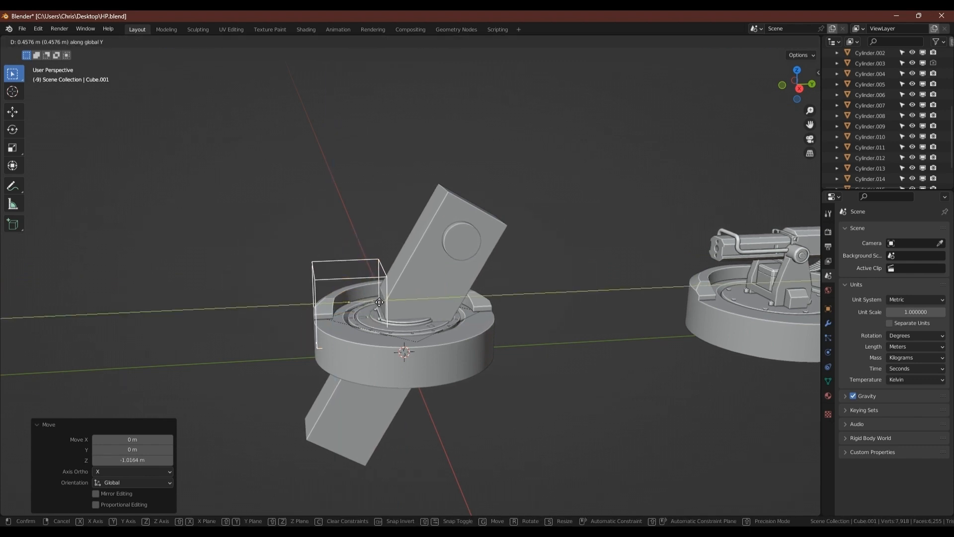
left_click(379, 302)
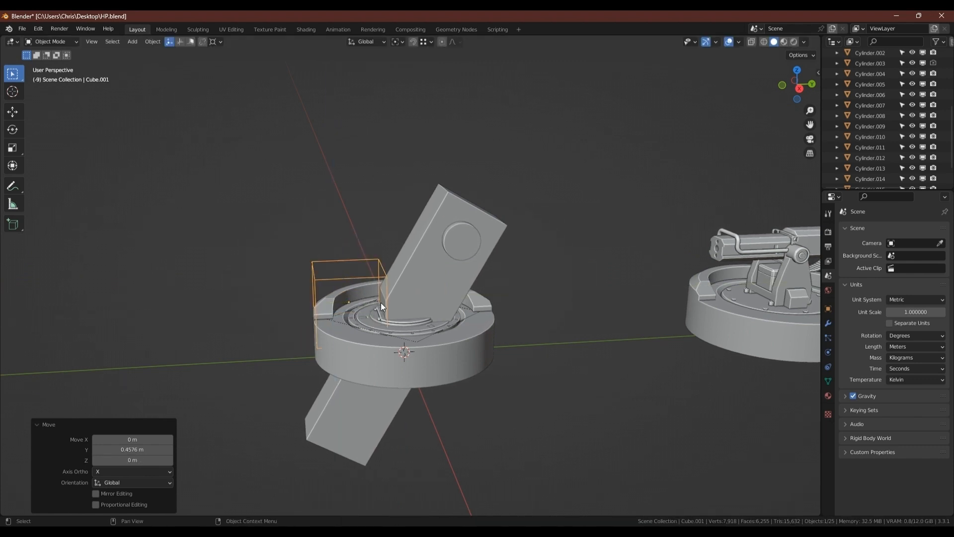
scroll(381, 302, "up", 3)
mouse_move(384, 302)
middle_mouse_down()
mouse_move(370, 275)
mouse_move(384, 284)
middle_mouse_up()
key("g")
key("y")
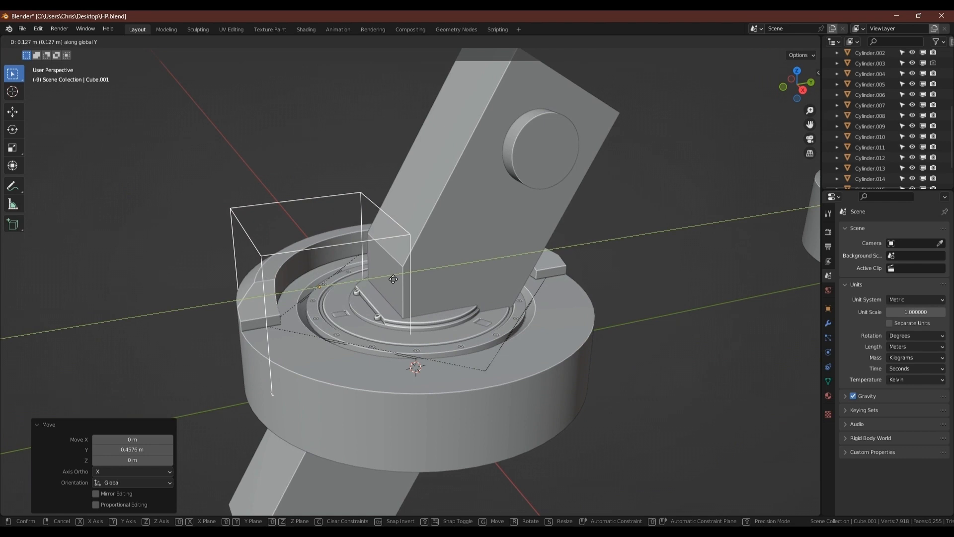
left_click(393, 279)
- Lower the bottom face of the cutter cube along Z far below the turret base and return to Object Mode
scroll(347, 303, "down", 3)
key("Tab")
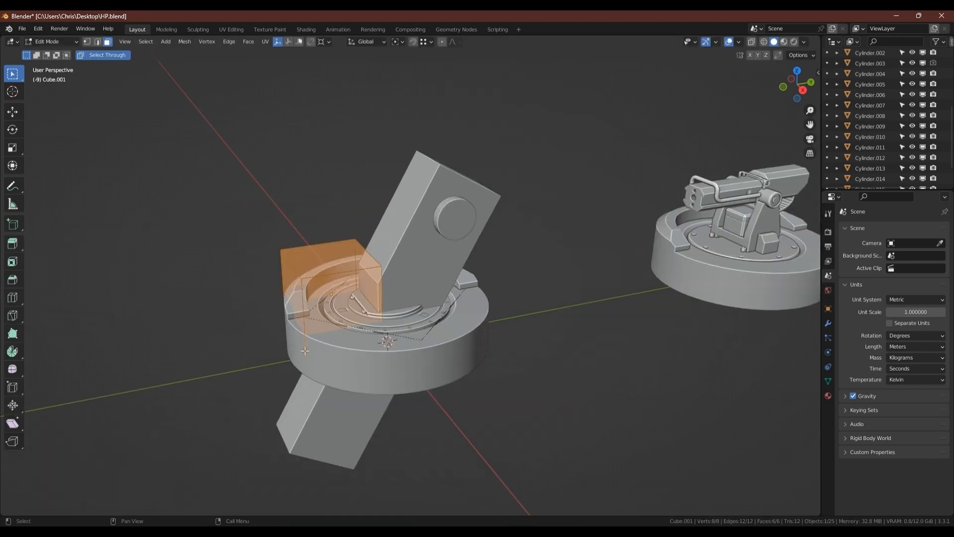
mouse_move(305, 350)
middle_mouse_down()
mouse_move(322, 314)
mouse_move(306, 328)
mouse_move(363, 367)
mouse_move(313, 349)
middle_mouse_up()
left_click(322, 314)
key("g")
key("z")
left_click(321, 445)
key("Tab")
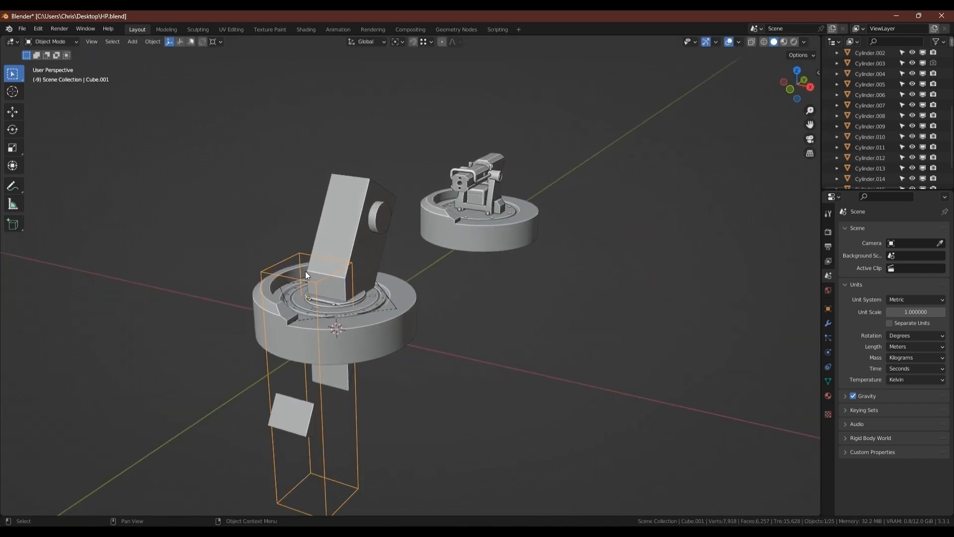
- Reopen the cutter mesh and move its outer face, away from the column, about -1.67 m along Y
key("Tab")
left_click(288, 362)
key("g")
key("y")
left_click(252, 380)
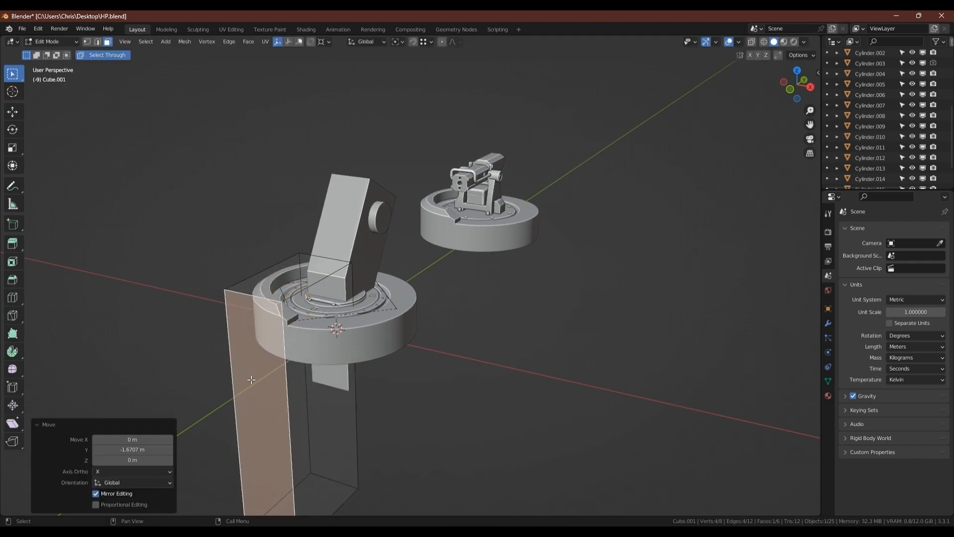
- Add a horizontal loop cut around the cutter and slide it up to the lower end of the visible column
middle_click_drag(290, 354, 267, 307)
middle_click_drag(314, 259, 252, 237, "shift")
middle_click_drag(324, 313, 277, 263, "shift")
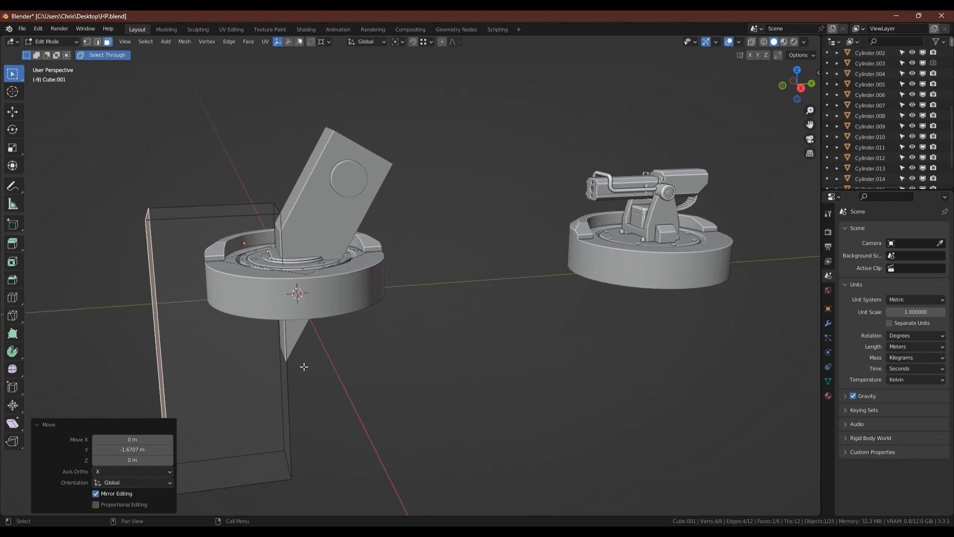
mouse_move(270, 365)
middle_mouse_down("shift")
mouse_move(302, 315)
mouse_move(296, 374)
mouse_move(287, 372)
middle_mouse_up("shift")
key("ctrl+r")
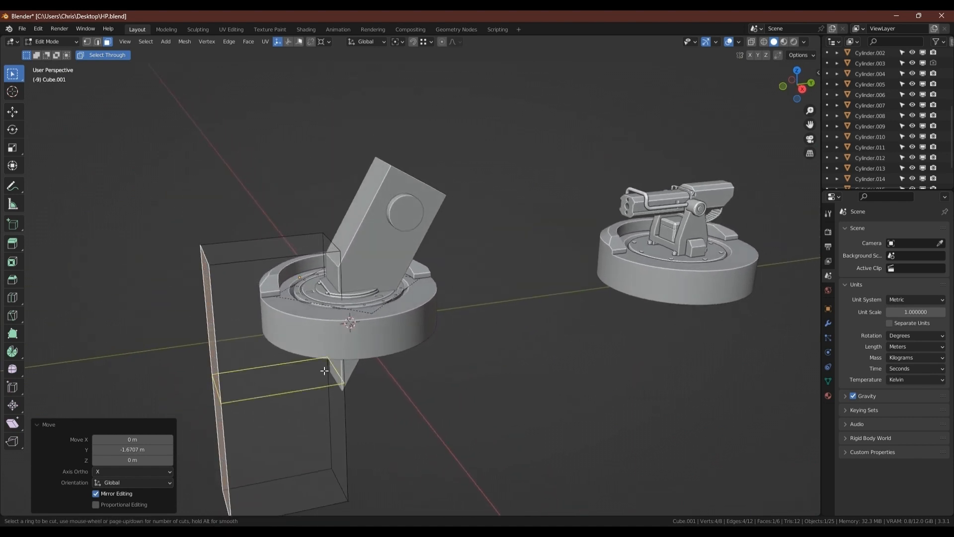
left_click(326, 372)
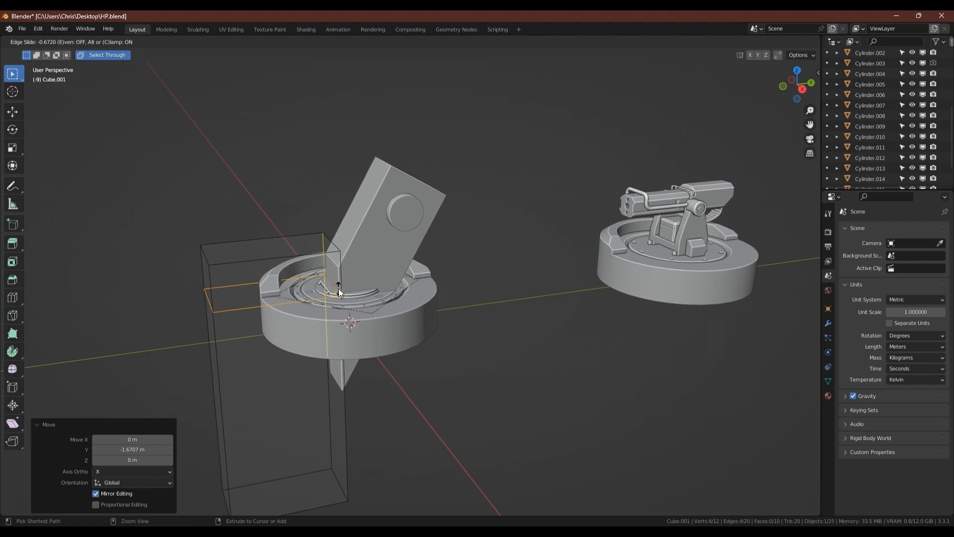
left_click(333, 290)
- Extrude the cutter's lower inner face about 3.7 m beneath the column and return to Object Mode
left_click(342, 417)
middle_click_drag(342, 416, 397, 406)
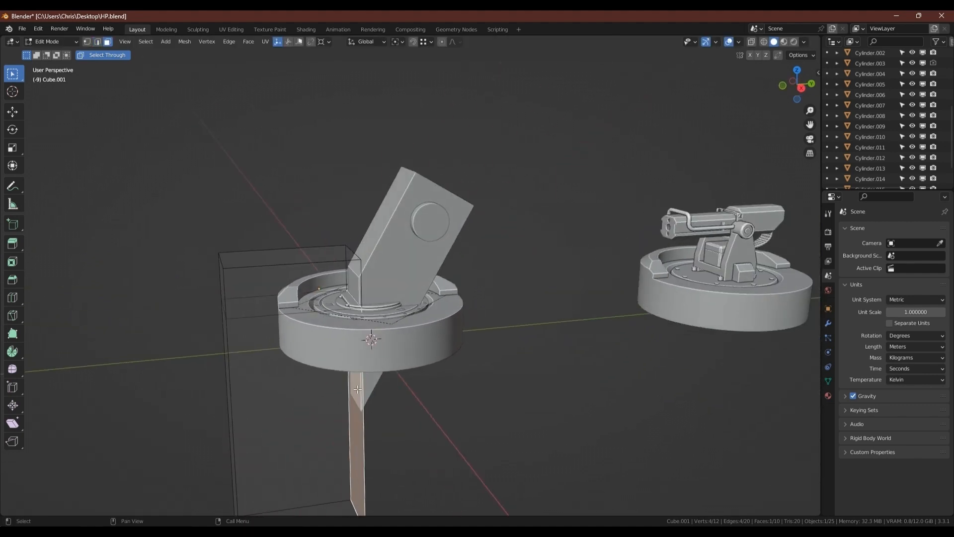
key("e")
left_click(476, 393)
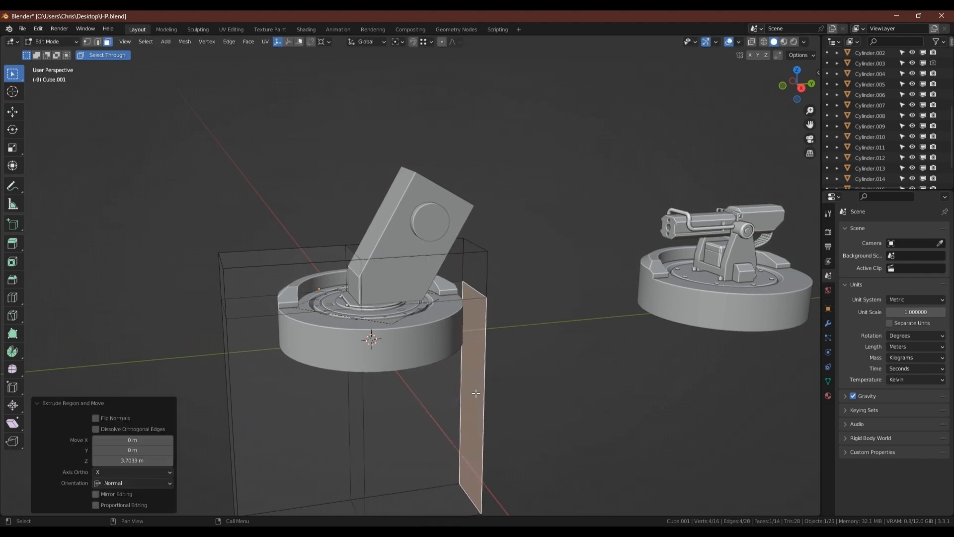
key("Tab")
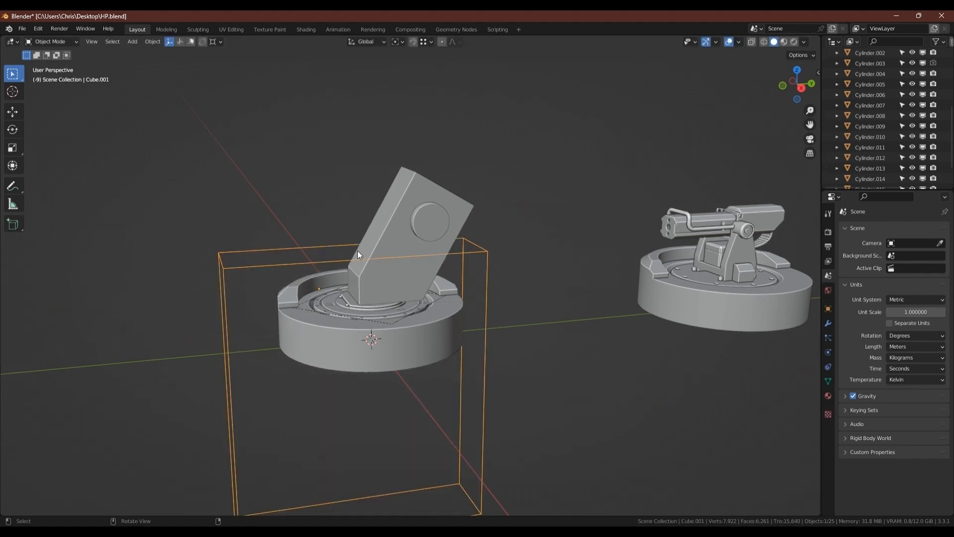
- Slim the tilted column by moving its rear long face about -0.187 m along local Y, and return to Object Mode
middle_click_drag(357, 250, 369, 222)
scroll(374, 225, "up", 2)
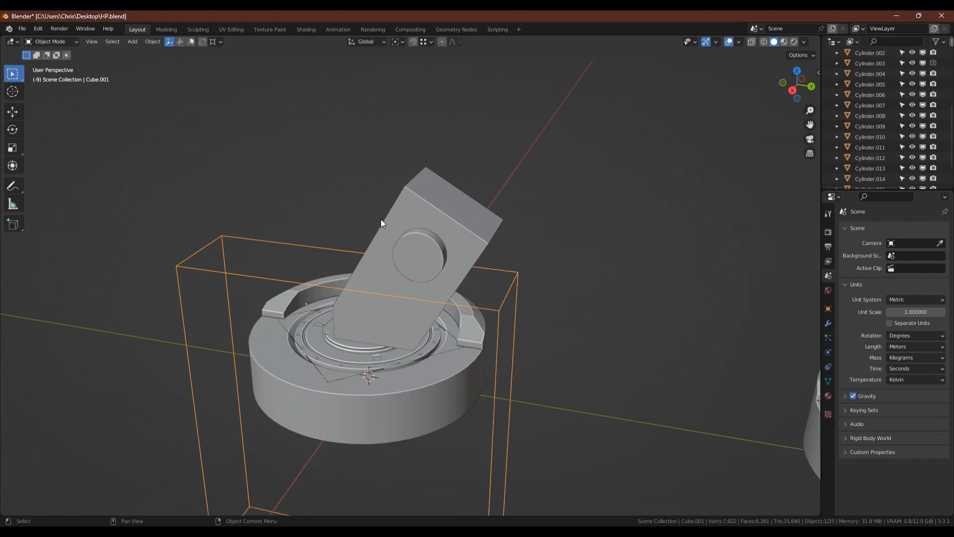
key("Tab")
key("Tab")
left_click(463, 235)
middle_click_drag(462, 236, 461, 276)
key("Tab")
left_click(462, 249)
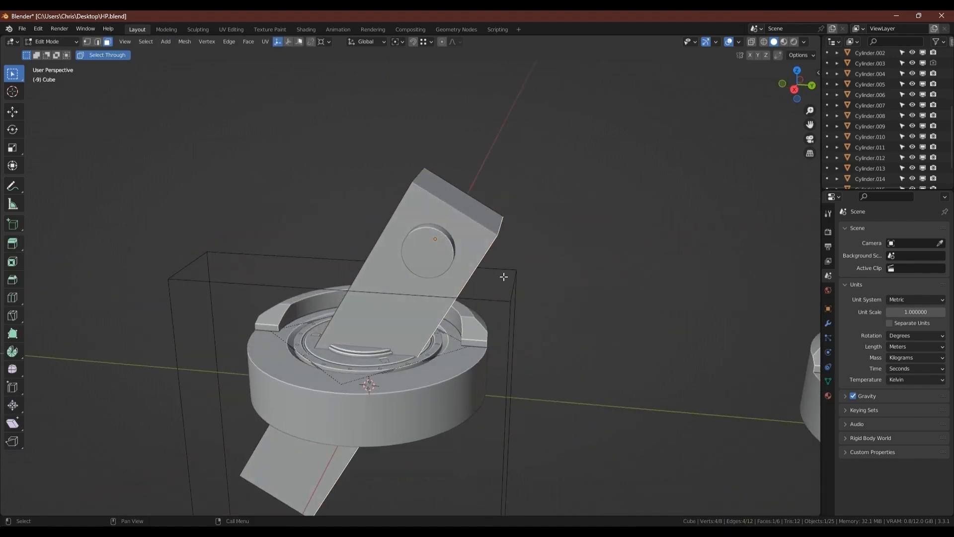
key("g")
key("y")
key("y")
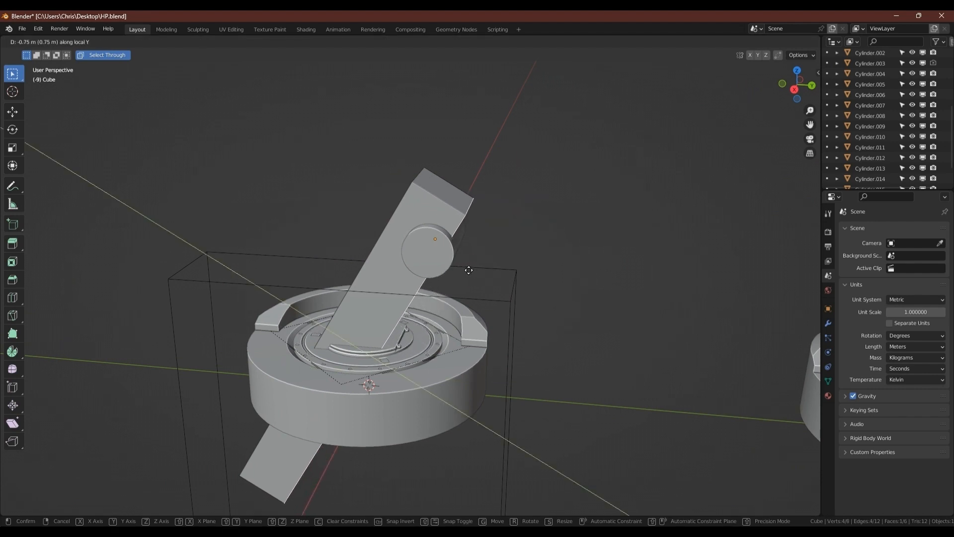
left_click(494, 277)
middle_click_drag(493, 276, 416, 274)
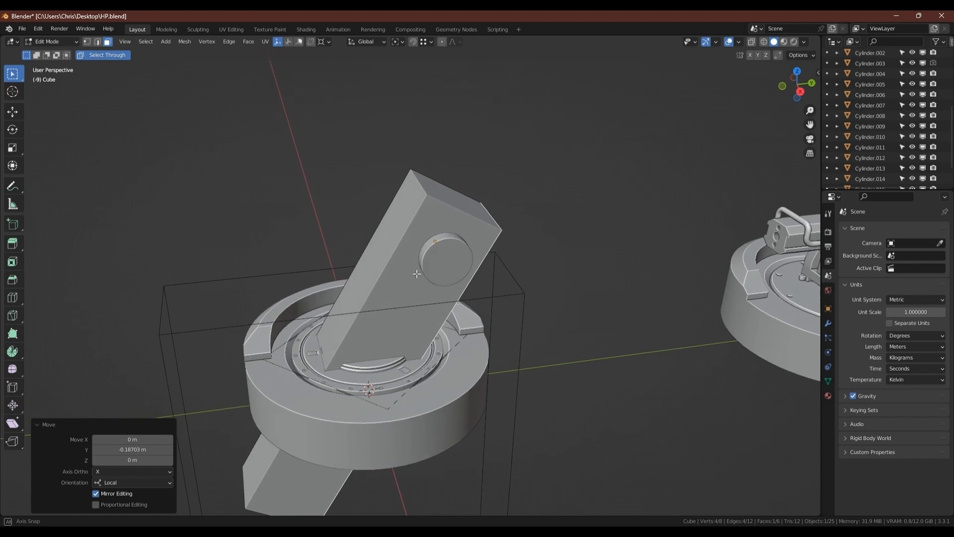
middle_click_drag(311, 328, 329, 180)
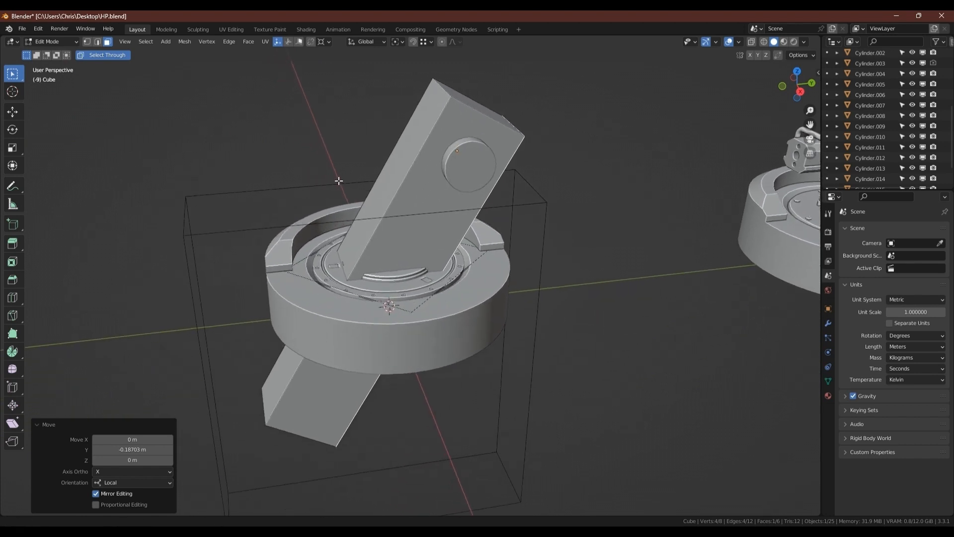
key("Tab")
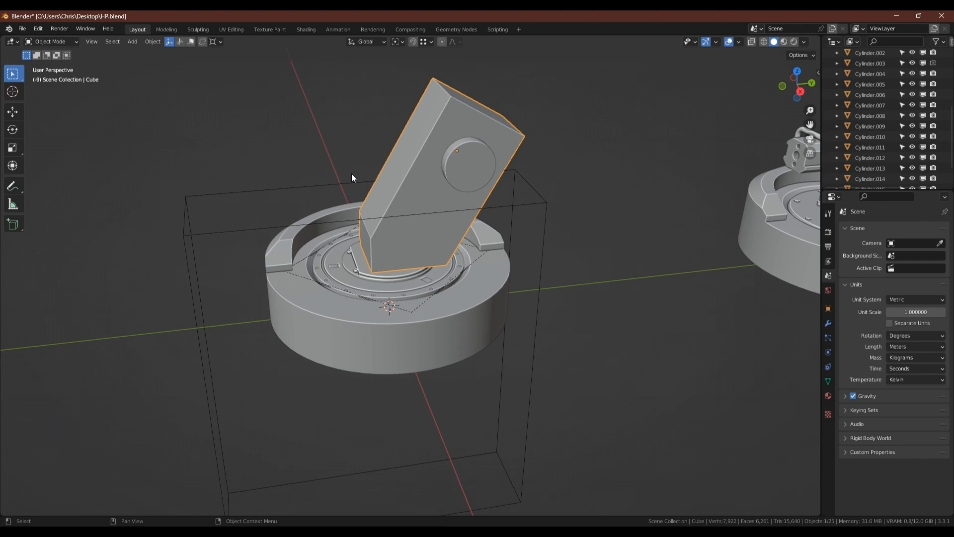
- Select the Boolean cutter around the turret base and open its mesh for editing
left_click(257, 224)
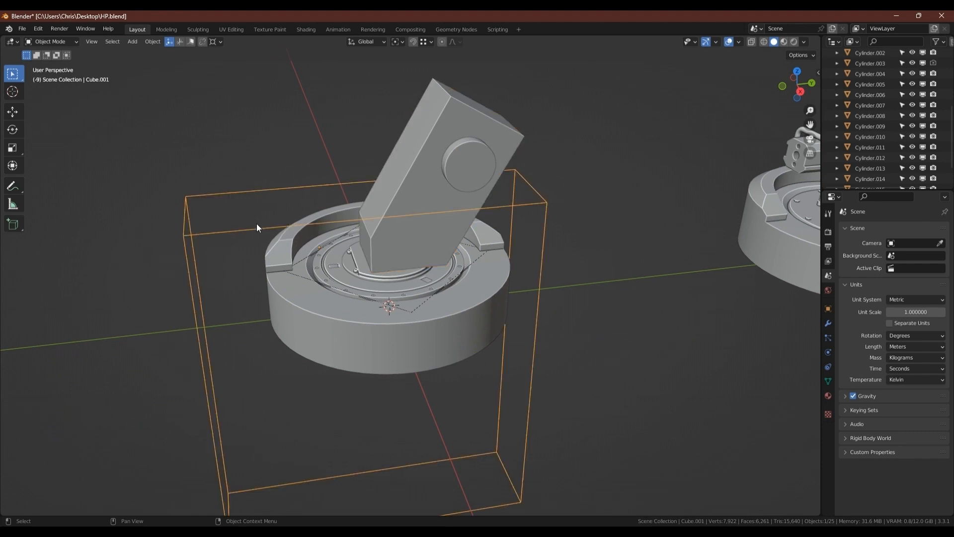
scroll(291, 251, "down", 3)
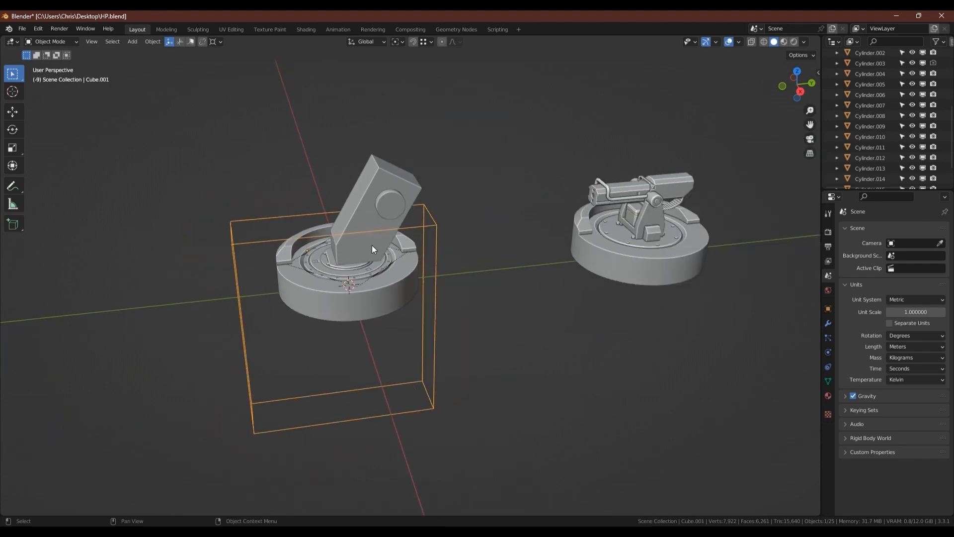
key("Tab")
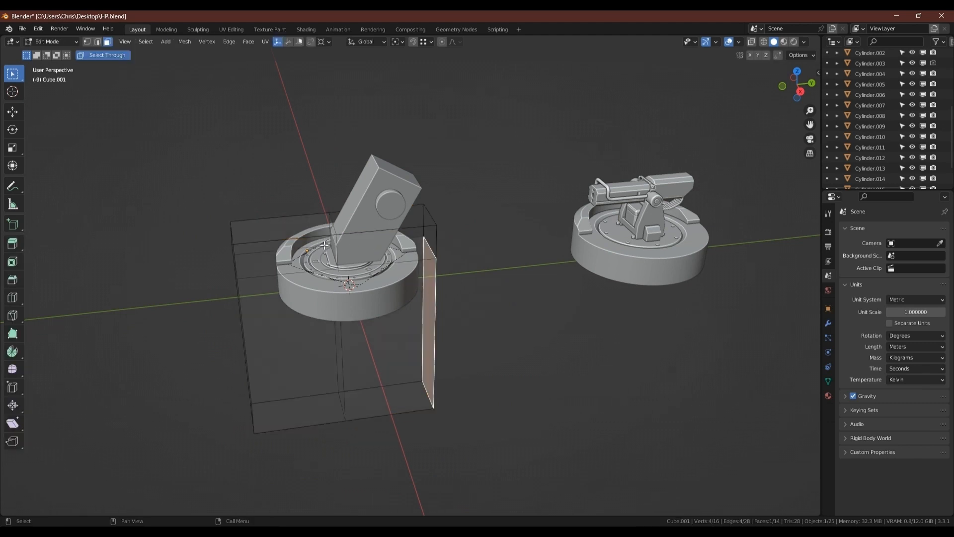
- Try extruding the cutter's top face about 3.06 m upward and undo the extrusion
left_click(289, 229)
key("e")
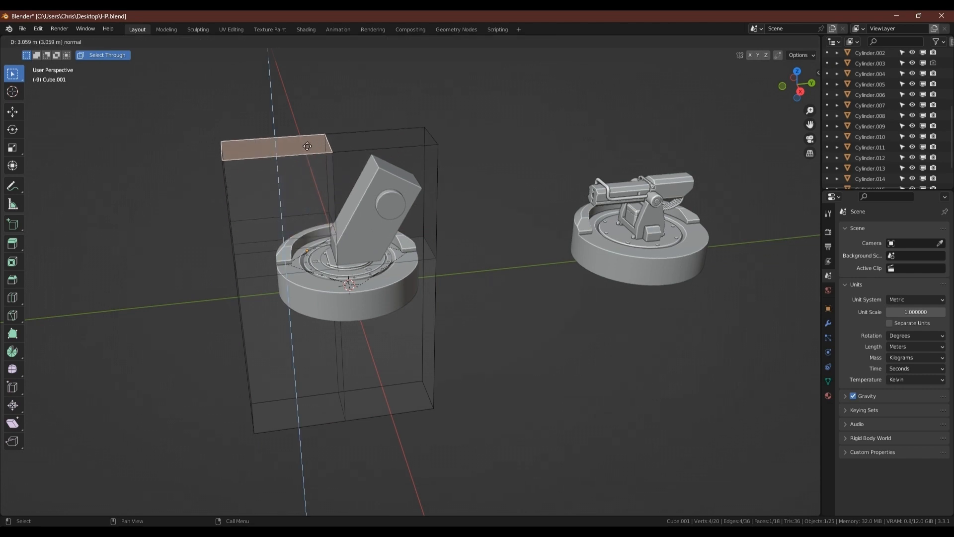
left_click(307, 146)
scroll(318, 164, "up", 6)
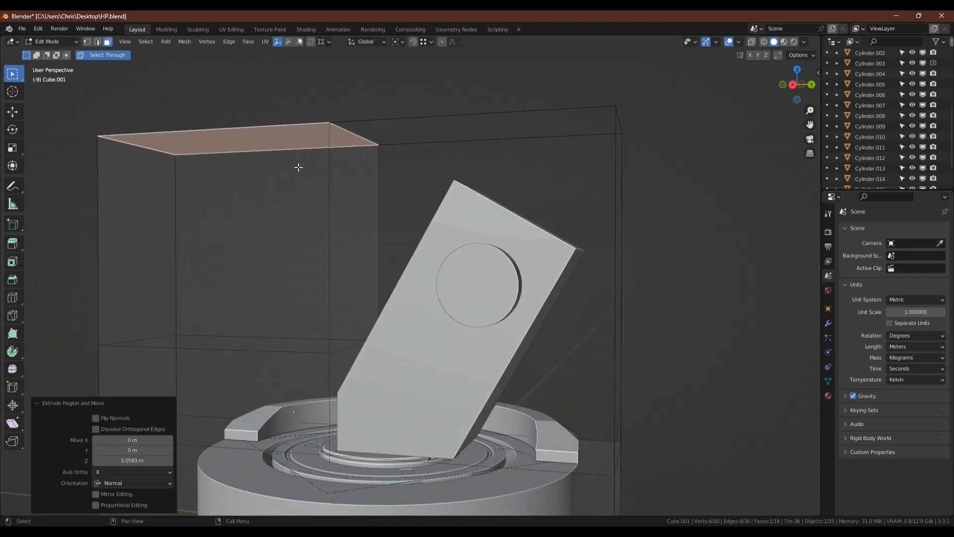
scroll(299, 167, "down", 5)
middle_click_drag(298, 176, 342, 201)
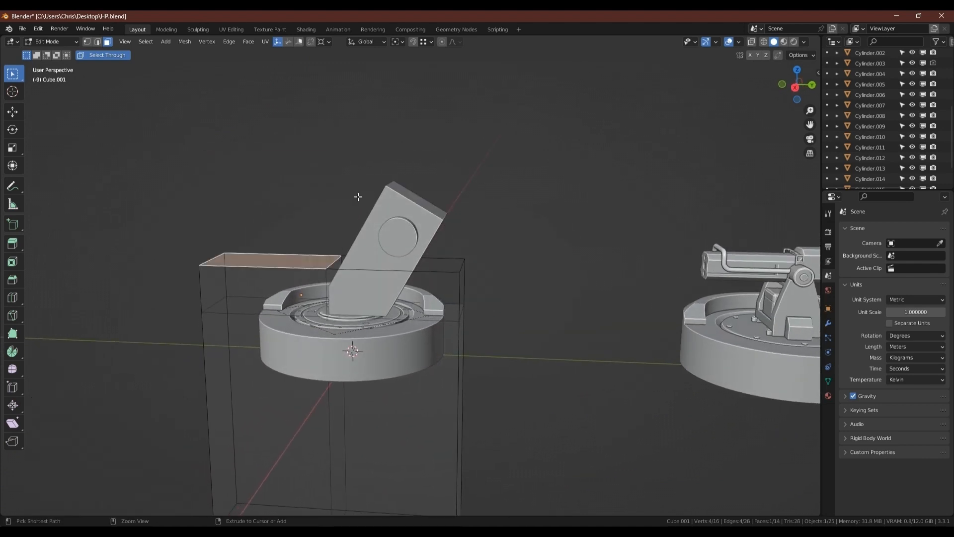
key("ctrl+z")
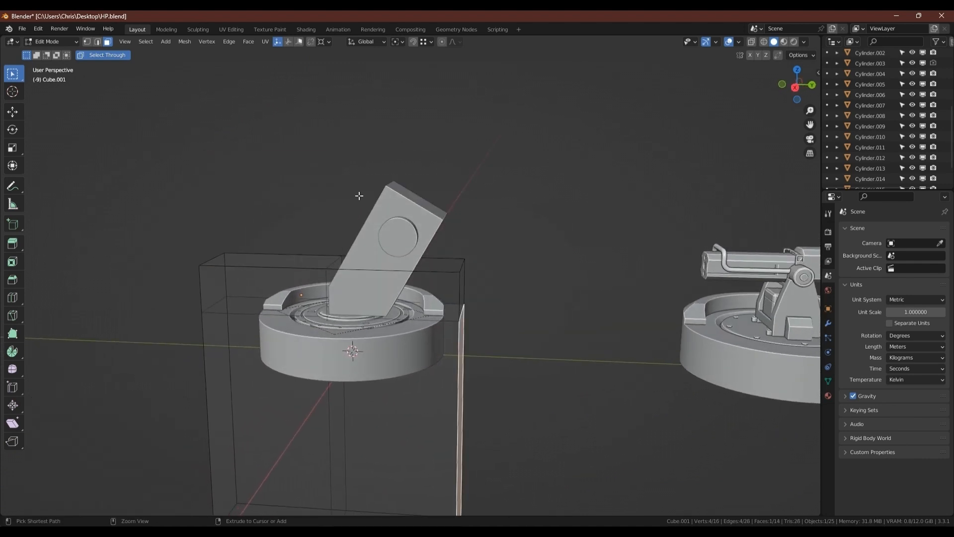
- Extrude the cutter's top face about 3.69 m upward and add a horizontal loop cut near the top of the extension
left_click(288, 261)
key("e")
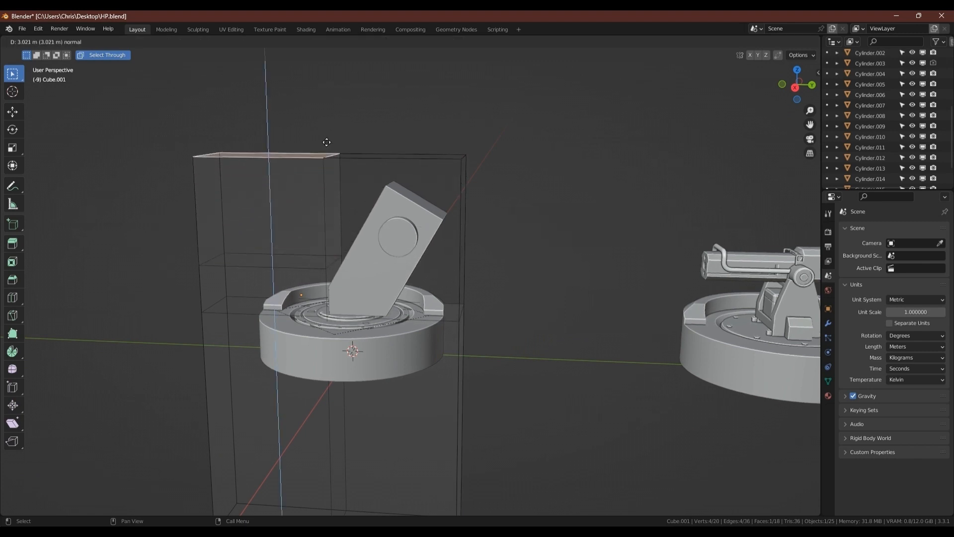
left_click(324, 117)
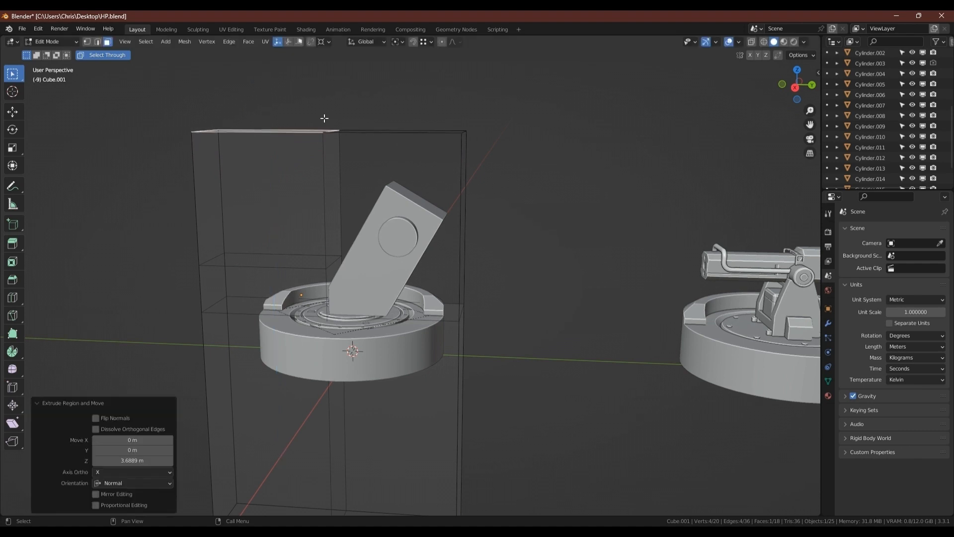
key("ctrl+r")
left_click_drag(309, 188, 318, 158)
- Extrude the uppermost inner side face of the cutter along Y across and beyond the top of the column
key("3")
left_click(331, 150)
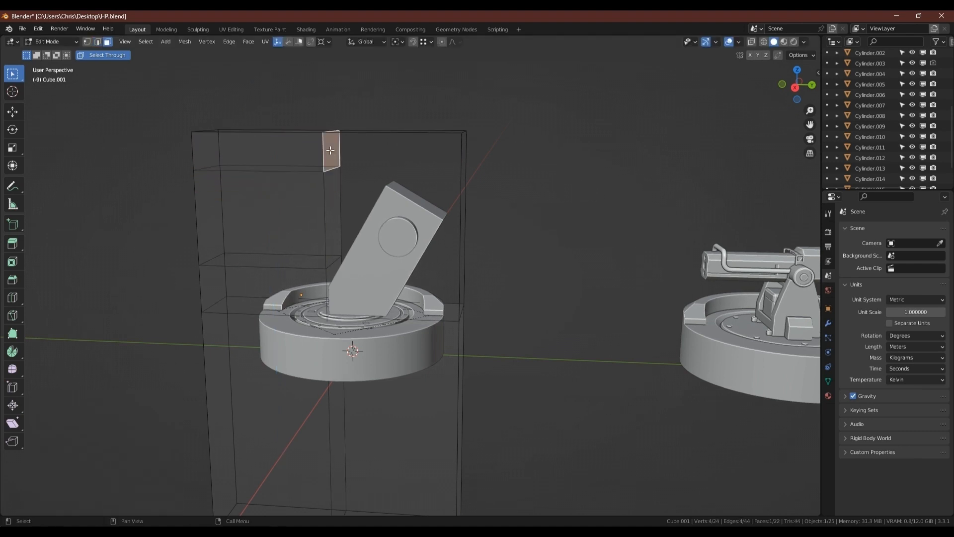
key("e")
left_click(504, 187)
- Select all vertices of the cutter's upper arm and lower them about 1.41 m along Z to cut off the column's top
key("1")
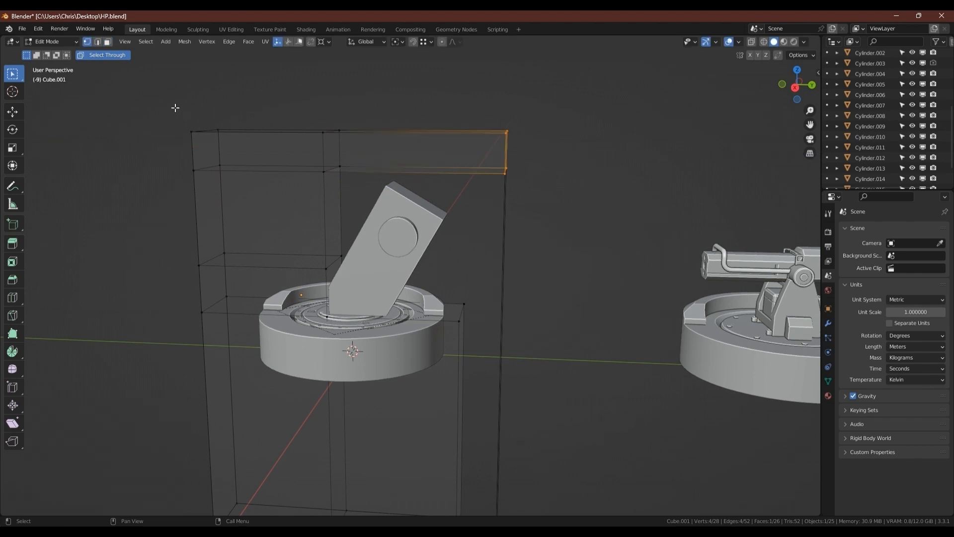
left_click_drag(139, 92, 591, 196)
key("g")
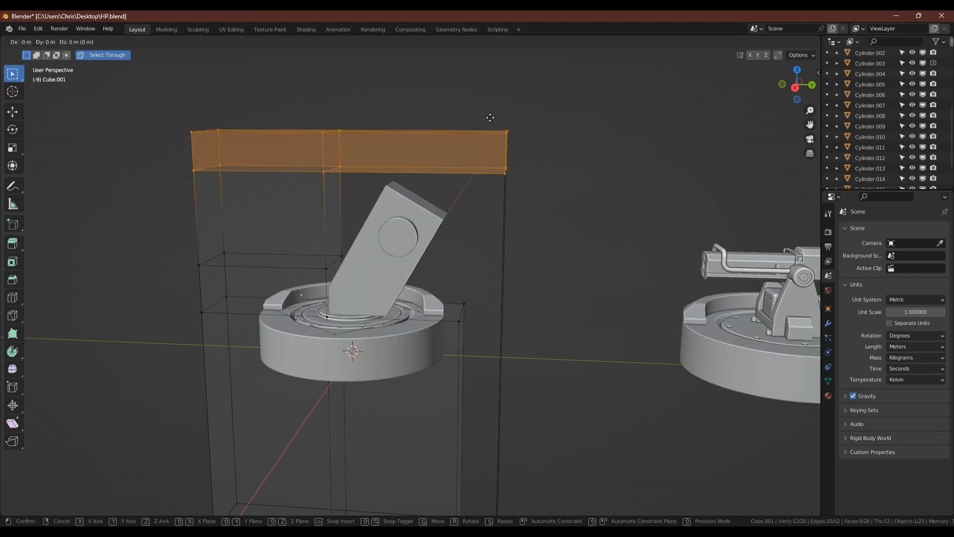
key("z")
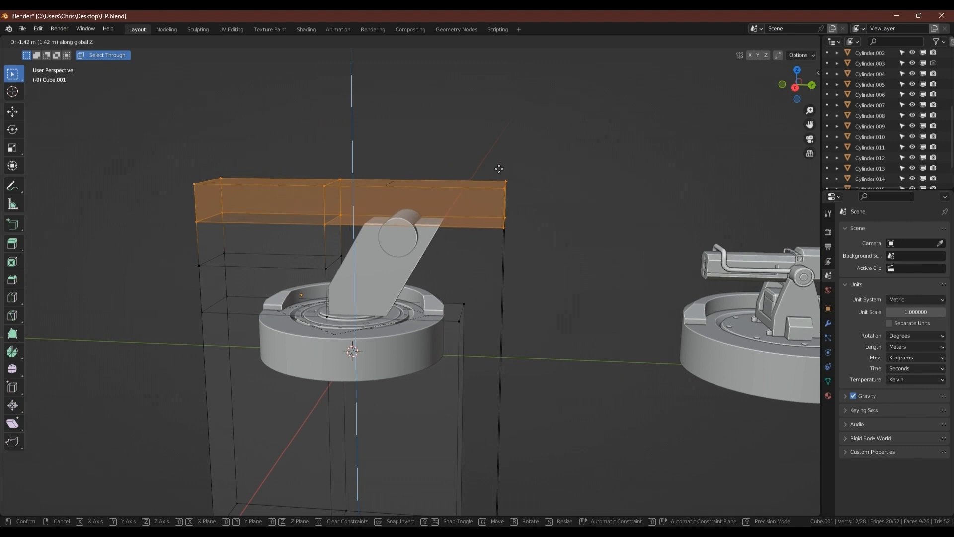
left_click(500, 168)
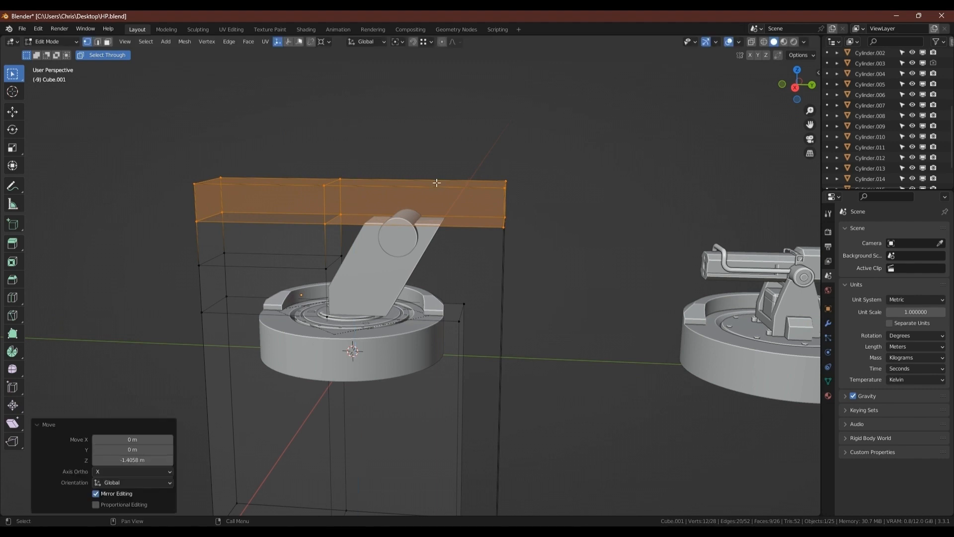
- Add a vertical loop cut across the cutter's upper arm, just beyond the column's top outer corner
scroll(383, 212, "up", 2)
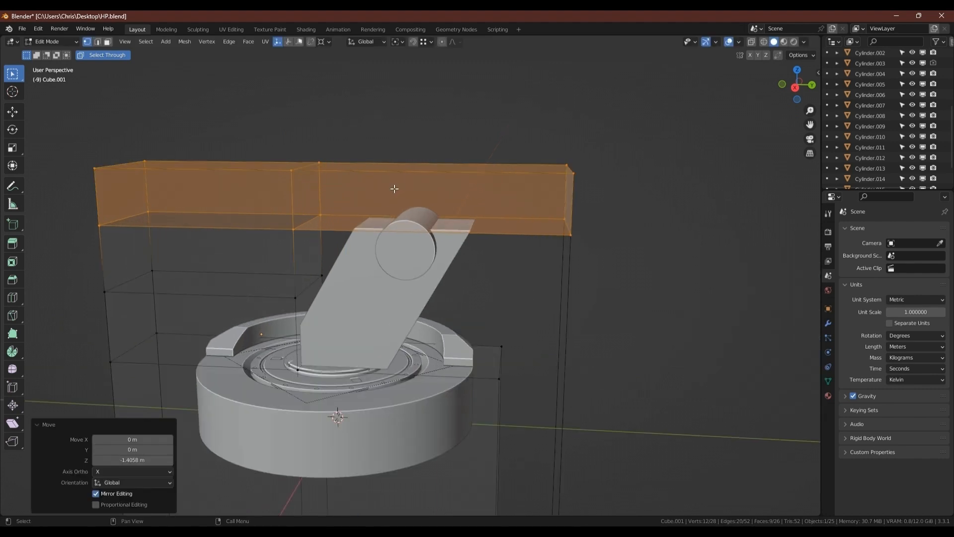
key("Tab")
scroll(396, 183, "down", 3)
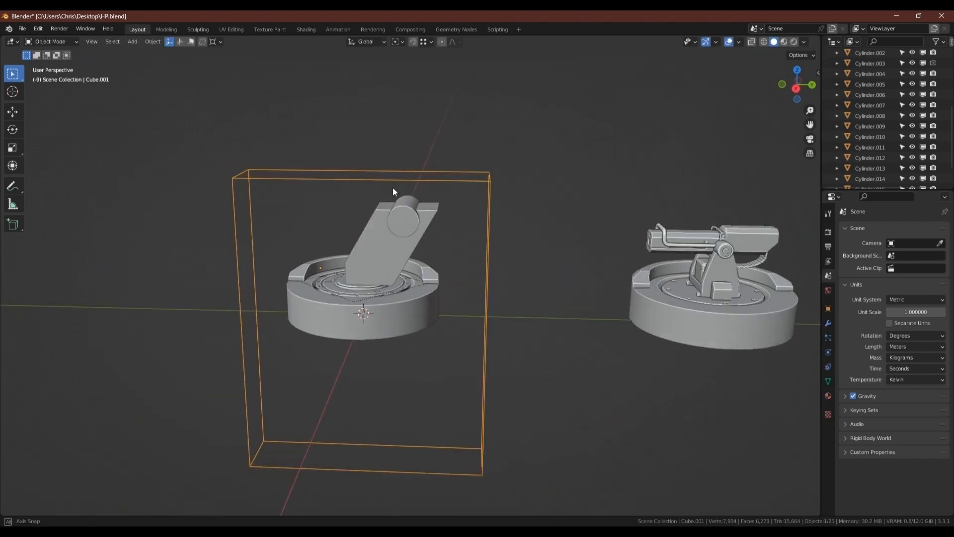
key("Tab")
scroll(438, 197, "up", 2)
key("ctrl+r")
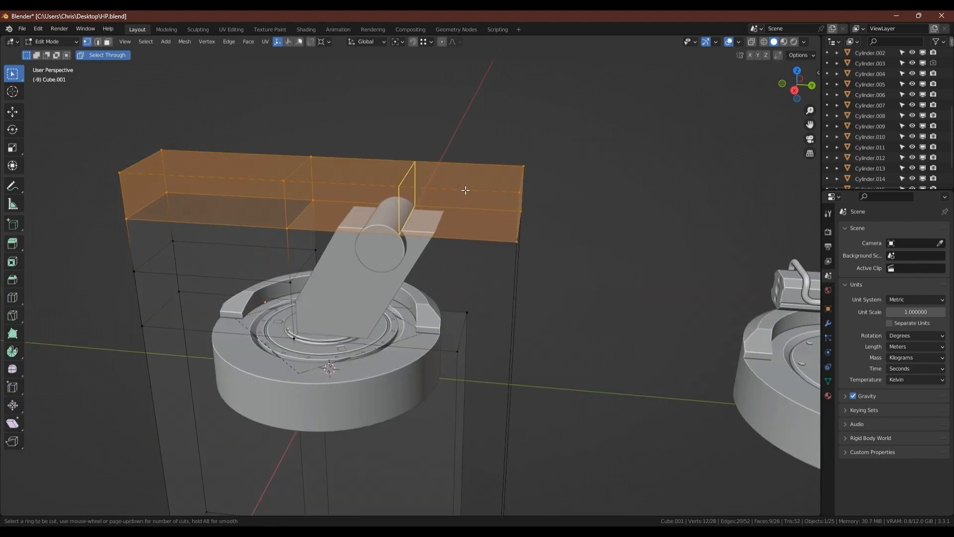
left_click(466, 191)
left_click(501, 199)
key("alt+a")
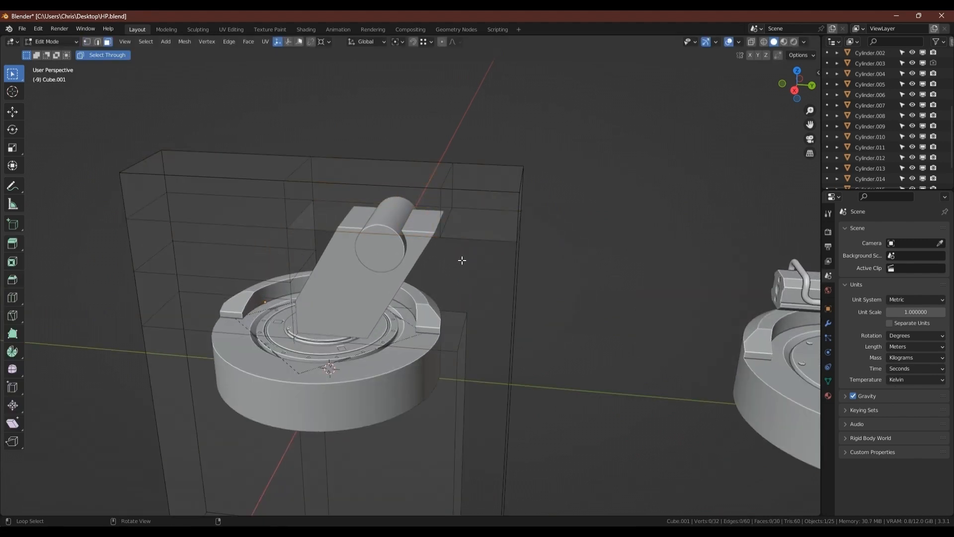
- Extrude the underside face at the outer end of the cutter's upper arm about 1.03 m downward
middle_click_drag(462, 260, 467, 187)
left_click(471, 166)
key("e")
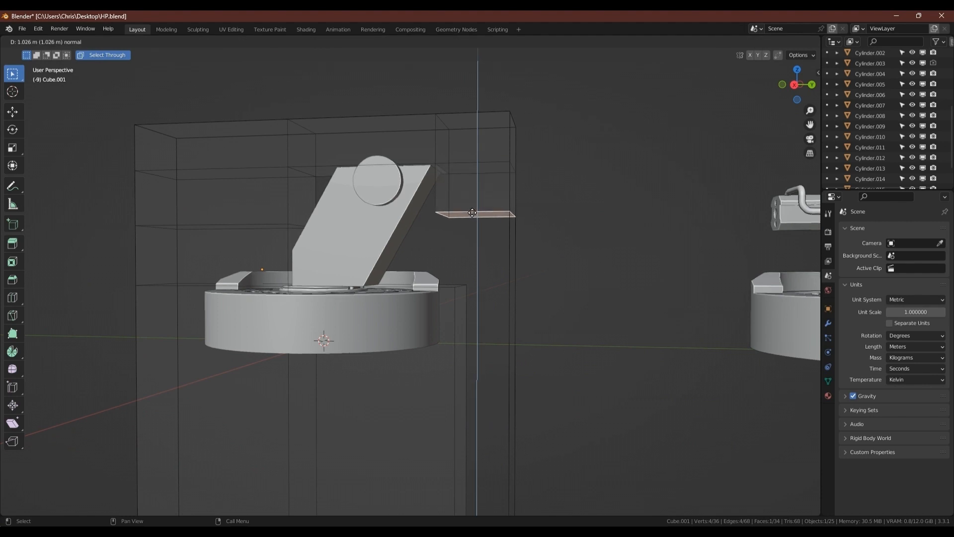
left_click(472, 212)
key("Tab")
key("Tab")
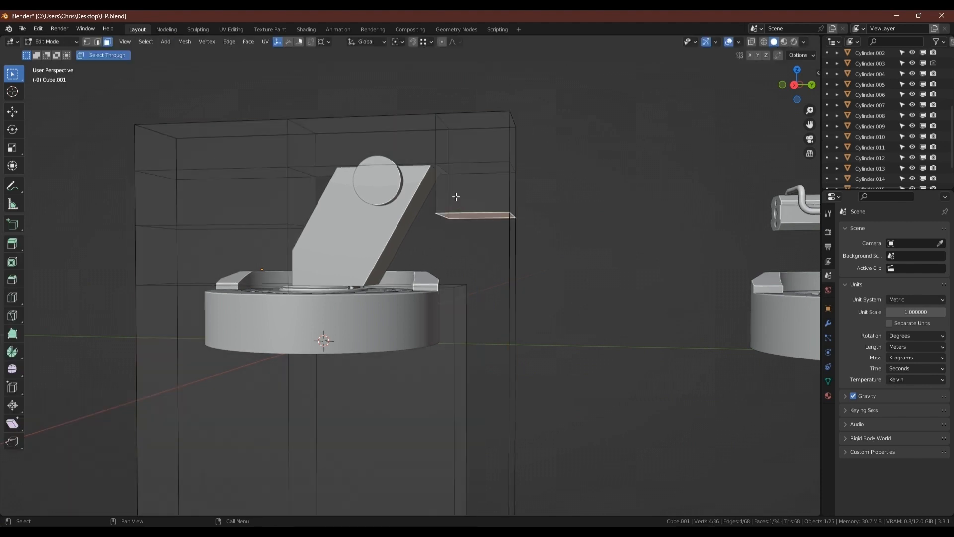
- Select all vertices of the cutter's outer end block and shift them about -0.51 m along Y to trim the column's outer corner
left_click_drag(412, 87, 591, 249)
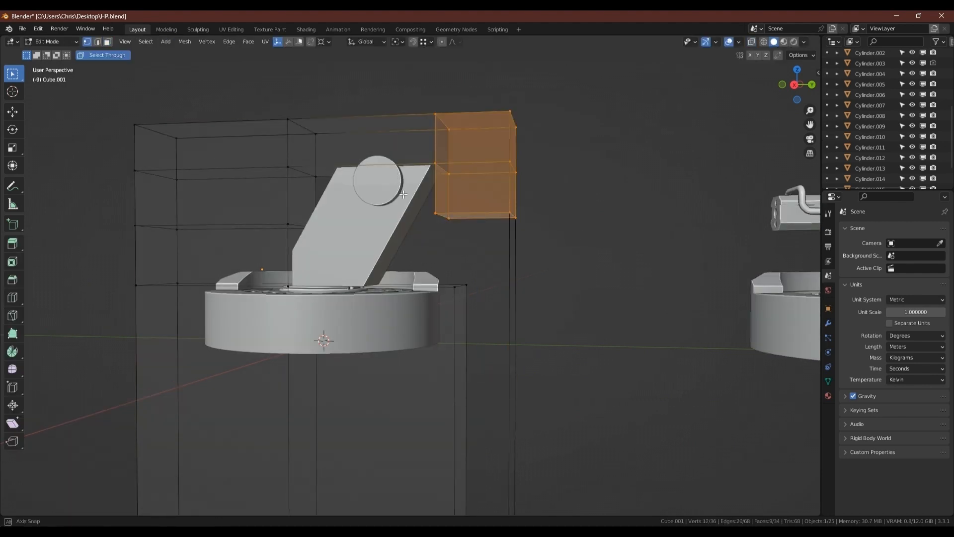
middle_click_drag(502, 219, 497, 204)
key("g")
key("y")
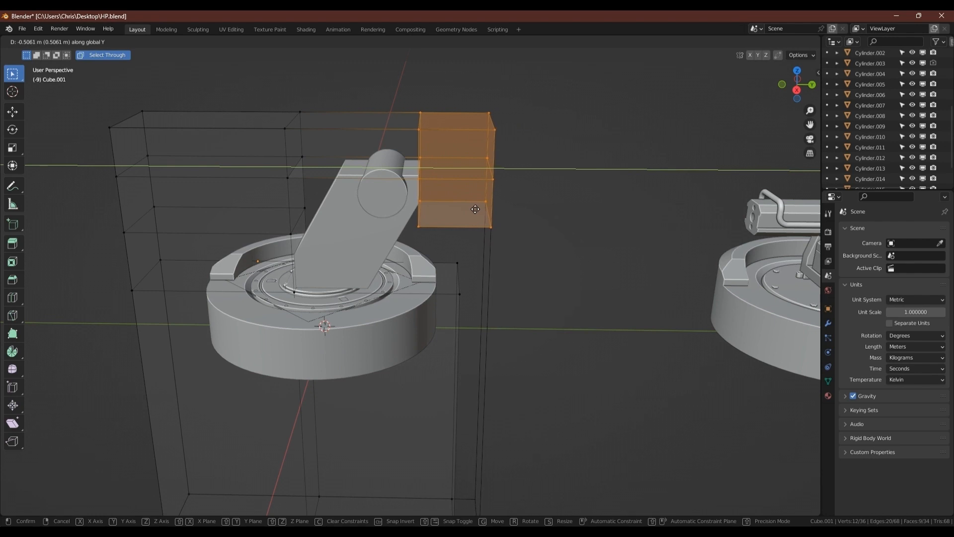
left_click(476, 209)
middle_click_drag(357, 172, 362, 144)
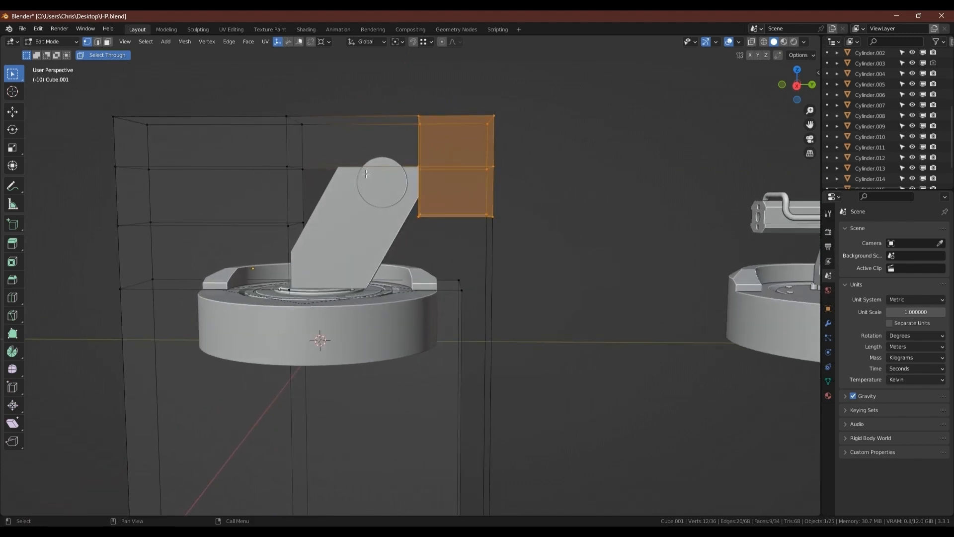
scroll(366, 173, "up", 2)
key("Tab")
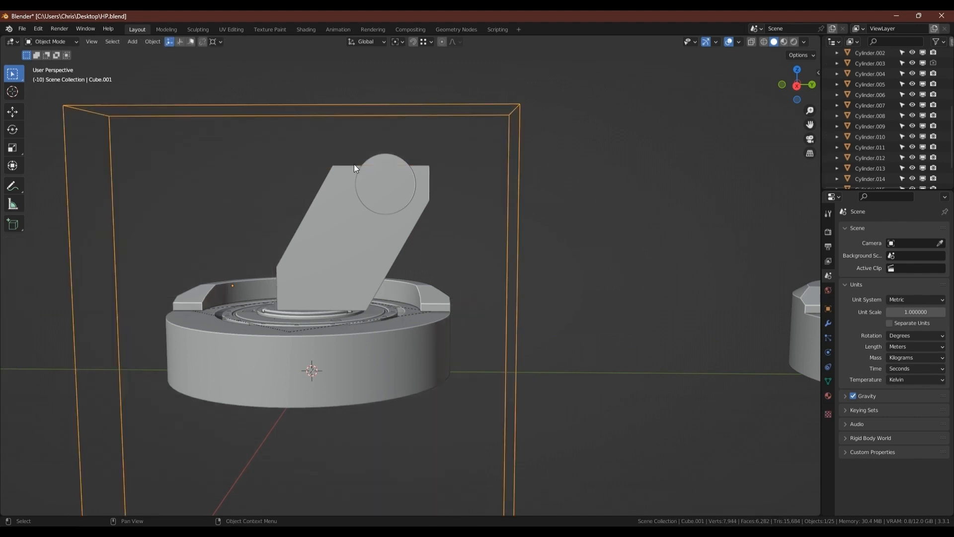
scroll(354, 164, "down", 3)
middle_click_drag(354, 164, 405, 152)
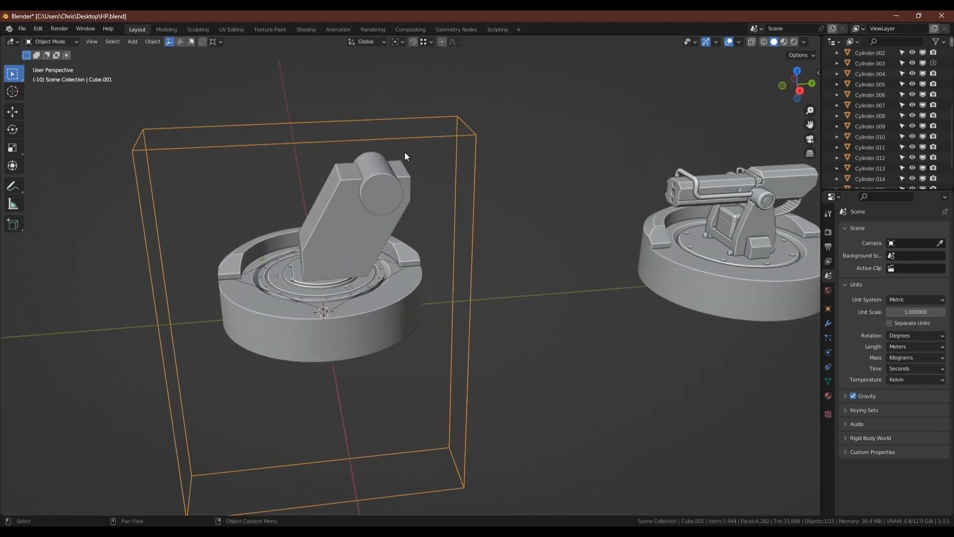
- Add a cube and snap it to the position of the horizontal cylinder at the column's top
key("shift+a")
mouse_move(404, 152)
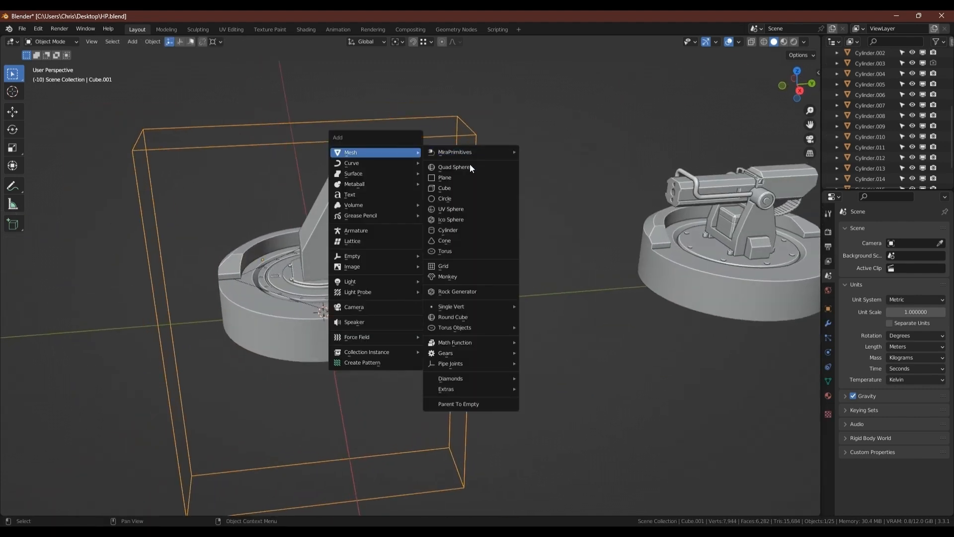
left_click(454, 192)
left_click(377, 165)
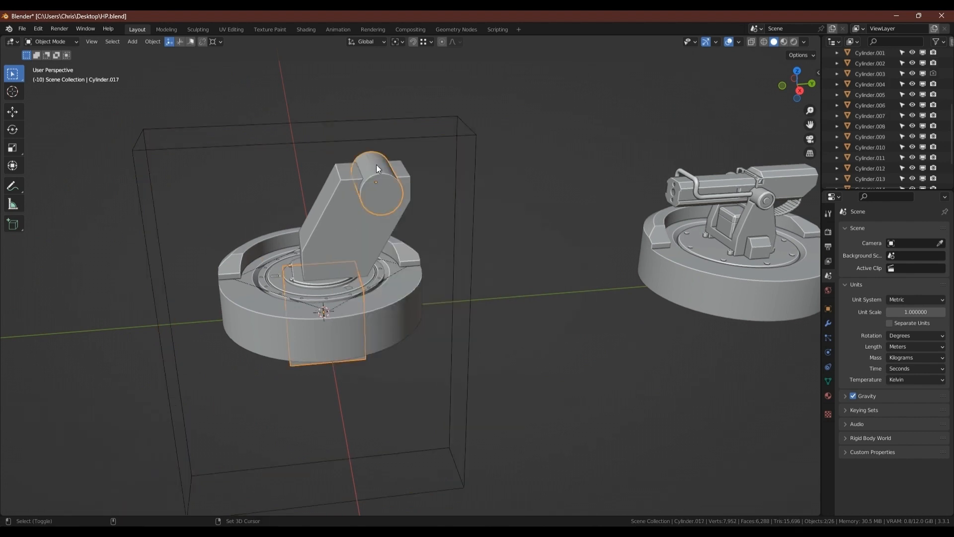
right_click(377, 165)
mouse_move(331, 228)
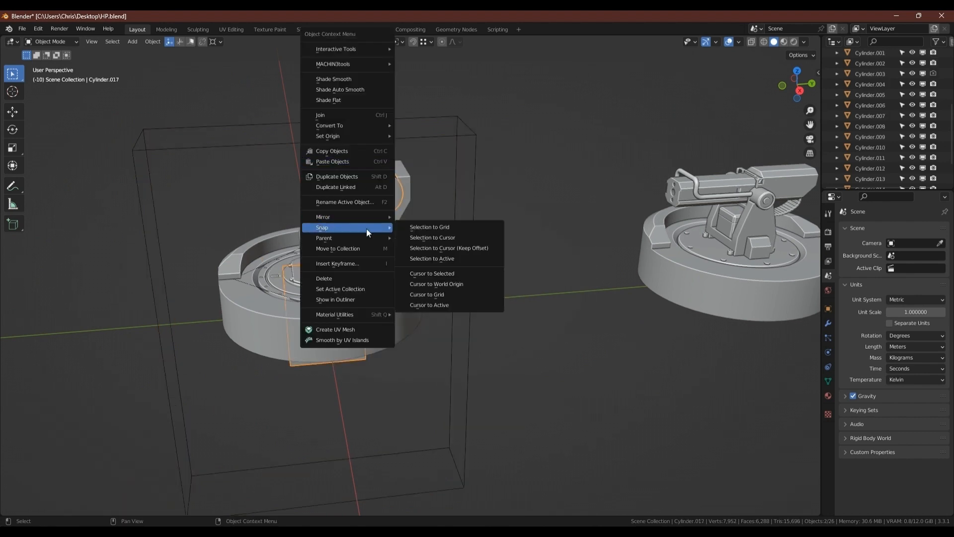
left_click(440, 258)
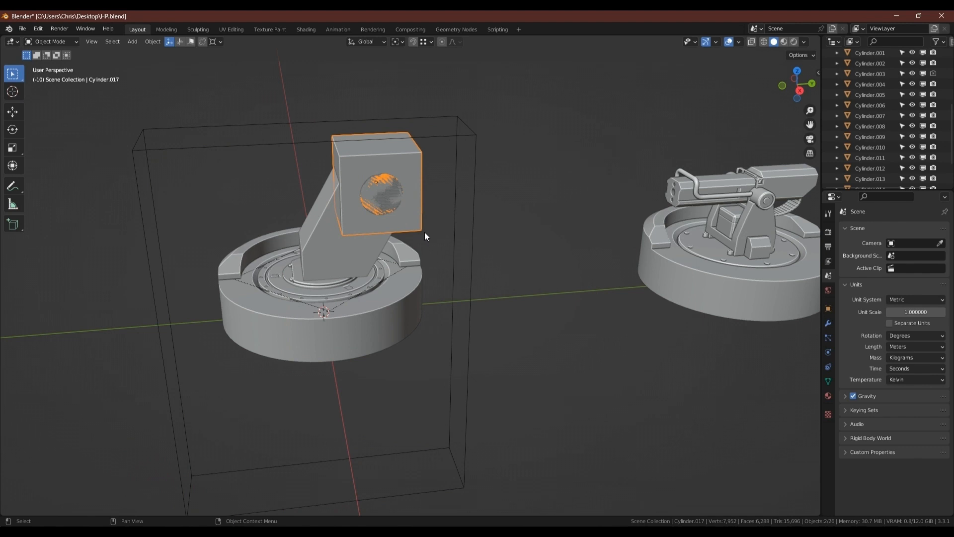
- Scale the new cube's mesh to 0.64 and stretch it along X so it extends past the column's side
left_click(414, 151)
key("Tab")
key("s")
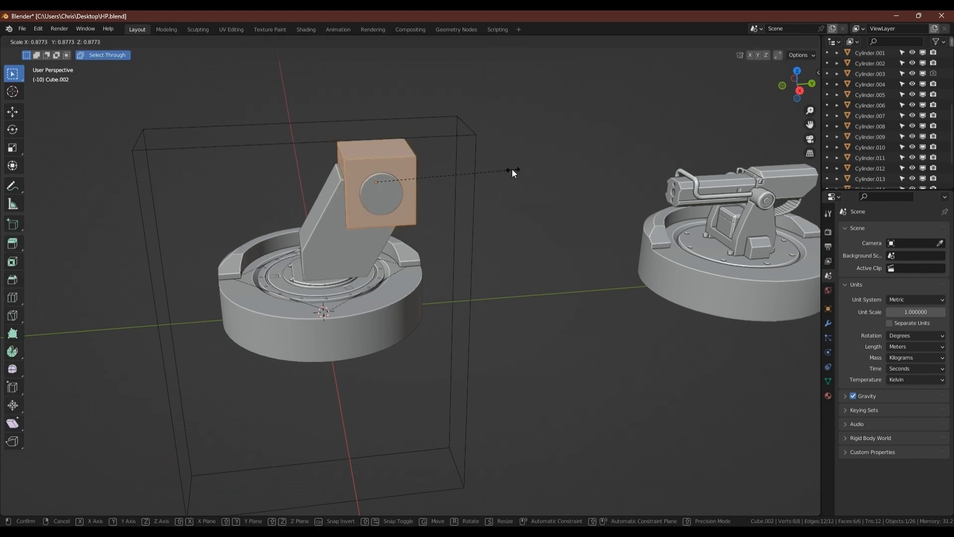
left_click(476, 172)
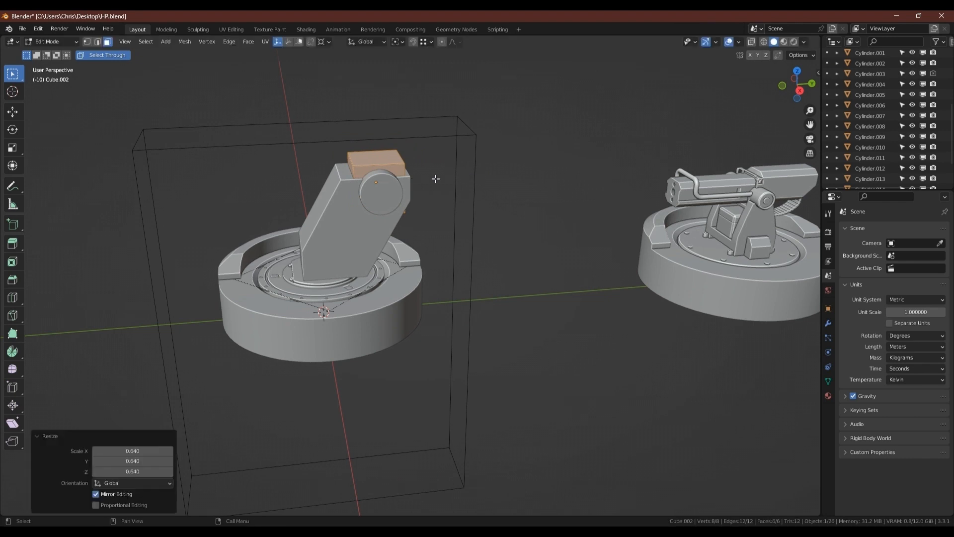
key("s")
key("x")
right_click(455, 179)
key("Tab")
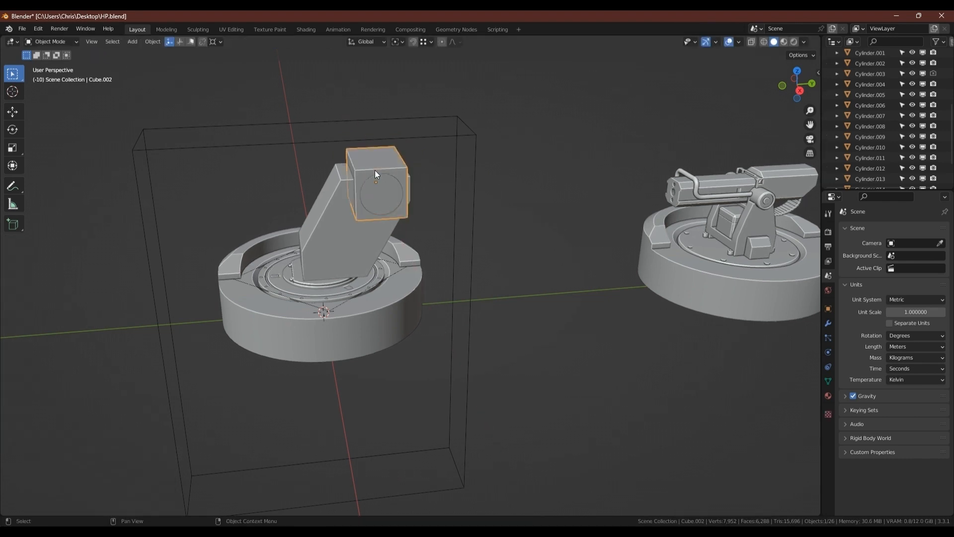
- Subtract the cube from the angled column with a Brush Boolean Difference
scroll(375, 170, "up", 2)
left_click(309, 212, "shift")
key("ctrl+shift+b")
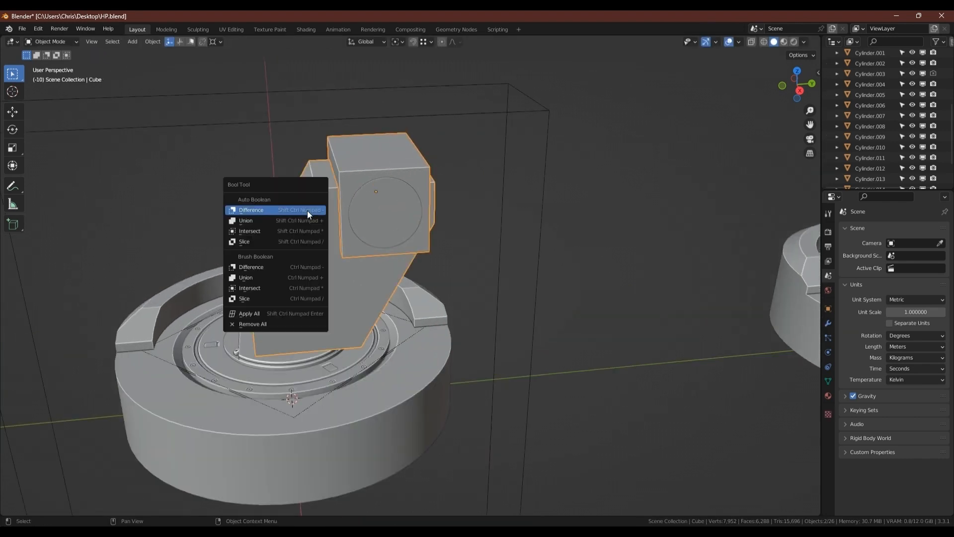
left_click(269, 267)
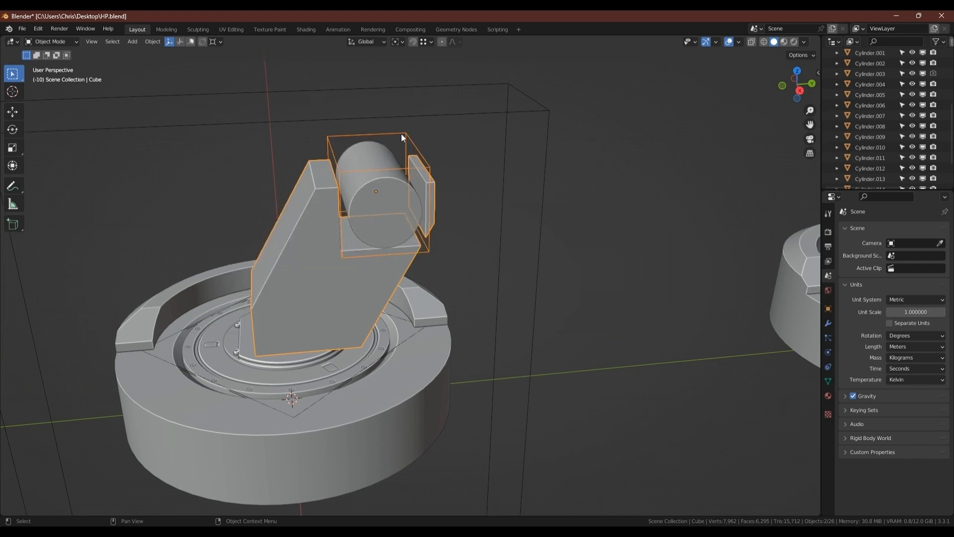
- Move the cube cutter about 0.6 m along Y and raise it about 0.7 m along Z
left_click(406, 159)
key("g")
key("y")
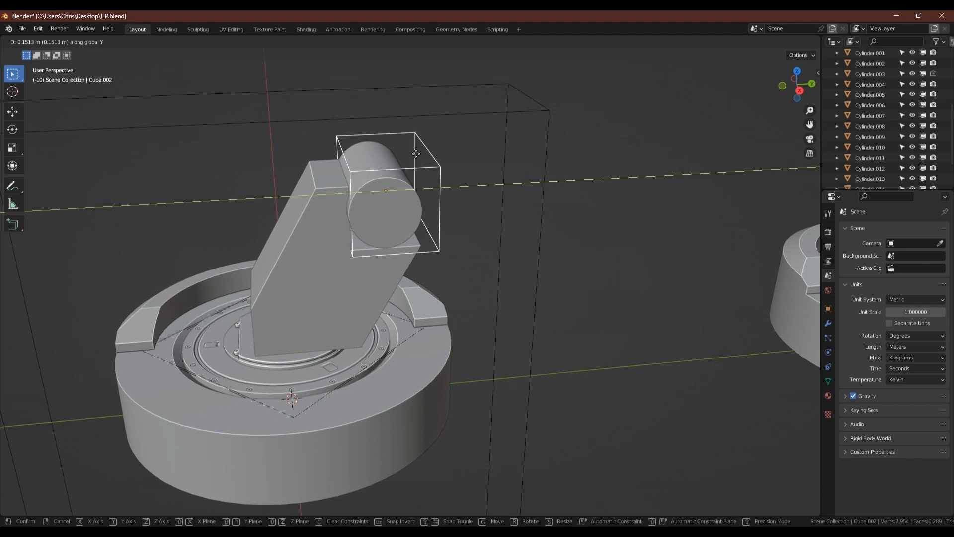
left_click(444, 173)
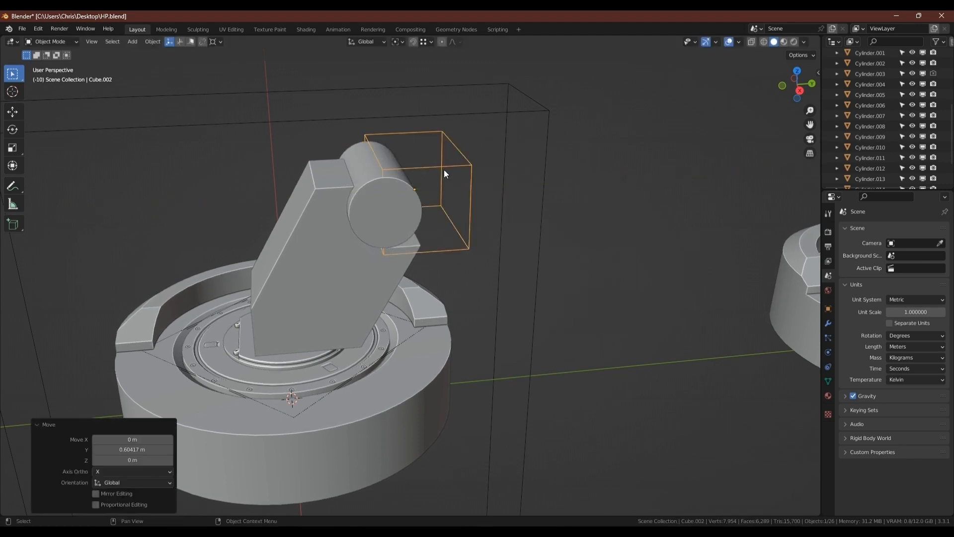
key("g")
key("z")
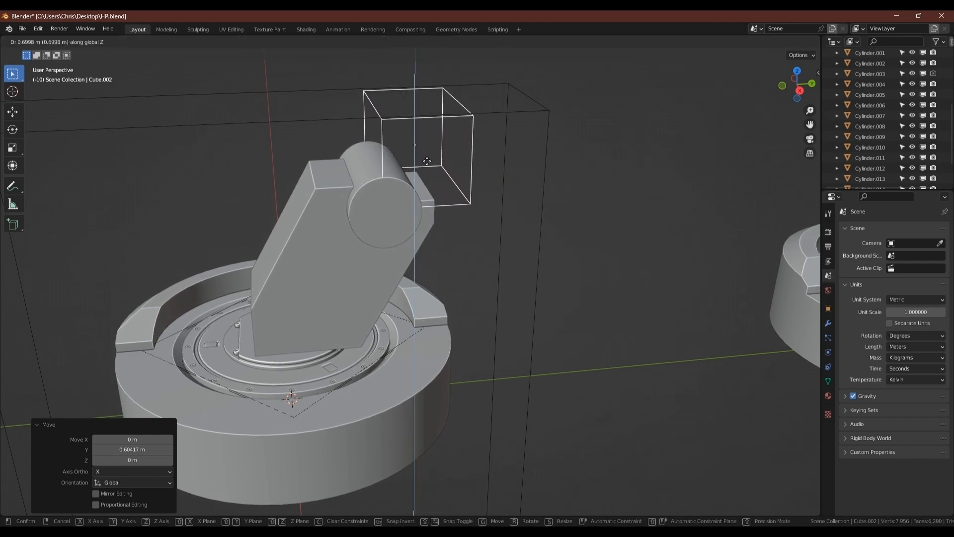
left_click(427, 161)
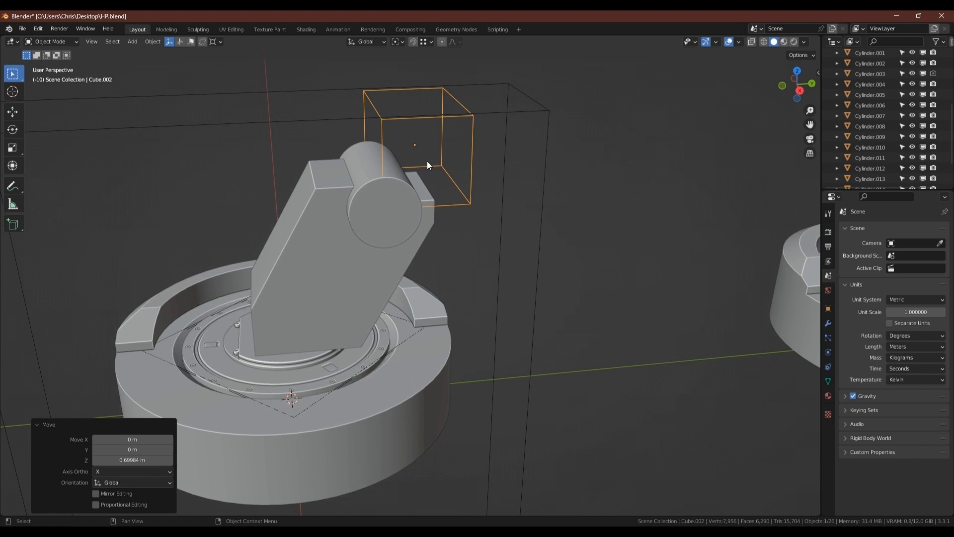
left_click(330, 189)
key("Tab")
left_click(412, 136)
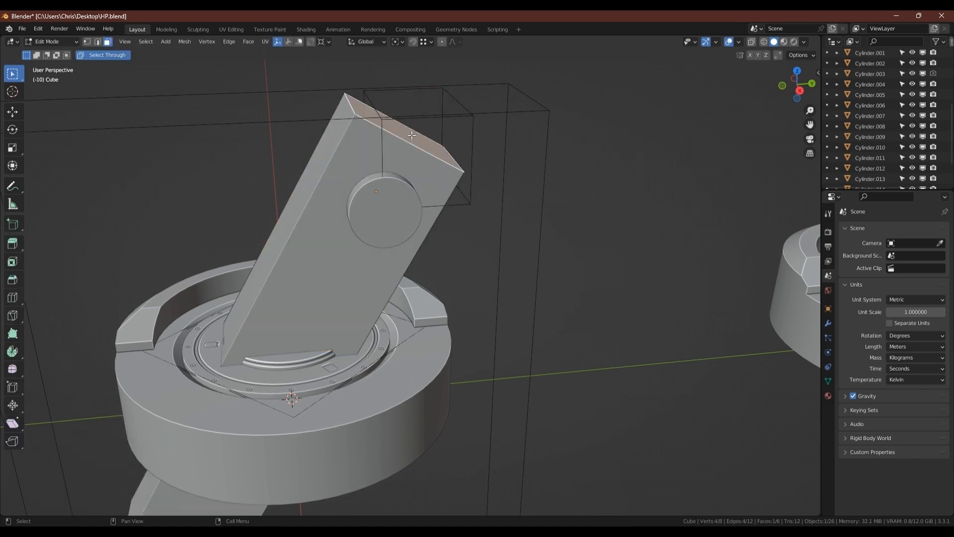
middle_click_drag(408, 141, 401, 160, "shift")
key("Tab")
- Select all vertices of the large cutter's top band and raise them about 0.42 m along Z
scroll(344, 150, "down", 3)
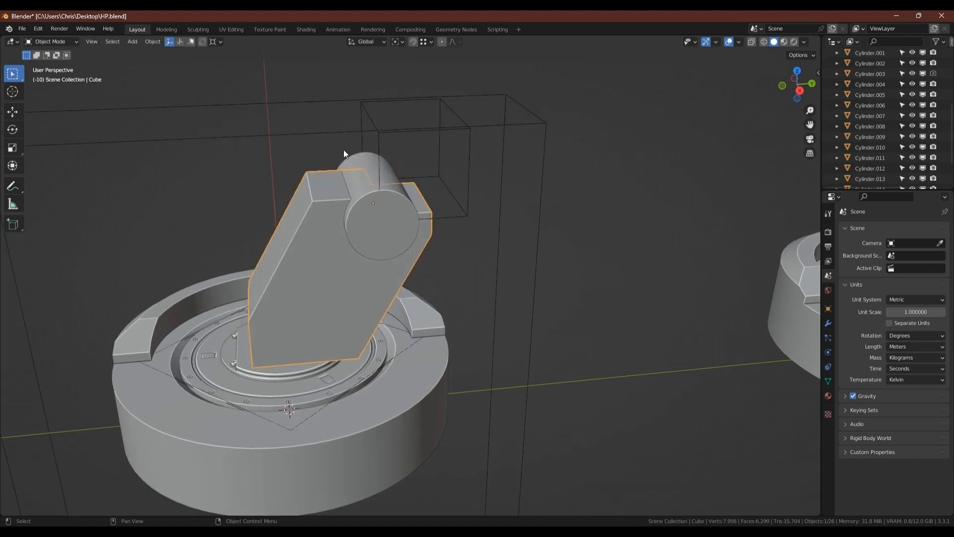
left_click(311, 144)
key("Tab")
middle_click_drag(181, 137, 237, 124)
key("alt+z")
left_click_drag(89, 103, 503, 168)
key("alt+z")
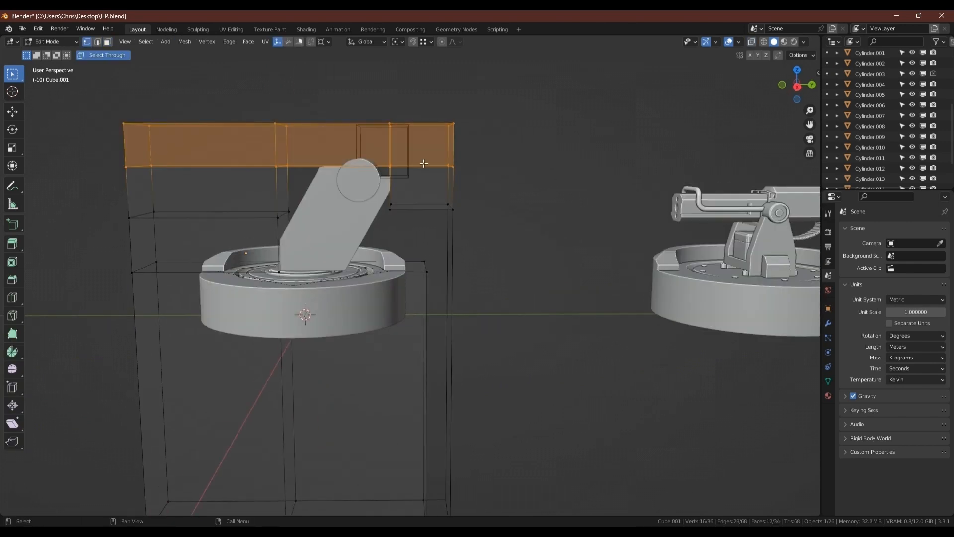
key("g")
key("z")
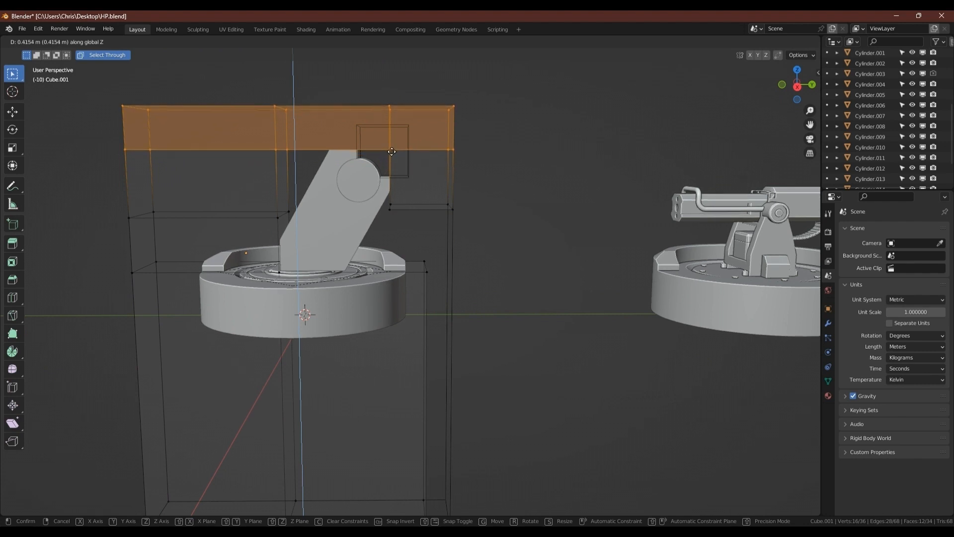
left_click(391, 151)
scroll(378, 149, "up", 5)
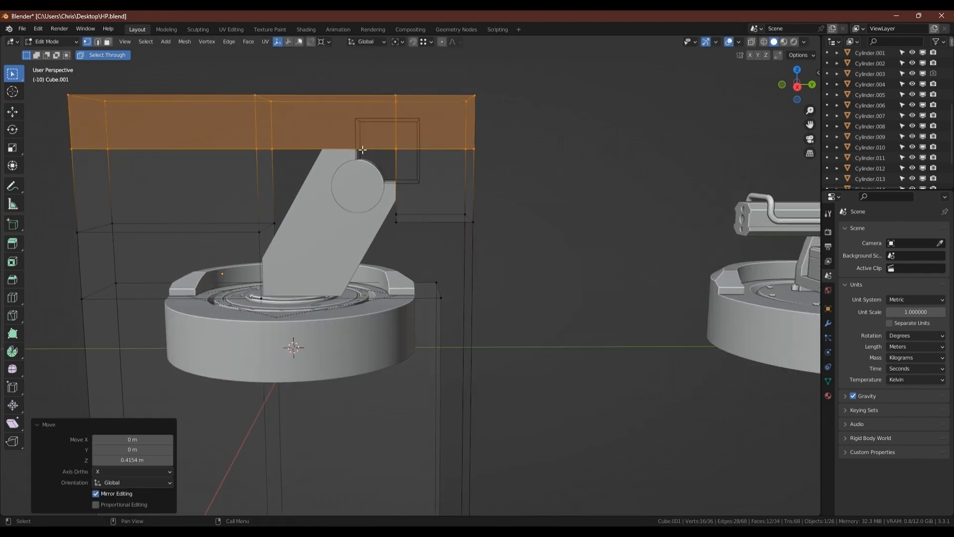
key("Tab")
- Shift the small cube cutter about -0.07 m along Y to adjust the notch beside the cylinder
middle_click_drag(390, 119, 387, 131)
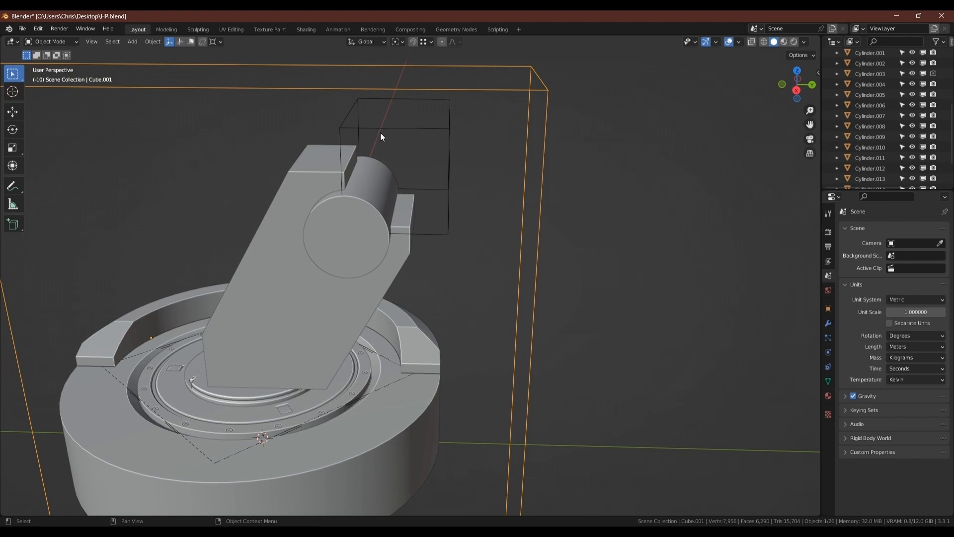
left_click(406, 129)
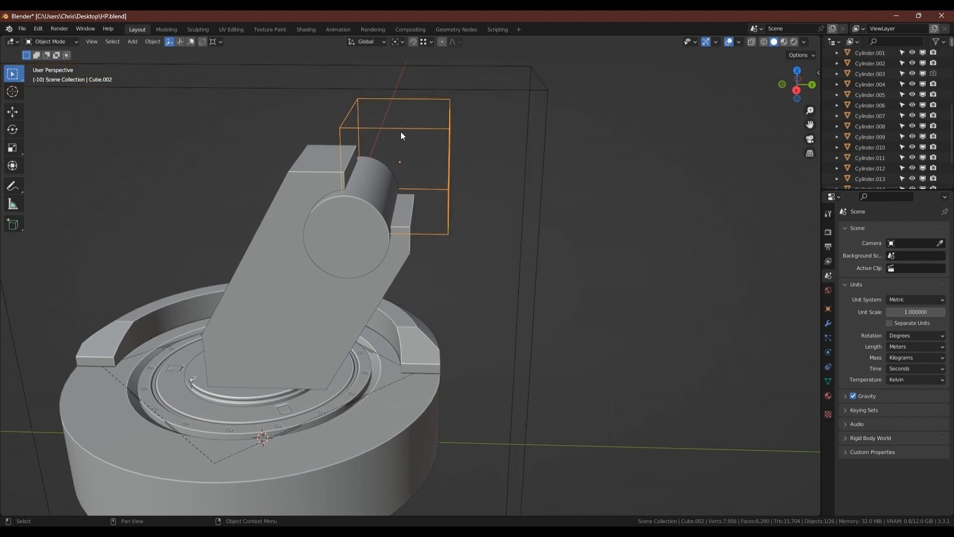
key("g")
key("y")
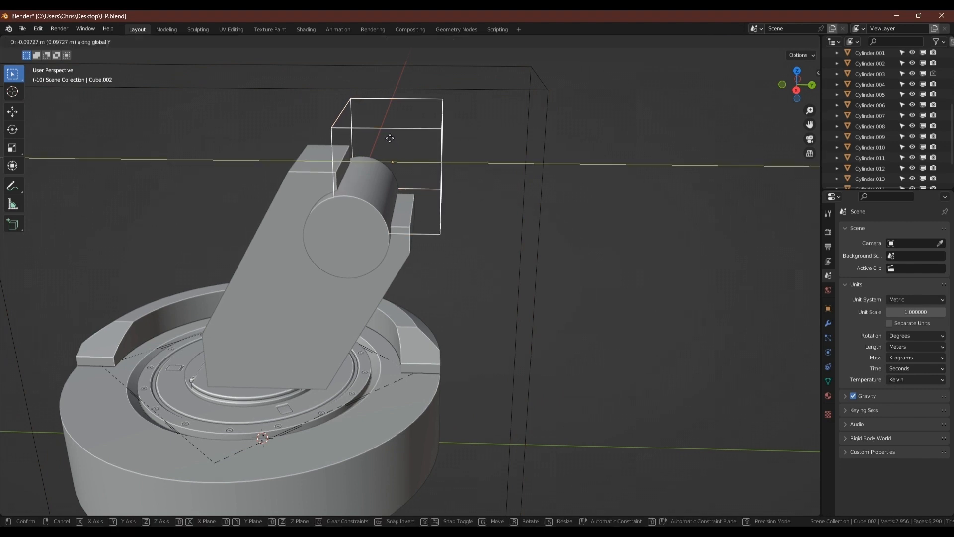
left_click(392, 138)
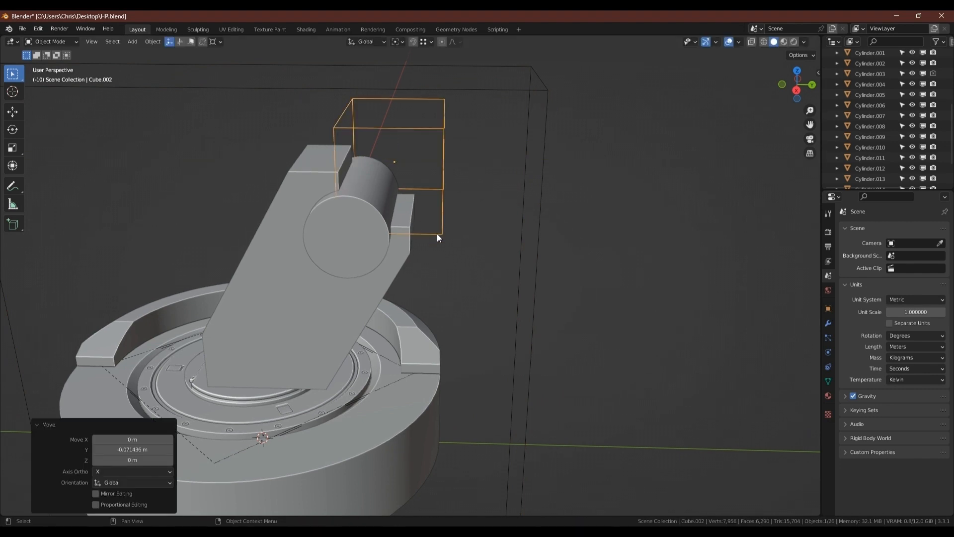
middle_click_drag(437, 233, 399, 225)
scroll(394, 244, "down", 3)
left_click(390, 273)
key("Tab")
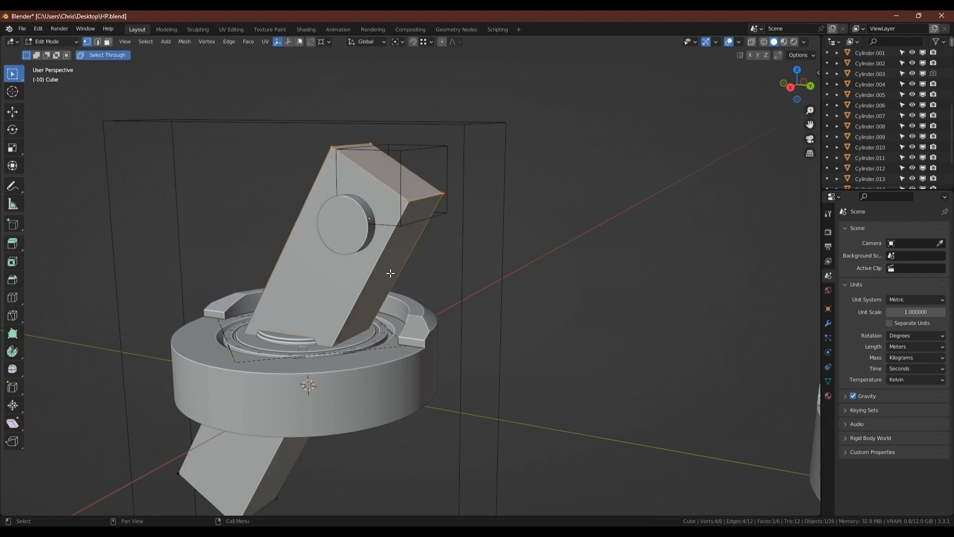
key("3")
key("g")
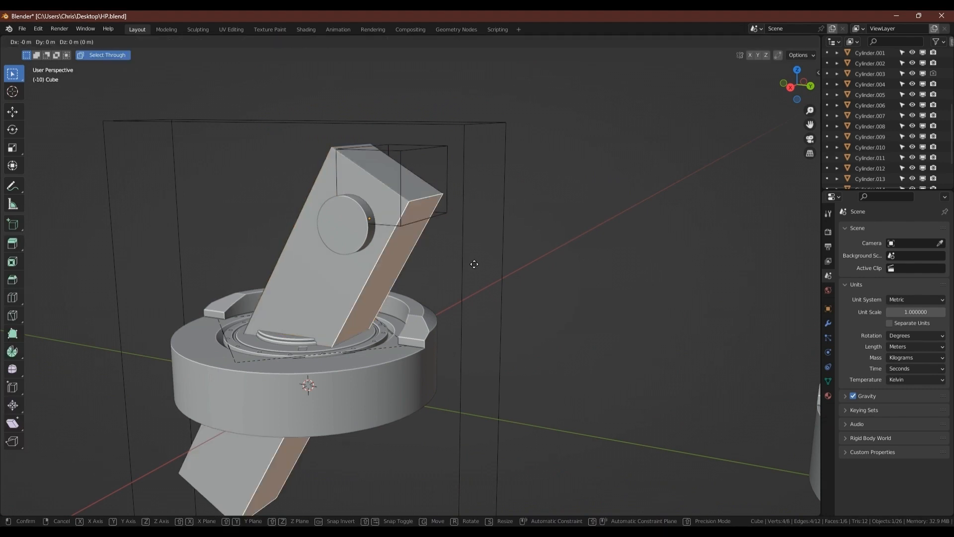
key("y")
key("y")
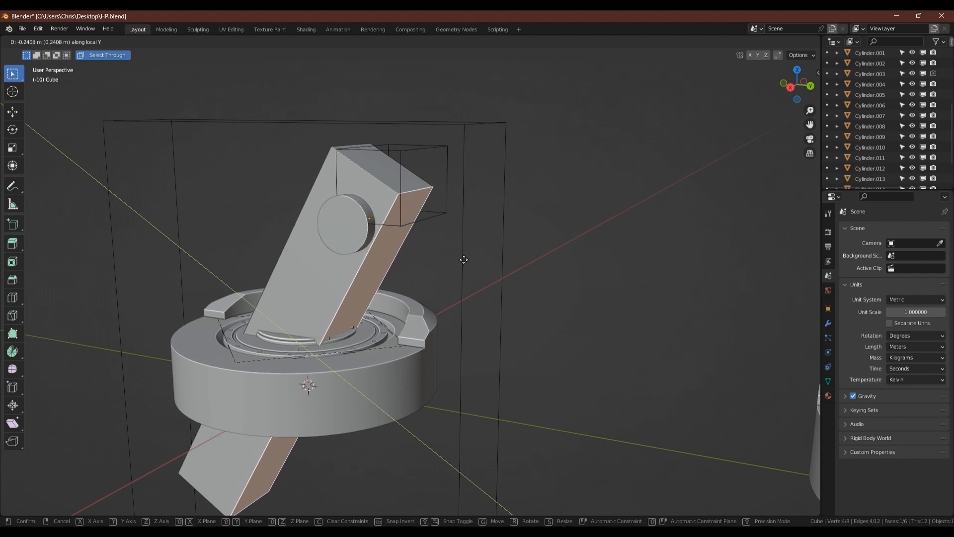
left_click(470, 262)
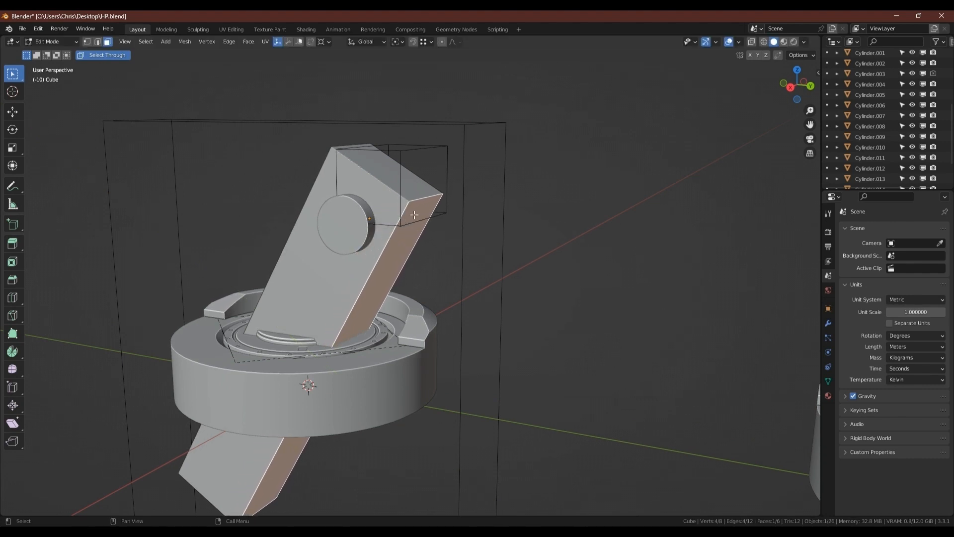
middle_click_drag(400, 178, 417, 180)
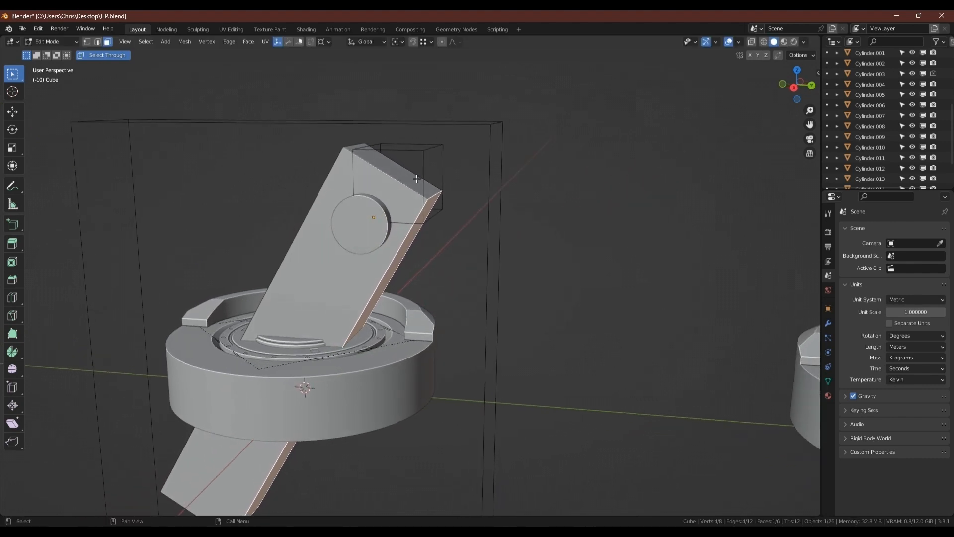
key("Tab")
- Apply the Boolean cuts to the angled column and remove their cutter objects
middle_click_drag(377, 204, 475, 260)
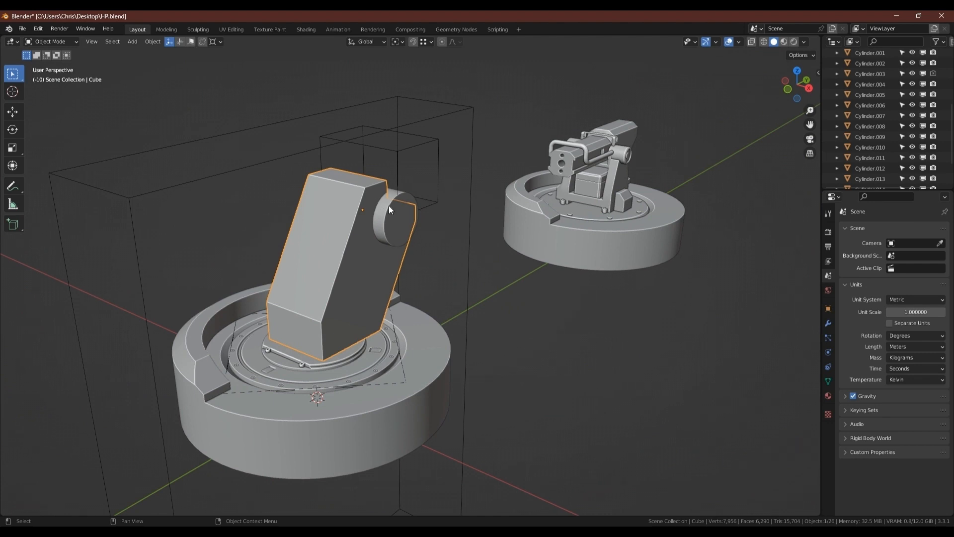
right_click(335, 249)
left_click(279, 351)
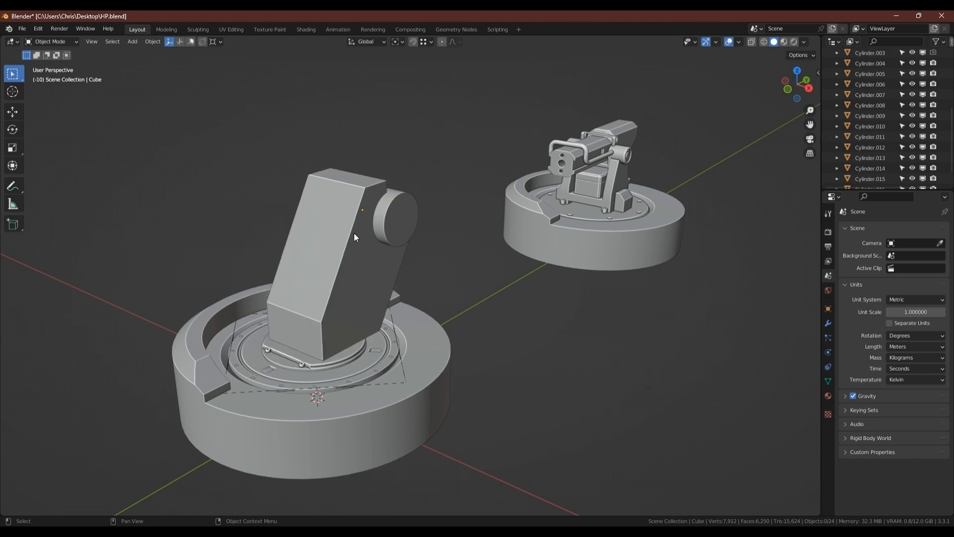
scroll(345, 204, "up", 4)
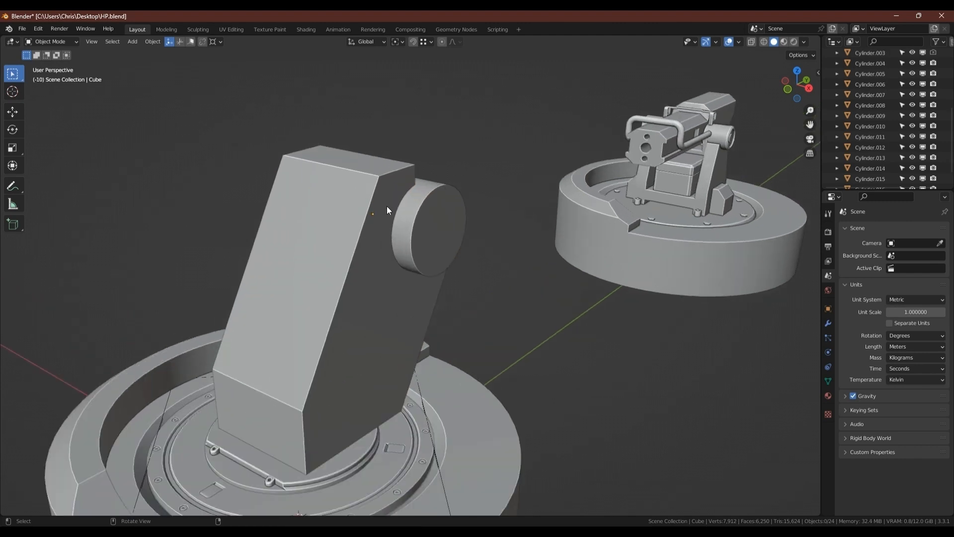
middle_click_drag(387, 206, 245, 217)
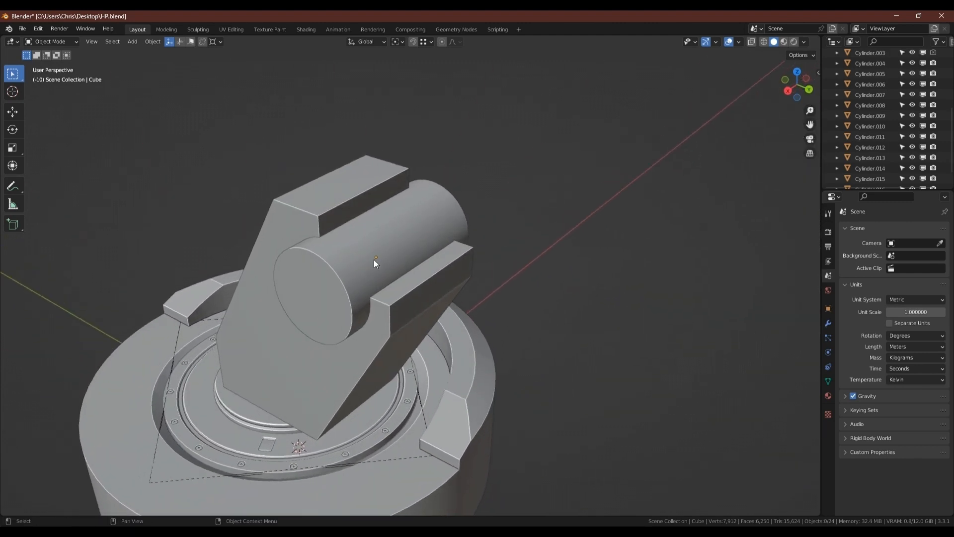
left_click(374, 259)
key("g")
right_click(558, 287)
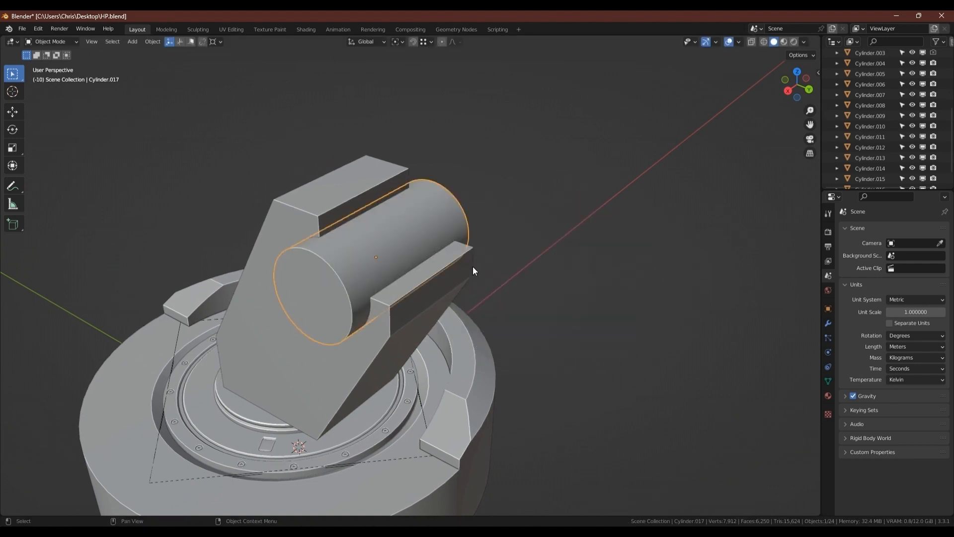
- Add a 2 m cube and raise it about 3.16 m along Z so it overlaps the sloped front of the column
middle_click_drag(313, 220, 402, 220)
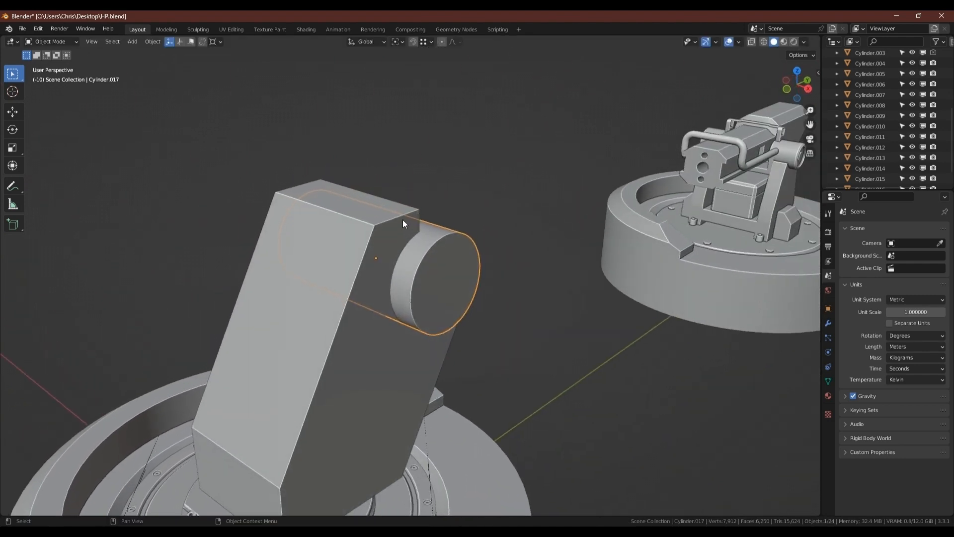
scroll(405, 224, "down", 2)
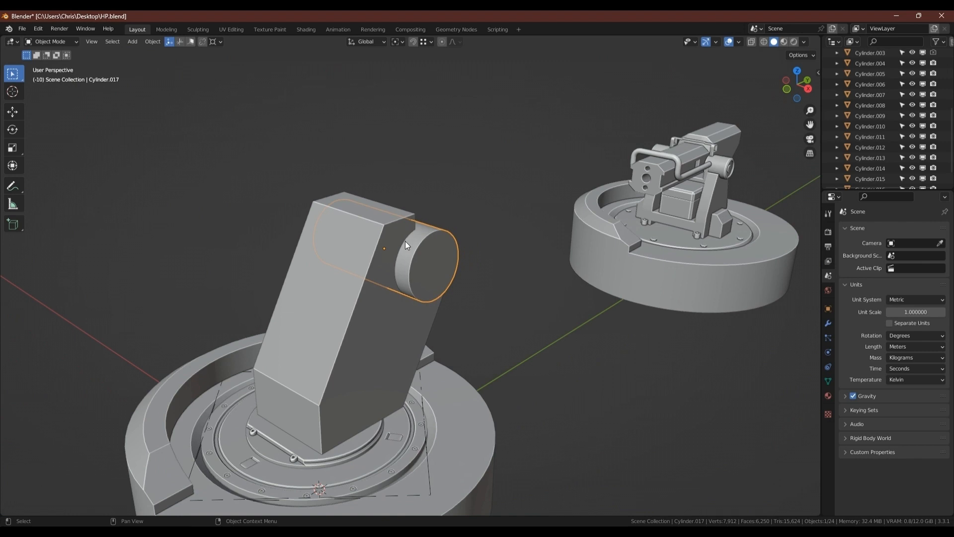
middle_click_drag(326, 272, 387, 225, "shift")
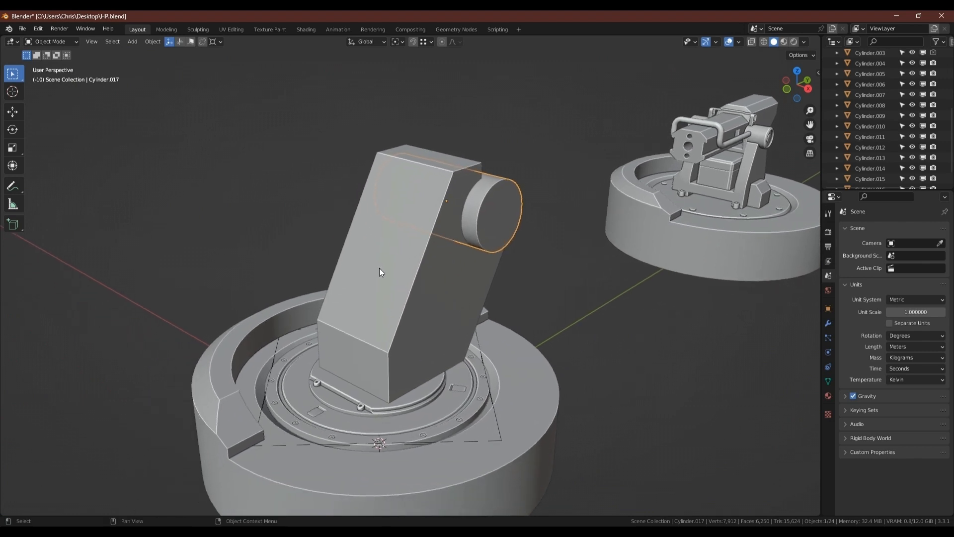
left_click(379, 302)
key("shift+a")
mouse_move(382, 301)
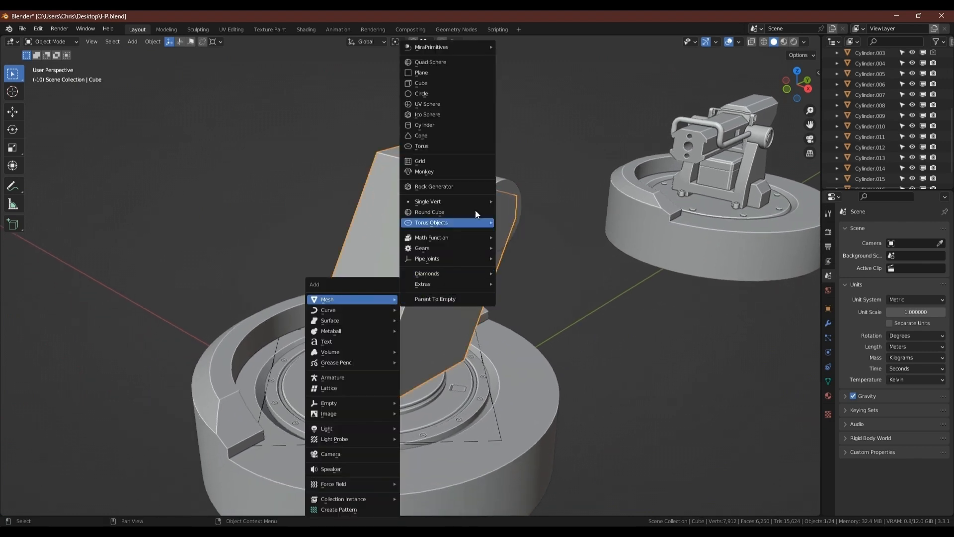
left_click(433, 85)
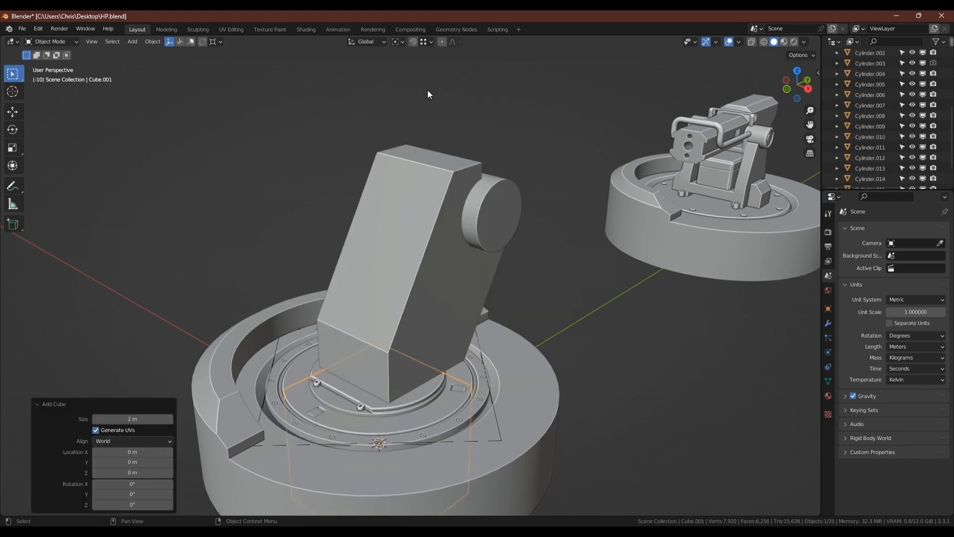
key("g")
left_click(356, 226)
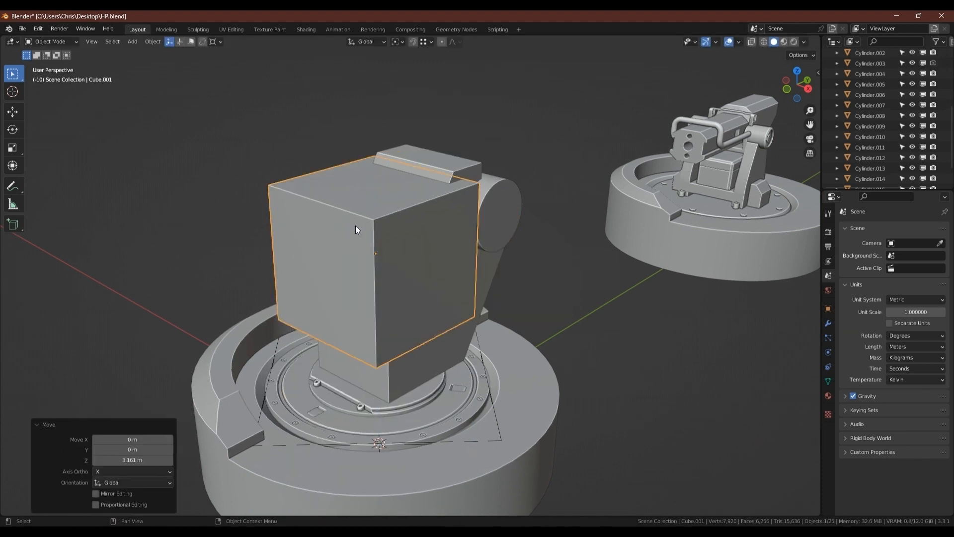
- Scale the cube's mesh to about 0.53 and subtract it from the angled column with a Brush Boolean Difference
key("Tab")
key("s")
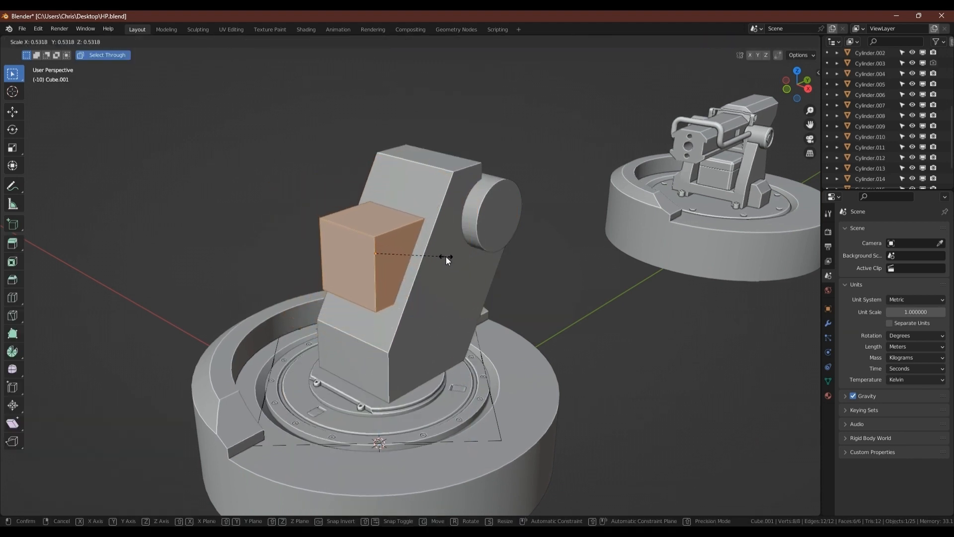
left_click(446, 256)
key("Tab")
left_click(430, 185, "shift")
key("ctrl+shift+b")
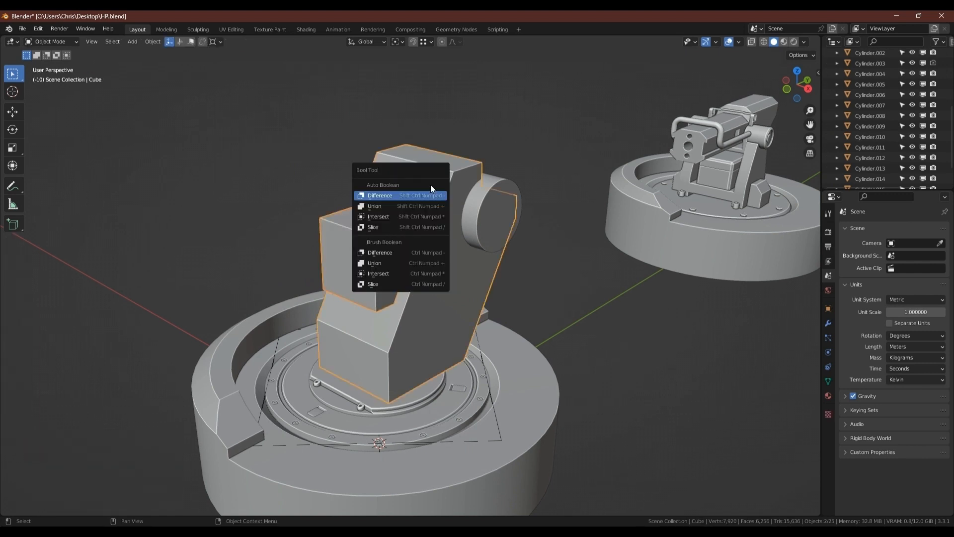
left_click(390, 255)
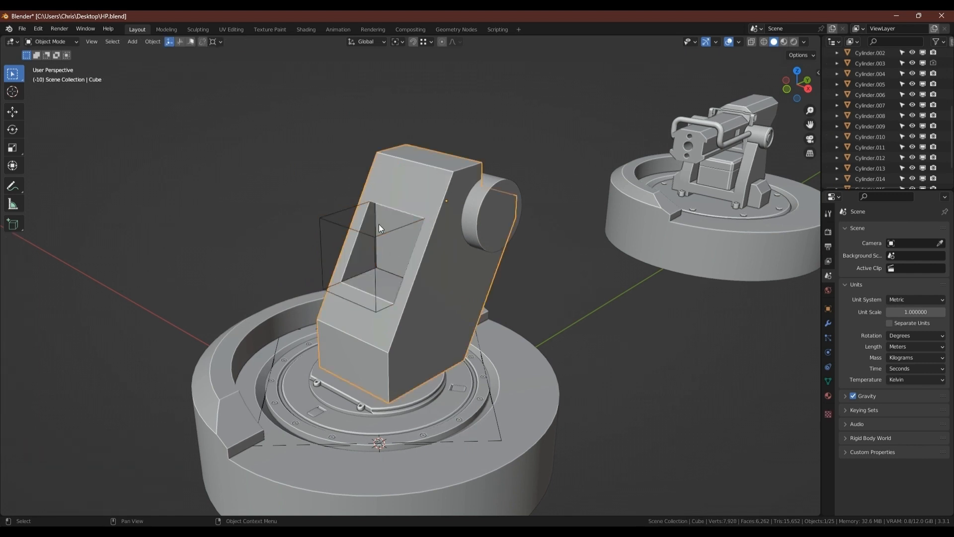
- Raise the top face of the new cube cutter along Z until it stands clear above the column
key("Tab")
left_click(377, 224)
key("Tab")
left_click(333, 214)
key("Tab")
left_click(359, 222)
key("g")
key("z")
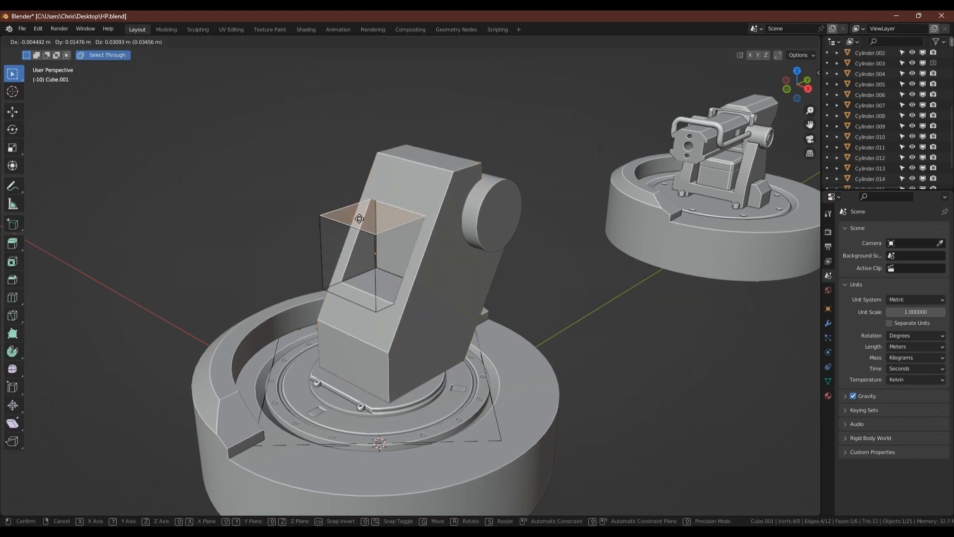
left_click(377, 105)
- Extend the cutter's +Y side face about 2.68 m along Y so it passes completely through the column
middle_click_drag(375, 162, 398, 143)
left_click(403, 142)
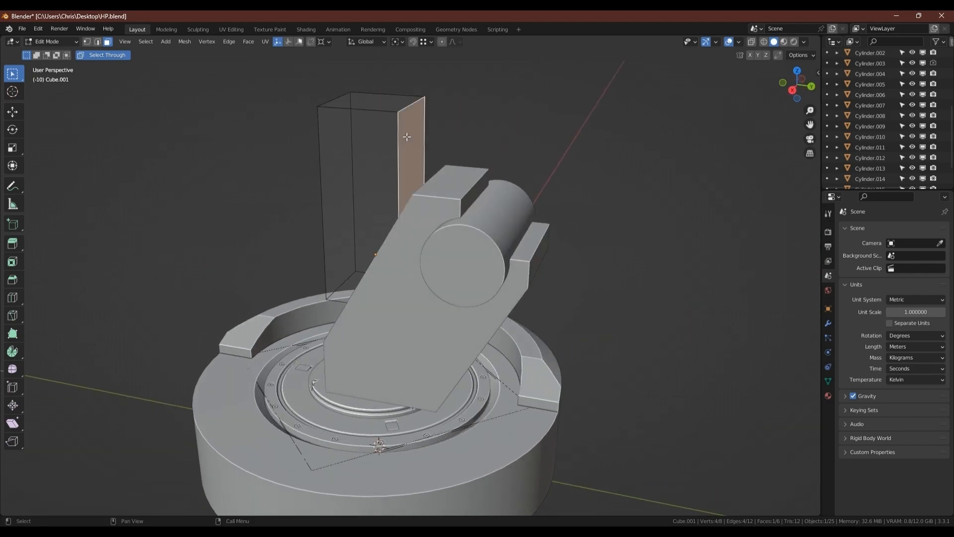
key("g")
key("y")
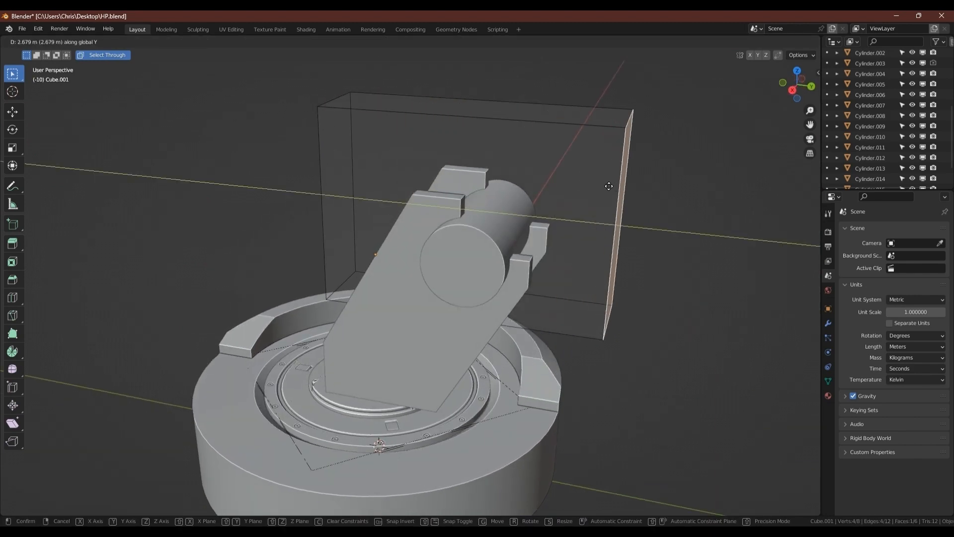
left_click(608, 185)
- Lower the cutter's bottom face about 0.32 m along Z to deepen the slot between the two arms
scroll(453, 200, "up", 3)
middle_click_drag(454, 200, 455, 290)
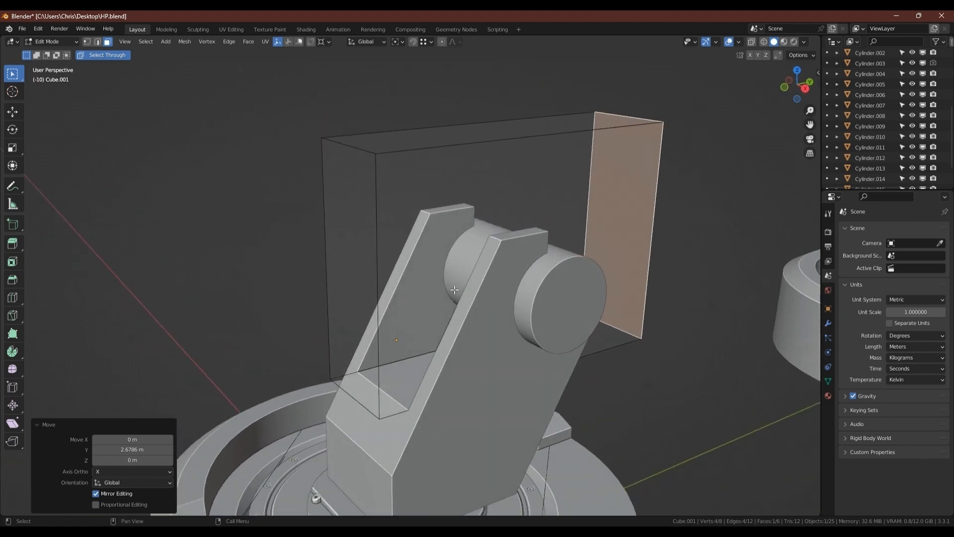
middle_click_drag(617, 364, 473, 328)
middle_click_drag(446, 315, 474, 310)
key("g")
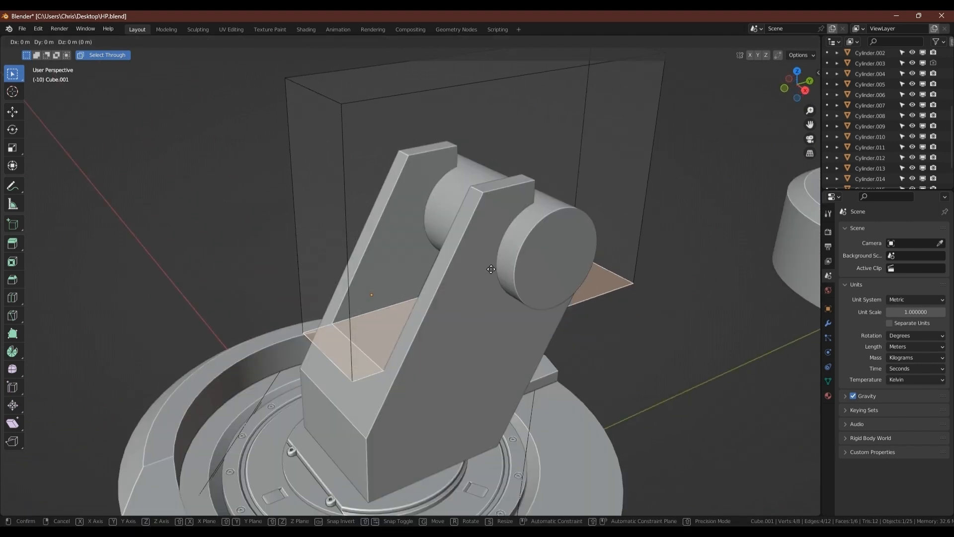
key("z")
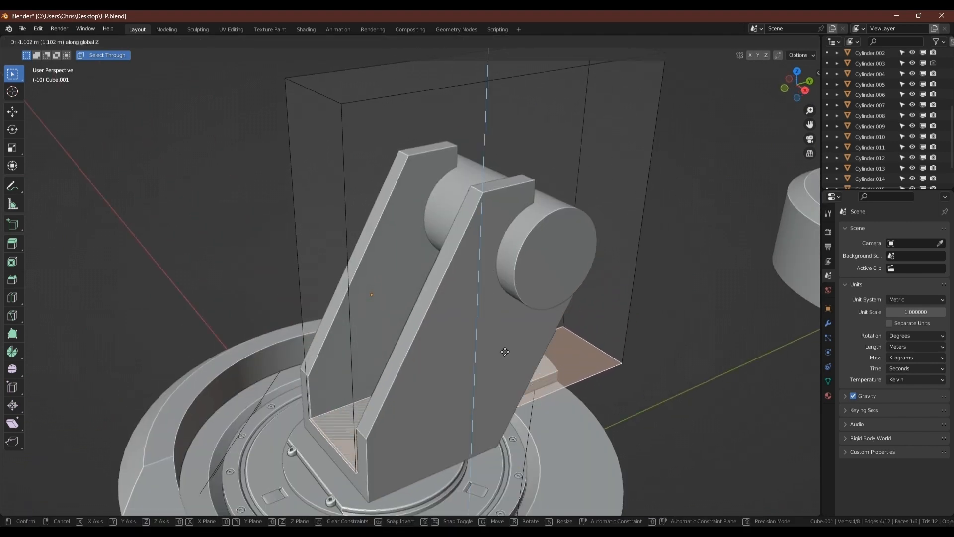
left_click(530, 296)
- Lower the whole slot cutter about 0.09 m along Z in Object Mode
middle_click_drag(390, 315, 473, 243)
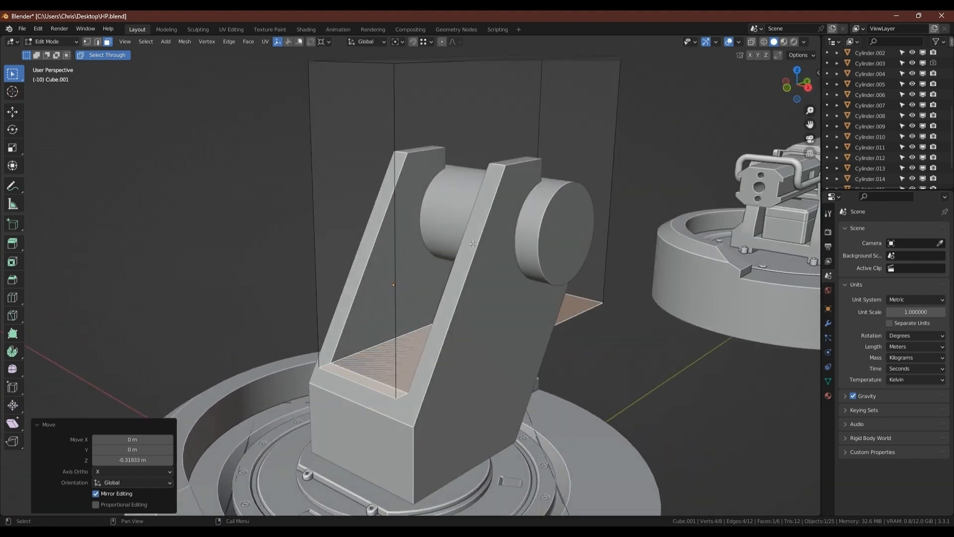
key("Tab")
key("g")
key("z")
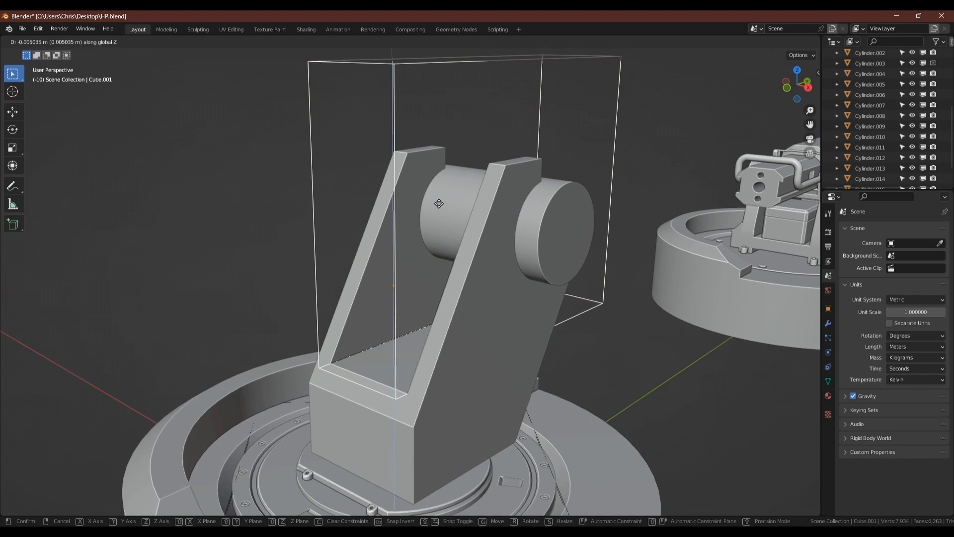
left_click(414, 220)
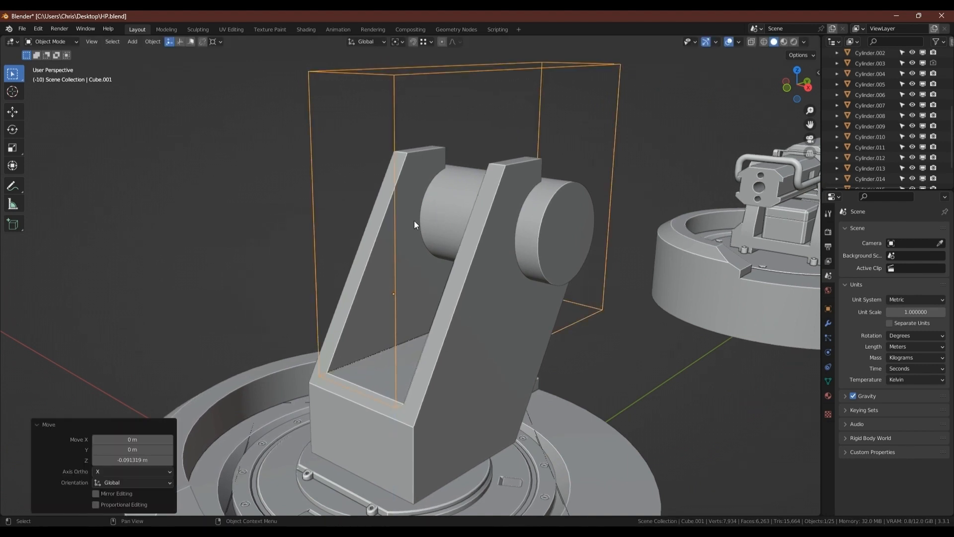
- Scale the slot cutter's entire mesh to about 0.862 along X to thicken both bracket arms
scroll(410, 229, "down", 3)
middle_click_drag(407, 237, 493, 267)
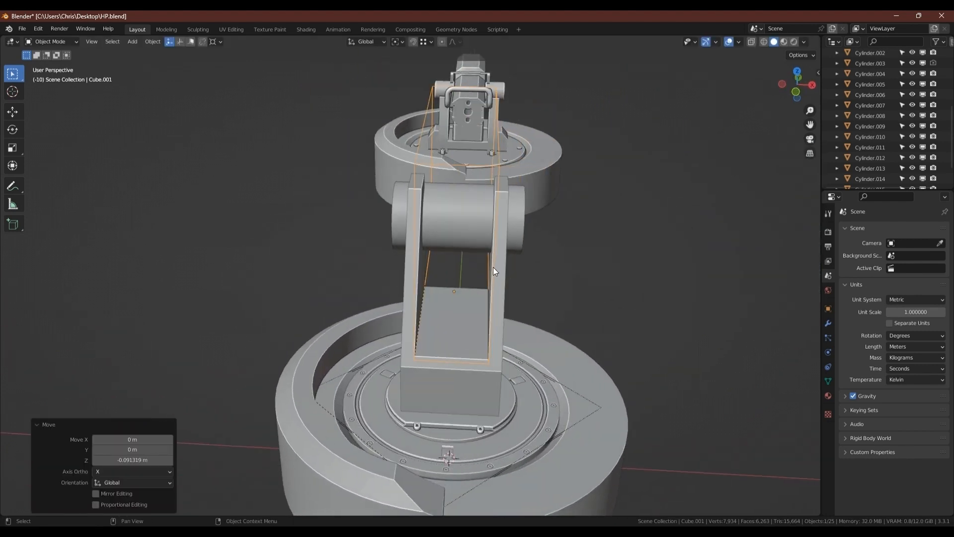
key("Tab")
key("a")
key("s")
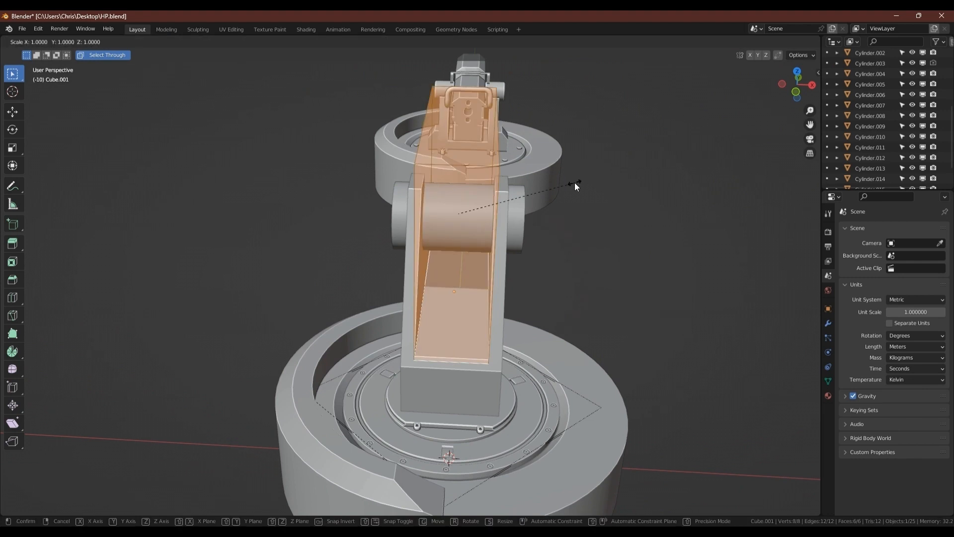
key("x")
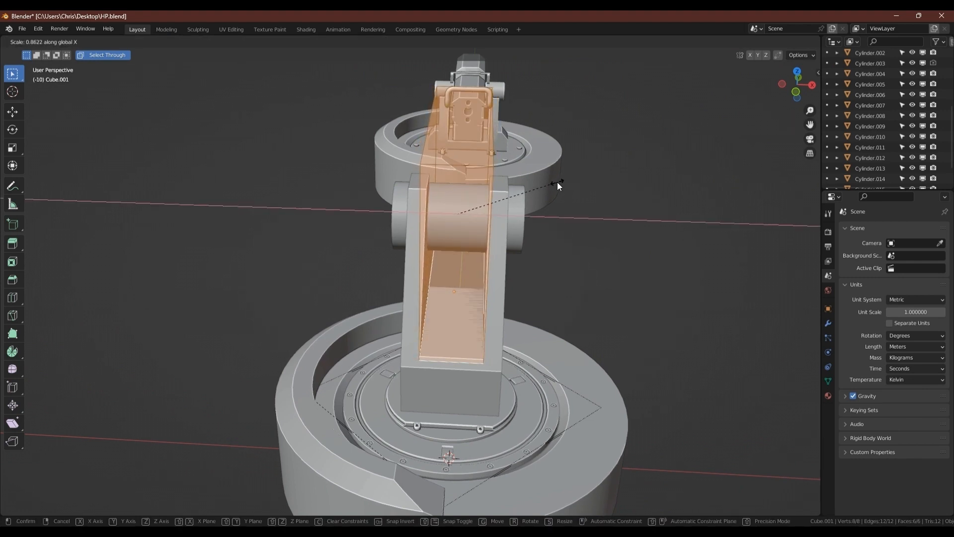
left_click(557, 181)
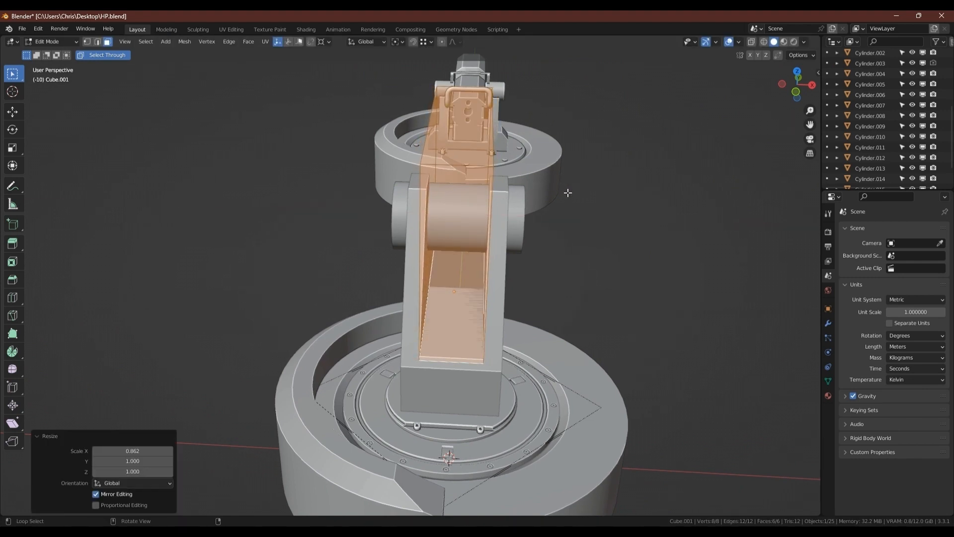
middle_click_drag(566, 192, 488, 195)
key("Tab")
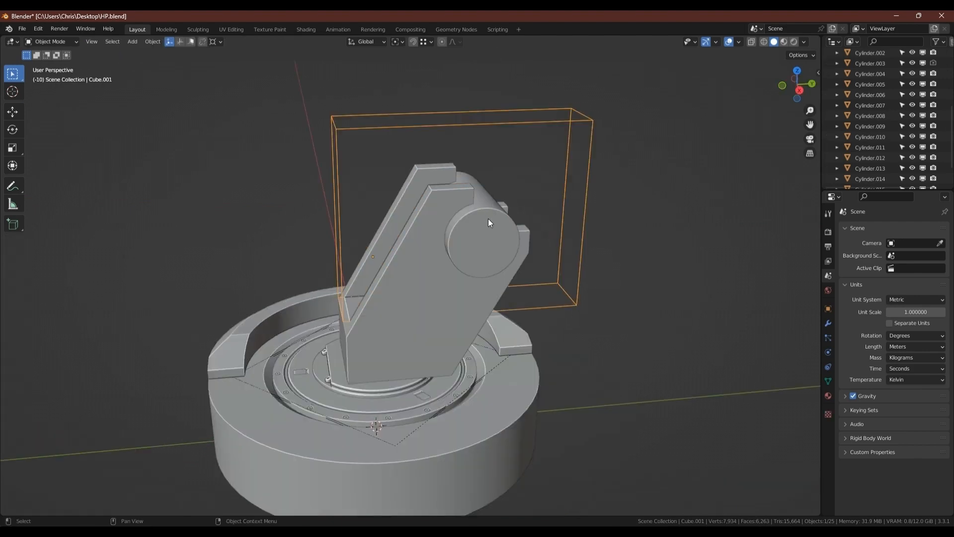
- Apply all Boolean modifiers on the angled bracket to bake in the slot between its two arms
middle_click_drag(445, 211, 479, 231)
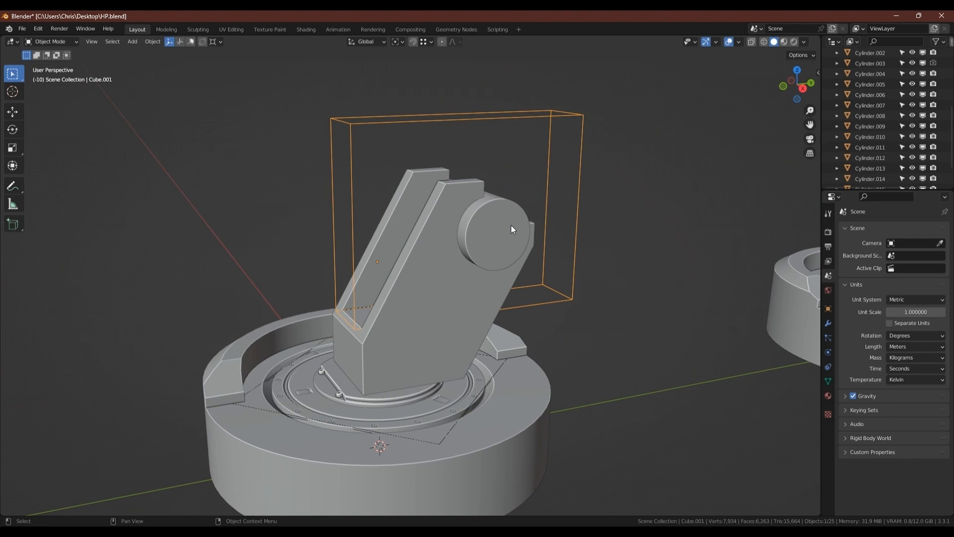
left_click(429, 297)
key("shift+ctrl+b")
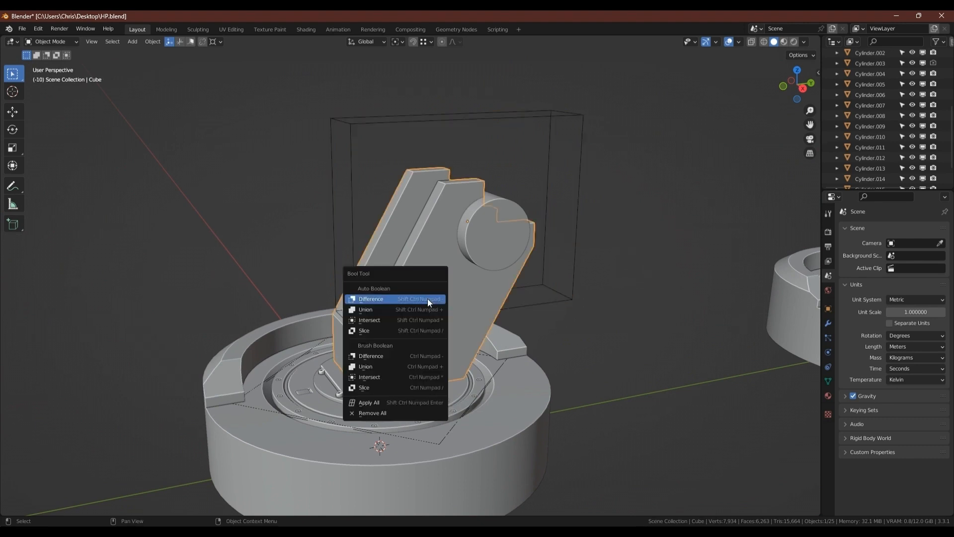
left_click(377, 405)
- Duplicate the horizontal cylinder in place and subtract the copy from the bracket arms with Auto Boolean Difference
left_click(502, 219)
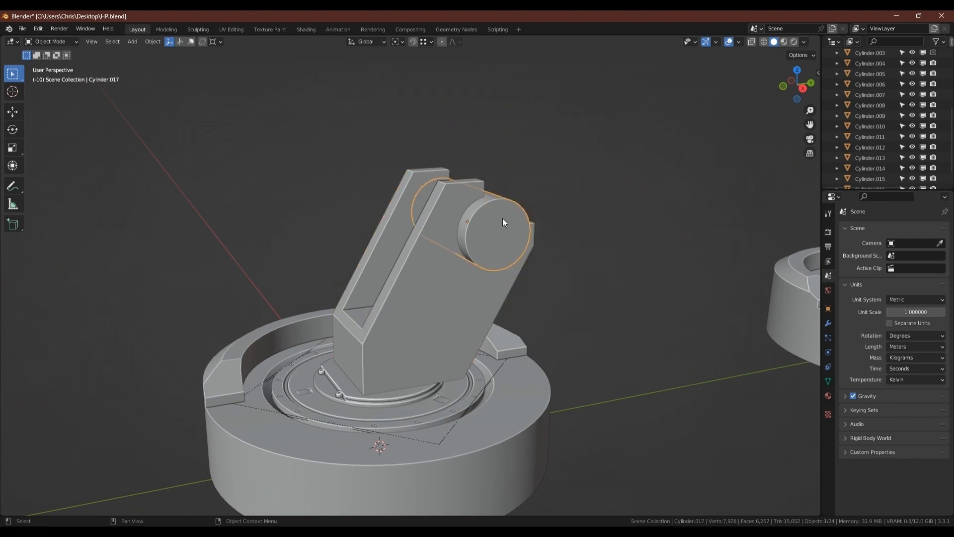
key("shift+d")
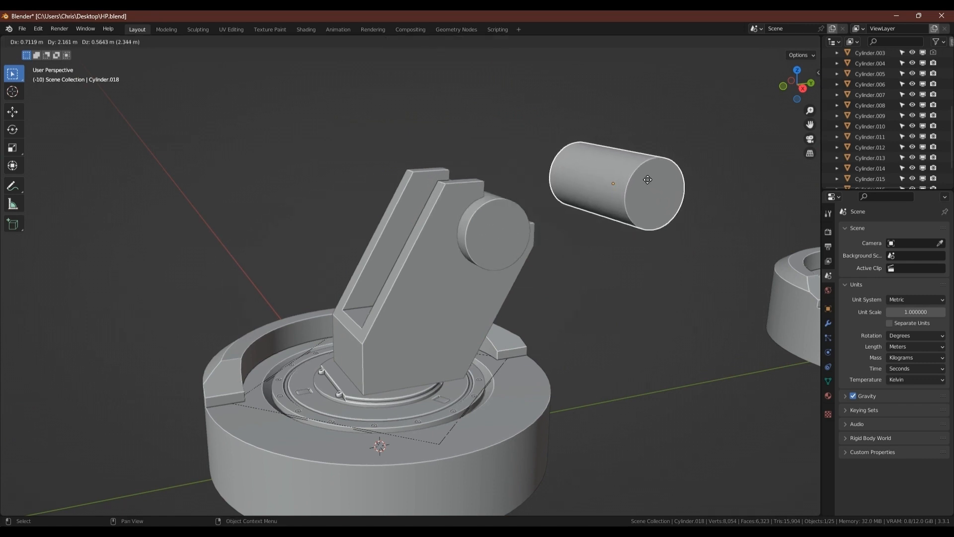
right_click(647, 180)
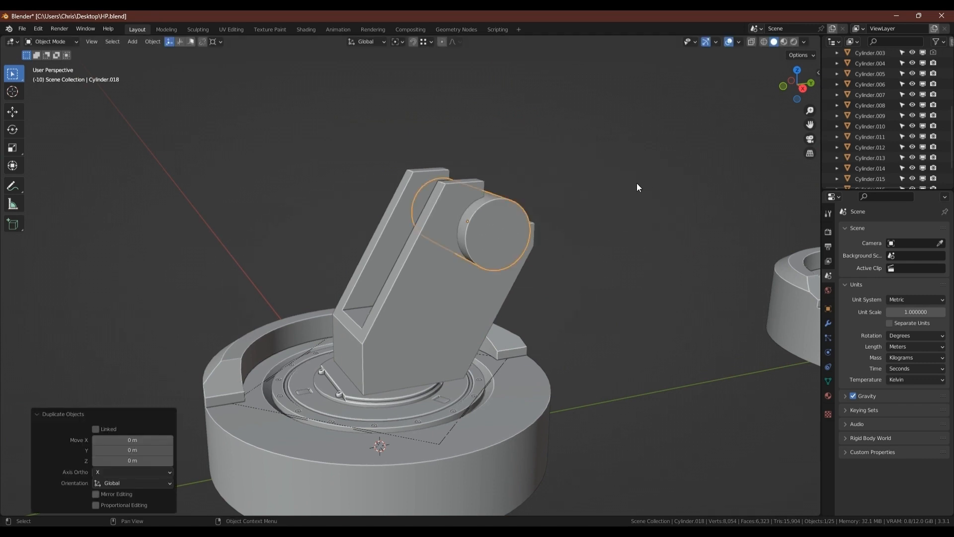
left_click(411, 295, "shift")
key("shift+ctrl+b")
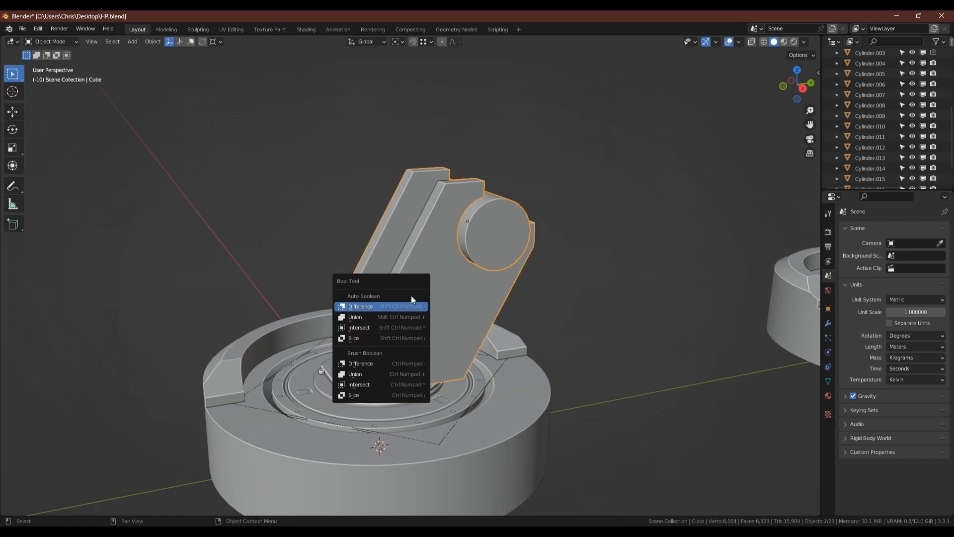
left_click(366, 306)
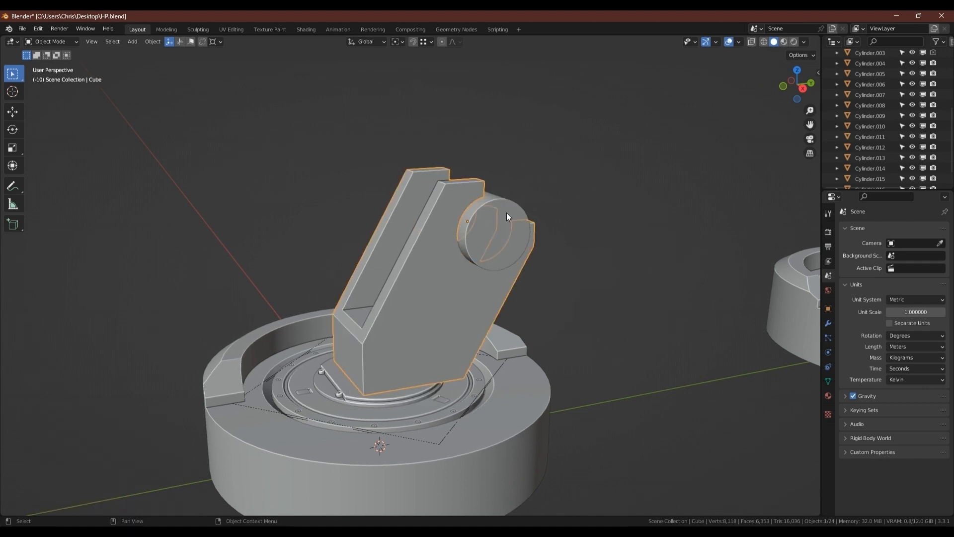
- Inspect the round cutouts in both bracket arms by temporarily moving the horizontal cylinder aside and cancelling the move
left_click(505, 203)
middle_click_drag(496, 204, 452, 233)
key("g")
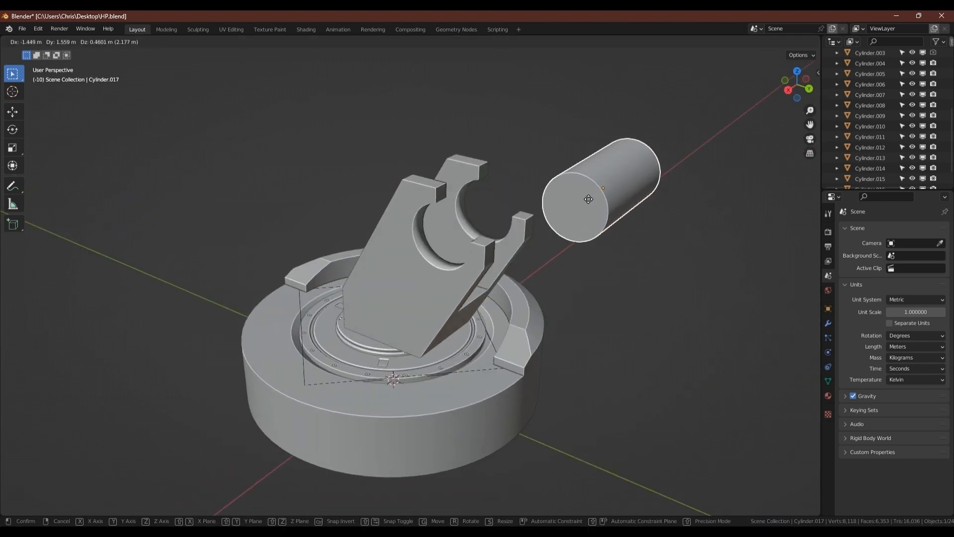
key("Escape")
- Apply Shade Auto Smooth to the forked bracket
left_click(400, 259)
right_click(378, 291)
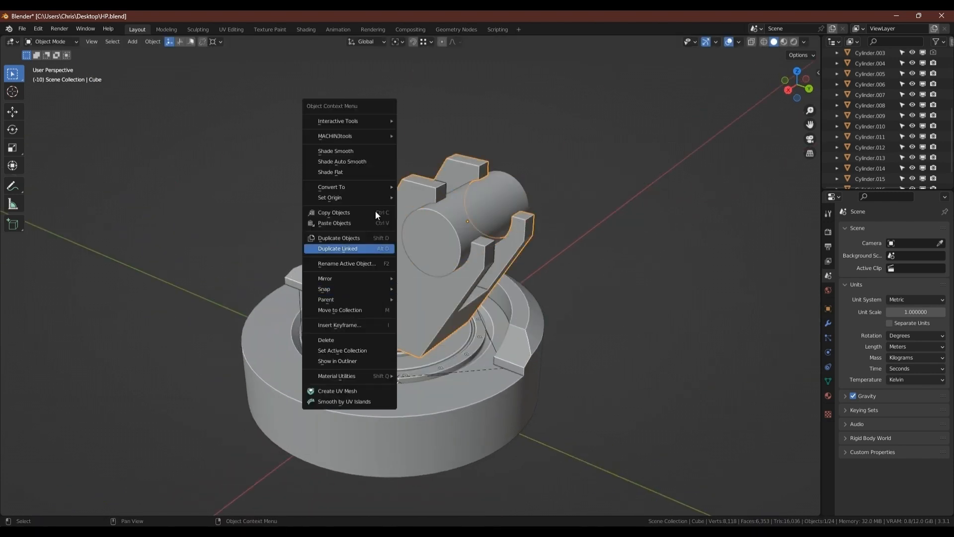
left_click(362, 162)
middle_click_drag(368, 259, 350, 272)
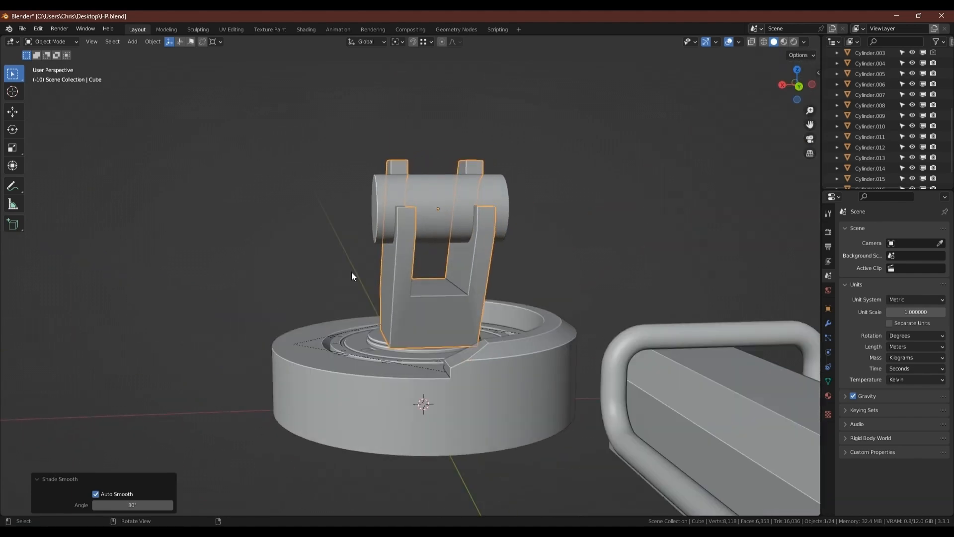
scroll(432, 285, "up", 5)
middle_click_drag(433, 285, 576, 313)
right_click(391, 352)
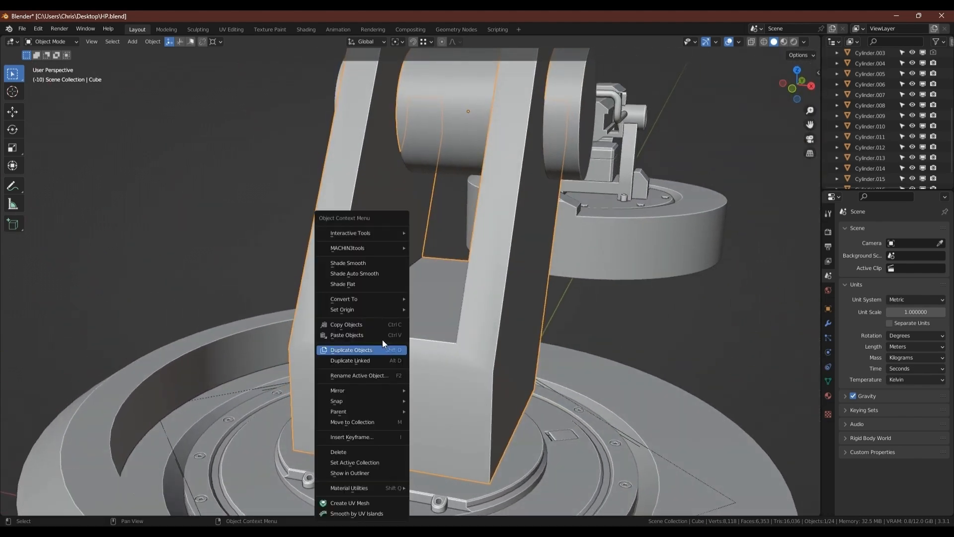
left_click(371, 274)
- Mark the bracket's front bend edge, where the sloped face meets the vertical base face, as sharp
key("Tab")
key("2")
left_click(432, 349)
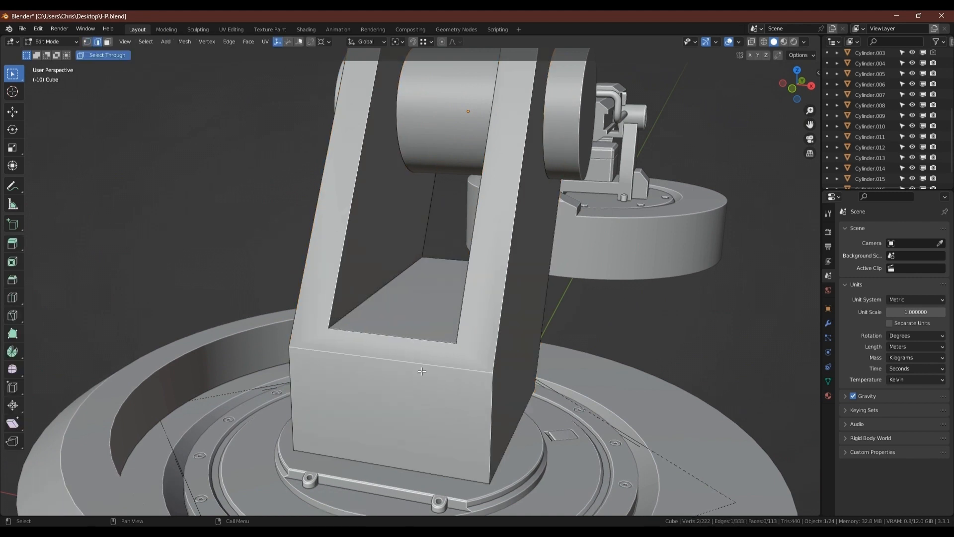
right_click(431, 346)
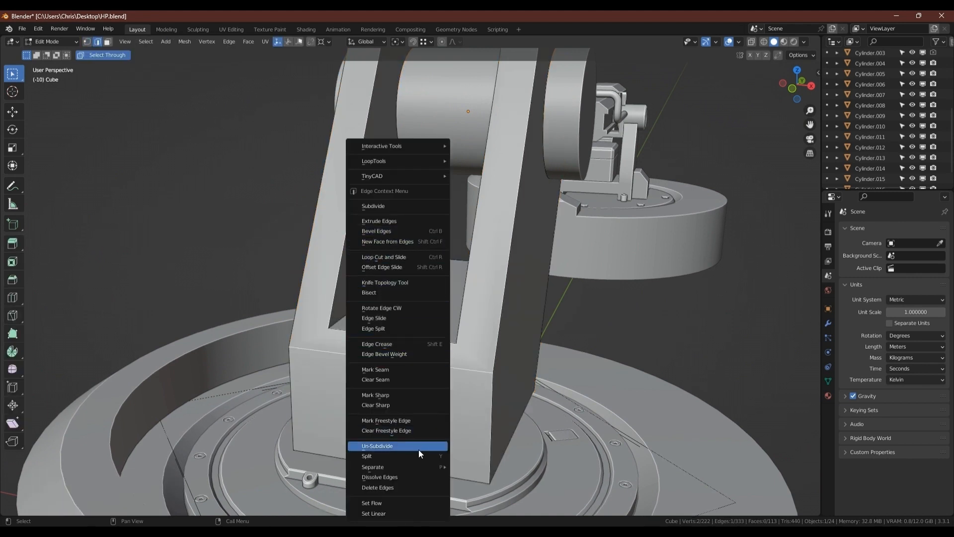
left_click(392, 396)
key("Tab")
- From the right orthographic view, knife a horizontal cut across the bracket's side, starting at the front bend vertex
scroll(511, 361, "down", 4)
middle_click_drag(511, 361, 435, 313)
key("Tab")
key("1")
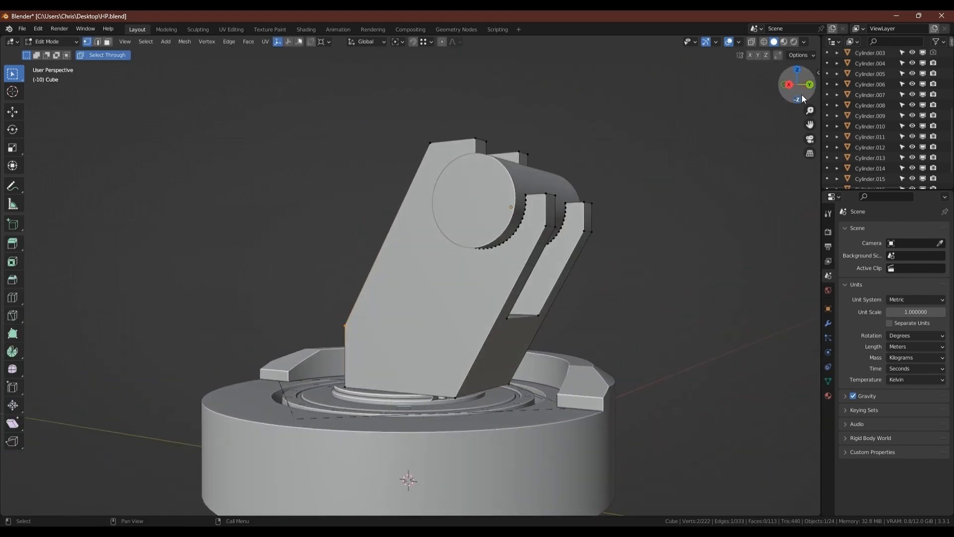
left_click(790, 86)
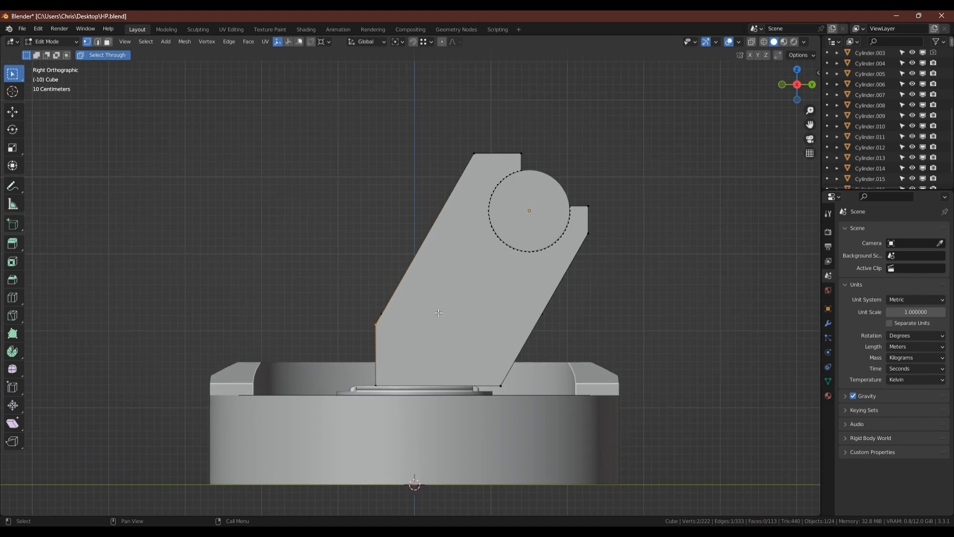
key("k")
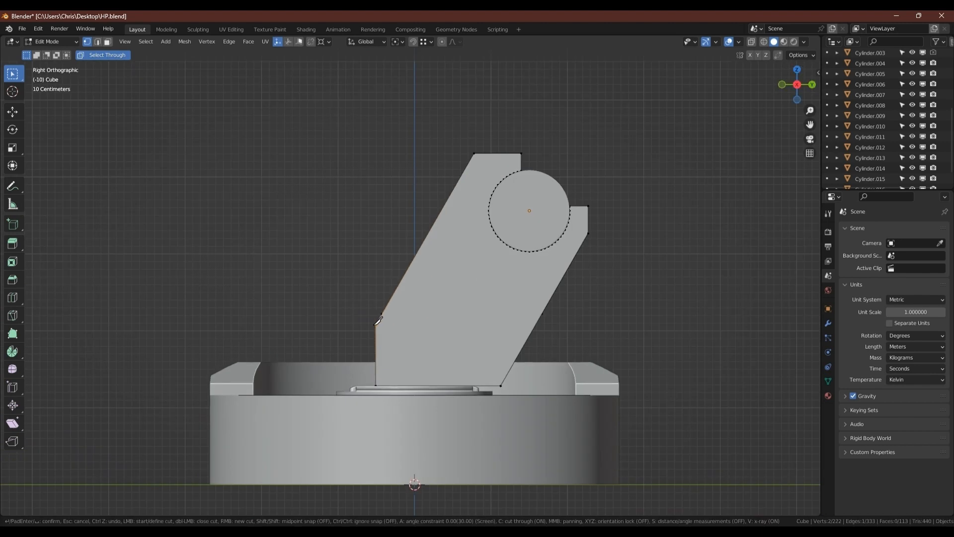
left_click(379, 322)
left_click(590, 322)
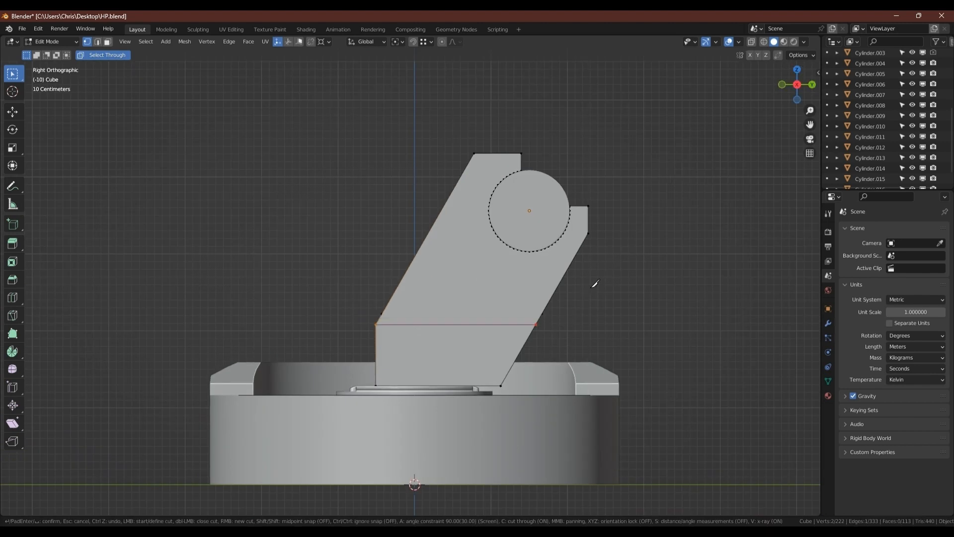
key("Return")
- From the front orthographic view, knife a horizontal cut-through line across the bracket, level with the slot's floor
middle_click_drag(381, 303, 433, 326)
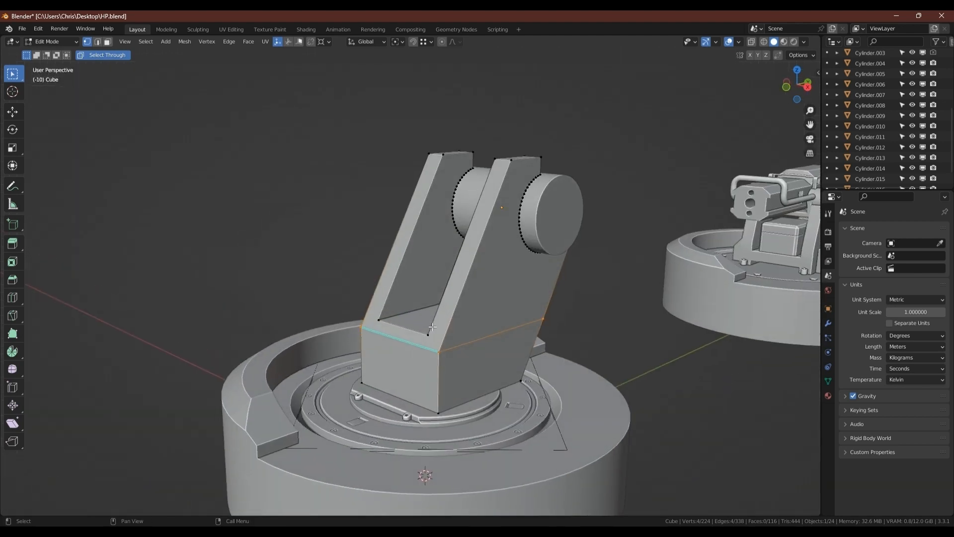
left_click(786, 88)
scroll(481, 309, "up", 5)
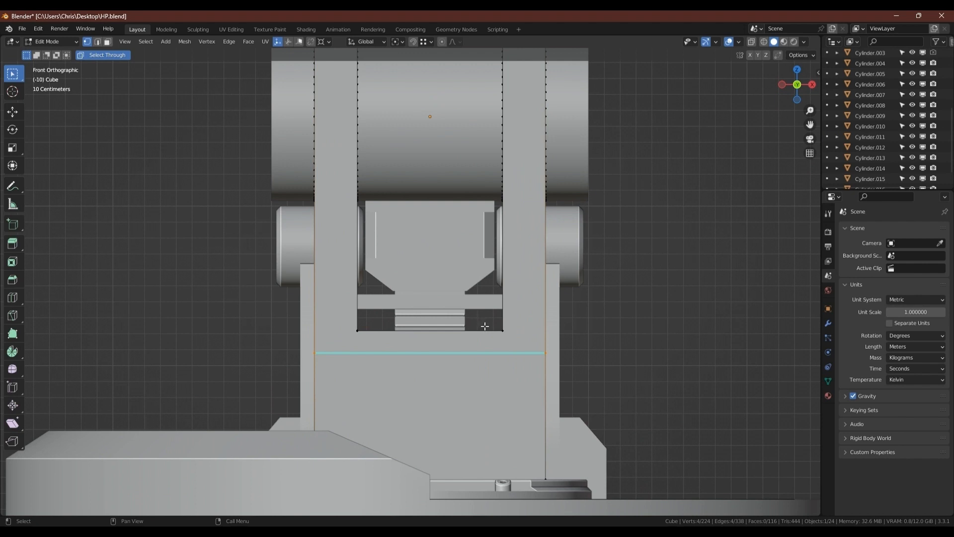
key("k")
key("c")
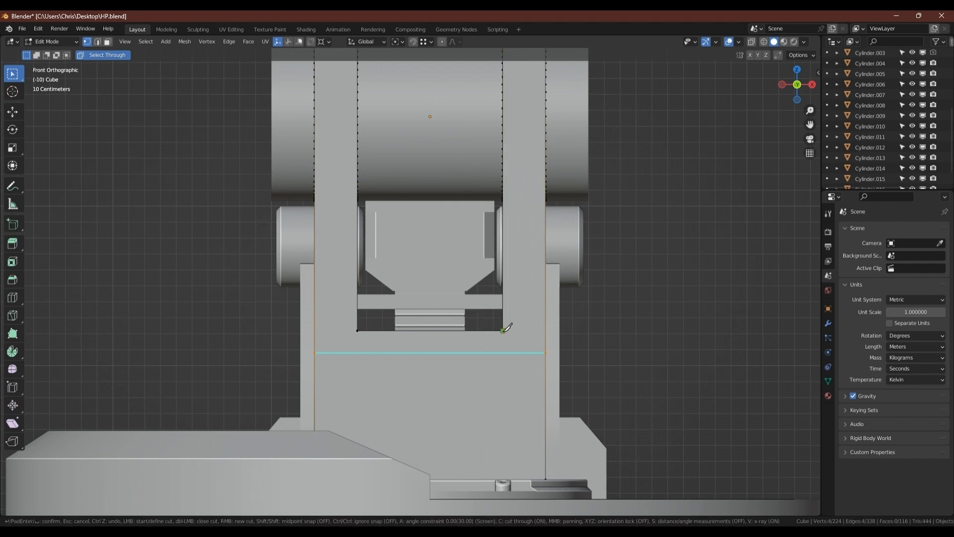
left_click(503, 329)
left_click(545, 331)
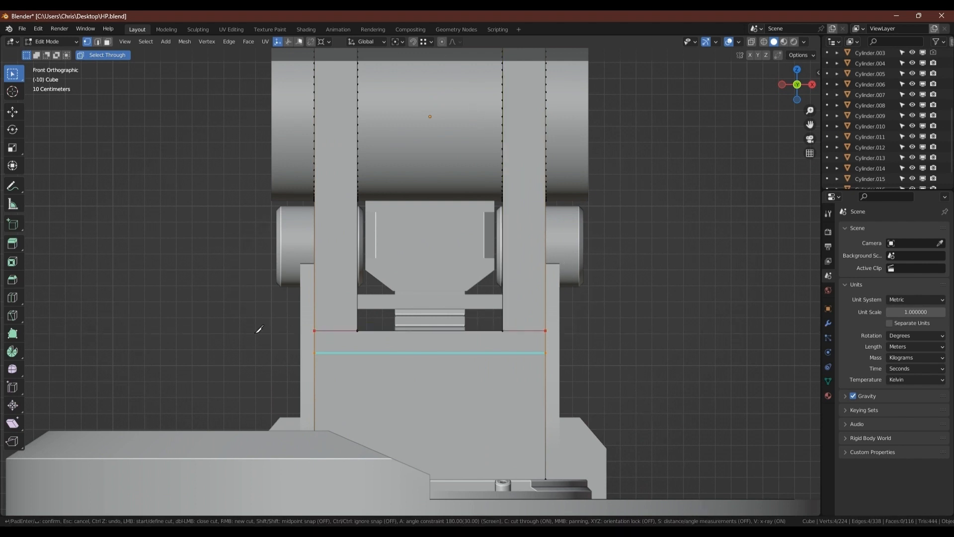
key("Return")
- Merge all of the bracket's vertices by distance with a threshold of 0.0001 m
scroll(498, 239, "down", 2)
middle_click_drag(498, 239, 468, 298)
key("a")
key("m")
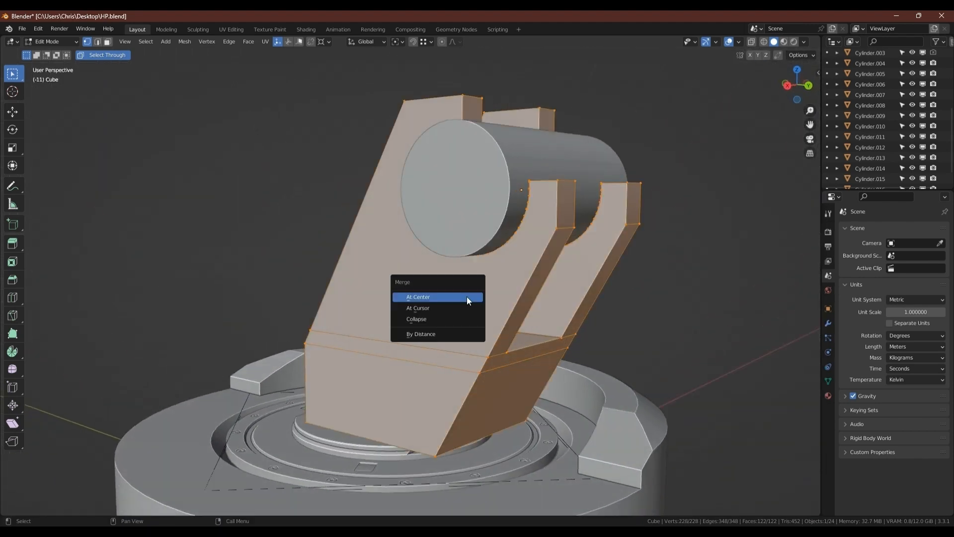
left_click(420, 333)
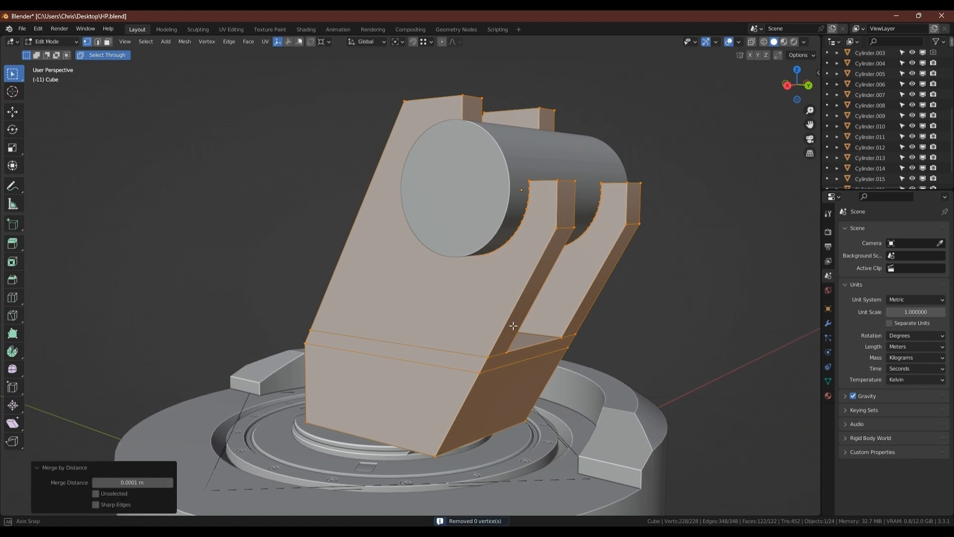
- From the front view, knife vertical cut-through lines from both lower corners of the slot down through the bracket's base
mouse_move(420, 335)
middle_mouse_down()
mouse_move(443, 316)
mouse_move(426, 330)
mouse_move(436, 334)
mouse_move(434, 323)
middle_mouse_up()
left_click(796, 88)
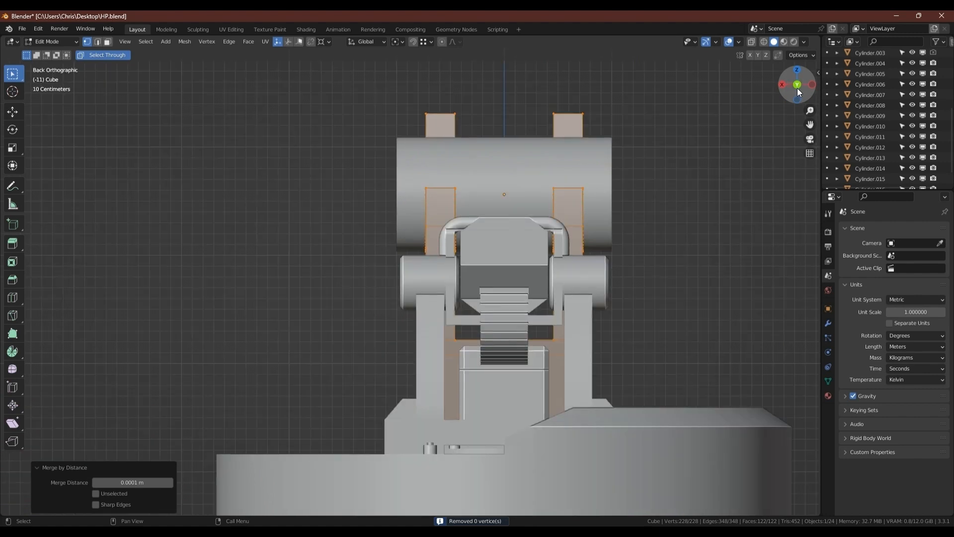
middle_click_drag(428, 216, 617, 229)
left_click(791, 88)
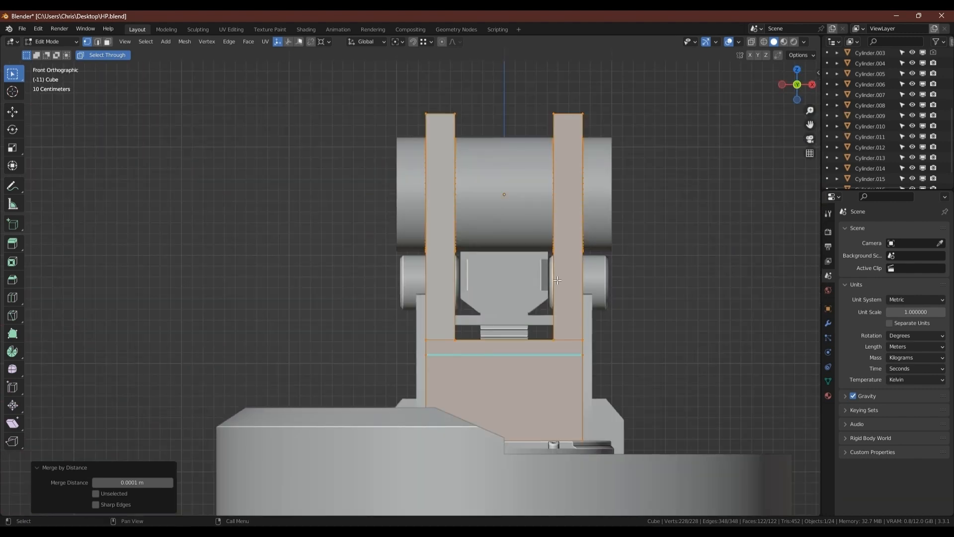
key("k")
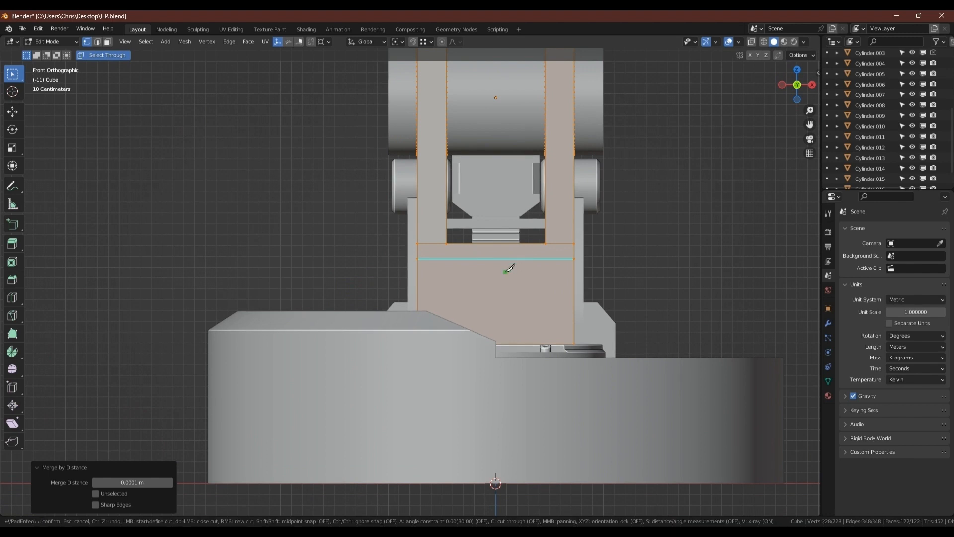
key("c")
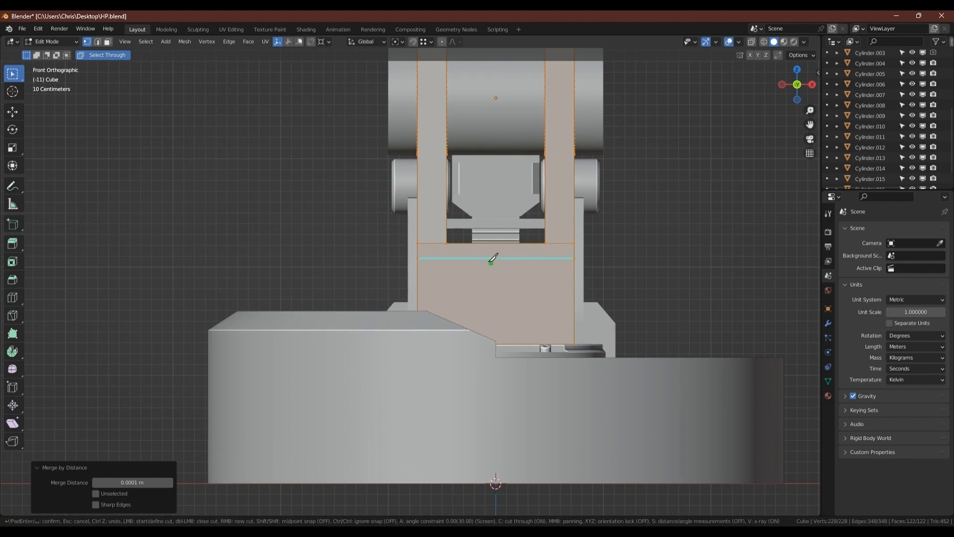
left_click(447, 243)
left_click(545, 243)
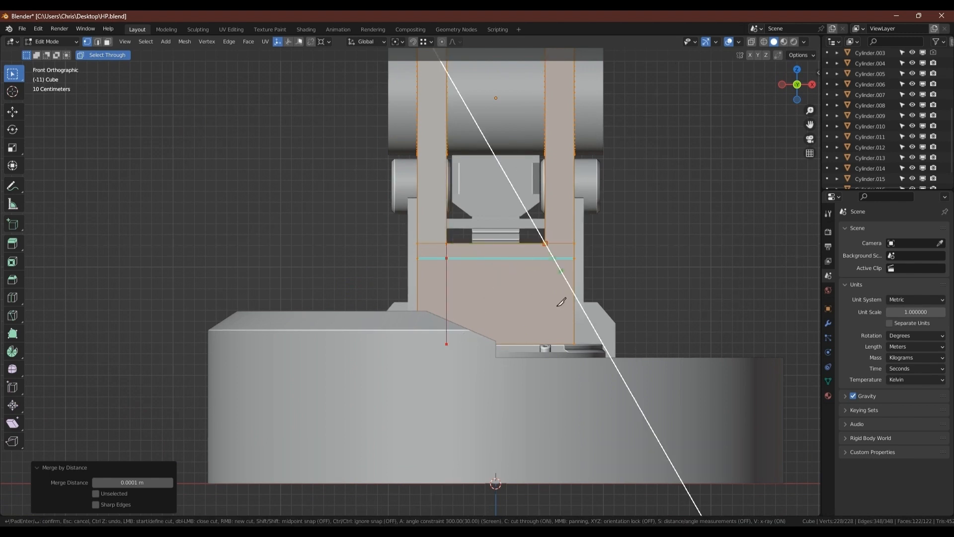
left_click(551, 417)
right_click(551, 418)
key("Return")
- Clean up the newly cut bracket mesh with Merge by Distance and return to Object Mode
scroll(581, 270, "down", 2)
middle_click_drag(587, 258, 573, 312)
scroll(492, 287, "down", 5)
key("KP_Decimal")
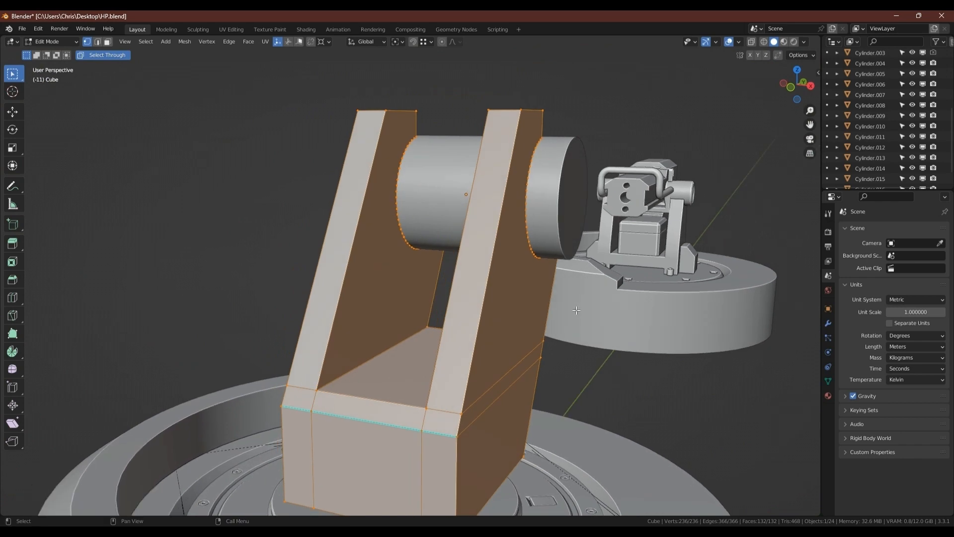
key("m")
left_click(568, 311)
key("Tab")
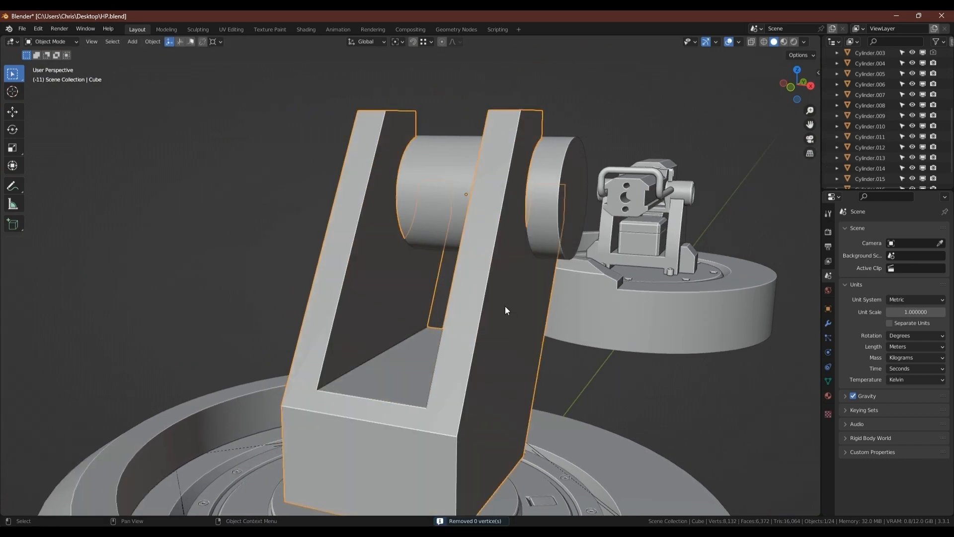
- Mark the rear bend edges below the short vertical tips of both bracket arms as sharp
middle_click_drag(505, 307, 334, 291)
scroll(512, 294, "up", 3)
key("Tab")
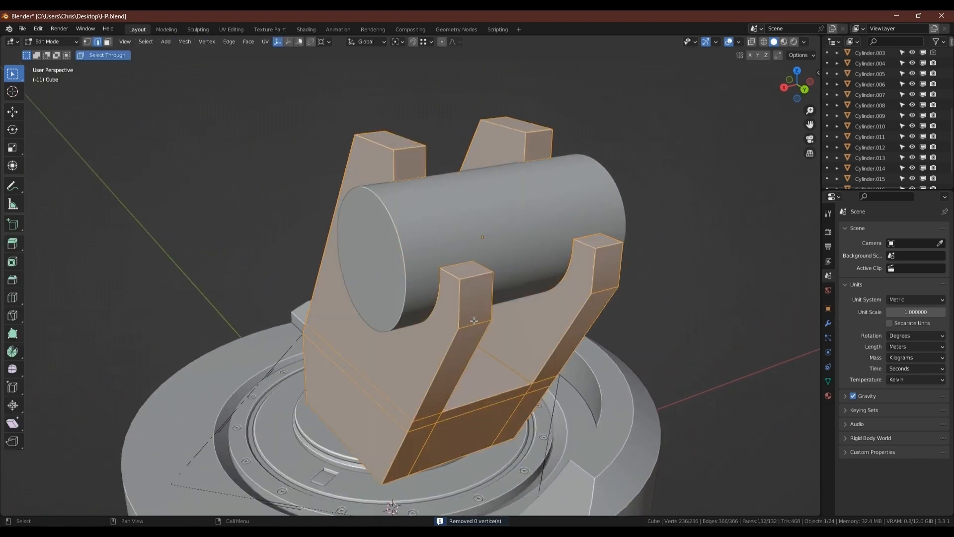
left_click(584, 304)
middle_click_drag(503, 321, 496, 284)
right_click(496, 273)
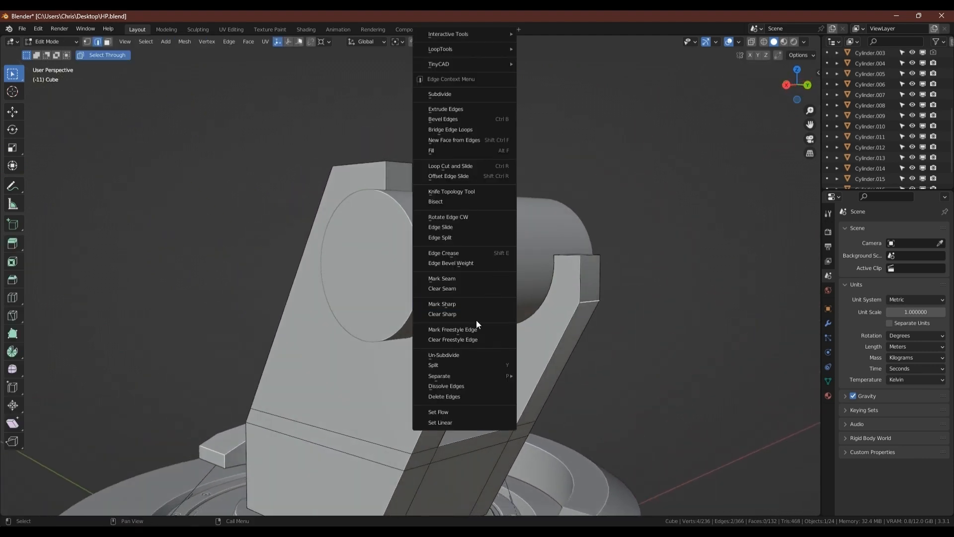
left_click(454, 303)
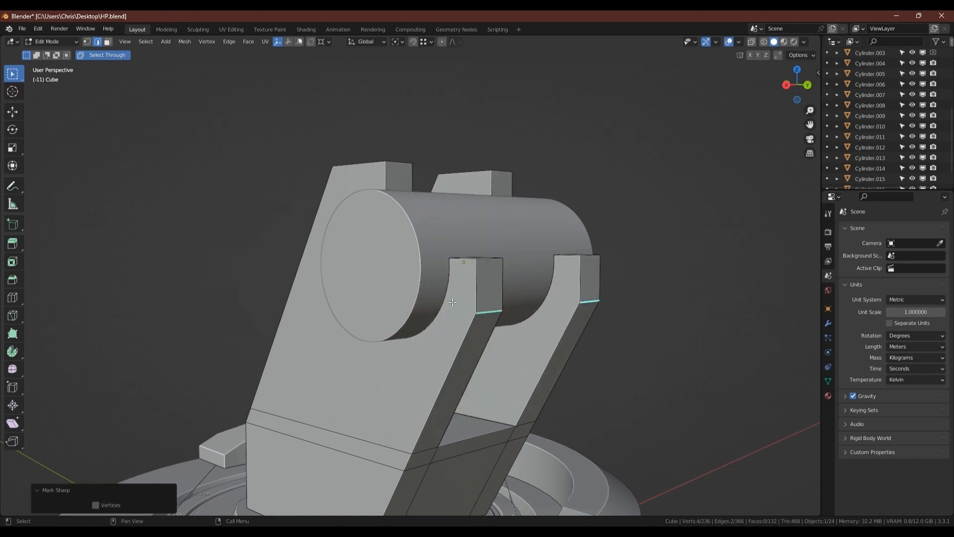
key("Tab")
middle_click_drag(489, 298, 536, 278)
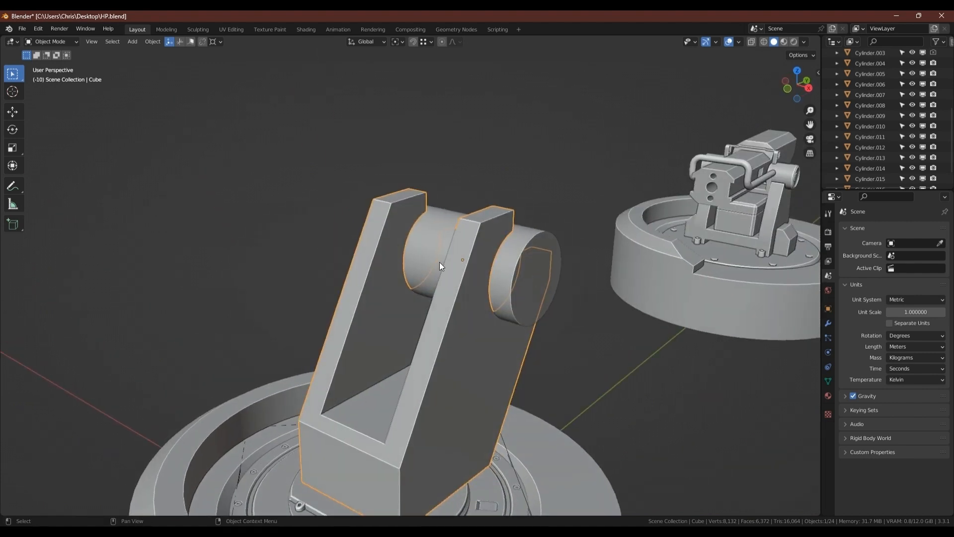
middle_click_drag(524, 337, 375, 341)
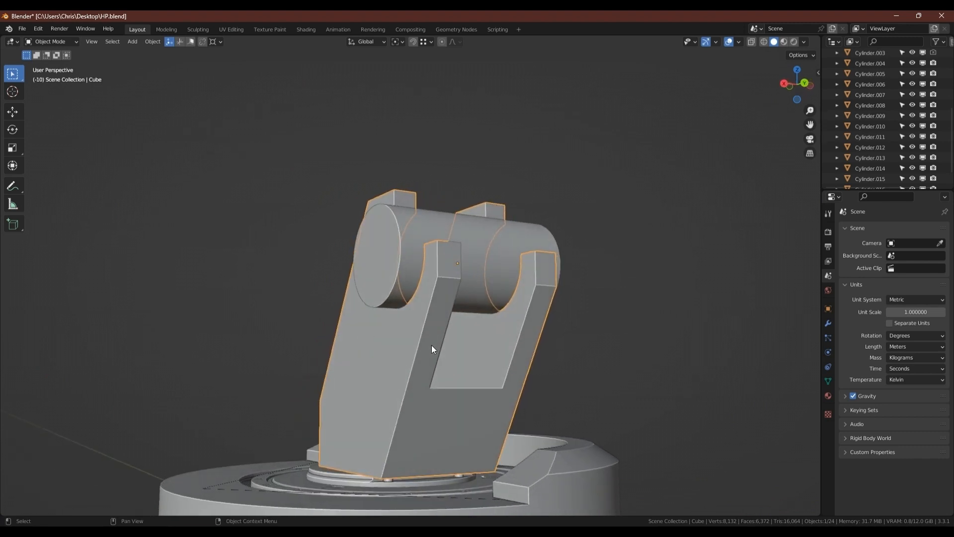
- Add a centred horizontal loop cut around the lower part of the bracket's base
key("Tab")
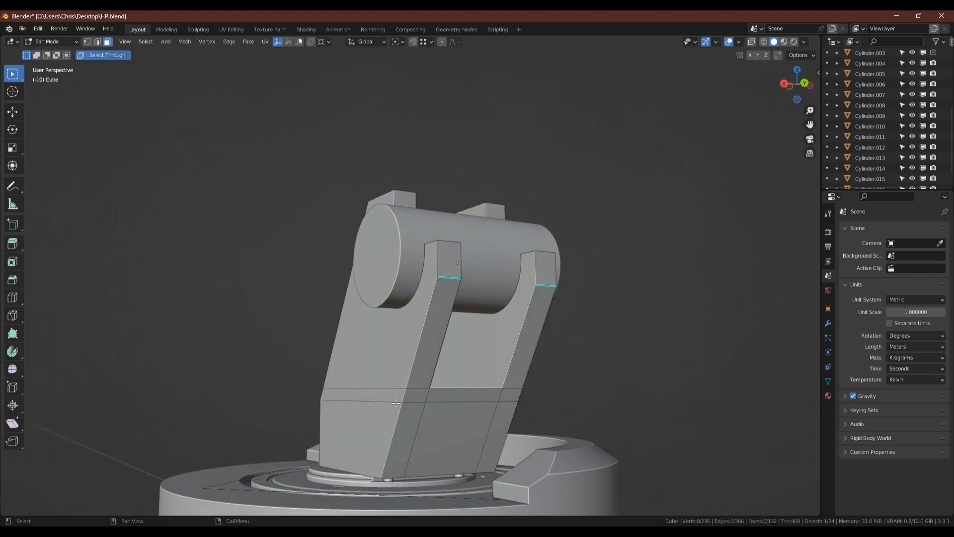
middle_click_drag(362, 448, 337, 415)
key("ctrl+r")
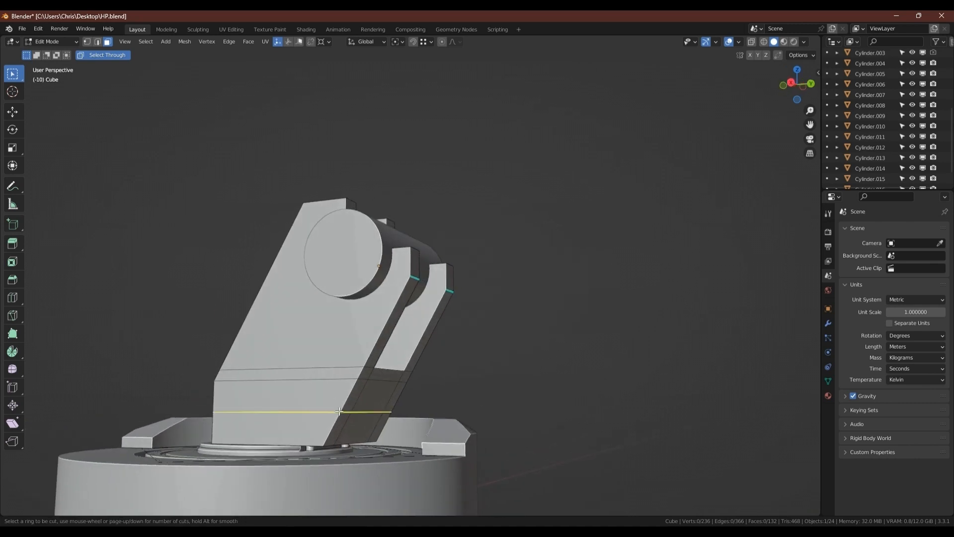
left_click(354, 403)
right_click(368, 396)
middle_click_drag(396, 362, 346, 370)
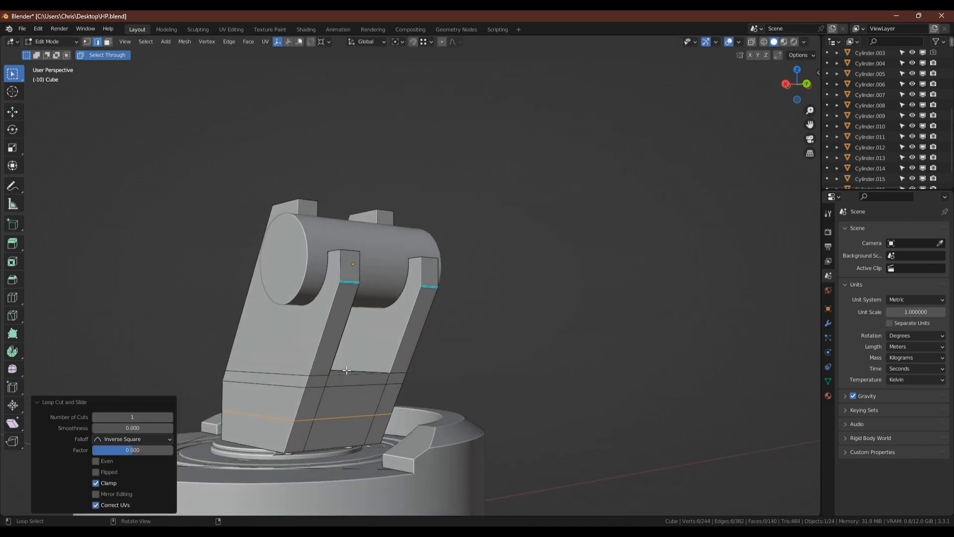
- Extrude the sloped rear faces of both bracket arms, above the new loop cut, outward by about 0.263 m
key("3")
left_click(308, 396)
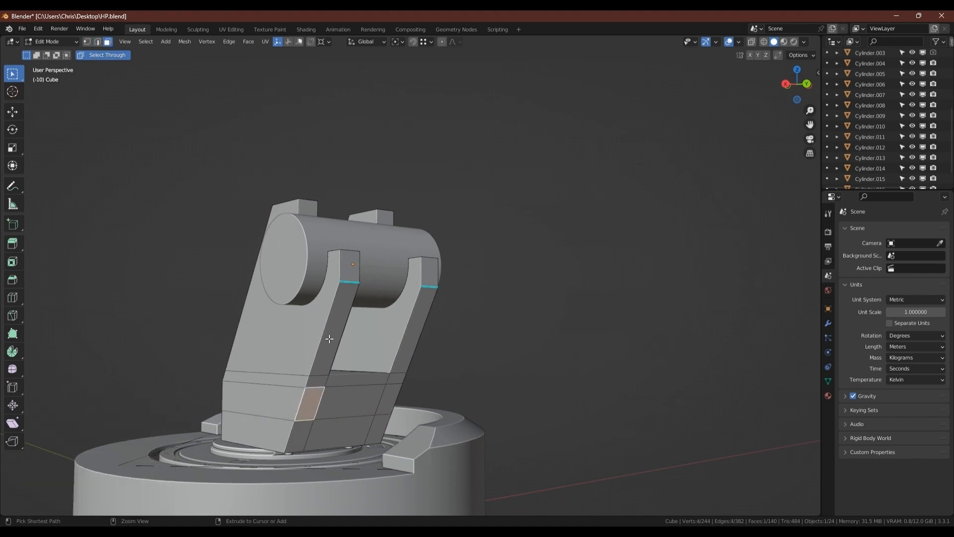
left_click(329, 338, "ctrl")
left_click(392, 395, "shift")
left_click(404, 343, "ctrl")
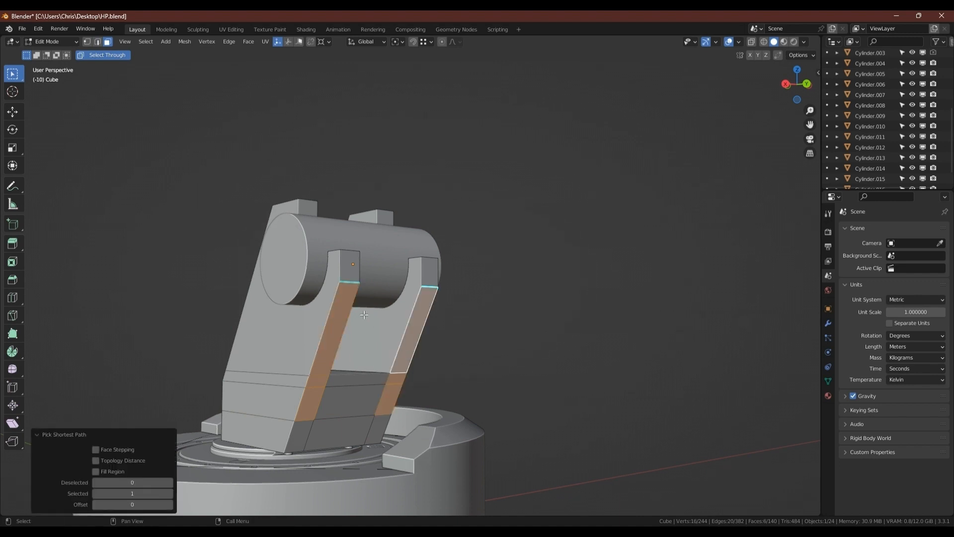
middle_click_drag(408, 341, 419, 341)
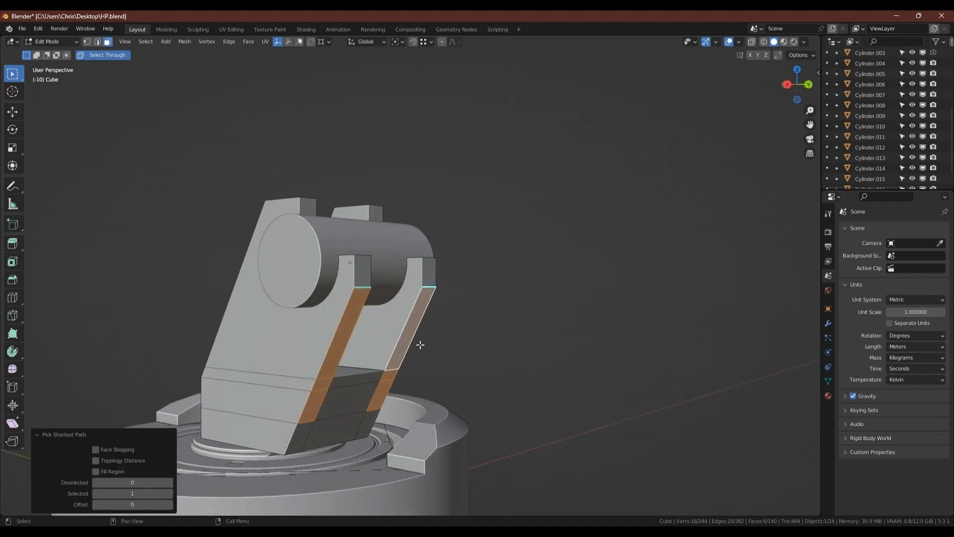
key("e")
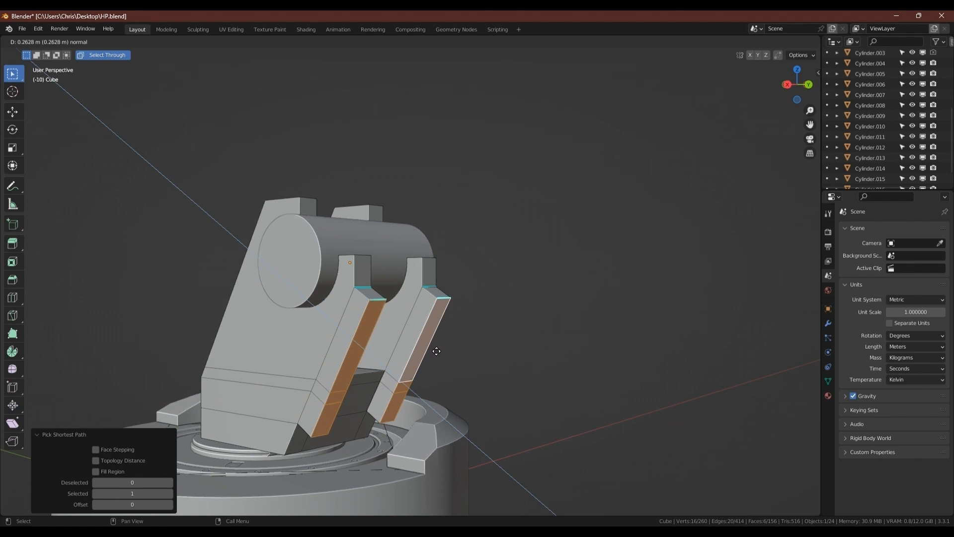
left_click(436, 351)
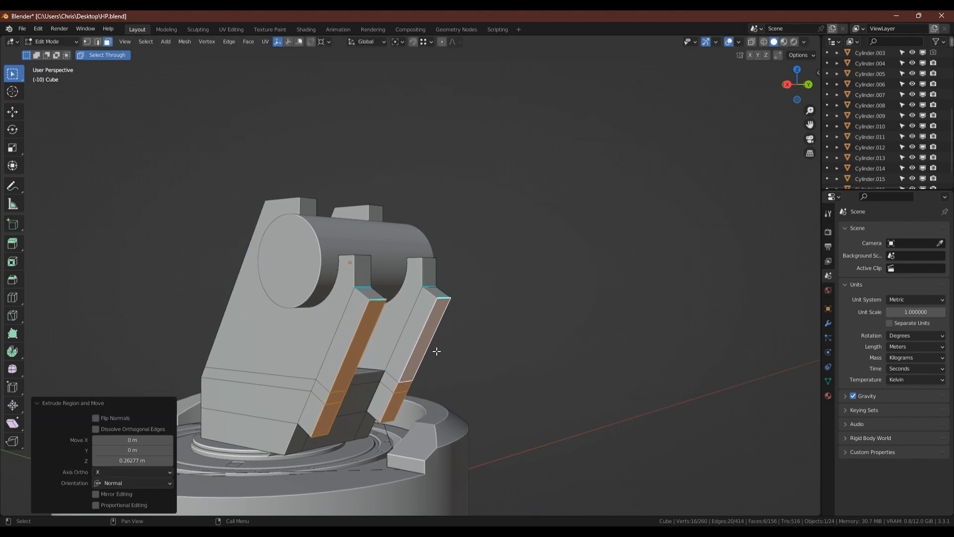
- Switch to the Normal transform orientation and scale the extruded rear faces along Y to about 0.761
left_click(374, 41)
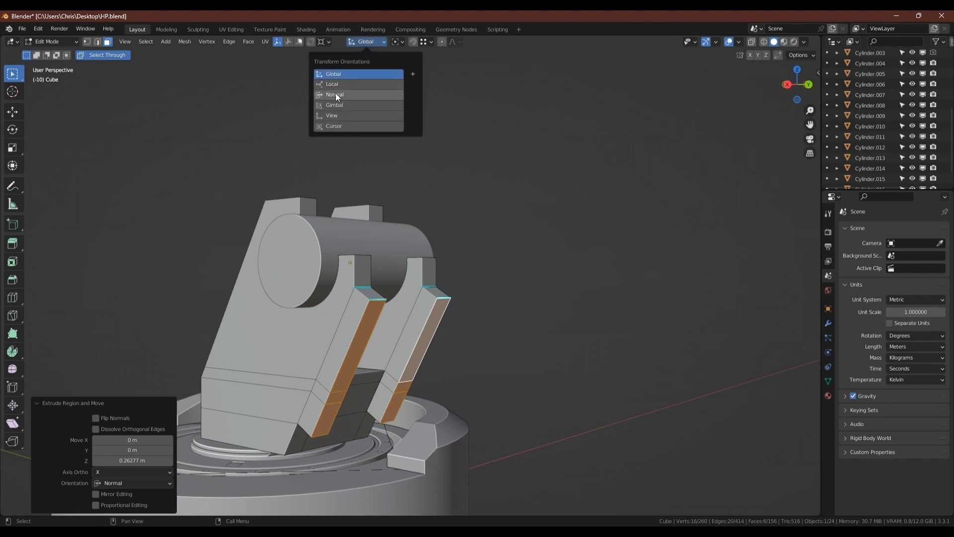
left_click(373, 97)
key("s")
key("z")
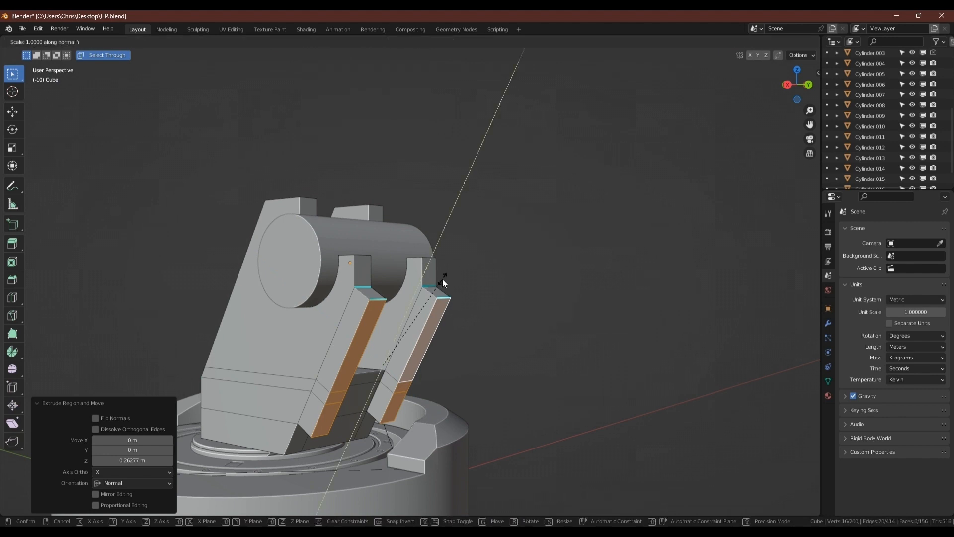
key("y")
key("y")
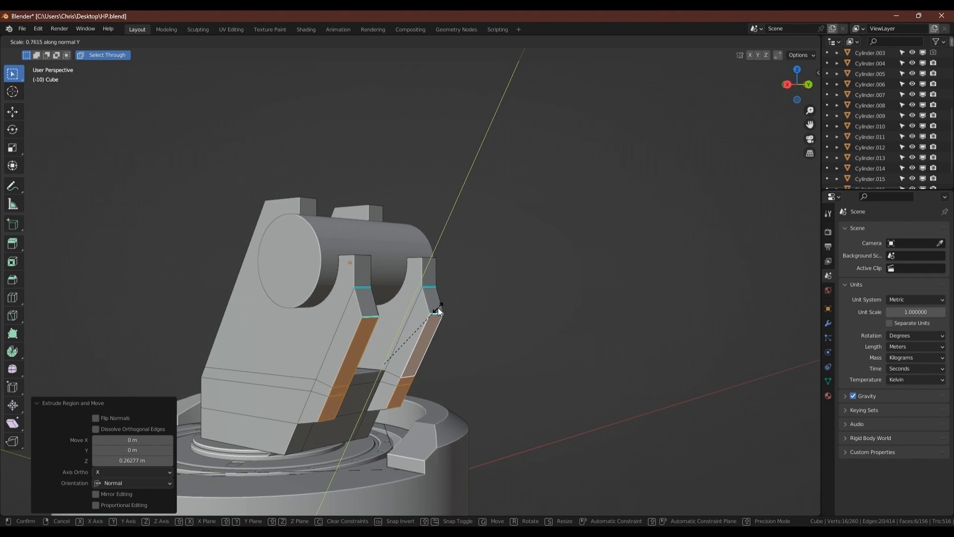
left_click(437, 308)
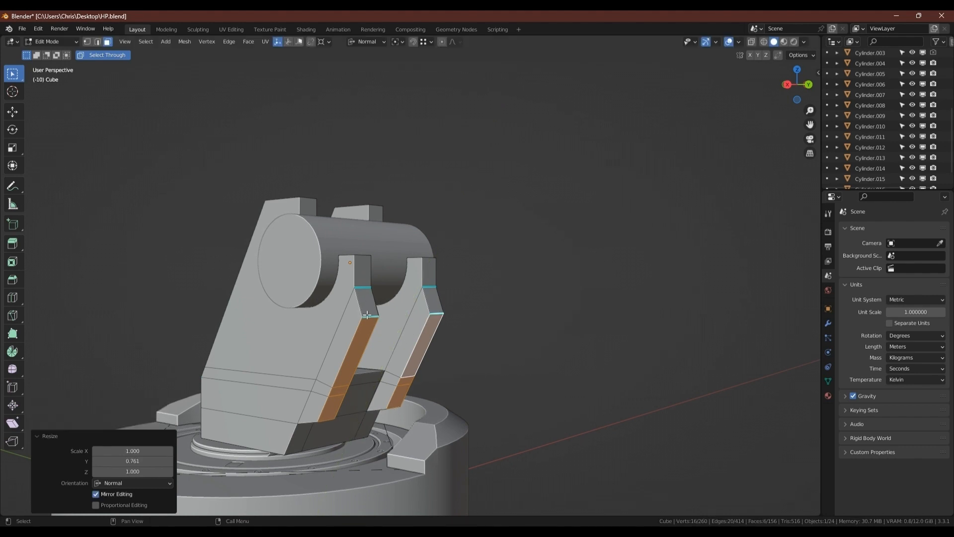
- Clear the sharp marking from the edges of the extruded rear faces and return to Object Mode
right_click(367, 315)
key("2")
right_click(425, 290)
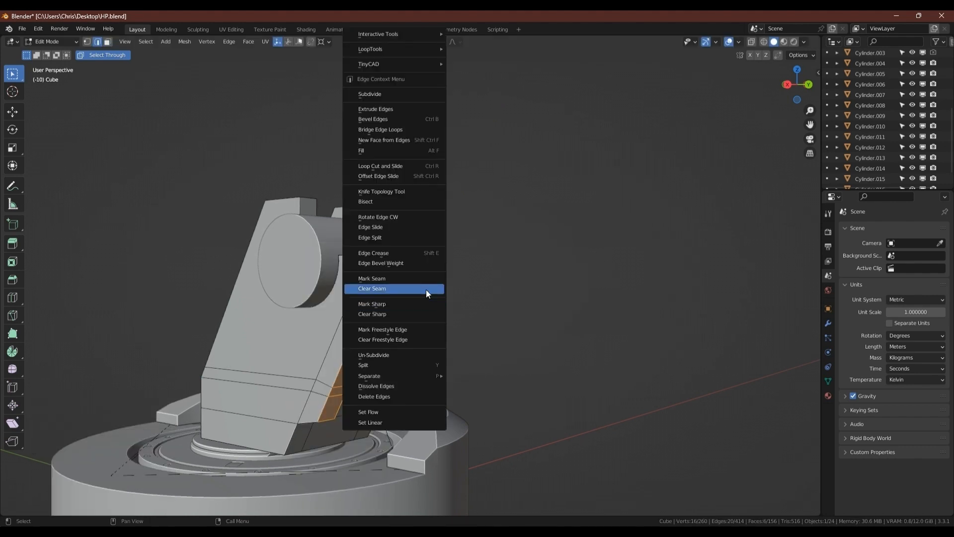
left_click(400, 315)
key("Tab")
- Examine the thickened bracket arms from the rear, the front and above against the finished turret
middle_click_drag(387, 308, 355, 358)
scroll(319, 370, "up", 3)
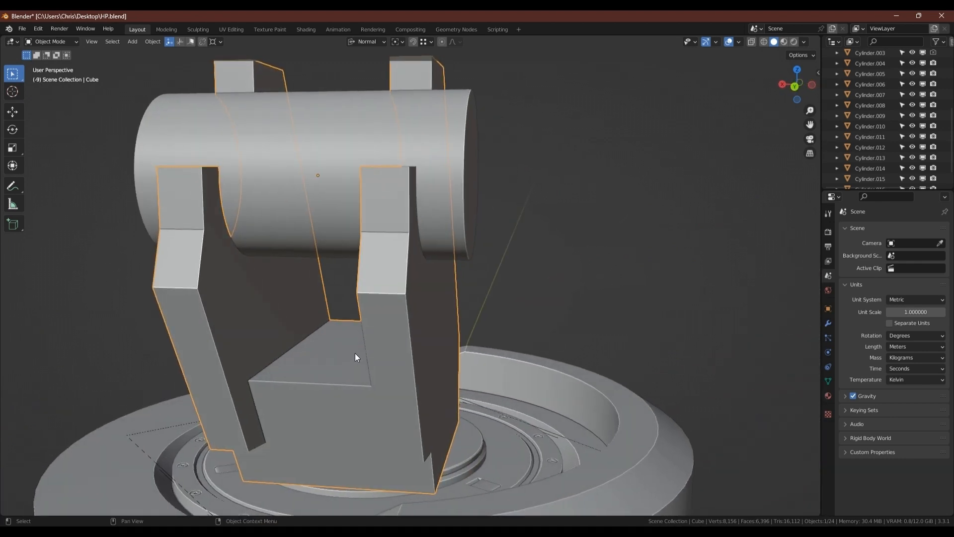
key("Tab")
scroll(292, 336, "down", 3)
middle_click_drag(292, 337, 458, 345)
middle_click_drag(283, 289, 396, 270, "shift")
key("Tab")
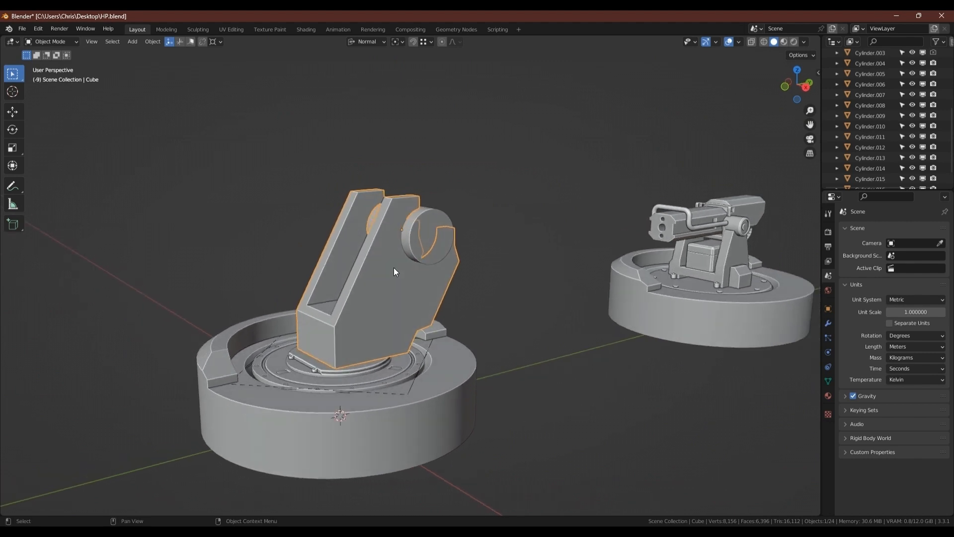
scroll(427, 172, "up", 5)
middle_click_drag(425, 238, 364, 252)
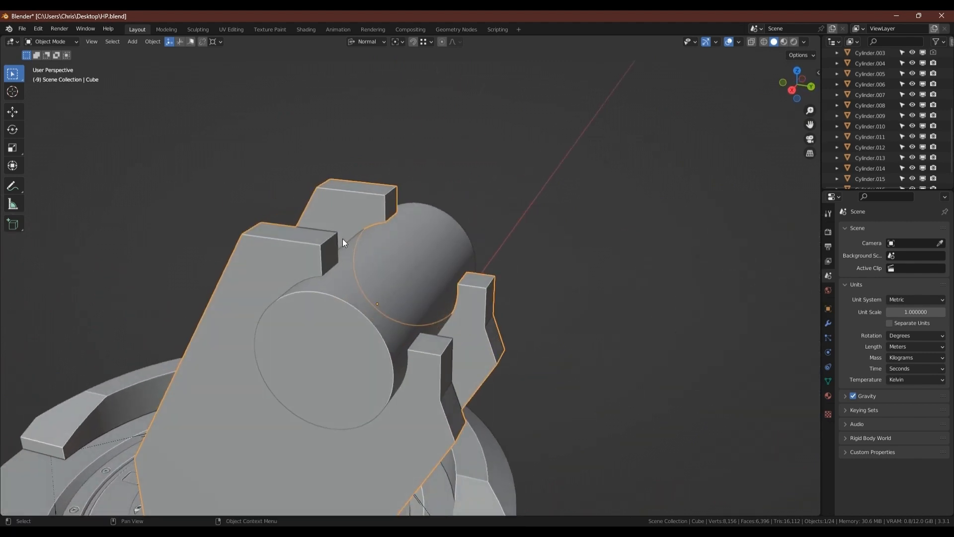
key("Tab")
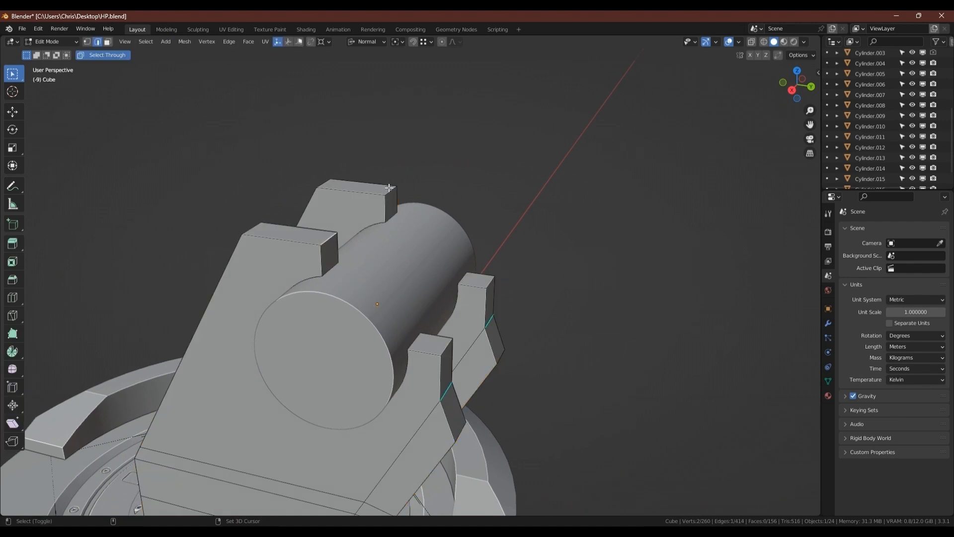
left_click(380, 184, "shift")
key("ctrl+b")
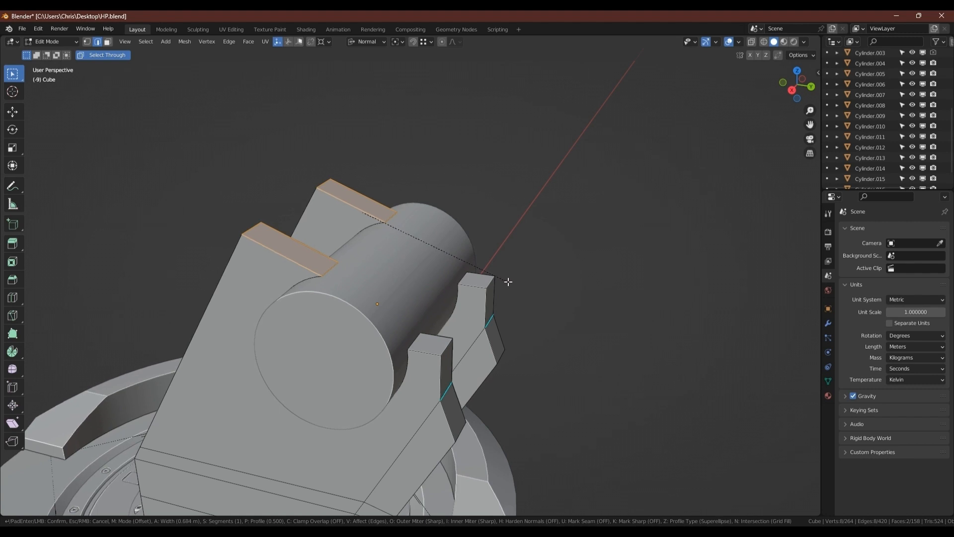
key("Escape")
right_click(377, 278)
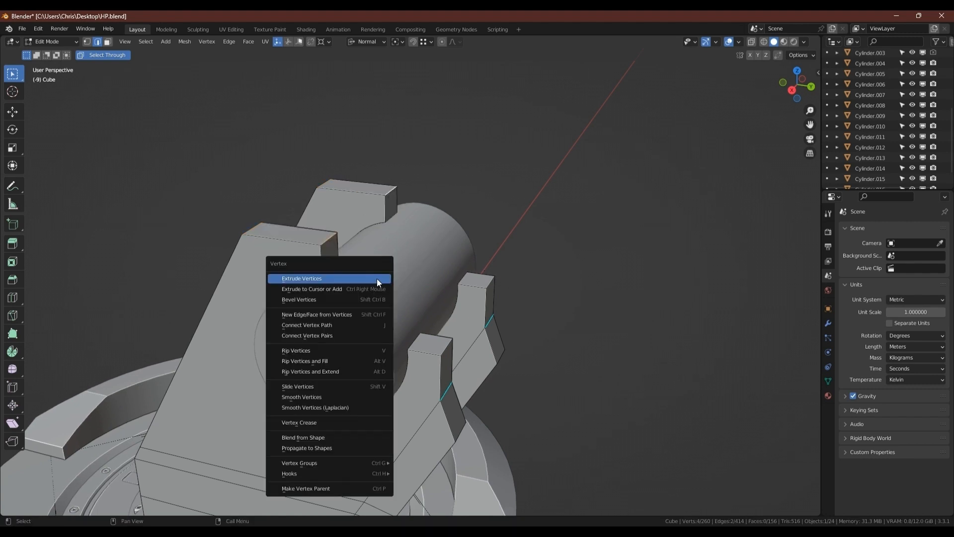
key("Escape")
- Leave Edit Mode and save the file
scroll(281, 296, "down", 2)
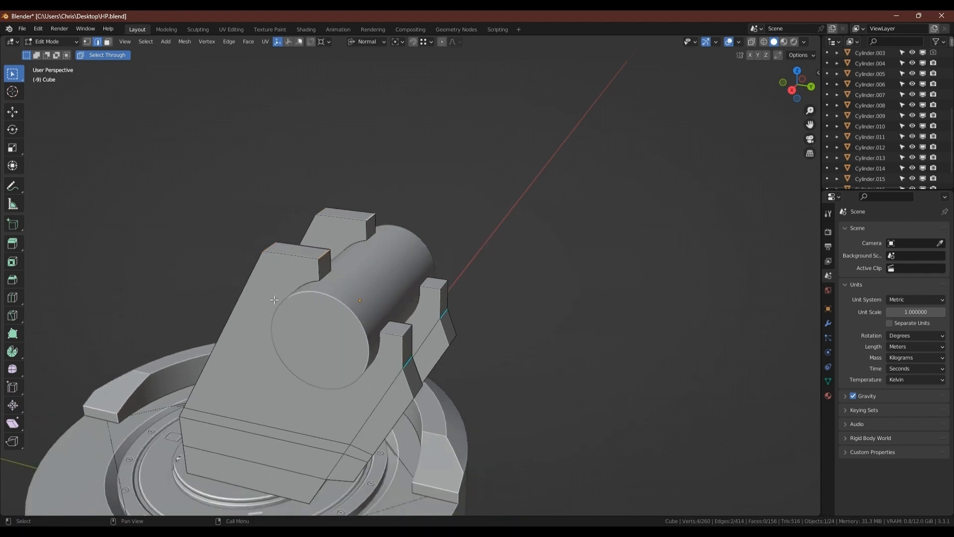
middle_click_drag(273, 298, 355, 317)
middle_click_drag(356, 317, 344, 226, "shift")
key("Tab")
middle_click_drag(344, 226, 389, 247, "shift")
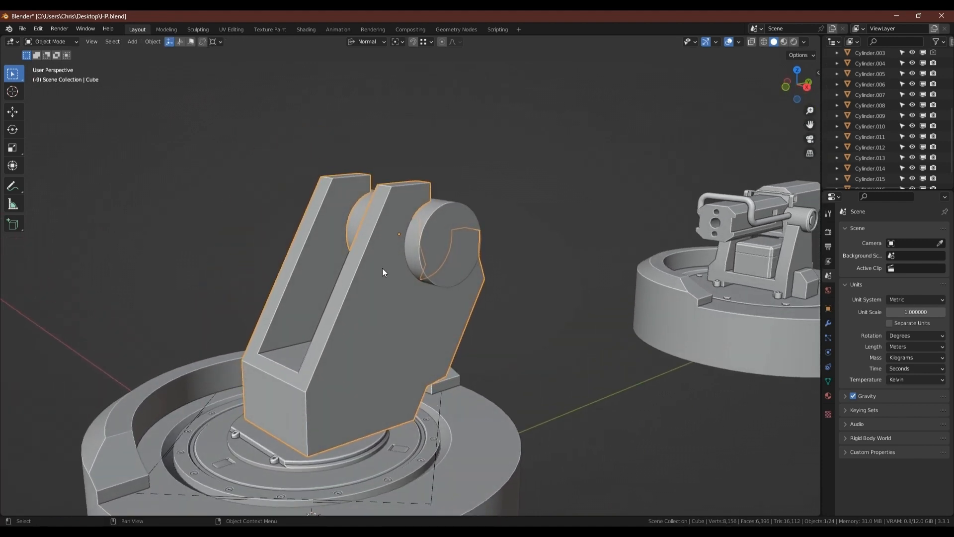
key("ctrl+s")
- Restore the Global orientation and extrude the lowest rear faces of the bracket's base inward along Y by about -0.685 m
middle_click_drag(415, 381, 452, 76)
left_click(370, 39)
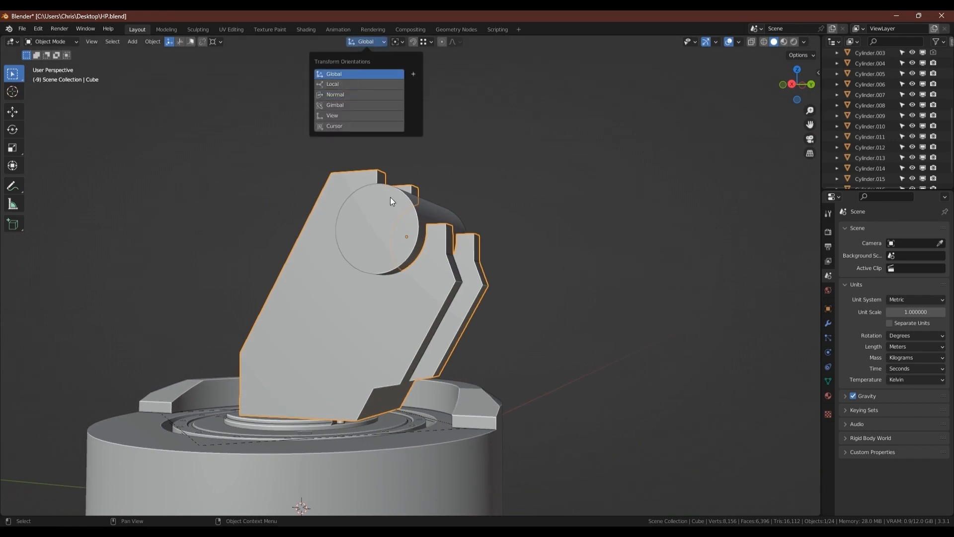
left_click(383, 73)
key("Tab")
left_click(374, 402)
left_click(400, 395, "ctrl")
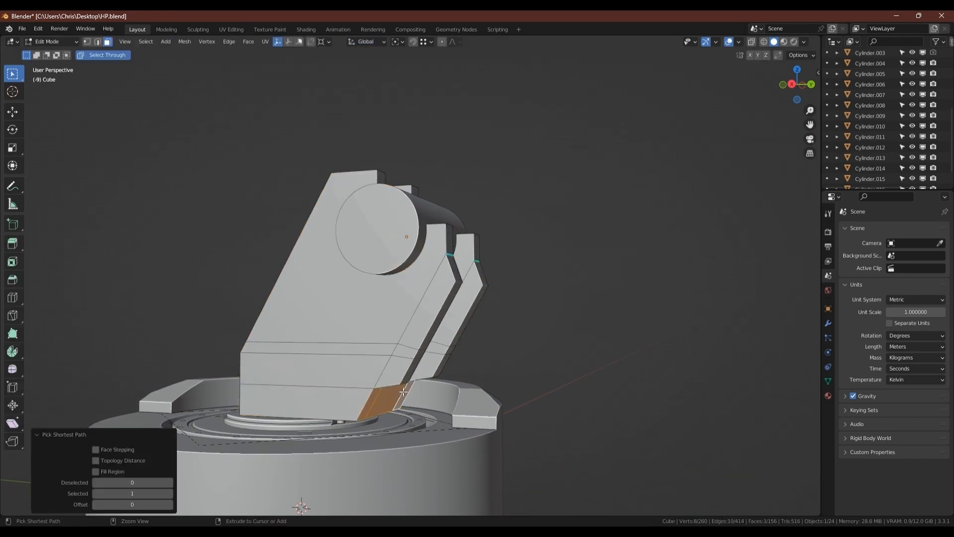
key("e")
key("y")
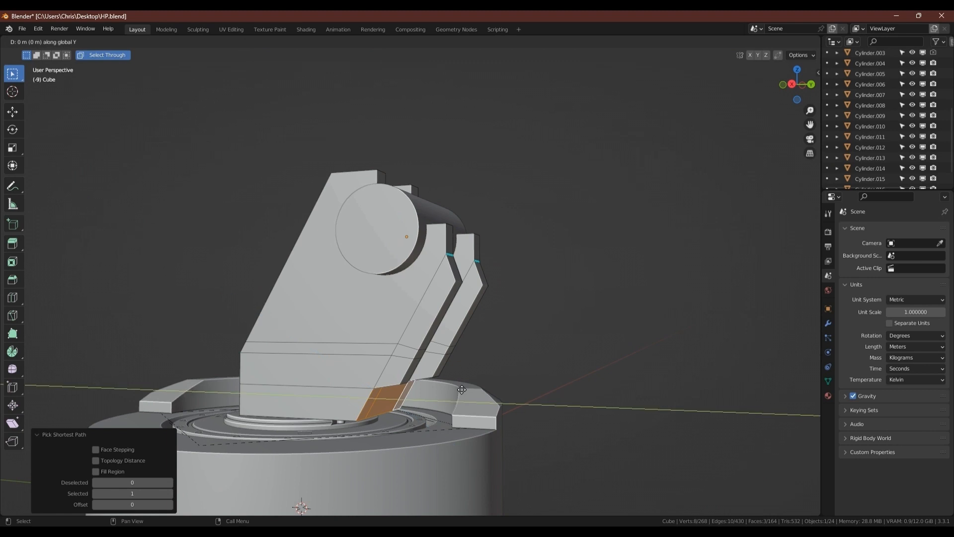
left_click(420, 389)
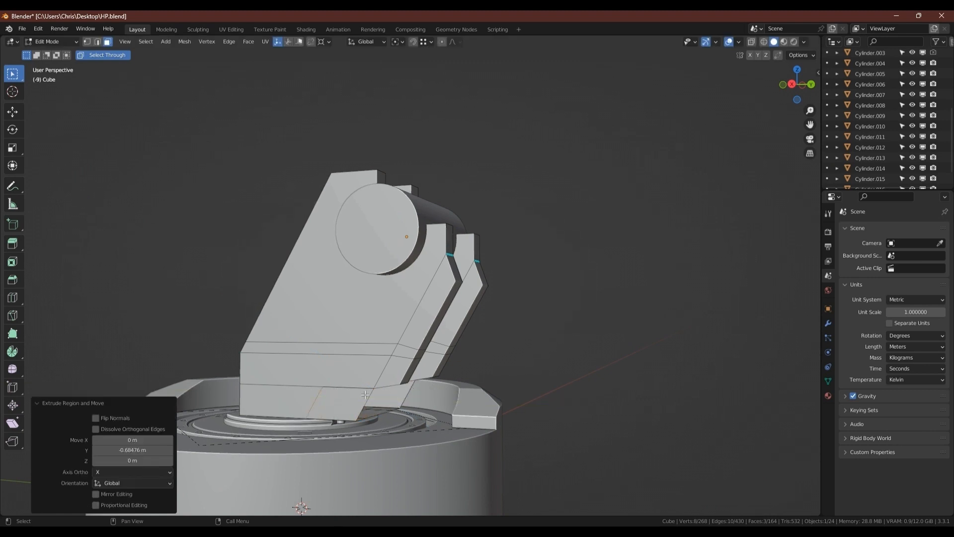
- Delete the overlapping side faces around the inward extrusion at the bottom of the bracket's base
scroll(341, 405, "up", 3)
scroll(321, 406, "down", 1)
left_click(339, 406)
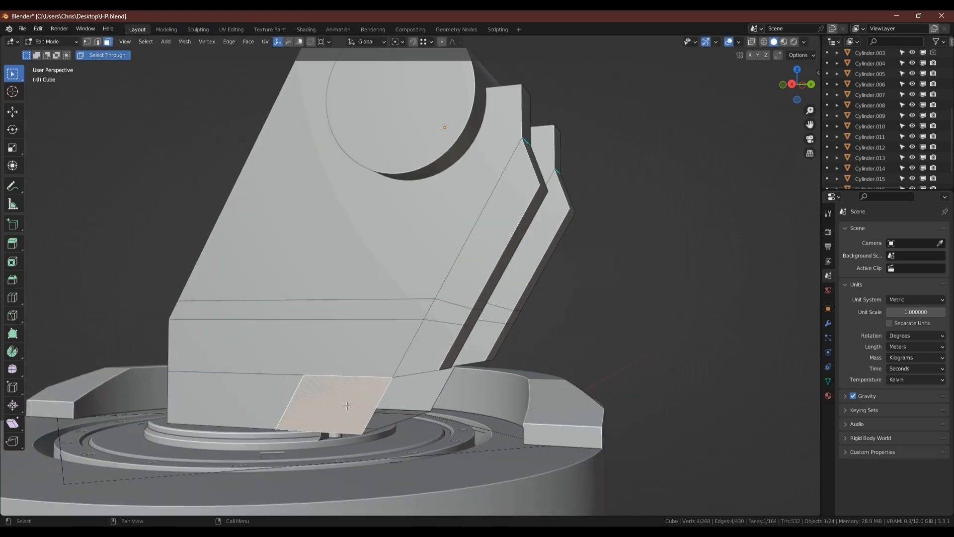
key("x")
key("f")
left_click(413, 399)
key("x")
key("f")
left_click(357, 408)
key("x")
key("f")
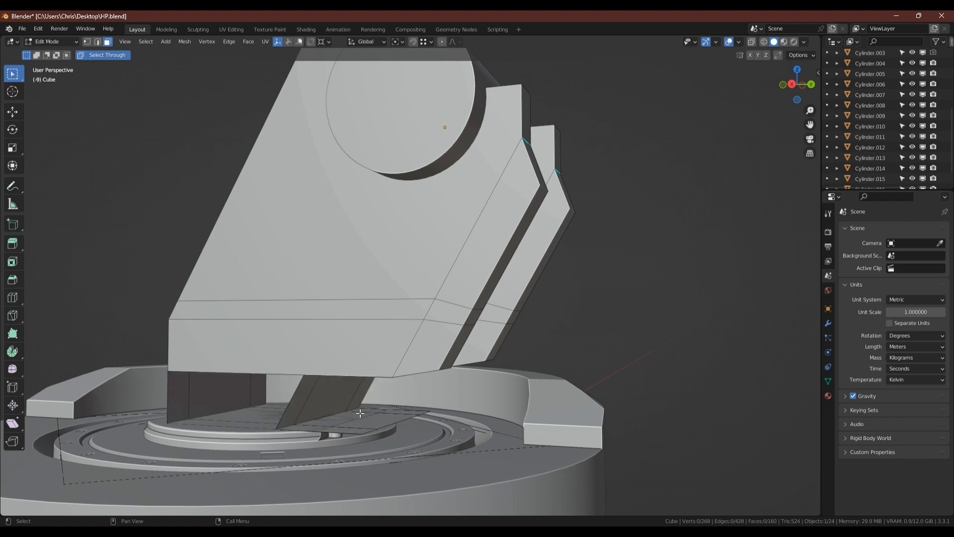
- Delete the leftover bottom faces beneath the recessed rear of the bracket's base
middle_click_drag(363, 416, 344, 436)
left_click(346, 433)
key("x")
key("f")
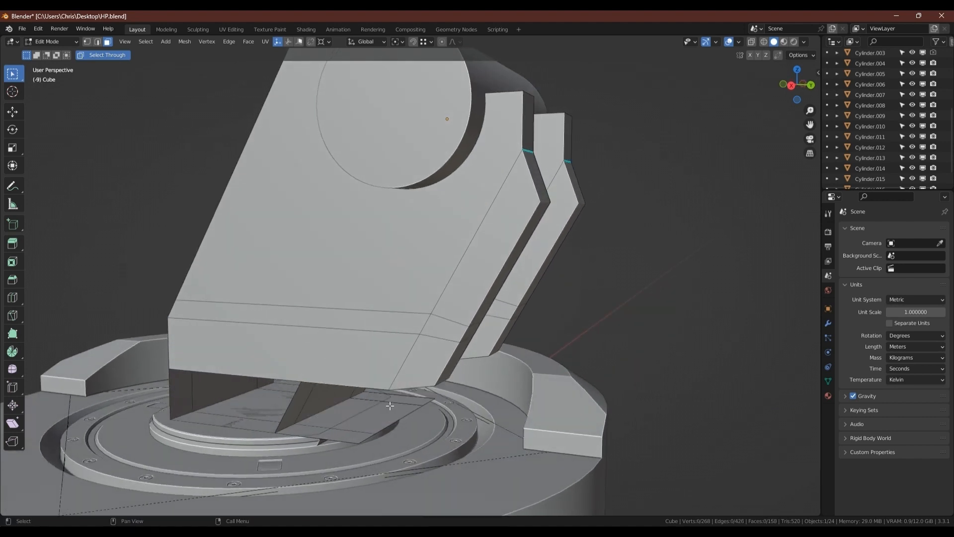
left_click(390, 409)
key("x")
key("f")
left_click(405, 400)
key("x")
key("f")
left_click(348, 434)
key("x")
key("f")
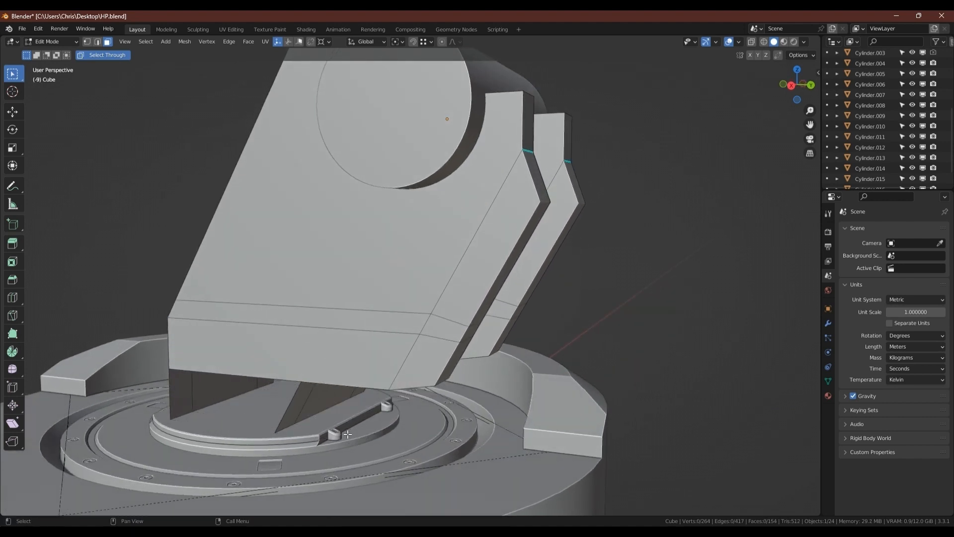
- Isolate the bracket in local view and bridge the recess and front corner edges to close one side of the base
key("Tab")
key("KP_Divide")
key("Tab")
key("2")
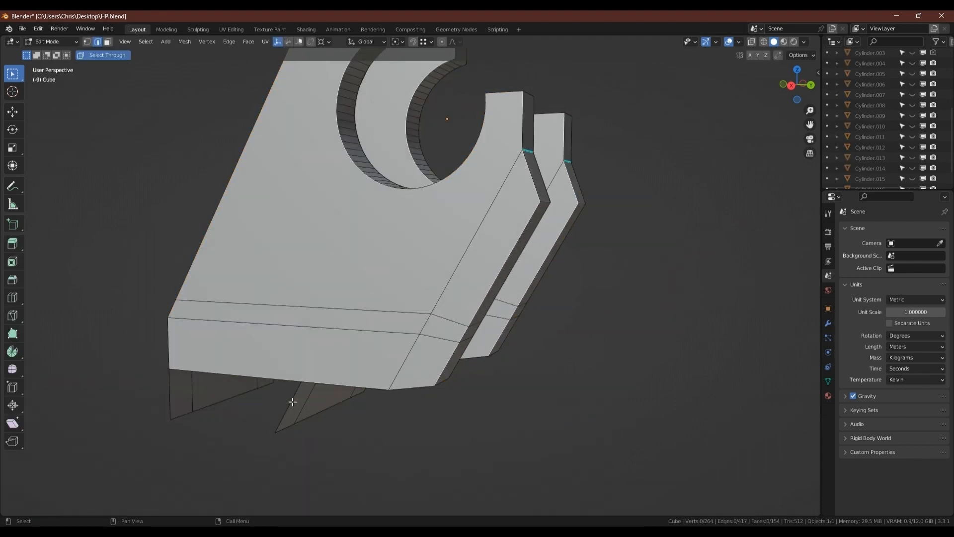
left_click(294, 400)
left_click(174, 384, "shift")
right_click(217, 258)
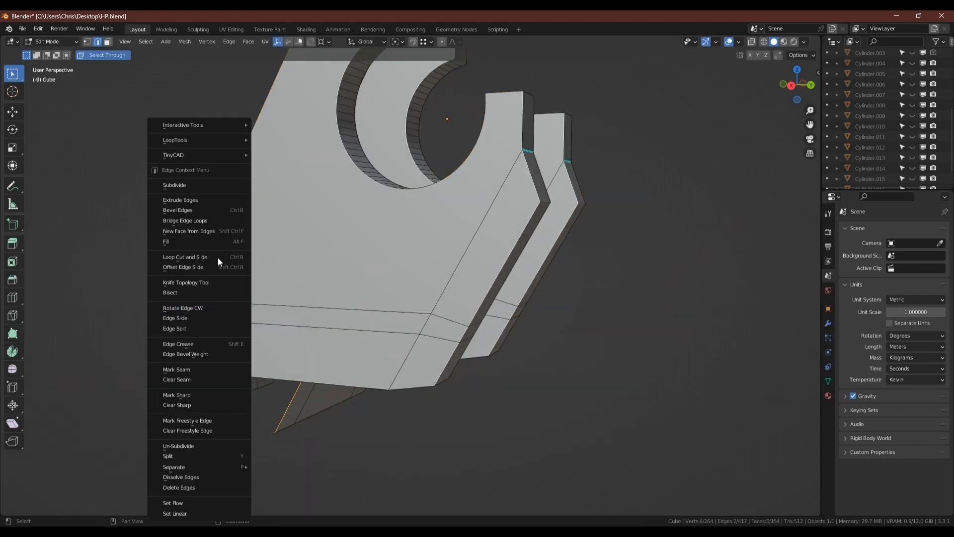
left_click(181, 223)
- Bridge the matching corner and recess edges to close the opposite side of the base
middle_click_drag(390, 422, 254, 380, "alt")
left_click(398, 360)
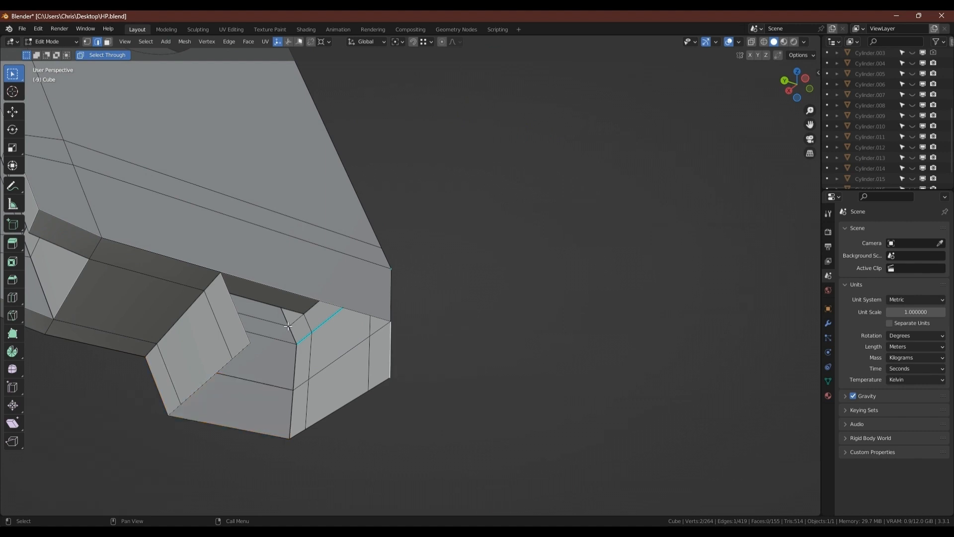
left_click(232, 299, "shift")
right_click(232, 299)
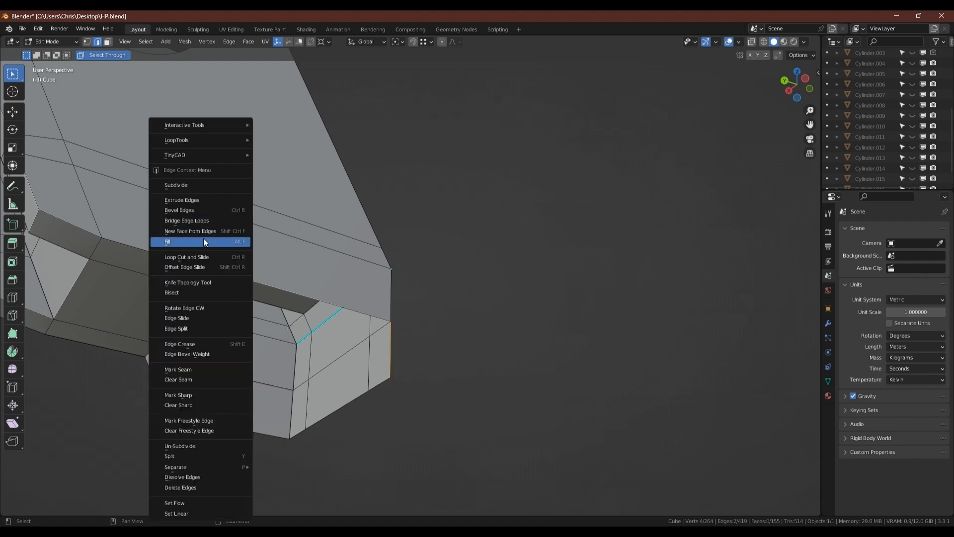
left_click(195, 221)
- Fill the open underside of the bracket's base and return to Object Mode
double_click(340, 404)
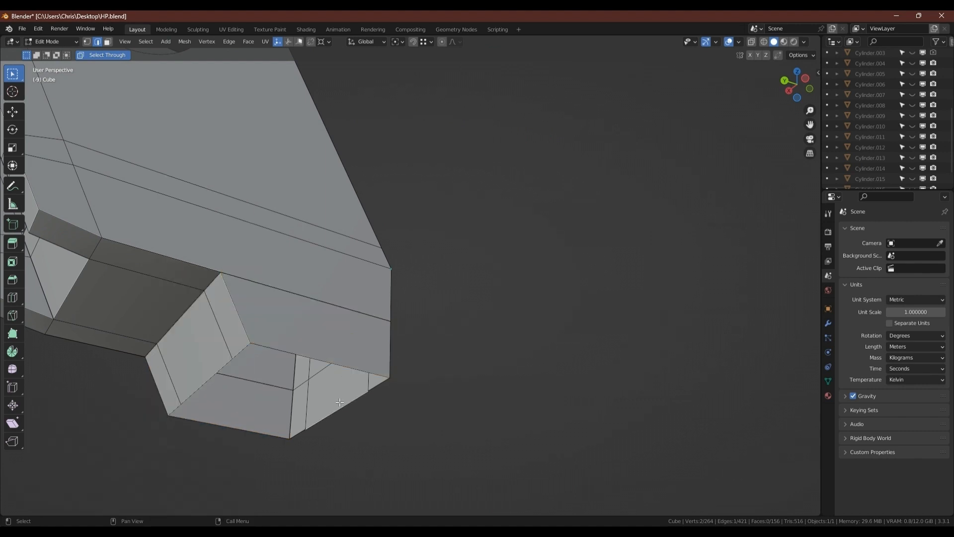
key("alt+f")
scroll(340, 402, "down", 1)
scroll(340, 403, "down", 2)
key("Tab")
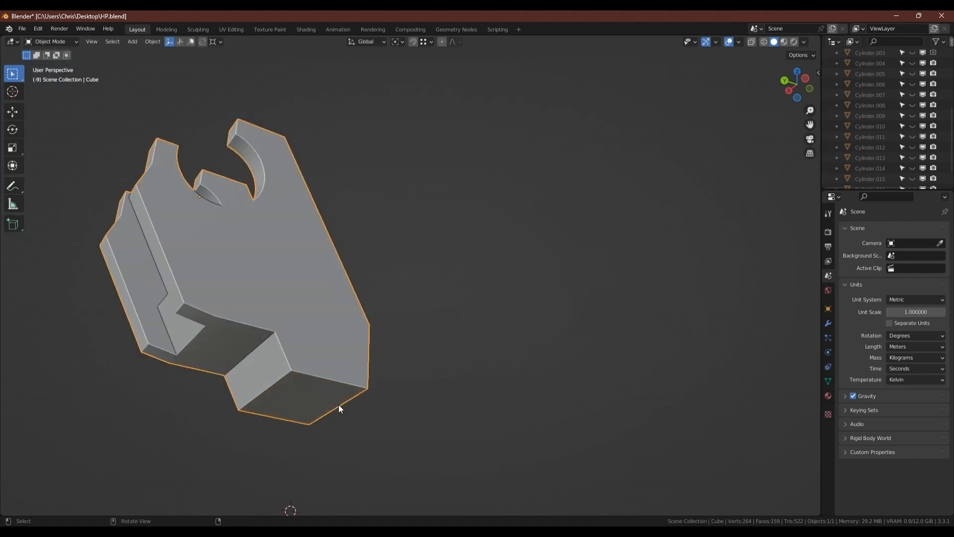
- Exit local view to bring back the surrounding turret parts and check the bracket's shape in place
key("alt+q")
middle_click_drag(171, 292, 410, 341, "alt")
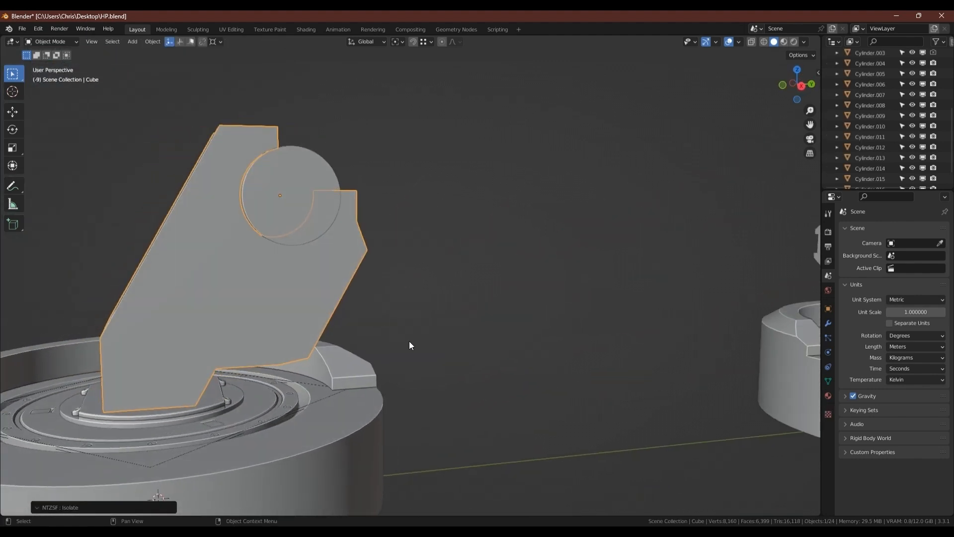
scroll(277, 349, "up", 1)
key("Tab")
middle_click_drag(276, 350, 389, 391)
scroll(268, 342, "down", 3)
key("Tab")
scroll(384, 345, "up", 2)
- Slide the lower rear corner edges of both bracket arms up along the arms' rear slope
key("Tab")
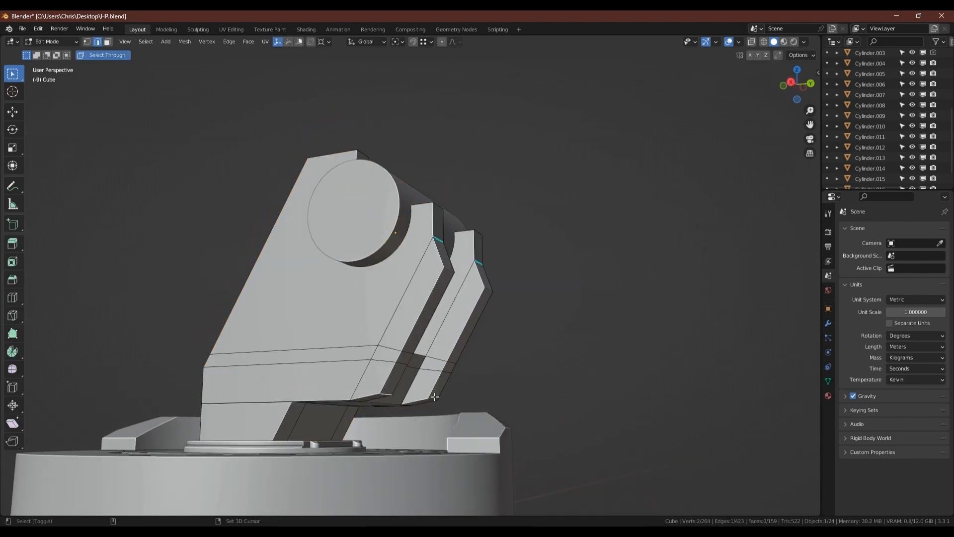
left_click(437, 397, "shift")
key("g")
key("g")
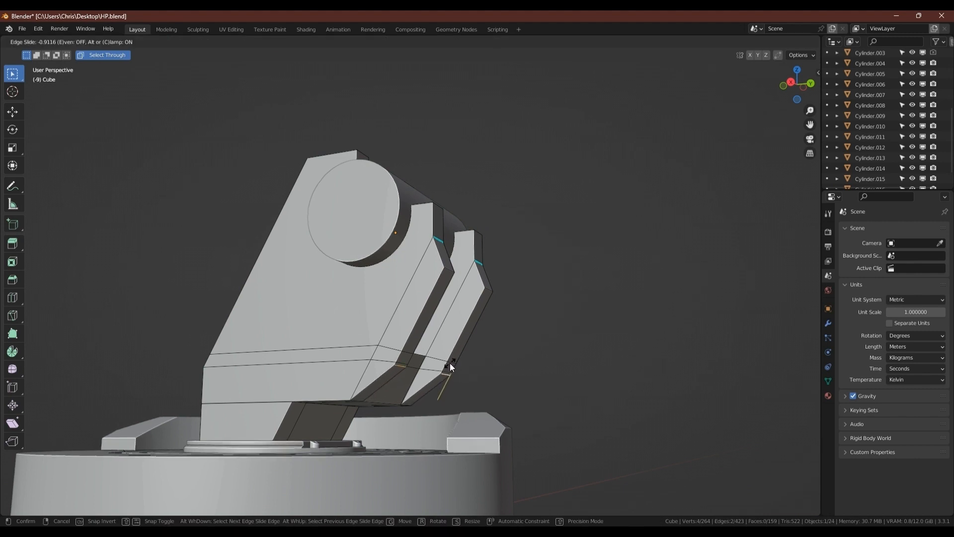
left_click(446, 366)
key("Tab")
middle_click_drag(429, 373, 302, 343)
- Mark the lower rear corner edges of both arms as sharp and check the shading
key("Tab")
right_click(393, 348)
left_click(368, 391)
key("Tab")
scroll(351, 411, "up", 5)
key("Tab")
scroll(303, 343, "down", 2)
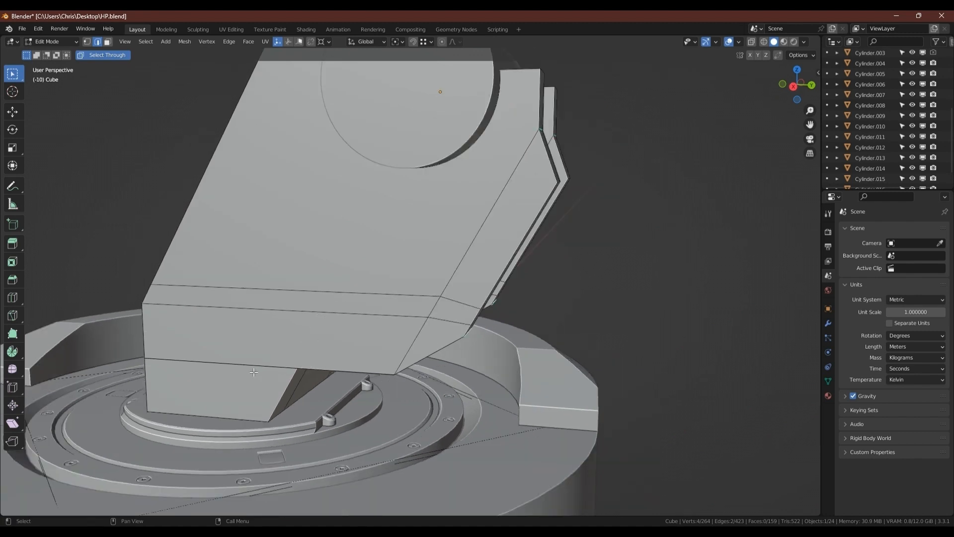
middle_click_drag(383, 164, 385, 196)
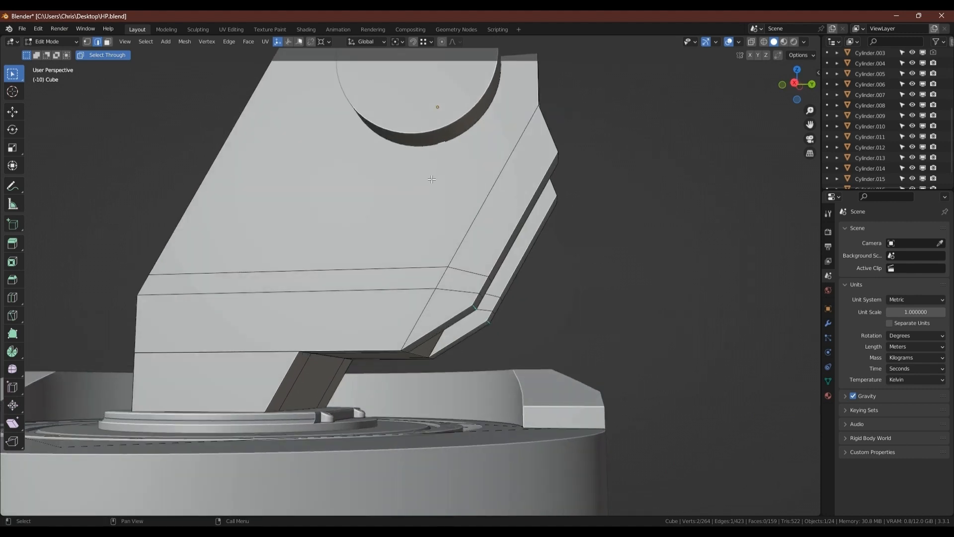
key("ctrl+z")
key("ctrl+z")
key("ctrl+z")
key("ctrl+z")
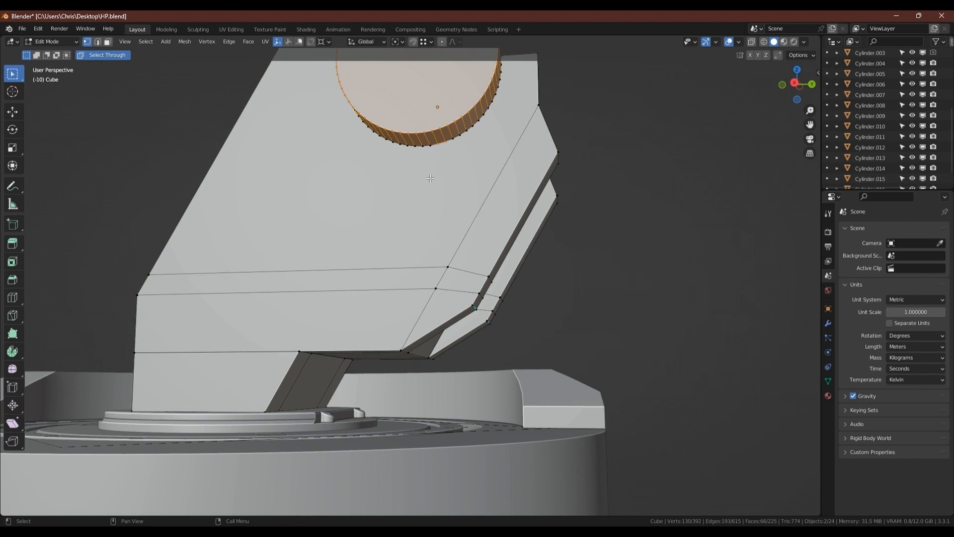
key("alt+a")
key("k")
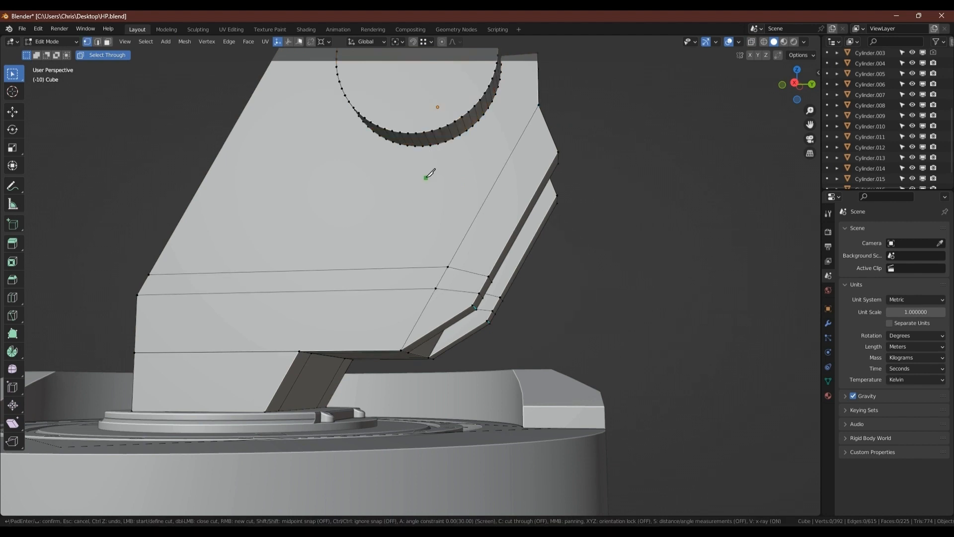
left_click(432, 145)
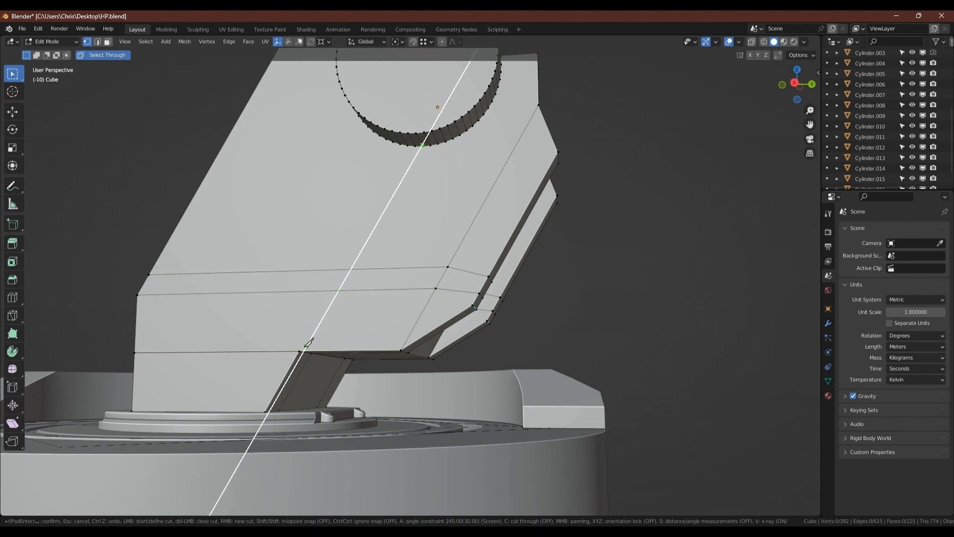
middle_click_drag(389, 163, 351, 262)
key("Escape")
key("Tab")
left_click(336, 199)
key("Tab")
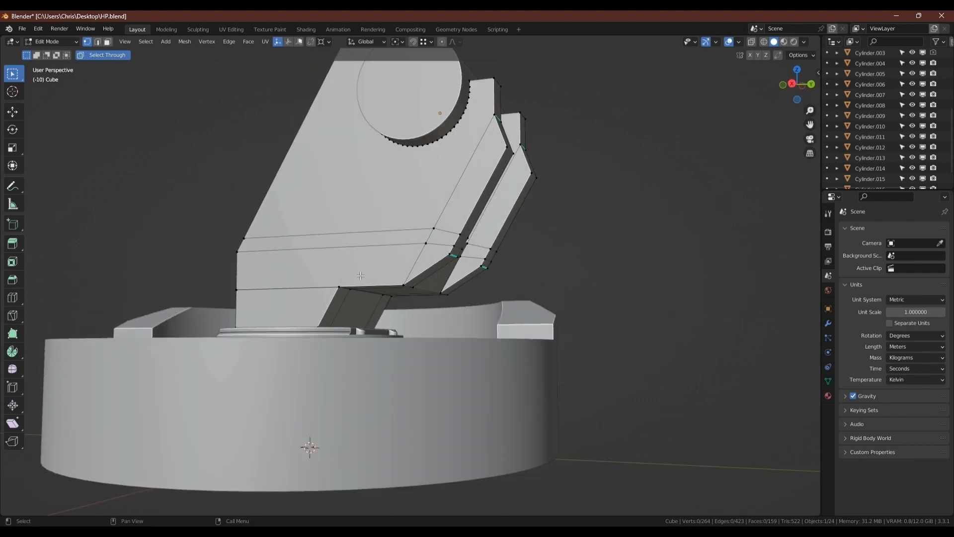
- Knife-cut the bracket's side from the circular cutout's lowest vertex slanting down to the upper horizontal edge, continuing straight down to the second one
scroll(332, 282, "up", 3)
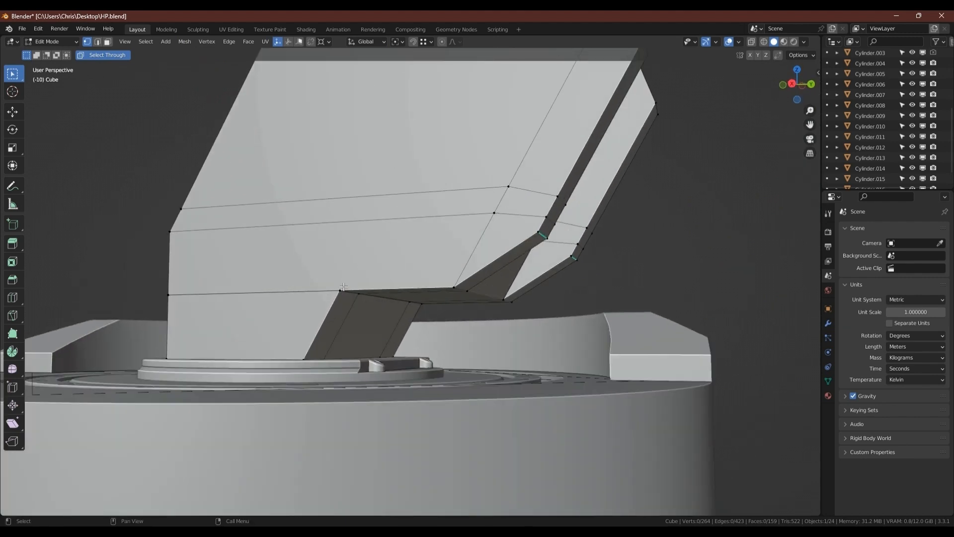
scroll(343, 287, "down", 2)
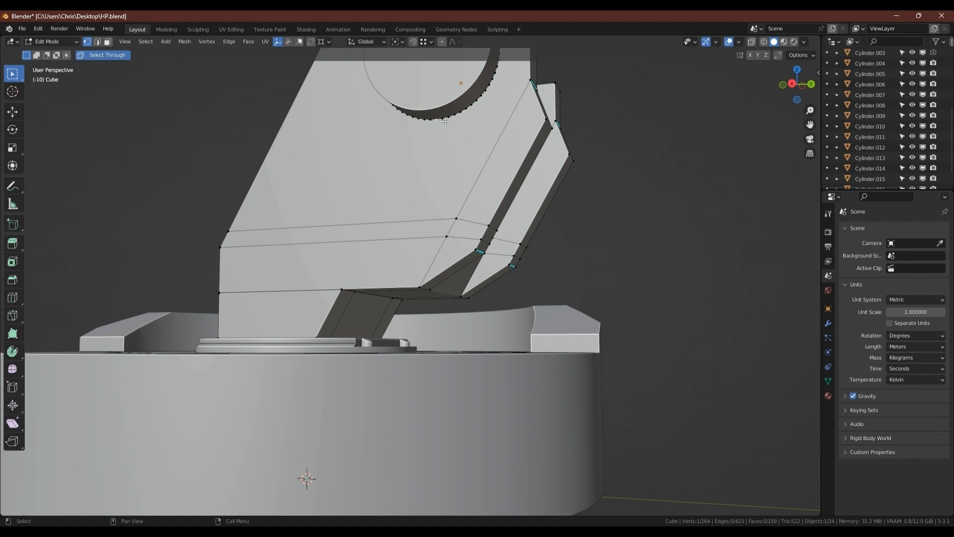
left_click(791, 83)
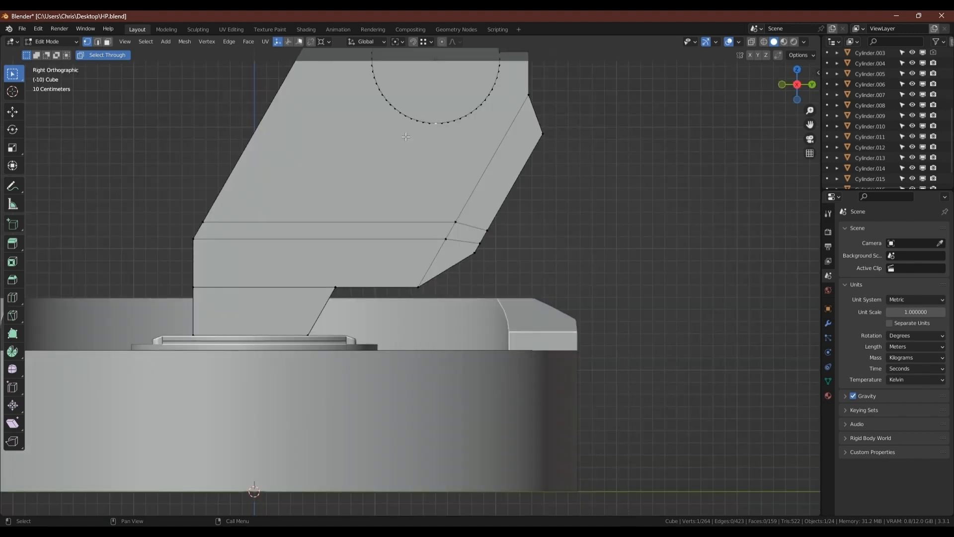
middle_click_drag(424, 175, 429, 156)
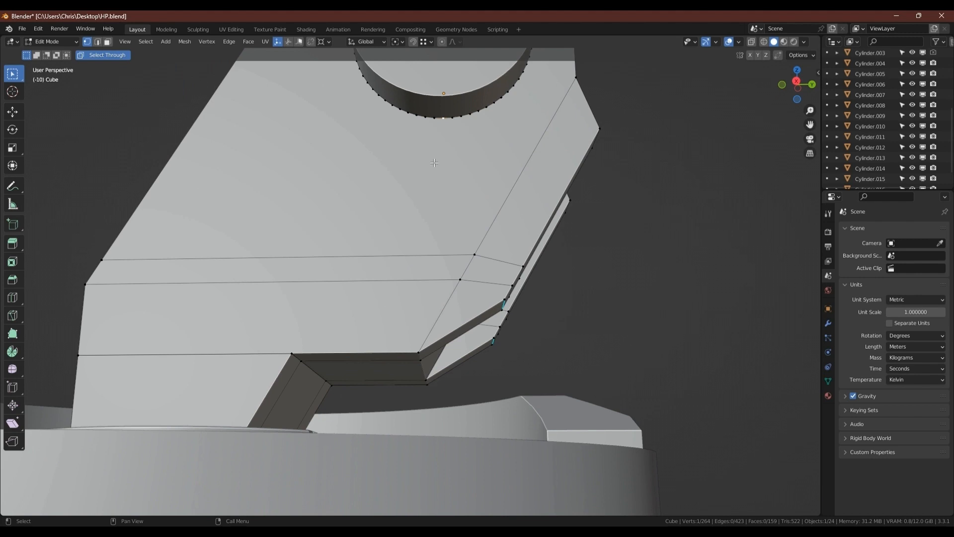
key("k")
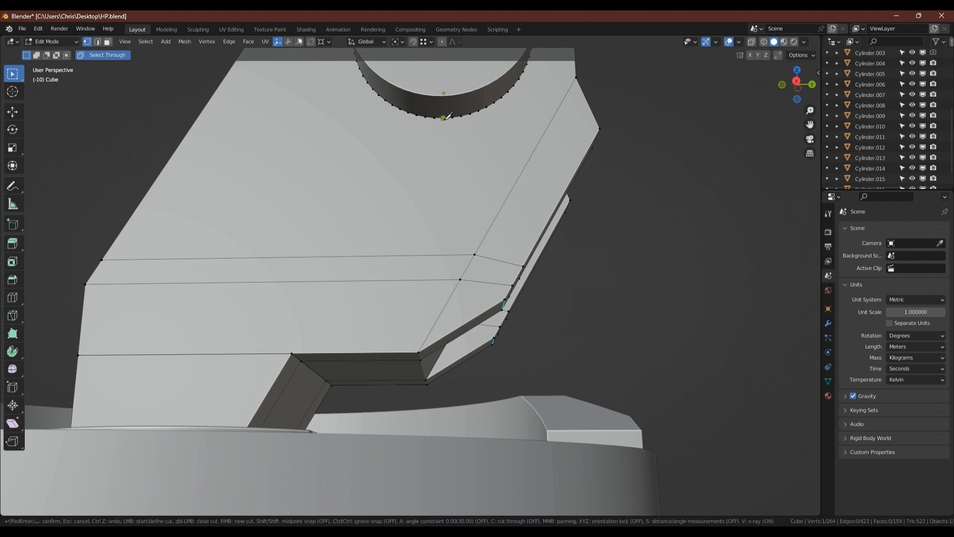
left_click(443, 117)
left_click(371, 256)
left_click(371, 281)
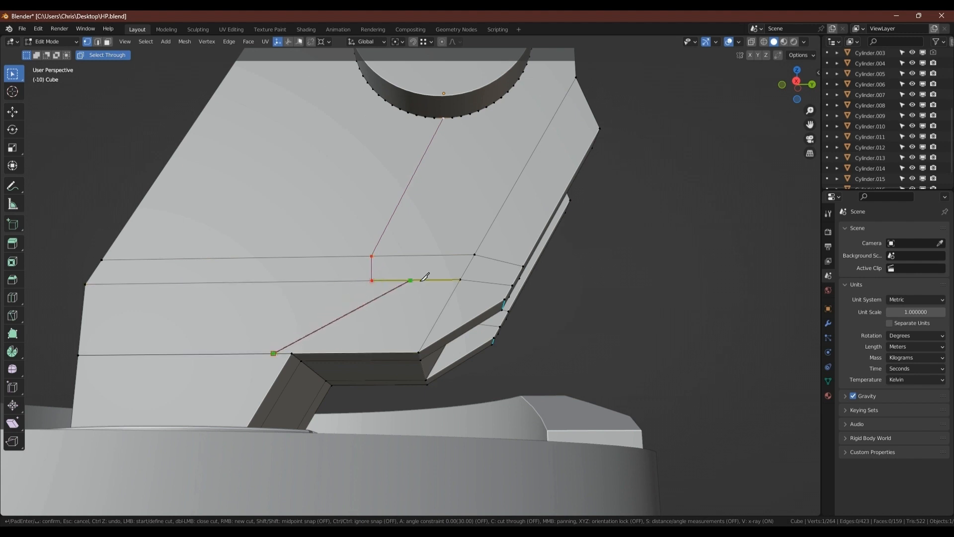
key("Return")
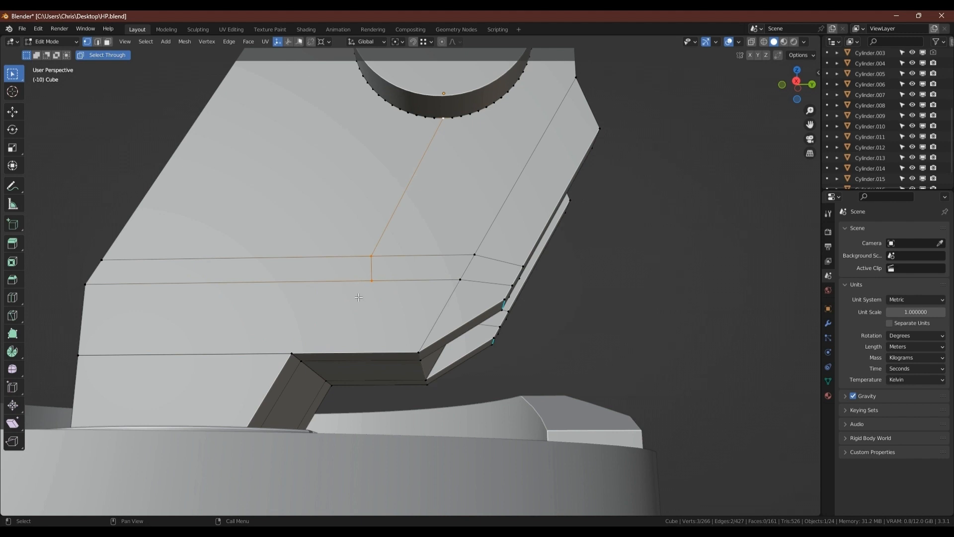
- Try to slide the recess corner vertex on the bracket's side down along the front leg's slanted edge
middle_click_drag(309, 329, 301, 348)
key("2")
left_click(254, 351)
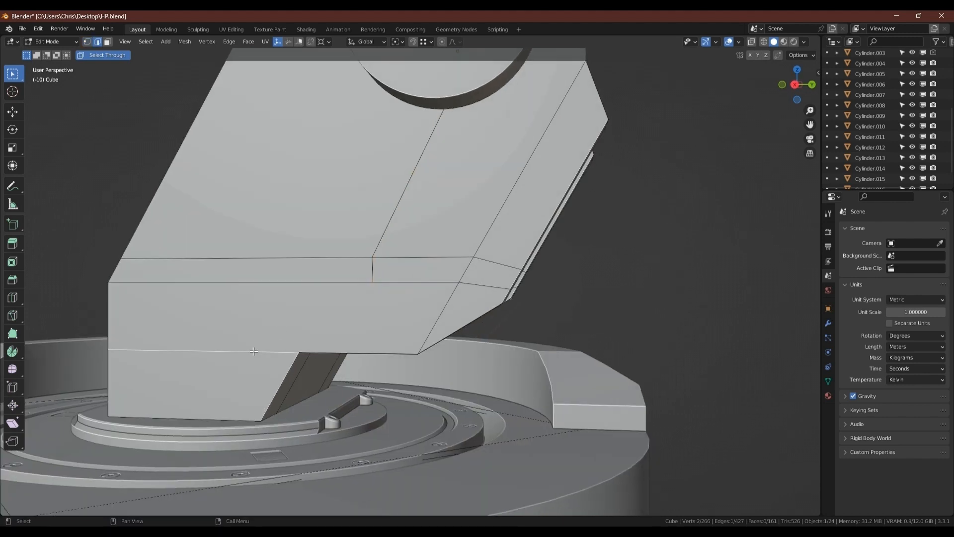
left_click(253, 350)
middle_click_drag(253, 350, 308, 352)
key("1")
left_click(310, 350)
key("shift+v")
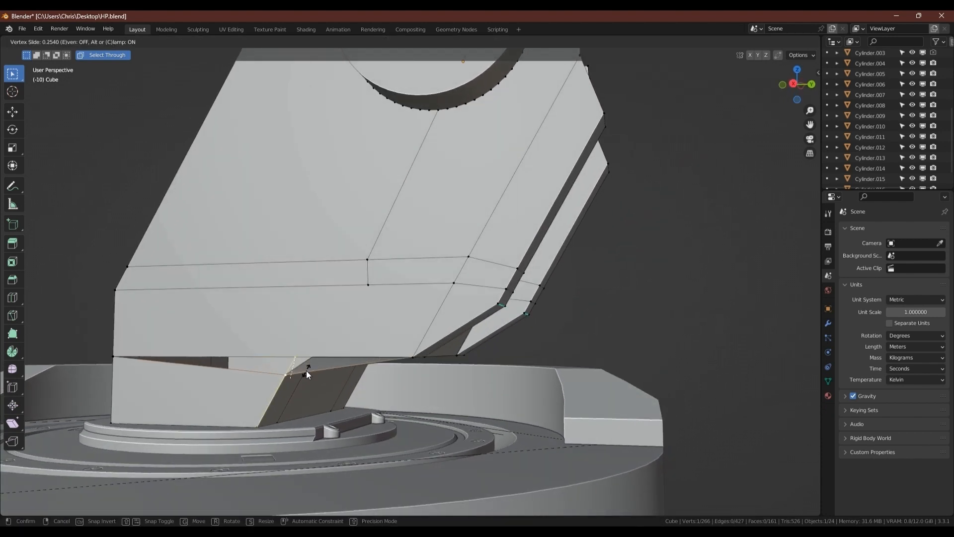
left_click(306, 371)
- Try to subdivide the long lower edge above the opened gap with one cut and select its midpoint vertex
scroll(291, 358, "up", 2)
key("2")
left_click(290, 358)
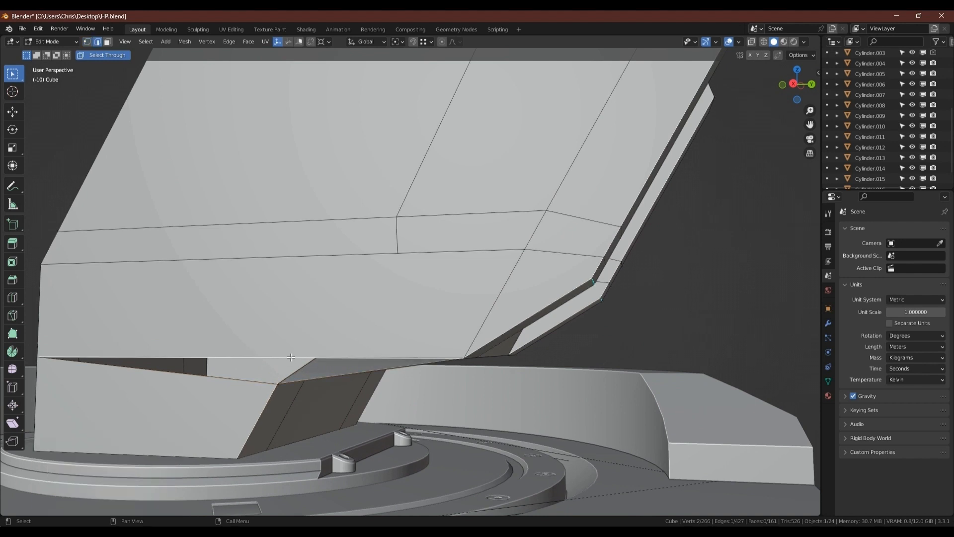
right_click(298, 348)
left_click(235, 97)
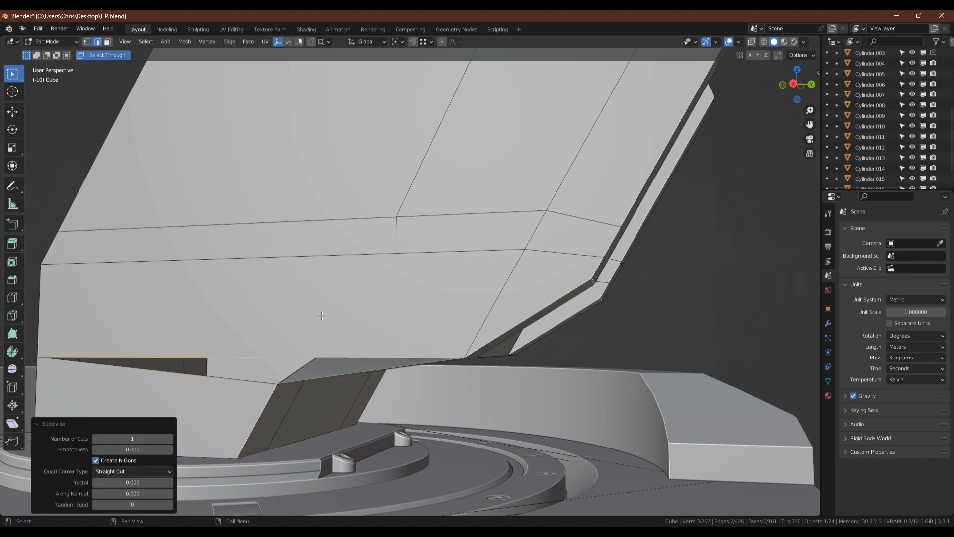
key("1")
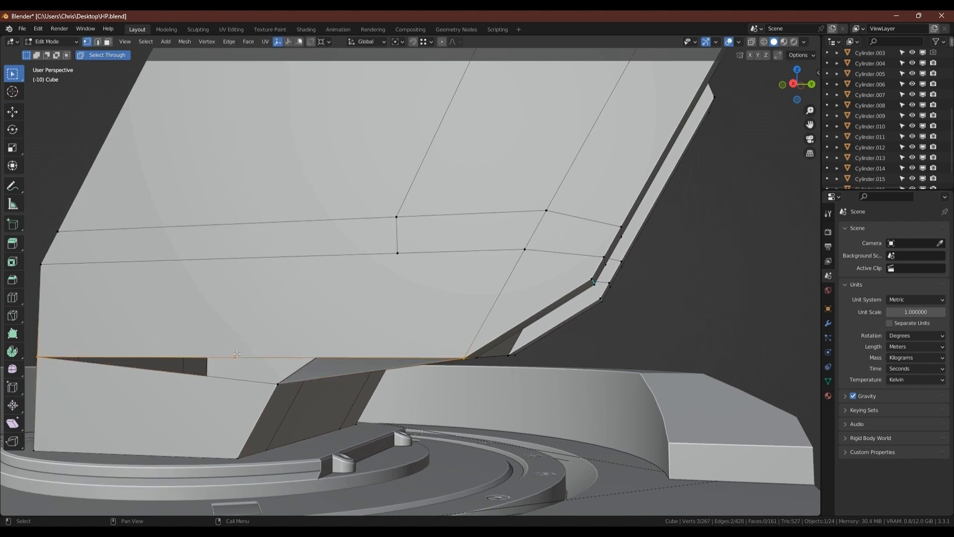
left_click(237, 354)
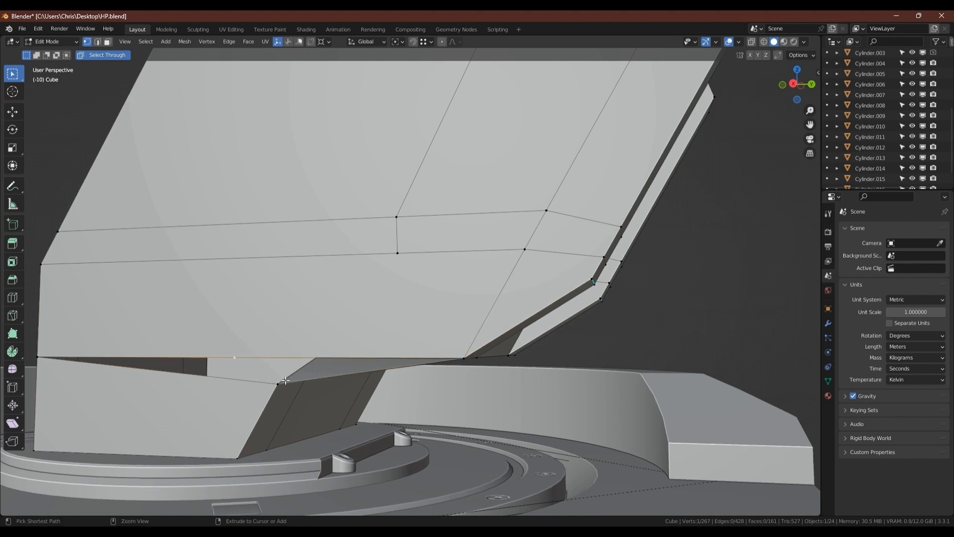
- Dissolve the new midpoint vertex and undo back to before the recess corner vertex was slid
key("ctrl+x")
key("2")
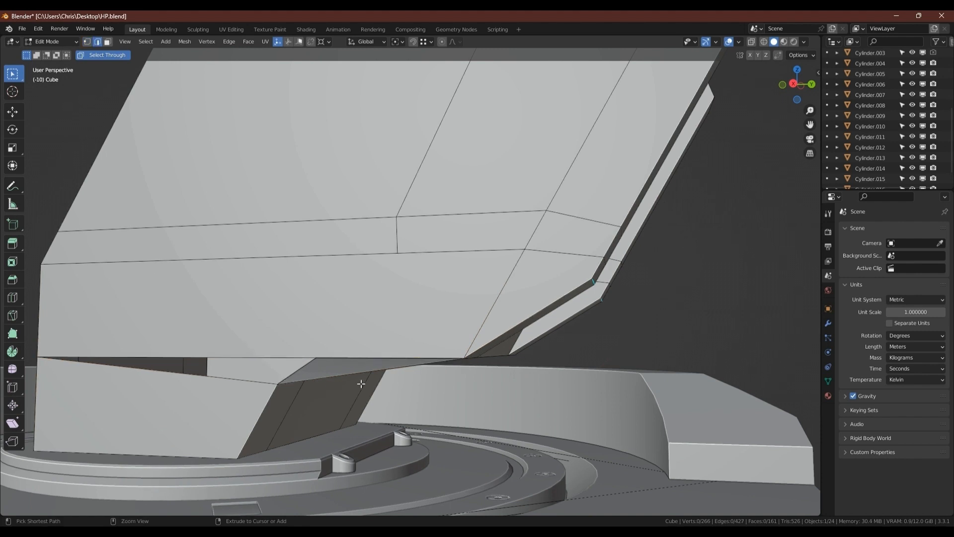
key("ctrl+z")
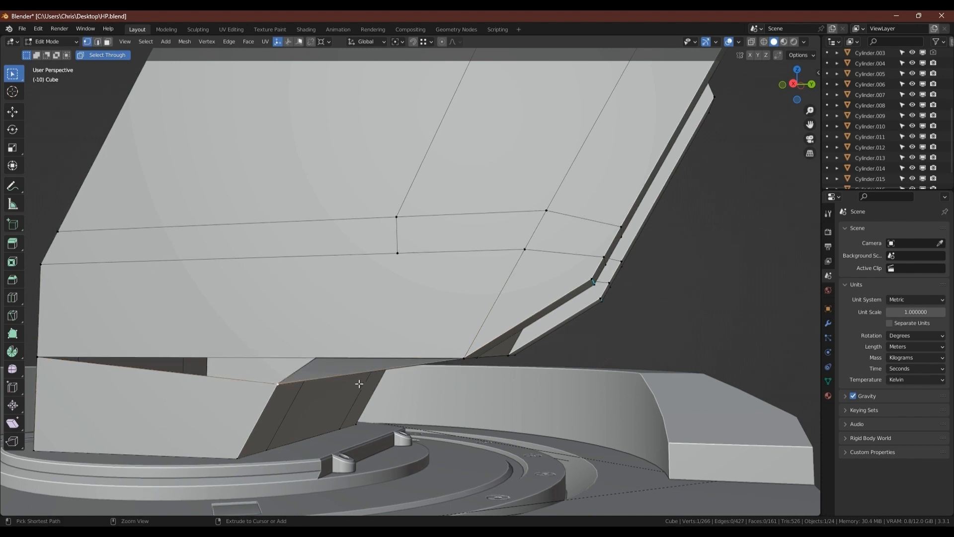
key("ctrl+z")
- Try to subdivide the recess's upper side edge with one cut and select the midpoint vertex
middle_click_drag(329, 360, 405, 270)
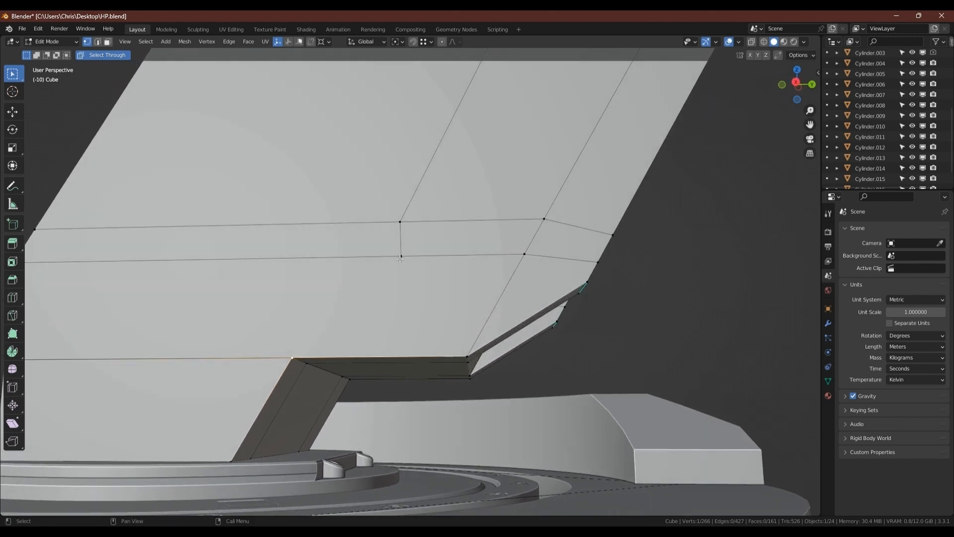
left_click(401, 256)
middle_click_drag(248, 353, 308, 279)
key("2")
left_click(436, 351)
right_click(308, 279)
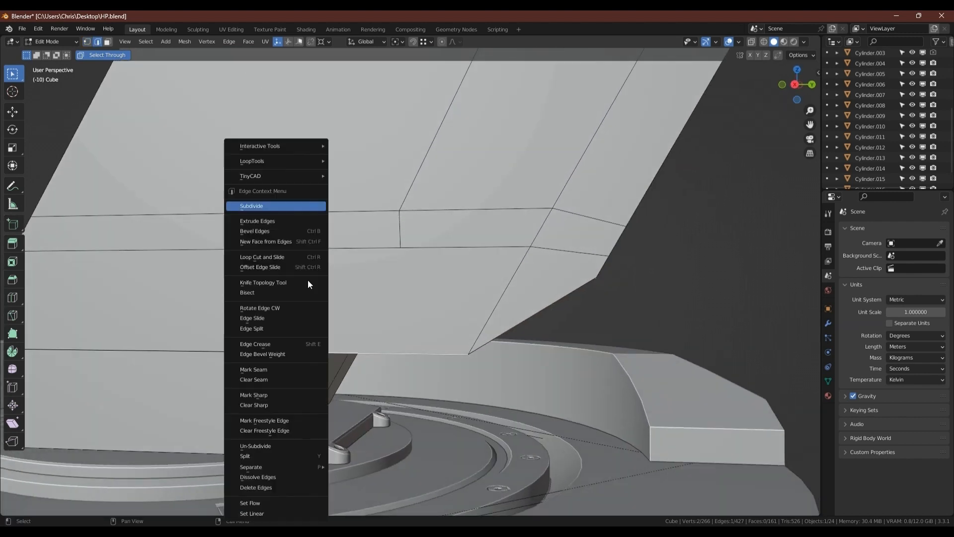
left_click(248, 205)
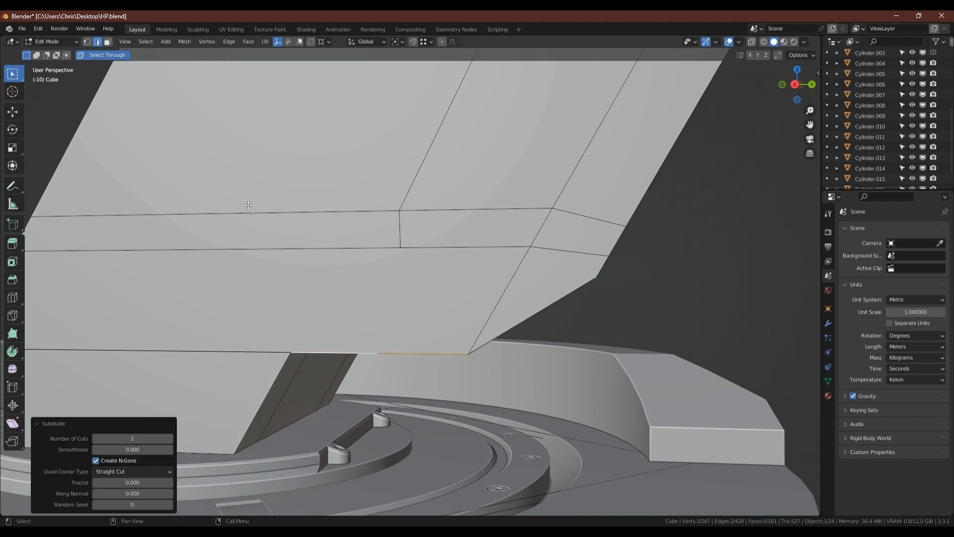
key("1")
left_click(379, 340)
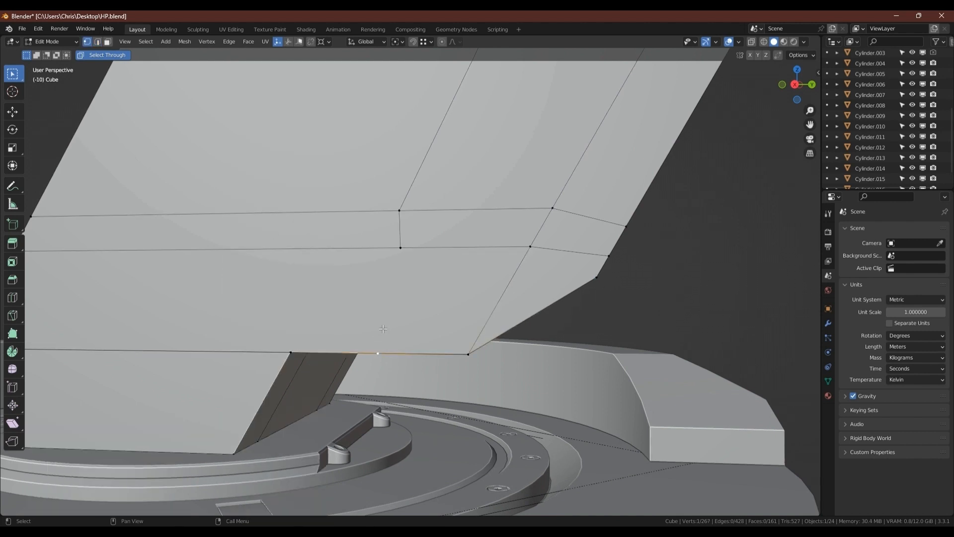
- Try to move the midpoint vertex away from the recess edge, cancel the move and undo the subdivision
middle_click_drag(383, 329, 382, 360, "alt")
key("g")
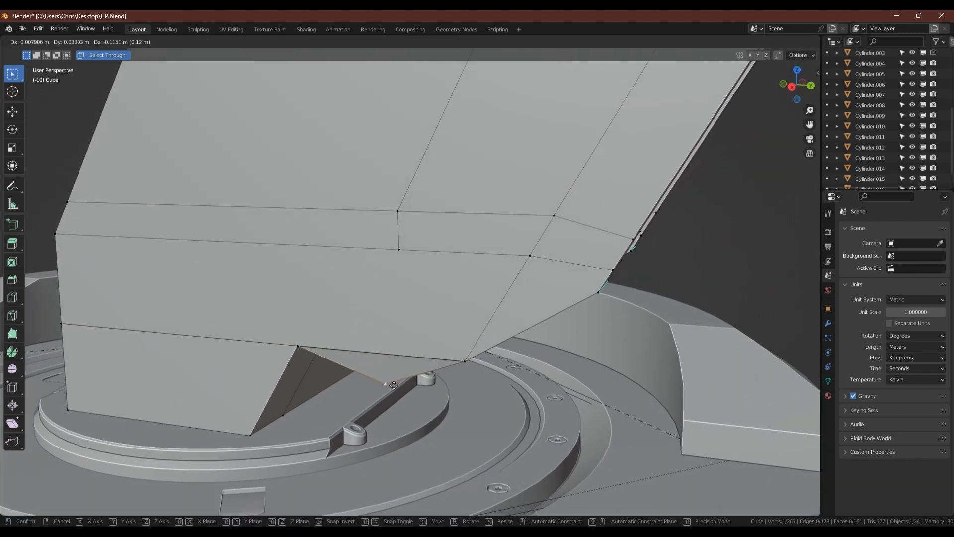
right_click(393, 385)
key("ctrl+z")
key("ctrl+z")
key("ctrl+z")
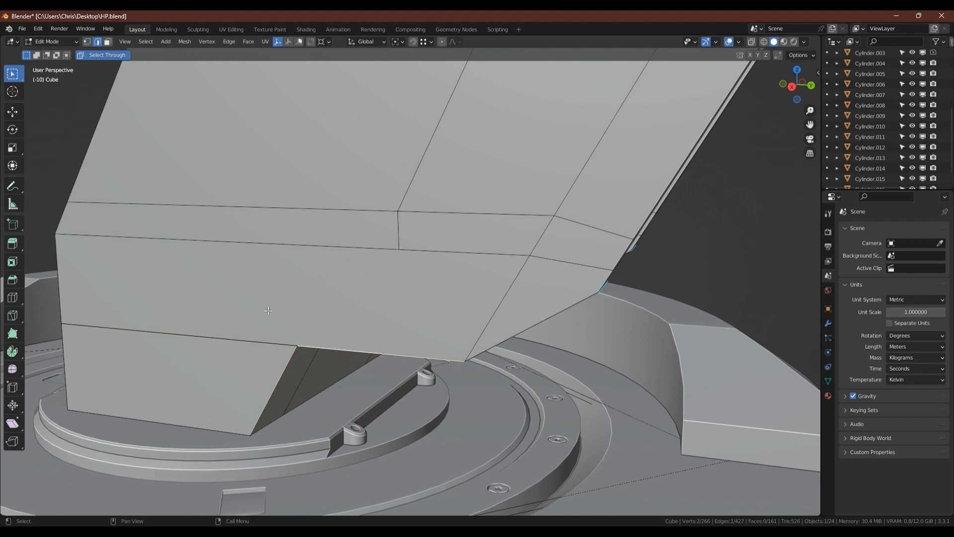
- Subdivide the long lower edge running past the recess corner with one cut and select its midpoint vertex
left_click(247, 336)
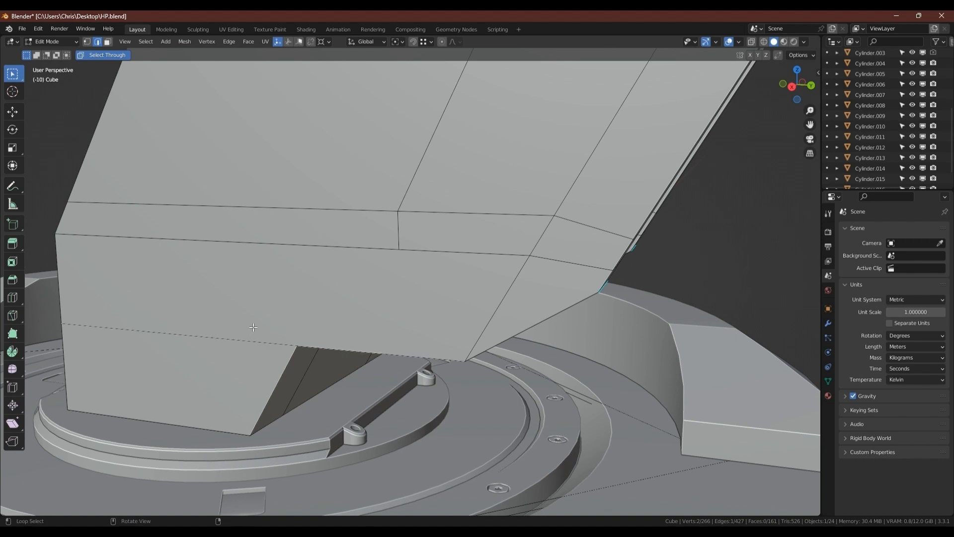
middle_click_drag(247, 333, 250, 316)
key("alt+z")
key("alt+z")
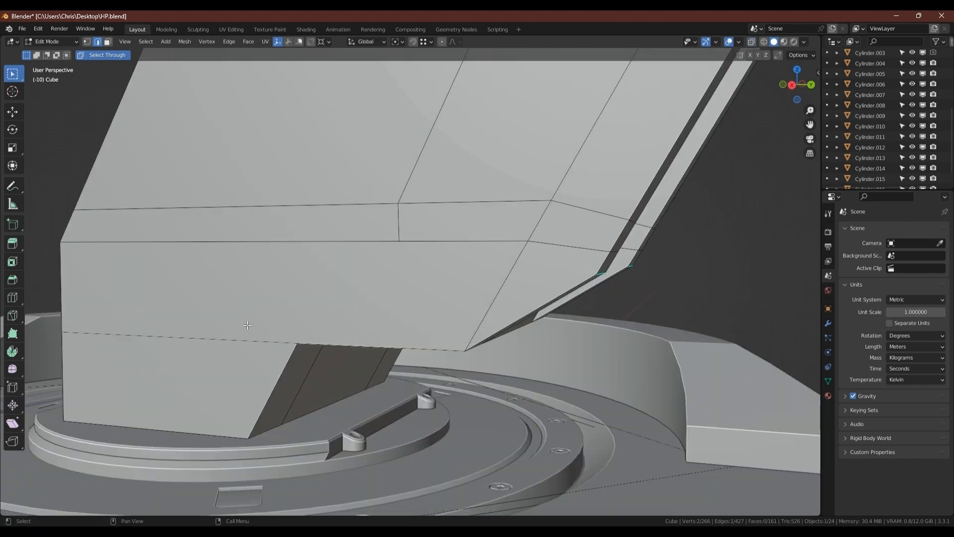
key("g")
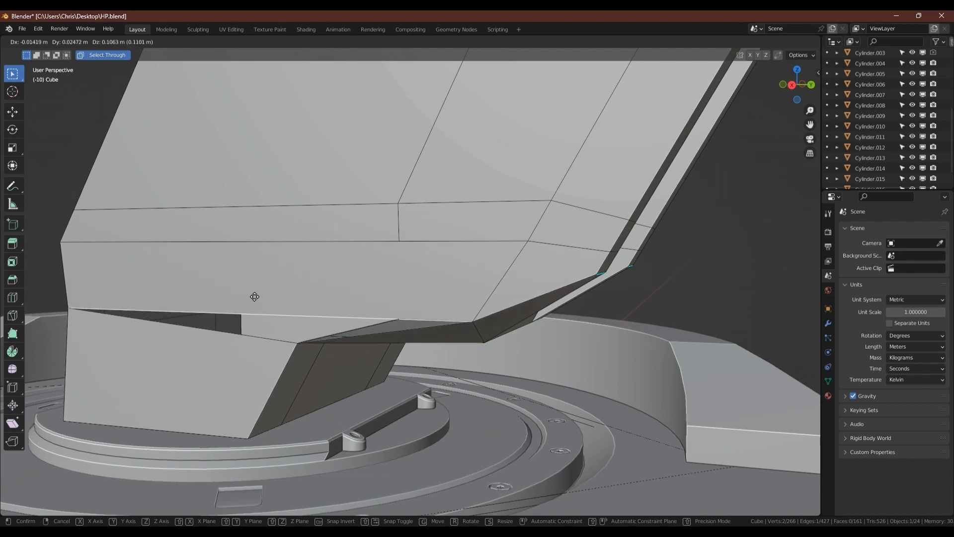
right_click(254, 296)
right_click(254, 297)
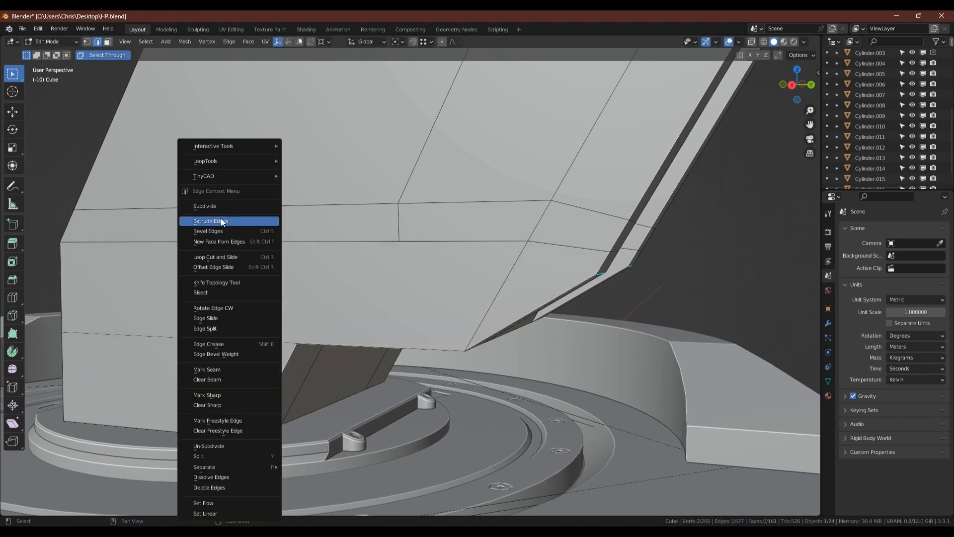
left_click(217, 206)
key("1")
left_click(250, 336)
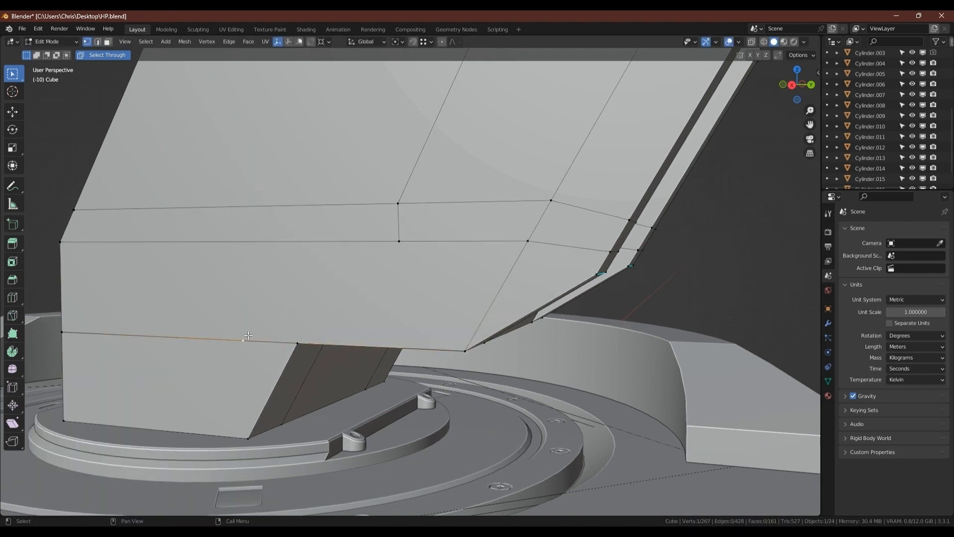
- Connect the midpoint vertex to the middle vertex on the edge above and move it 0.24732 m along Y onto the recess corner
left_click(400, 237, "shift")
key("g")
key("y")
left_click(326, 310)
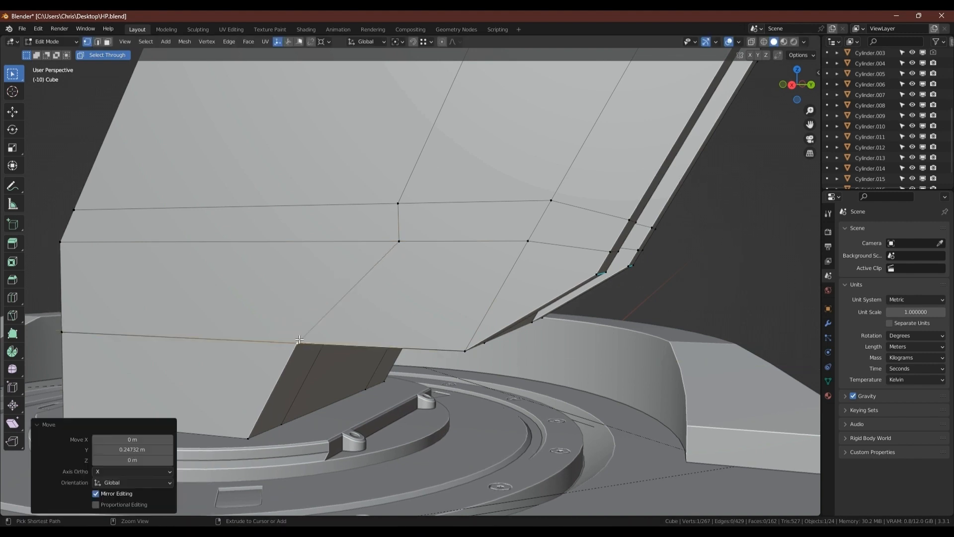
scroll(332, 304, "down", 2)
mouse_move(338, 290)
middle_mouse_down()
mouse_move(361, 287)
mouse_move(349, 298)
middle_mouse_up()
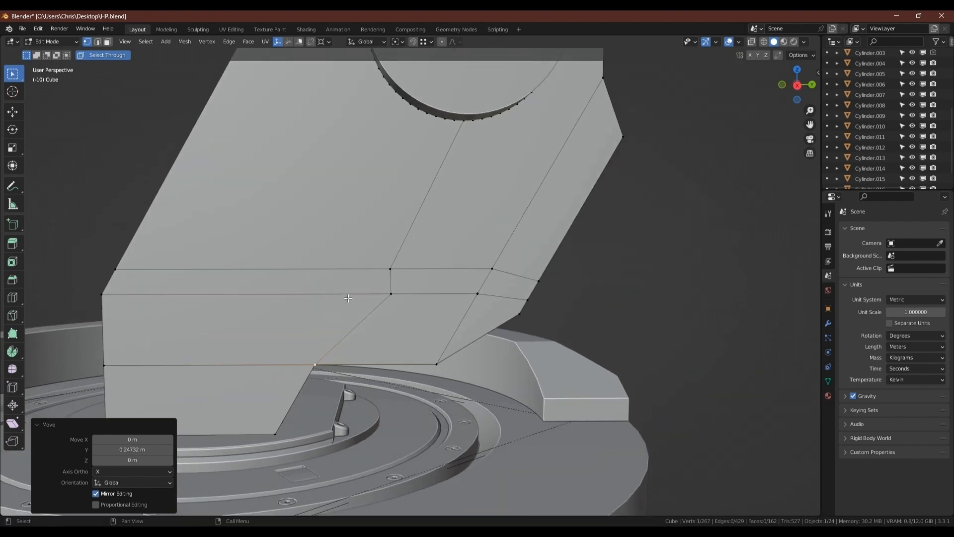
- Merge all of the bracket's vertices by distance at 0.0001 m
key("a")
key("m")
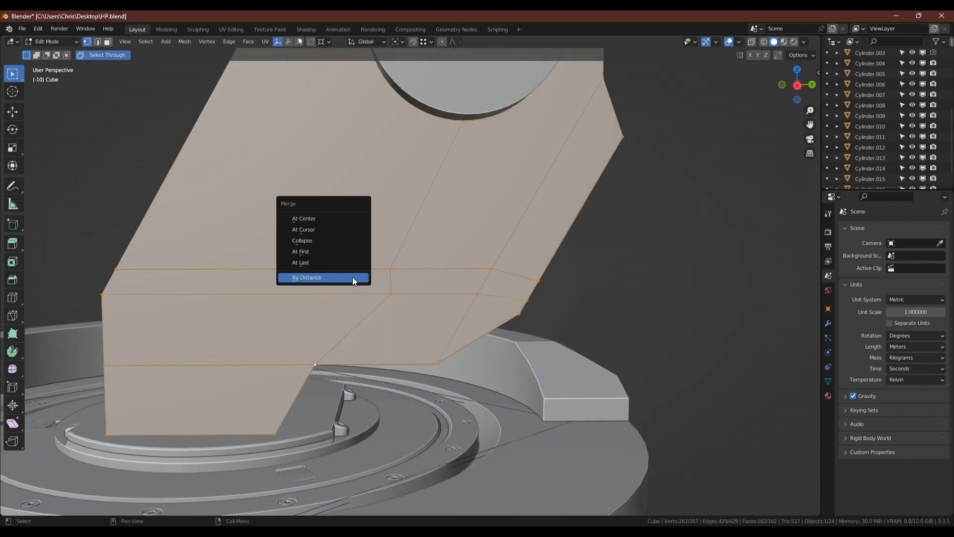
left_click(352, 276)
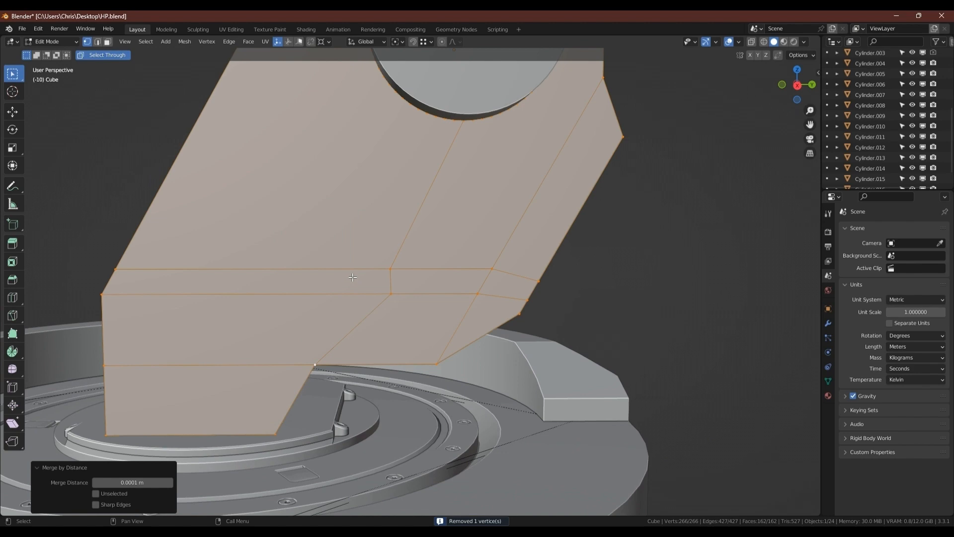
- Add a Mirror modifier to the bracket on the X axis with X bisect enabled and apply it
scroll(353, 277, "down", 4)
middle_click_drag(303, 226, 323, 237)
key("Tab")
key("q")
left_click(368, 244)
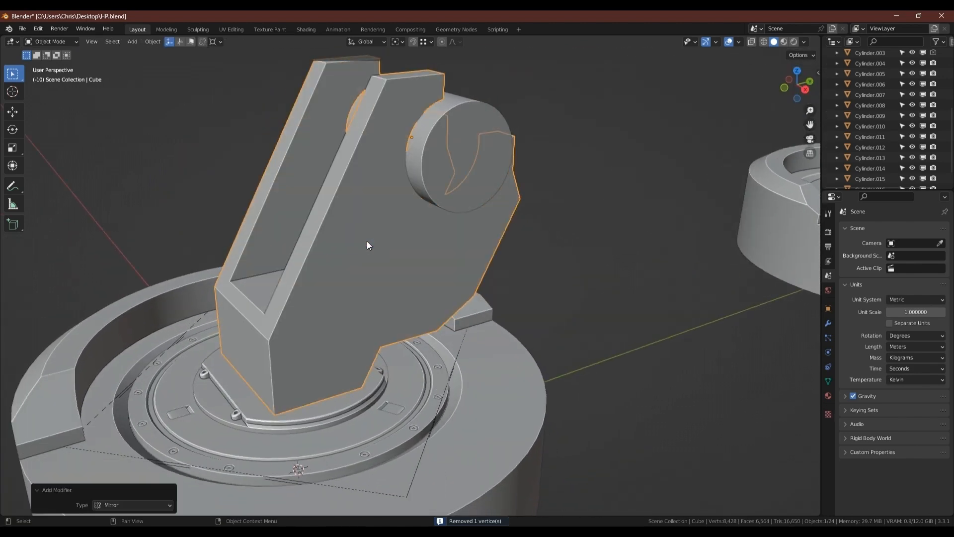
left_click(827, 323)
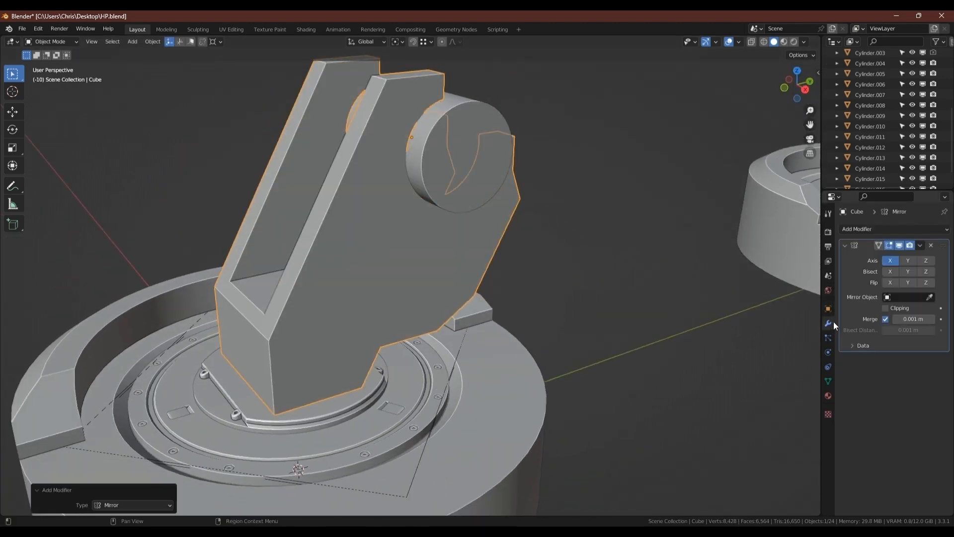
left_click(891, 272)
left_click(891, 282)
middle_click_drag(621, 271, 780, 268)
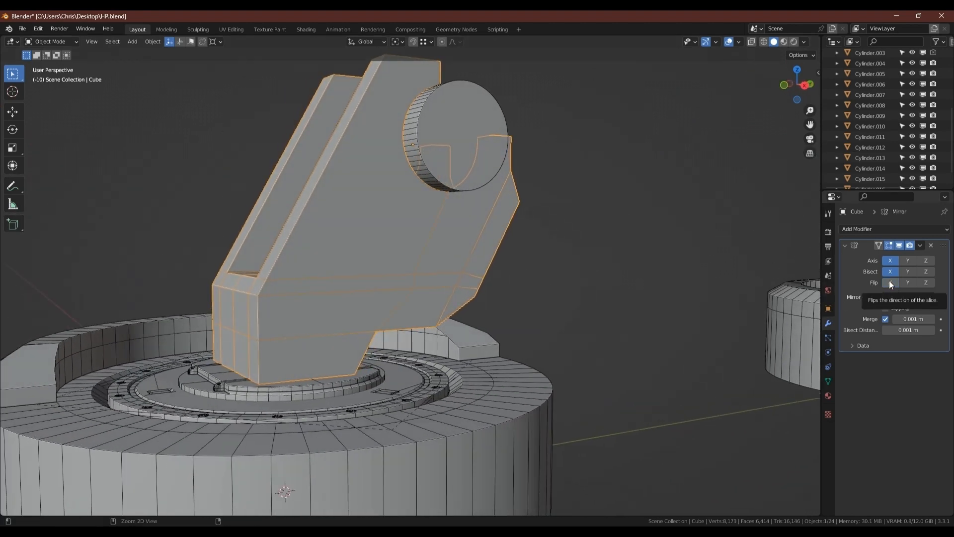
key("ctrl+a")
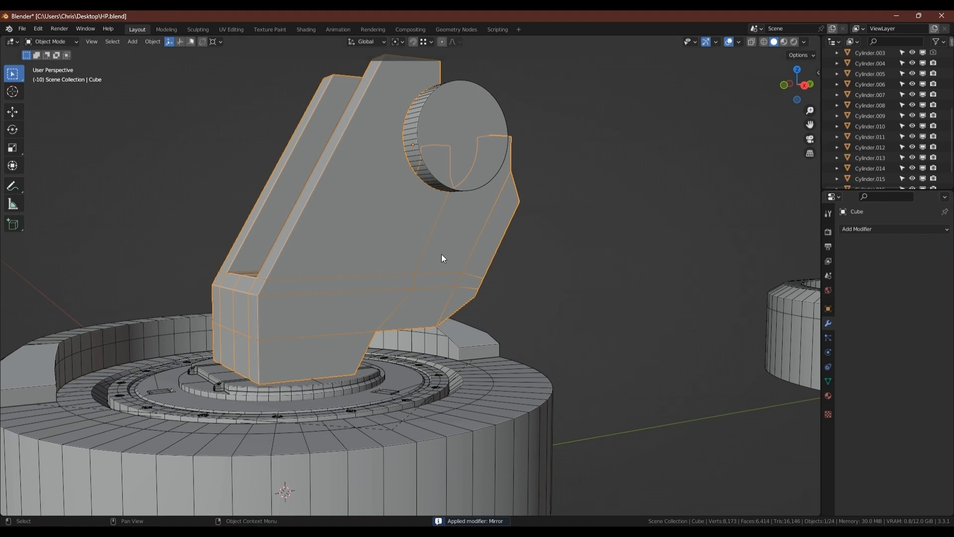
- Try to straighten the vertex path from the recess corner up to the circular cutout and undo it
key("Tab")
scroll(391, 287, "up", 6)
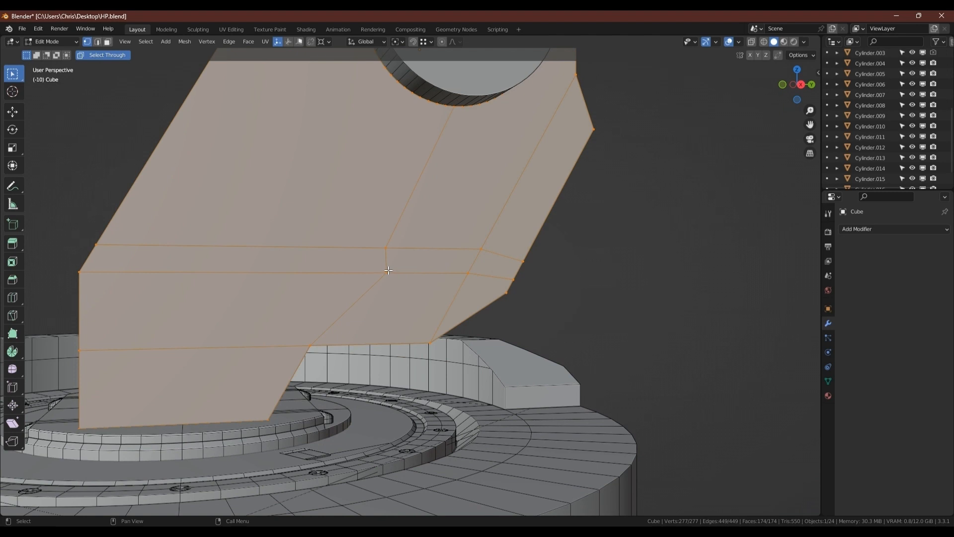
left_click(311, 343)
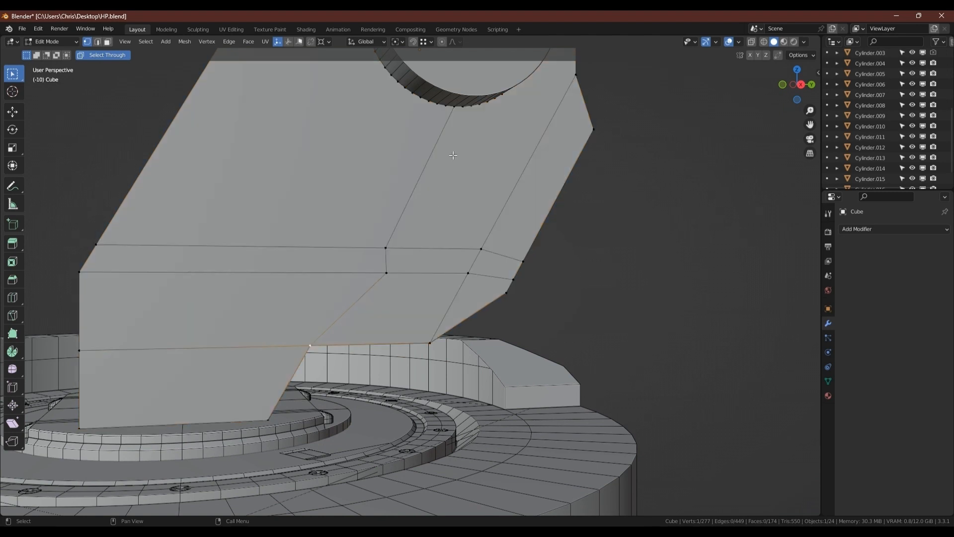
left_click(454, 107, "ctrl")
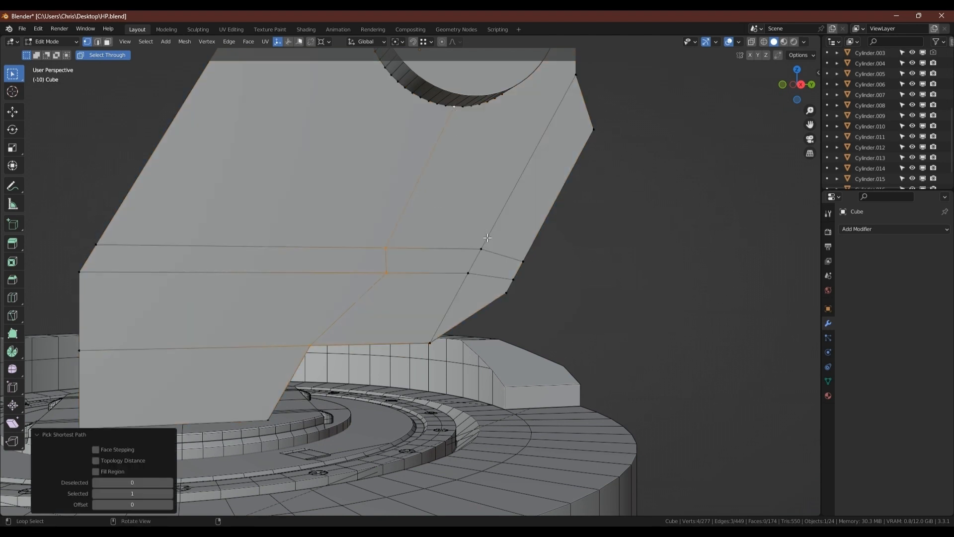
key("alt+a")
left_click(408, 279)
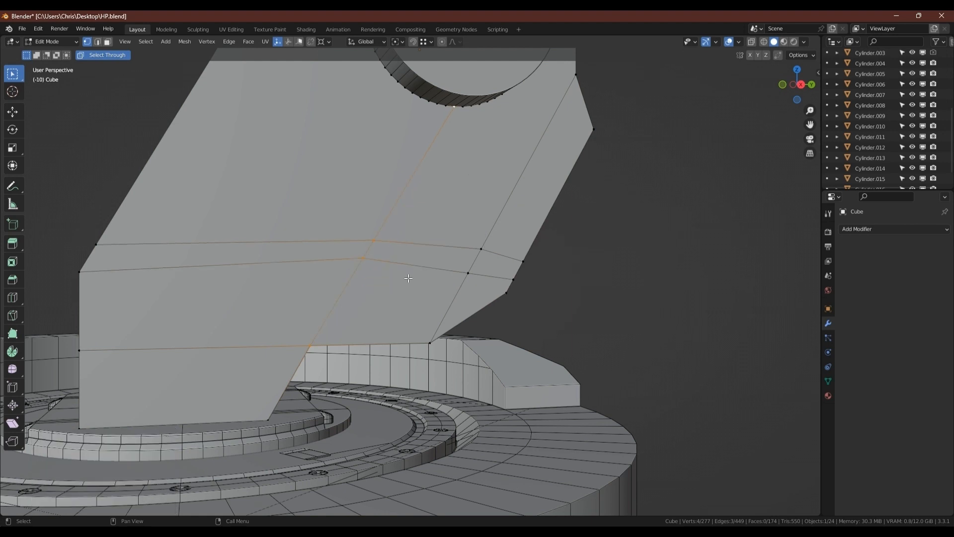
key("ctrl+z")
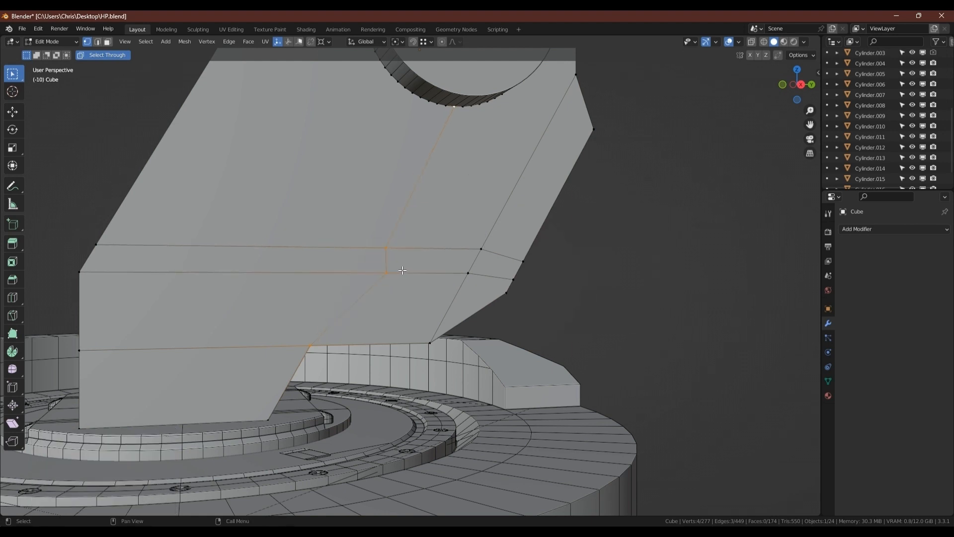
- Dissolve the lower vertex of the kinked path and rebuild the lower horizontal edge so it crosses a line from the recess corner
left_click(388, 272)
key("ctrl+x")
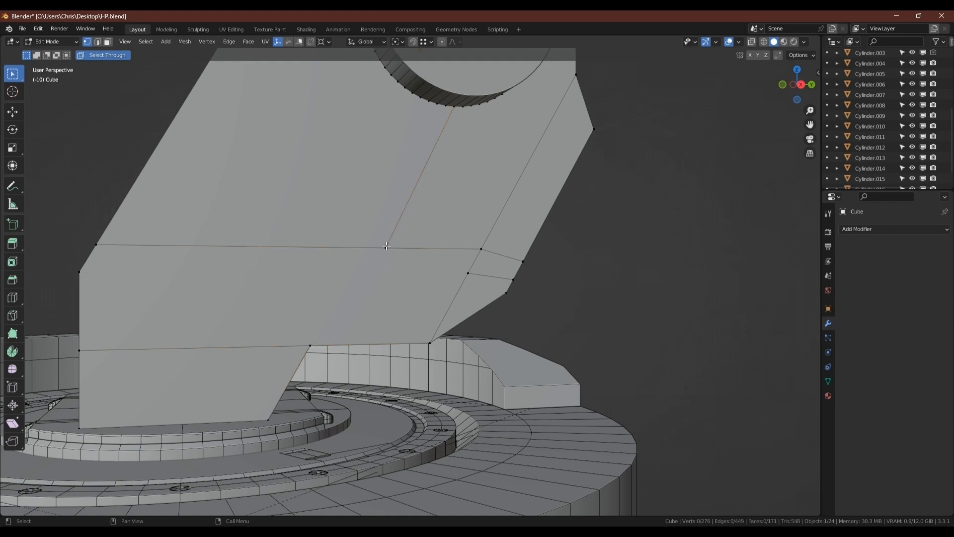
key("ctrl+x")
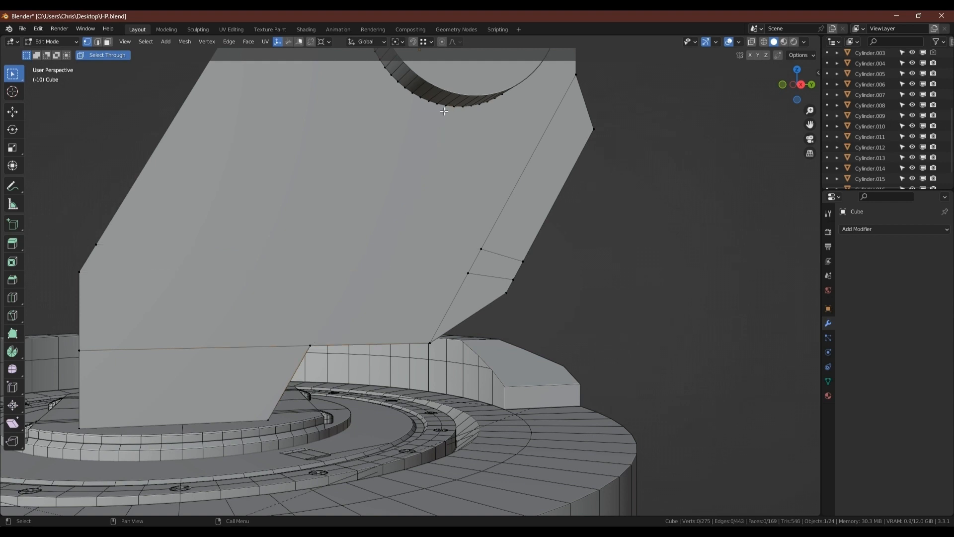
key("ctrl+z")
left_click(315, 338, "shift")
left_click(84, 272, "shift")
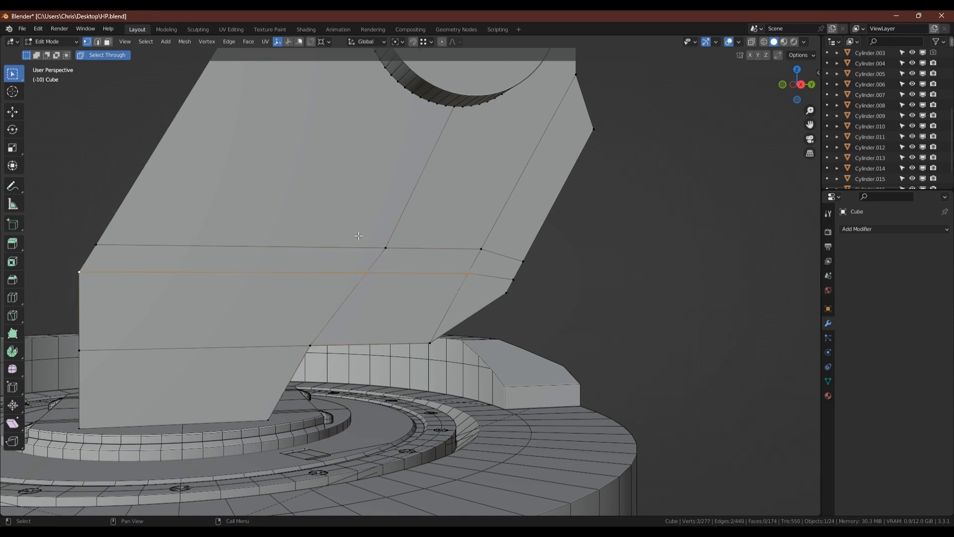
- Replace the upper kink vertex with a straight edge from the lower crossing to the circular cutout and restore the upper horizontal edge
key("ctrl+z")
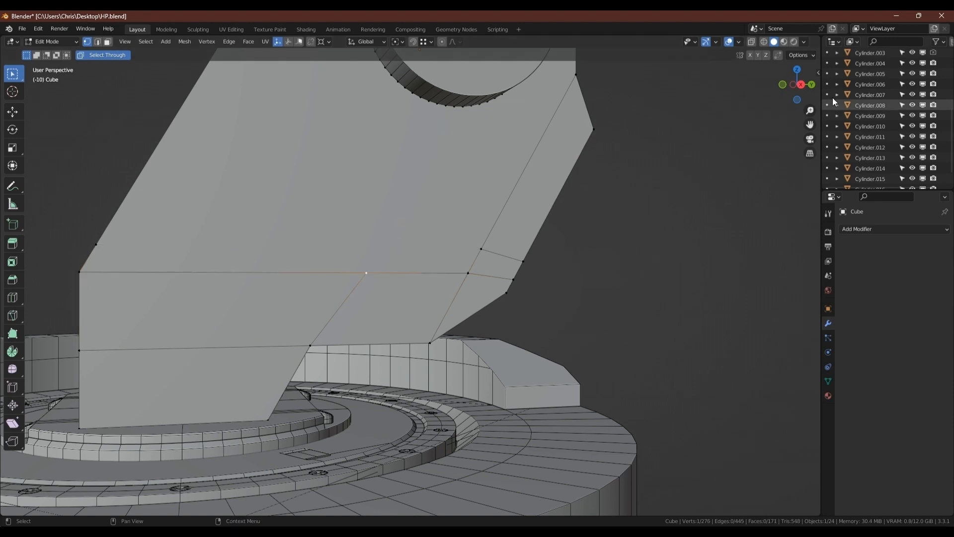
left_click(801, 85)
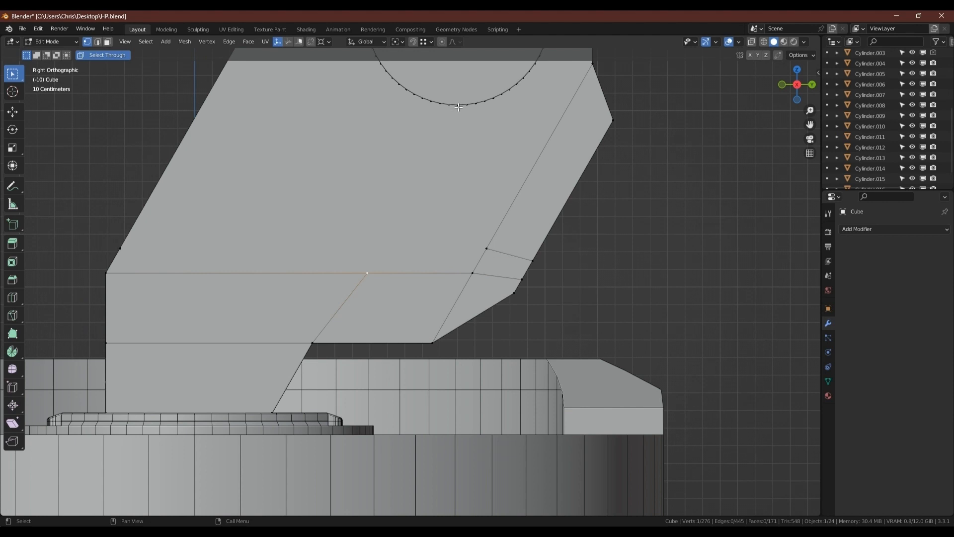
middle_click_drag(459, 107, 490, 201)
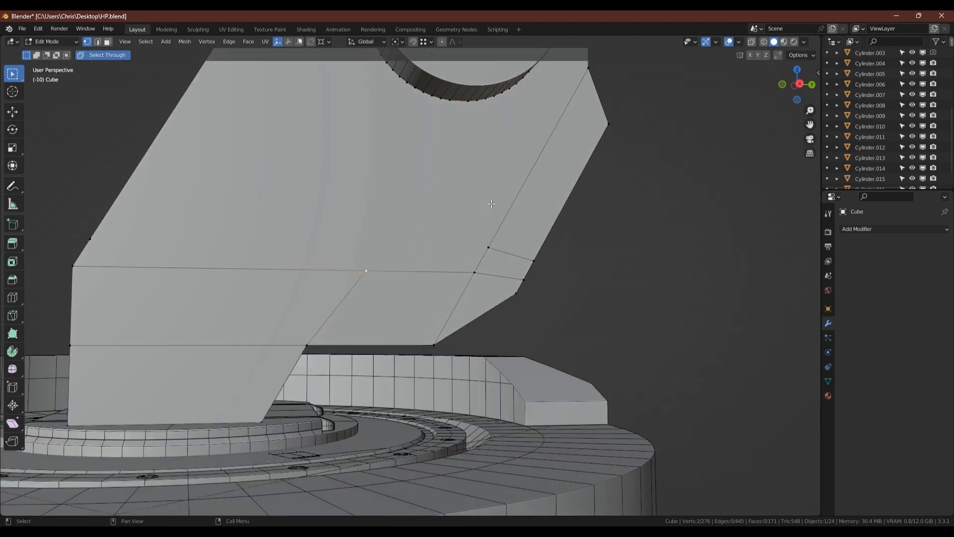
middle_click_drag(367, 274, 347, 288)
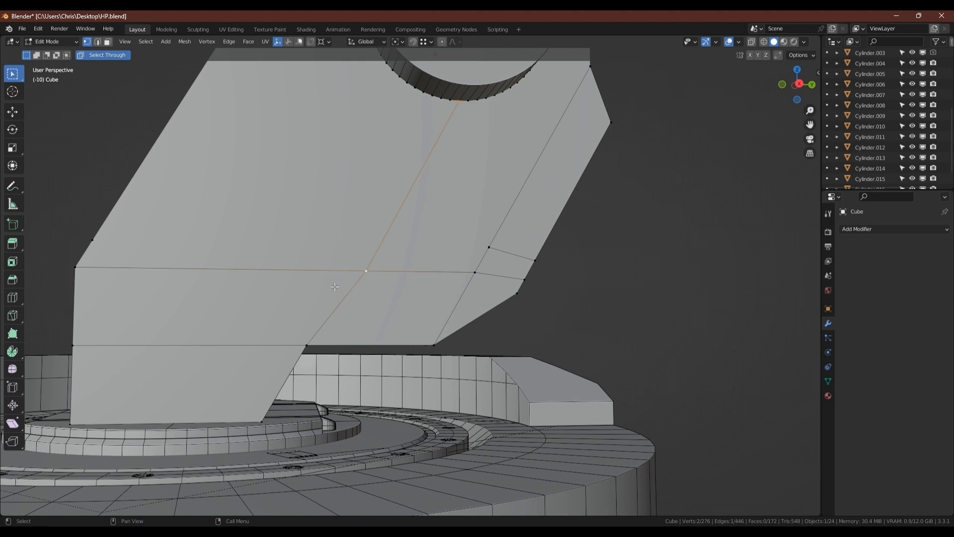
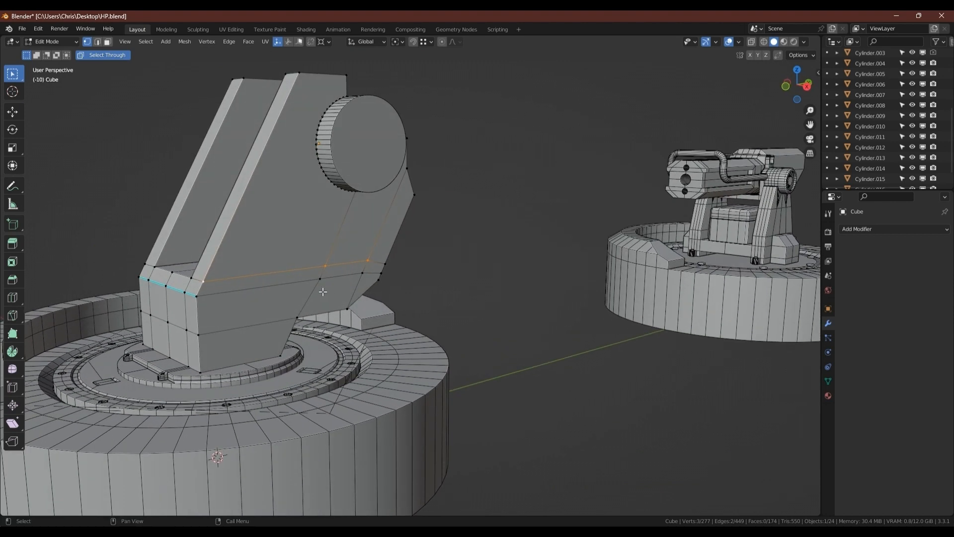
- Mirror the corrected side topology across X with X bisect enabled and apply the modifier
key("Tab")
key("q")
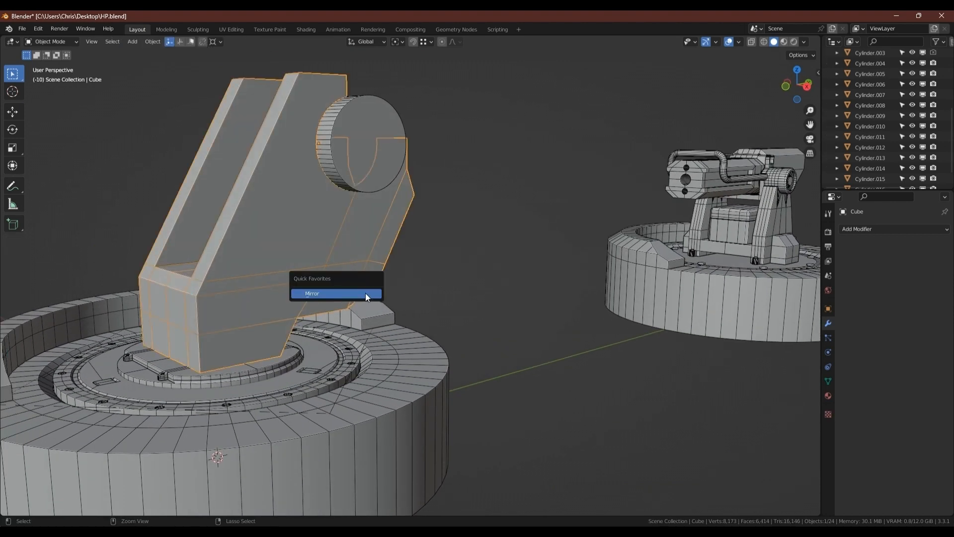
left_click(366, 292)
left_click(888, 271)
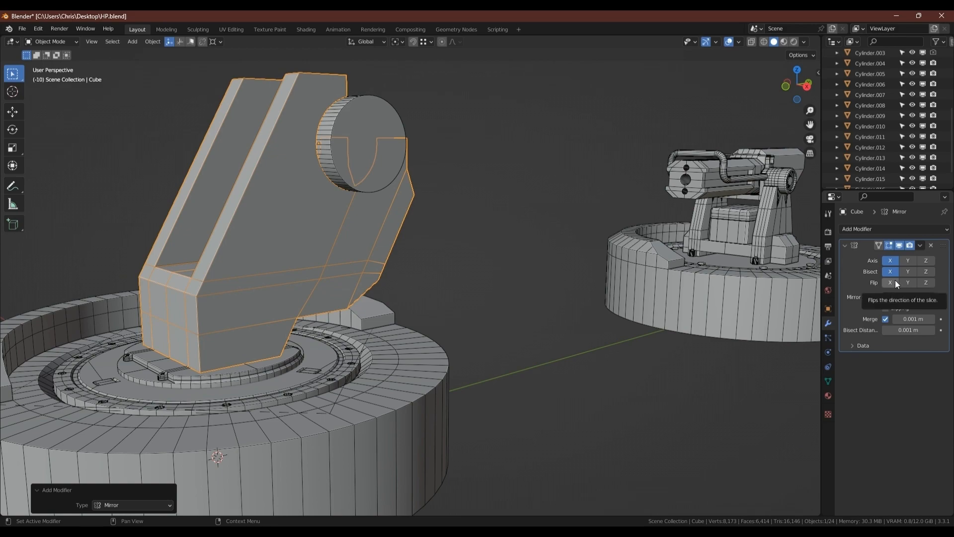
key("ctrl+a")
middle_click_drag(348, 223, 227, 207)
key("Tab")
middle_click_drag(319, 274, 243, 298)
key("Tab")
- Select the four slanted faces on the foot below the recess corner and move them along Y
scroll(257, 337, "up", 4)
key("Tab")
middle_click_drag(257, 337, 300, 323)
left_click(197, 316)
left_click(298, 308, "ctrl")
scroll(288, 323, "down", 4)
scroll(200, 308, "up", 2)
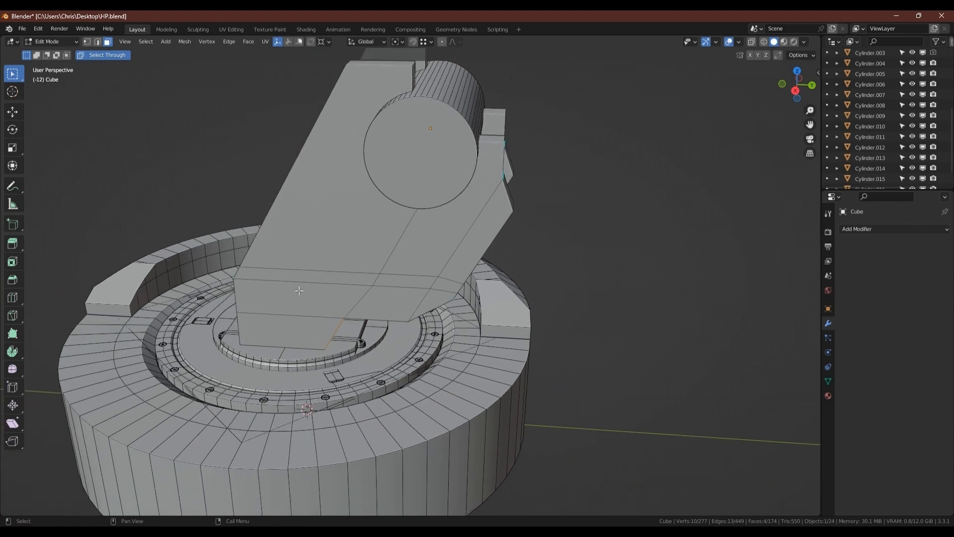
middle_click_drag(298, 287, 380, 300)
scroll(324, 311, "up", 2)
key("g")
key("y")
left_click(361, 314)
- Bevel the inner corner edge loop where the foot meets the bracket's underside, using a 0.232 m width and 6 segments
scroll(328, 274, "up", 4)
key("2")
left_click(319, 269, "alt")
key("ctrl+b")
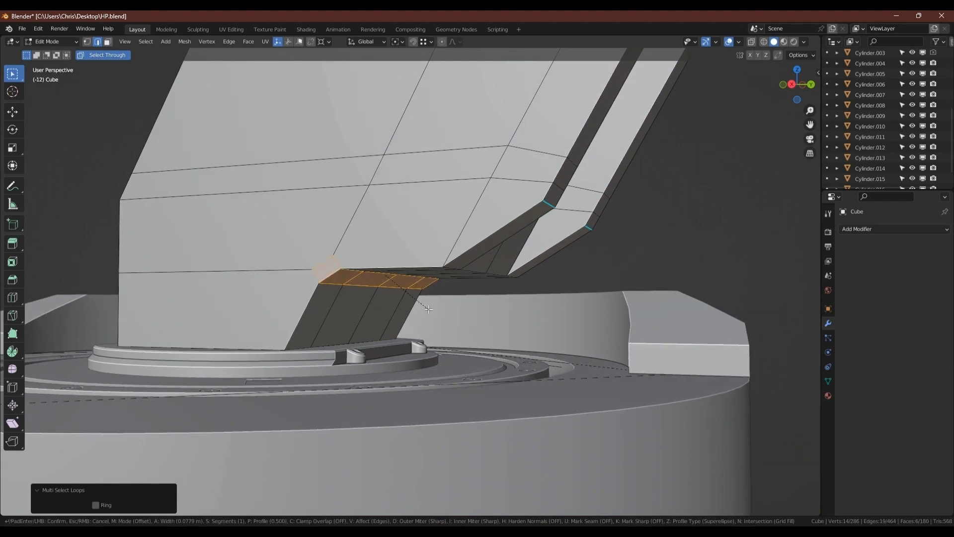
scroll(430, 309, "up", 4)
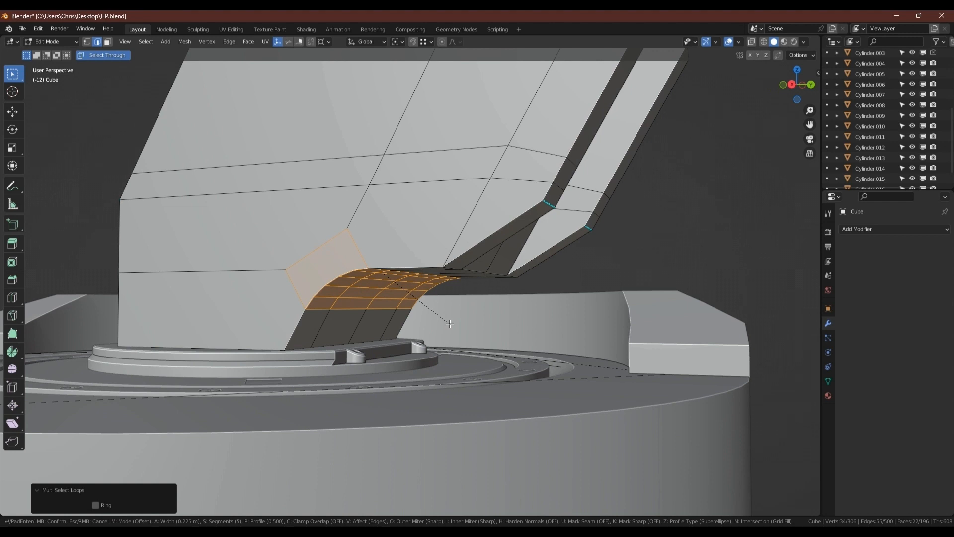
scroll(450, 323, "up", 1)
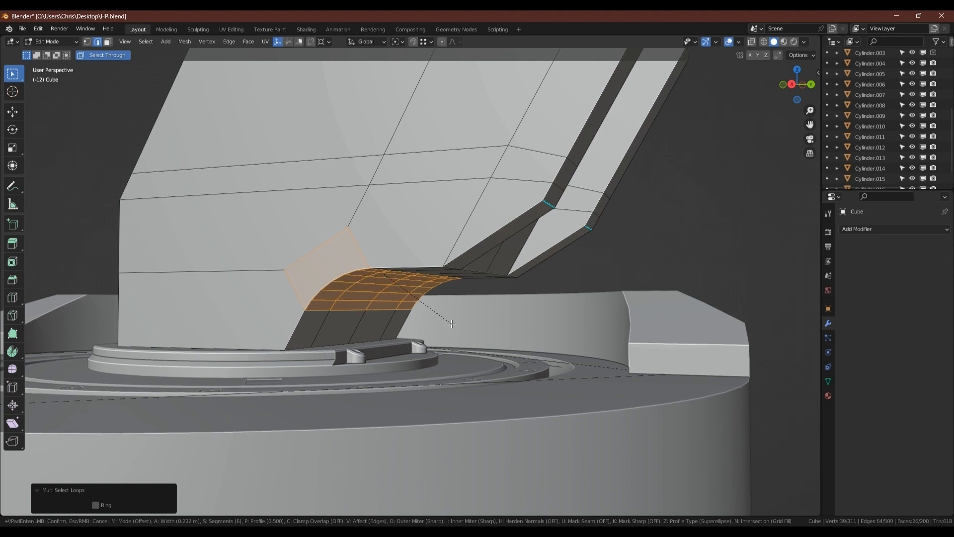
left_click(451, 324)
scroll(383, 284, "down", 4)
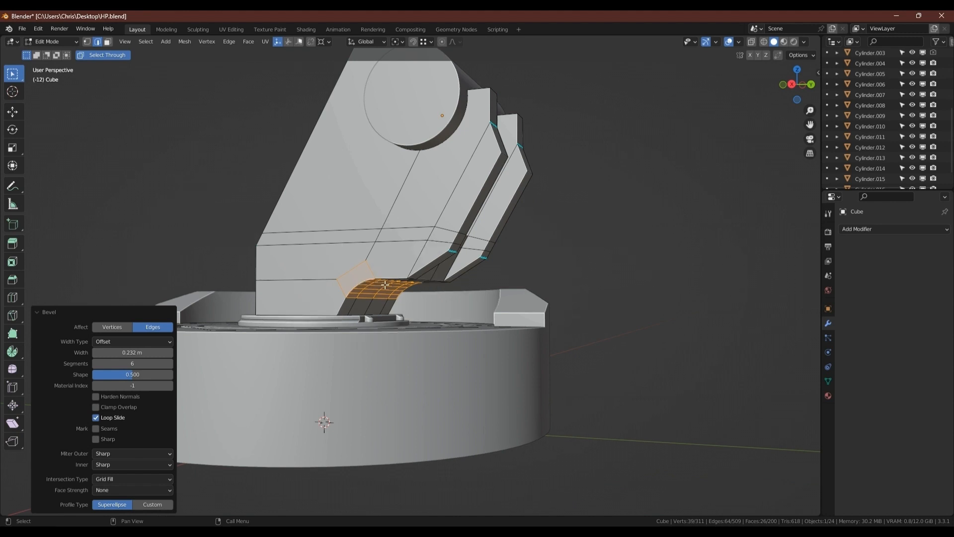
key("Tab")
middle_click_drag(380, 288, 358, 401)
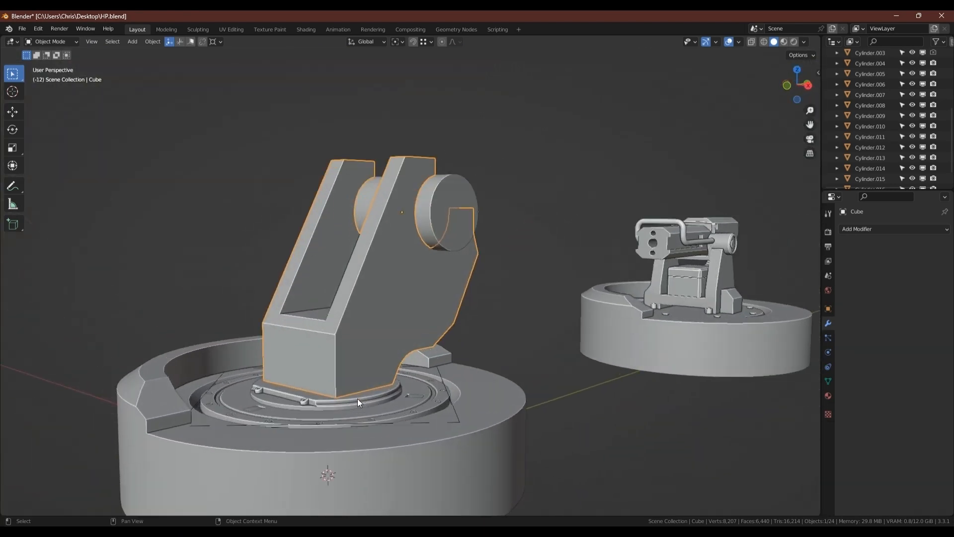
scroll(353, 392, "up", 5)
scroll(367, 376, "down", 5)
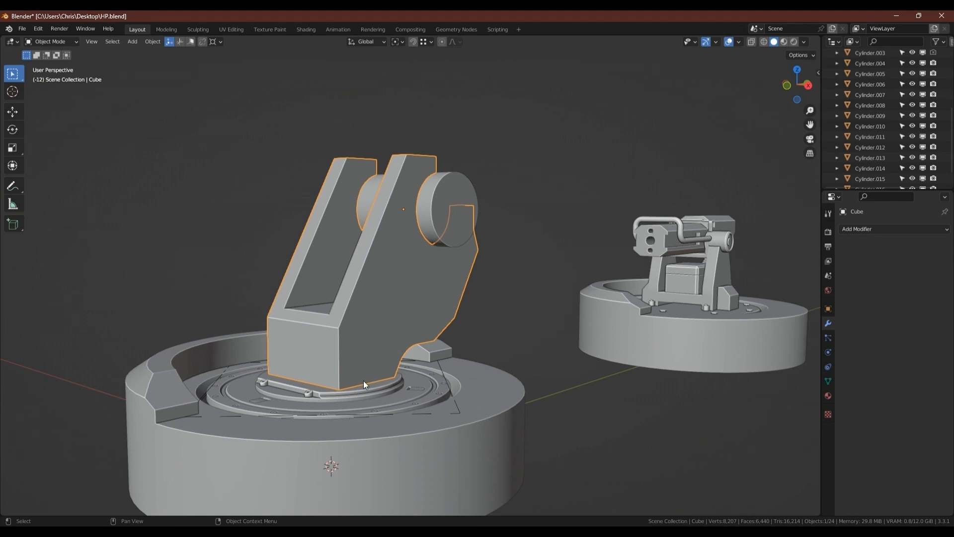
- Bevel the two bottom side edges of the bracket's foot with a width of about 0.156 m and 1 segment
scroll(363, 380, "up", 4)
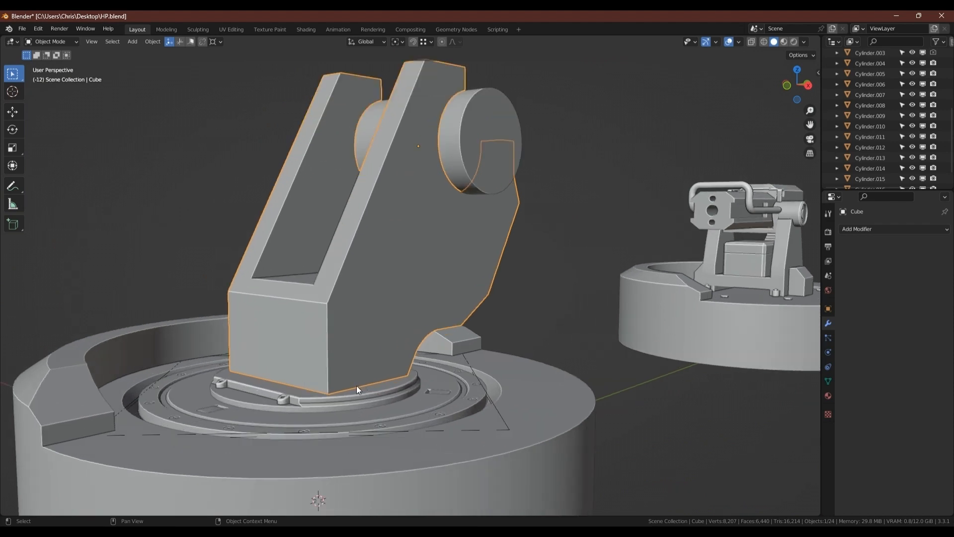
key("Tab")
scroll(356, 386, "up", 3)
middle_click_drag(168, 359, 166, 447)
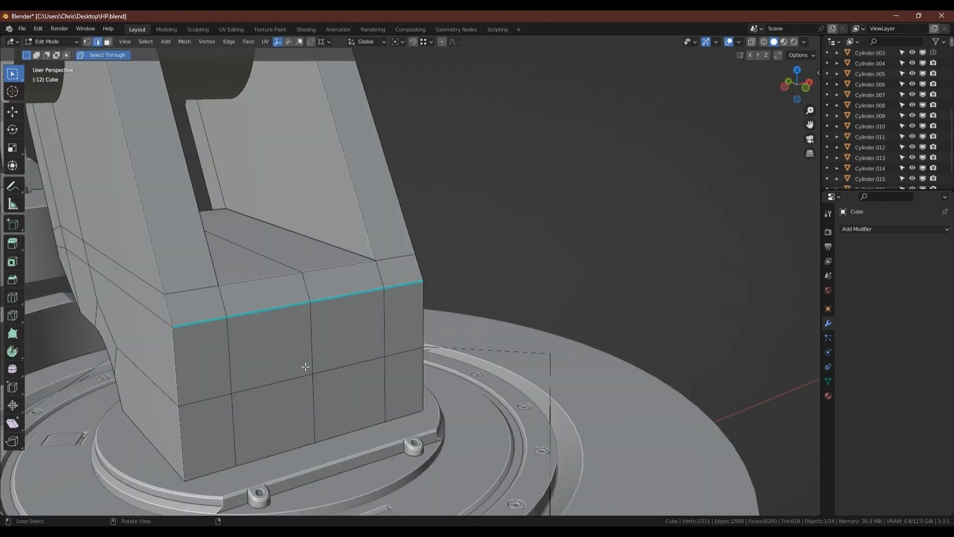
middle_click_drag(333, 366, 392, 324, "shift")
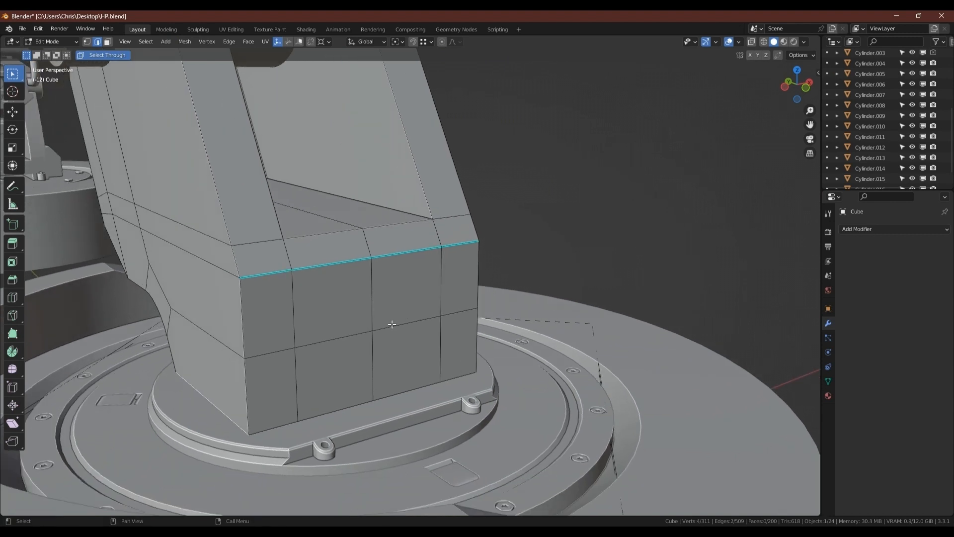
scroll(395, 323, "down", 3)
middle_click_drag(512, 348, 432, 368)
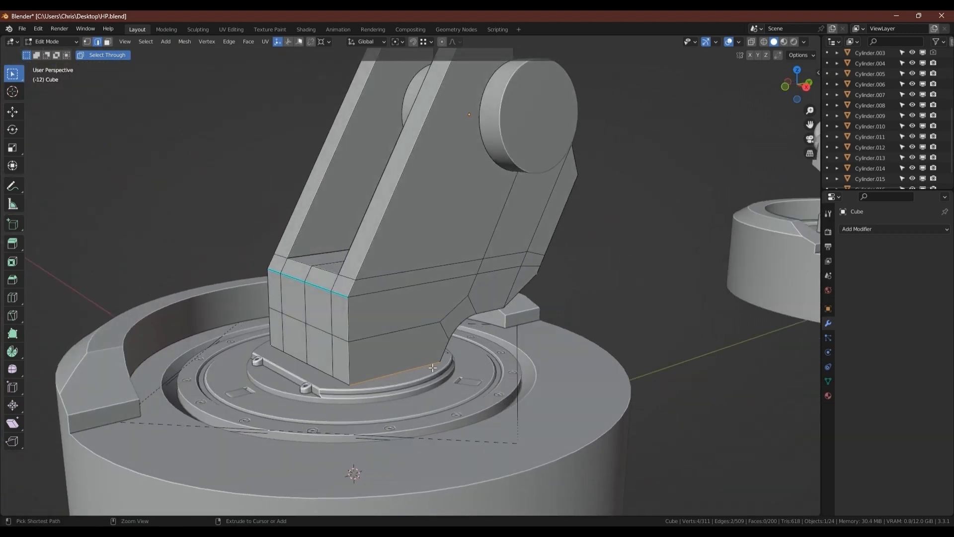
key("ctrl+b")
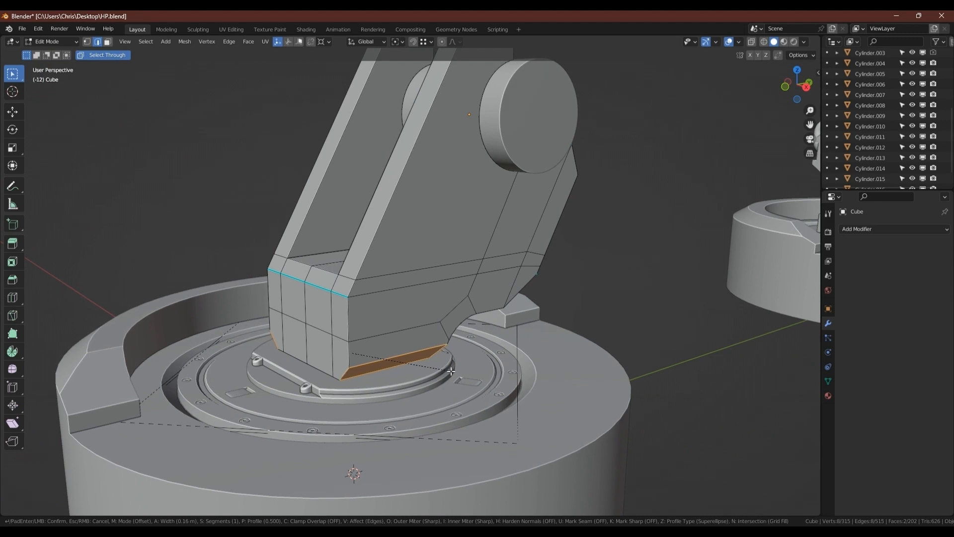
right_click(451, 371)
middle_click_drag(353, 371, 364, 392)
scroll(364, 392, "up", 1)
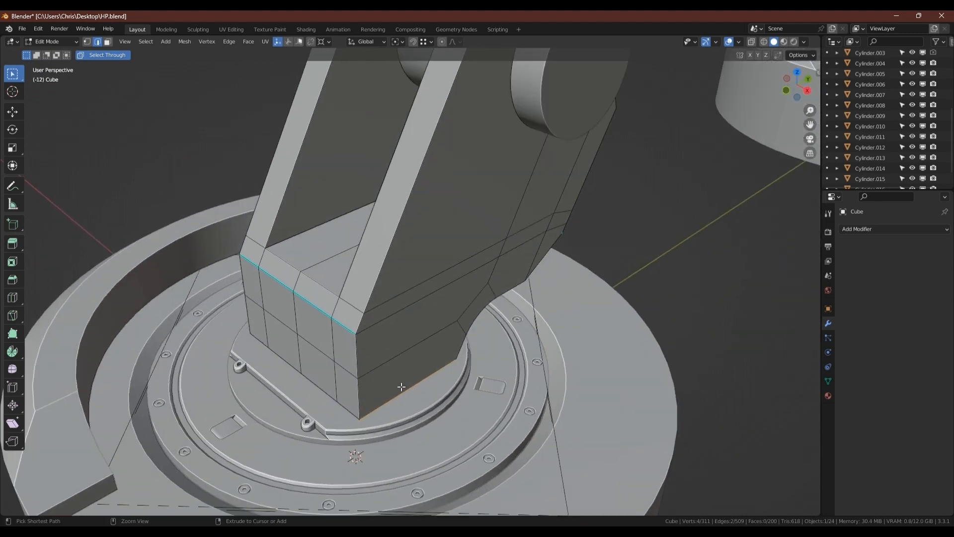
key("ctrl+b")
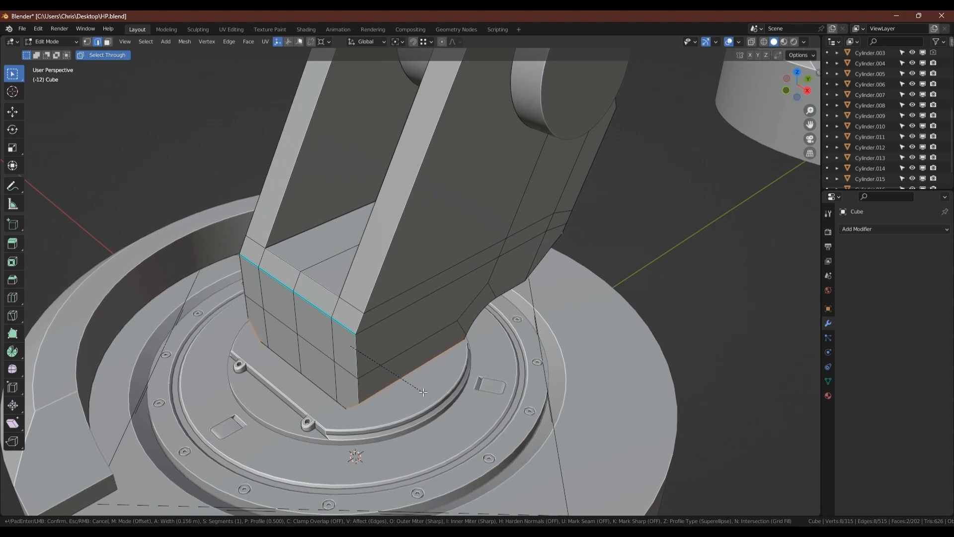
left_click(423, 393)
- Merge all of the bracket's vertices by distance with a 0.0001 m merge distance
scroll(422, 391, "down", 4)
middle_click_drag(418, 391, 309, 341)
key("Tab")
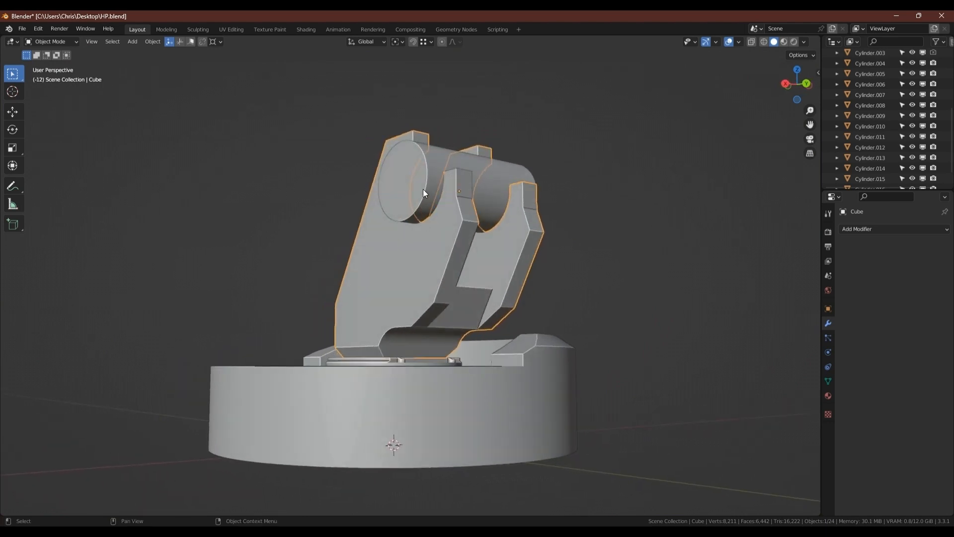
middle_click_drag(424, 193, 385, 354)
key("Tab")
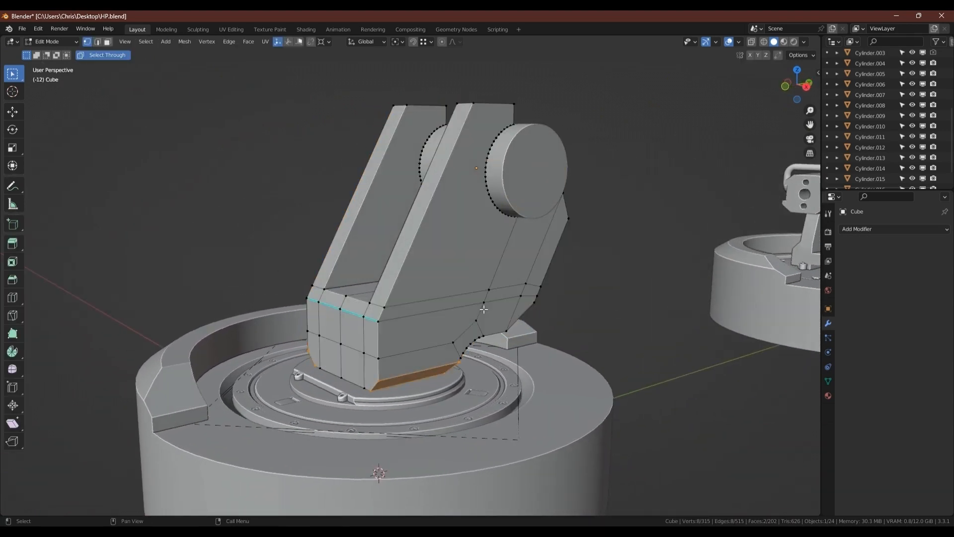
key("a")
key("m")
left_click(487, 304)
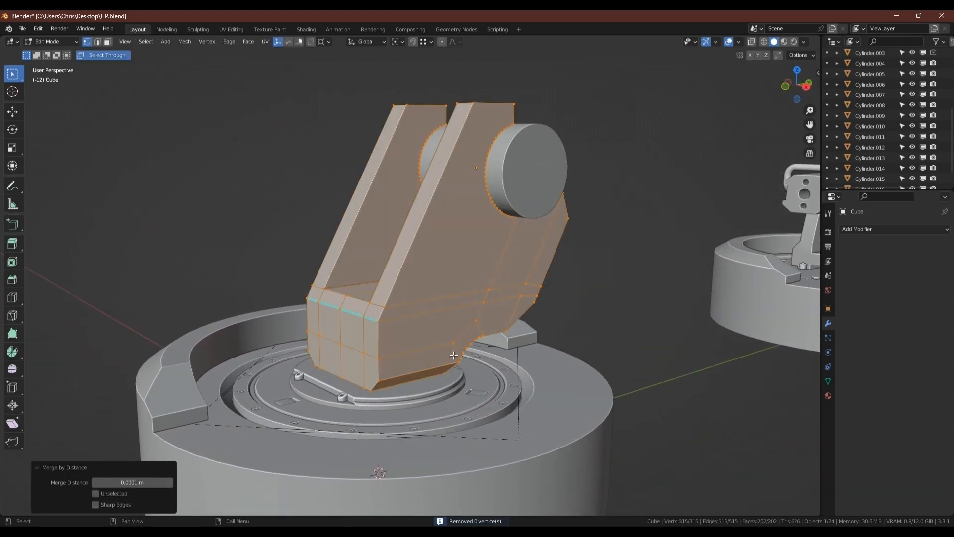
- Dissolve the foot's lower horizontal side edge, the diagonal edge above the rounded corner and the slanted edges up to the circular cutout
scroll(453, 356, "up", 3)
middle_click_drag(453, 355, 391, 316)
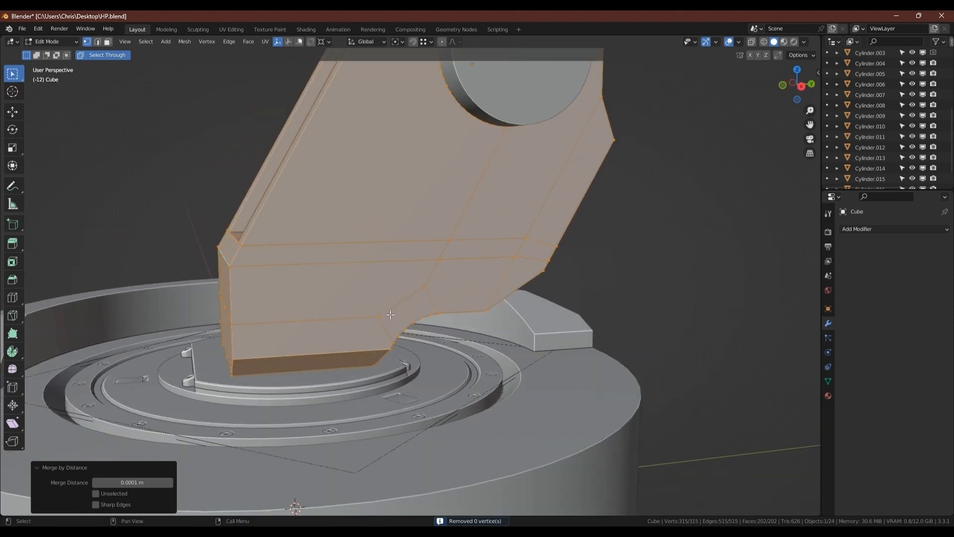
key("2")
left_click(396, 305, "alt")
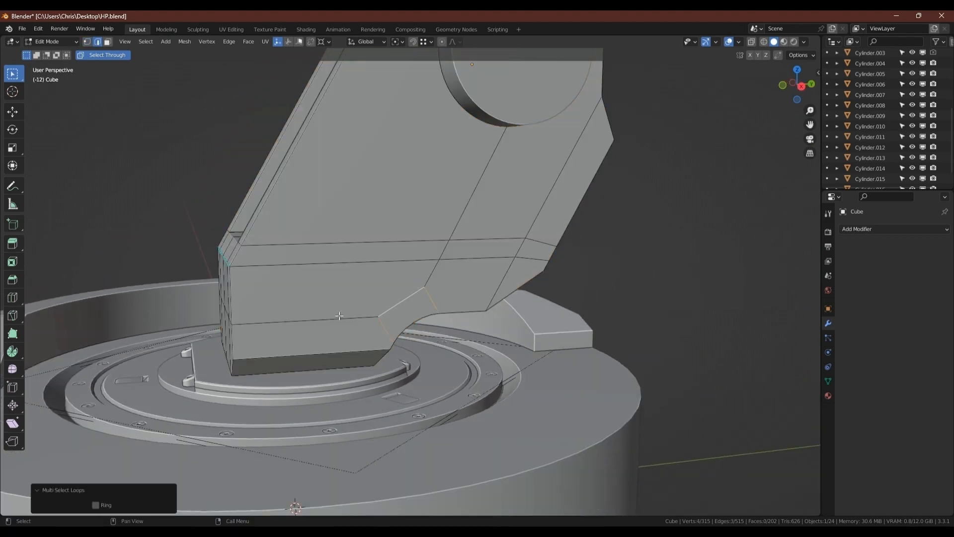
left_click(339, 315)
mouse_move(339, 316)
middle_mouse_down()
mouse_move(399, 312)
mouse_move(326, 311)
middle_mouse_up()
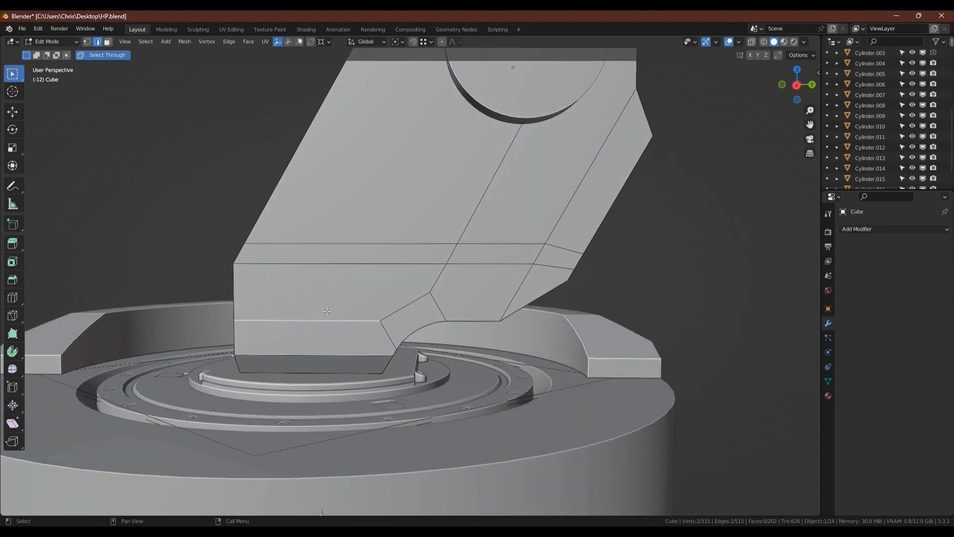
left_click(403, 308, "shift")
left_click(438, 277, "shift")
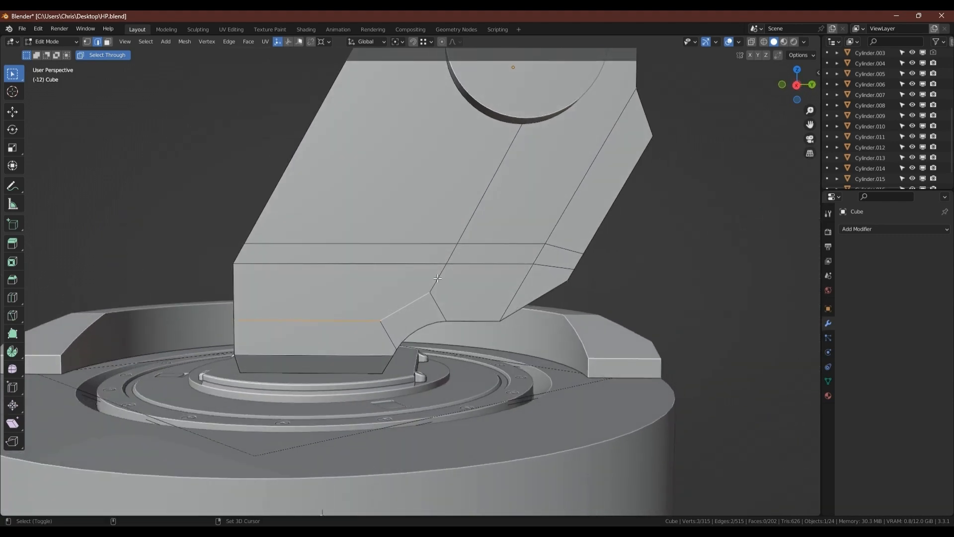
left_click(471, 215, "shift")
left_click(456, 246, "shift")
key("ctrl+x")
key("1")
- Knife-cut a straight horizontal edge across the side face from the foot's front edge vertex to the upper end of the rounded corner
scroll(406, 271, "down", 5)
middle_click_drag(407, 271, 378, 284)
scroll(340, 290, "up", 6)
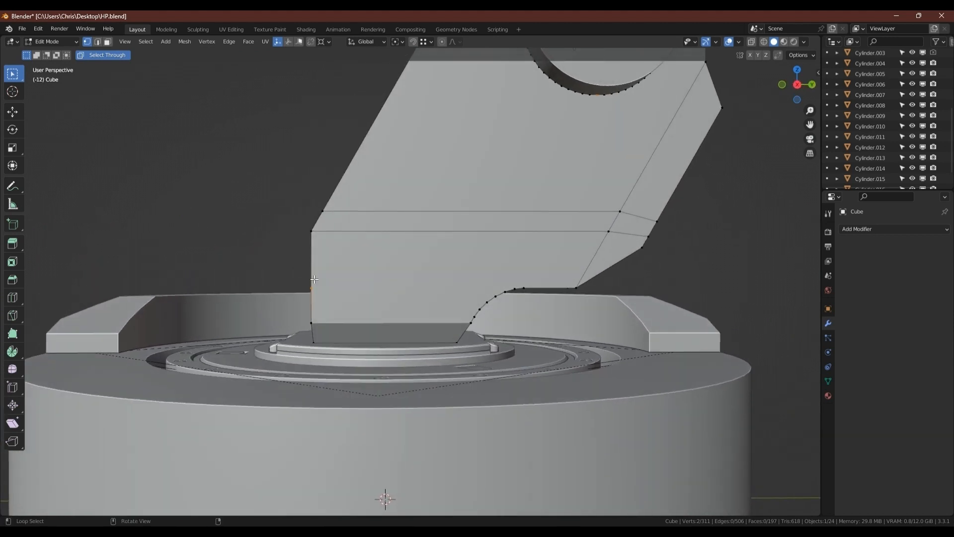
left_click(797, 86)
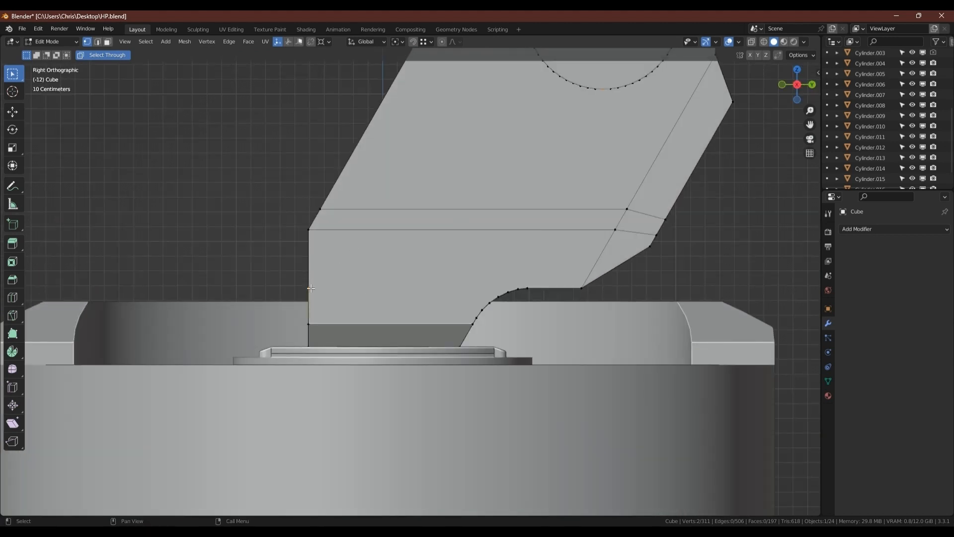
key("k")
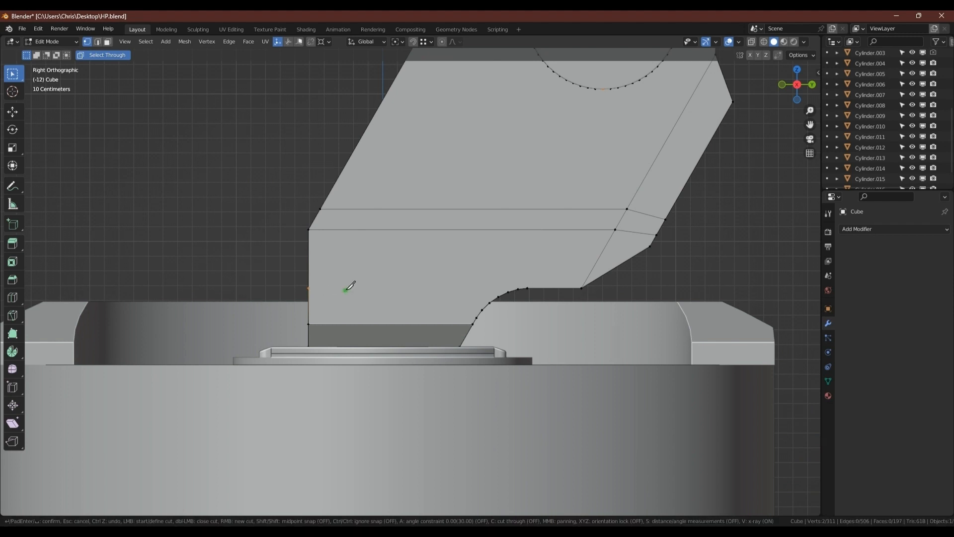
left_click(310, 288)
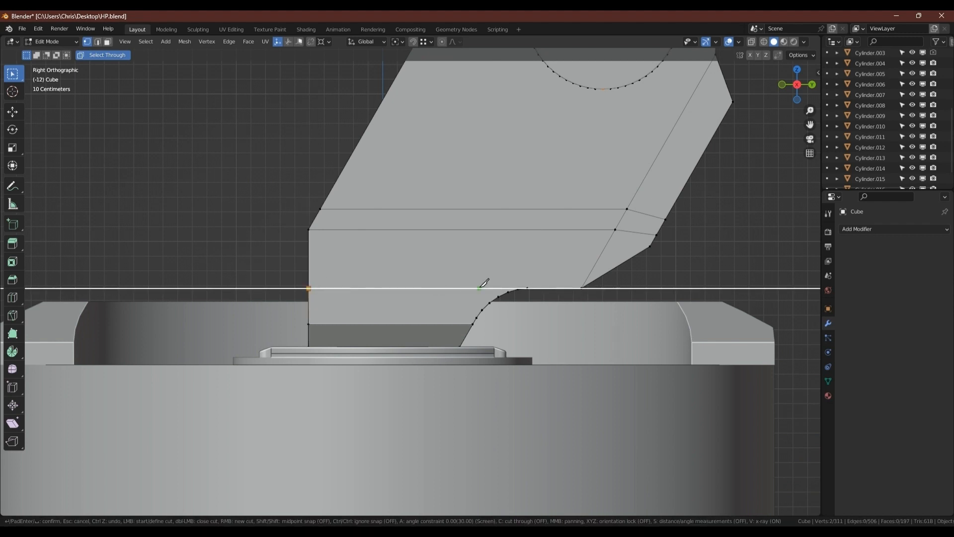
left_click(527, 288)
key("Return")
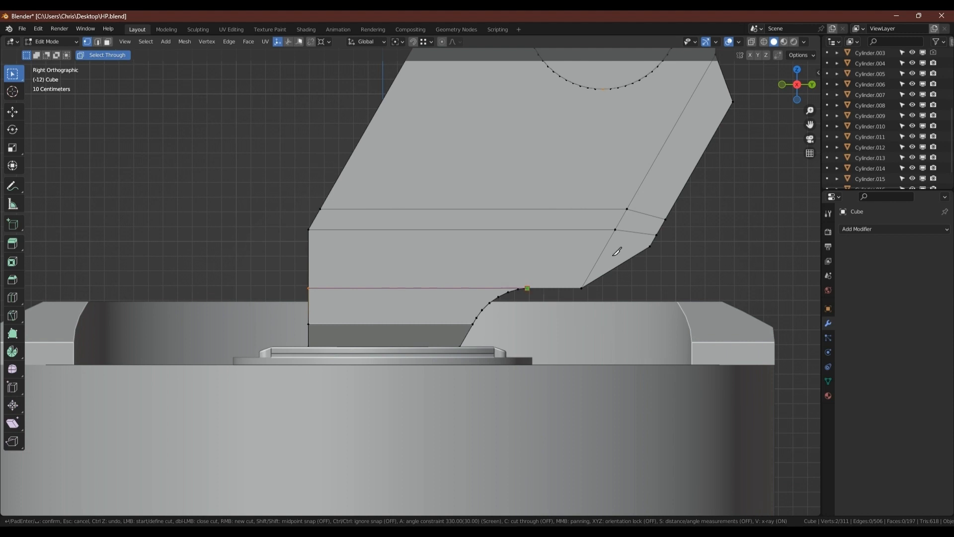
middle_click_drag(521, 255, 544, 171)
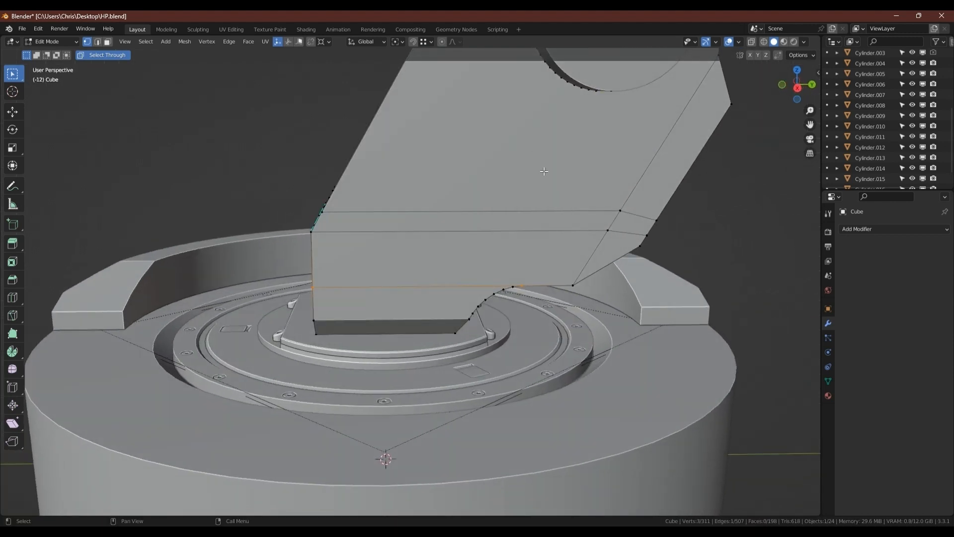
- Connect the lowest vertex of the circular cutout to the vertex where the rounded corner meets the bracket's underside
middle_click_drag(528, 279, 592, 111)
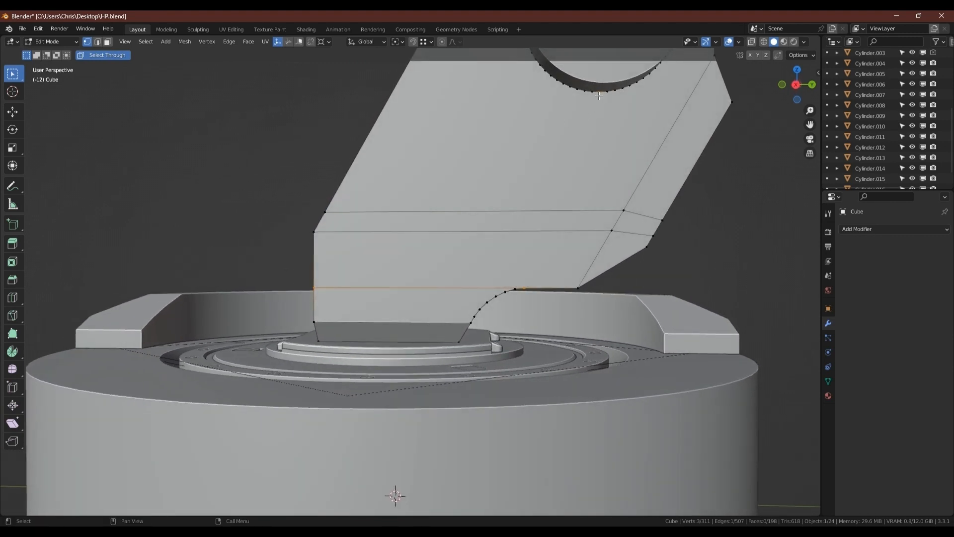
left_click(601, 95)
left_click(529, 285, "shift")
scroll(496, 290, "up", 6)
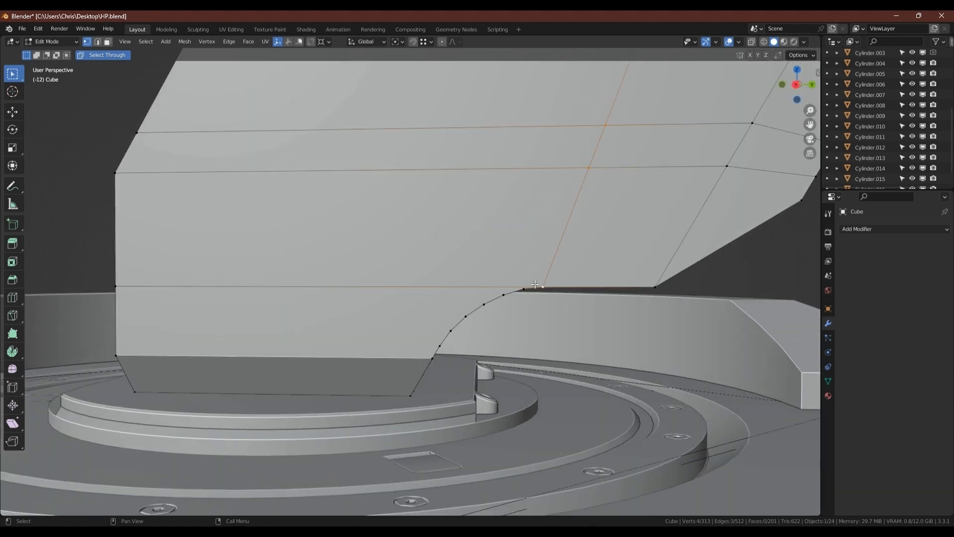
scroll(525, 262, "down", 5)
scroll(525, 262, "down", 3)
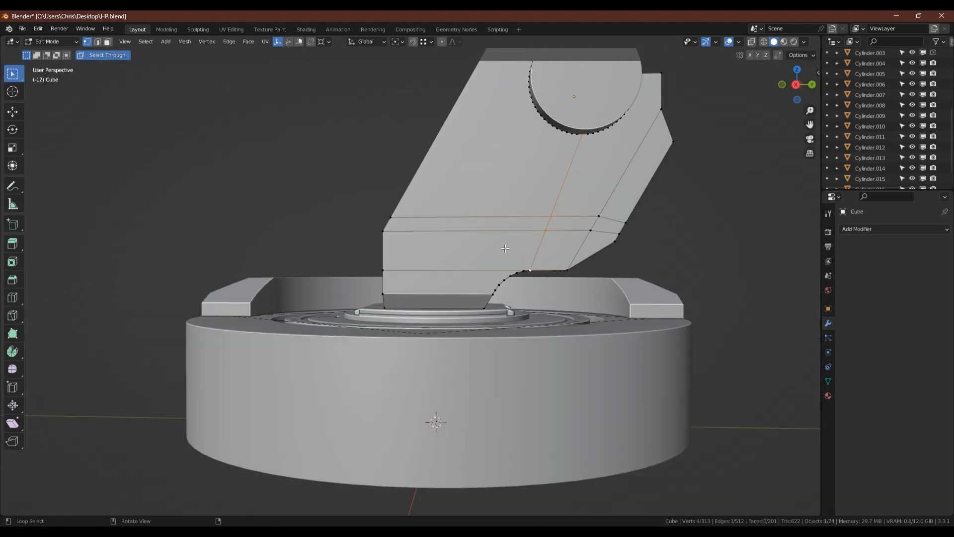
- Mirror the reworked side topology across X with X bisect enabled and apply the modifier
middle_click_drag(443, 243, 388, 236)
scroll(536, 268, "up", 6)
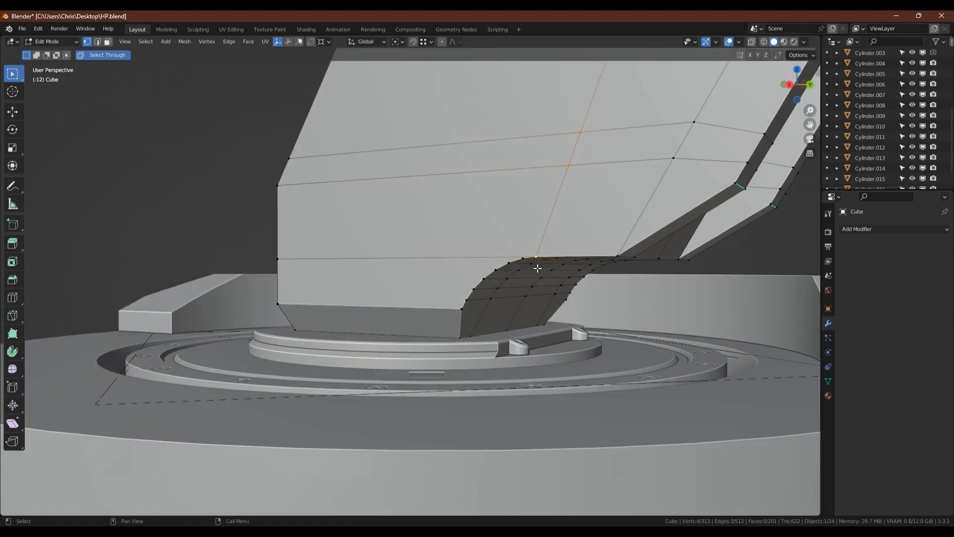
mouse_move(529, 273)
middle_mouse_down()
mouse_move(504, 263)
mouse_move(512, 264)
middle_mouse_up()
scroll(517, 266, "down", 4)
key("Tab")
key("q")
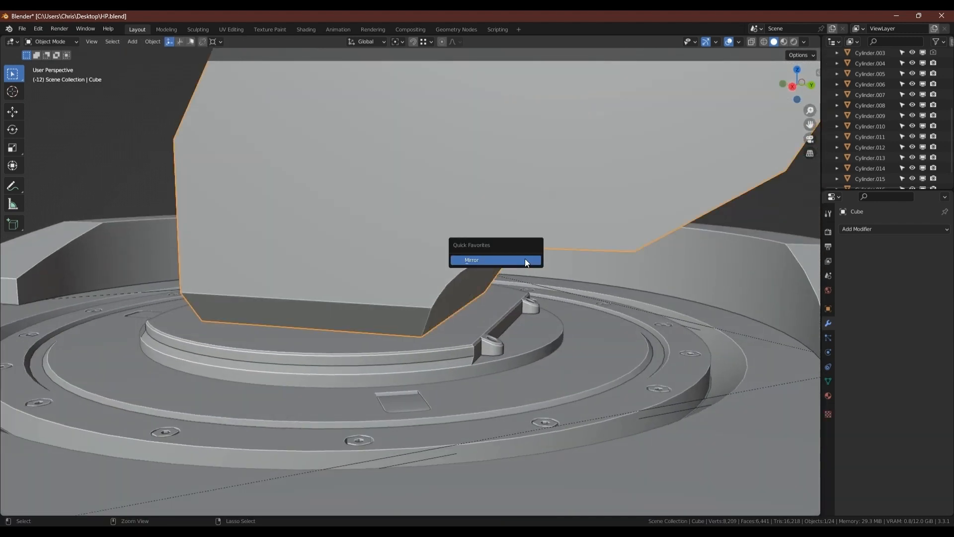
left_click(524, 259)
left_click(887, 272)
key("ctrl+a")
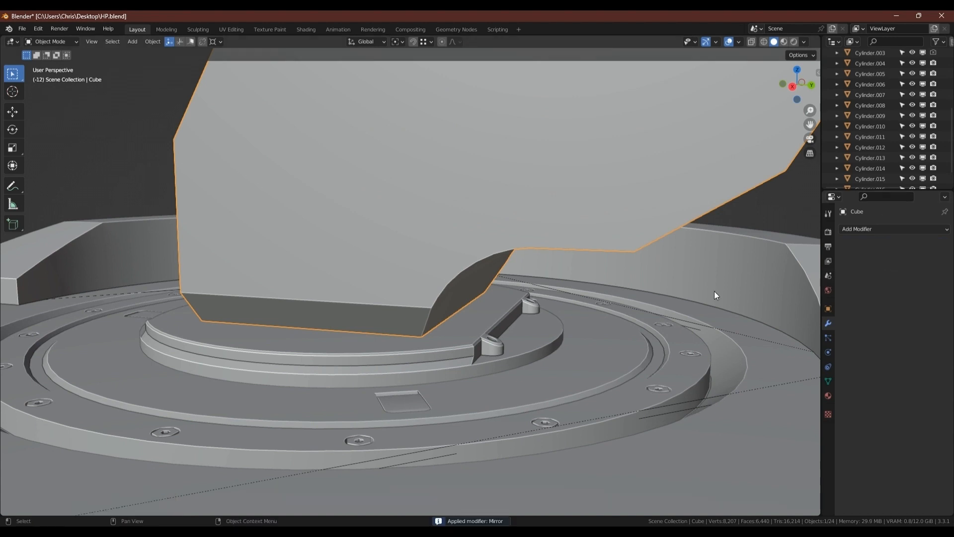
- Check the mirrored bracket from several sides and save the file
scroll(330, 296, "down", 4)
key("Tab")
middle_click_drag(329, 294, 431, 239)
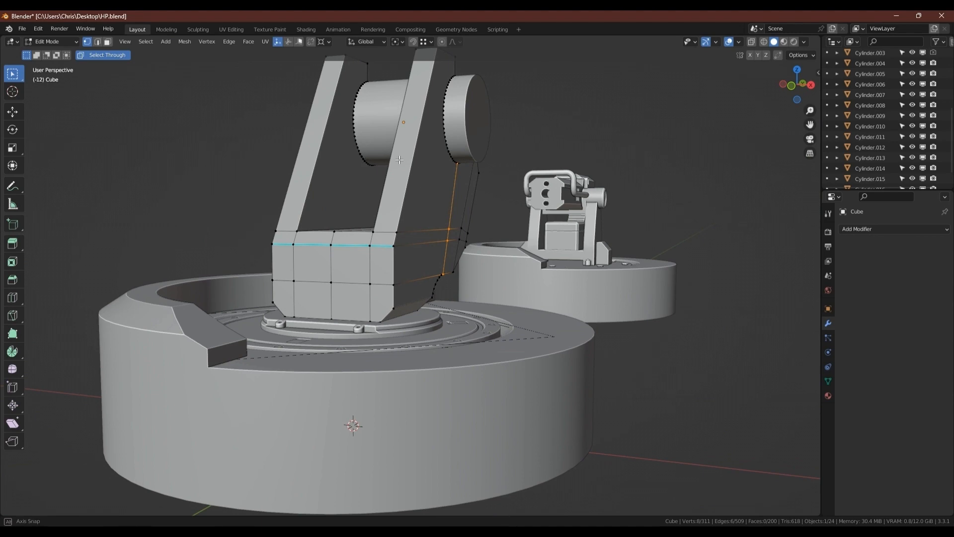
middle_click_drag(386, 159, 397, 171, "alt")
middle_click_drag(371, 226, 228, 213)
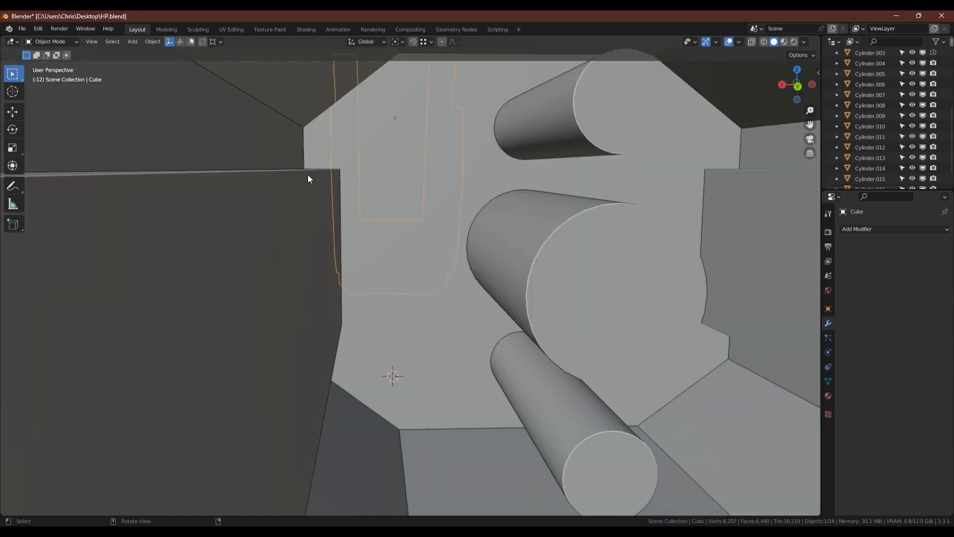
mouse_move(308, 175)
middle_mouse_down()
mouse_move(355, 195)
mouse_move(314, 177)
middle_mouse_up()
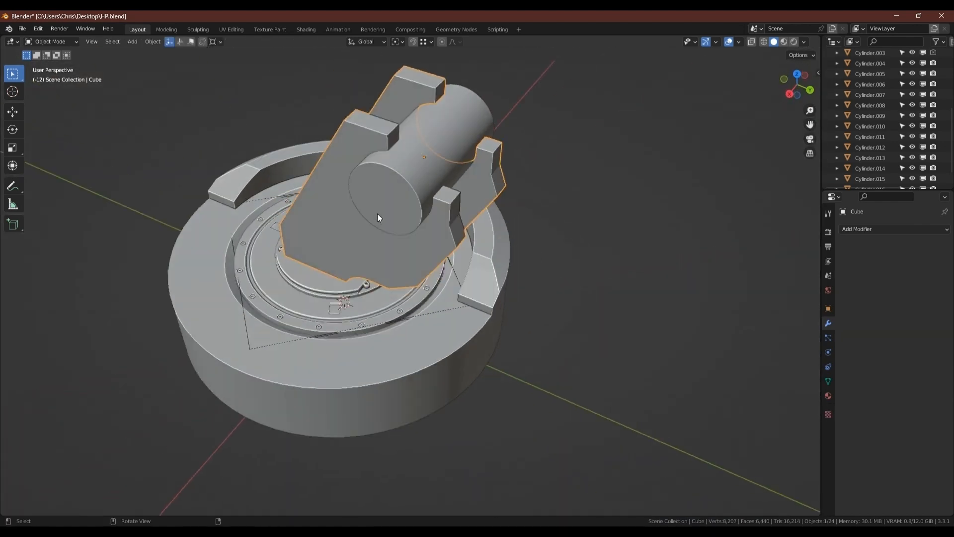
middle_click_drag(377, 213, 325, 216)
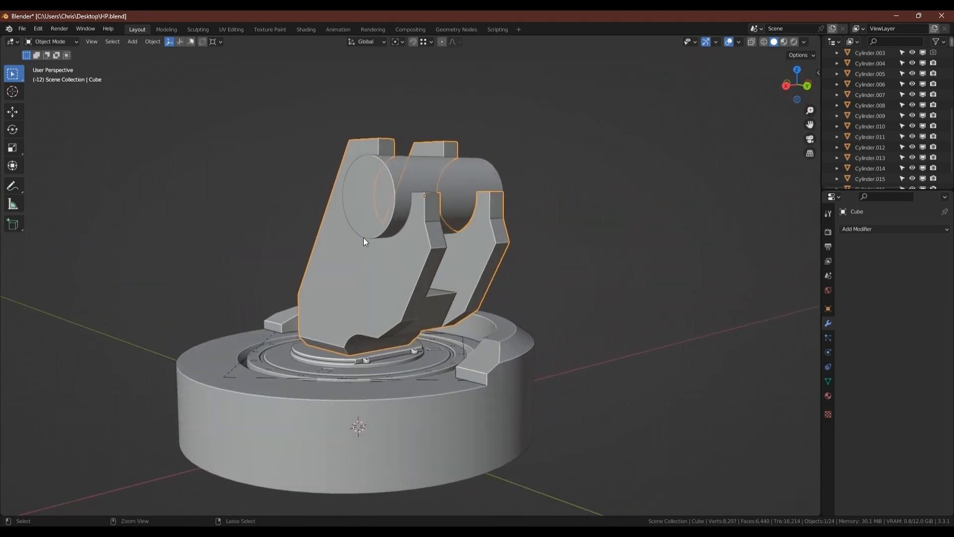
key("ctrl+s")
left_click(441, 243)
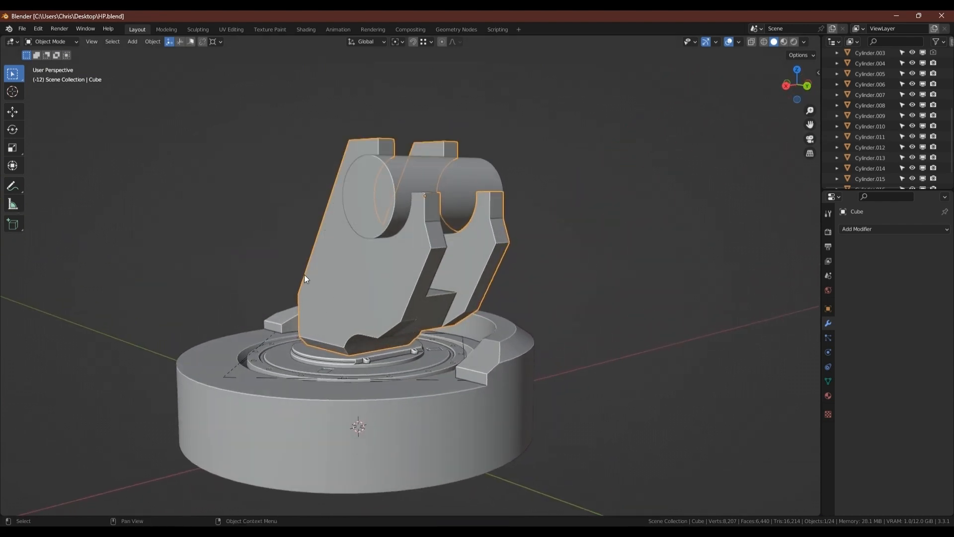
- Add a 2 m cube mesh at the origin and raise it about 1.68 m along Z to the bracket's lower block
middle_click_drag(281, 285, 332, 359)
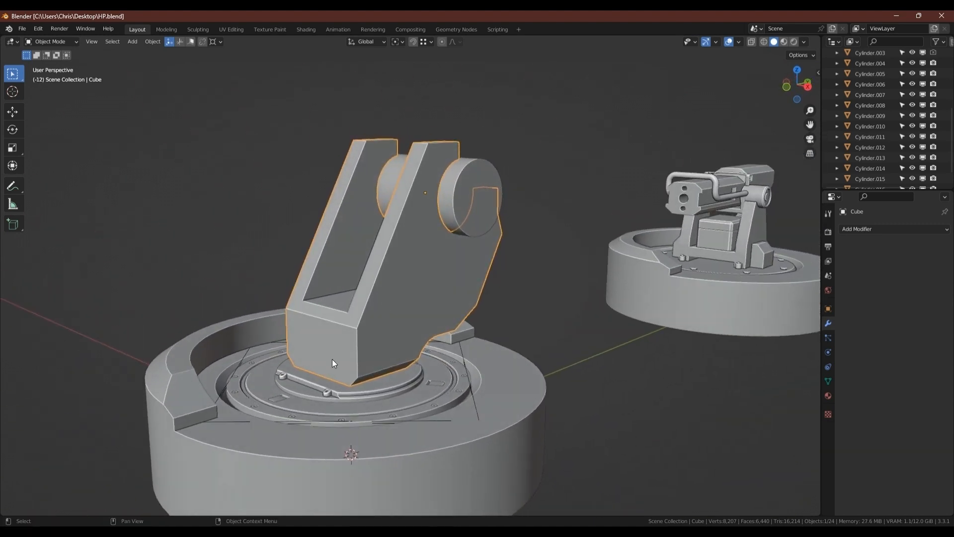
key("shift+a")
mouse_move(296, 303)
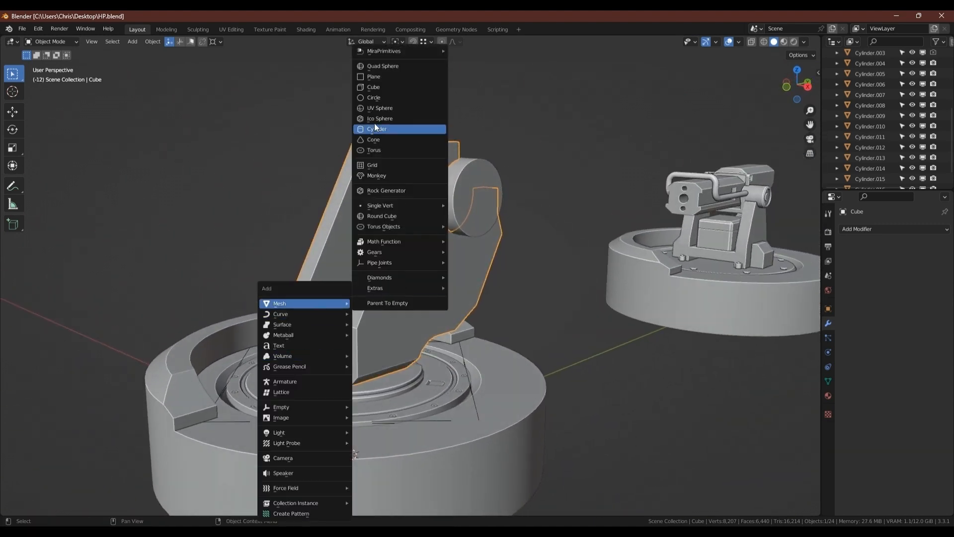
left_click(378, 88)
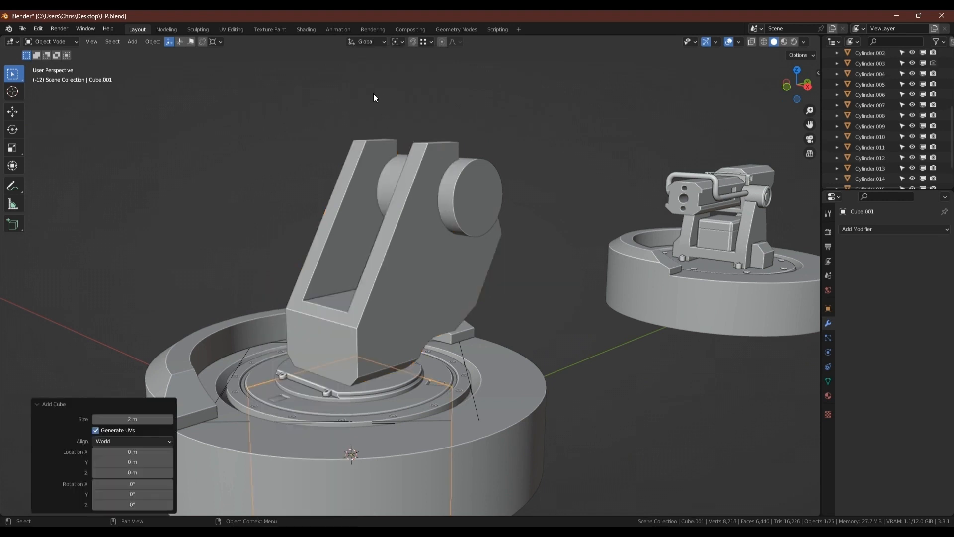
scroll(338, 370, "up", 2)
key("g")
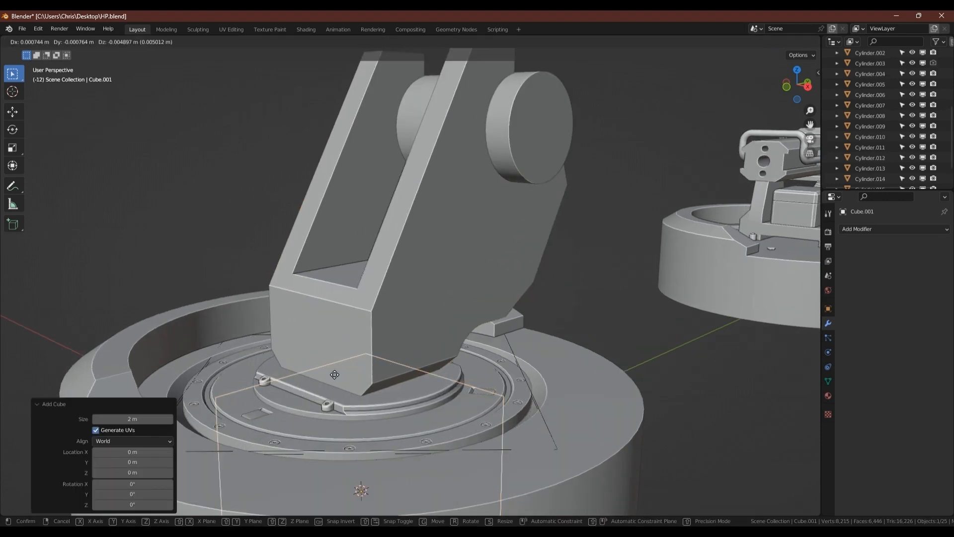
key("z")
left_click(354, 325)
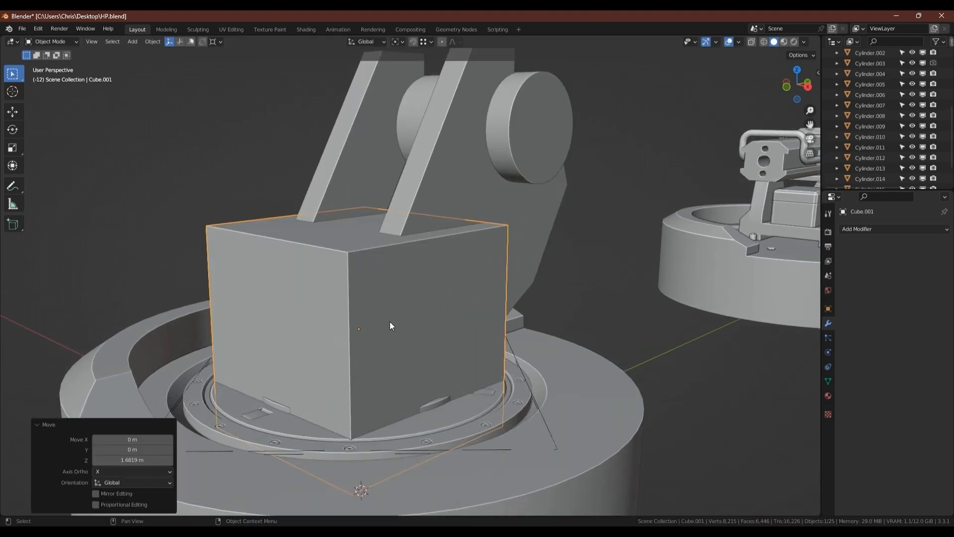
- Move the cube along Y in front of the bracket's foot and scale its mesh uniformly to about 0.139
key("g")
key("y")
left_click(333, 344)
key("Tab")
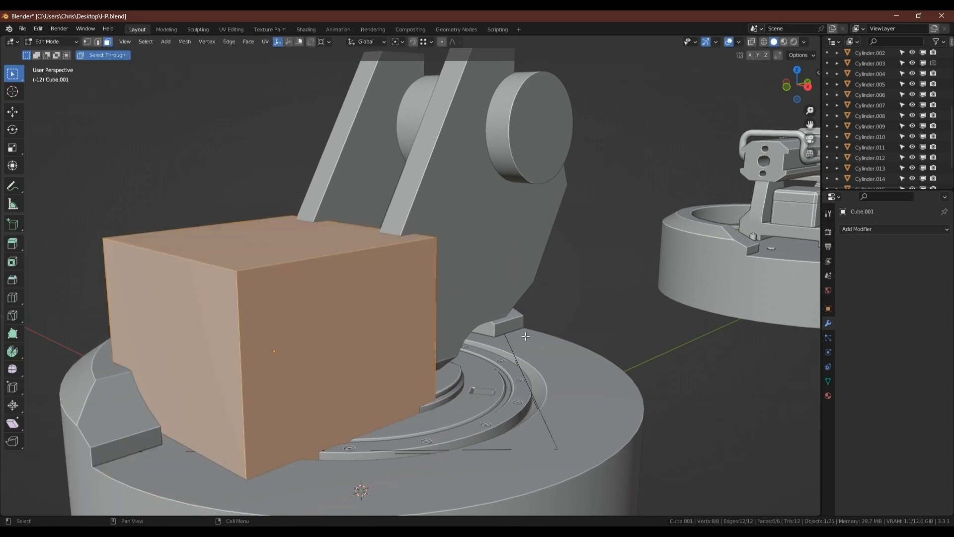
key("s")
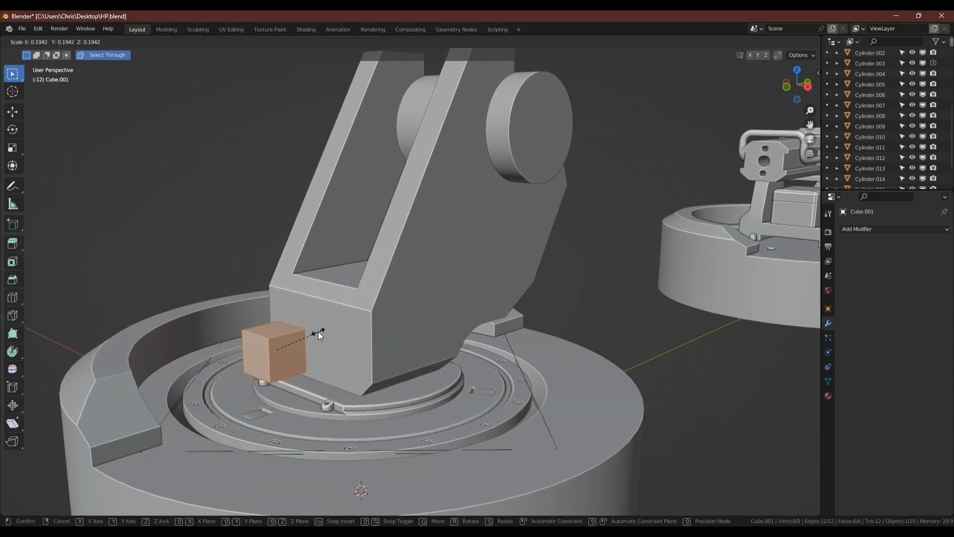
left_click(306, 338)
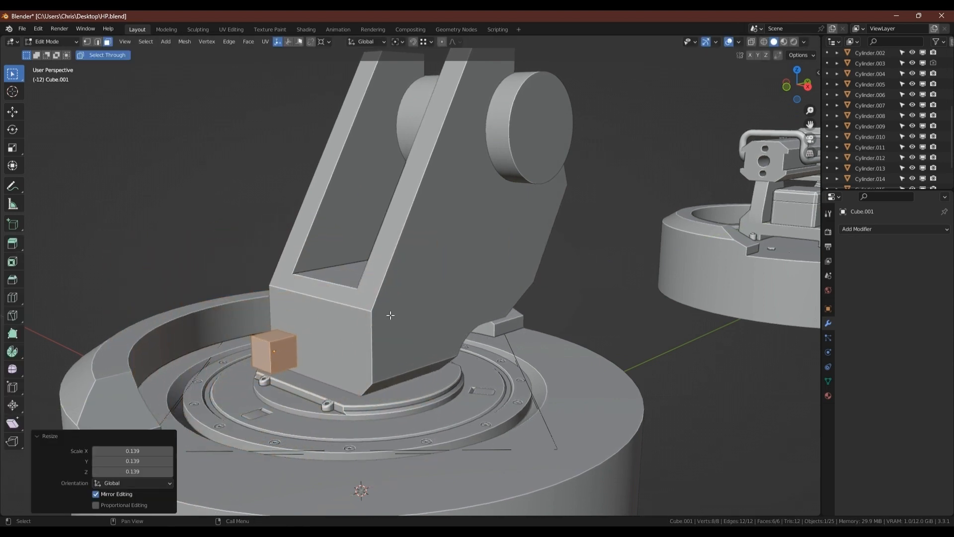
- In front view, scale the cube's mesh by about 3.17 along X and about 1.55 along Z to form a wide box
left_click(787, 88)
scroll(273, 360, "up", 2)
key("shift+z")
middle_click_drag(278, 349, 325, 294, "shift")
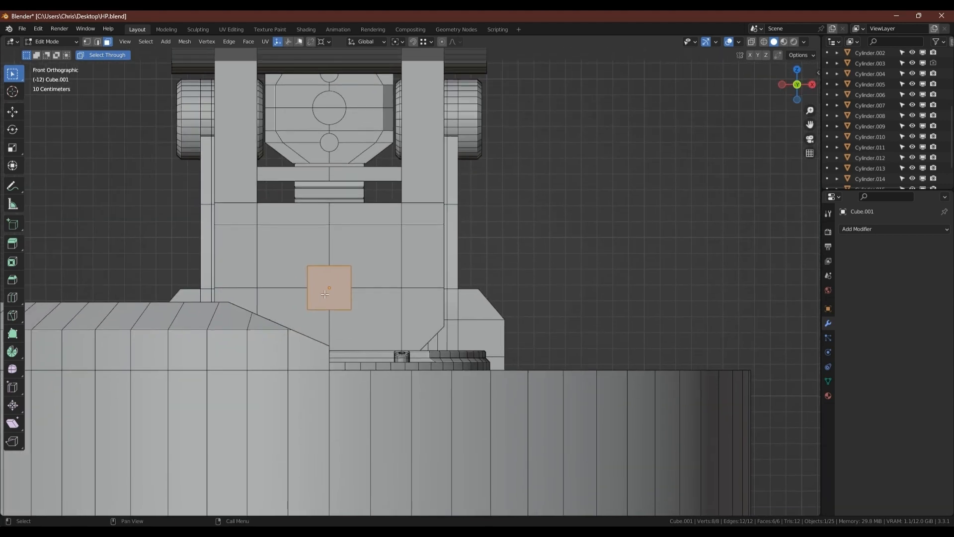
key("s")
key("x")
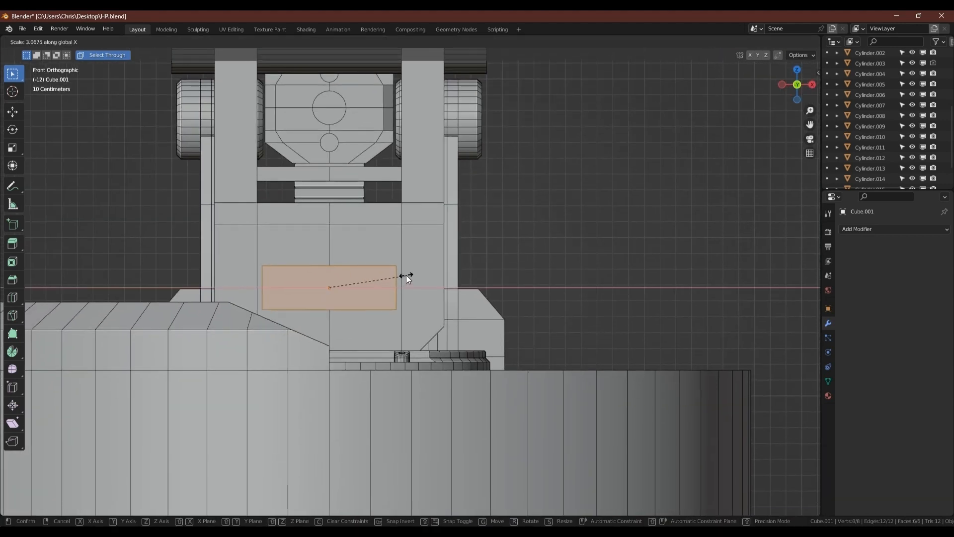
left_click(407, 273)
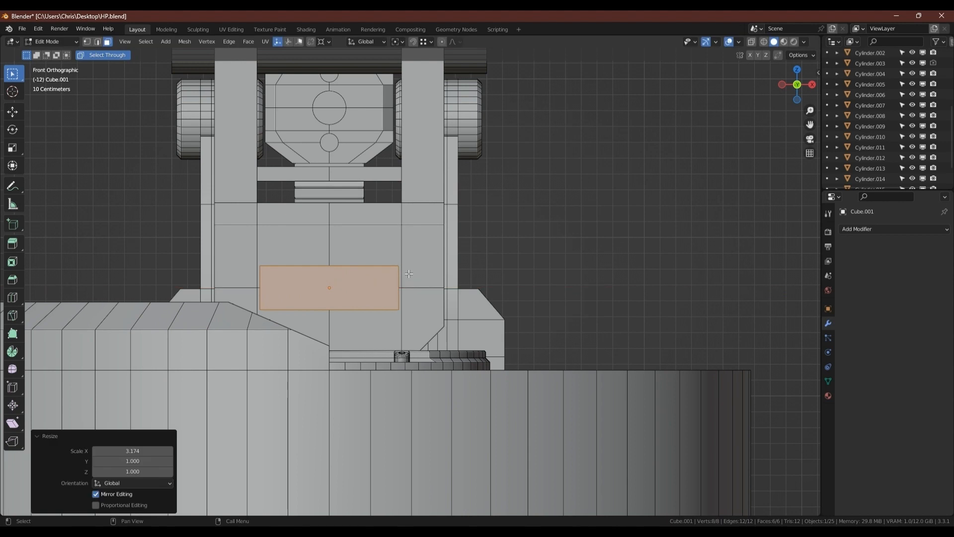
key("s")
key("z")
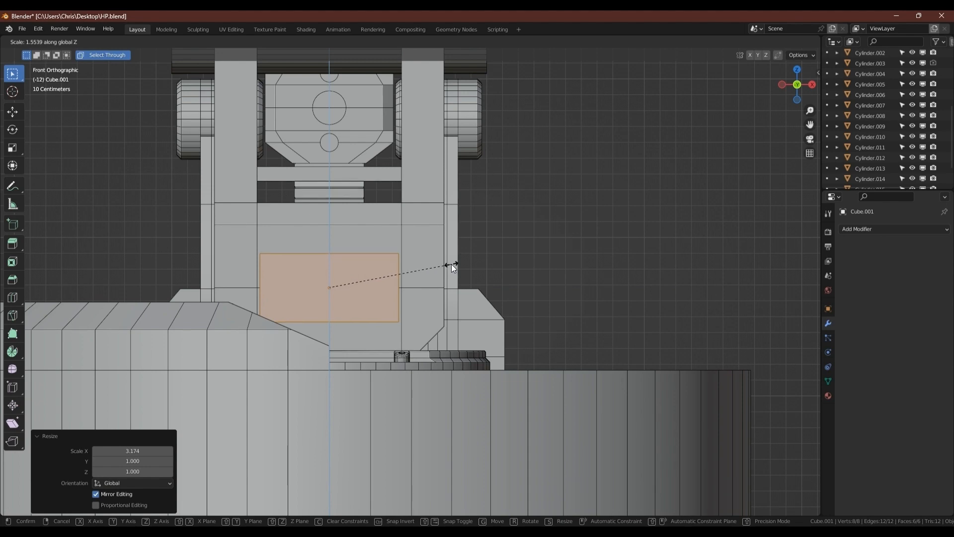
left_click(451, 264)
- Set up the box as a Brush Boolean Difference cutter on the support bracket
middle_click_drag(381, 266, 348, 277)
scroll(380, 277, "up", 2)
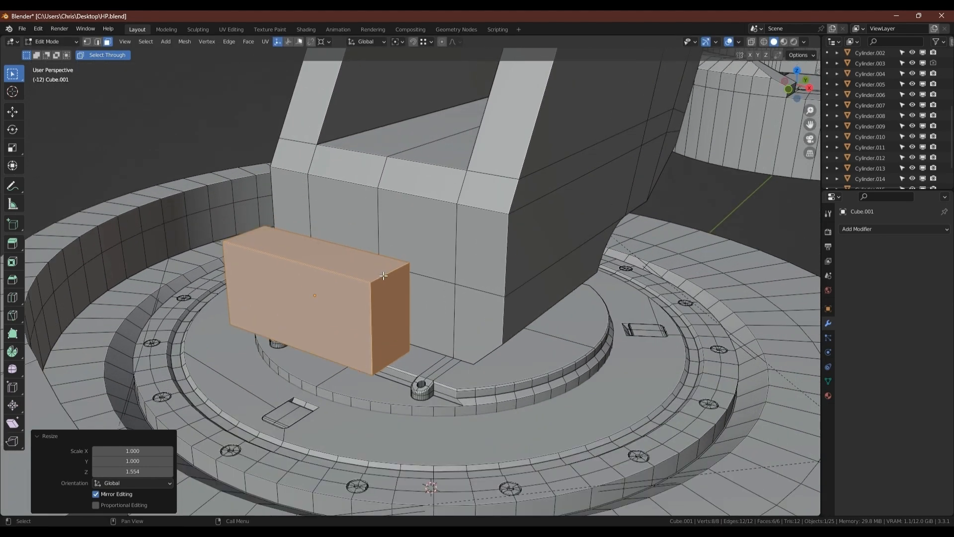
key("2")
left_click(383, 275, "alt")
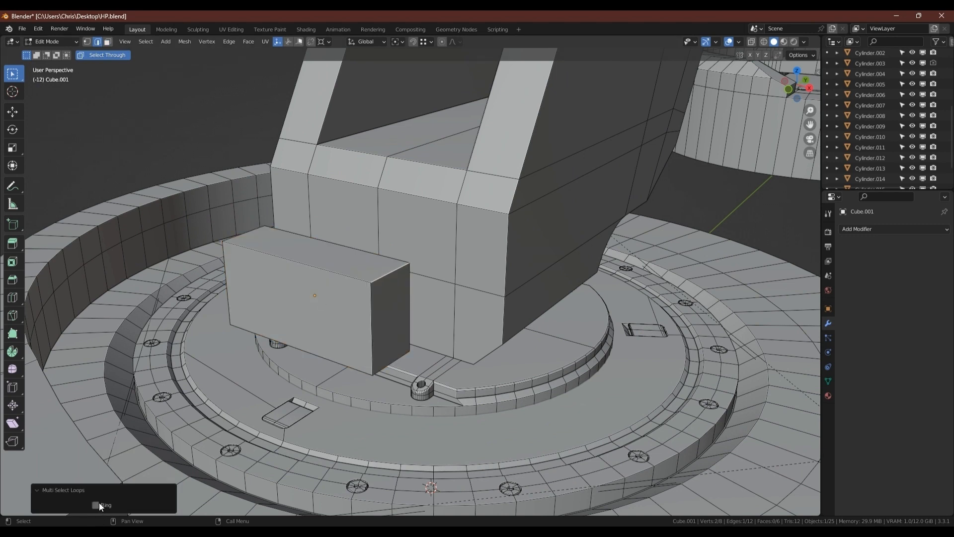
key("Tab")
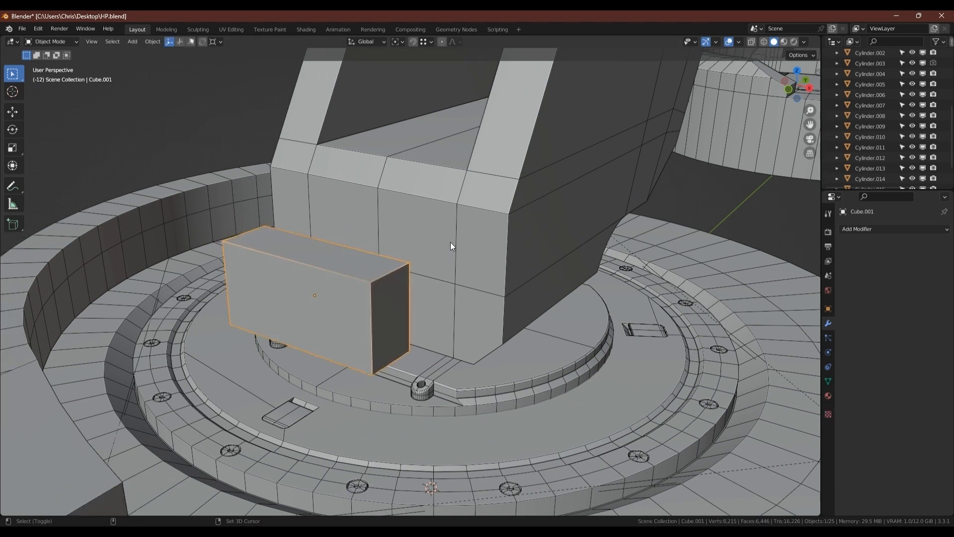
left_click(451, 242, "shift")
key("shift+ctrl+b")
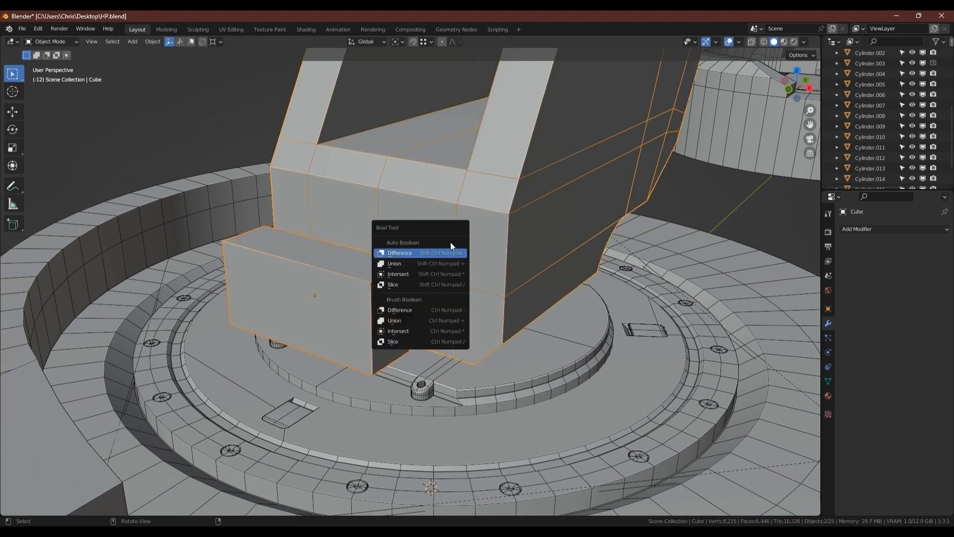
left_click(403, 308)
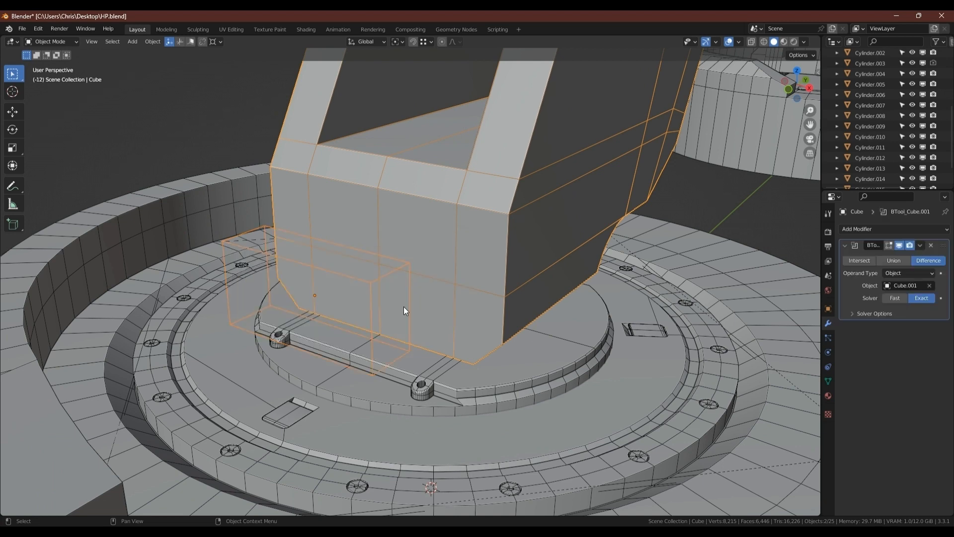
- Move the box cutter about 0.42 m along Y into the bracket's front face and fine-tune its depth along Y
left_click(371, 284)
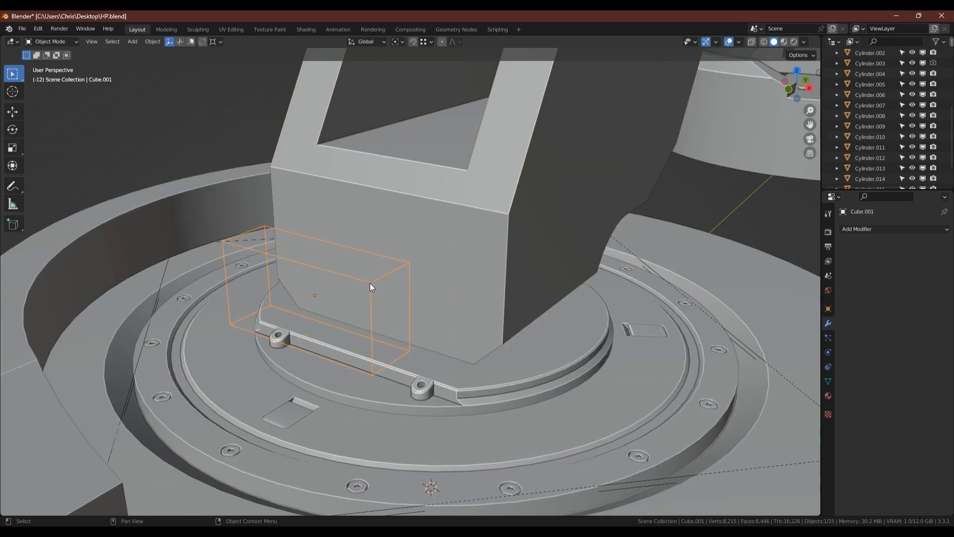
key("g")
key("y")
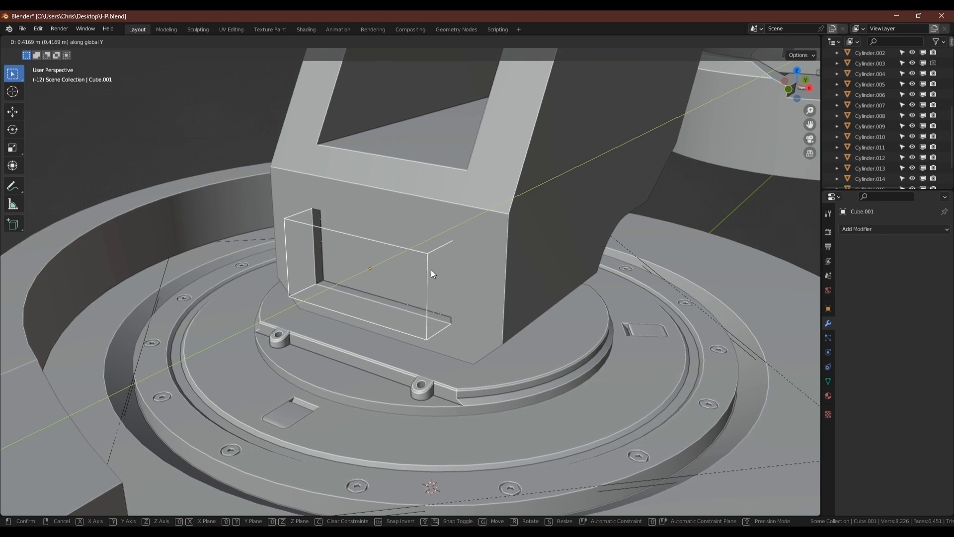
left_click(431, 269)
scroll(397, 263, "up", 4)
middle_click_drag(406, 259, 363, 258)
scroll(362, 257, "up", 2)
key("g")
key("y")
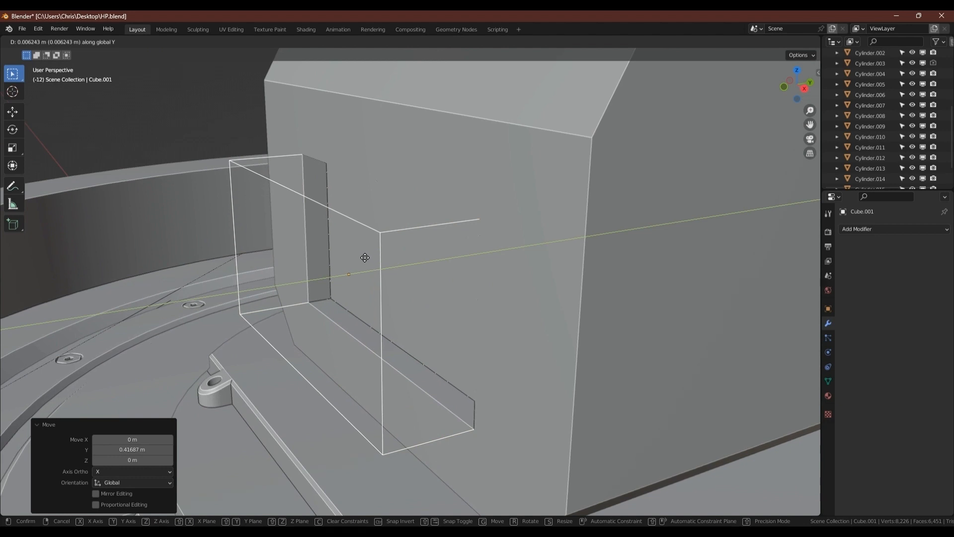
left_click(367, 257)
middle_click_drag(348, 275, 351, 314)
scroll(376, 276, "down", 2)
- Select the cutter's ring of four depth edges and bevel them about 0.044 m with one segment
key("Tab")
left_click(436, 286)
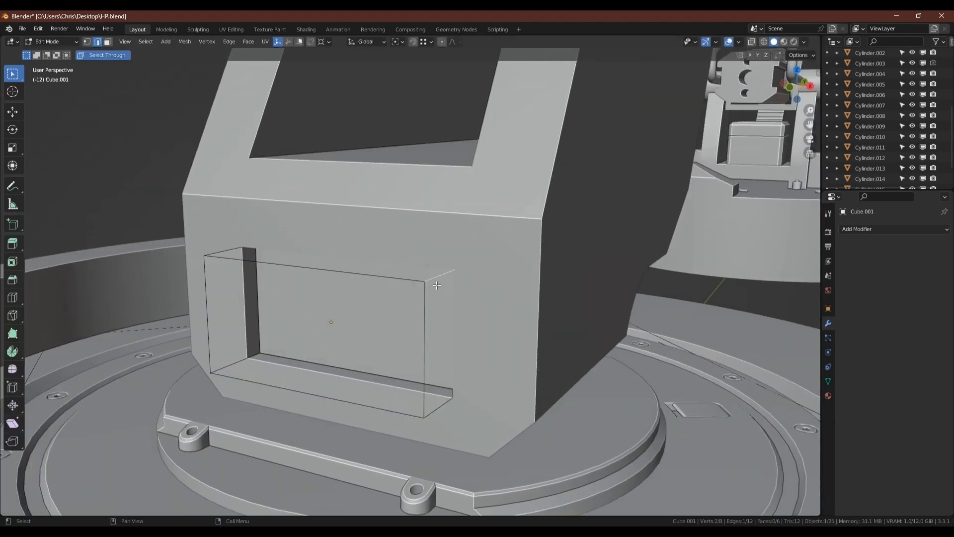
double_click(435, 276)
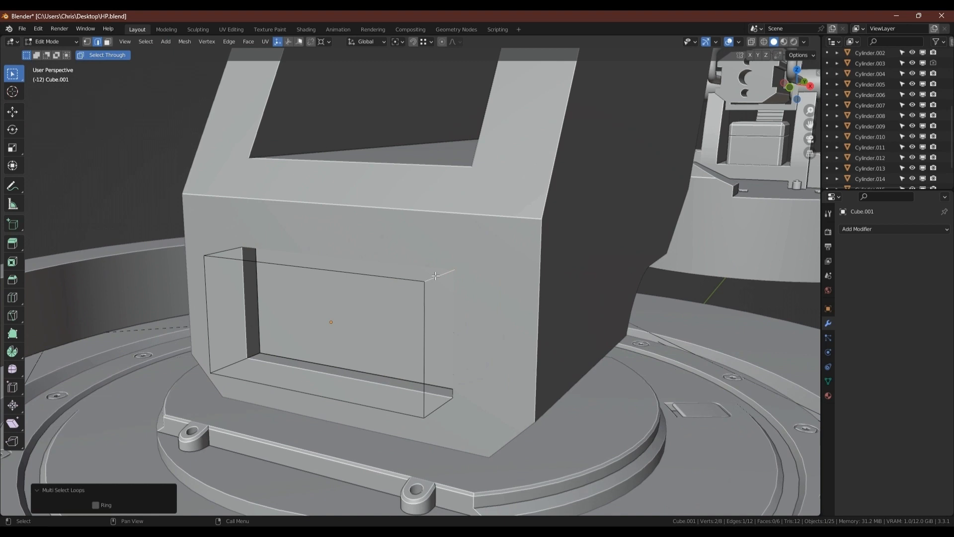
left_click(96, 505)
key("ctrl+b")
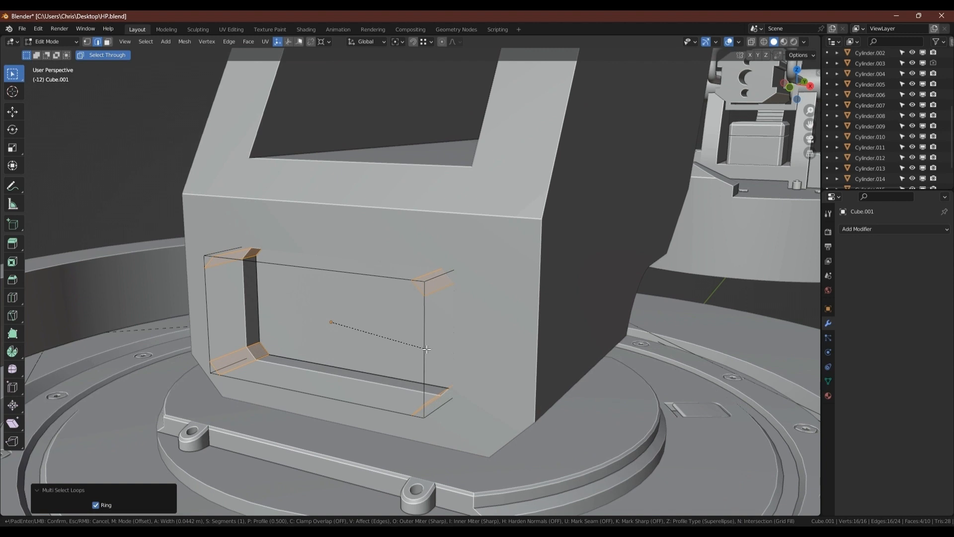
left_click(427, 349)
key("Tab")
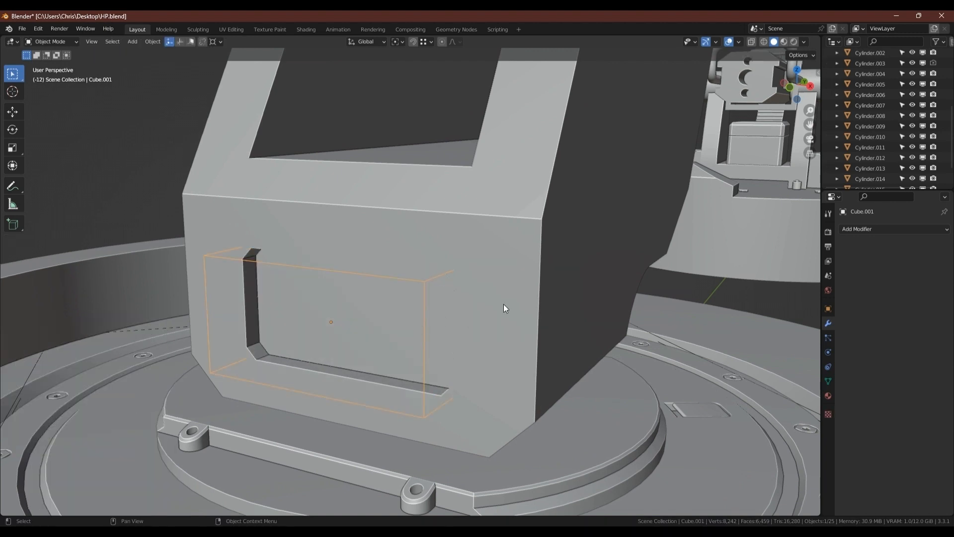
- Add a Solidify modifier to the cutter with a thickness of 0.005 m to cut a thin panel outline
left_click(862, 230)
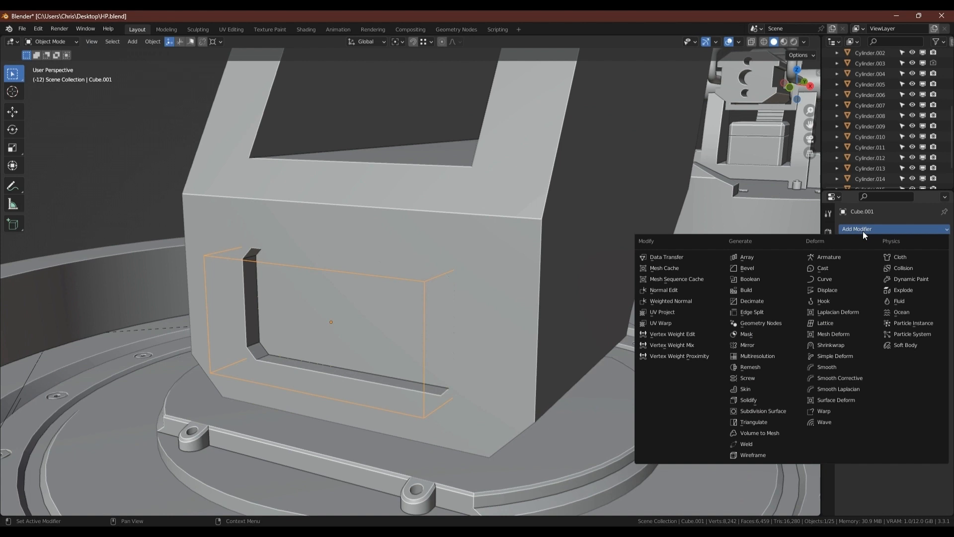
left_click(746, 398)
left_click_drag(907, 273, 905, 273)
middle_click_drag(315, 301, 352, 295)
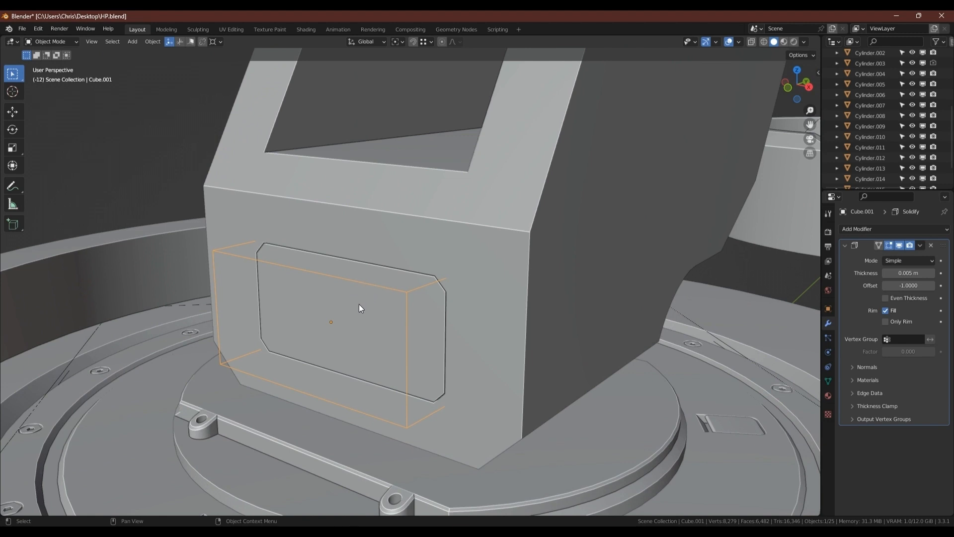
- Apply all Bool Tool booleans on the support bracket
left_click(525, 283)
key("shift+ctrl+b")
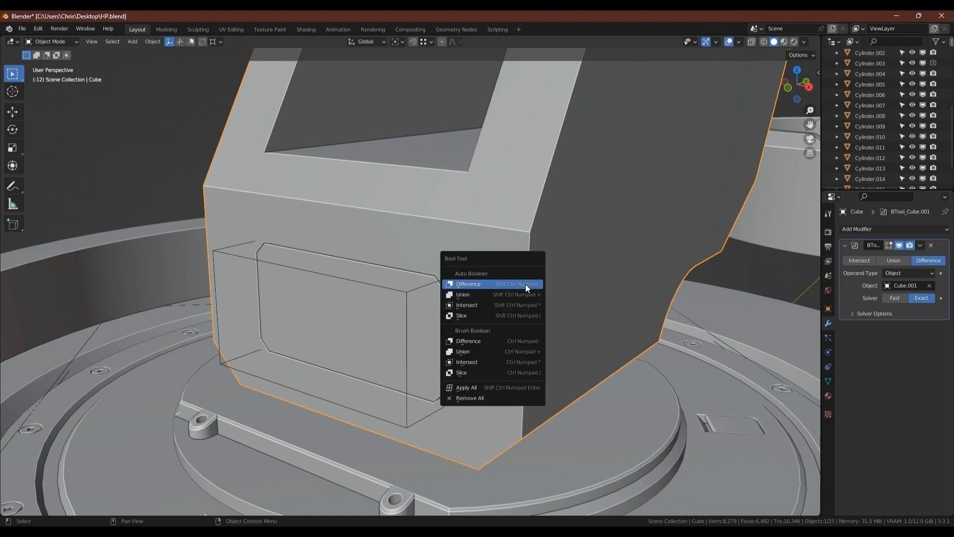
left_click(466, 385)
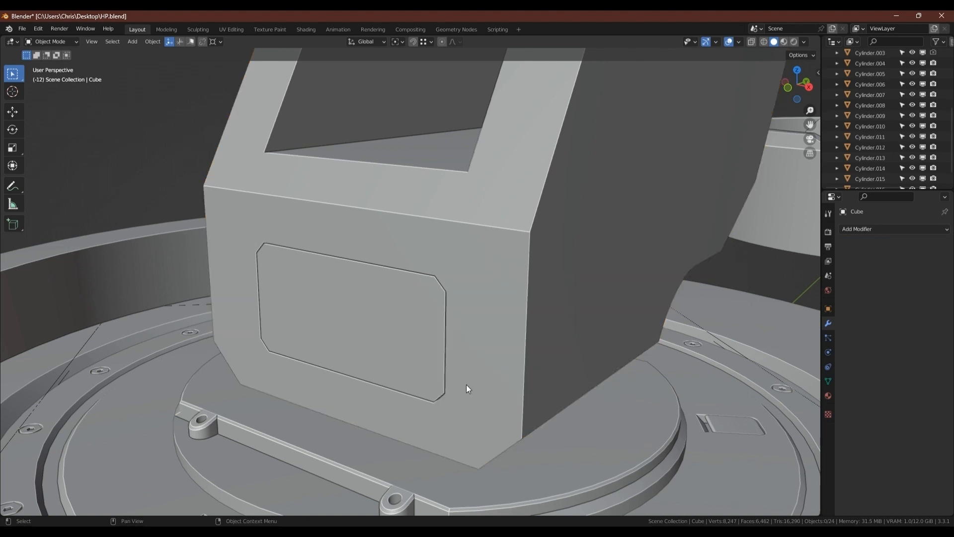
- Select the cut-out front panel's linked geometry, separate it from the bracket as its own object, and select that object
left_click(400, 319)
key("Tab")
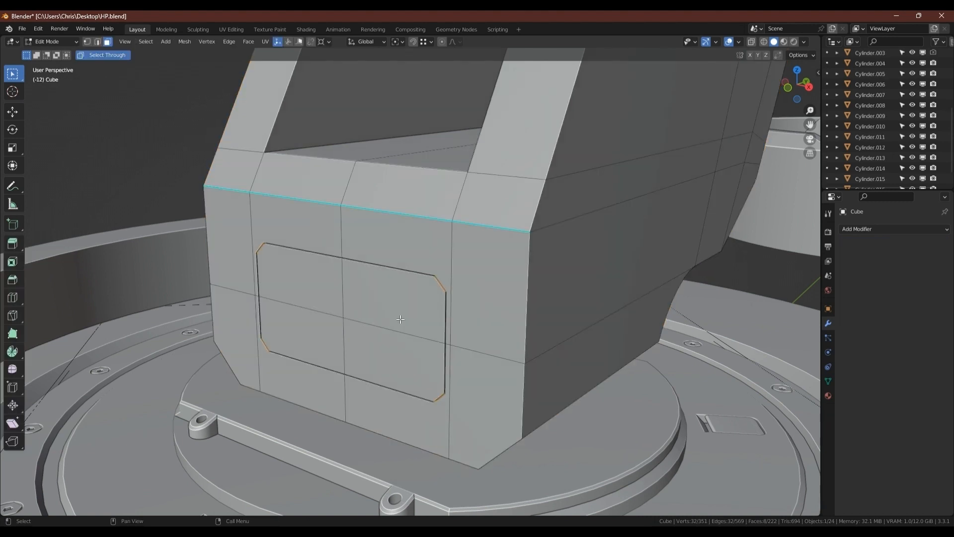
left_click(401, 319)
key("ctrl+l")
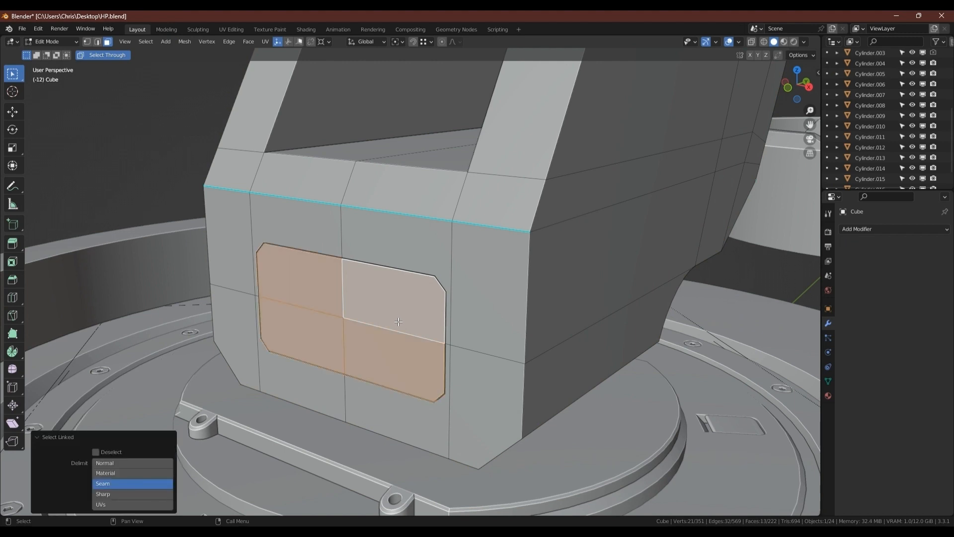
key("p")
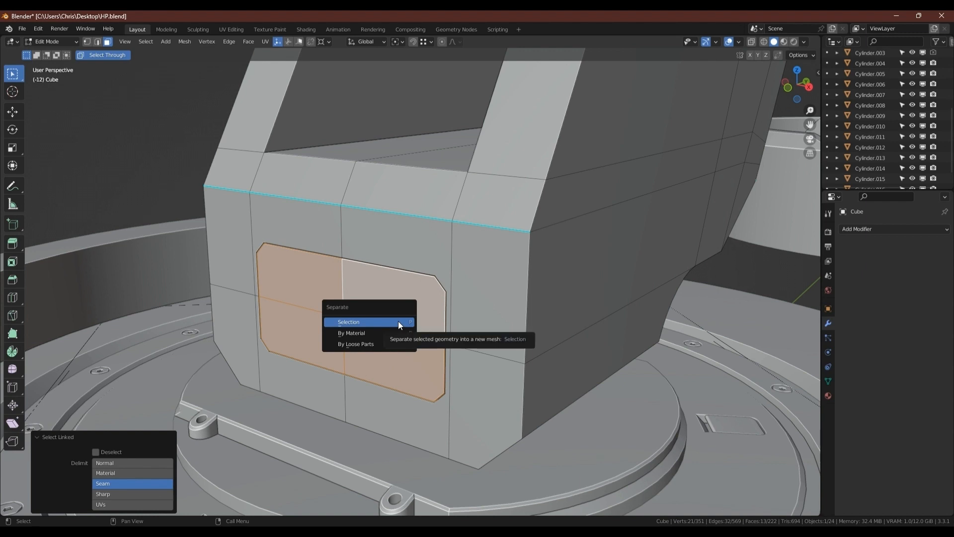
left_click(398, 321)
key("Tab")
left_click(390, 323)
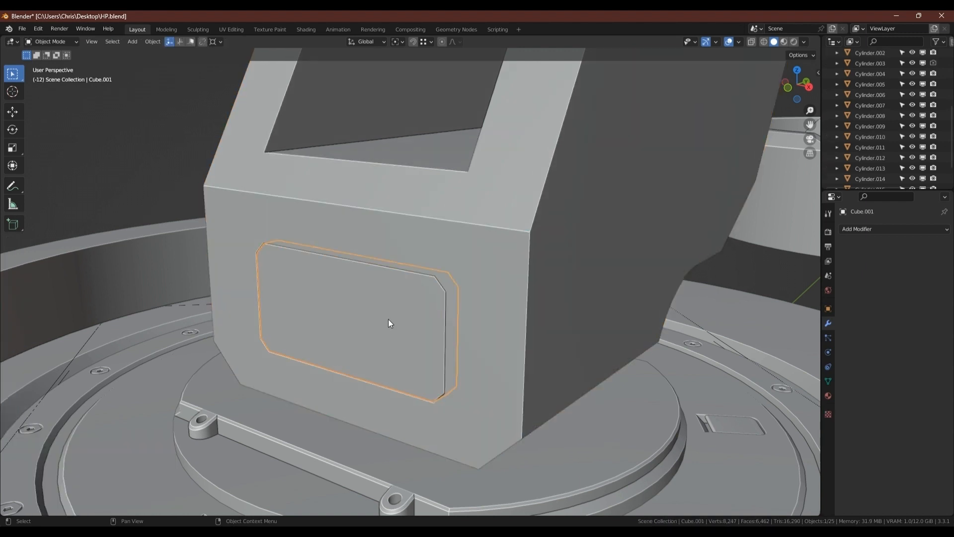
- Isolate the separated front panel, centre its origin on its geometry, and open its mesh for editing
key("ctrl+shift+i")
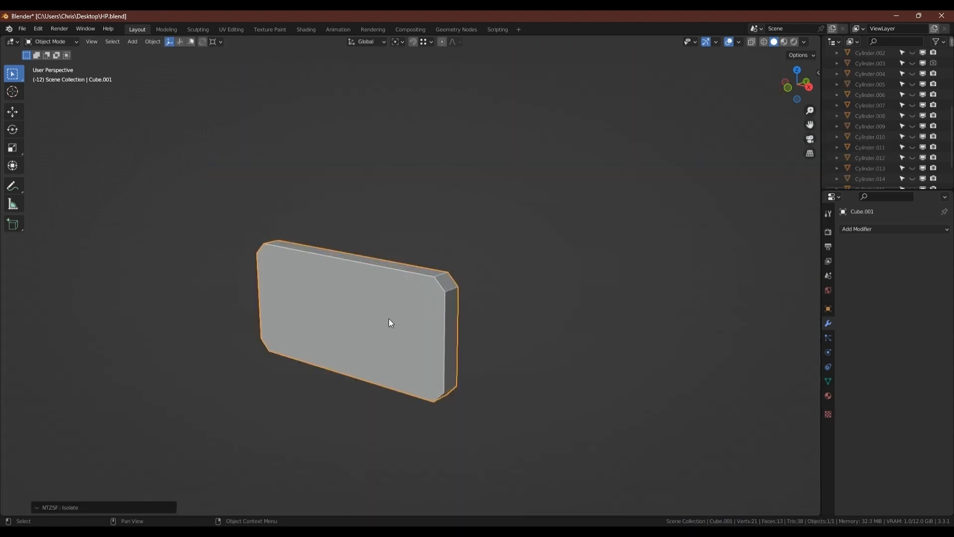
key("ctrl+alt+shift+c")
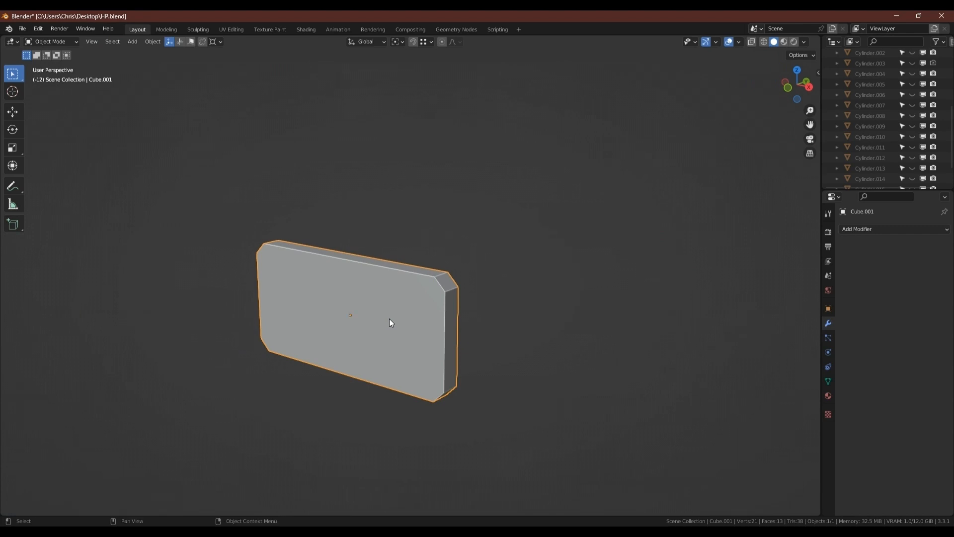
key("Tab")
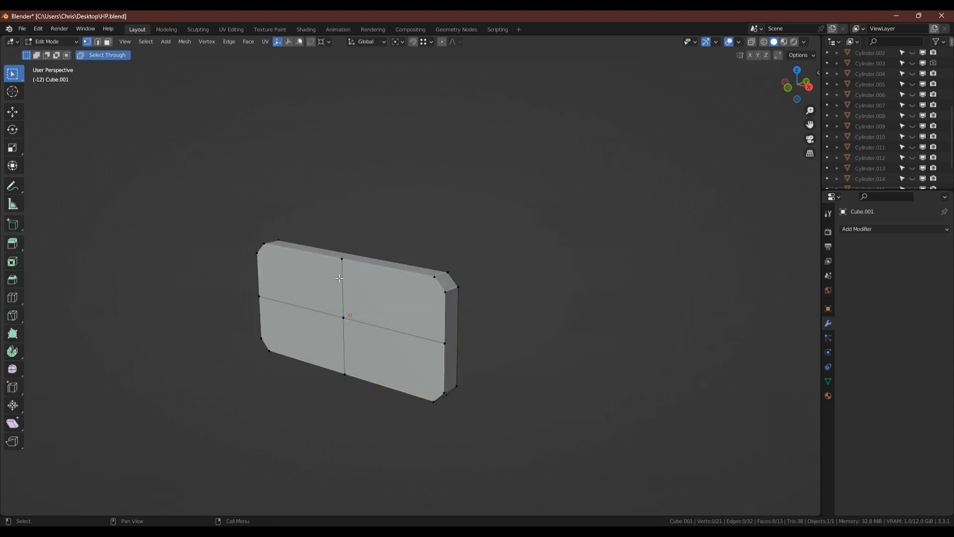
- Add a Mirror modifier to the front panel with the X axis, X bisect and X flip enabled
middle_click_drag(340, 278, 400, 273)
left_click(195, 271)
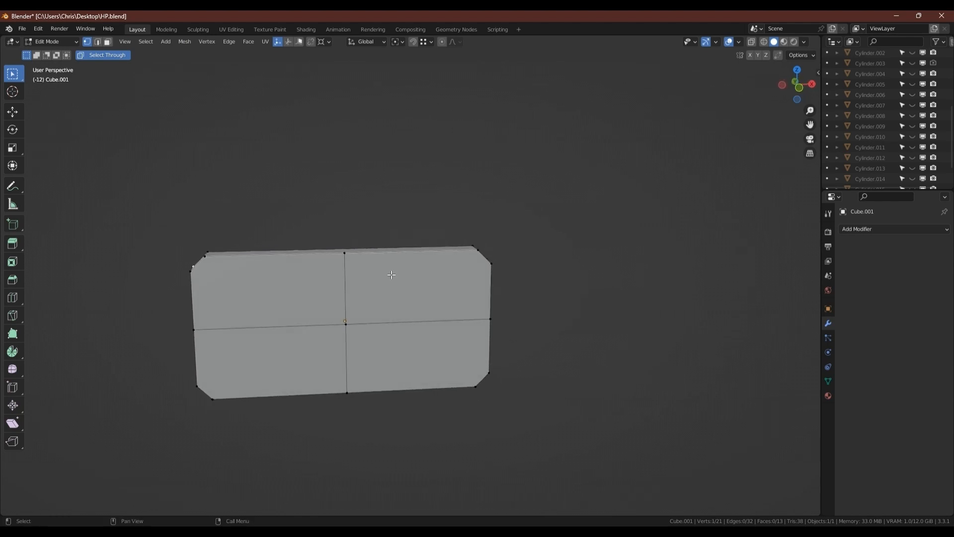
middle_click_drag(397, 246, 395, 234)
key("Tab")
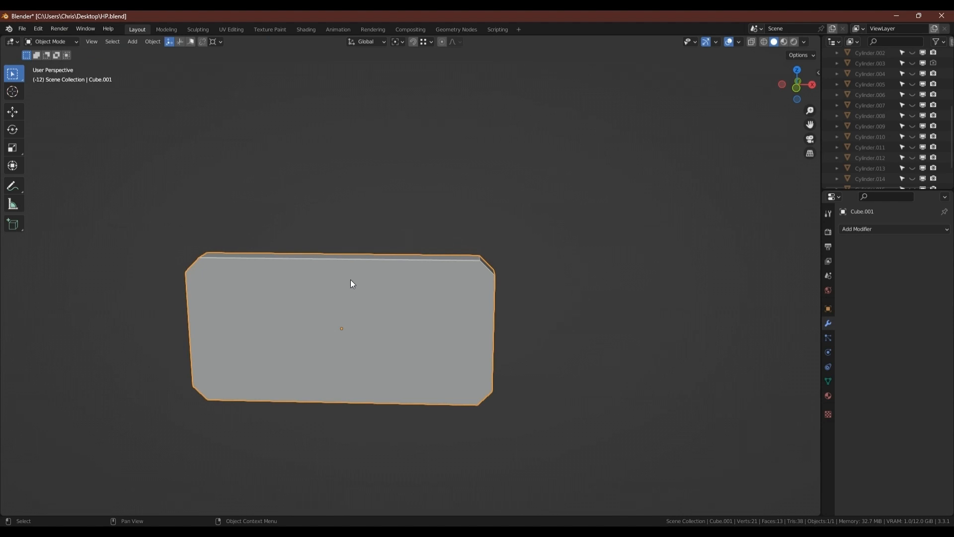
key("q")
left_click(348, 275)
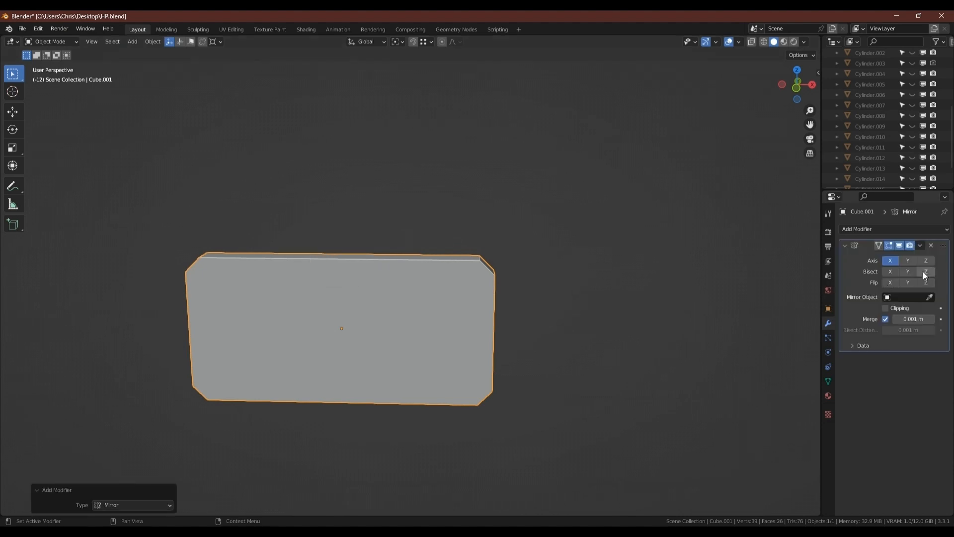
left_click(890, 272)
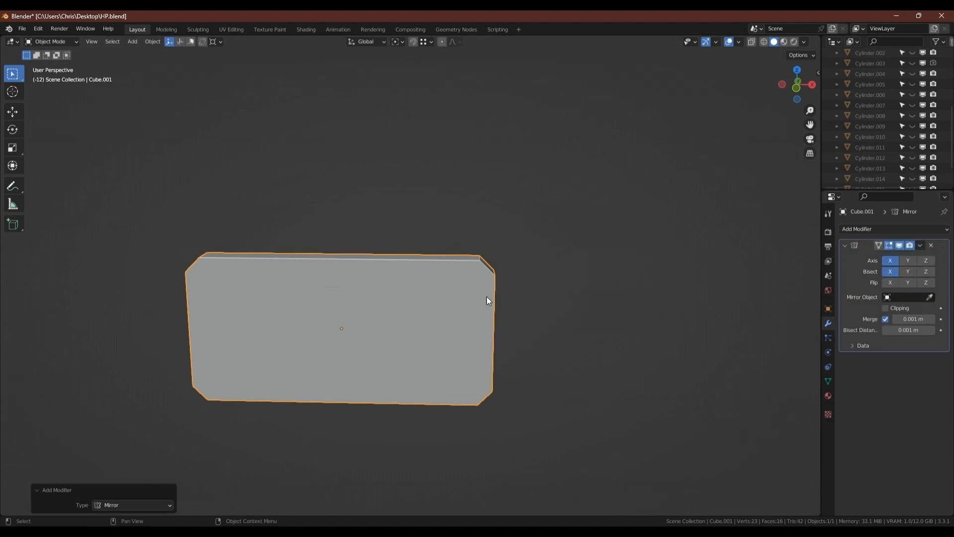
key("shift+w")
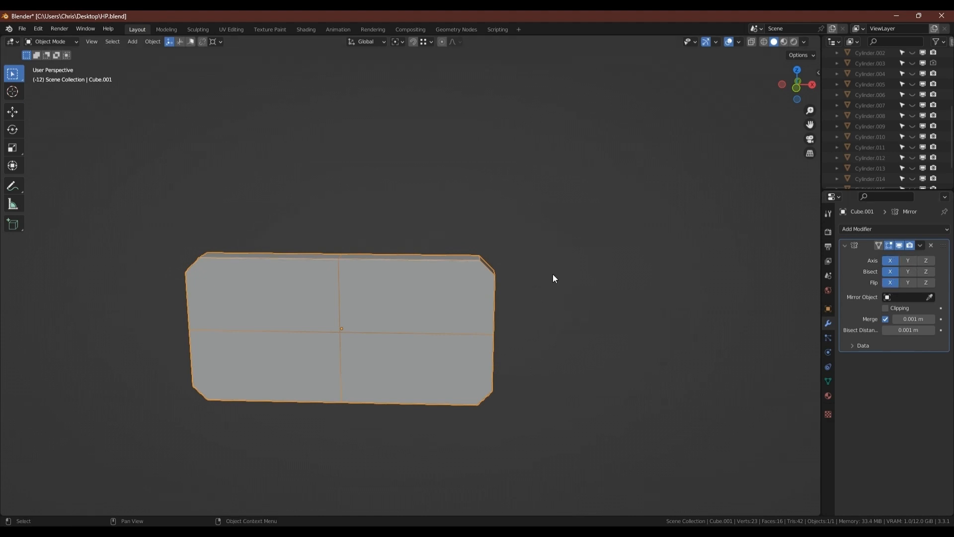
middle_click_drag(552, 273, 471, 292)
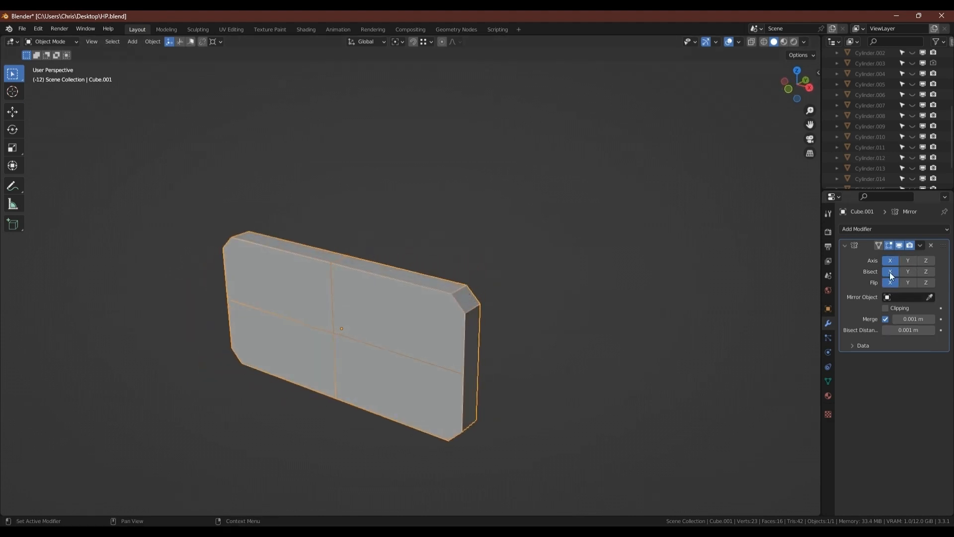
- Extend the mirroring to the Y and Z axes with bisect and flip, applying all of the panel's transforms
left_click(909, 260)
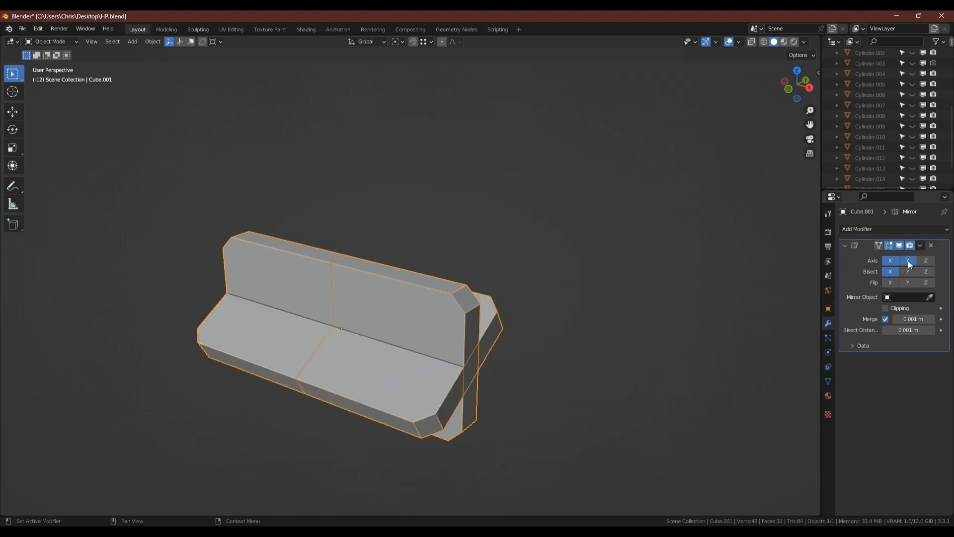
left_click(907, 270)
key("ctrl+a")
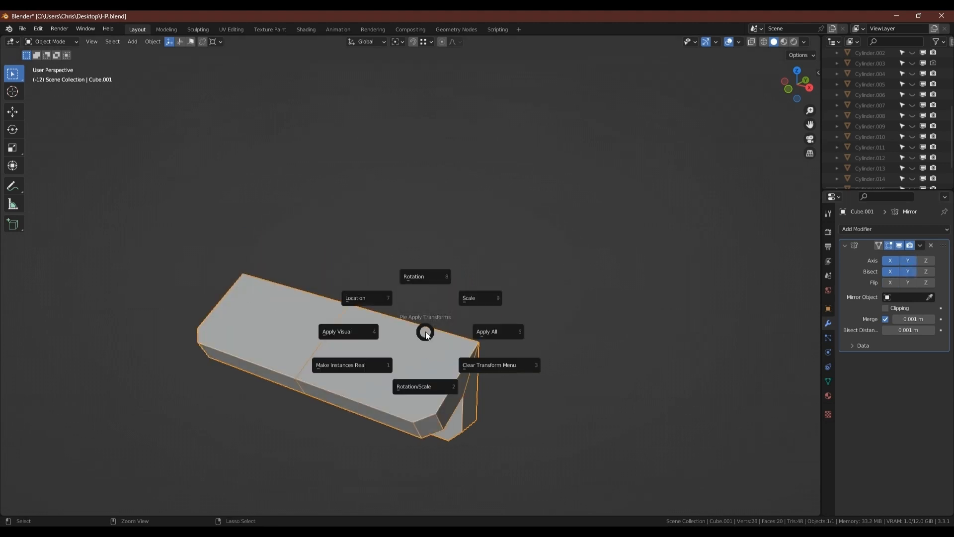
left_click(499, 333)
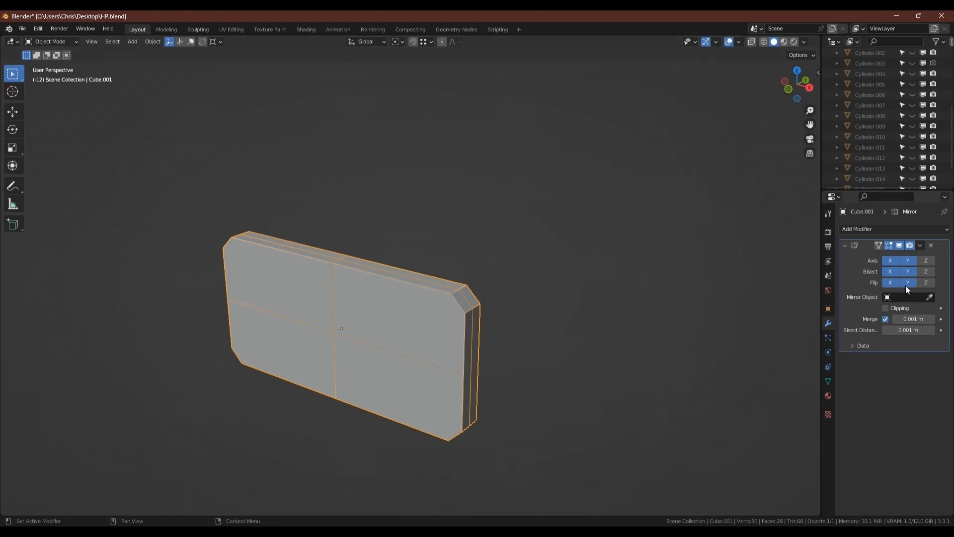
left_click(925, 261)
left_click(926, 271)
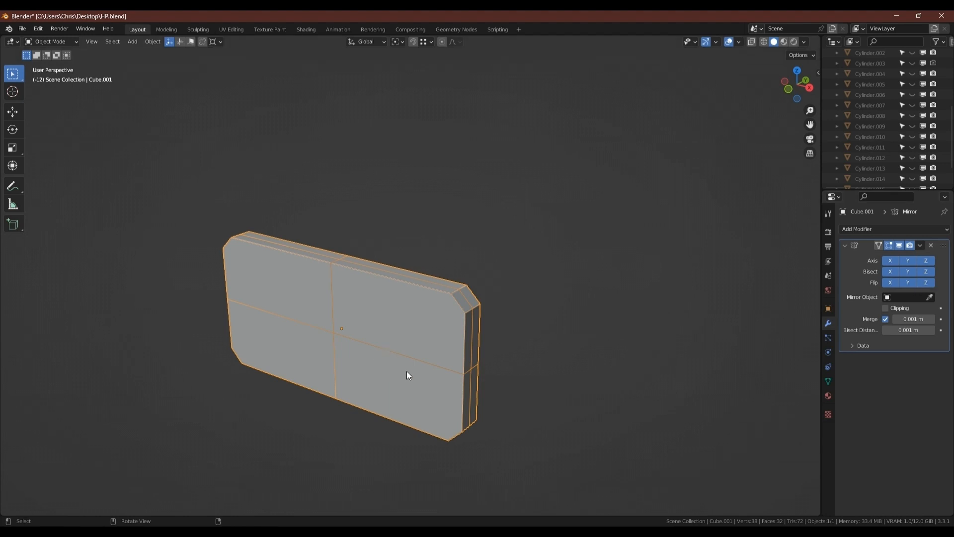
- Apply the Mirror modifier, merge all of the panel's vertices by distance, and end the isolation to show the full turret
middle_click_drag(407, 373, 348, 321)
key("ctrl+a")
key("Tab")
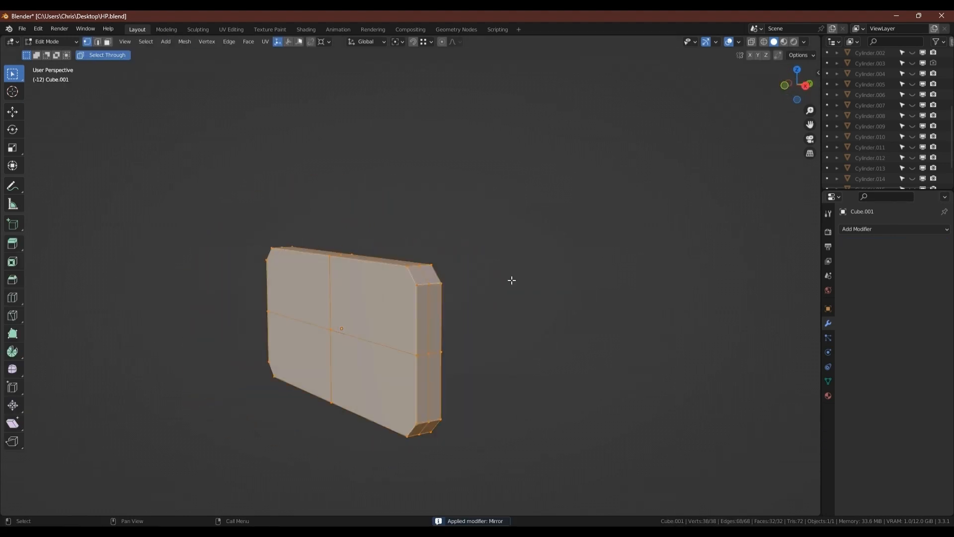
key("m")
left_click(468, 317)
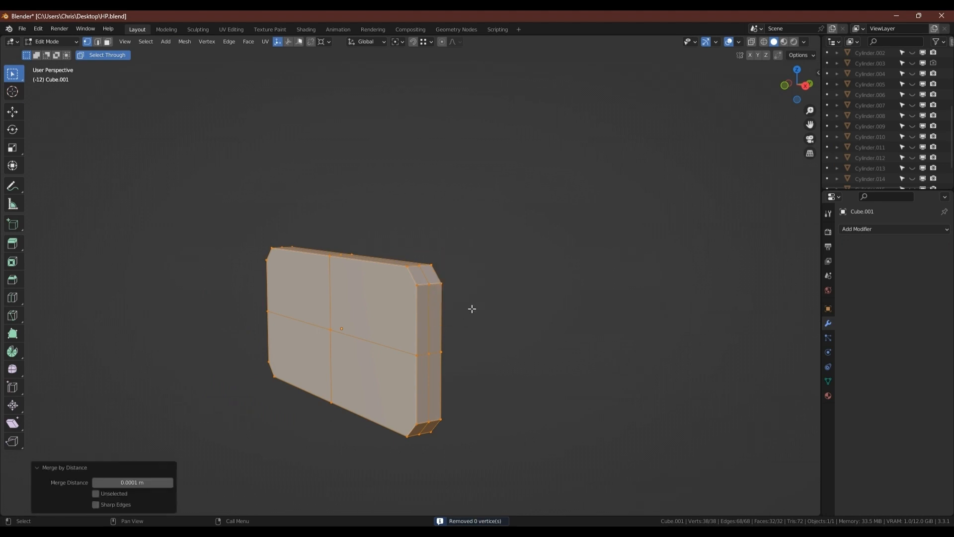
key("Tab")
key("slash")
mouse_move(371, 312)
middle_mouse_down()
mouse_move(347, 294)
mouse_move(378, 305)
middle_mouse_up()
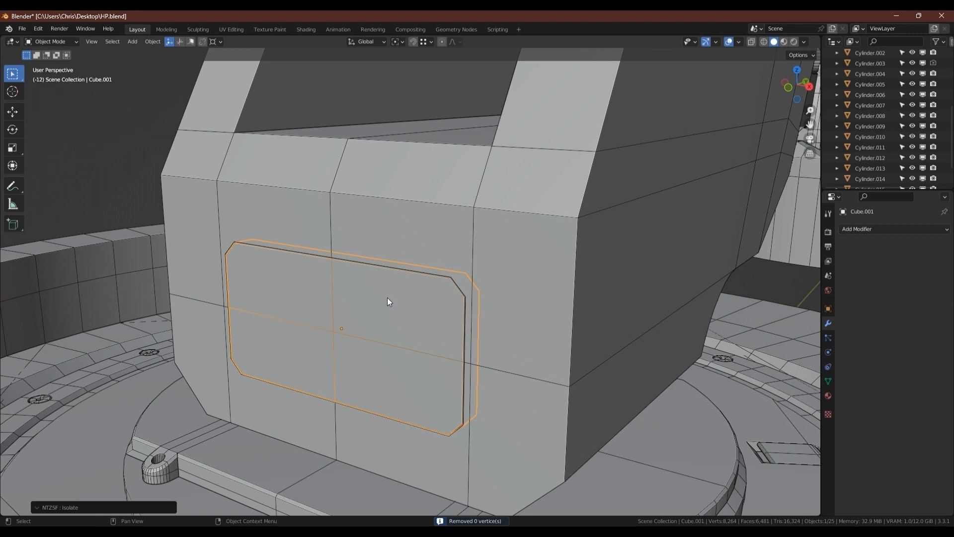
- Duplicate the panel's four front faces and move the copy about -0.18 m along global Y, out in front of the bracket
key("Tab")
left_click(304, 291)
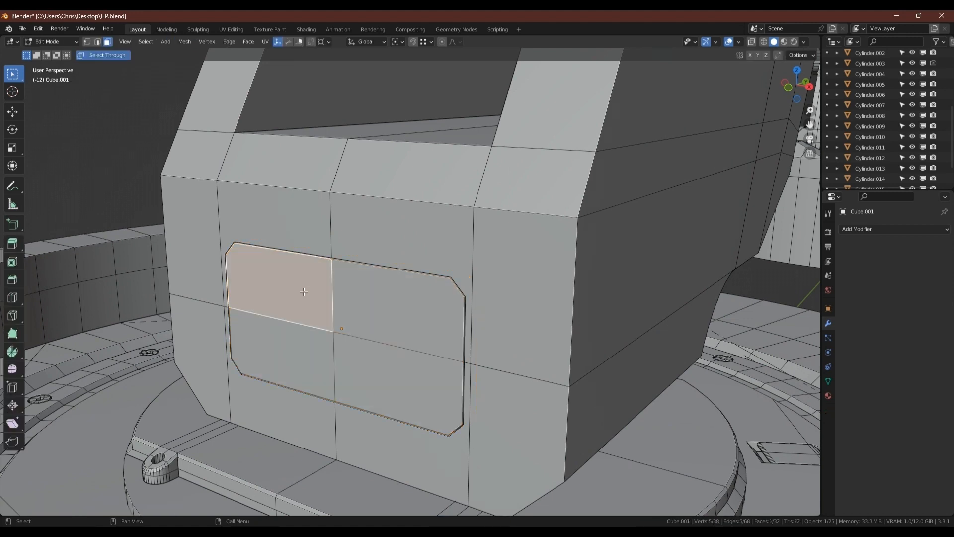
left_click(353, 322, "shift")
left_click(342, 350, "shift")
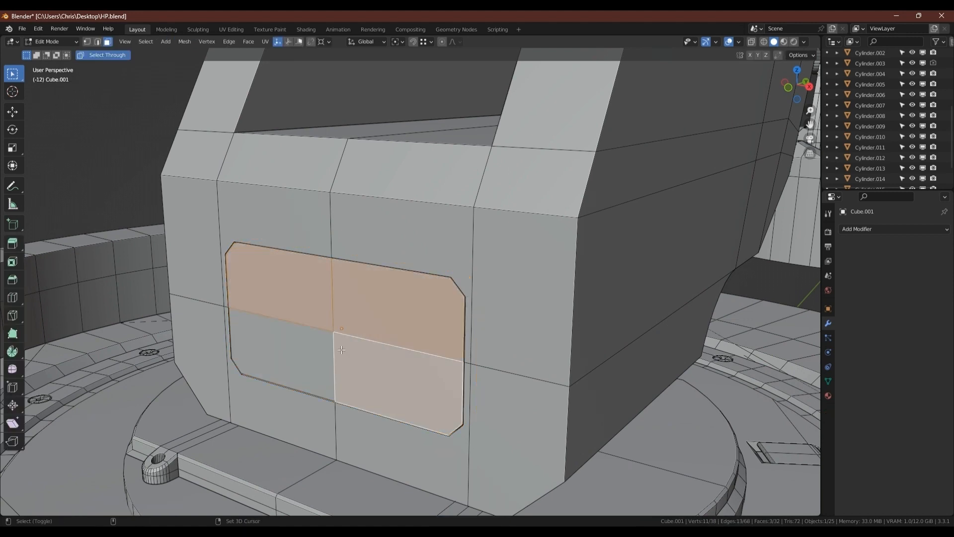
left_click(318, 353, "shift")
middle_click_drag(393, 310, 385, 311)
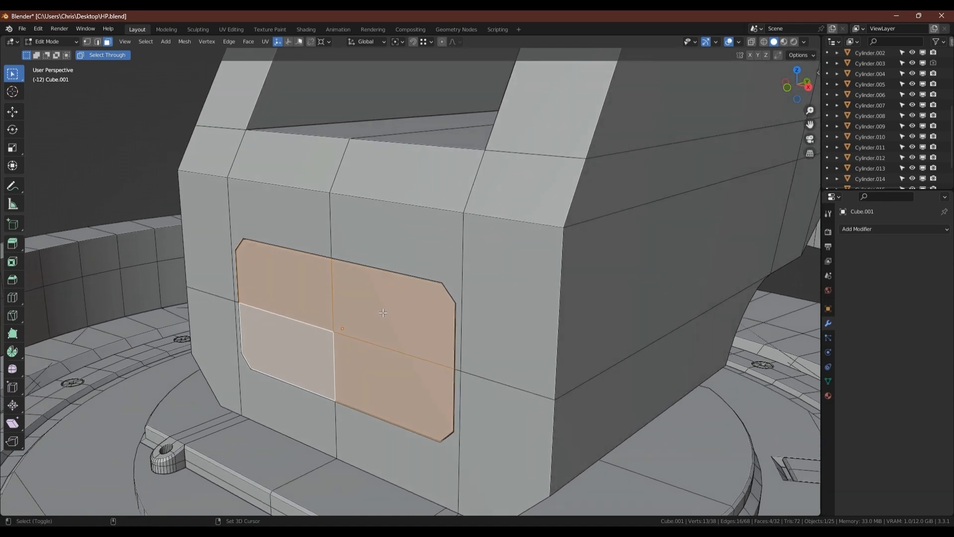
key("e")
key("y")
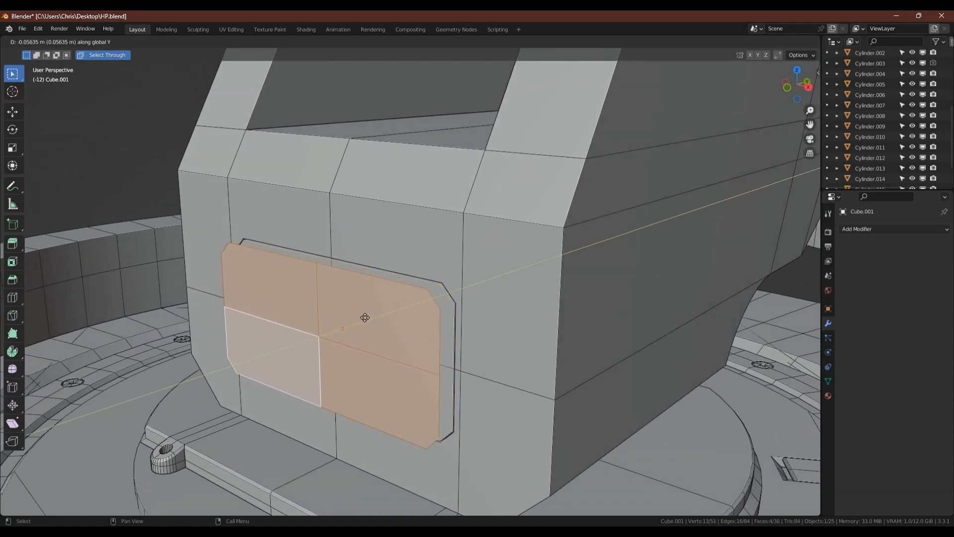
left_click(334, 330)
- Separate the duplicated faces into their own object, select it, and open its mesh for vertex editing
key("p")
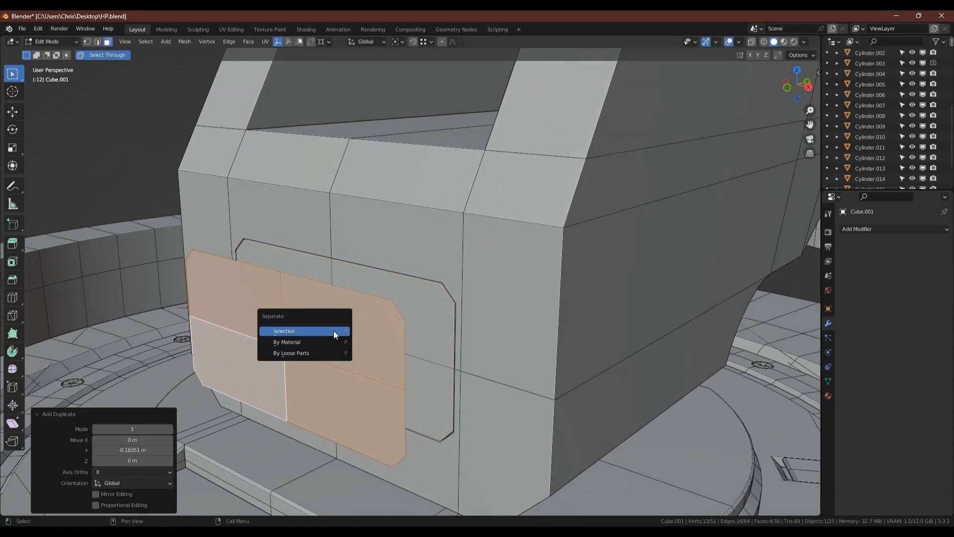
left_click(333, 330)
key("Tab")
left_click(300, 328)
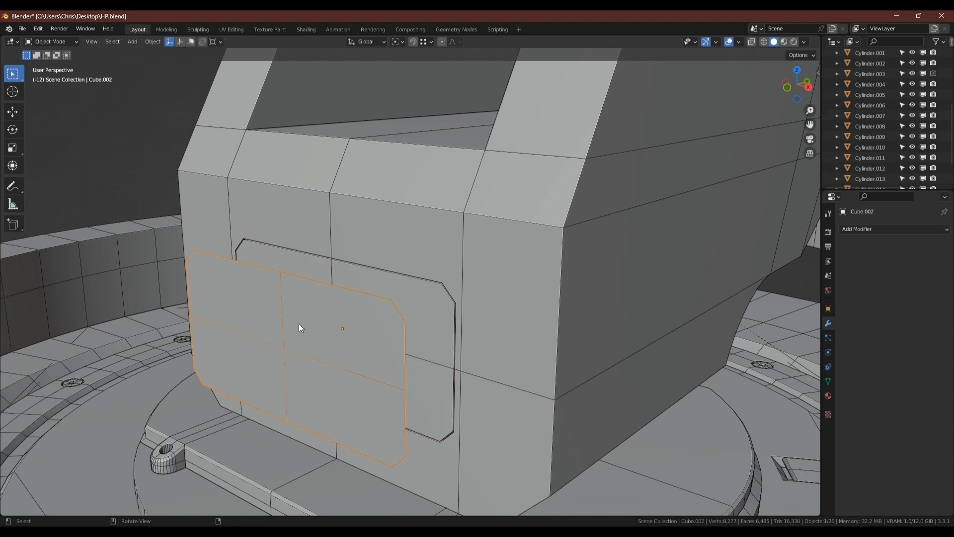
key("Tab")
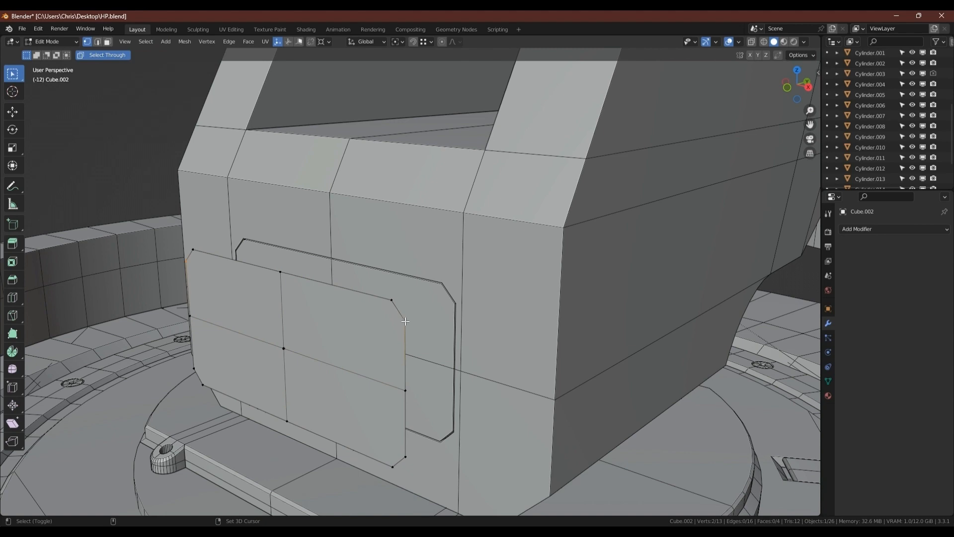
middle_click_drag(405, 321, 337, 330)
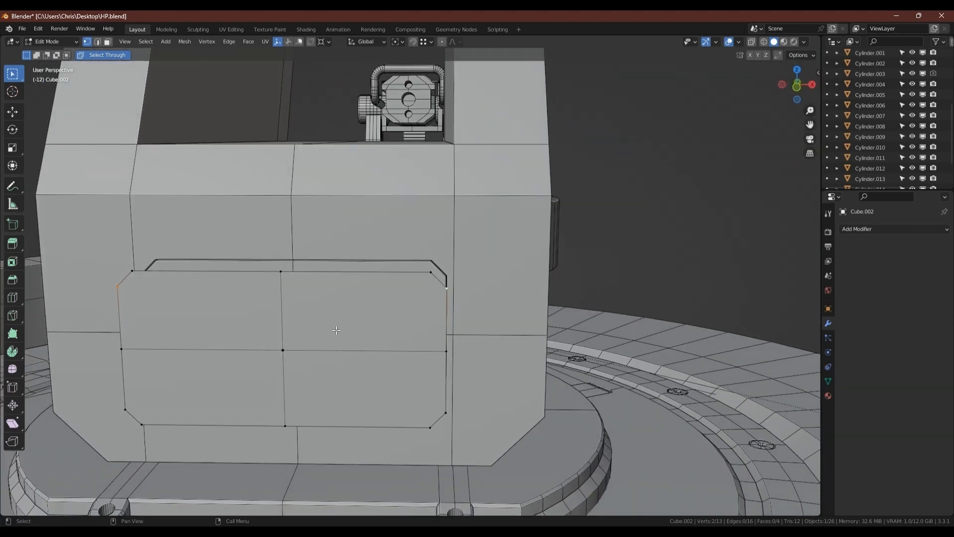
key("j")
left_click(133, 272)
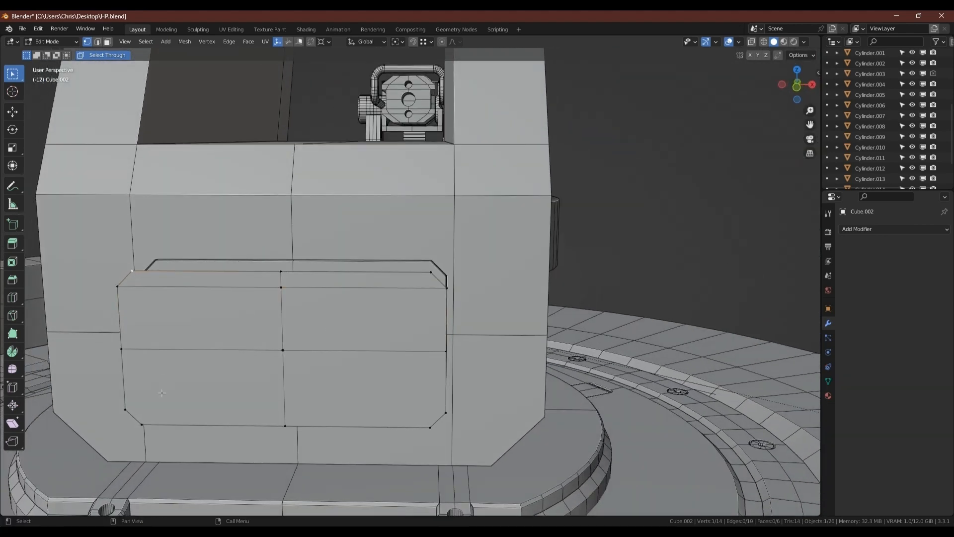
left_click(142, 423, "shift")
key("ctrl+z")
key("ctrl+z")
key("ctrl+z")
- Inset all four faces of the chamfered panel together by about 0.045 m
key("3")
left_click(215, 315)
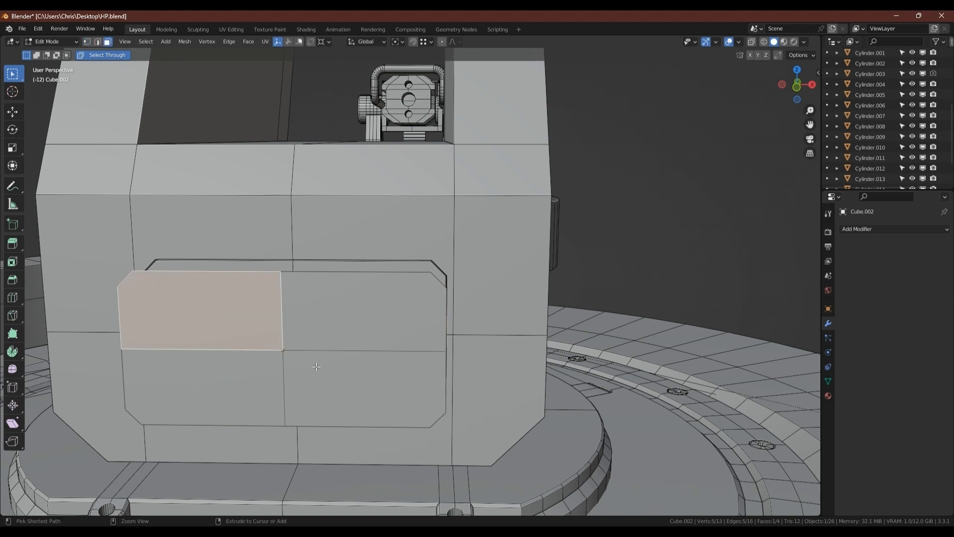
left_click(332, 378, "ctrl+shift")
key("a")
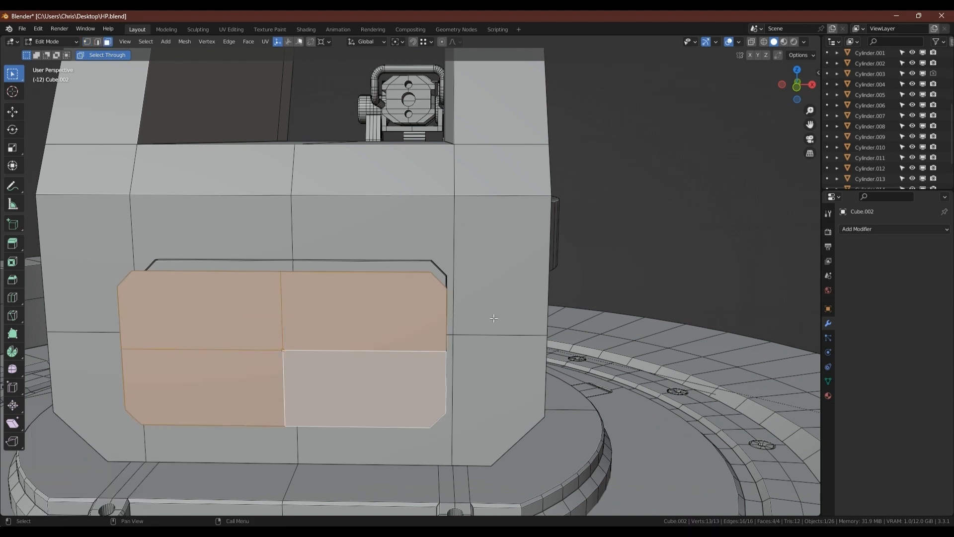
key("i")
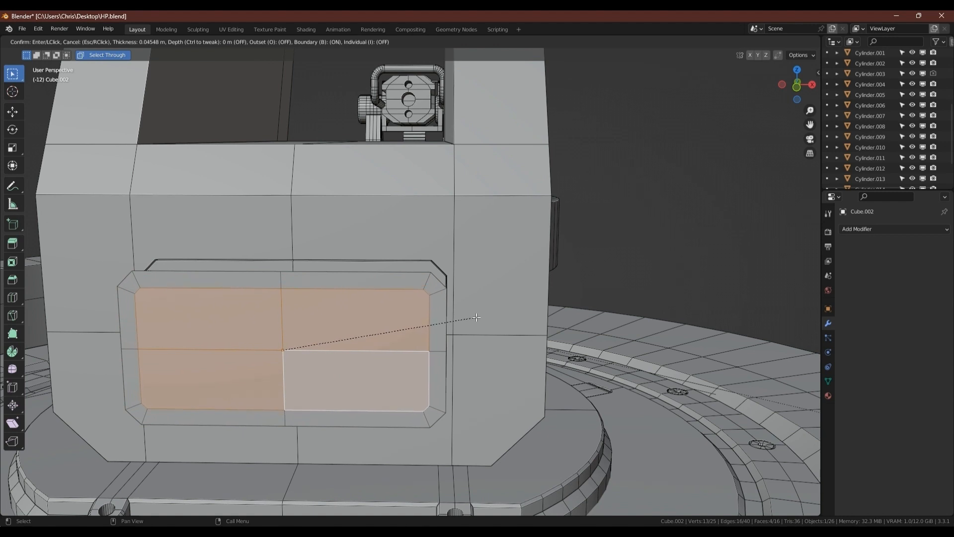
left_click(476, 317)
- Connect the panel's inner corner vertices with one horizontal edge near the top and one vertical edge near the left
key("1")
left_click(141, 296)
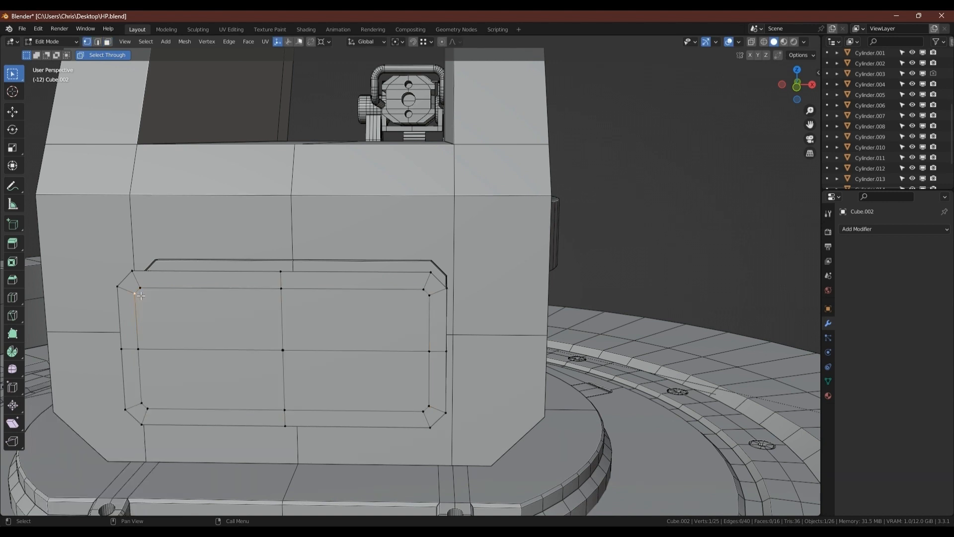
left_click(424, 296, "shift")
key("j")
left_click(140, 287)
left_click(147, 404, "shift")
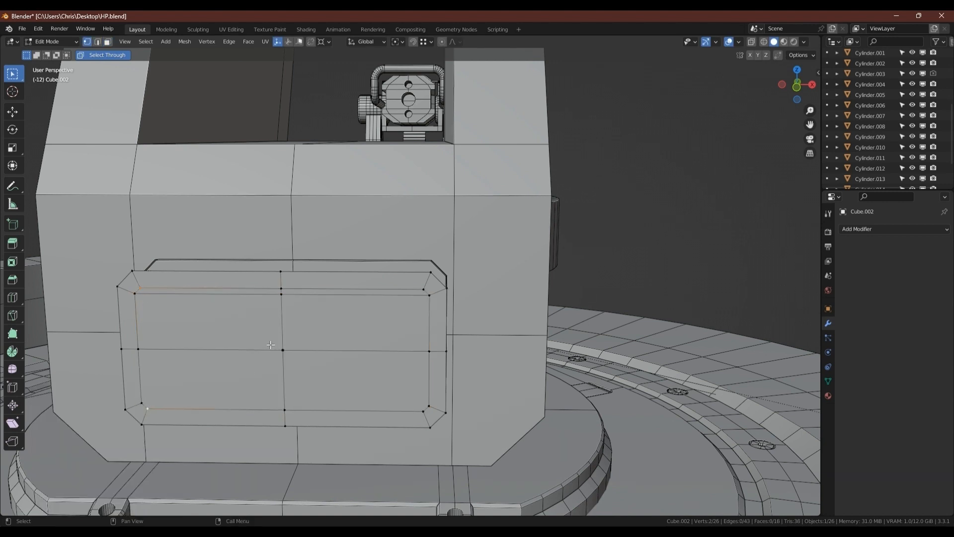
- Mirror the panel on X and Z with bisect on both axes and flip on X, and apply the modifier
key("Tab")
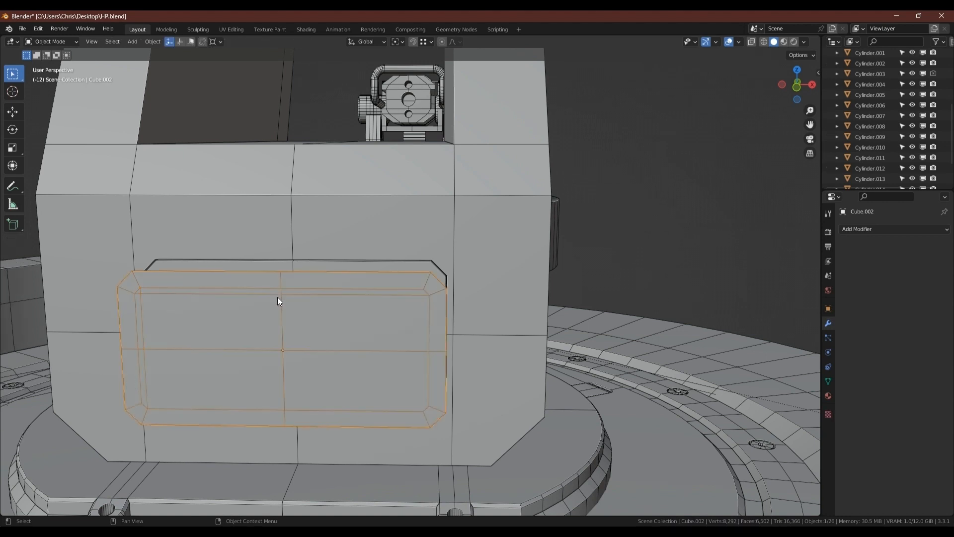
key("q")
left_click(277, 297)
left_click(888, 272)
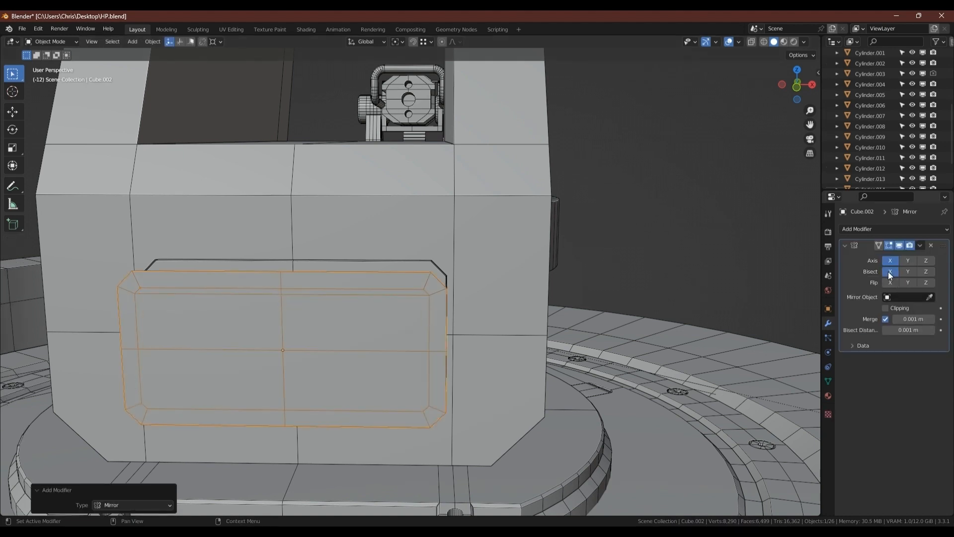
left_click(926, 260)
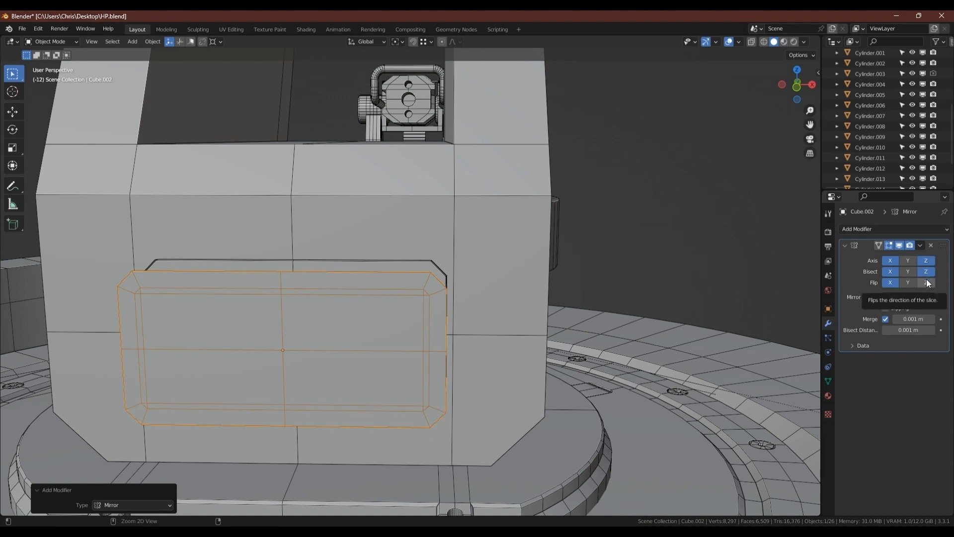
key("ctrl+a")
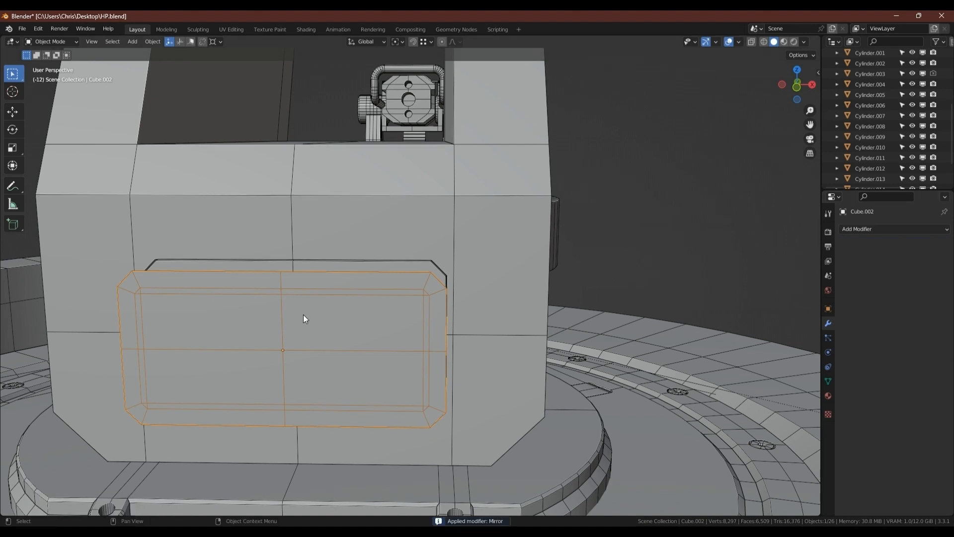
- Delete the bordering faces of the panel, keeping only the four faces of the inner rectangle
key("Tab")
left_click(194, 309)
left_click(318, 369, "ctrl+shift")
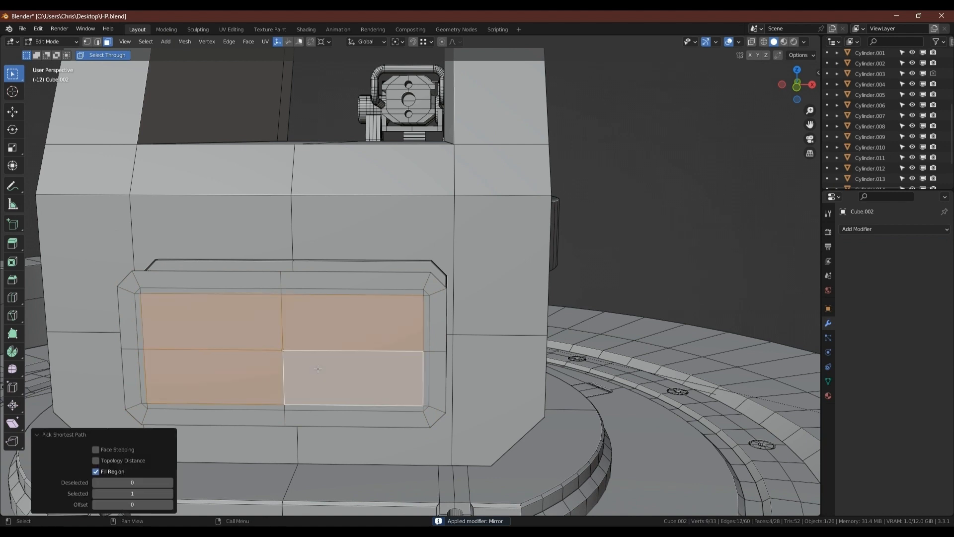
key("ctrl+i")
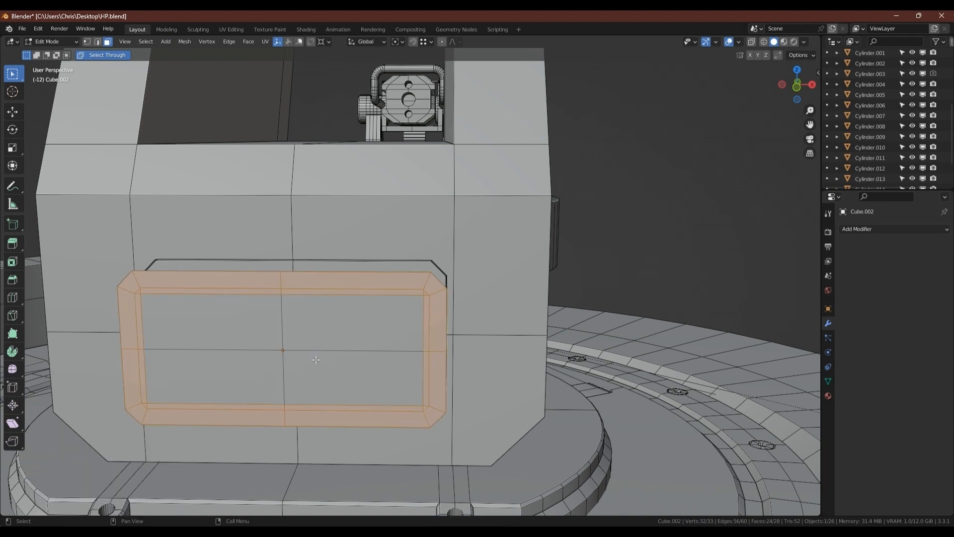
key("x")
key("f")
- Dissolve the vertical and horizontal centre edges so the rectangle is a single face
key("2")
left_click(281, 329, "alt")
key("ctrl+x")
left_click(265, 346, "alt")
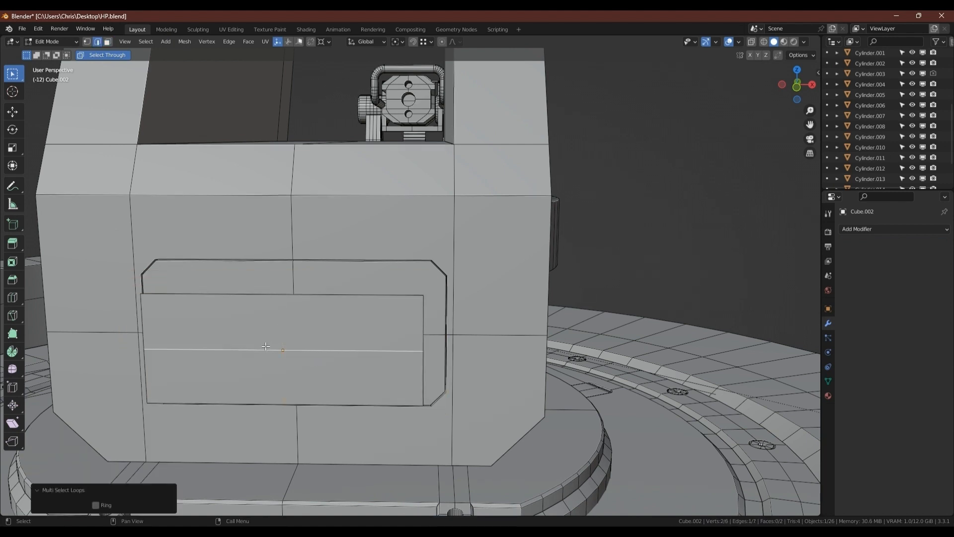
key("ctrl+x")
- Add four evenly spaced horizontal loop cuts across the rectangle
middle_click_drag(265, 347, 243, 328)
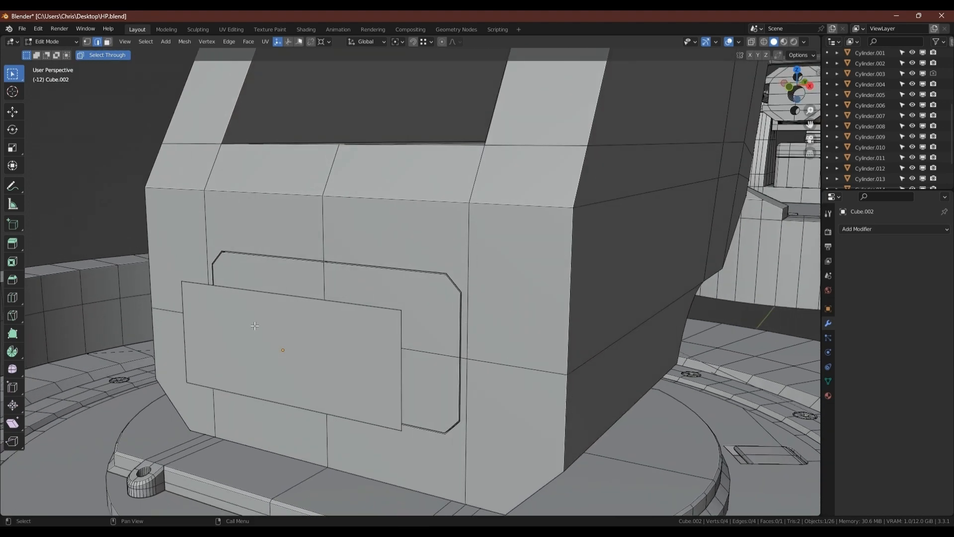
middle_click_drag(322, 343, 351, 337)
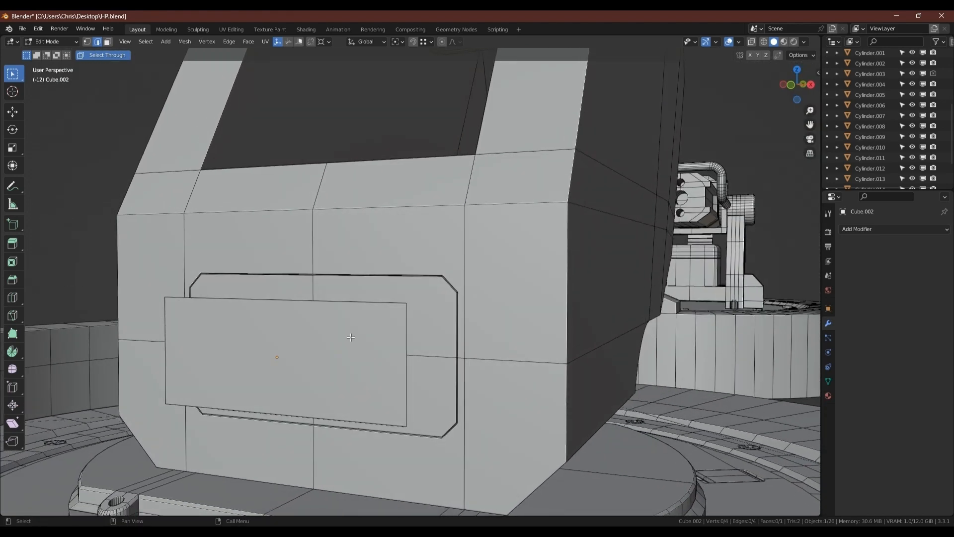
key("ctrl+r")
scroll(408, 363, "up", 2)
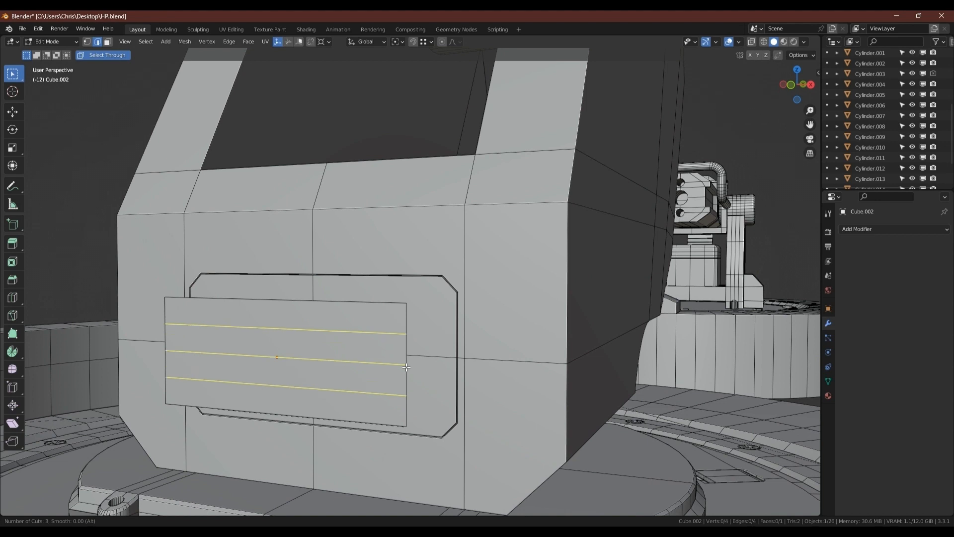
scroll(407, 367, "up", 1)
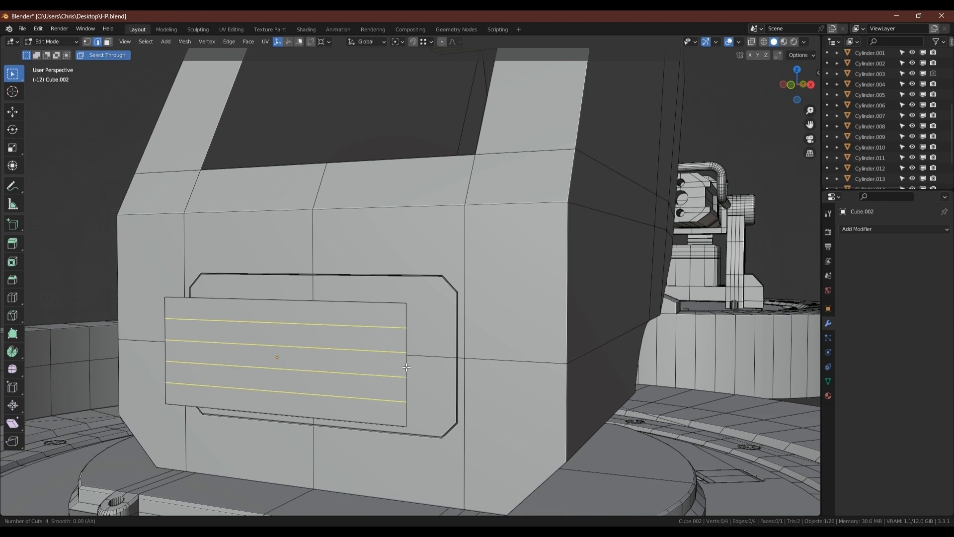
left_click(407, 367)
right_click(406, 367)
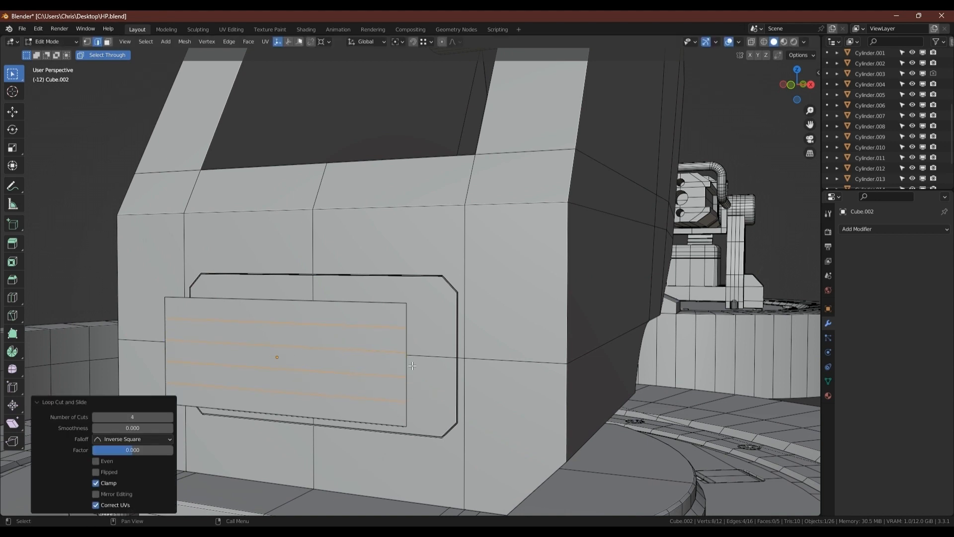
- Add a loop cut to the uppermost strip, slid towards its lower edge at a factor of about 0.703
mouse_move(375, 310)
middle_mouse_down("shift")
mouse_move(400, 284)
mouse_move(385, 294)
middle_mouse_up("shift")
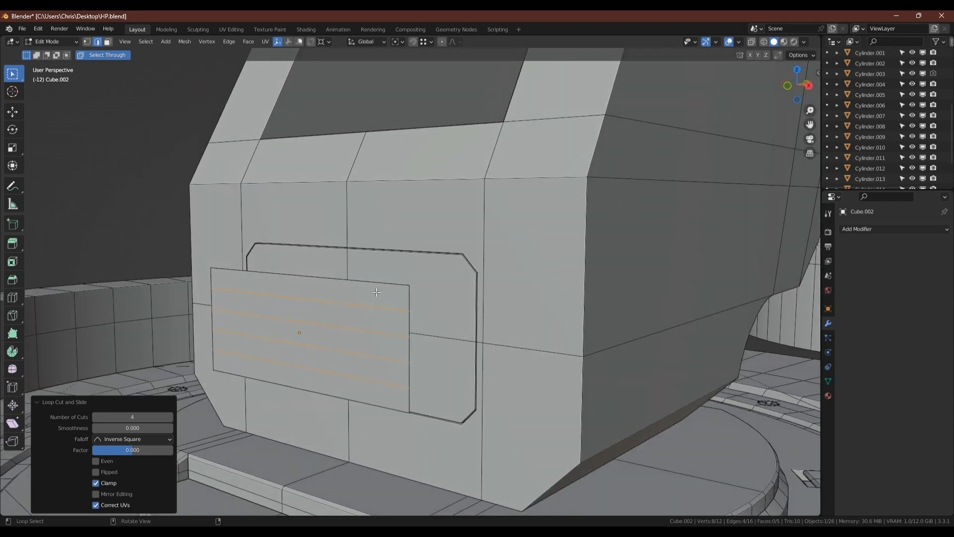
scroll(388, 299, "up", 2)
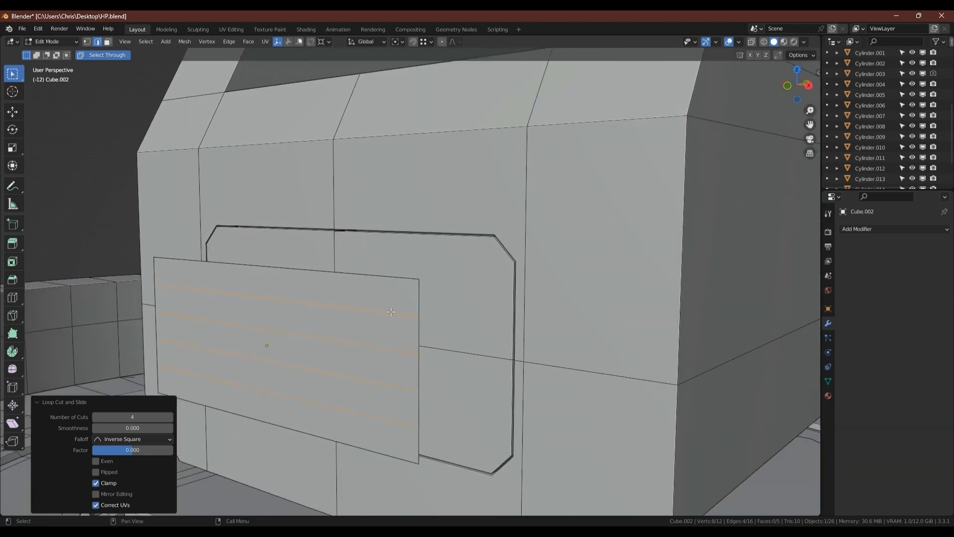
key("ctrl+r")
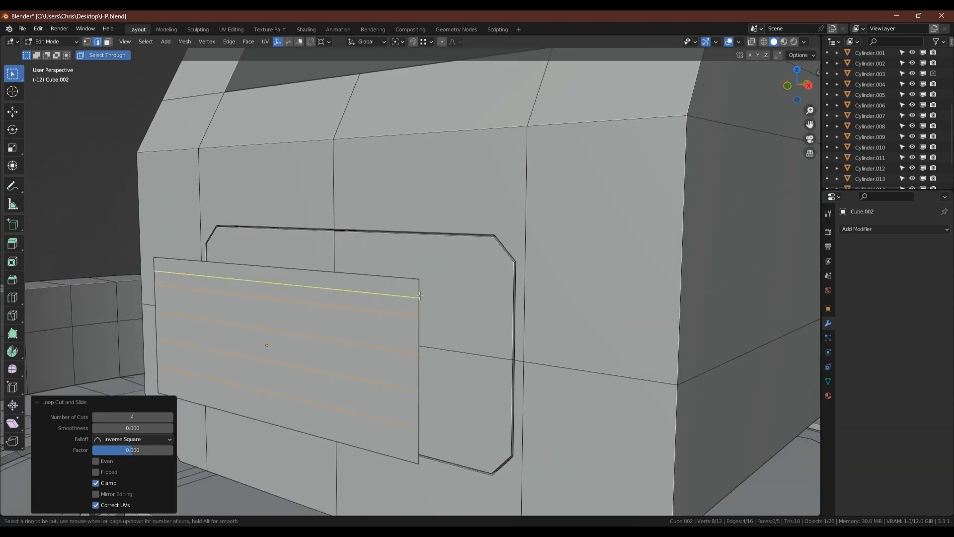
left_click(420, 296)
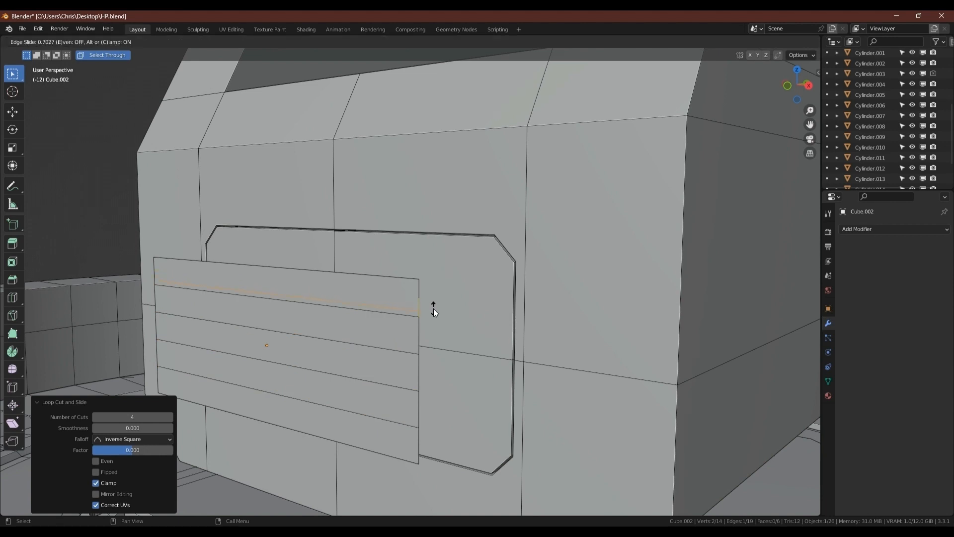
left_click(433, 308)
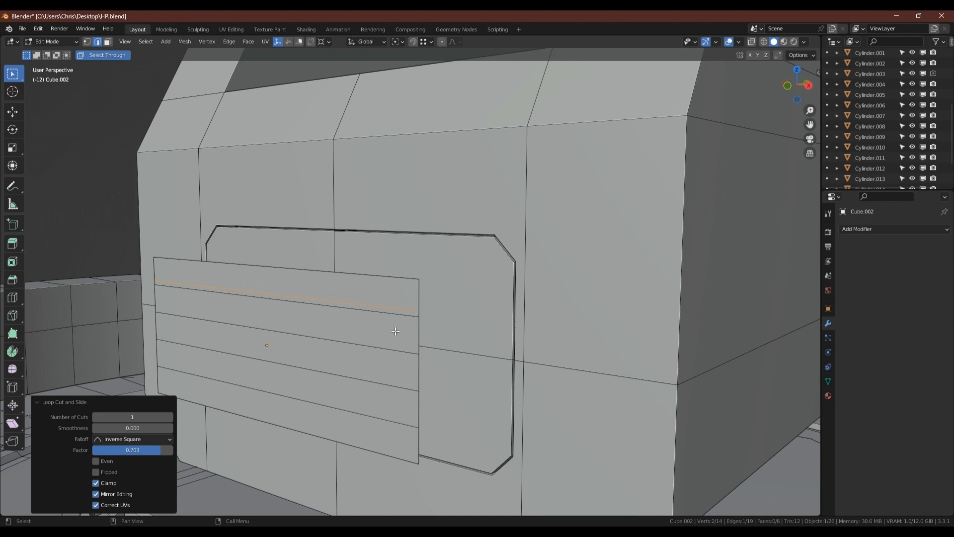
- Apply Shade Auto Smooth to the strip panel
key("Tab")
right_click(356, 322)
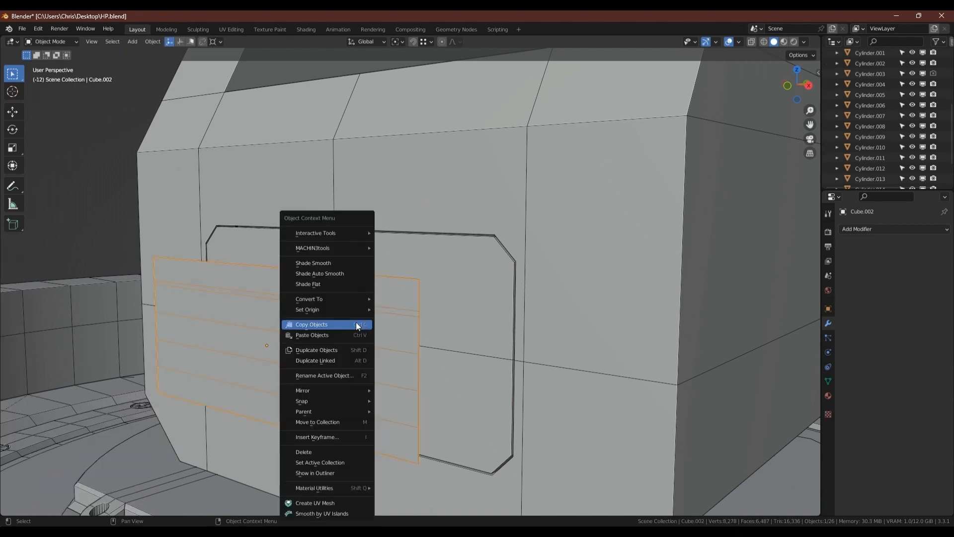
left_click(335, 272)
- Move the panel's top edge about 0.039 m along Y towards the body to slant the uppermost strip
key("Tab")
left_click(371, 279)
middle_click_drag(371, 279, 345, 281)
key("g")
key("y")
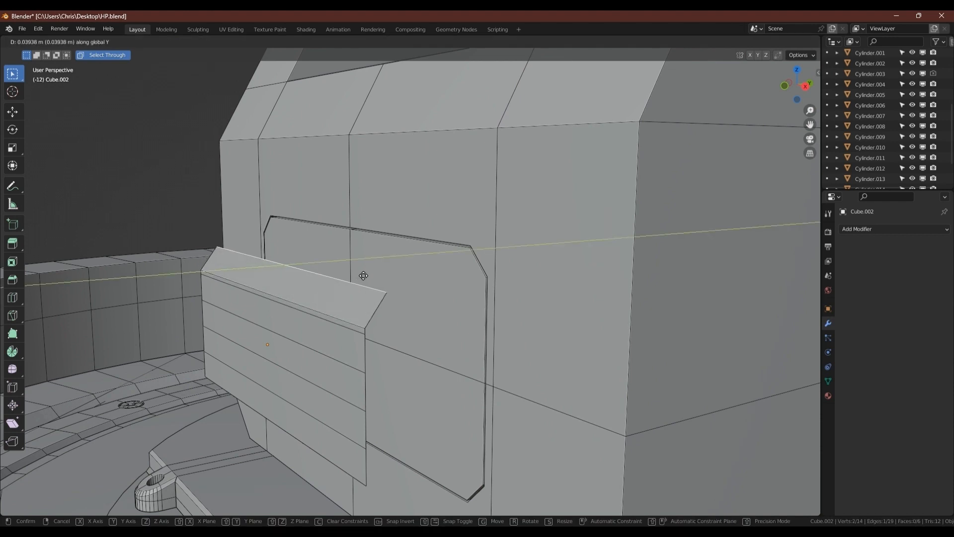
left_click(363, 275)
- Delete the four flat strips below, keeping only the slanted slat and its narrow lip
middle_click_drag(338, 340, 346, 311)
key("3")
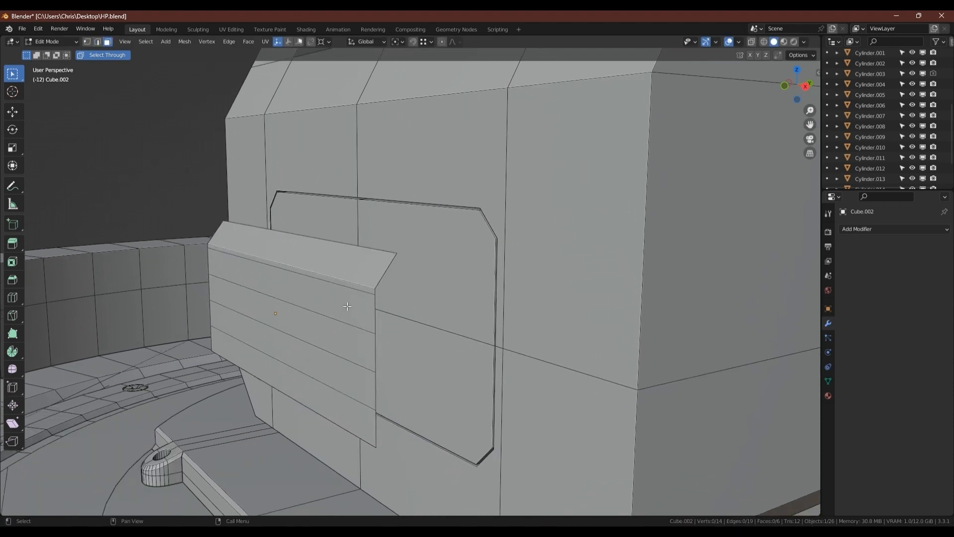
left_click(347, 306)
left_click(334, 402, "ctrl")
key("x")
key("f")
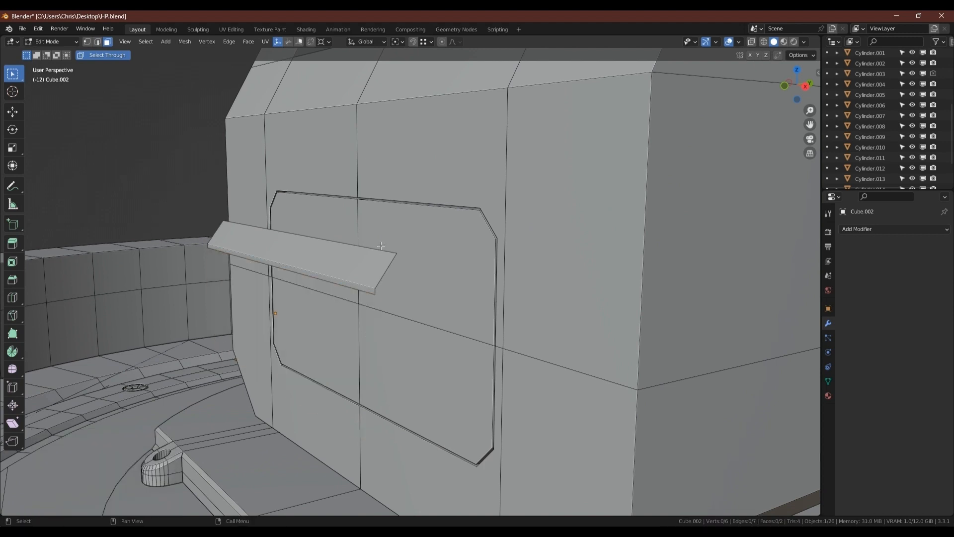
- Duplicate the slat about 0.06 m down along Z and repeat the duplication to make a stack of five slats
key("a")
key("2")
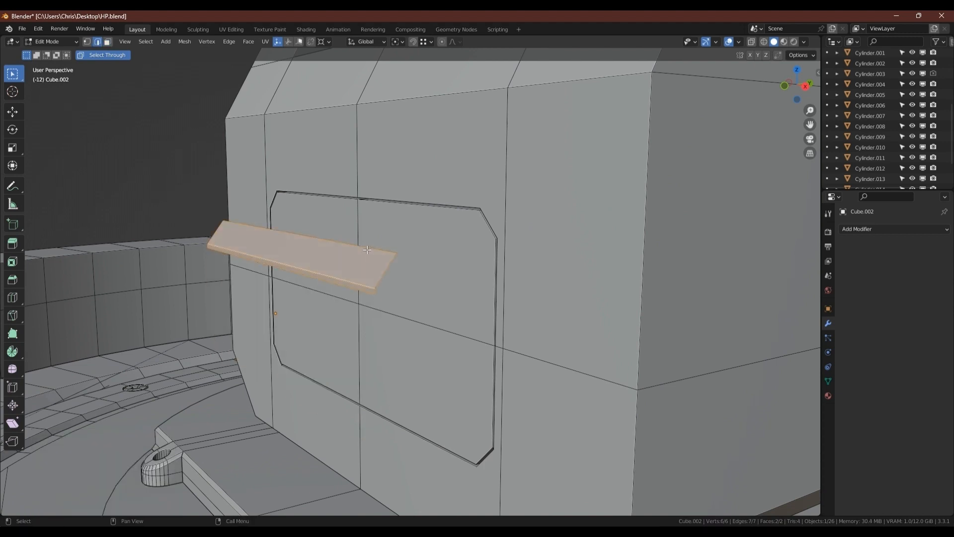
left_click(364, 248, "shift")
left_click(364, 248, "shift")
key("shift+d")
key("z")
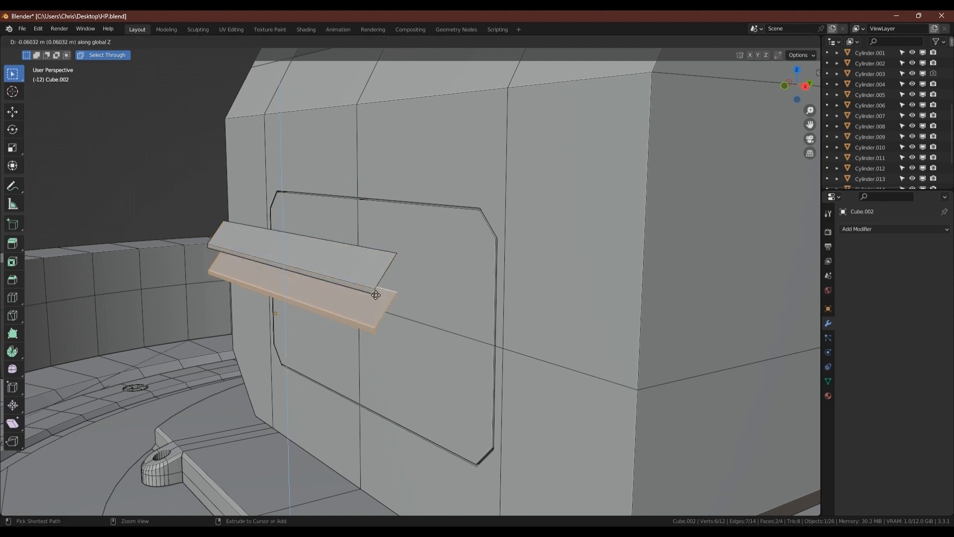
left_click(376, 294)
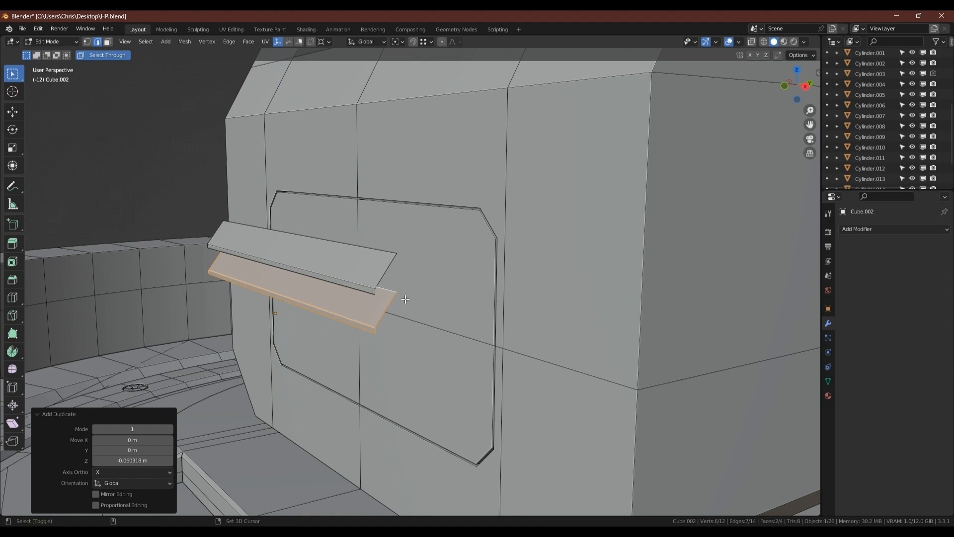
key("shift+r")
key("shift+r")
key("shift+r")
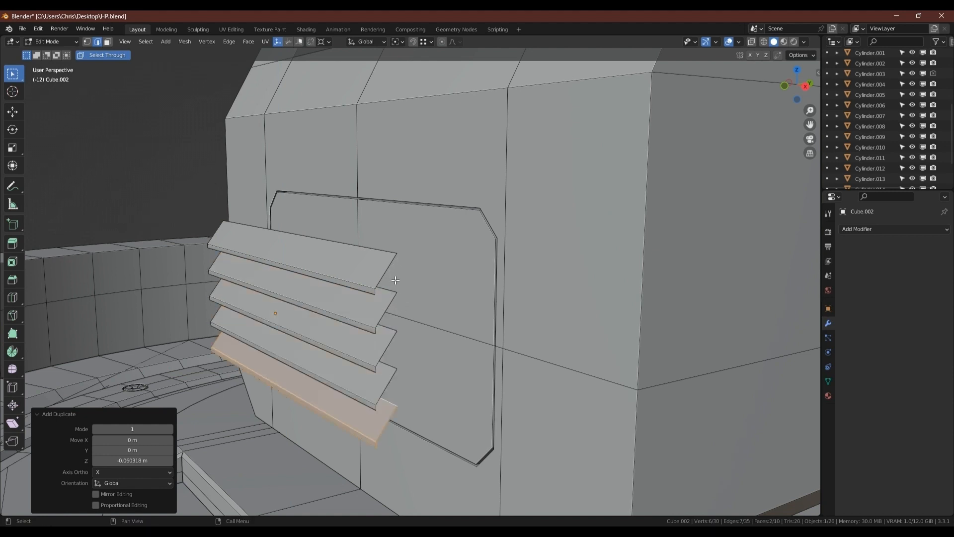
- Fill the gaps between the first and second and between the second and third slats with faces
left_click(386, 289)
left_click(366, 290, "shift")
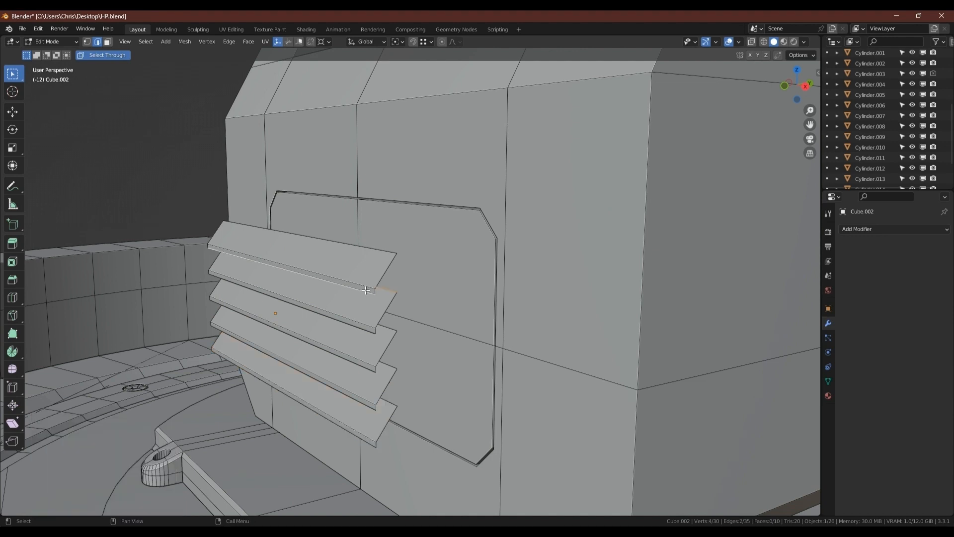
key("f")
left_click(385, 328)
left_click(365, 330, "shift")
right_click(364, 323)
left_click(365, 323)
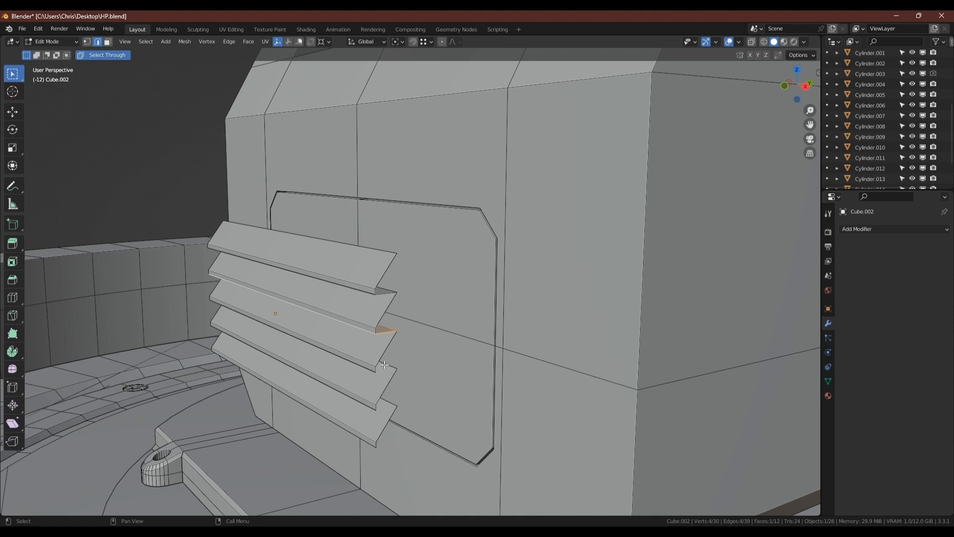
- Fill the gaps between the third and fourth and between the fourth and fifth slats with faces
left_click(385, 366)
left_click(366, 367, "shift")
right_click(364, 366)
left_click(364, 367)
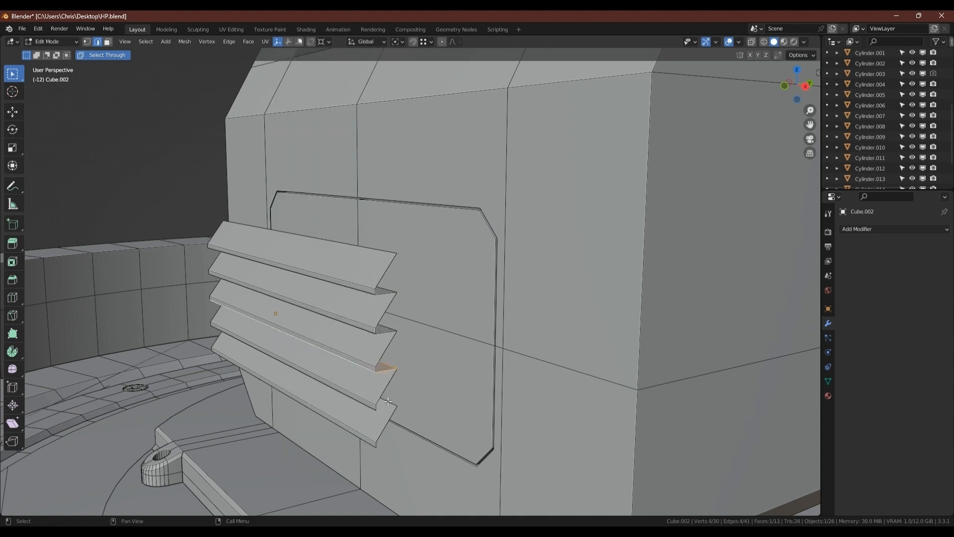
left_click(388, 401)
key("f")
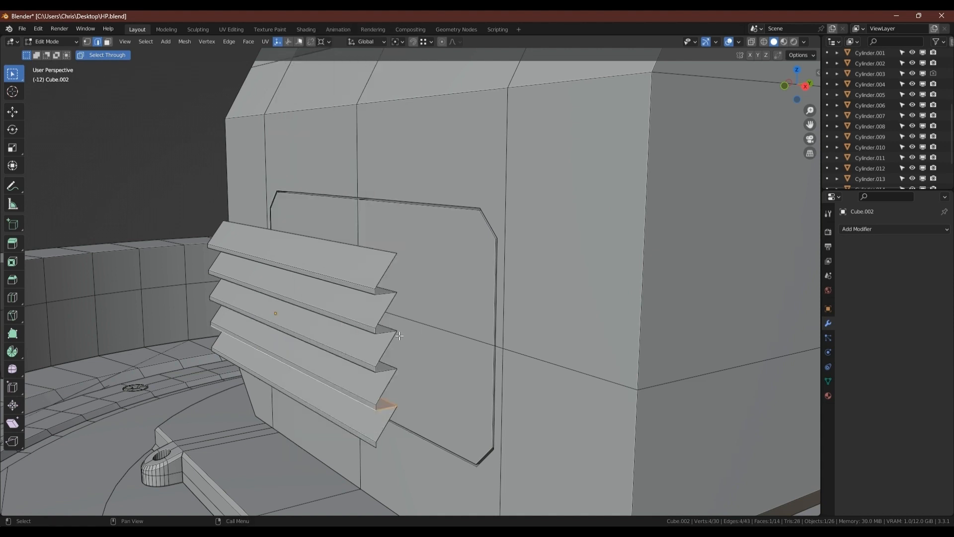
- Extrude the top and bottom edges of the slat stack about 0.16 m along negative Y and align them by scaling Y to 0
left_click(363, 439)
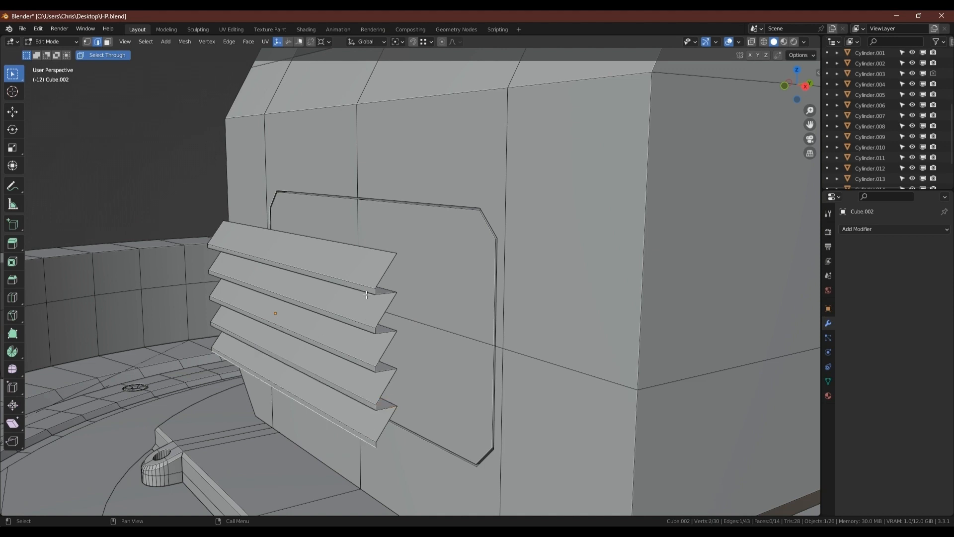
left_click(371, 246, "shift")
key("e")
key("y")
left_click(345, 279)
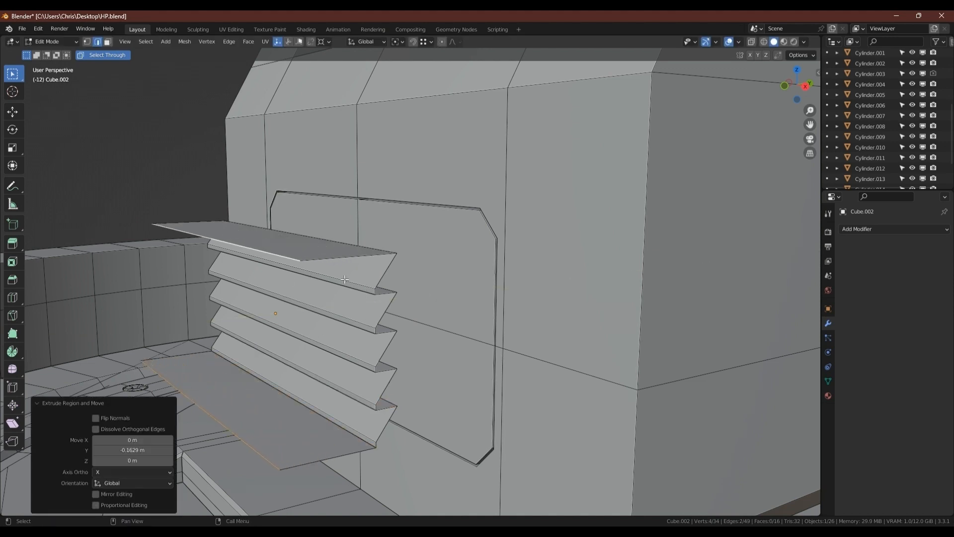
key("s")
key("y")
key("0")
key("Return")
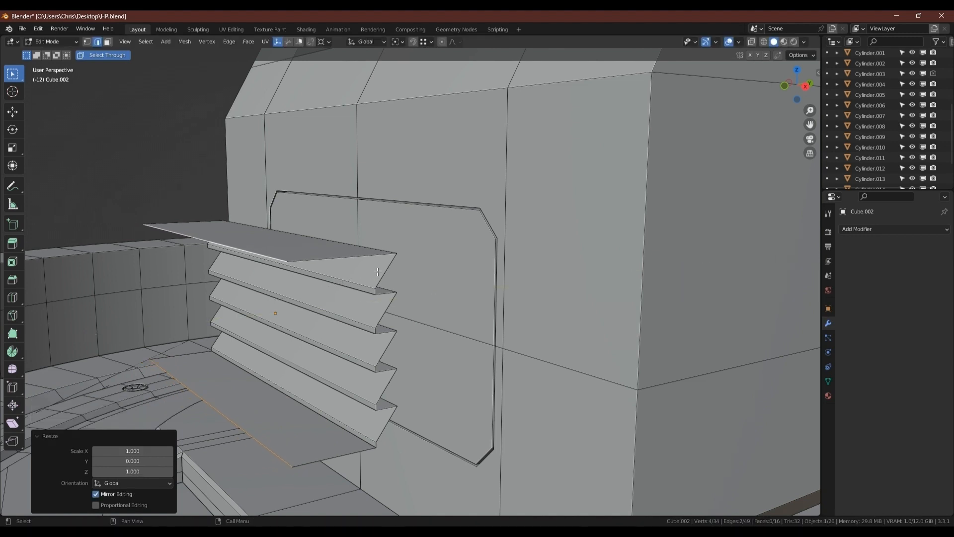
- Close the slat block by filling its flat side opposite the slats and both open ends with faces
key("f")
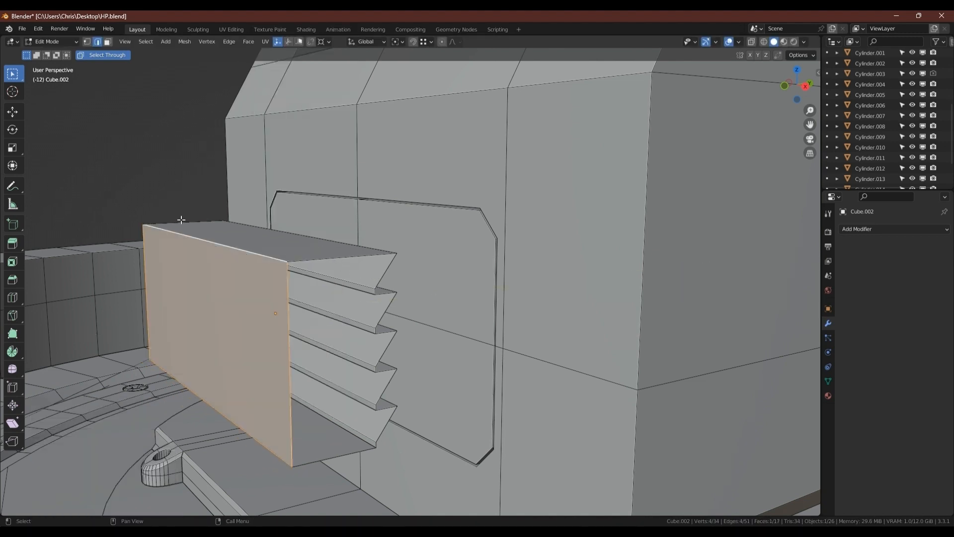
double_click(181, 220)
right_click(195, 176)
left_click(195, 176)
double_click(329, 256)
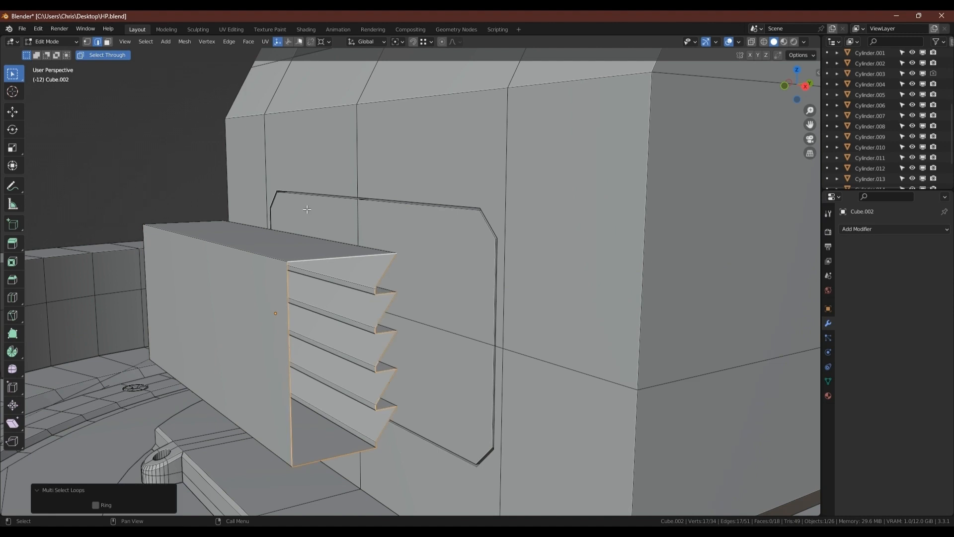
key("f")
- Recalculate all normals of the closed slat block to the outside and return to Object Mode
key("3")
key("a")
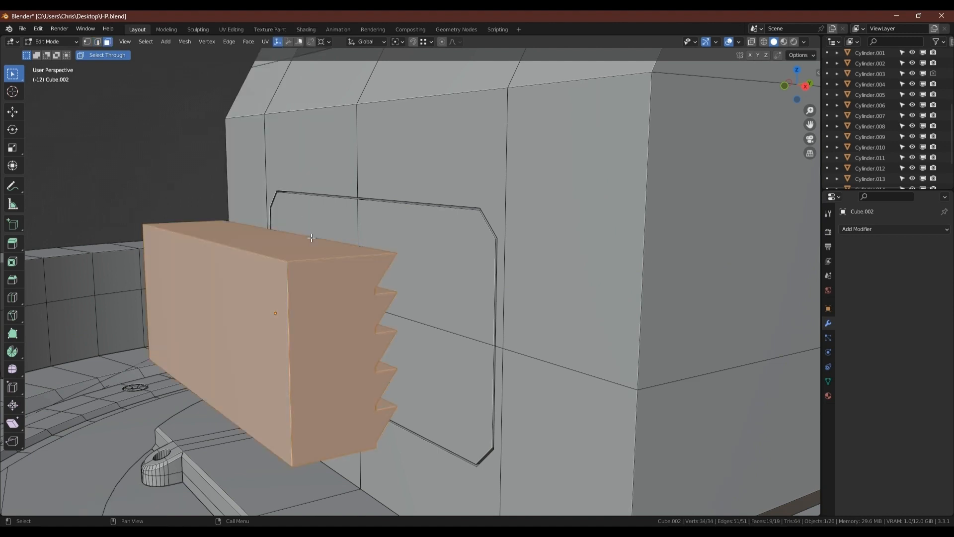
key("alt+n")
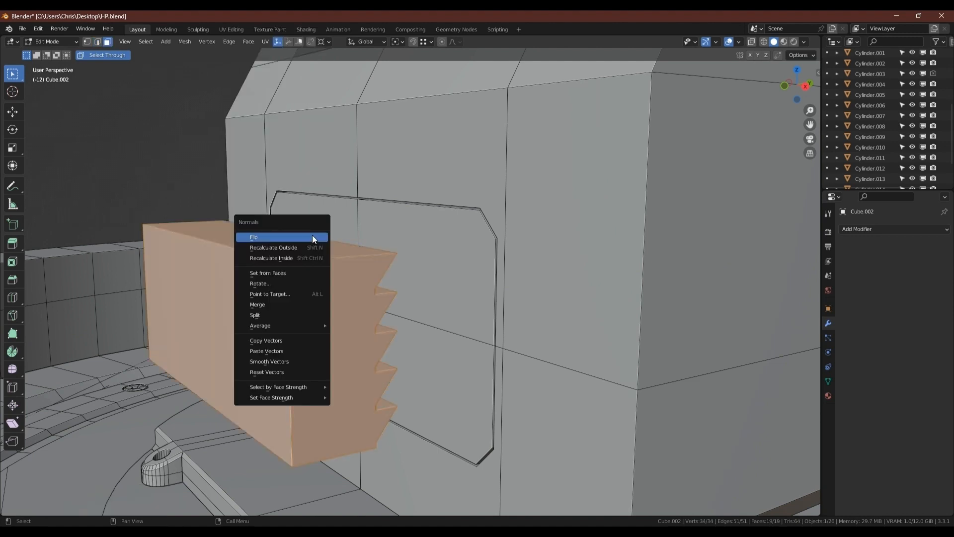
left_click(290, 247)
key("Tab")
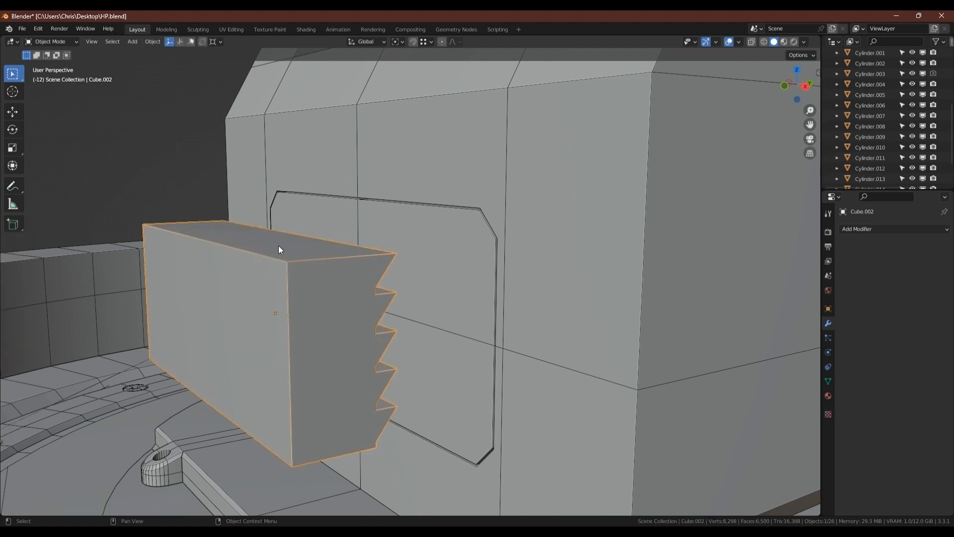
- Subtract the slat block from the chamfered panel with a Bool Tool brush Difference
left_click(434, 250, "shift")
key("shift+ctrl+b")
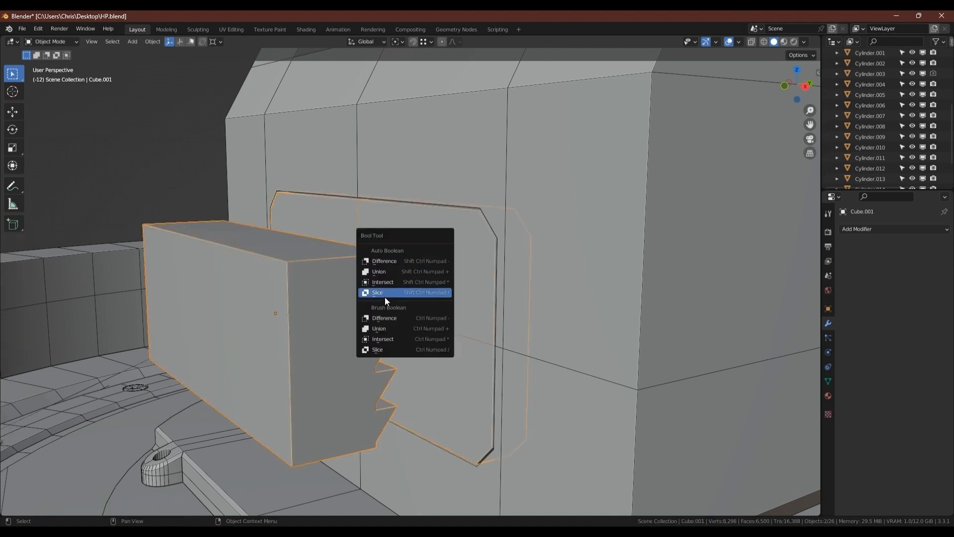
left_click(396, 318)
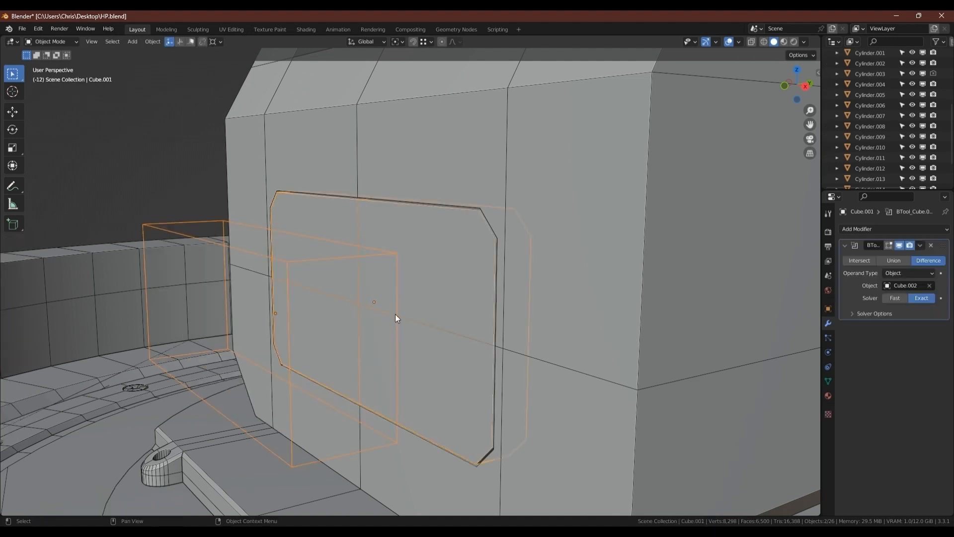
- Move the slat cutter about 0.2 m along Y into the panel to cut the louvers
left_click(182, 223)
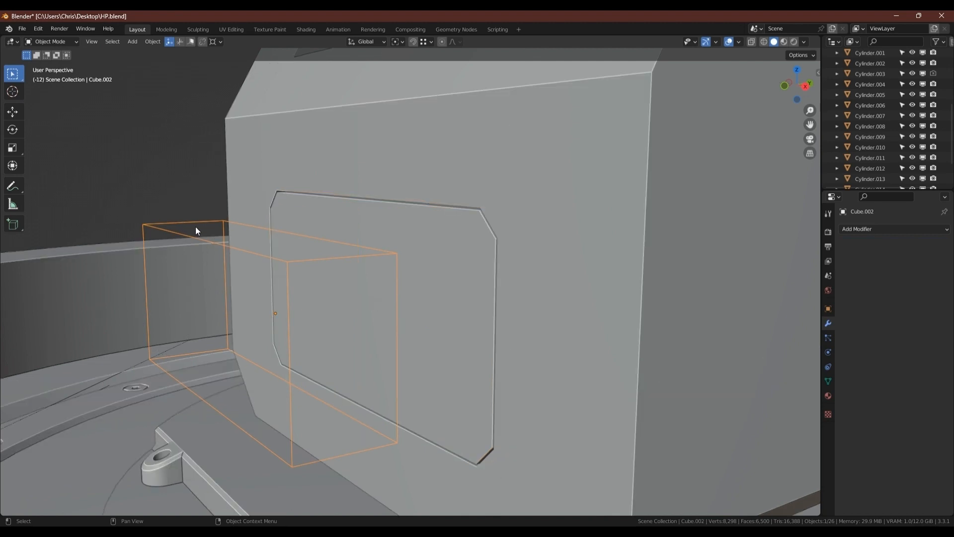
middle_click_drag(304, 298, 320, 297)
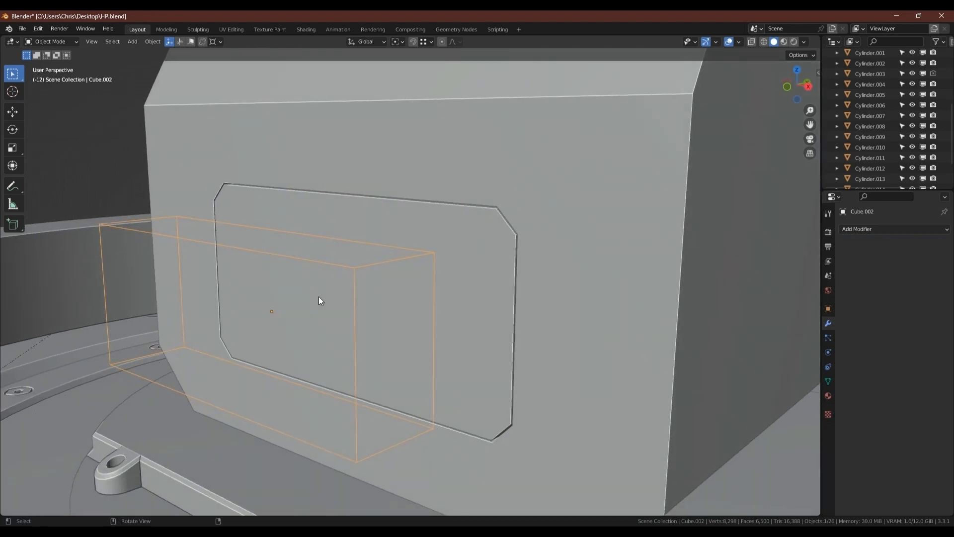
key("g")
key("y")
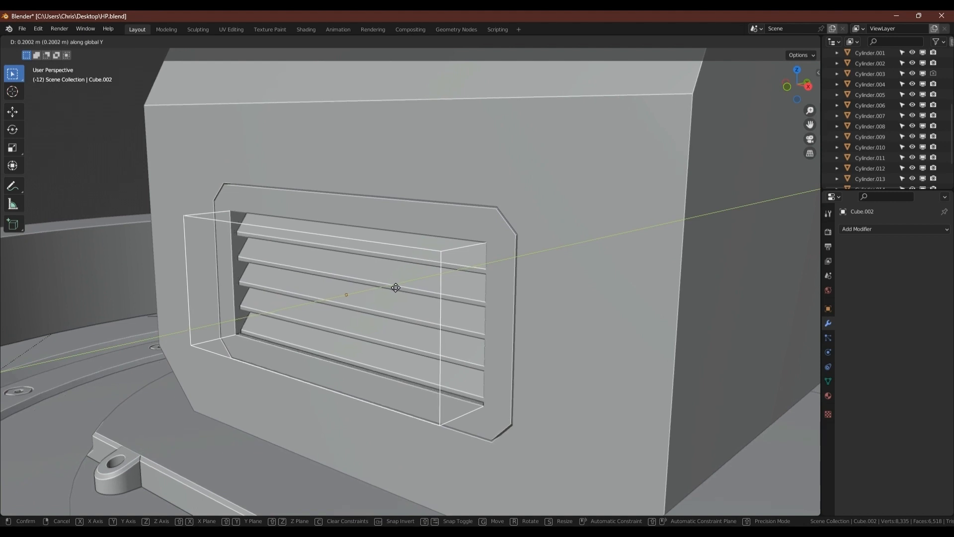
left_click(396, 287)
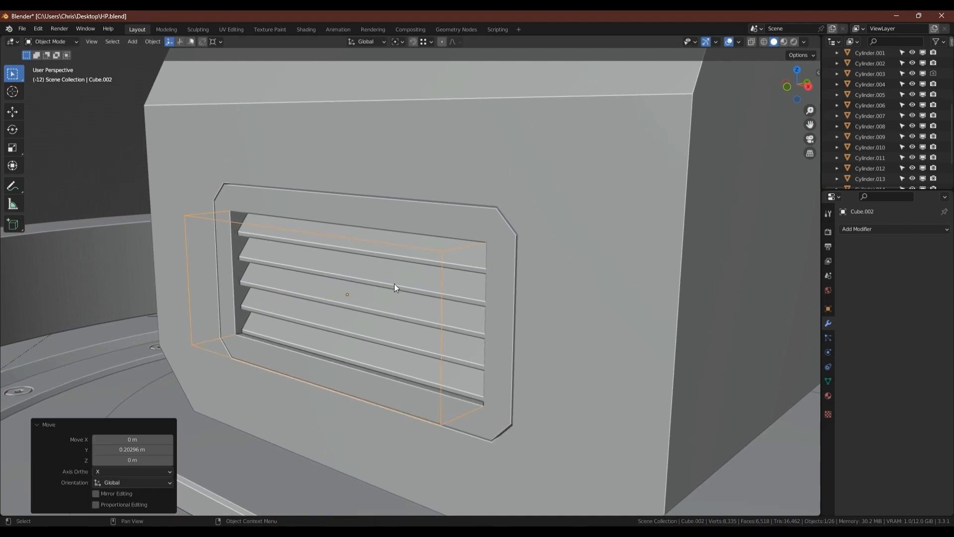
- Apply all booleans on the chamfered panel and save the file
middle_click_drag(350, 301, 332, 258)
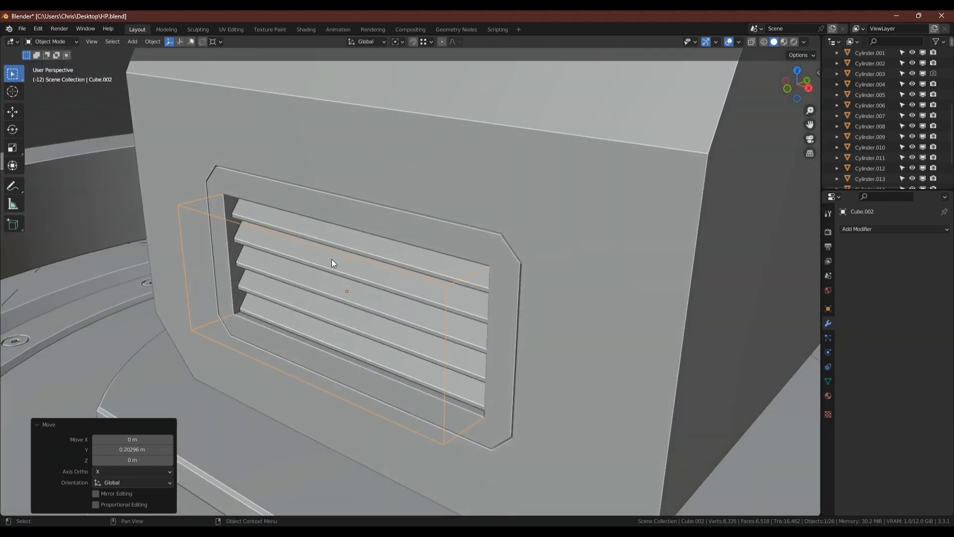
left_click(241, 186)
key("ctrl+shift+b")
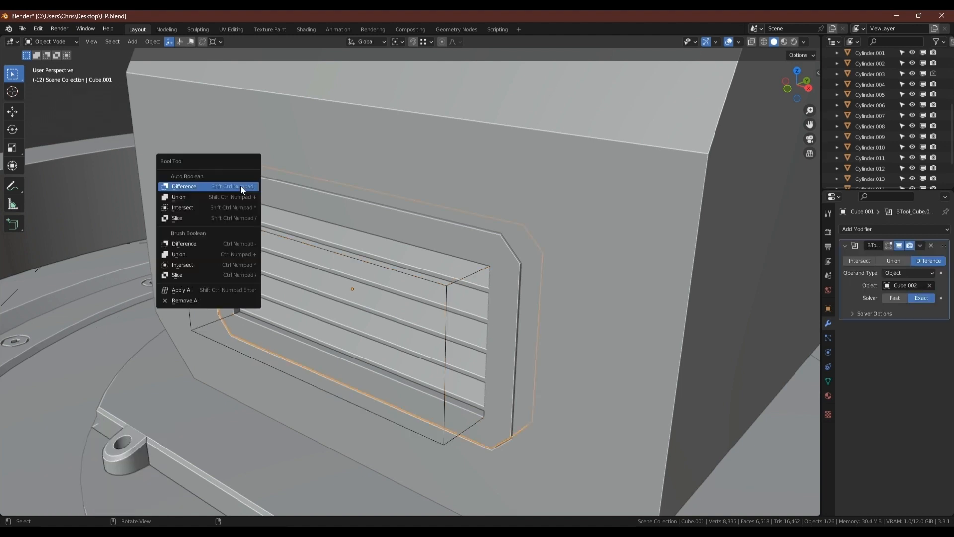
left_click(192, 289)
scroll(234, 267, "down", 4)
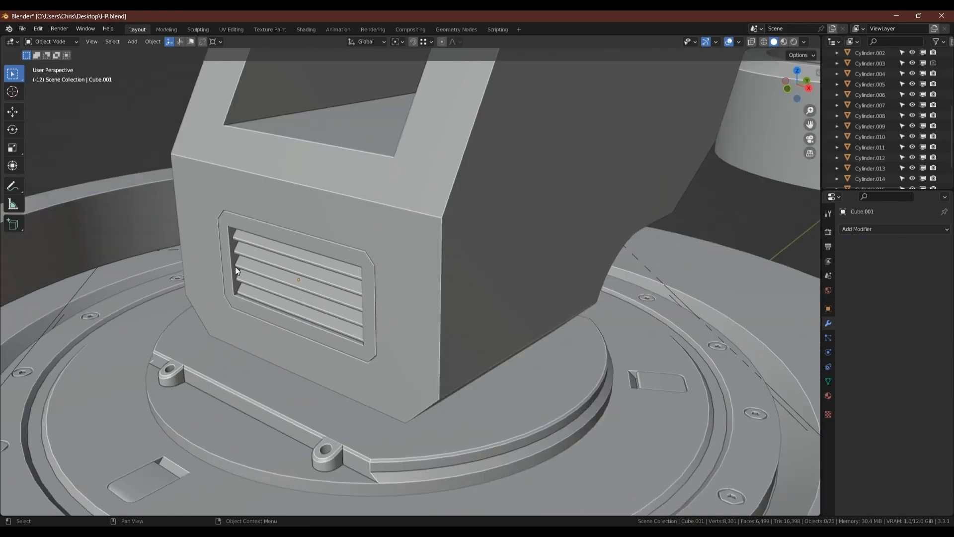
middle_click_drag(264, 261, 309, 230)
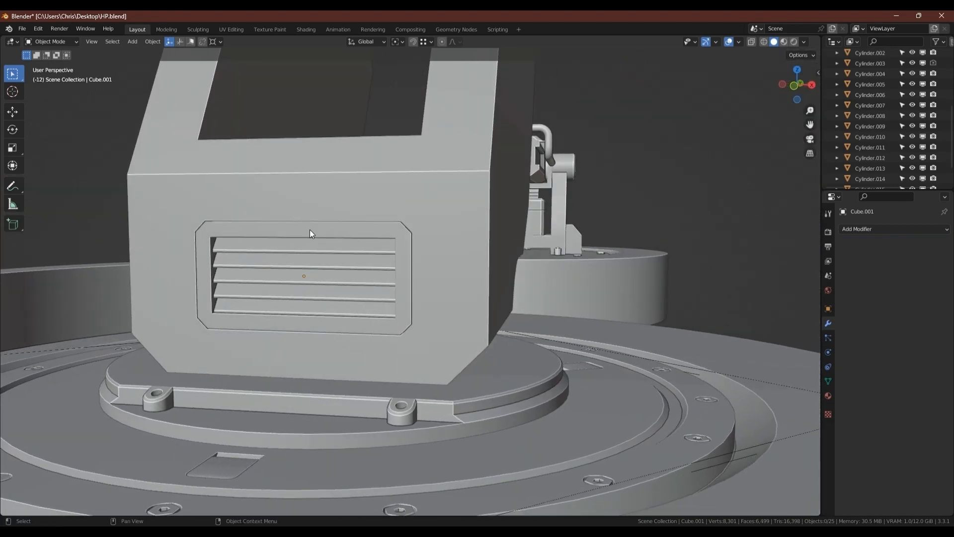
key("ctrl+s")
left_click(372, 228)
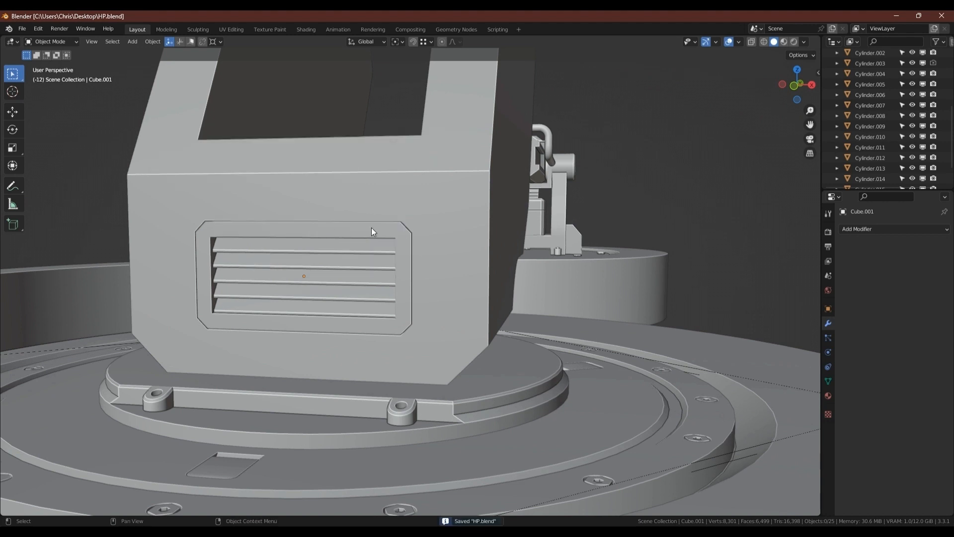
- Add a Round Cube mesh using the Quadsphere preset
scroll(367, 232, "down", 1)
middle_click_drag(344, 307, 314, 350, "shift")
middle_click_drag(461, 285, 407, 282)
middle_click_drag(121, 241, 385, 272, "shift")
left_click(284, 279)
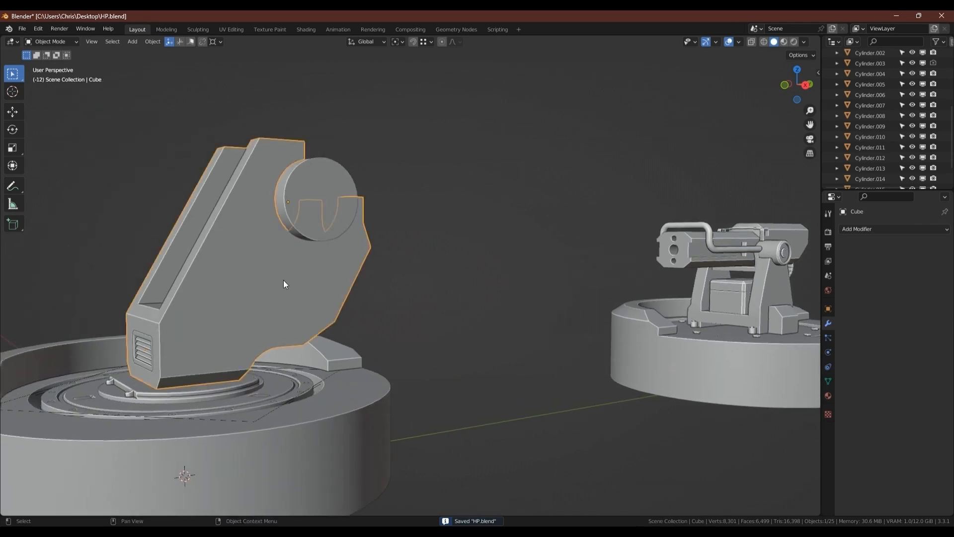
scroll(260, 259, "up", 1)
middle_click_drag(261, 259, 304, 324)
key("shift+a")
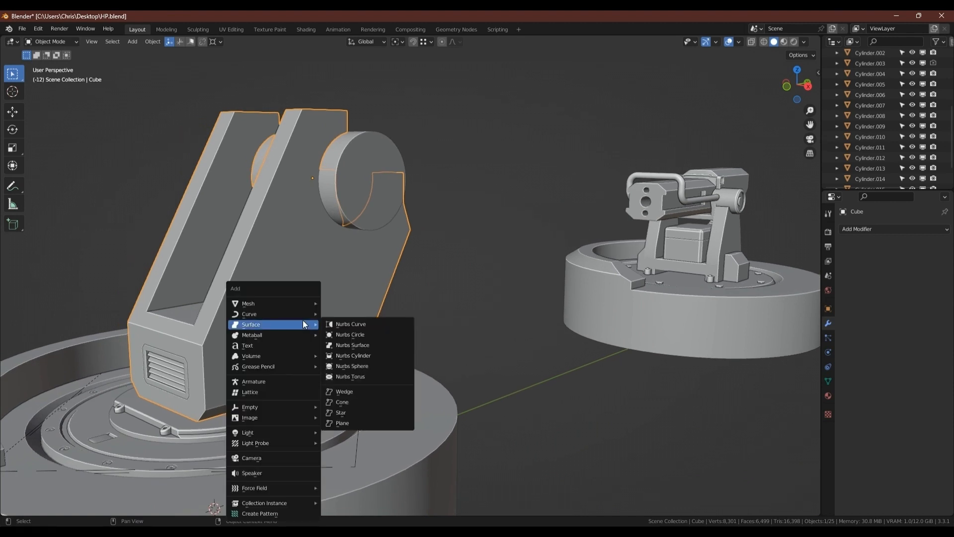
mouse_move(283, 304)
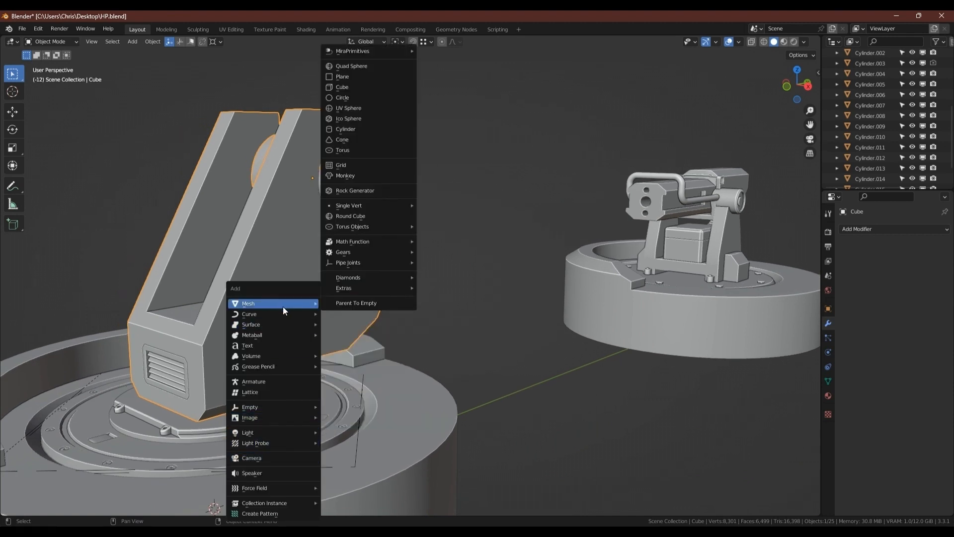
left_click(363, 216)
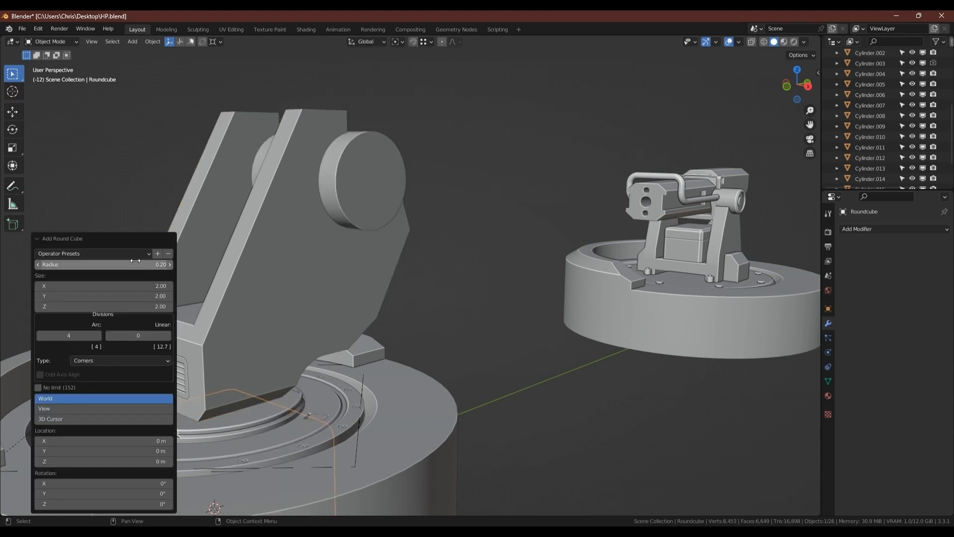
left_click(151, 253)
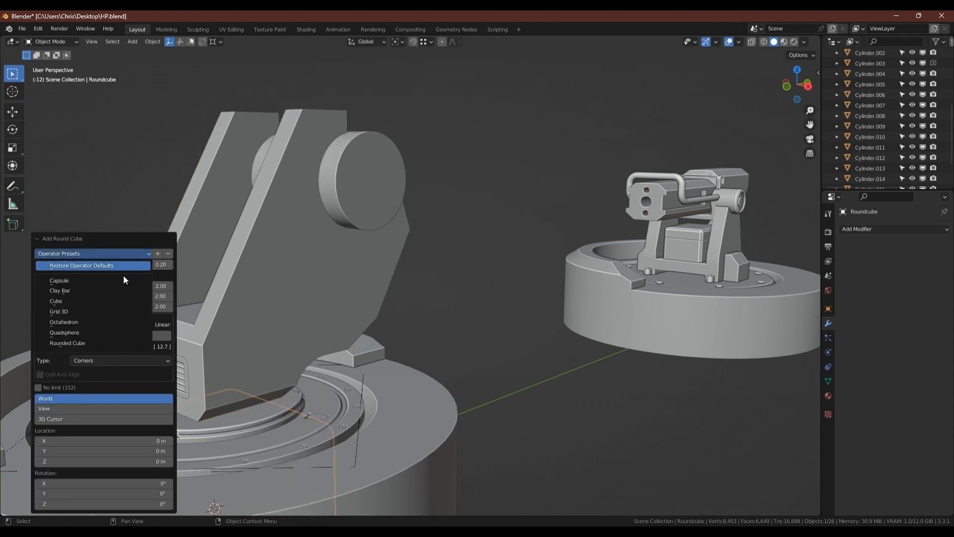
left_click(78, 332)
- Show the wireframe overlay, move the sphere up to the body's side, and scale its mesh to about 0.114
middle_click_drag(245, 383, 303, 339)
key("shift+z")
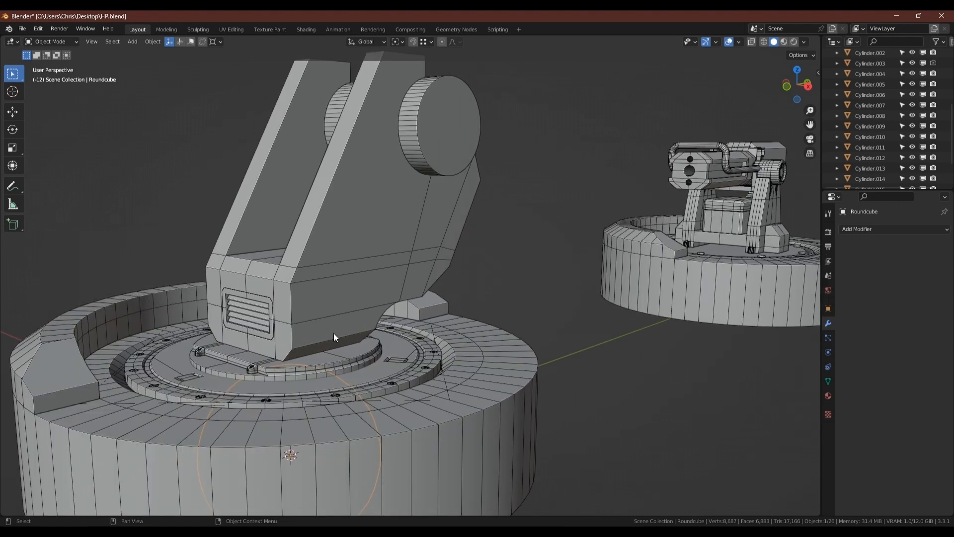
key("g")
left_click(413, 243)
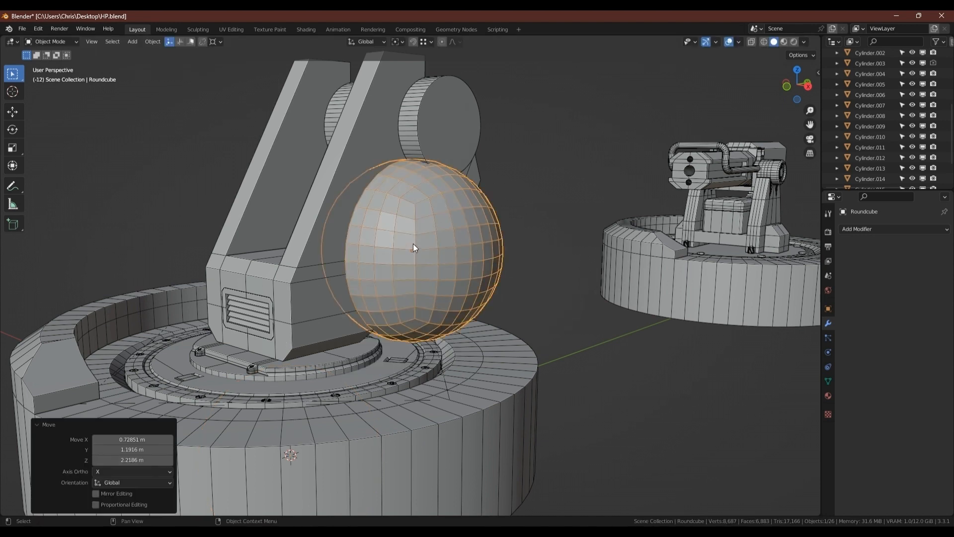
key("Tab")
key("s")
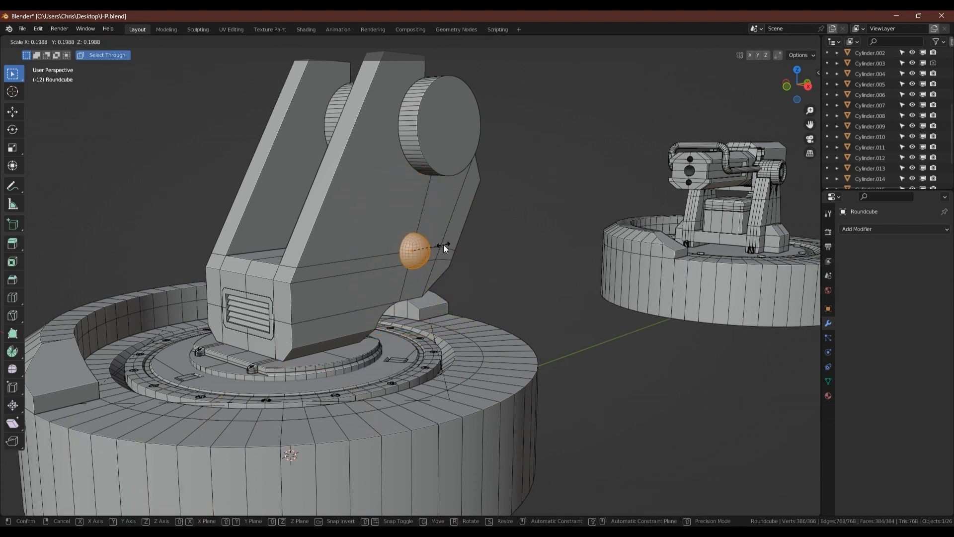
left_click(429, 247)
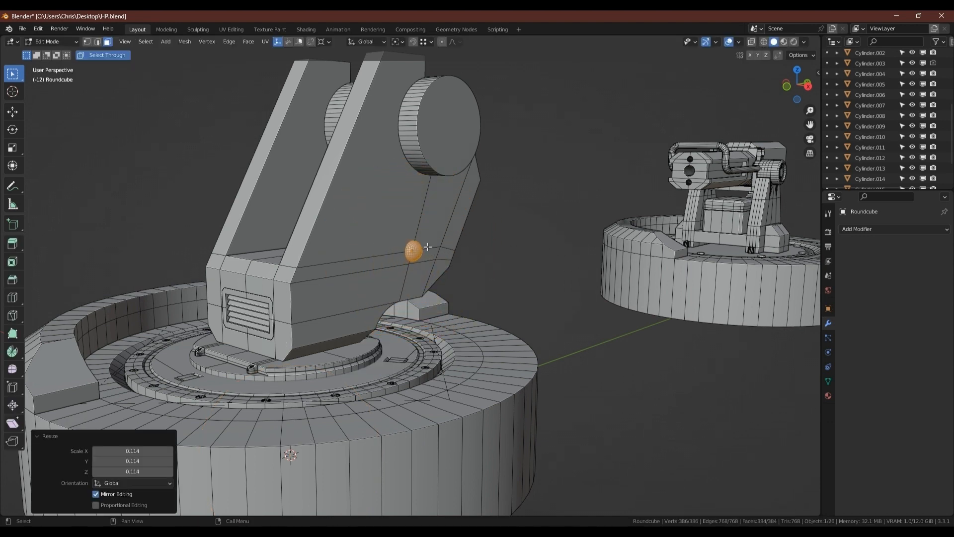
- In the right orthographic view, move the sphere about 1.05 m along Y and 0.47 m along Z onto the body's rear edge
scroll(428, 246, "up", 3)
middle_click_drag(457, 234, 403, 233)
middle_click_drag(402, 234, 390, 282, "shift")
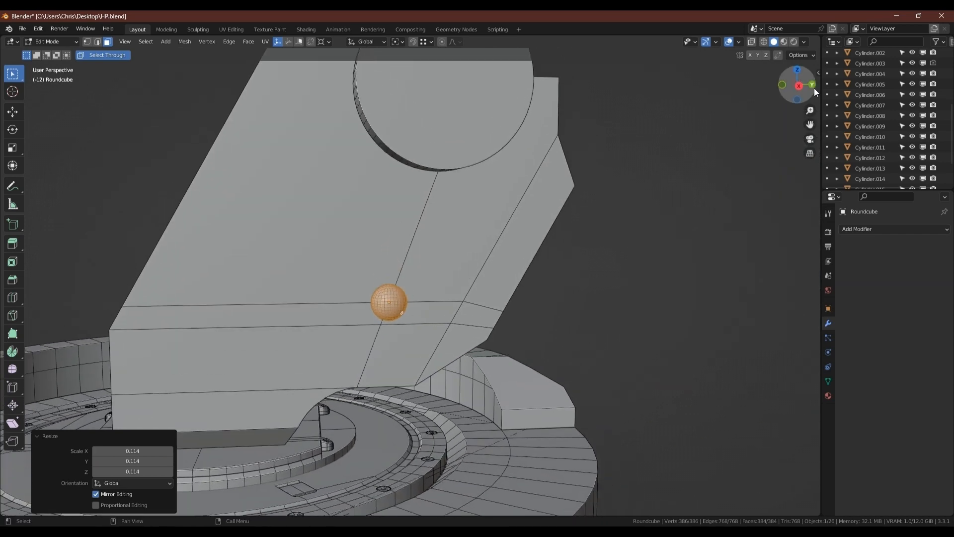
left_click(797, 86)
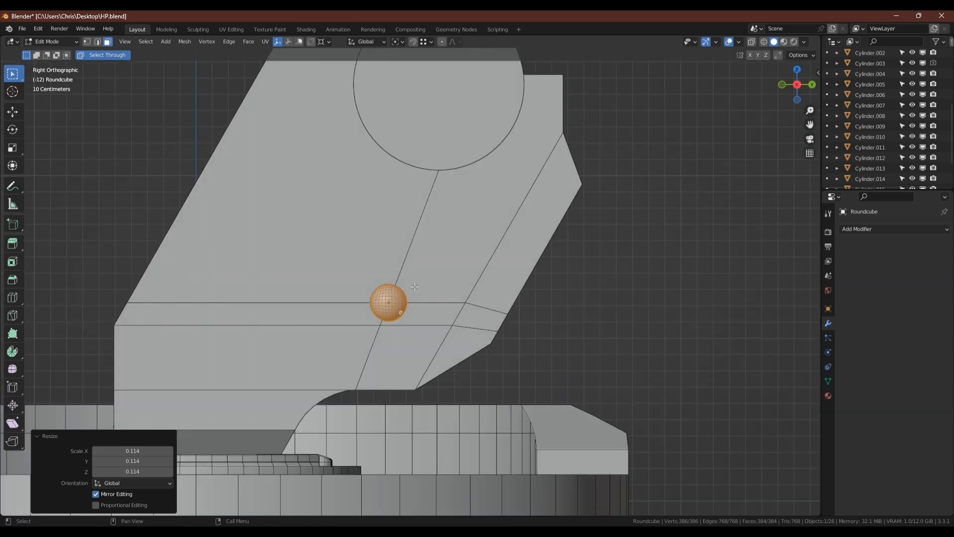
key("g")
key("shift+x")
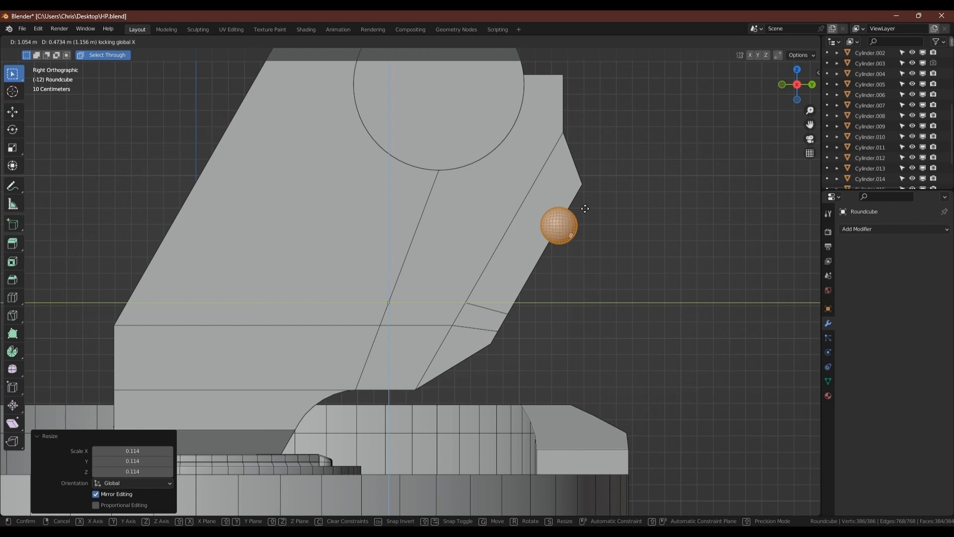
left_click(585, 209)
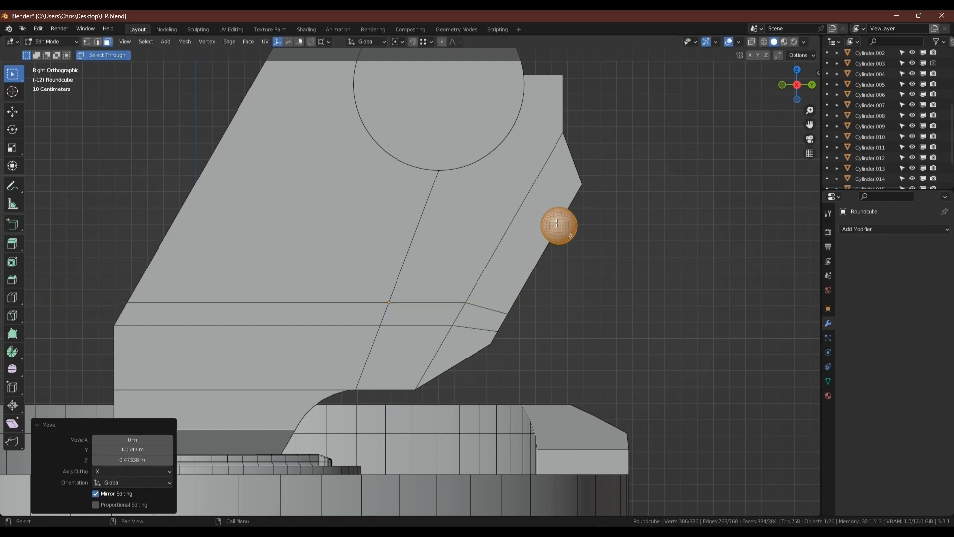
- Delete the half of the sphere facing away from the body, leaving an open hemisphere
scroll(455, 230, "up", 4)
left_click_drag(531, 204, 404, 355)
key("x")
left_click(437, 266)
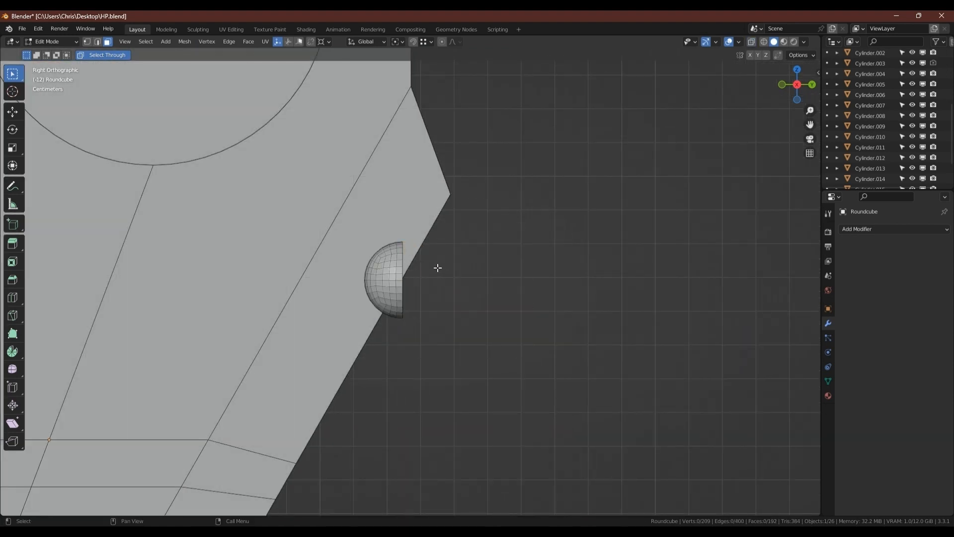
- Extrude the hemisphere's open edge loop about 1.12 m along Y into a round-ended tube
key("2")
left_click(411, 275, "alt")
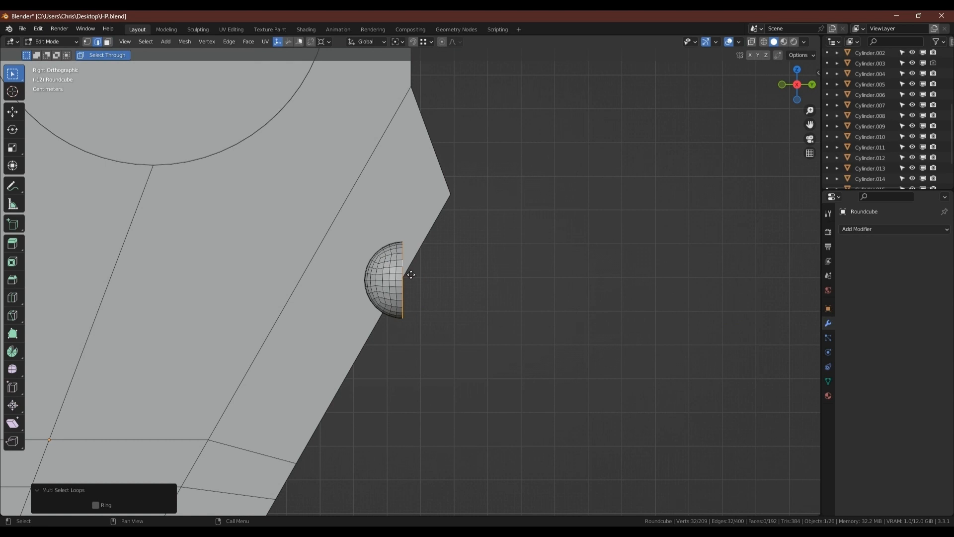
key("e")
left_click(786, 326)
middle_click_drag(656, 305, 581, 314, "shift")
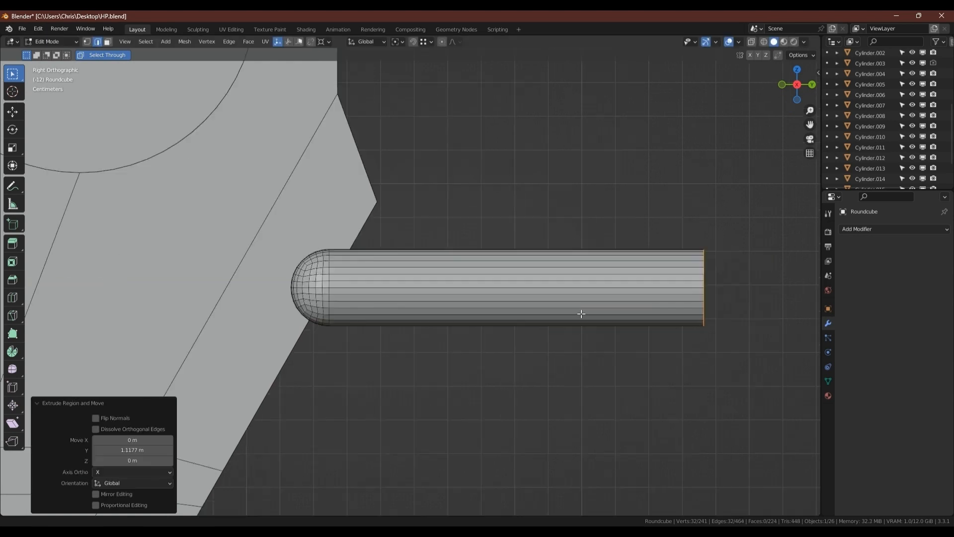
- Lengthen the tube by moving its open end about 1.8 m along Y, and cap the end with a face
scroll(405, 305, "down", 7)
key("g")
key("y")
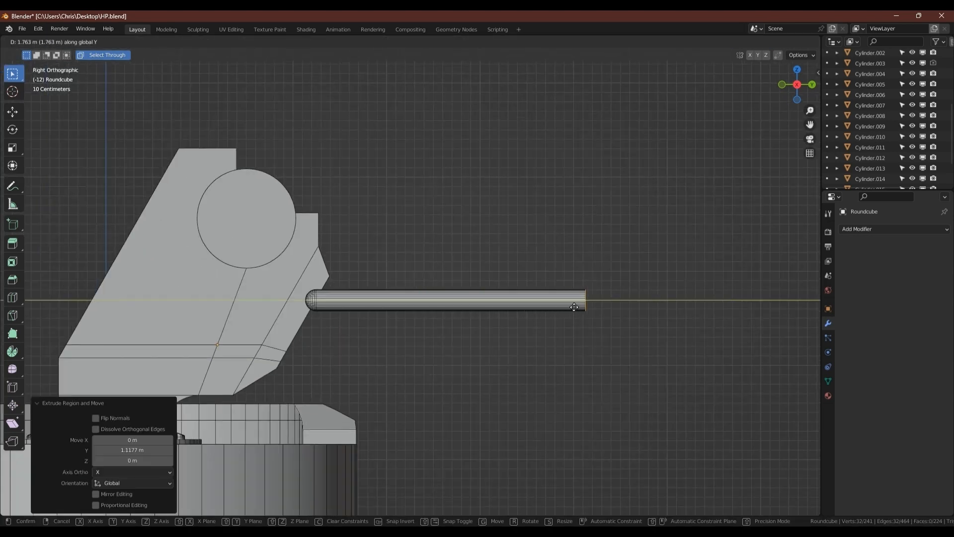
left_click(587, 307)
middle_click_drag(544, 234, 476, 281)
scroll(475, 281, "up", 3)
key("Tab")
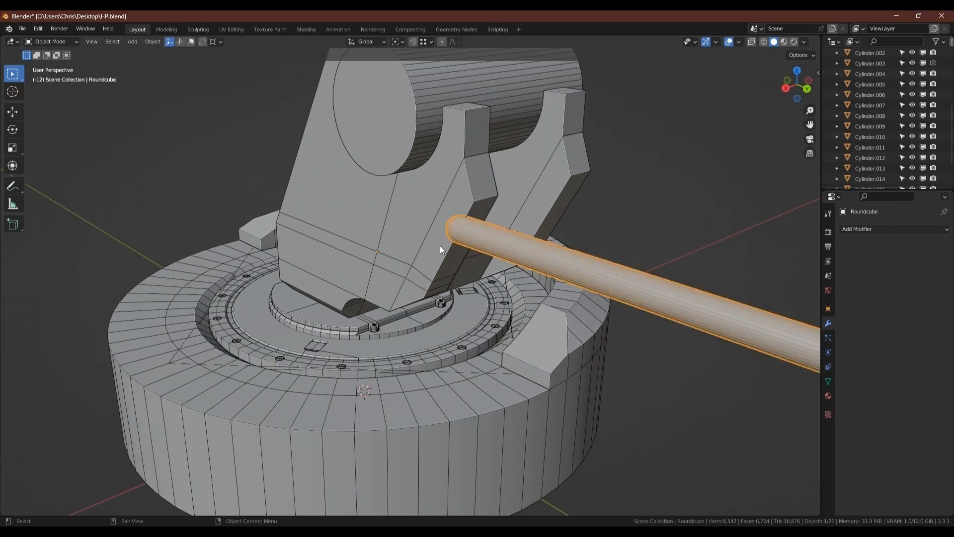
- Try an Un-Subdivide with 2 iterations on the tube's entire mesh and undo it
scroll(452, 244, "down", 3)
scroll(479, 235, "up", 7)
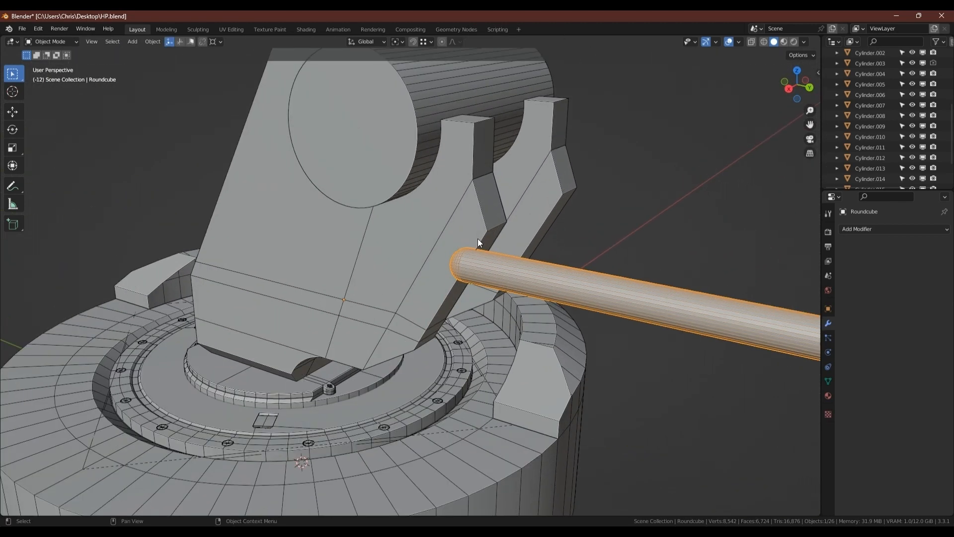
scroll(423, 260, "up", 5)
middle_click_drag(501, 246, 522, 254)
scroll(516, 271, "down", 2)
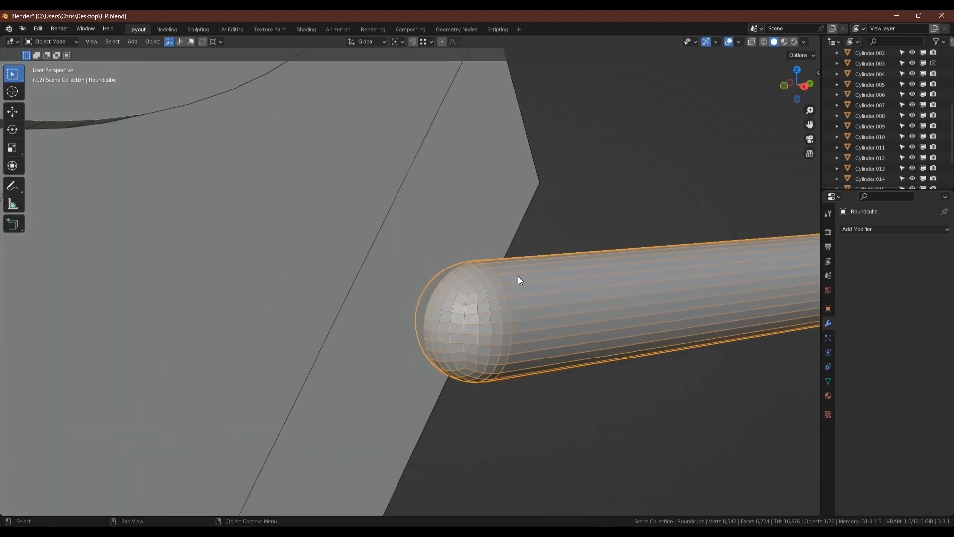
key("Tab")
key("a")
right_click(549, 272)
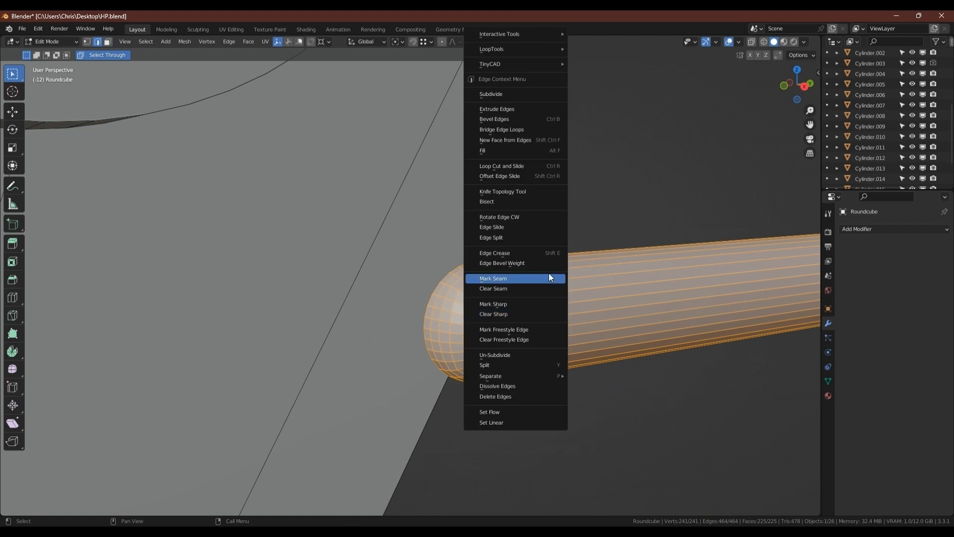
left_click(530, 354)
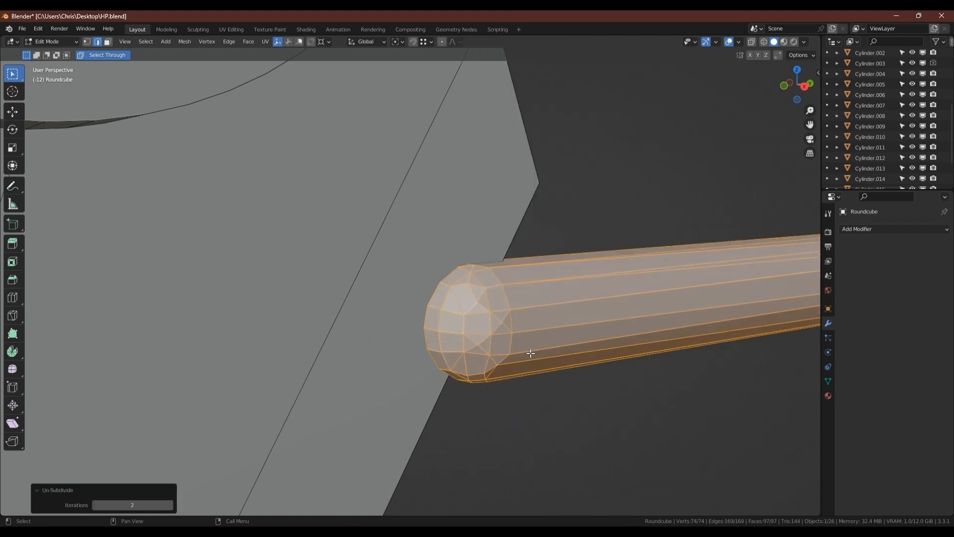
key("ctrl+z")
scroll(528, 348, "down", 5)
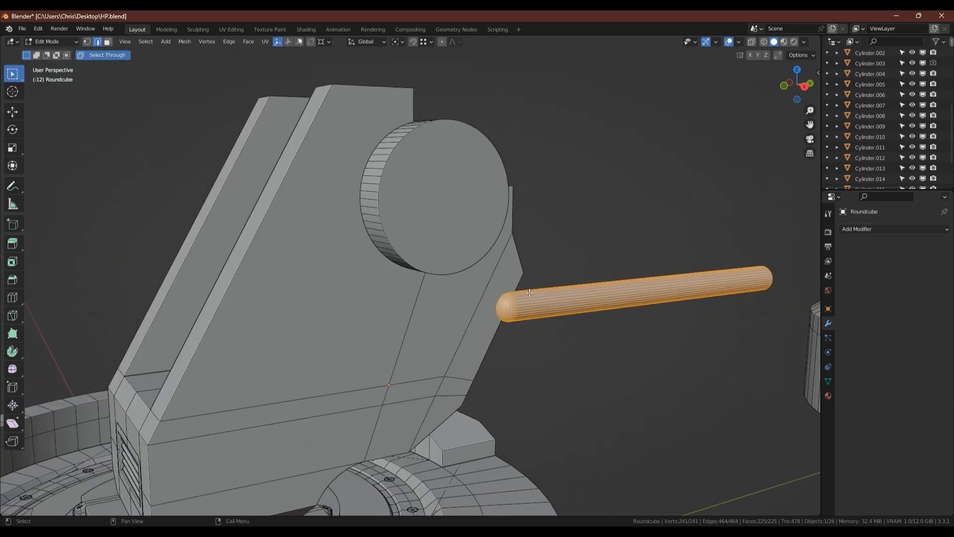
- Apply Shade Auto Smooth at 30° to the round-ended tube in Object Mode
middle_click_drag(520, 282, 492, 285)
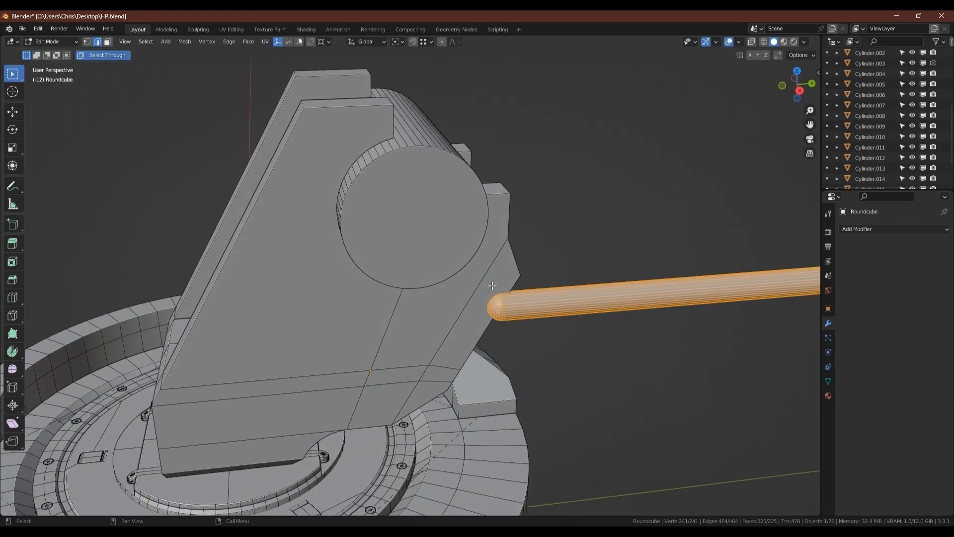
right_click(491, 287)
key("Tab")
right_click(372, 173)
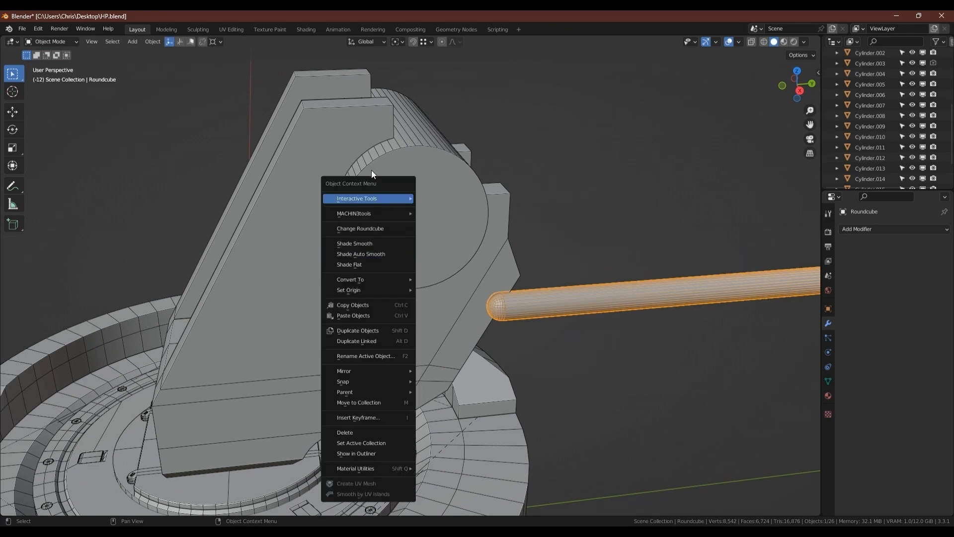
left_click(363, 254)
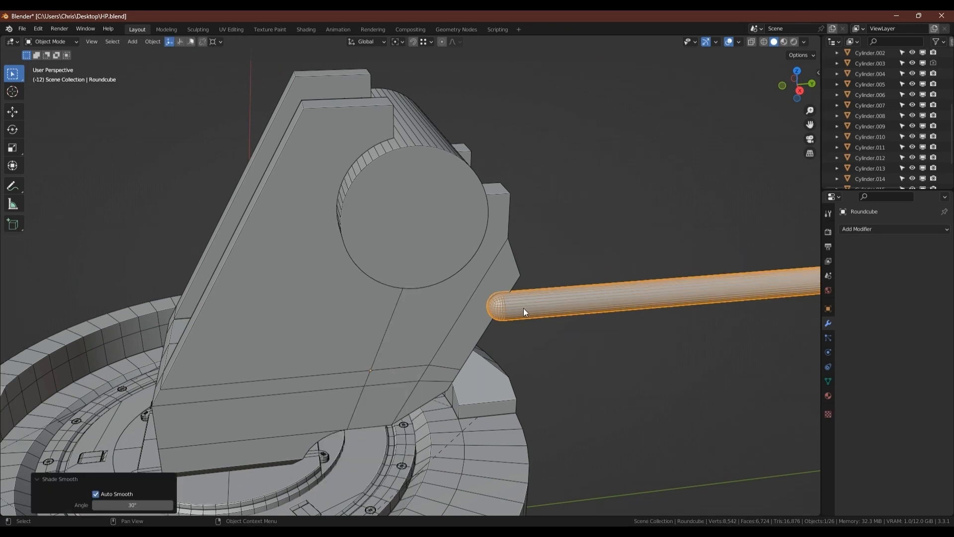
- Subtract the tube from the mechanical body with a Bool Tool brush Difference
left_click(453, 299, "shift")
key("ctrl+shift+b")
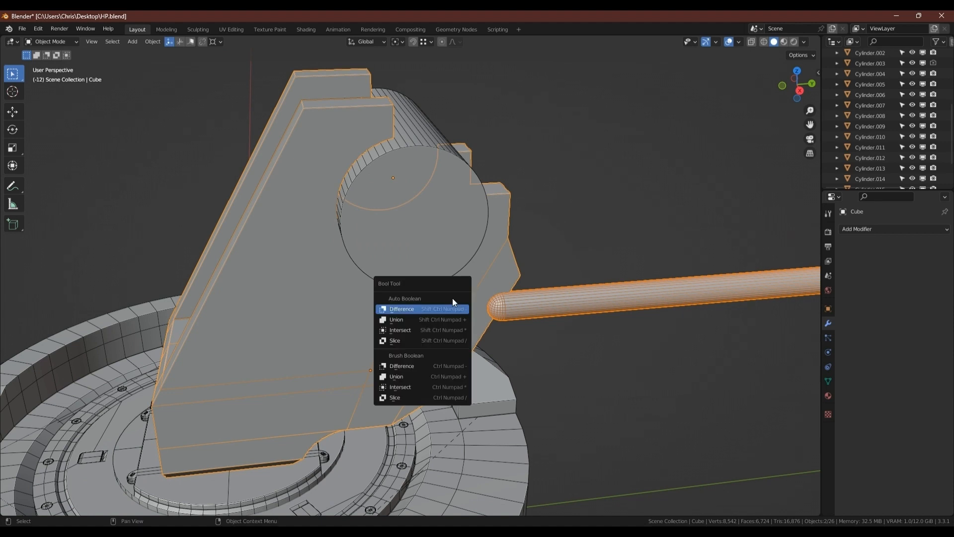
left_click(411, 368)
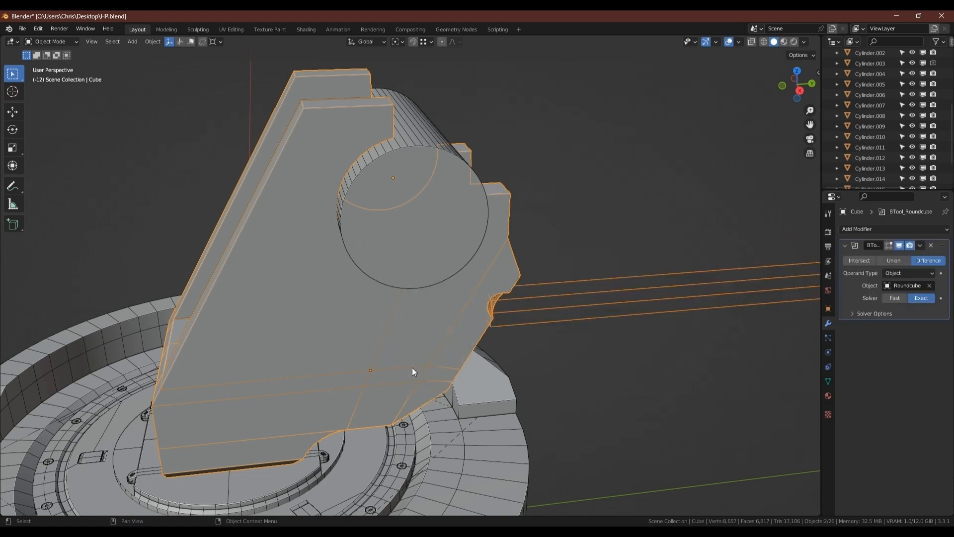
- Move the tube cutter about -1.70 m along Y so it carves a long groove into the body's side
left_click(588, 291)
key("g")
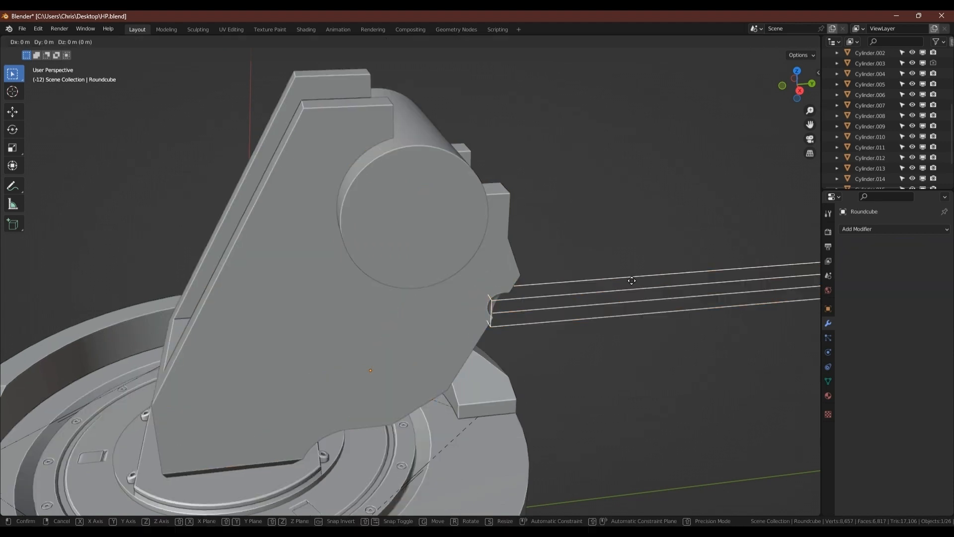
key("y")
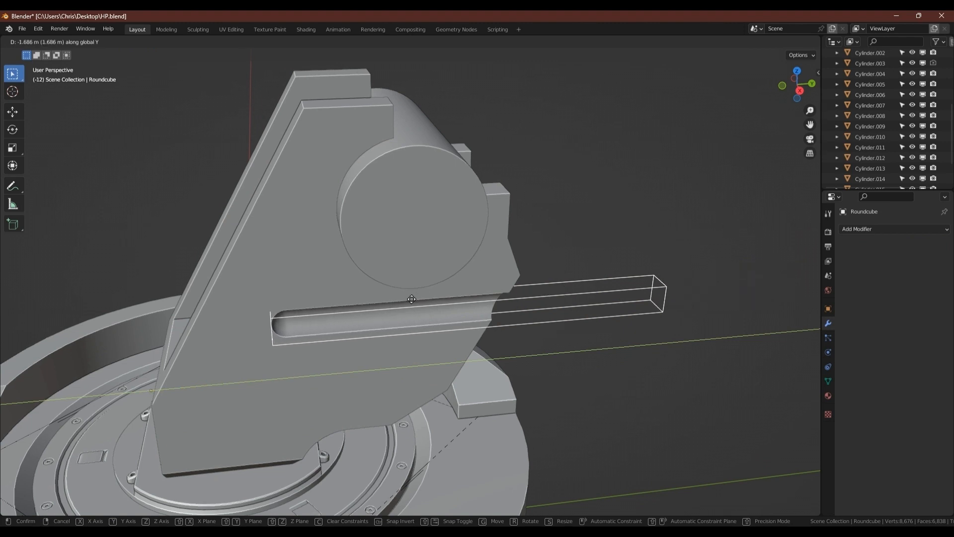
left_click(451, 280)
middle_click_drag(453, 279, 466, 246)
- In the right orthographic view, move the cutter about -0.56 m along Y to the body's slanted front edge
left_click(803, 87)
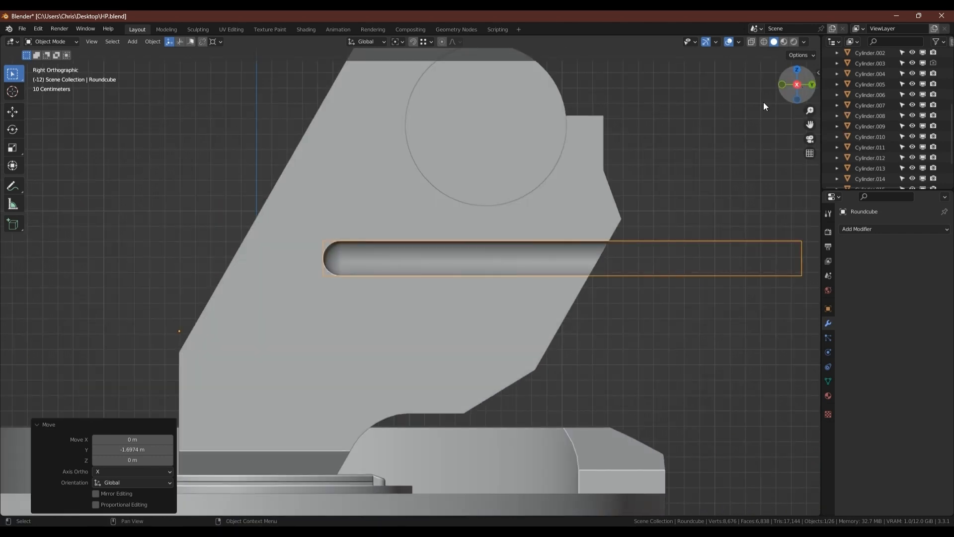
key("g")
key("y")
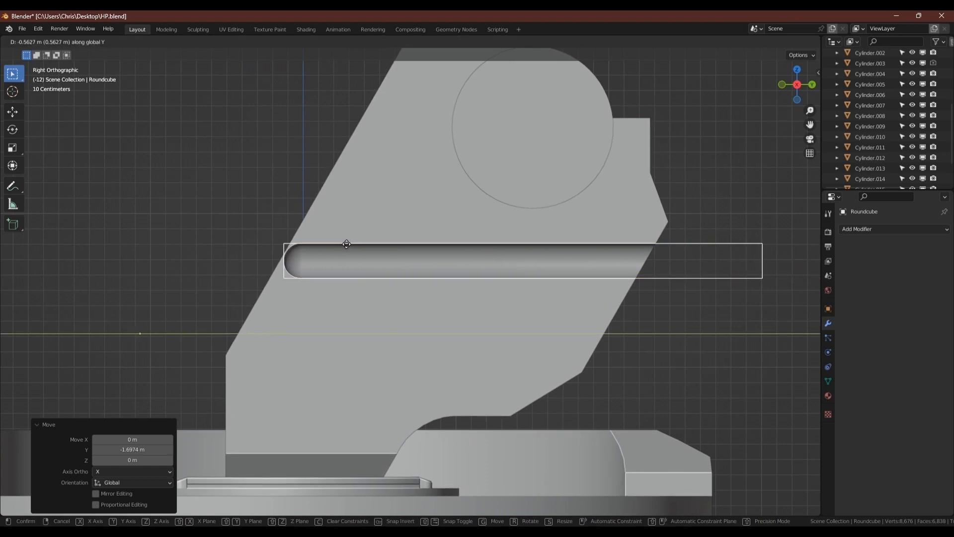
left_click(346, 244)
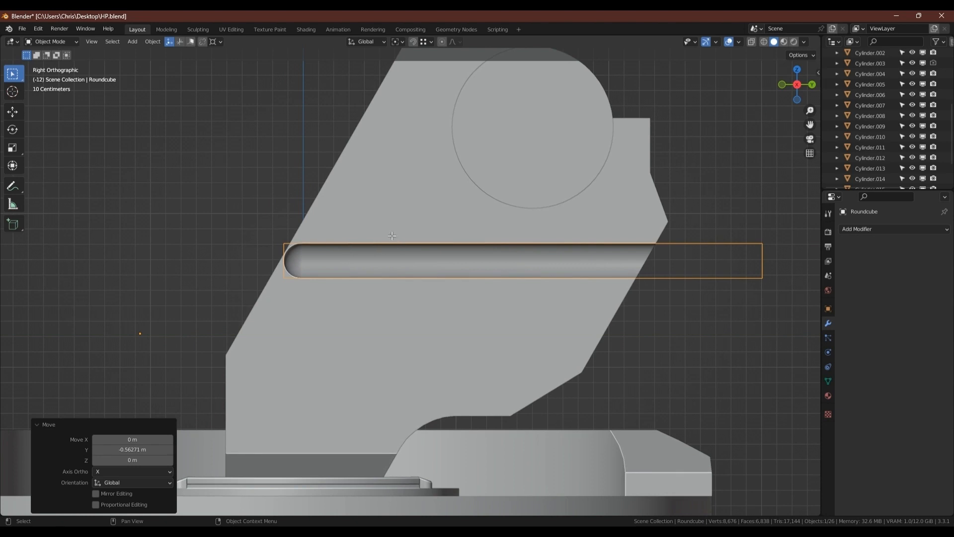
- Duplicate the cutter's whole mesh within the same object, offsetting the copy about -0.23 m along Y and -0.41 m along Z
key("Tab")
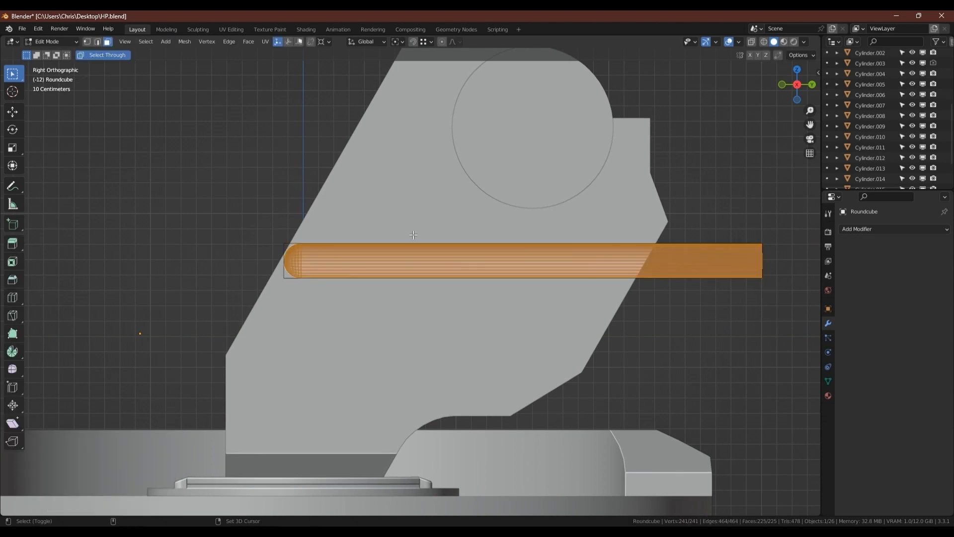
key("g")
key("shift+x")
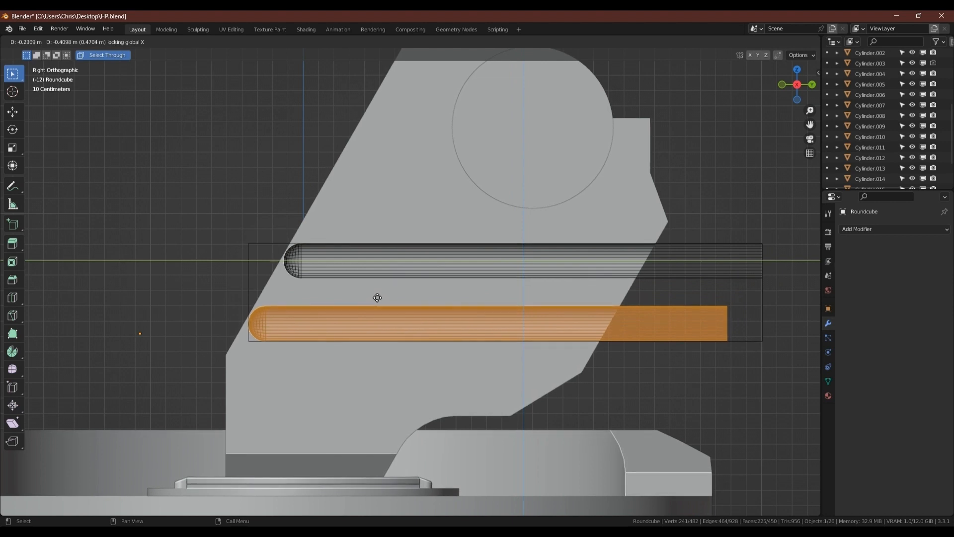
left_click(377, 297)
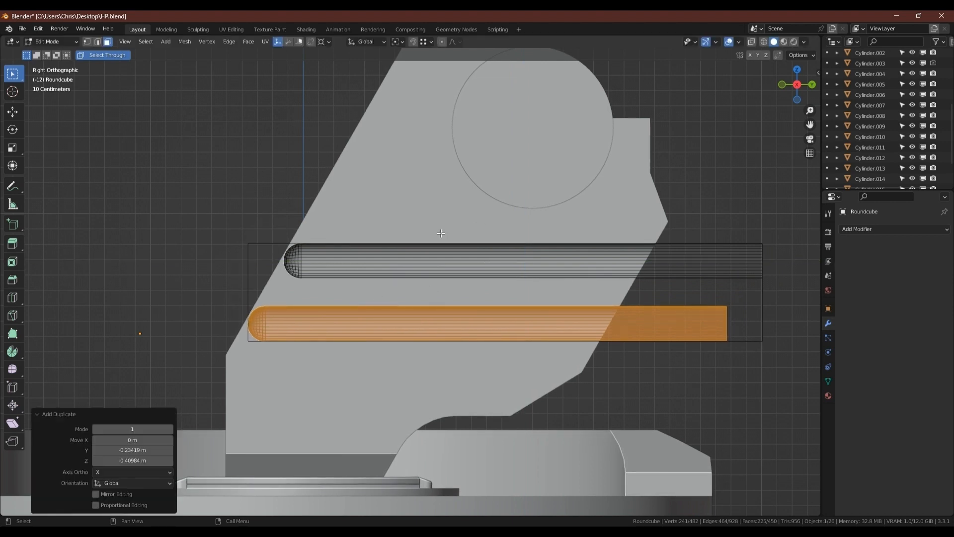
middle_click_drag(441, 233, 368, 237, "shift")
key("Tab")
- Move the two-tube cutter about 0.29 m along Y, pulling both grooves back from the body's front edge, and deselect it
key("g")
key("y")
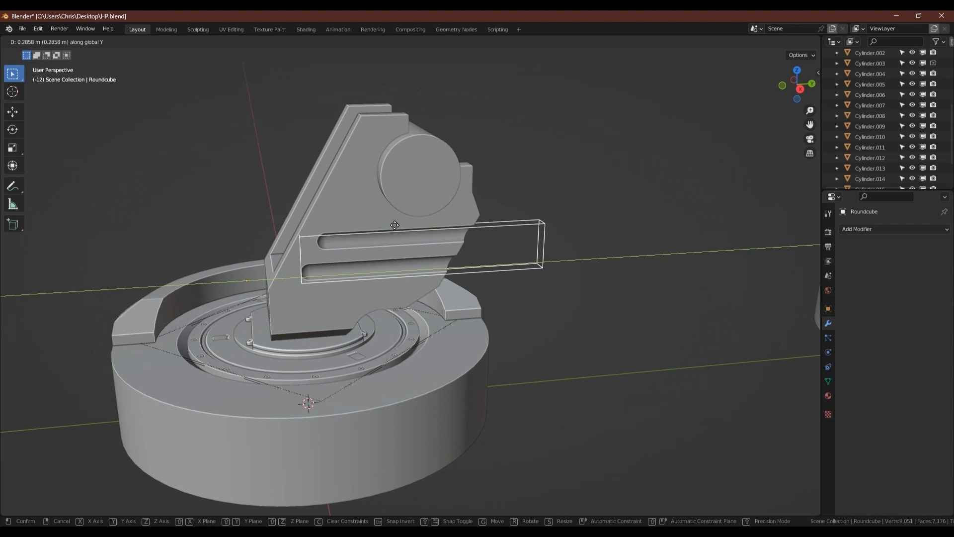
left_click(395, 224)
left_click(574, 223)
- Duplicate the slanted rear-edge faces of the body's near side plate, placing the copy about 1.63 m away along Y
scroll(380, 240, "up", 3)
middle_click_drag(369, 234, 462, 216)
left_click(433, 187)
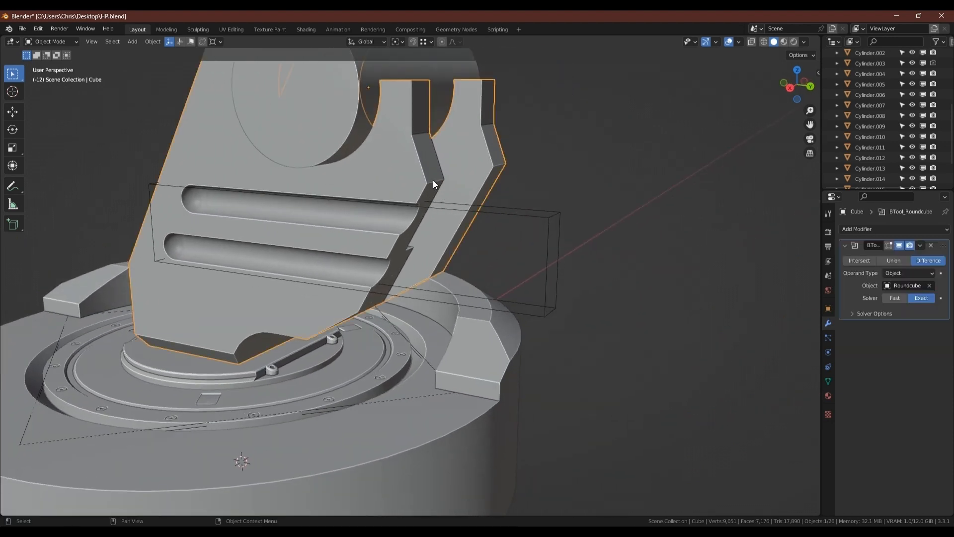
key("Tab")
middle_click_drag(432, 187, 431, 186)
left_click(431, 187)
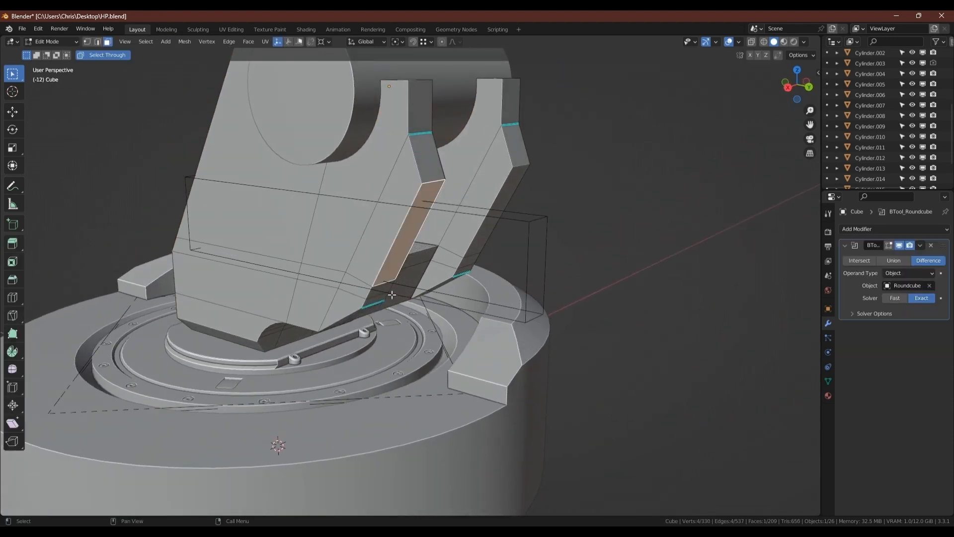
left_click(392, 296, "ctrl")
middle_click_drag(392, 296, 398, 258)
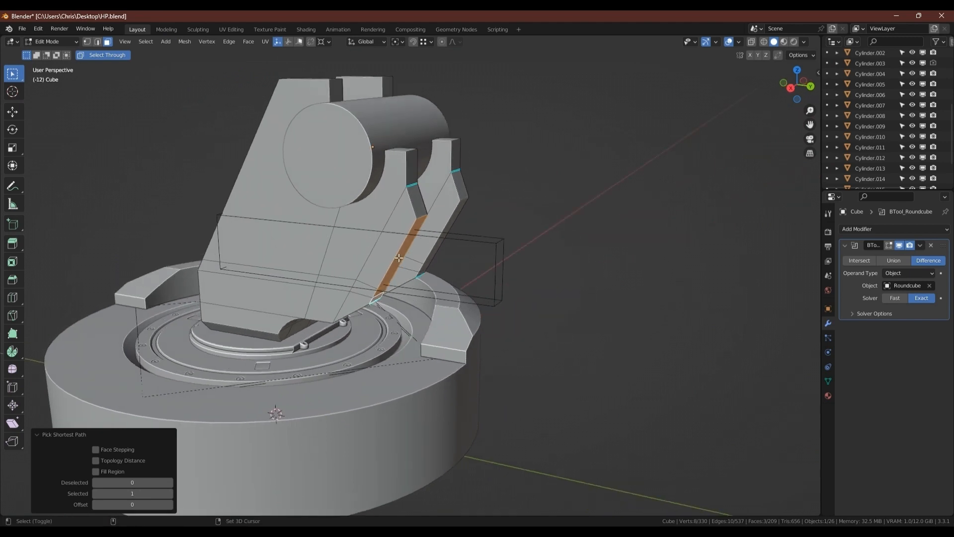
key("g")
key("y")
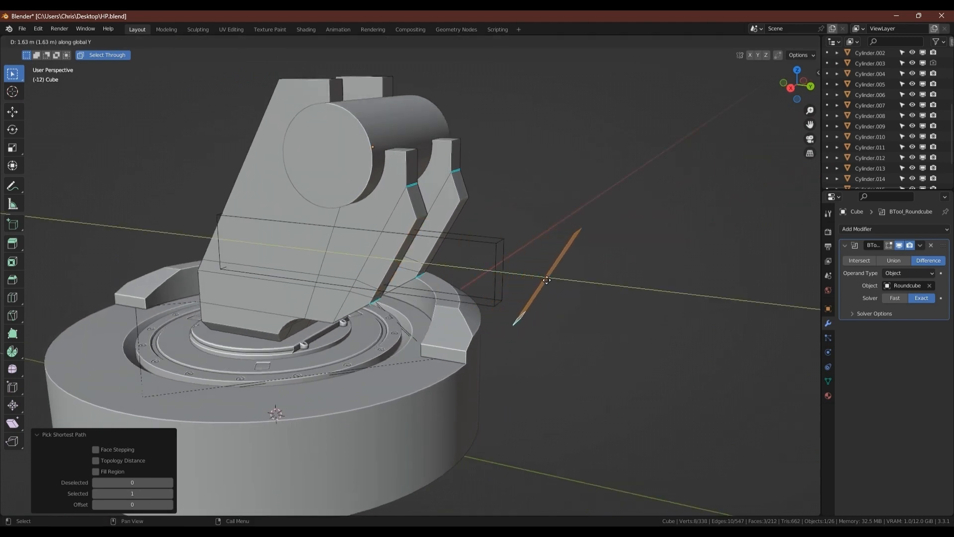
left_click(546, 280)
- Separate the duplicated faces into their own object and remove the Boolean modifier from it
key("p")
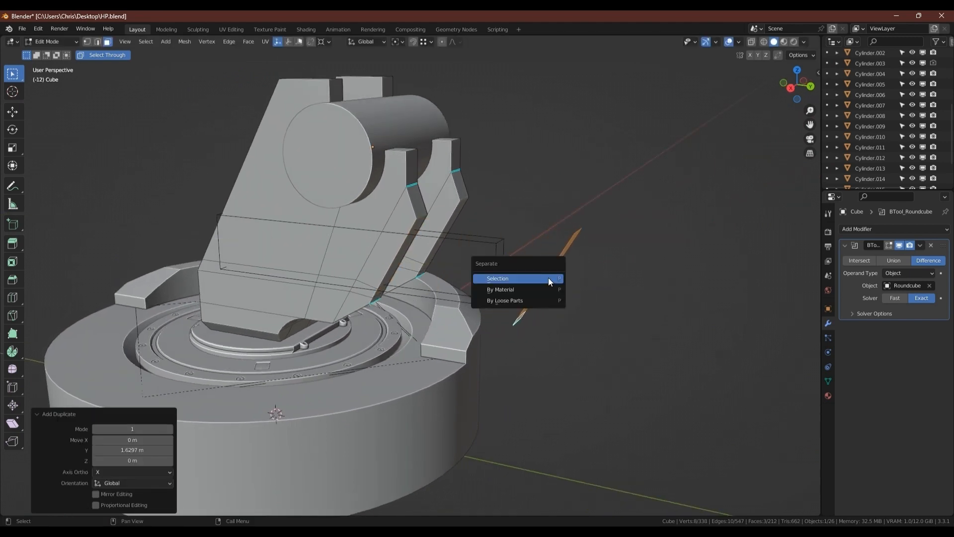
left_click(548, 278)
middle_click_drag(496, 270, 487, 265)
key("Tab")
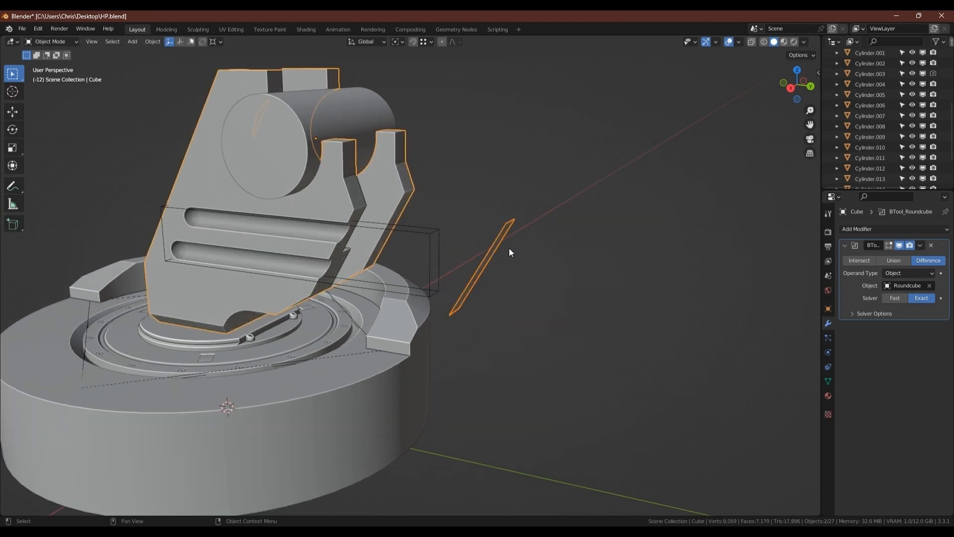
left_click(502, 231)
left_click(931, 245)
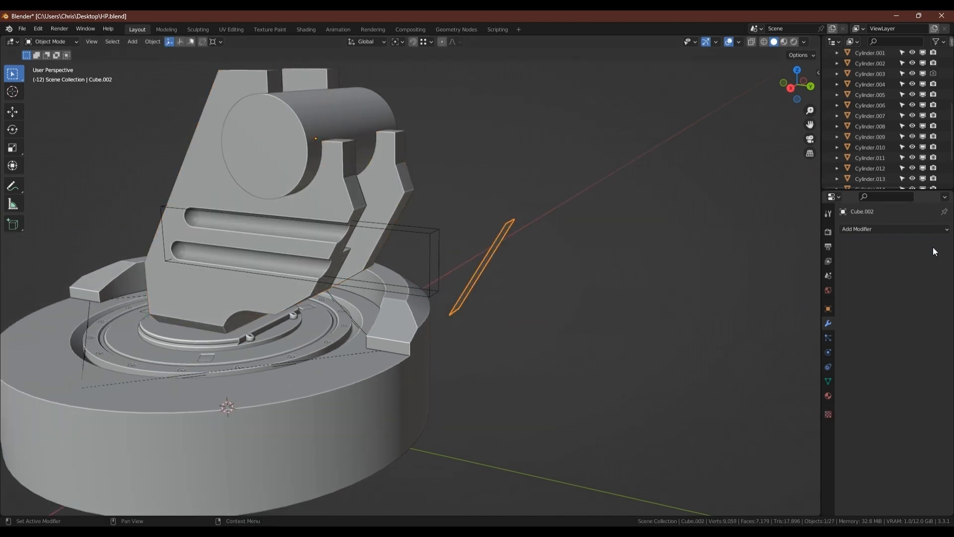
- Reduce the separated strip to a single four-sided face and clear the sharp mark from its lower edge
middle_click_drag(517, 239, 437, 294)
key("Tab")
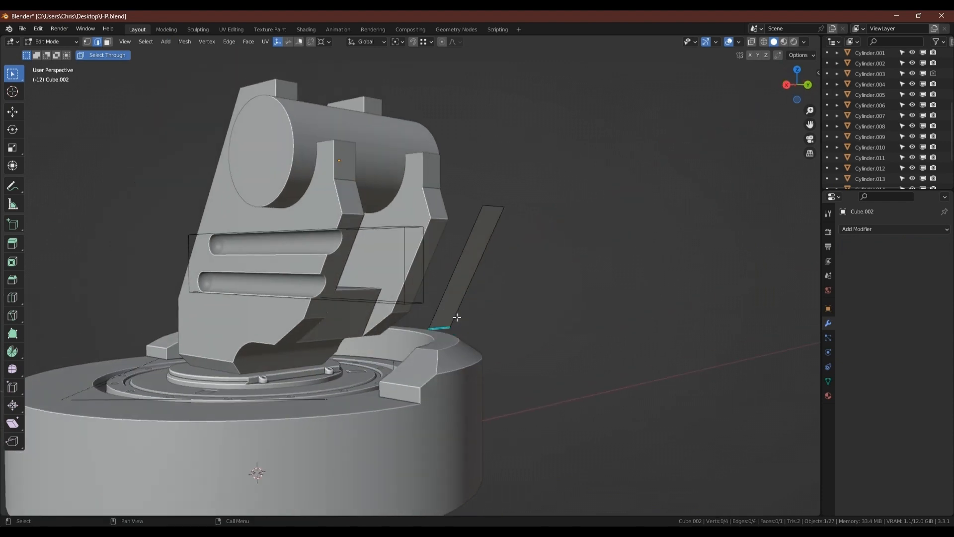
right_click(548, 293)
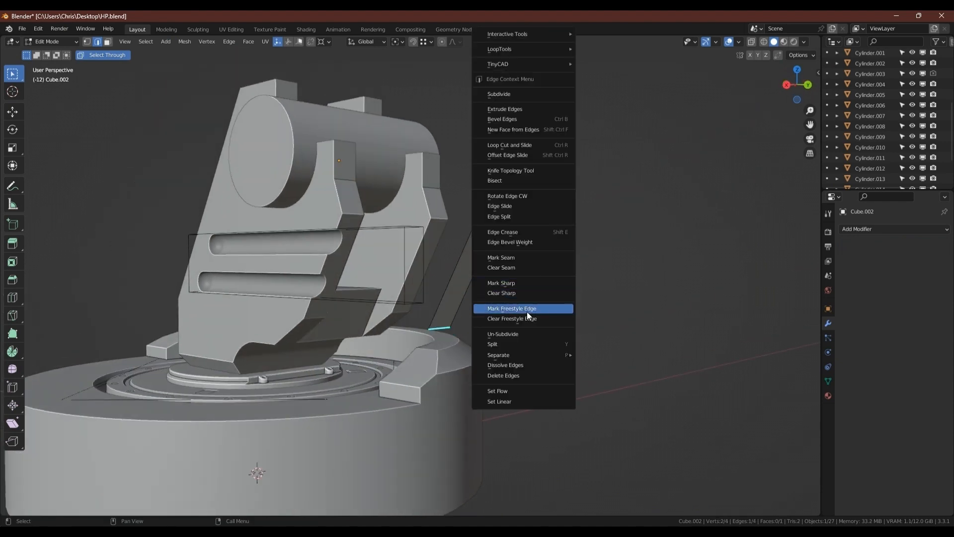
left_click(511, 293)
middle_click_drag(520, 266, 458, 271, "shift")
- Extrude the strip's face about 0.89 m along Y into a slanted block
key("3")
left_click(458, 269)
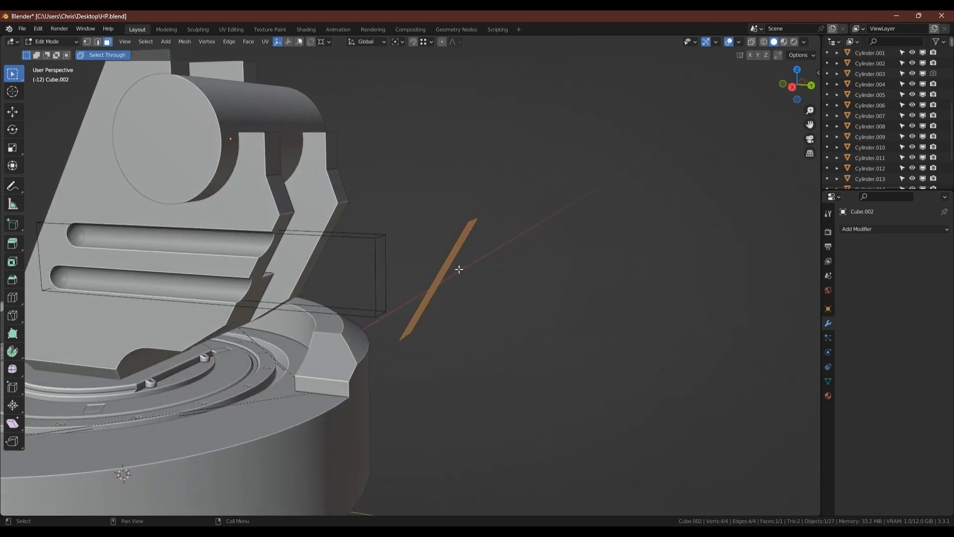
key("e")
key("y")
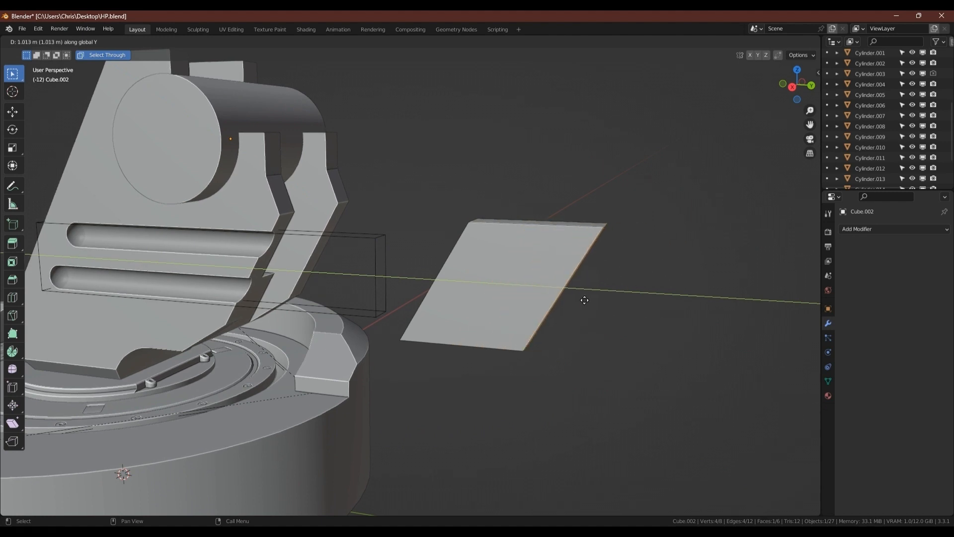
left_click(569, 297)
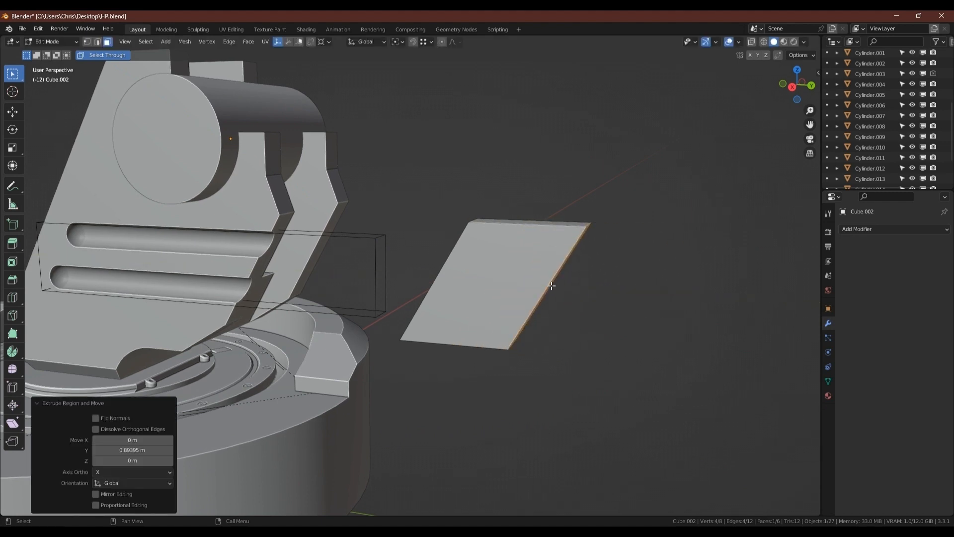
- Scale the entire slanted block up uniformly to about 1.27 times its size
left_click(550, 283, "alt")
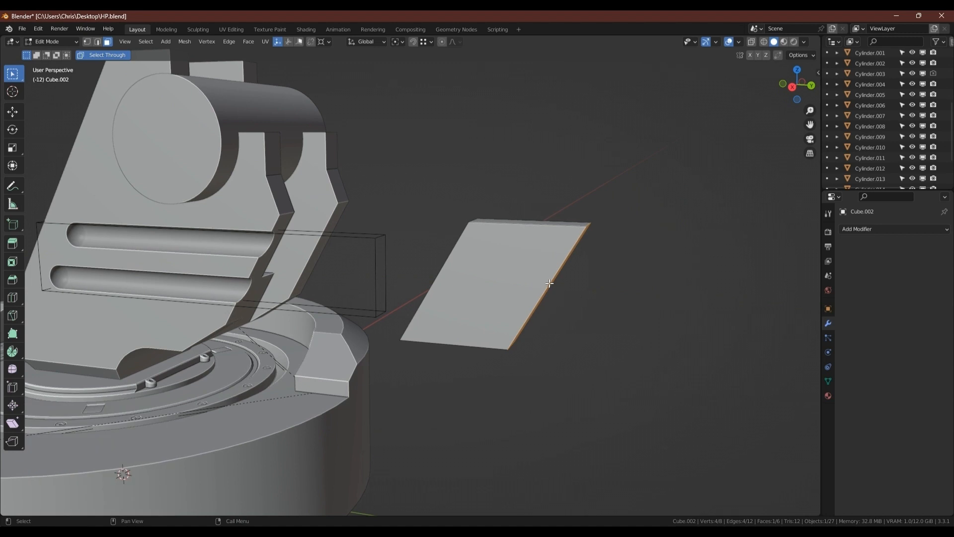
key("a")
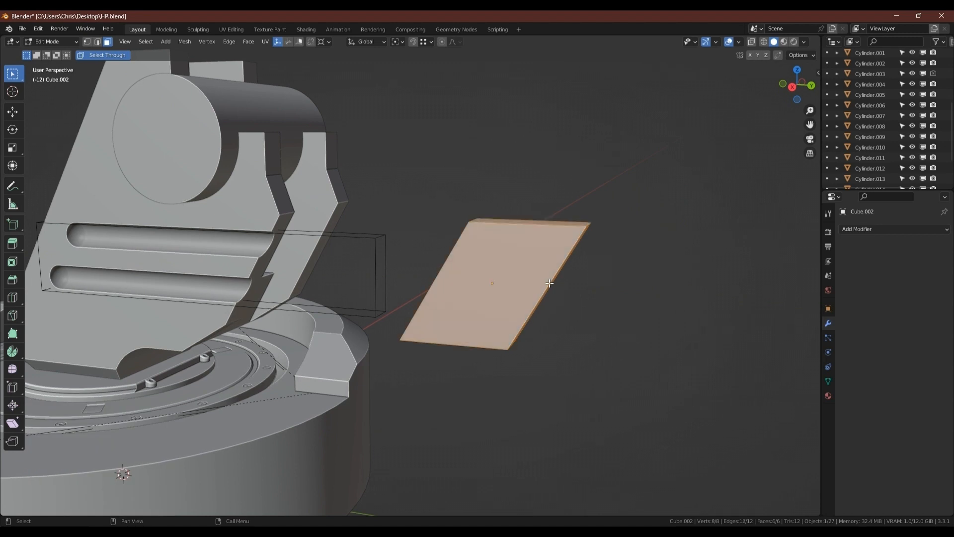
key("s")
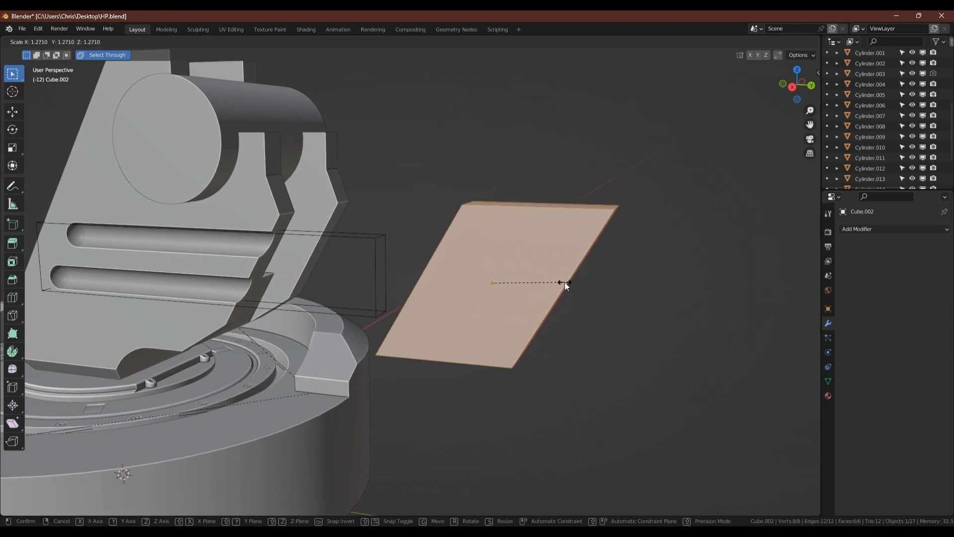
left_click(564, 282)
key("Tab")
middle_click_drag(455, 284, 367, 326)
- Widen the slanted block along X only
key("Tab")
key("s")
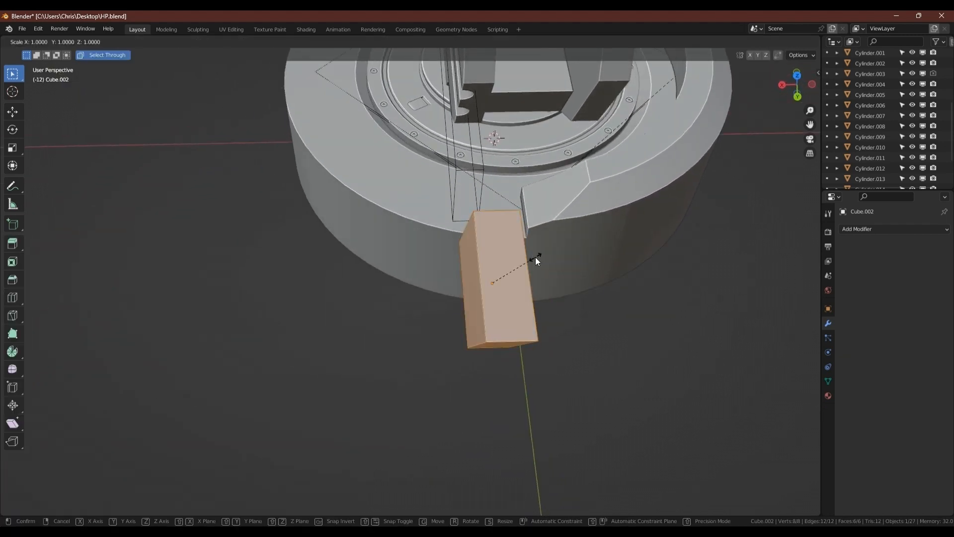
key("x")
left_click(571, 253)
key("Tab")
mouse_move(487, 254)
middle_mouse_down()
mouse_move(476, 233)
mouse_move(485, 237)
middle_mouse_up()
scroll(429, 237, "up", 4)
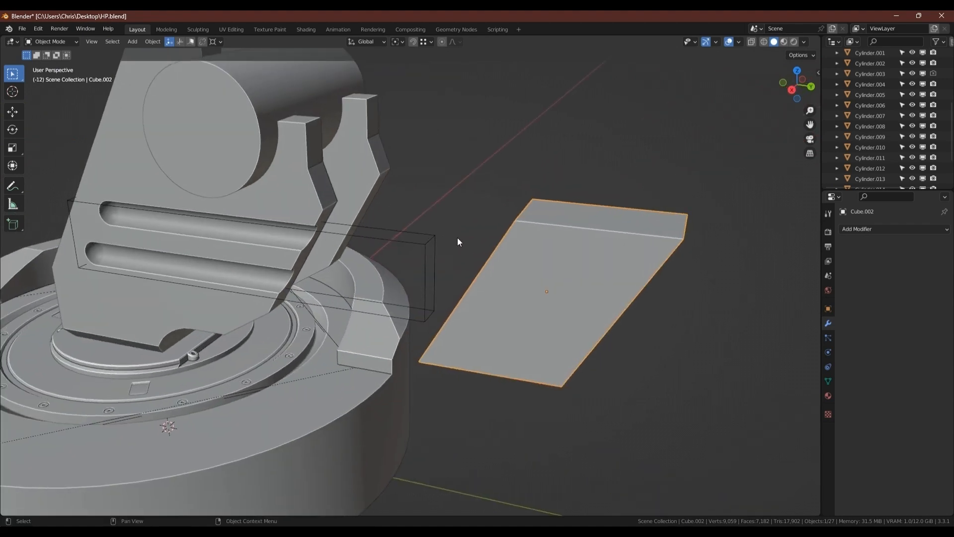
- Recalculate the slanted block's normals to the outside
key("Tab")
key("alt+n")
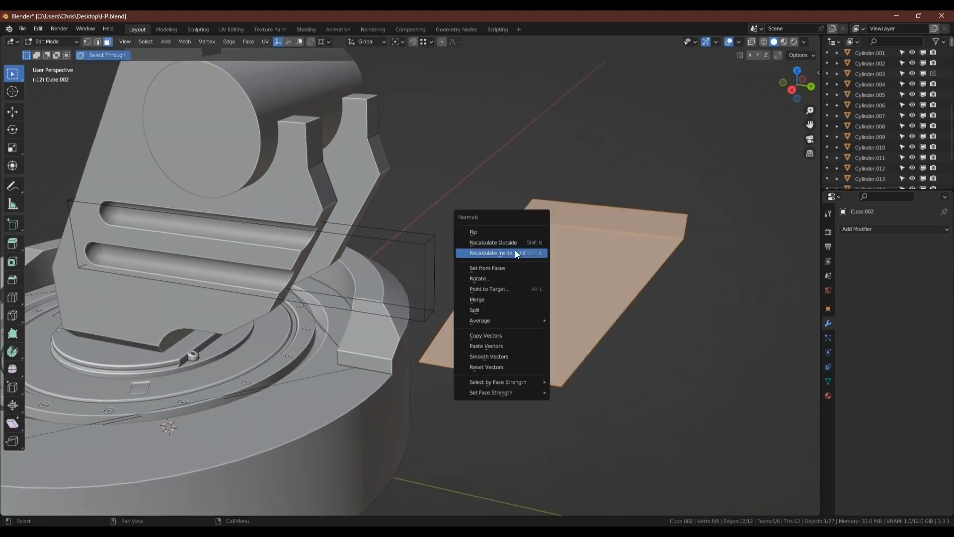
left_click(506, 242)
key("Tab")
- Subtract the slanted block from the wireframe groove cutter with a Boolean Difference
left_click(435, 241, "shift")
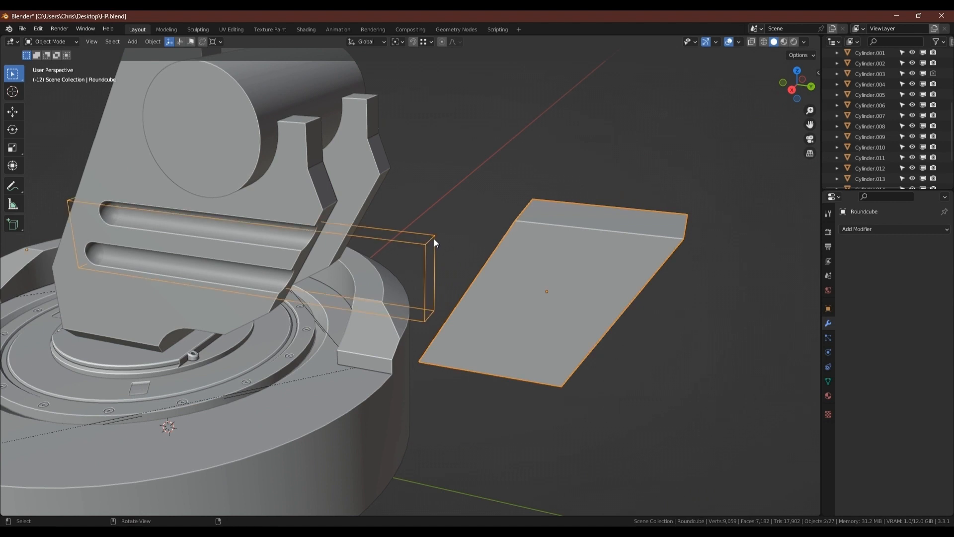
key("ctrl+shift+b")
left_click(398, 292)
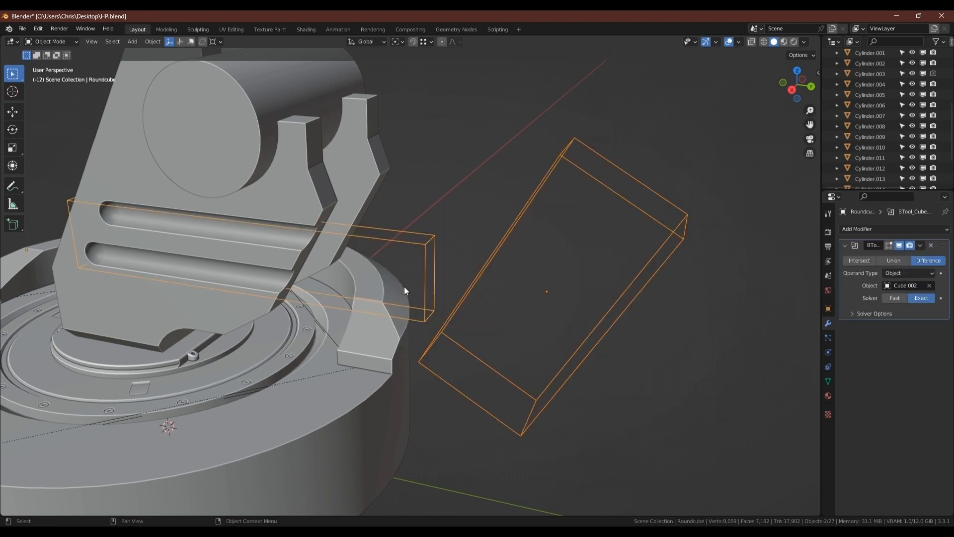
left_click(424, 246)
- Move the slanted block about -1.59 m along Y so it trims the groove cutter at the body's rear edge
scroll(401, 267, "down", 3)
middle_click_drag(401, 268, 458, 275, "shift")
left_click(574, 219)
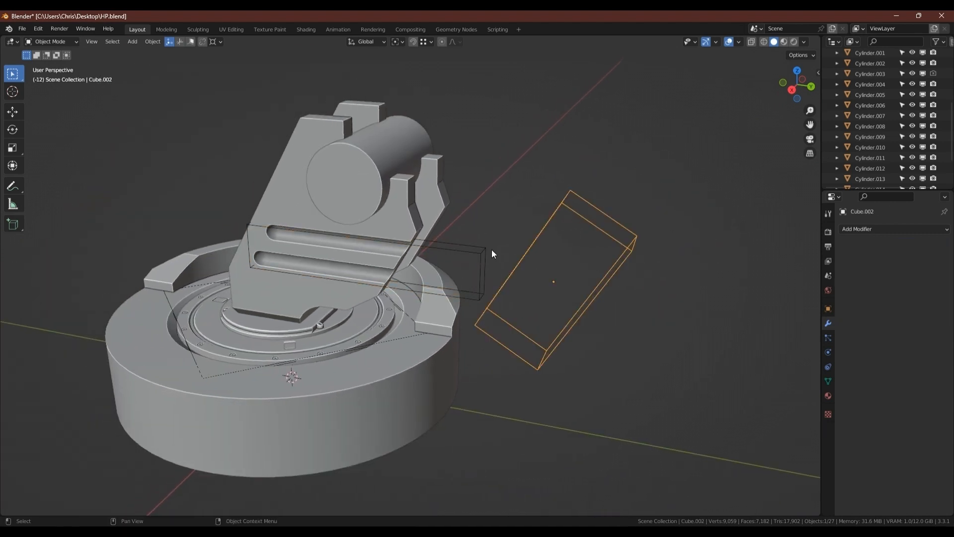
scroll(491, 254, "up", 5)
scroll(541, 306, "down", 3)
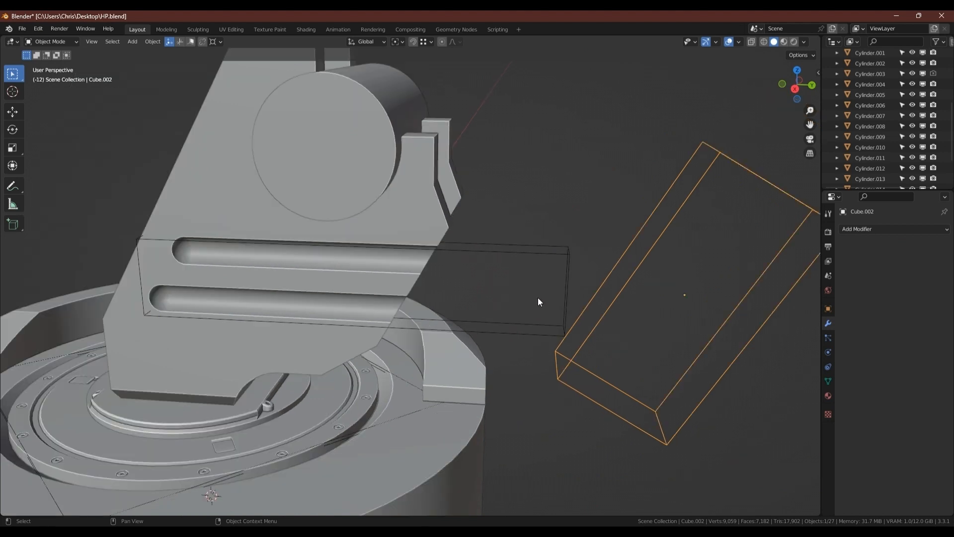
key("g")
key("y")
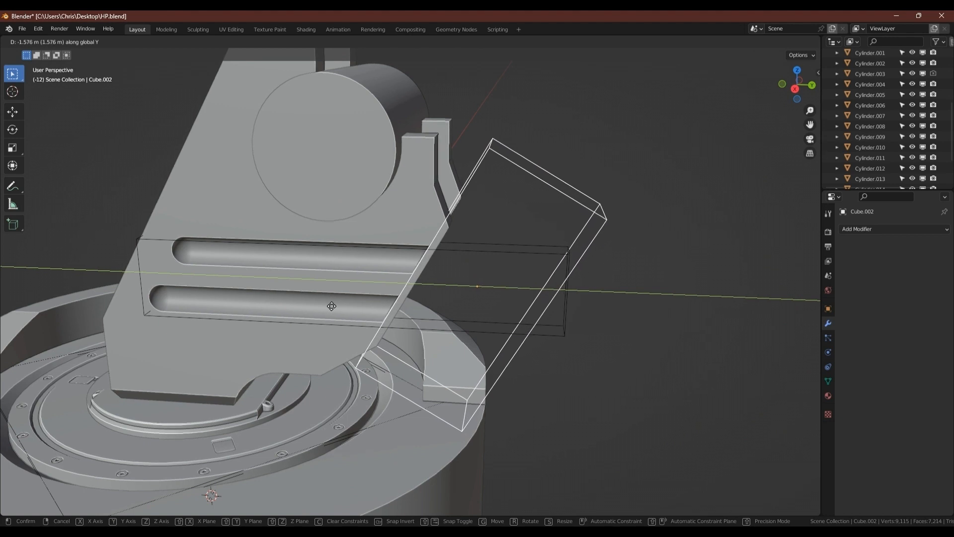
left_click(330, 306)
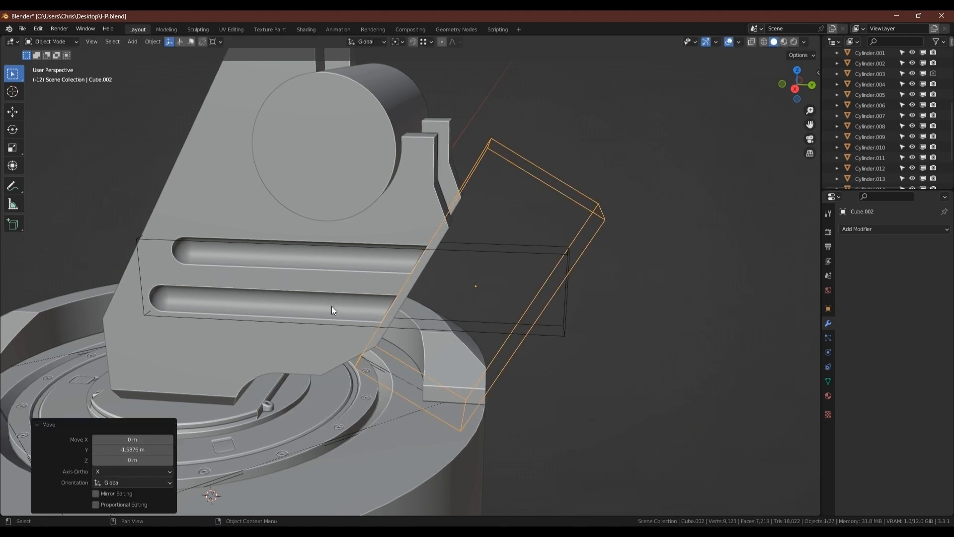
- Apply the groove Boolean on the body and delete the leftover slanted cutter block
mouse_move(368, 244)
middle_mouse_down()
mouse_move(414, 243)
mouse_move(410, 223)
mouse_move(368, 254)
middle_mouse_up()
left_click(419, 221)
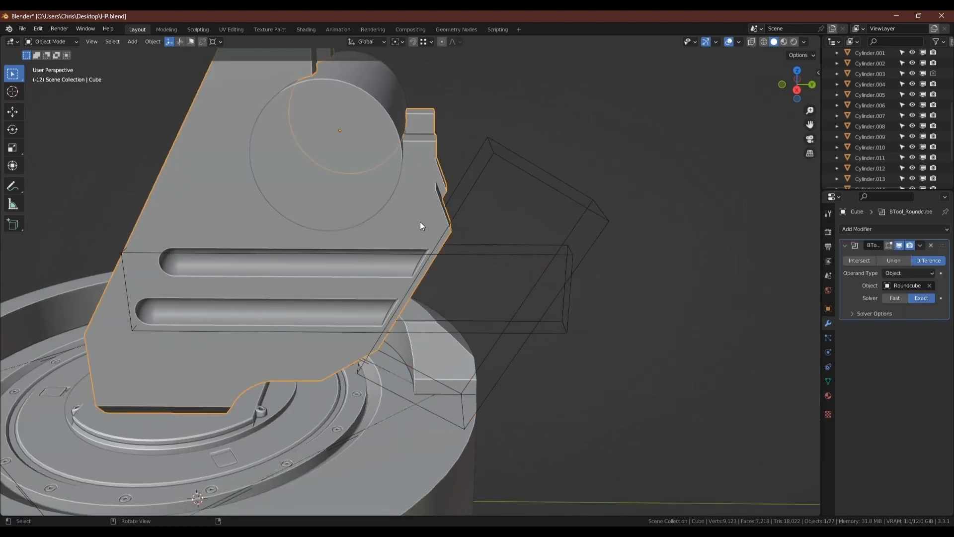
key("shift+ctrl+b")
left_click(361, 325)
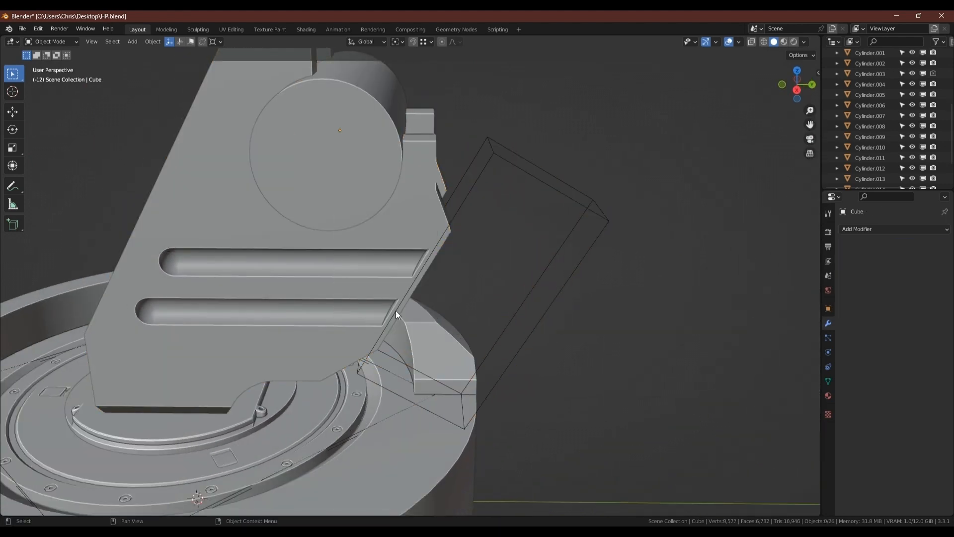
left_click(556, 179)
key("Delete")
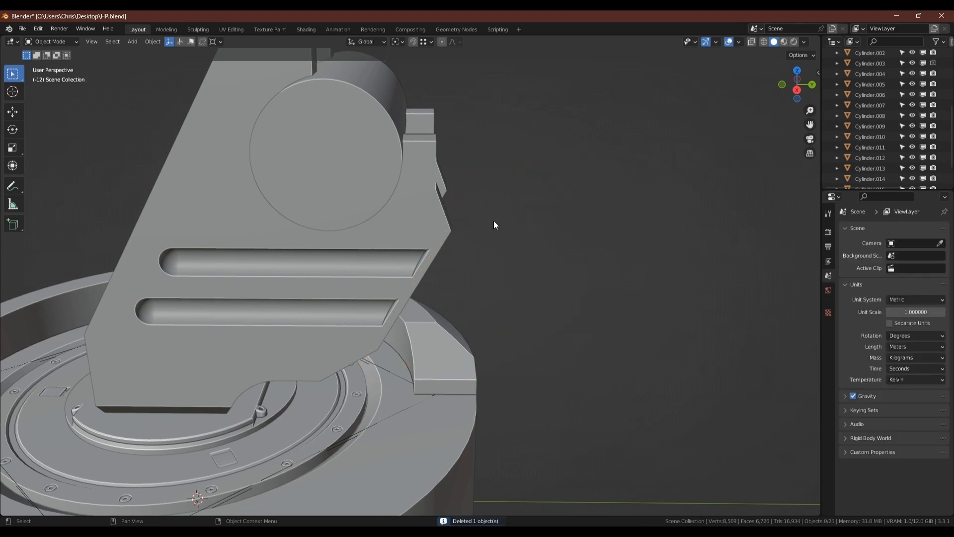
- Mirror the body across X with X bisect enabled, apply the Mirror modifier, and save the file
scroll(467, 224, "down", 2)
middle_click_drag(398, 236, 445, 225)
left_click(416, 258)
key("q")
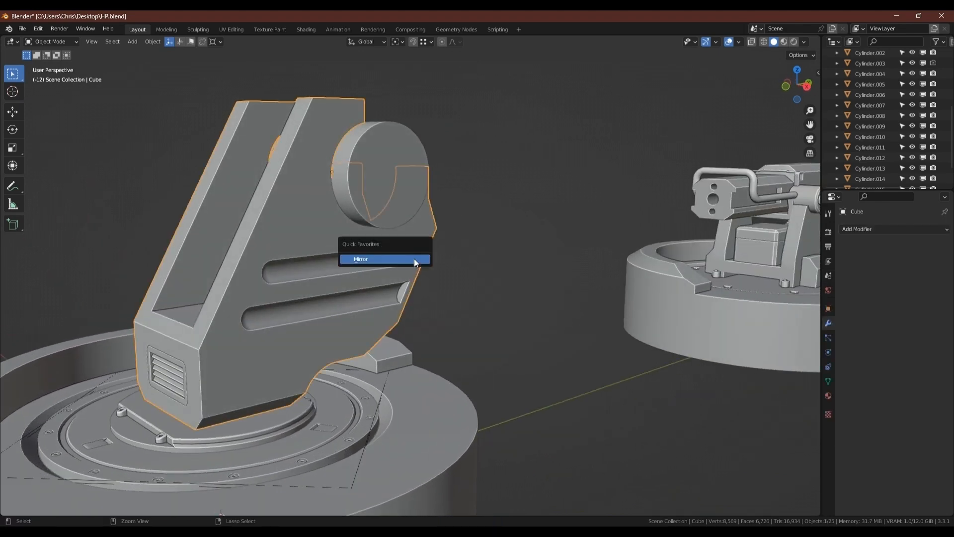
left_click(414, 259)
left_click(890, 271)
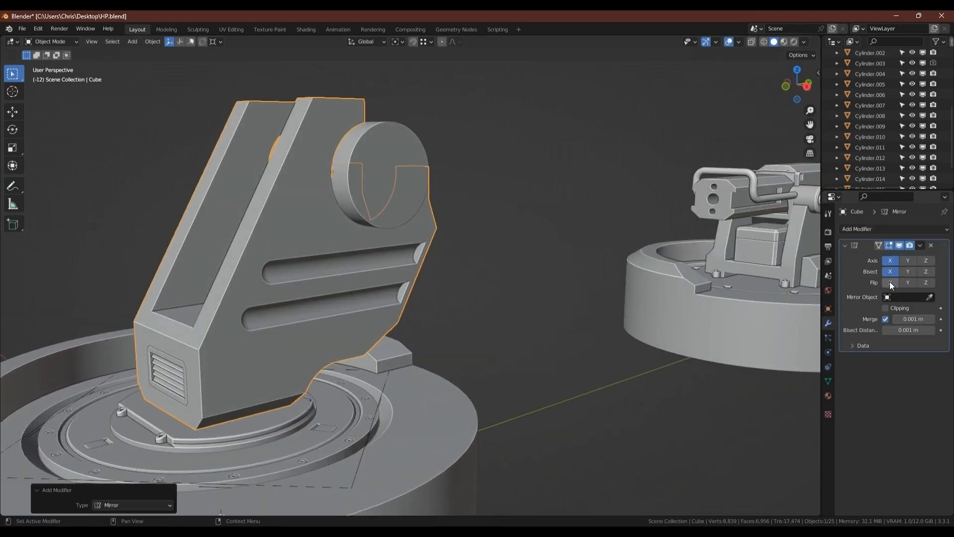
middle_click_drag(546, 249, 318, 229)
key("ctrl+a")
middle_click_drag(502, 265, 475, 249)
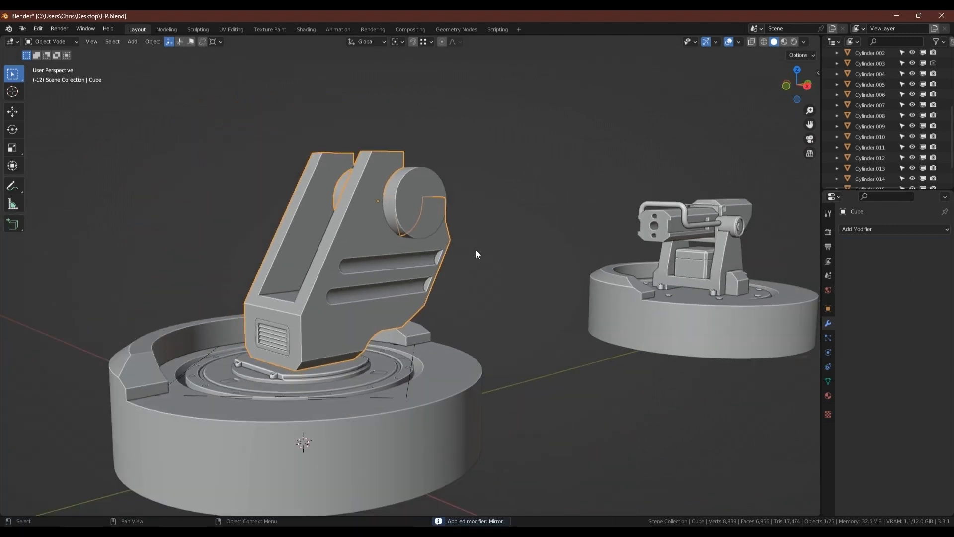
key("ctrl+s")
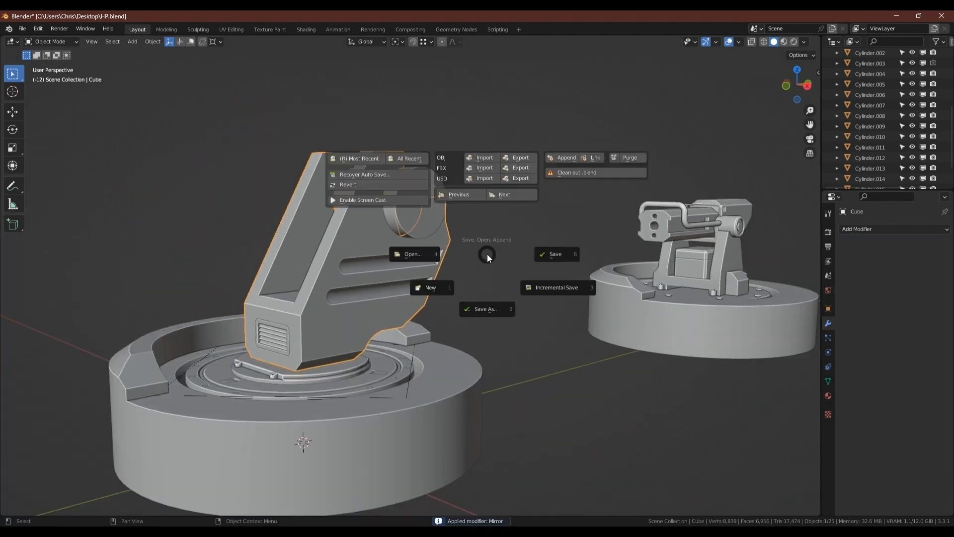
left_click(550, 251)
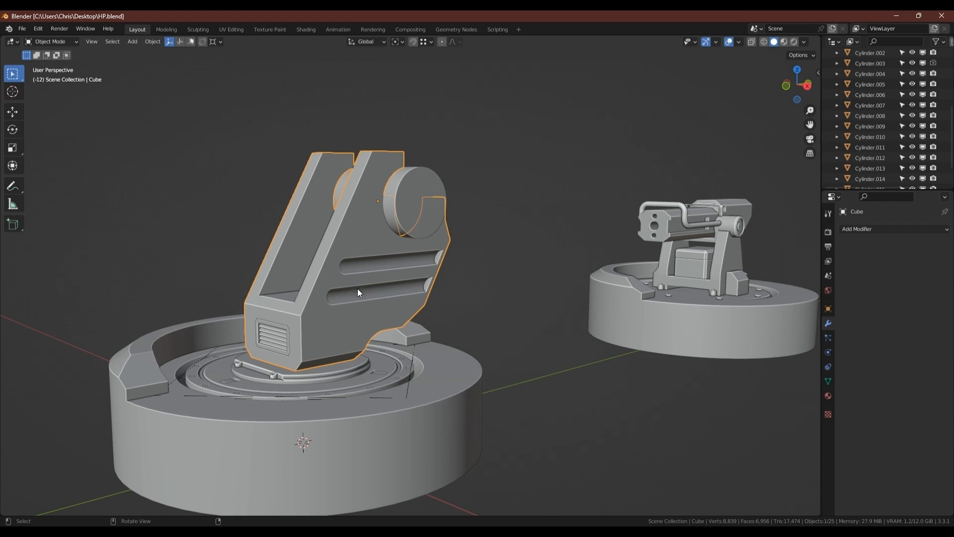
- Move the end face of the horizontal cylinder on the grooved side about -0.27 m along X, into the side plate
middle_click_drag(357, 288, 248, 234)
left_click(413, 187)
key("KP_Decimal")
key("Tab")
left_click(272, 226)
key("g")
key("x")
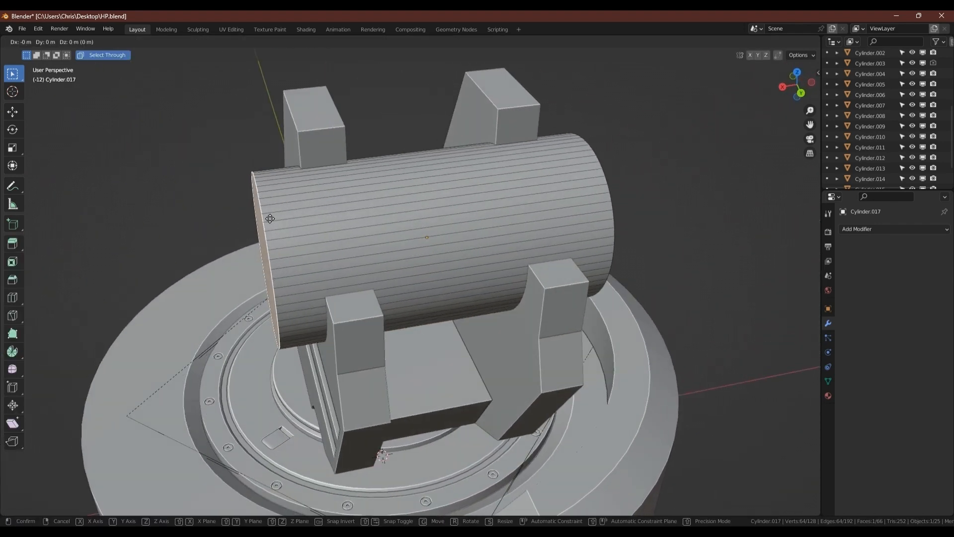
left_click(301, 133)
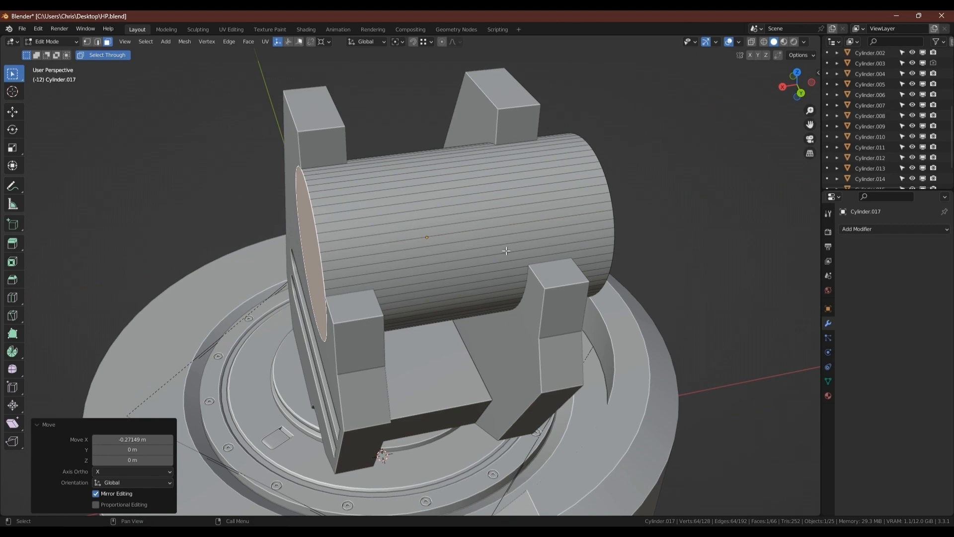
- Move the cylinder's opposite end face about 1.46 m along X, leaving a short disc in the grooved side plate
middle_click_drag(507, 251, 437, 223, "alt")
left_click(405, 271)
middle_click_drag(405, 273, 315, 252, "alt")
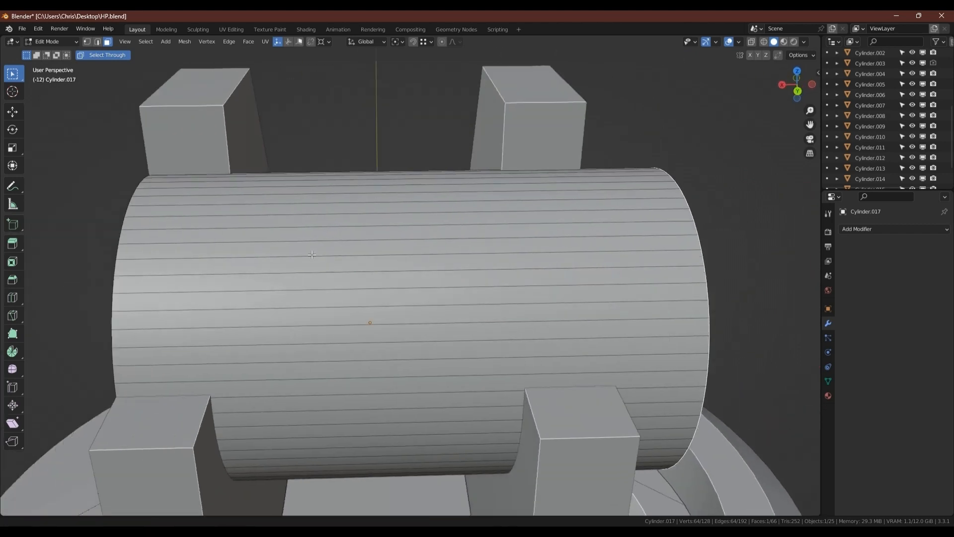
key("g")
key("x")
left_click(236, 107)
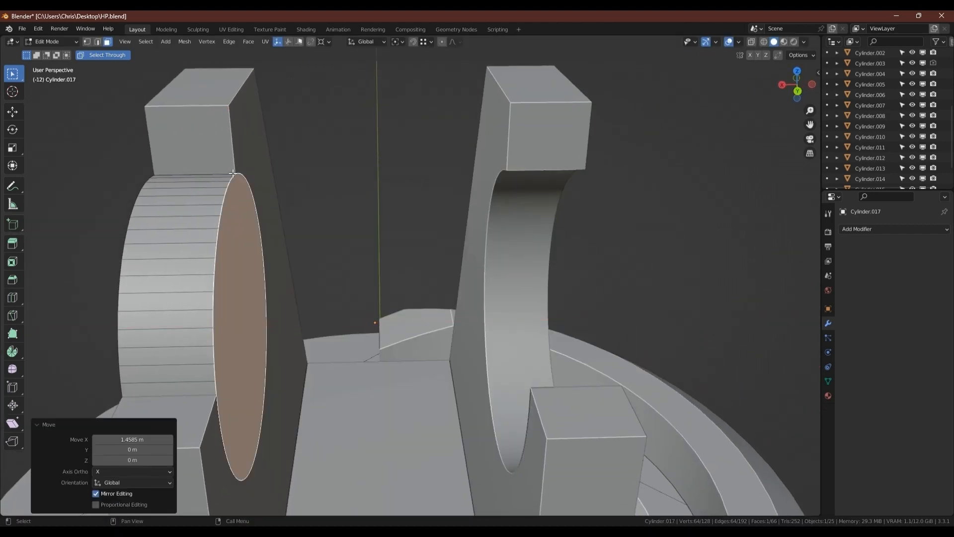
middle_click_drag(236, 107, 227, 252)
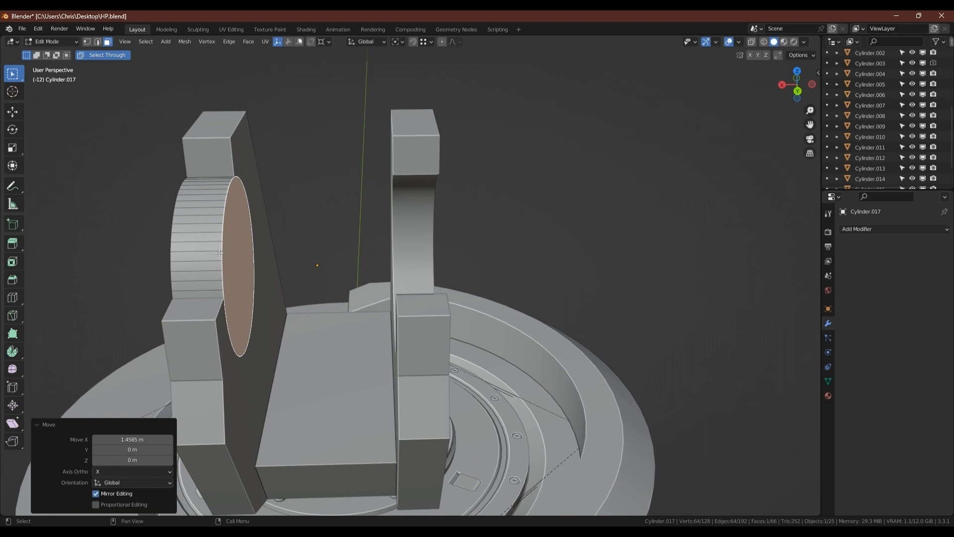
- Set the shortened cylinder's origin to its geometry
key("Tab")
key("ctrl+alt+shift+c")
key("Tab")
- Add three evenly spaced loop cuts around the disc's curved side without sliding them
middle_click_drag(220, 252, 258, 249, "alt")
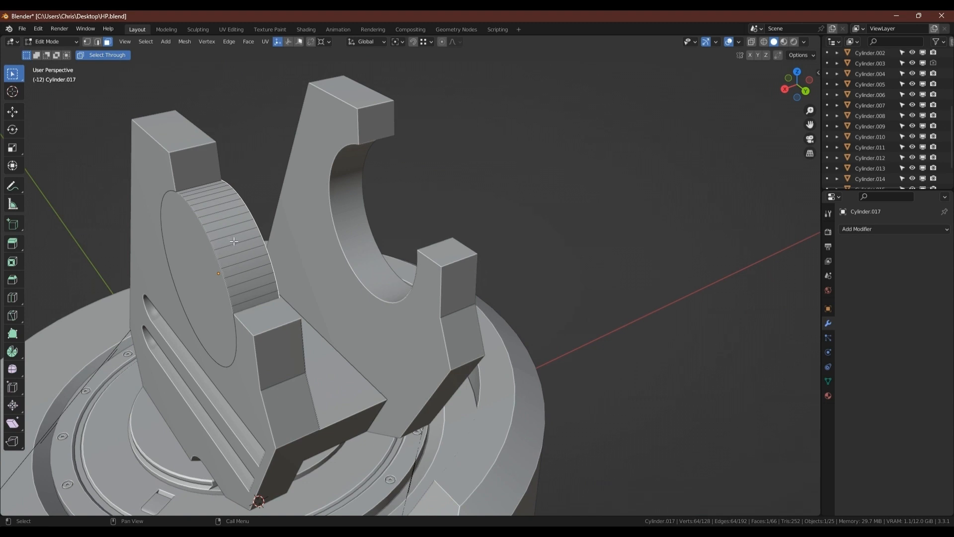
key("2")
key("ctrl+r")
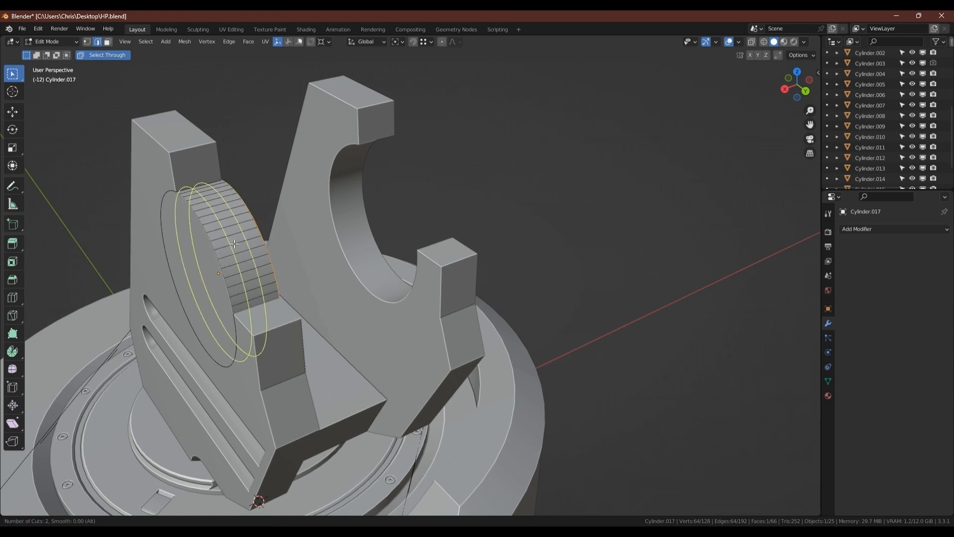
scroll(234, 243, "up", 2)
left_click(235, 244)
right_click(235, 244)
scroll(203, 245, "up", 2)
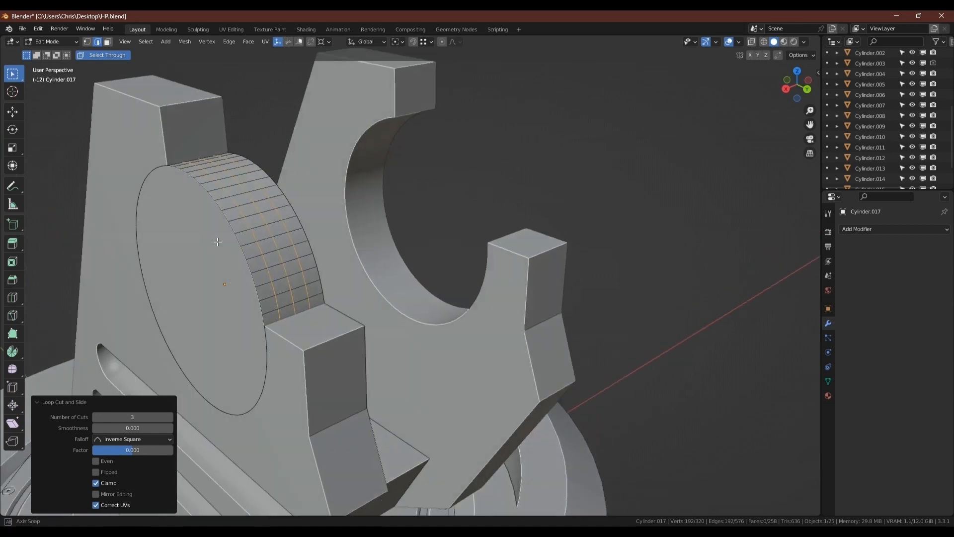
- Round the disc's outer rim edge with a 6-segment bevel, with Clamp Overlap turned on
left_click(233, 221, "alt")
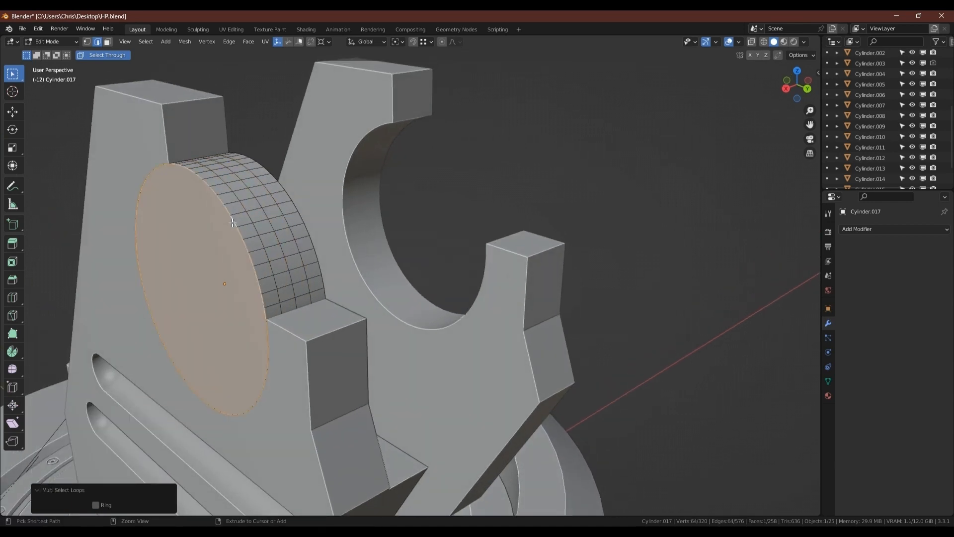
key("ctrl+b")
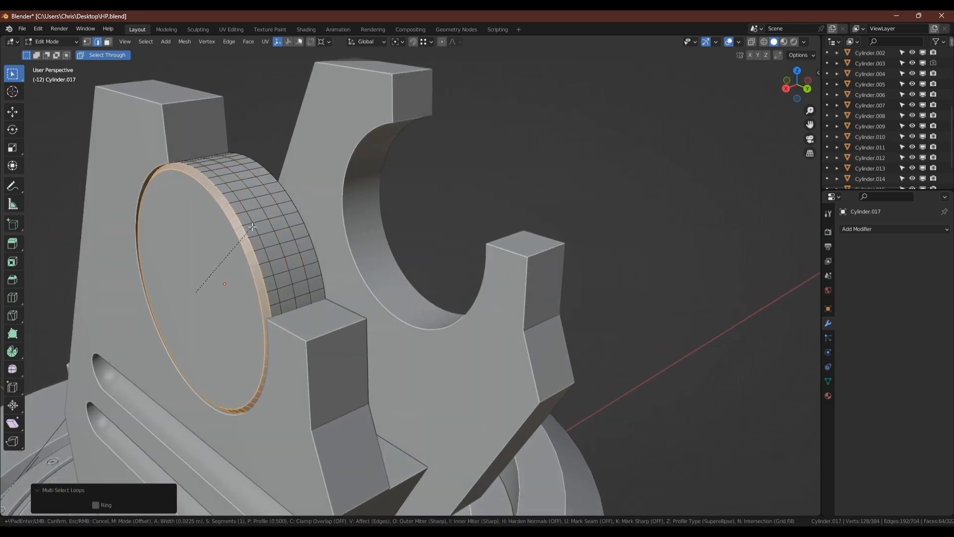
scroll(301, 230, "up", 4)
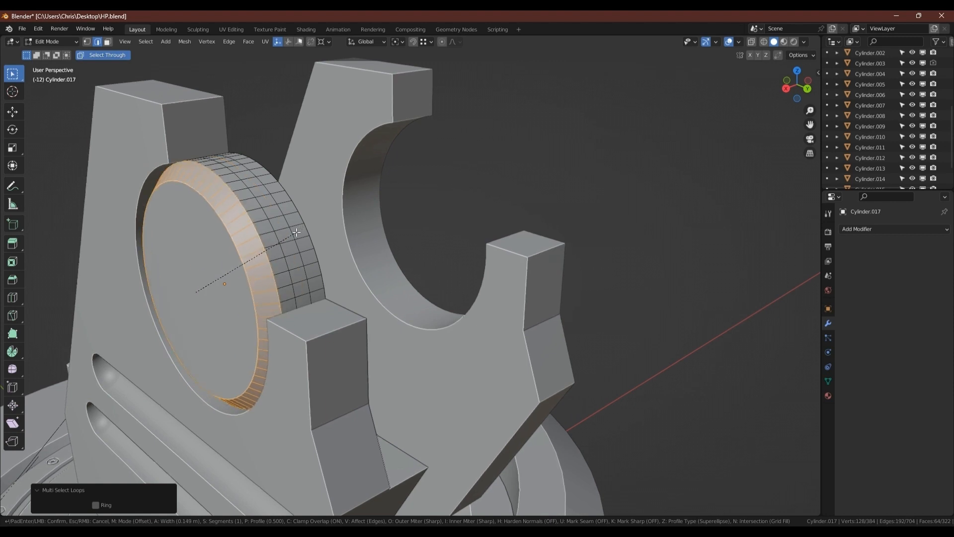
key("c")
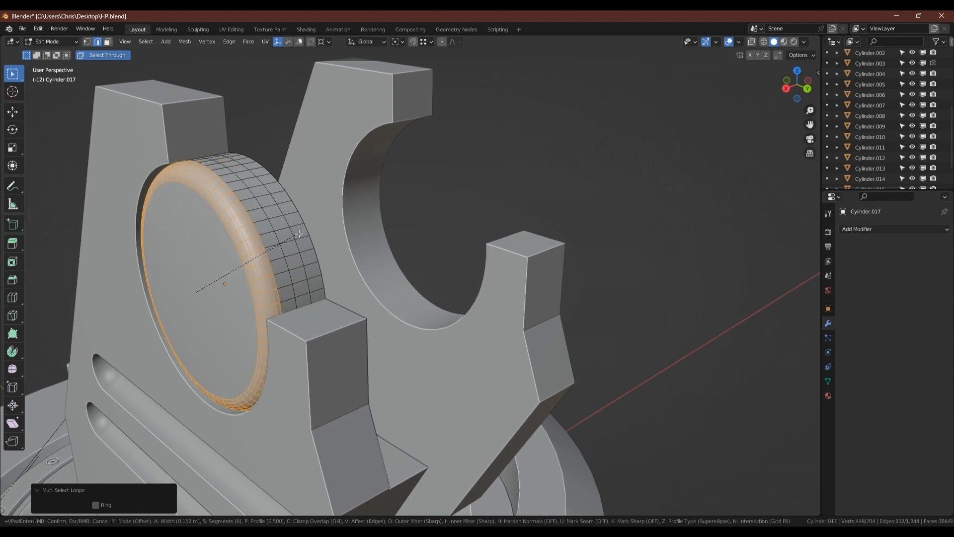
left_click(321, 237)
- Merge all of the disc's vertices by distance at 0.0001 m
key("a")
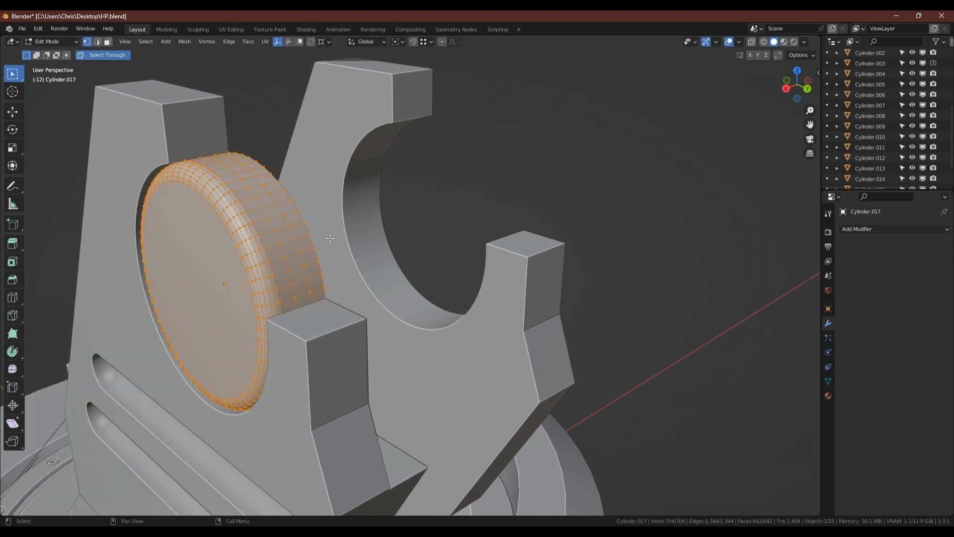
key("m")
left_click(330, 238)
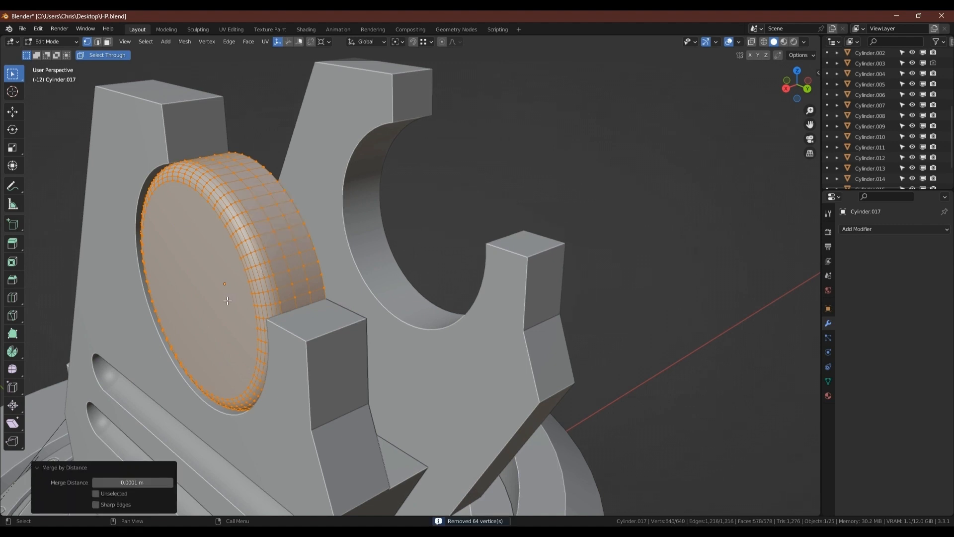
key("Tab")
middle_click_drag(237, 293, 357, 273)
scroll(262, 224, "down", 4)
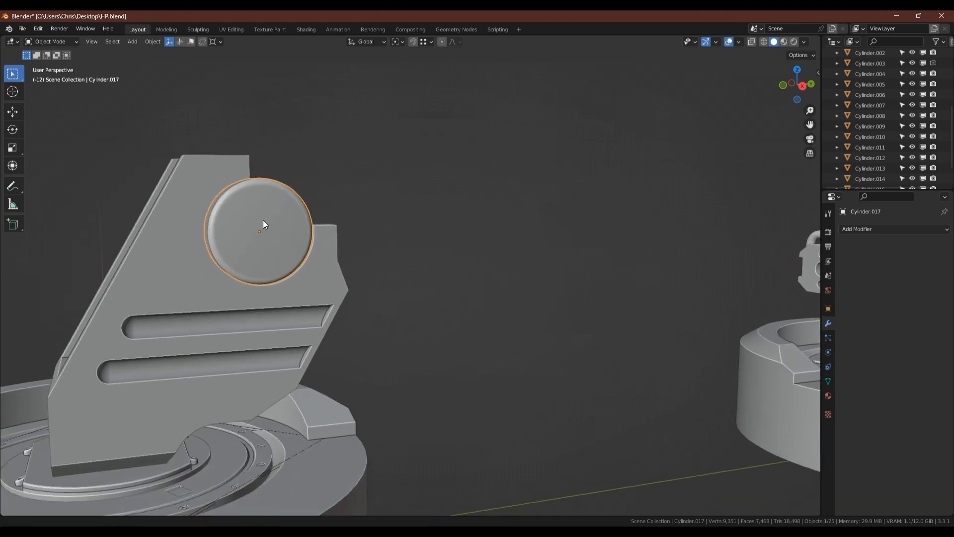
- Inset the pivot disc's flat outer face by about 0.135 m
scroll(252, 199, "up", 5)
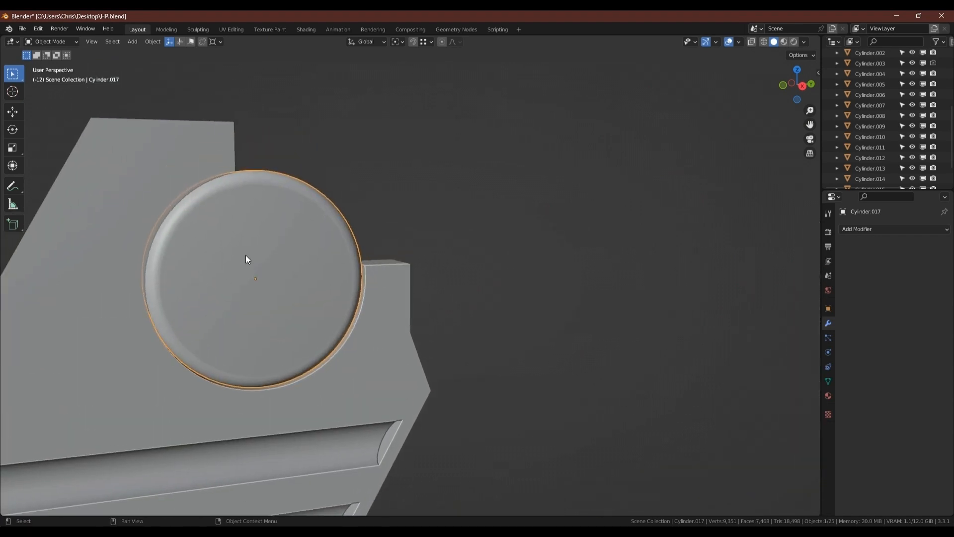
key("Tab")
left_click(246, 255)
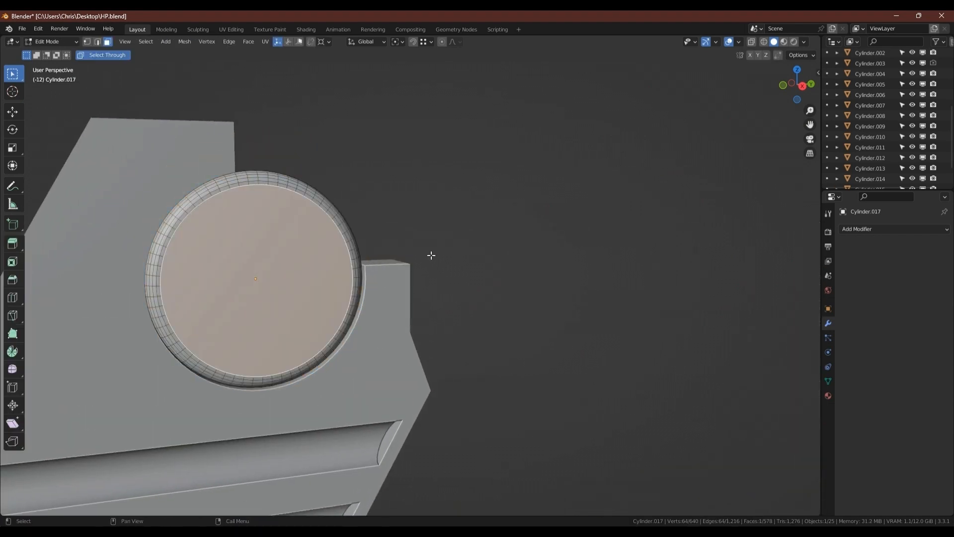
key("i")
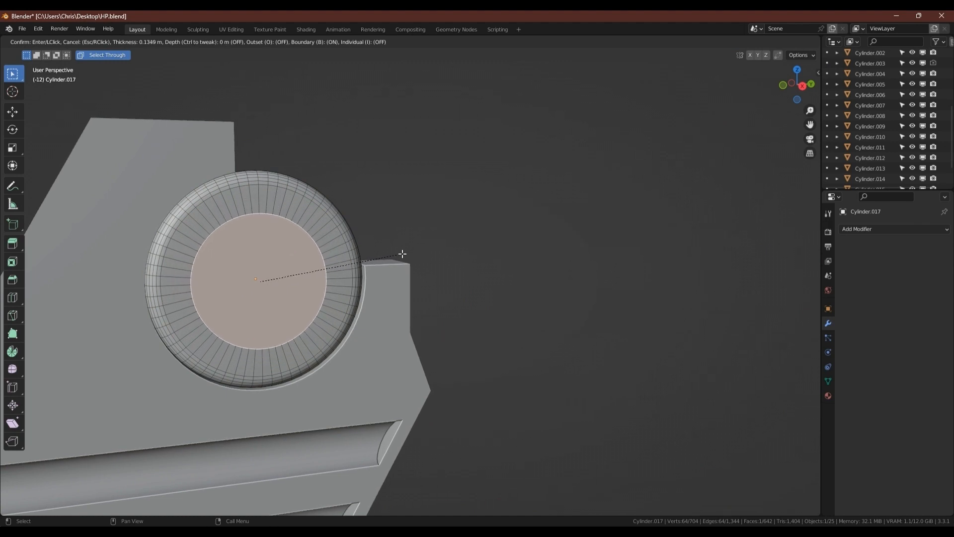
left_click(402, 254)
scroll(218, 292, "down", 2)
middle_click_drag(228, 284, 257, 240, "shift")
key("Tab")
scroll(235, 265, "down", 3)
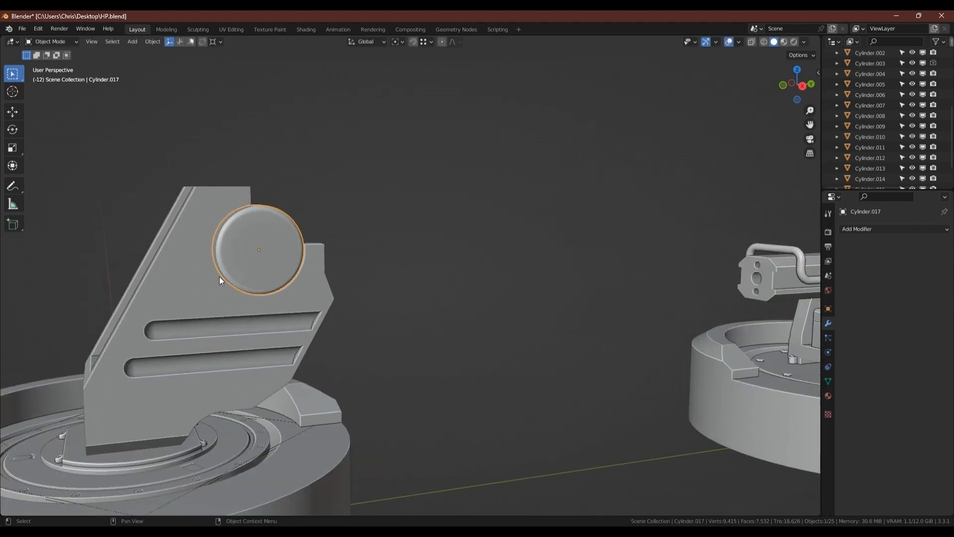
- Duplicate a hexagonal bolt from the base ring and place the copy near the upper rim of the pivot disc's face
middle_click_drag(204, 275, 216, 241, "shift")
middle_click_drag(194, 298, 209, 447)
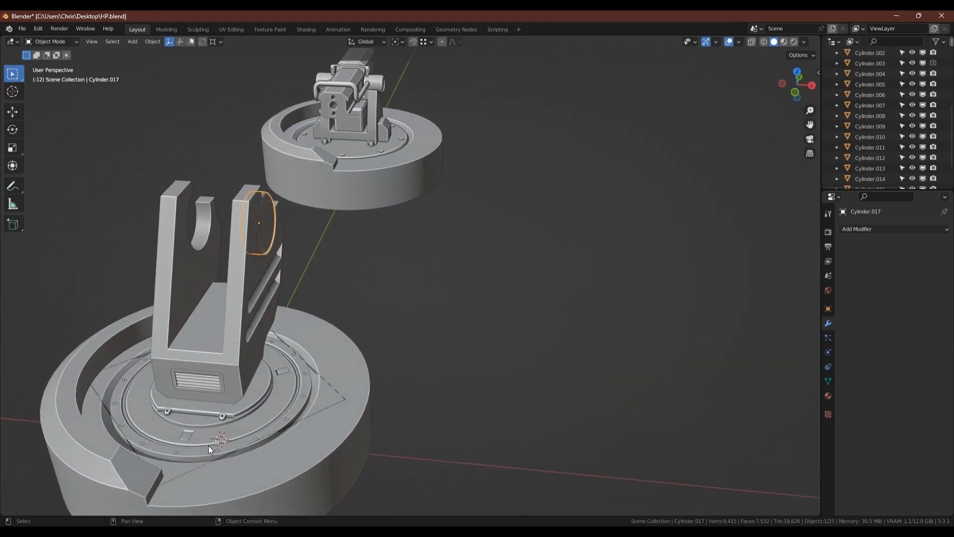
scroll(188, 442, "up", 5)
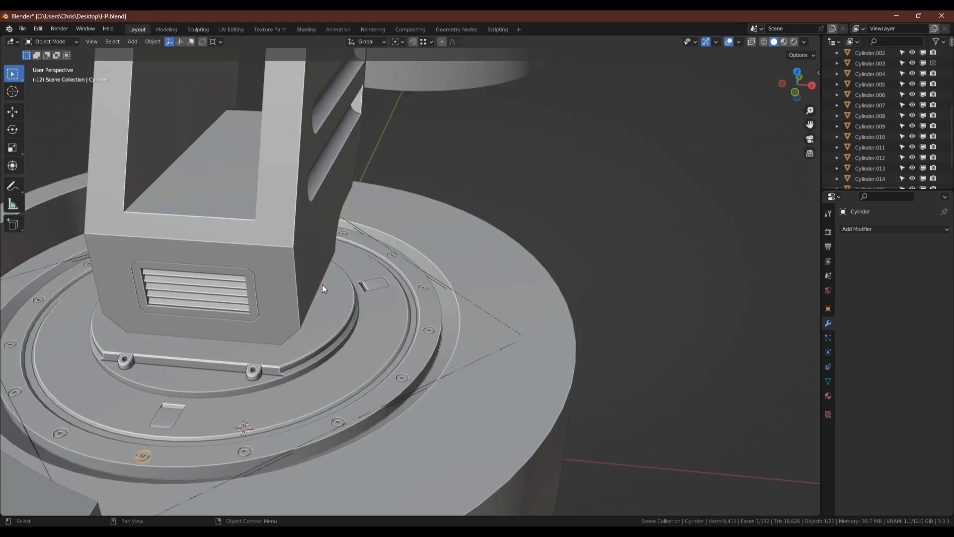
scroll(322, 284, "down", 4)
middle_click_drag(322, 284, 324, 395, "shift")
middle_click_drag(329, 354, 261, 350)
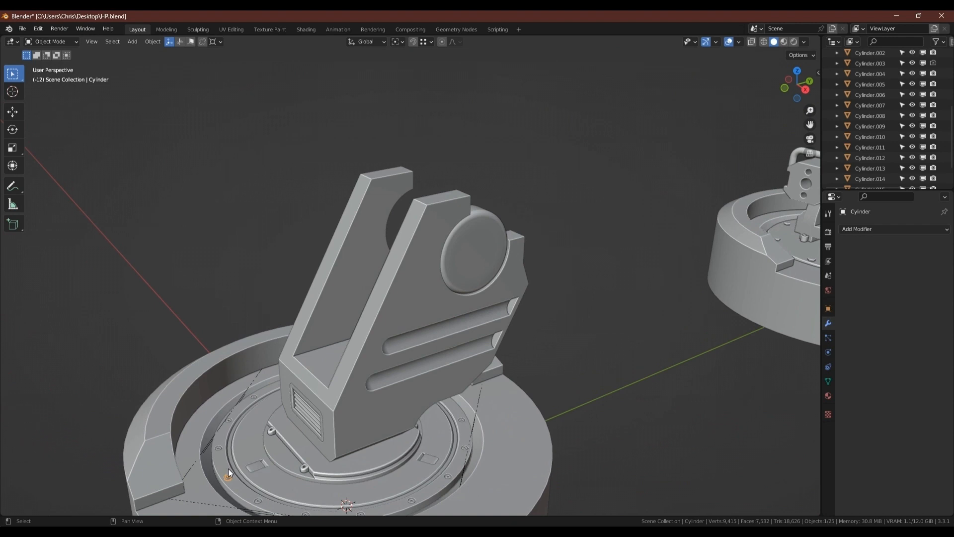
key("shift+d")
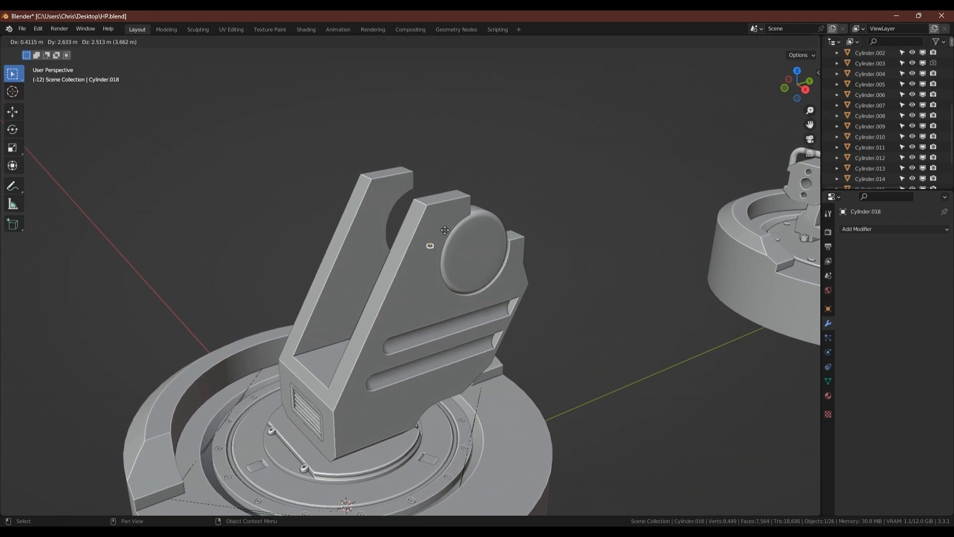
left_click(480, 219)
scroll(480, 218, "up", 3)
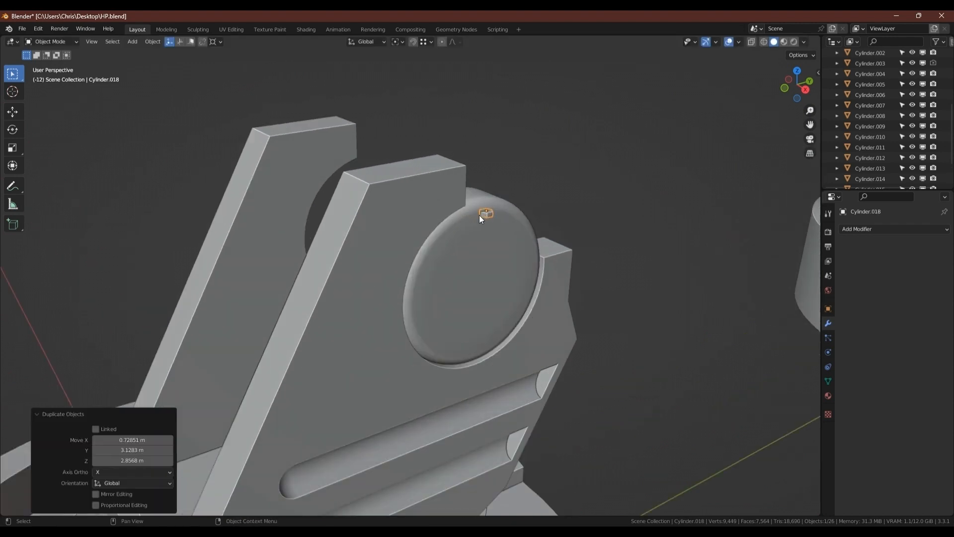
- Show the wireframe over the solid shading and, in the right view, snap the copied bolt onto the disc's vertical centre line
key("KP_3")
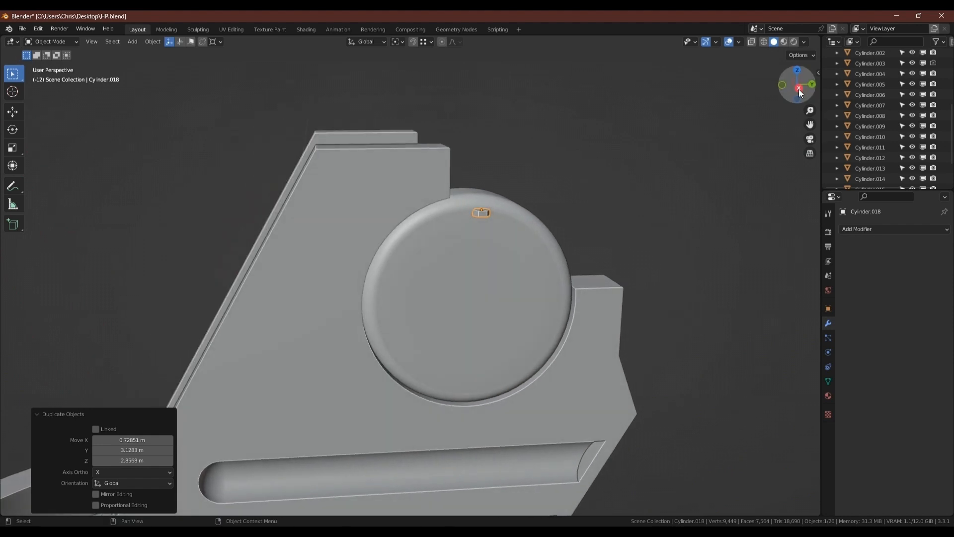
scroll(575, 169, "up", 1)
scroll(478, 219, "up", 4)
key("shift+w")
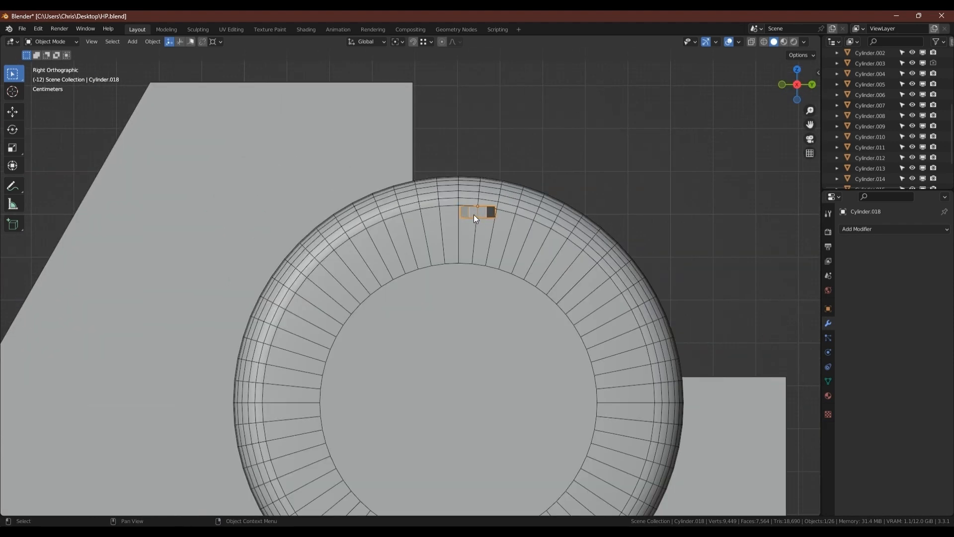
scroll(472, 213, "up", 1)
key("g")
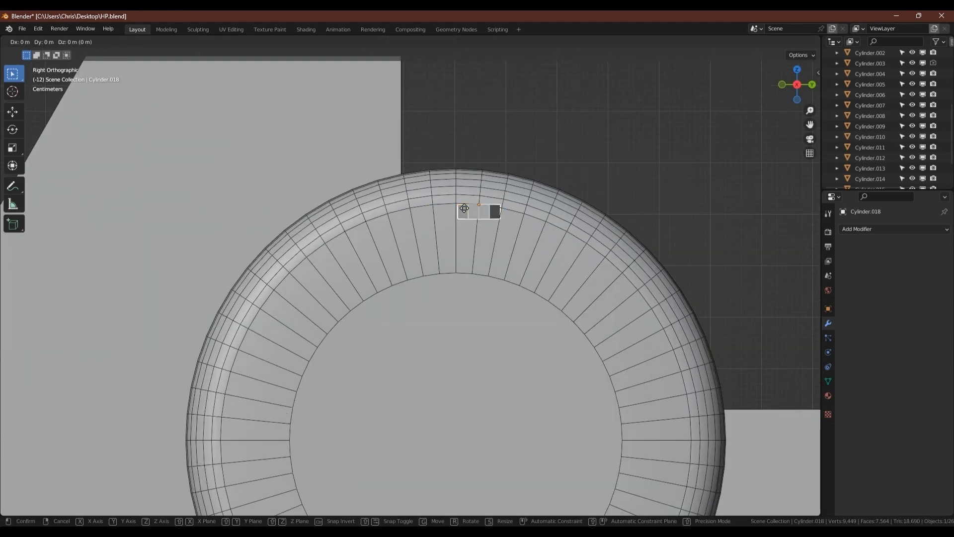
left_click(456, 206, "ctrl")
middle_click_drag(456, 207, 493, 186)
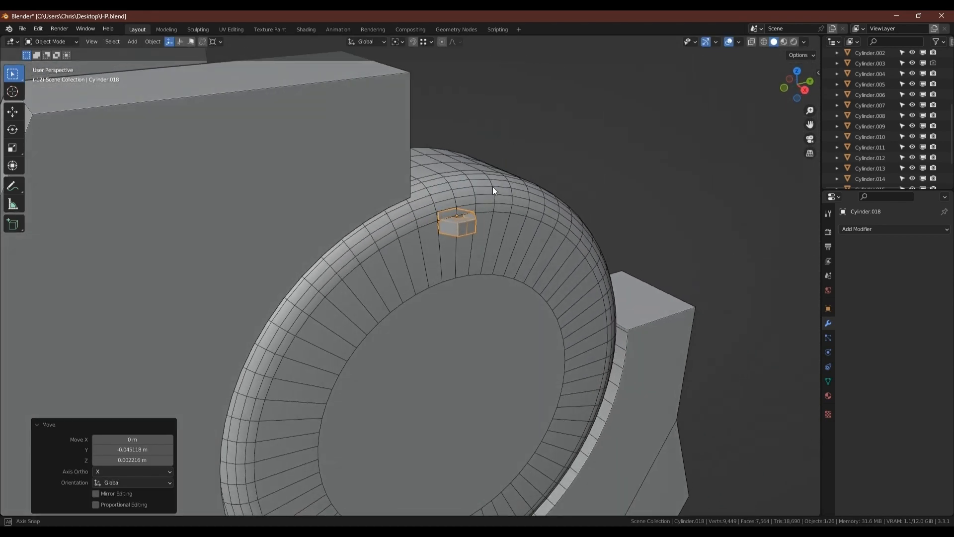
- Rotate the copied bolt 90° about the global Y axis
key("r")
key("y")
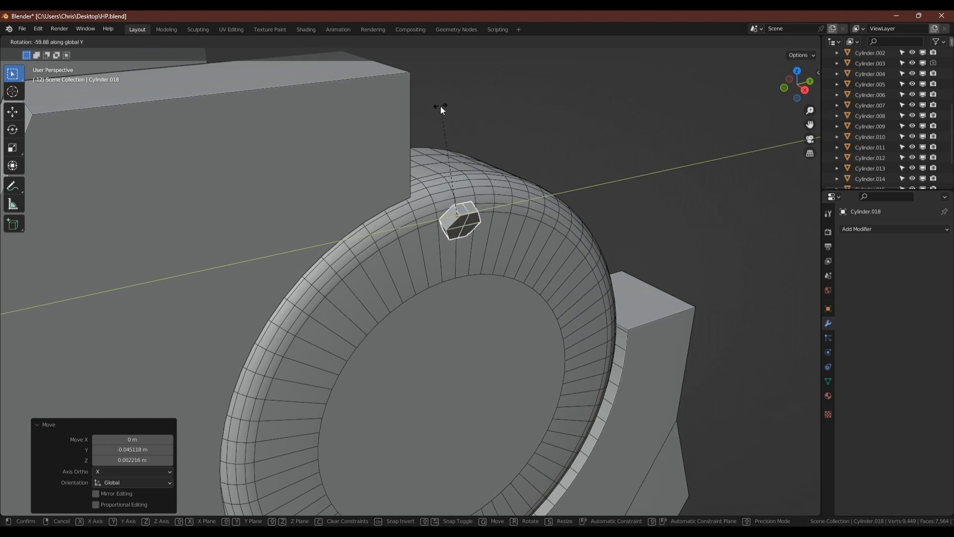
type("90")
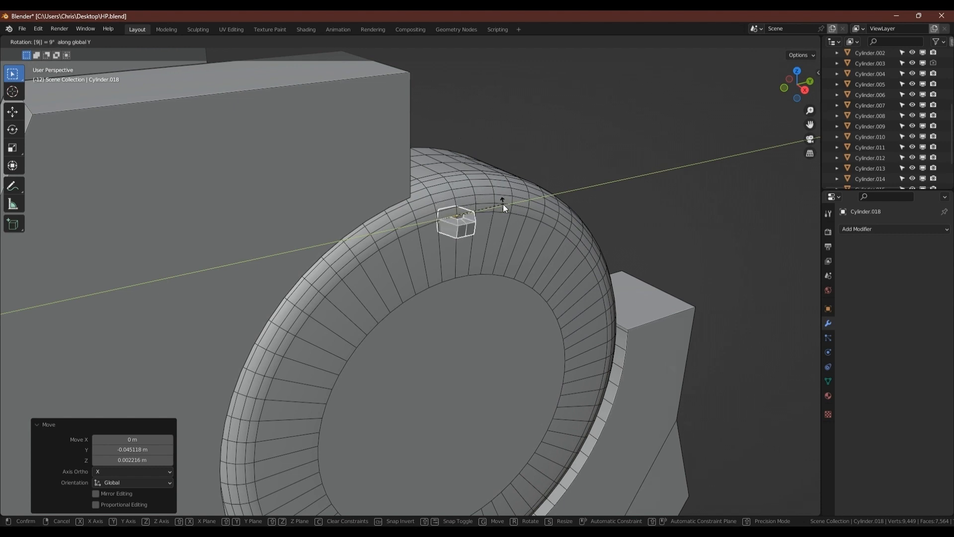
key("Return")
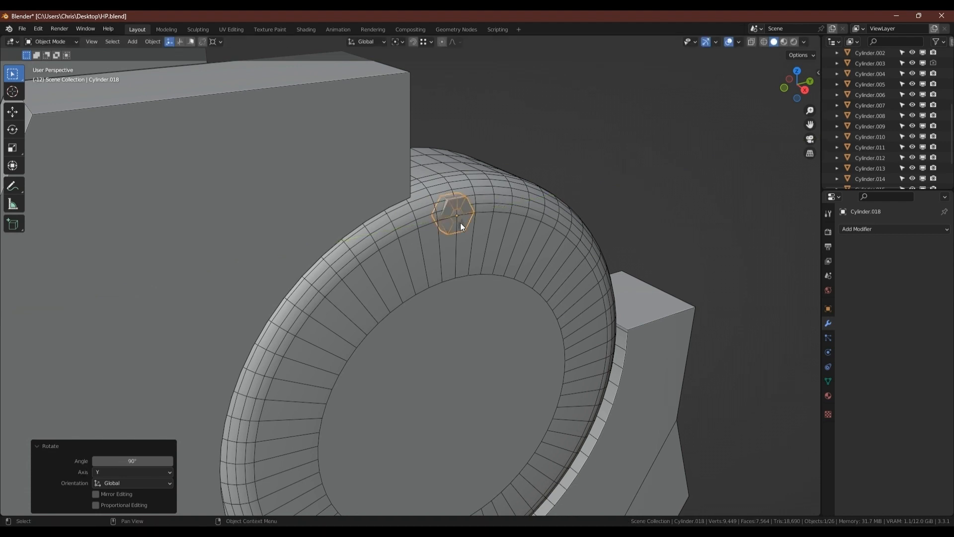
- Lower the bolt about 0.07 m along the global Z axis onto the disc's inset ring
scroll(453, 219, "up", 1)
key("g")
key("x")
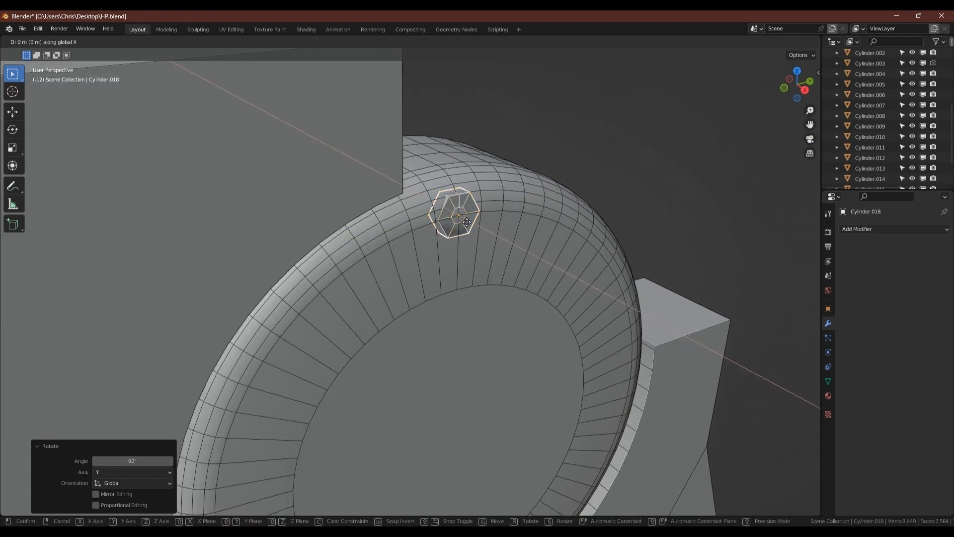
right_click(488, 234)
key("g")
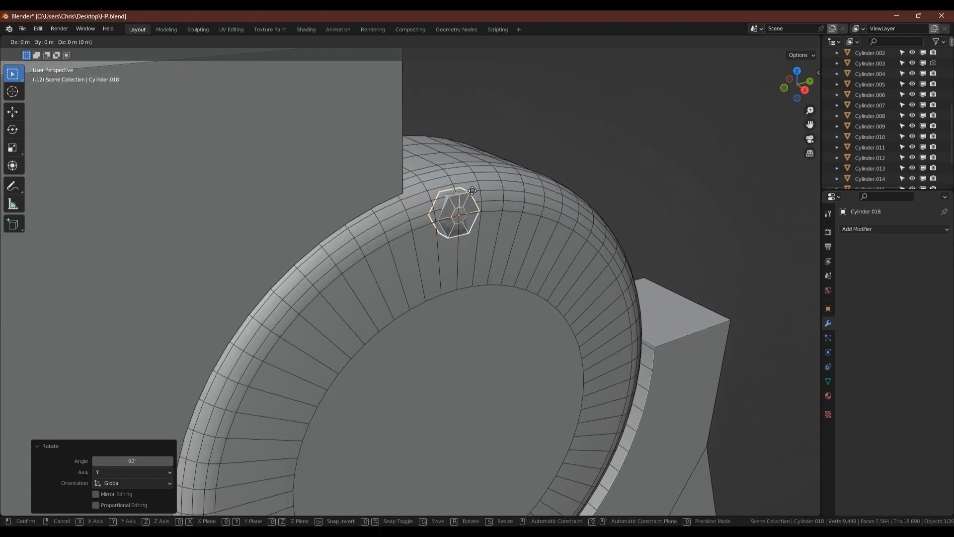
key("z")
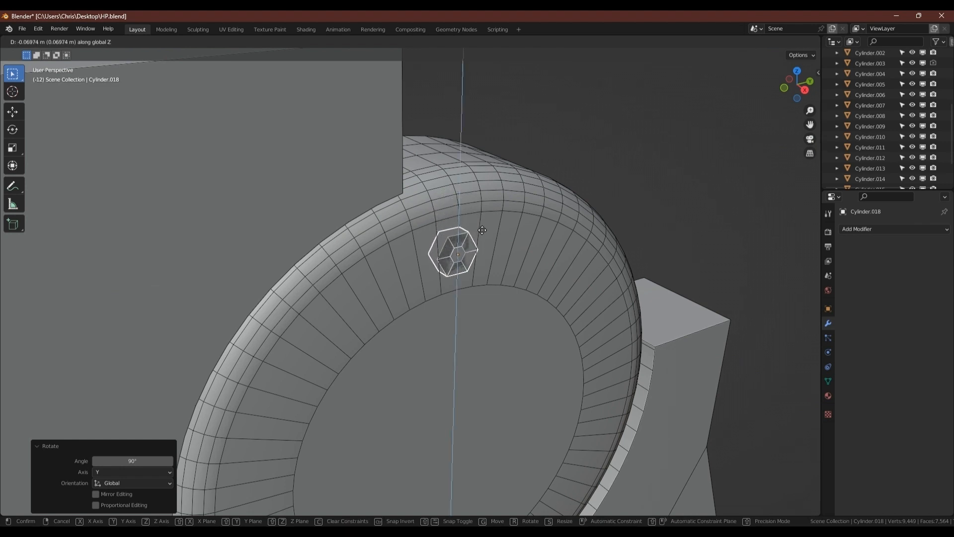
left_click(483, 232)
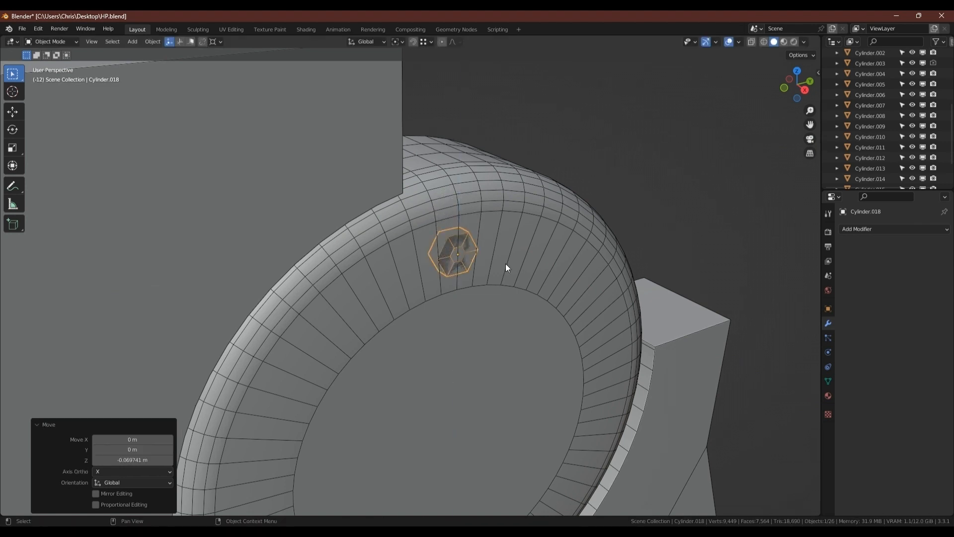
- Add three evenly spaced loop cuts around the disc's inset ring without sliding them
left_click(515, 246)
key("Tab")
key("ctrl+r")
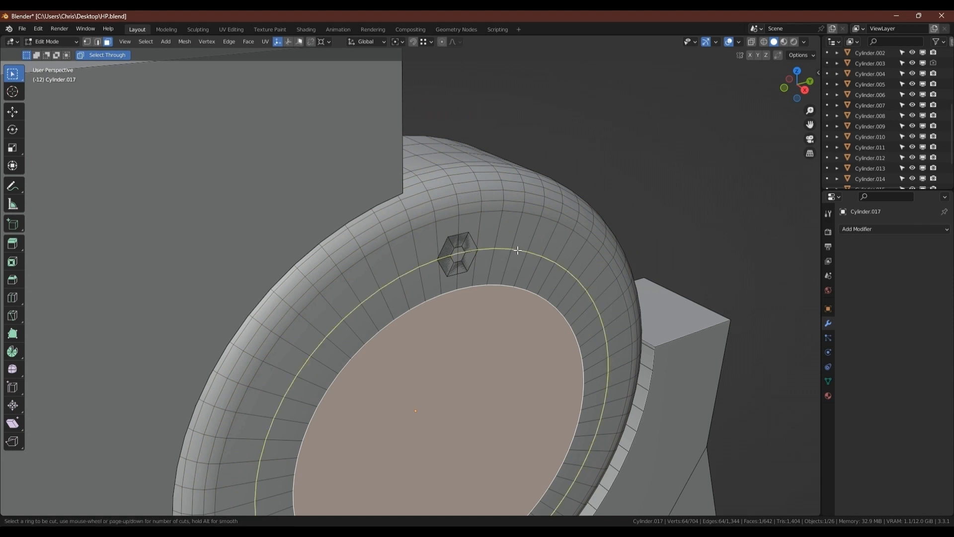
scroll(518, 252, "up", 2)
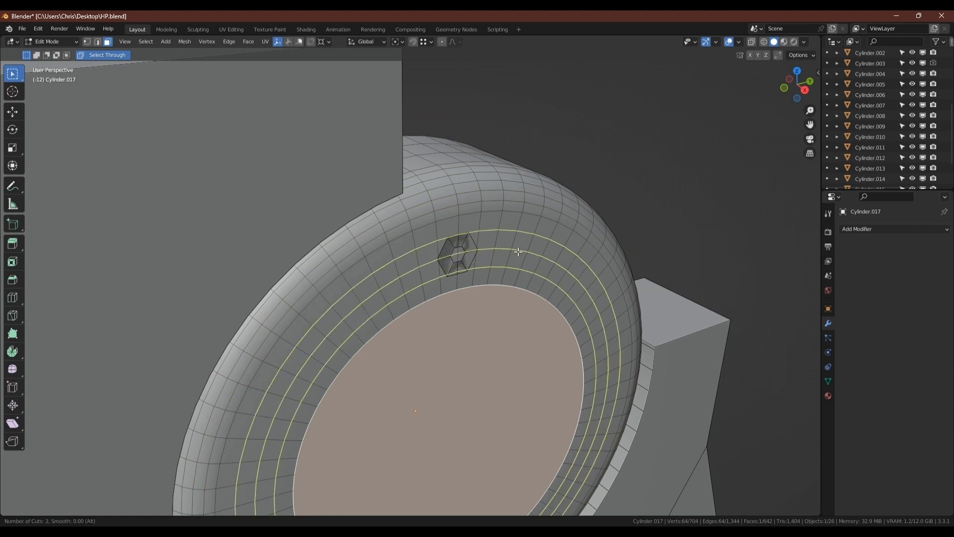
left_click(518, 252)
right_click(518, 251)
scroll(465, 253, "up", 3)
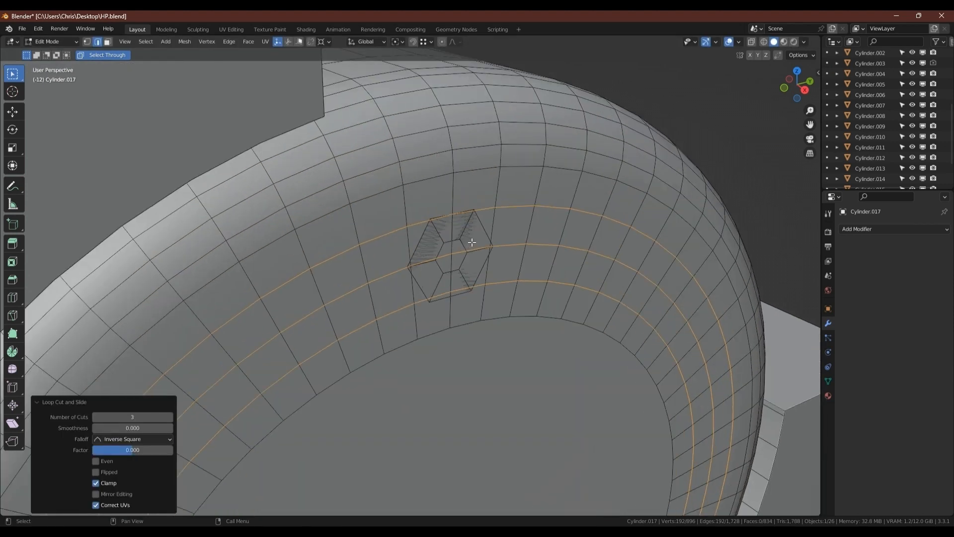
- Snap the bolt about 0.002 m upward along Z so its centre sits on the ring's middle loop cut
key("Tab")
left_click(472, 241)
scroll(473, 243, "up", 2)
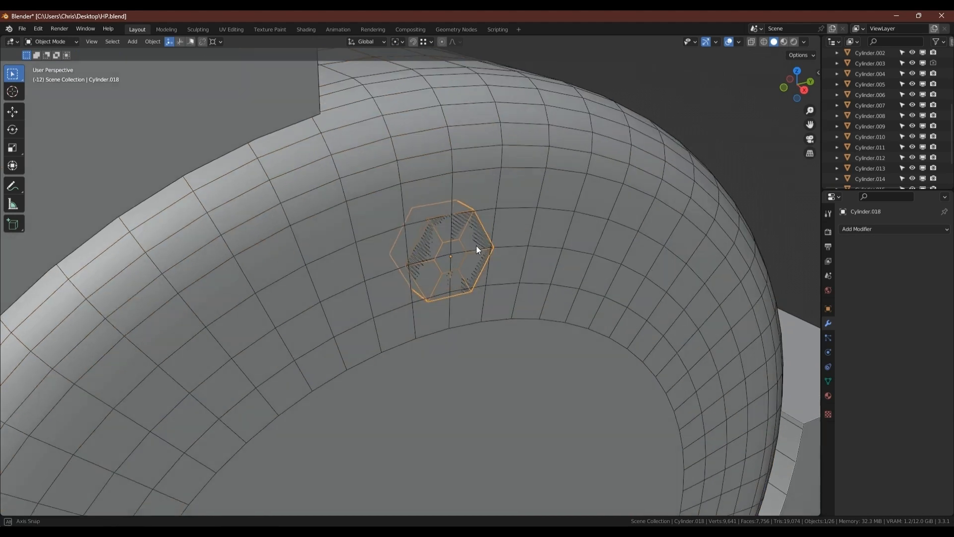
key("g")
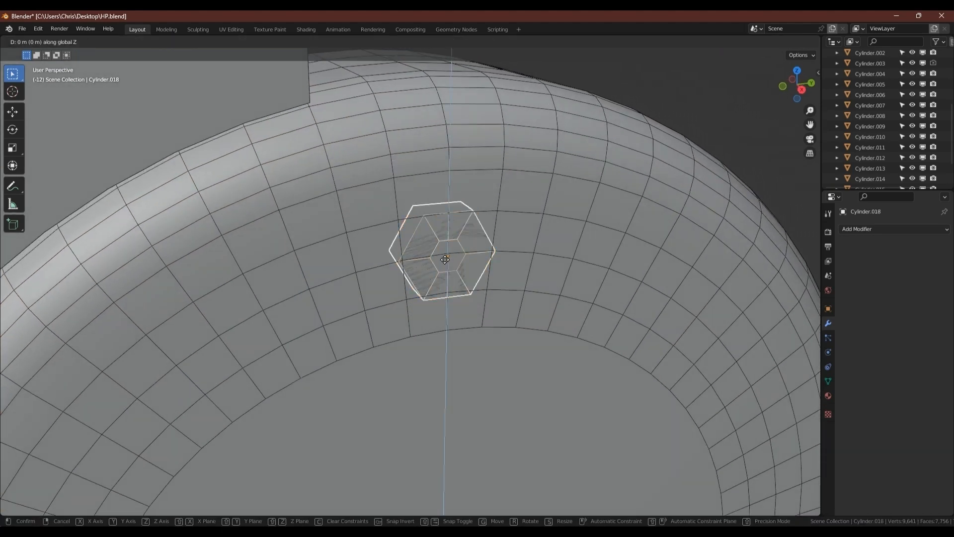
key("z")
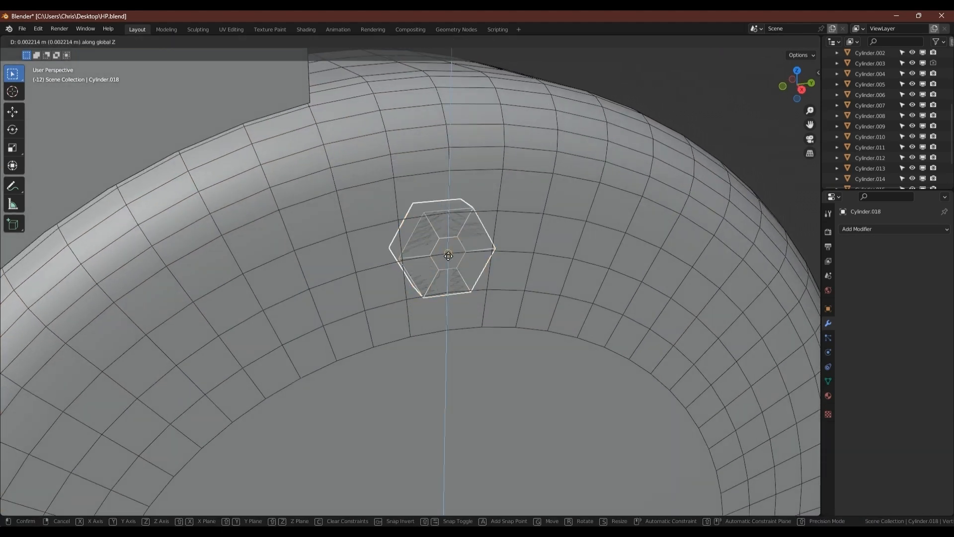
left_click(448, 255)
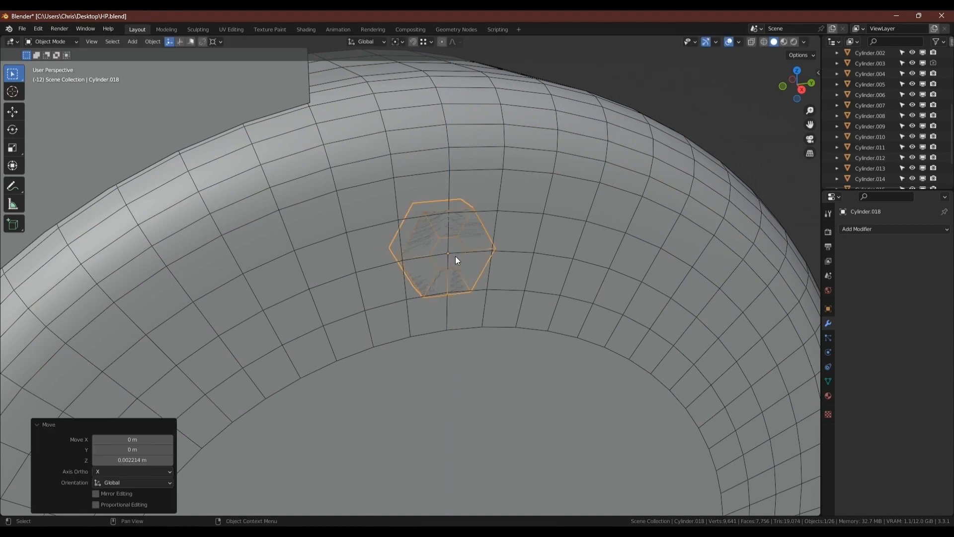
scroll(457, 251, "down", 3)
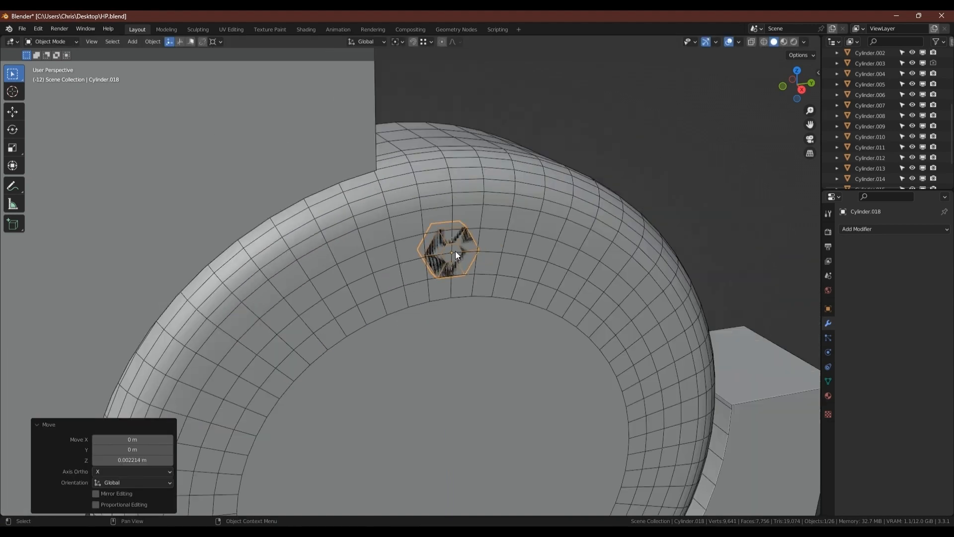
middle_click_drag(439, 252, 443, 189)
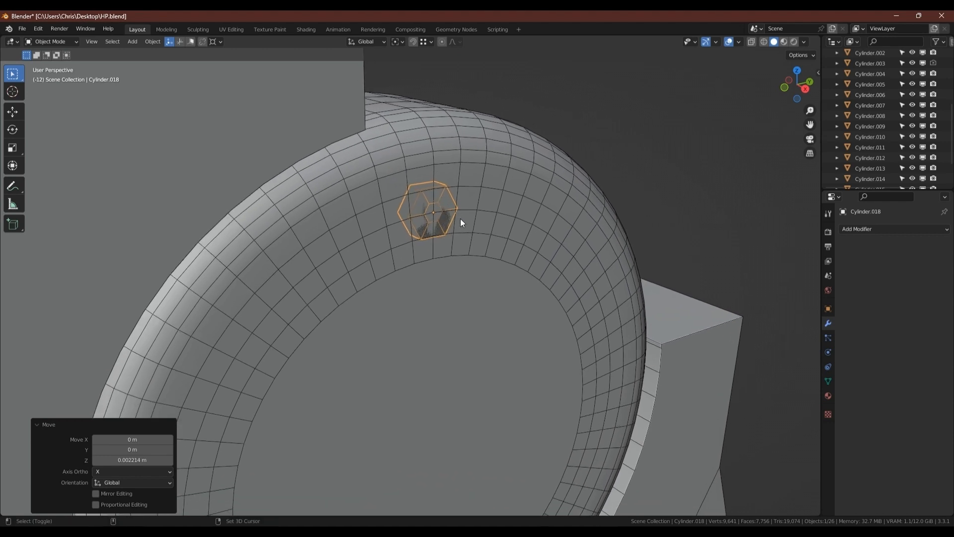
- Add a 32-vertex cylinder with 1 m radius and 2 m depth, and snap its origin to the bolt's centre
key("shift+a")
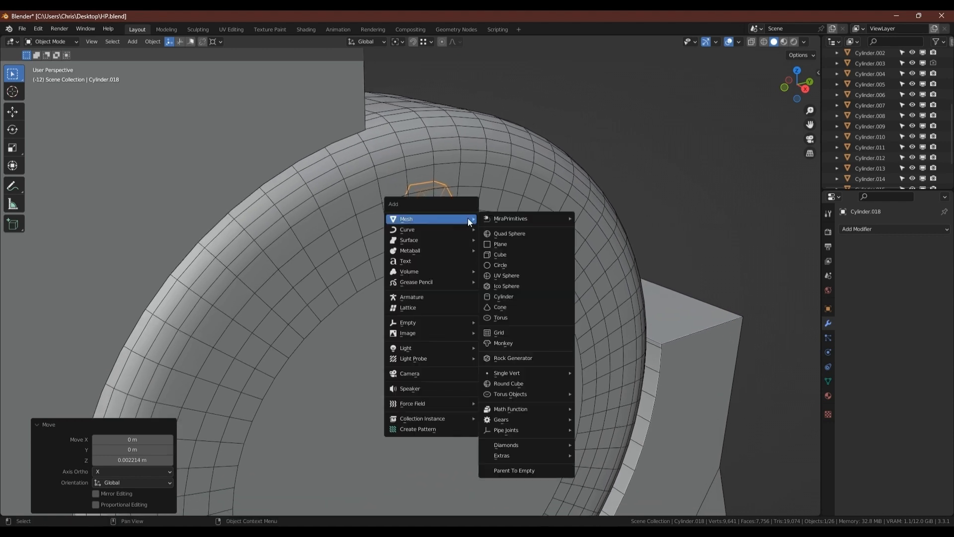
mouse_move(510, 220)
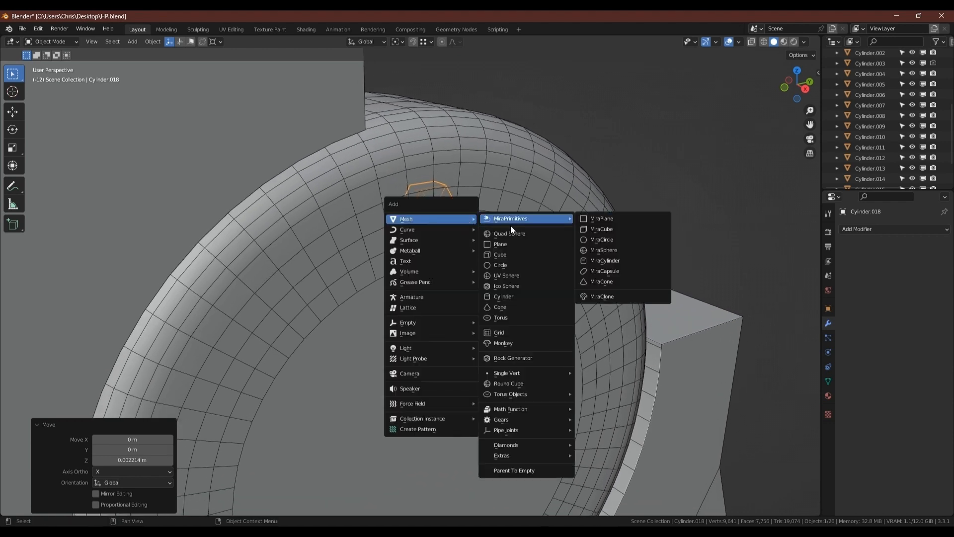
left_click(525, 295)
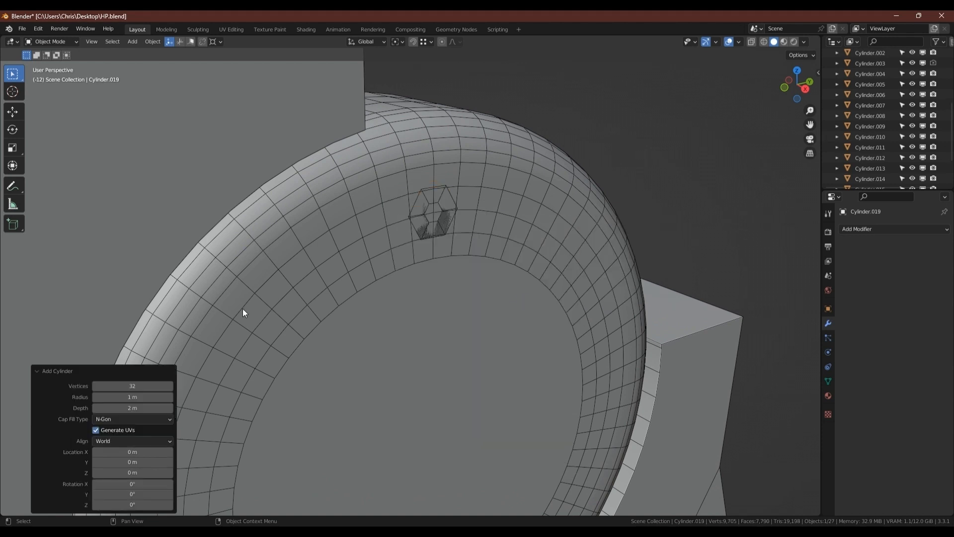
scroll(432, 212, "up", 3)
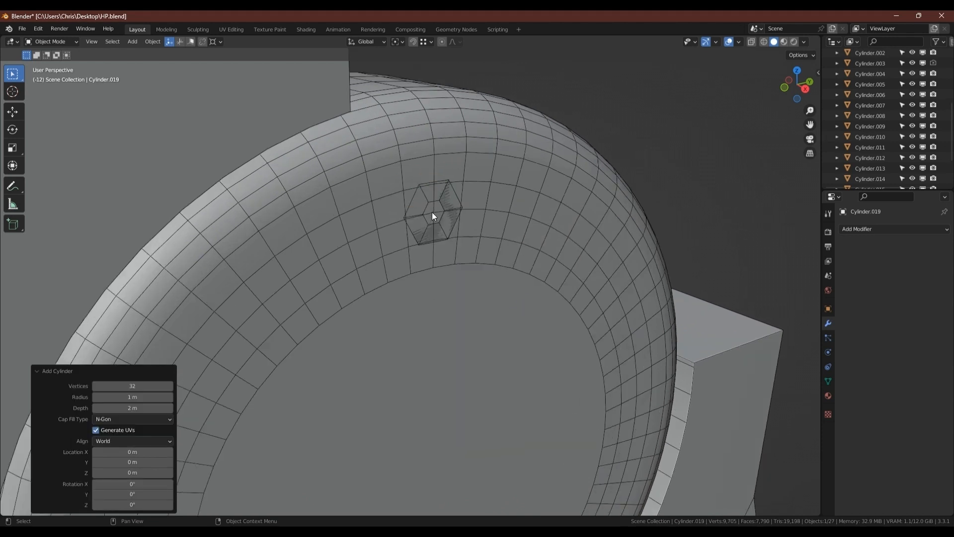
key("g")
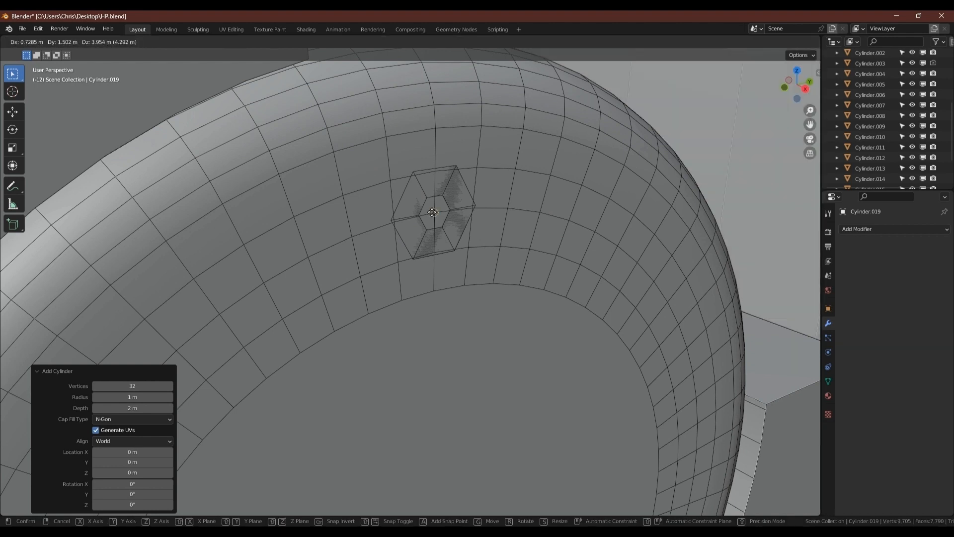
left_click(435, 213)
scroll(428, 218, "down", 3)
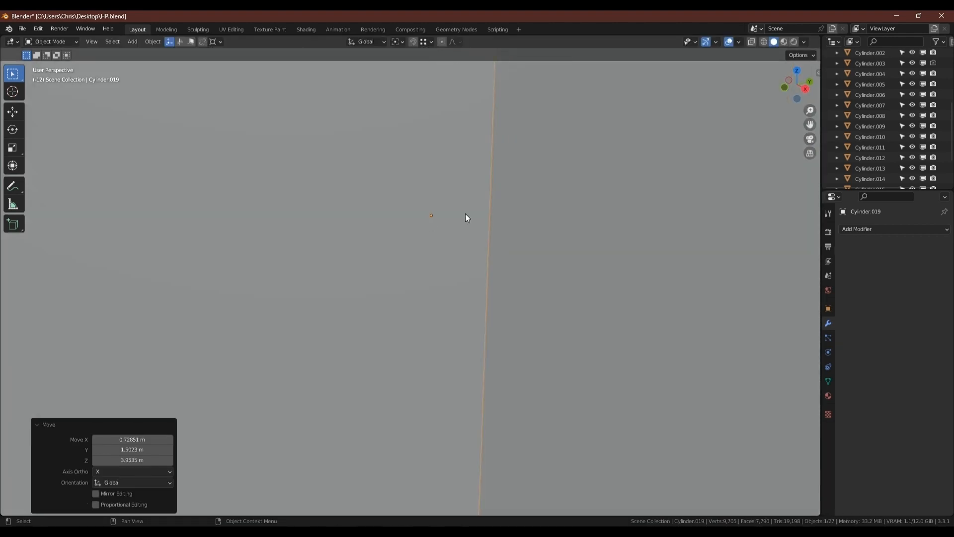
- Scale the new cylinder's mesh down uniformly in two passes, finishing with a factor of 0.361, to about the bolt's size
key("Tab")
key("s")
left_click(488, 208)
key("s")
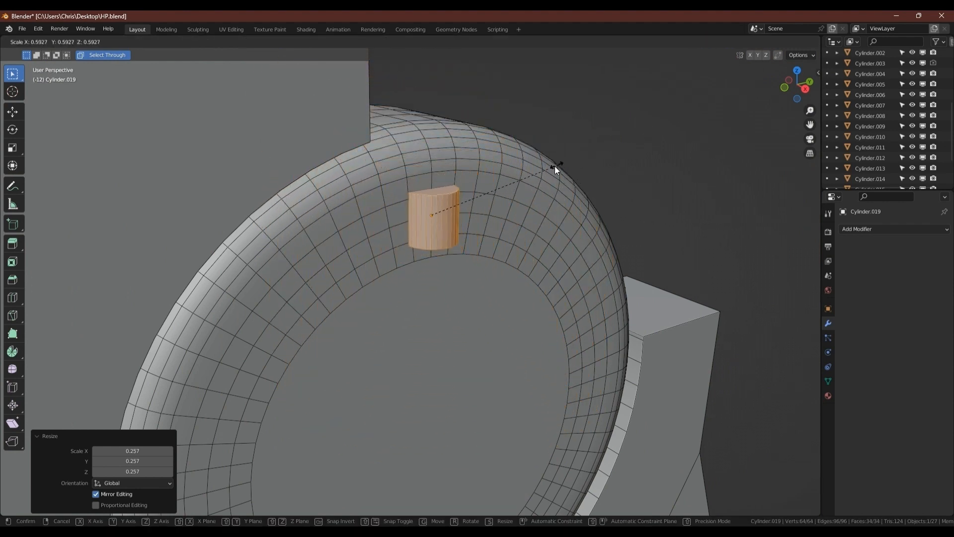
left_click(506, 176)
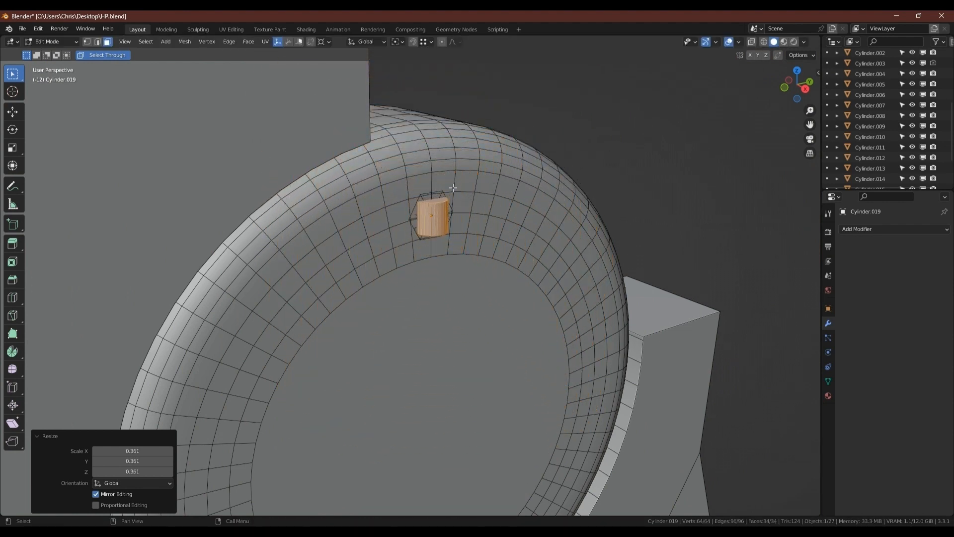
- Rotate the cylinder object 90° about the global Y axis so its flat cap faces outward like the bolt
scroll(447, 189, "up", 2)
key("Tab")
type("r")
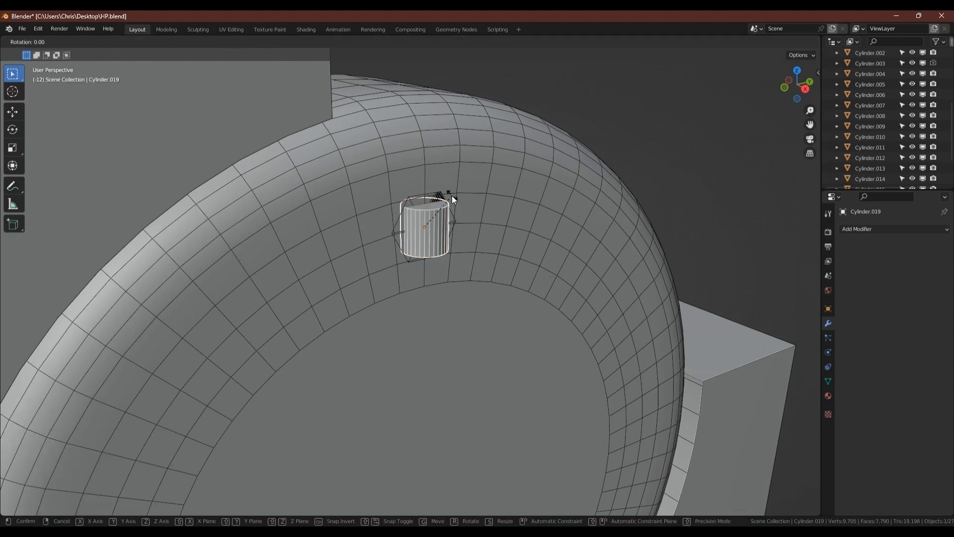
type("y90")
key("Return")
scroll(427, 207, "up", 2)
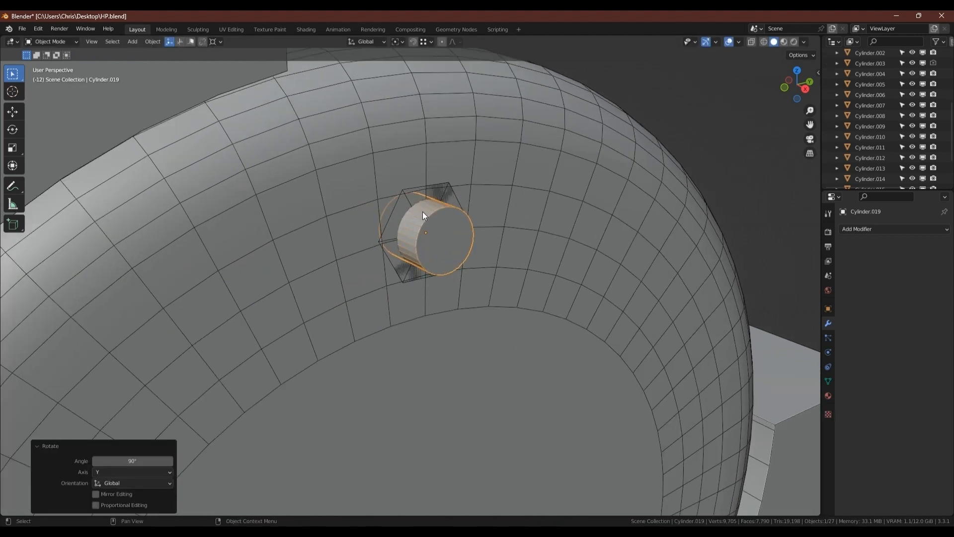
middle_click_drag(450, 214, 431, 236)
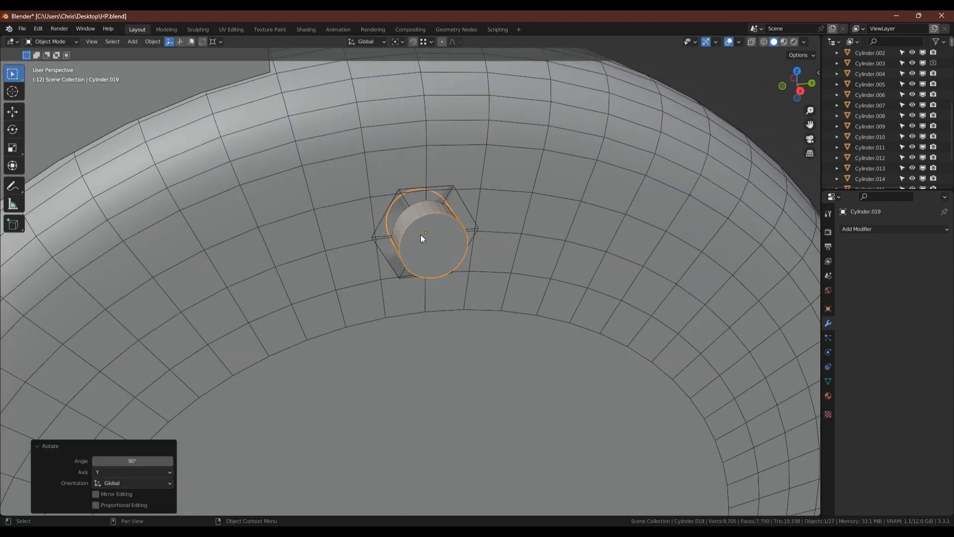
- Scale the cylinder's mesh by about 2.1 on Y and Z only, excluding X, so it encircles the bolt
key("Tab")
key("s")
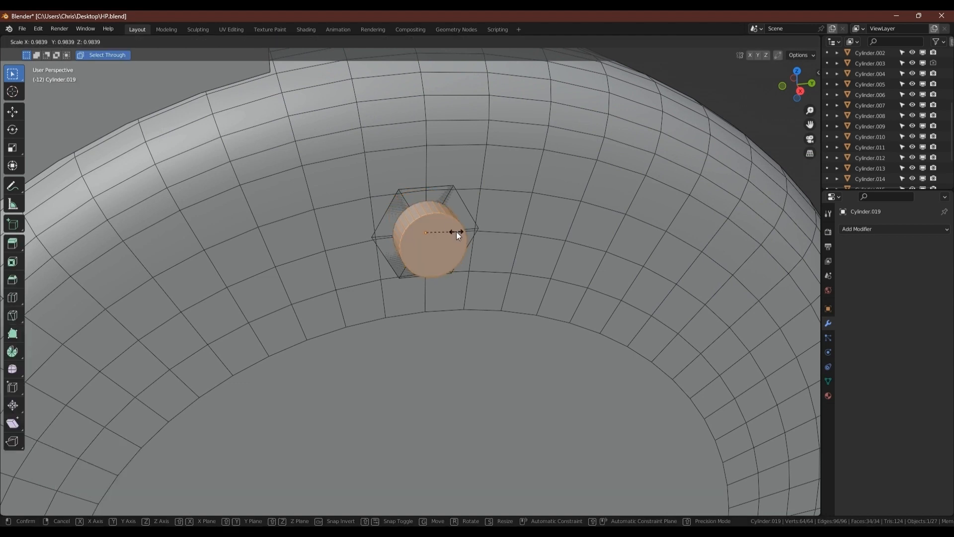
key("shift+x")
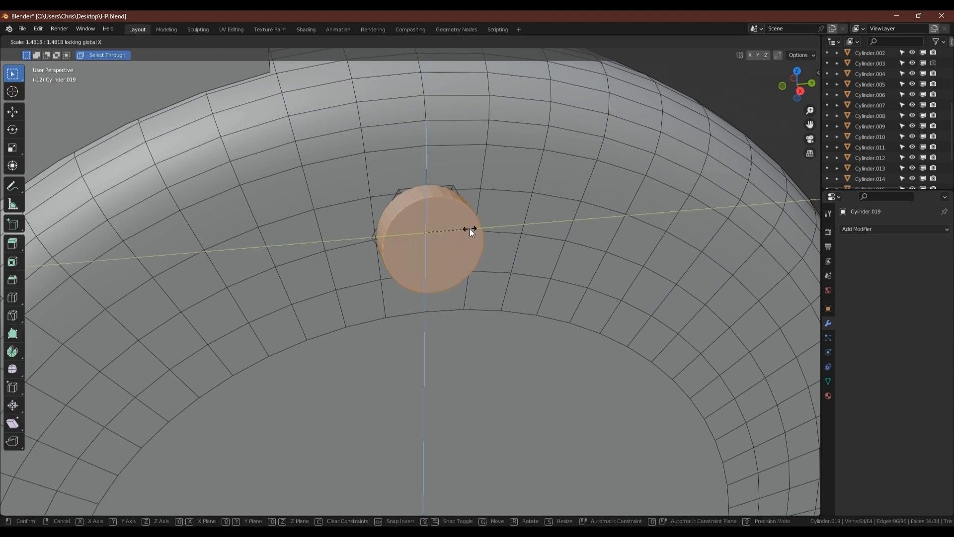
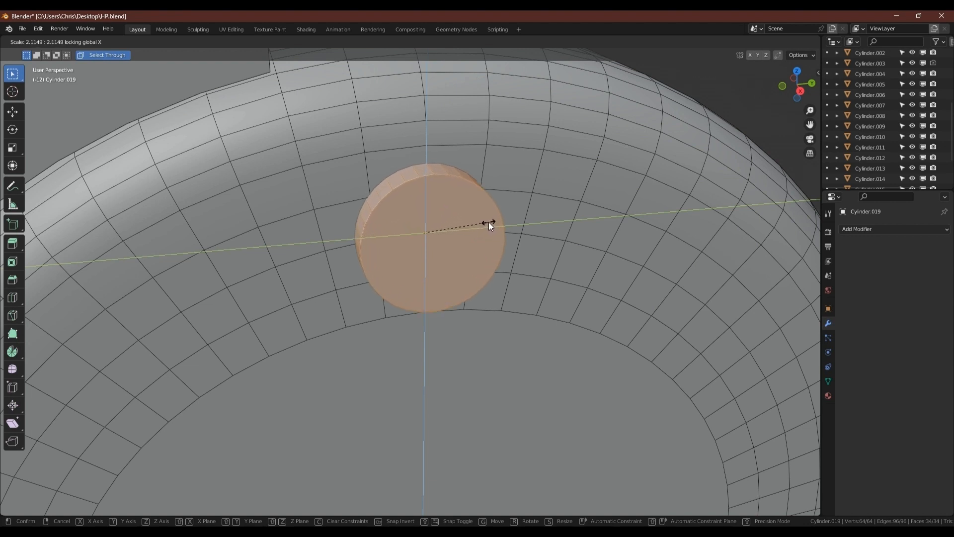
left_click(493, 220)
middle_click_drag(493, 220, 433, 218)
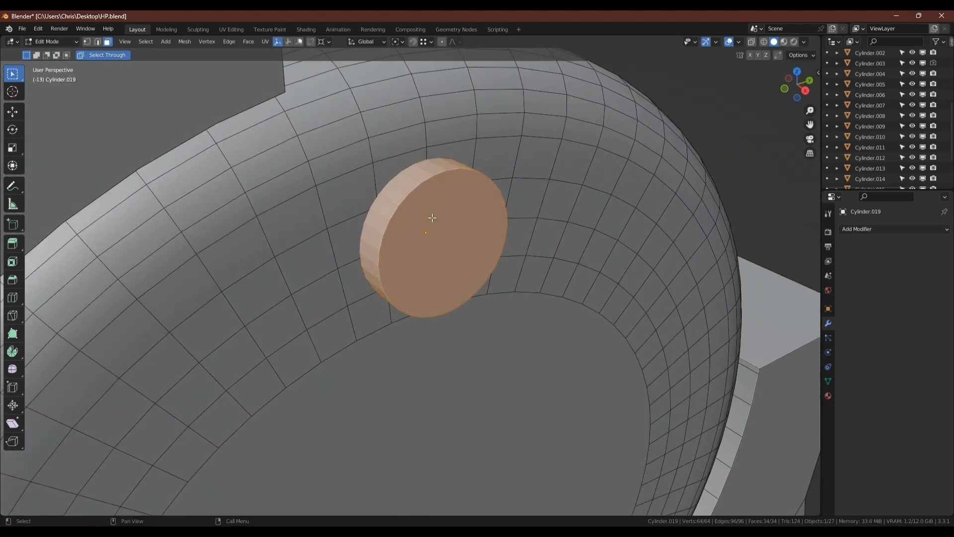
- Select the cylinder's inner cap in X-ray view and move it about 0.016 m along the global X axis
middle_click_drag(376, 198, 516, 194)
key("alt+z")
left_click(395, 226)
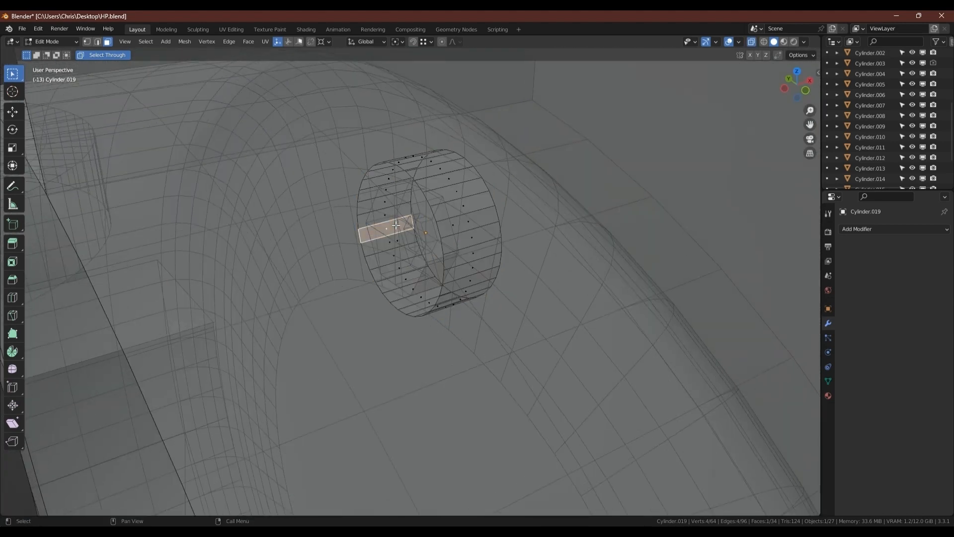
left_click(410, 226)
middle_click_drag(410, 226, 397, 246)
scroll(393, 248, "up", 8)
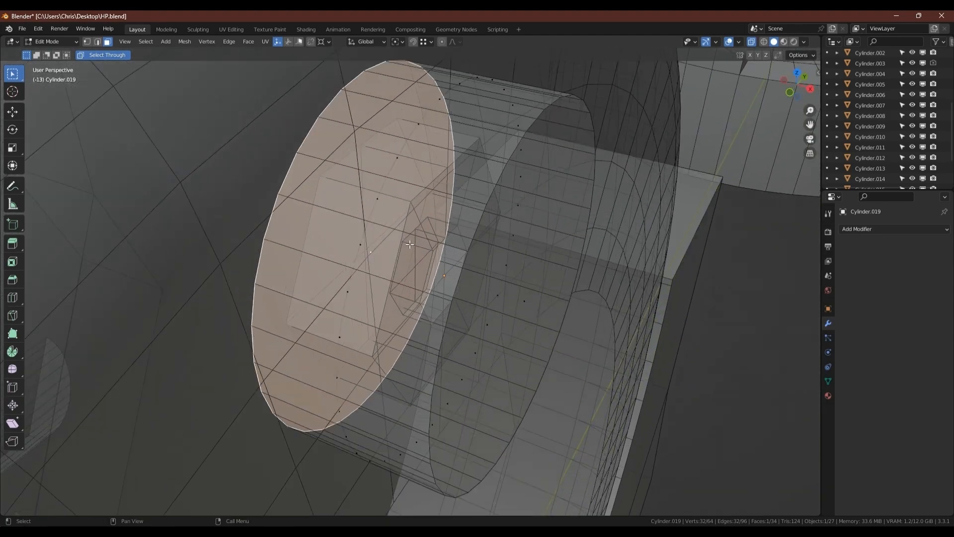
scroll(396, 244, "up", 2)
key("g")
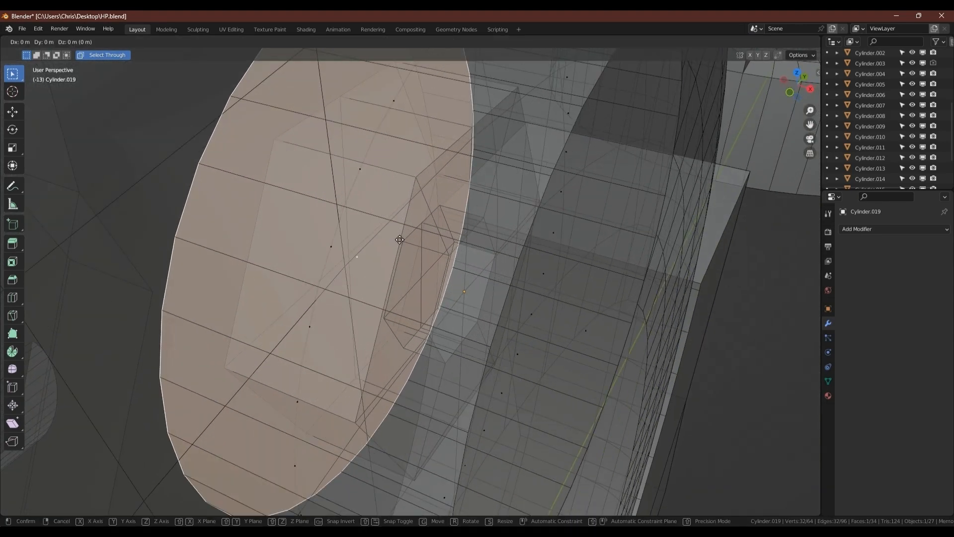
key("x")
left_click(408, 238)
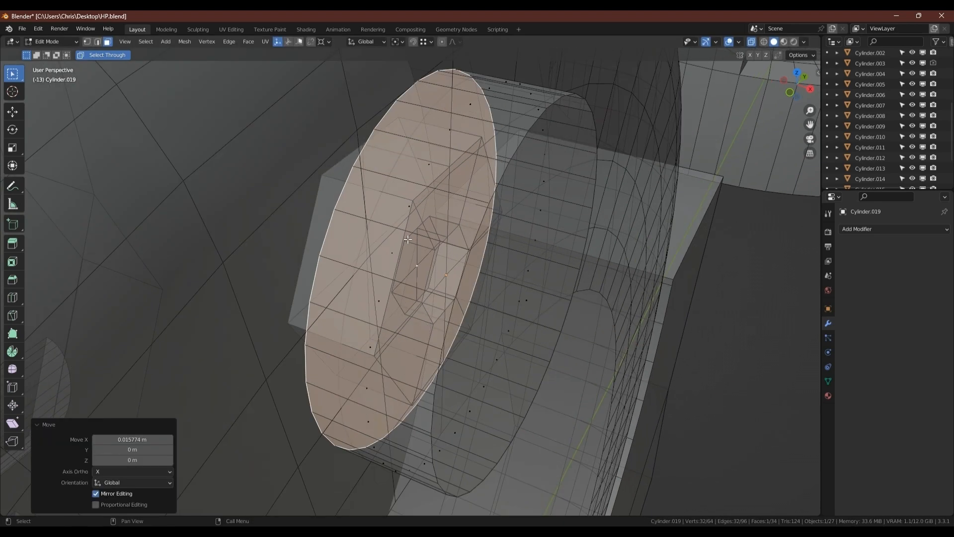
scroll(413, 237, "down", 3)
key("alt+z")
scroll(429, 237, "down", 3)
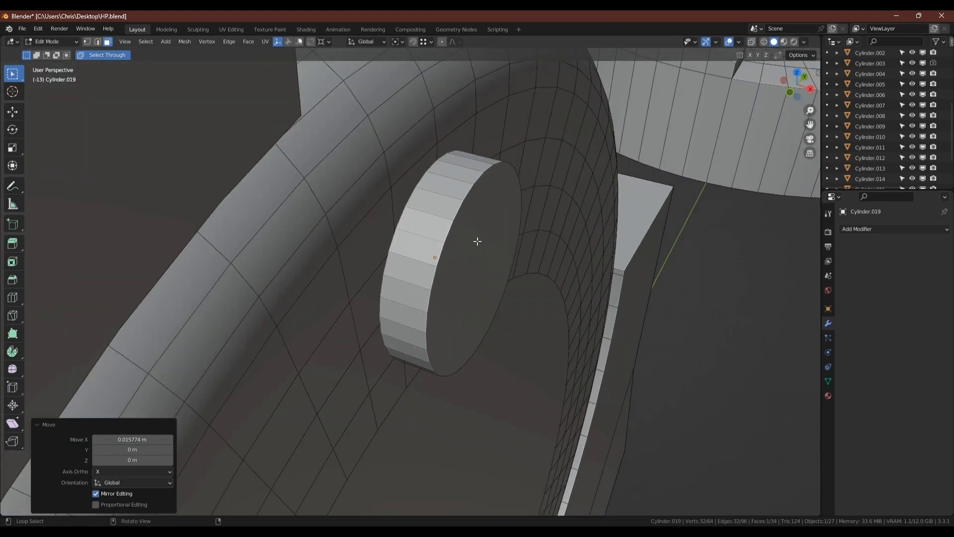
- Apply auto-smooth shading to the cylinder around the bolt in Object Mode
scroll(492, 249, "down", 5)
middle_click_drag(464, 226, 485, 242)
key("Tab")
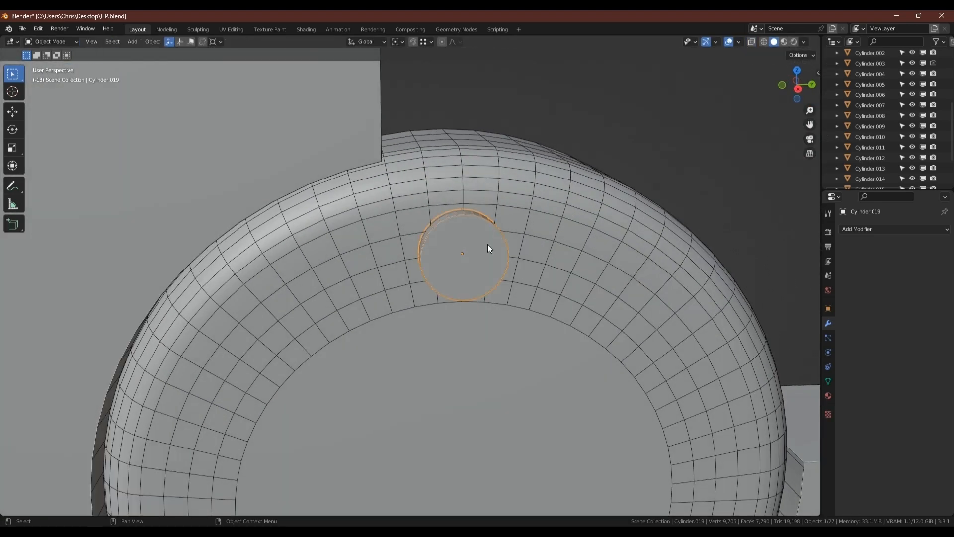
right_click(478, 229)
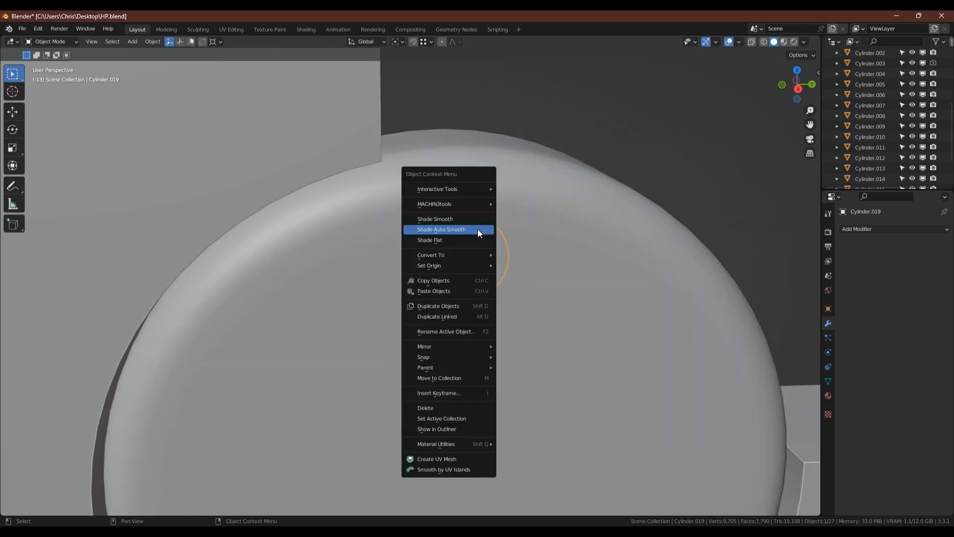
left_click(478, 229)
middle_click_drag(478, 229, 467, 243)
- Cut the cylinder from the rounded pivot disc with a Bool Tool brush difference, keeping the cylinder as an editable cutter
left_click(533, 210, "shift")
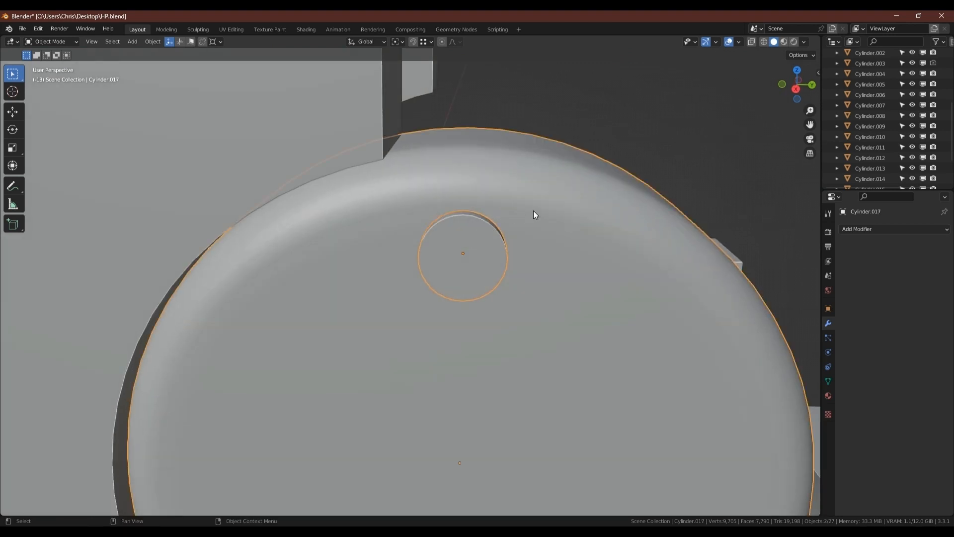
key("ctrl+shift+b")
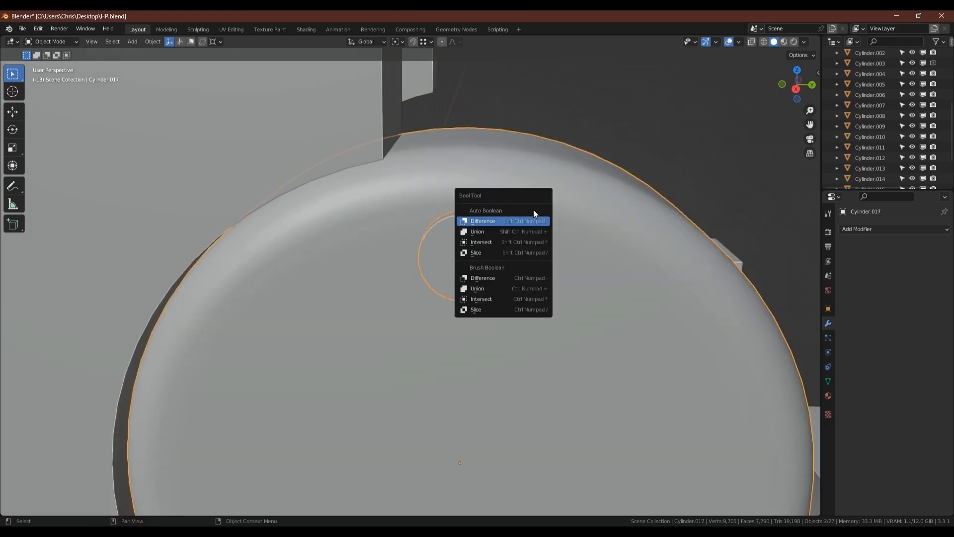
left_click(480, 275)
middle_click_drag(482, 274, 425, 227)
- Deepen the bolt recess by moving the cutter's inner cap about -0.018 m along the global X axis
key("Tab")
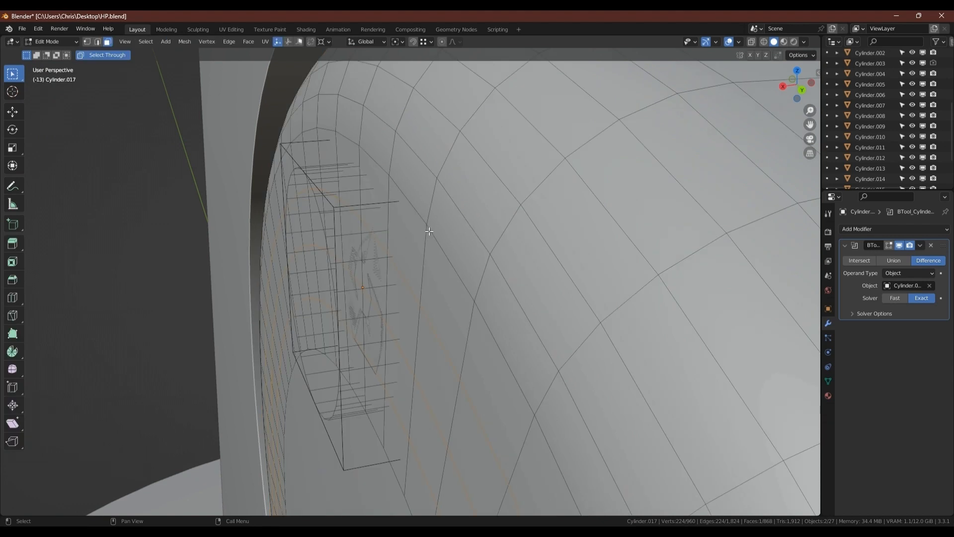
key("Tab")
left_click(347, 207)
key("Tab")
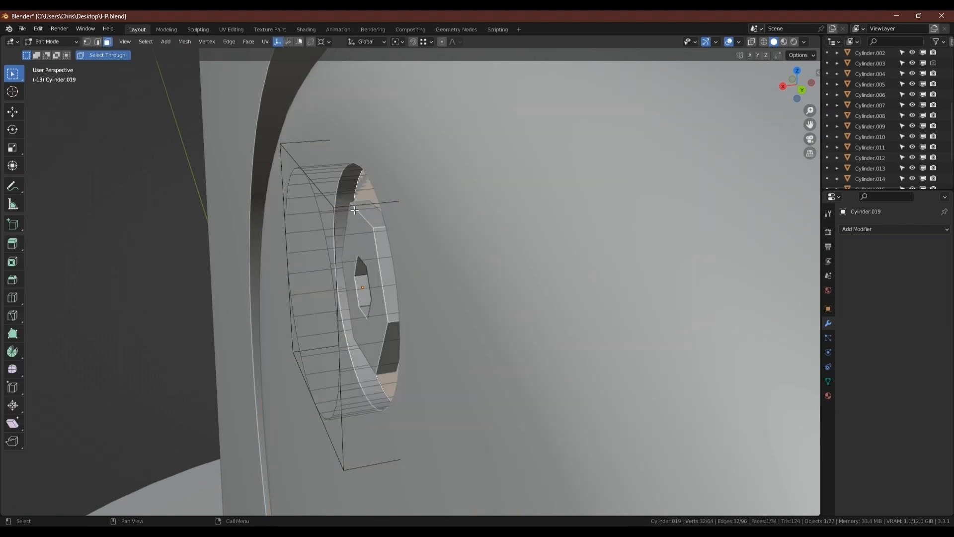
middle_click_drag(423, 240, 397, 237)
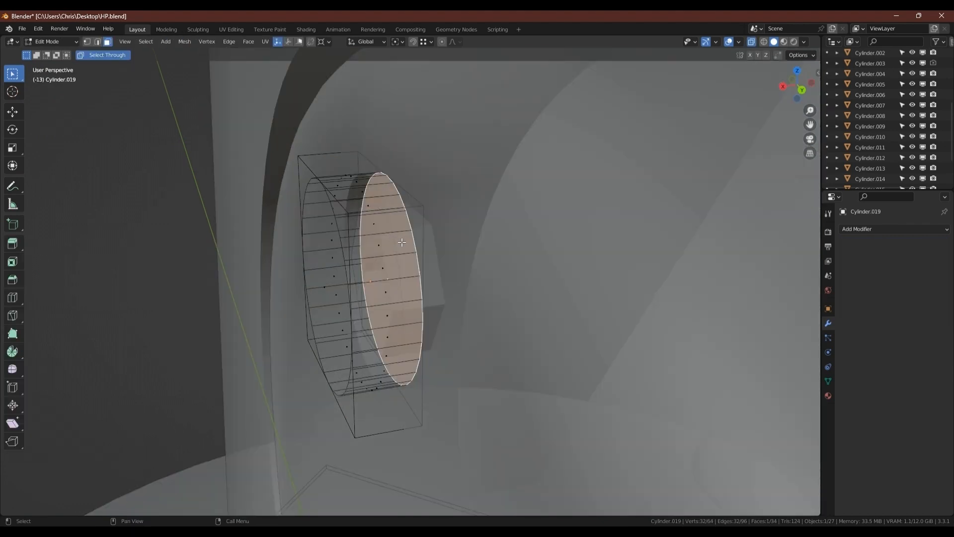
key("g")
key("x")
left_click(432, 224)
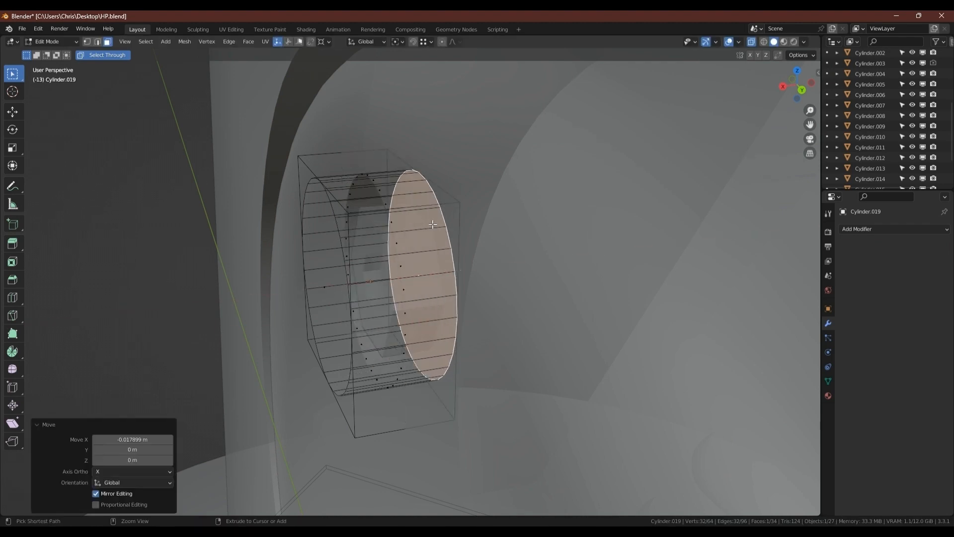
key("Tab")
- Examine the bolt inside its recess from several angles, with the wireframe overlay on and off
scroll(428, 231, "down", 3)
scroll(422, 251, "up", 4)
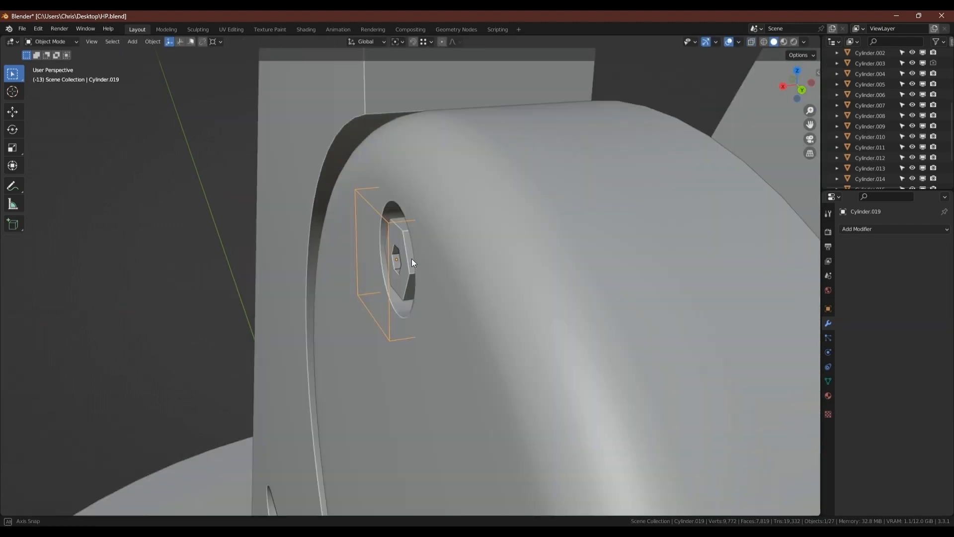
middle_click_drag(412, 259, 475, 229)
scroll(497, 242, "down", 4)
key("alt+w")
scroll(468, 227, "up", 1, "alt")
scroll(467, 227, "up", 3)
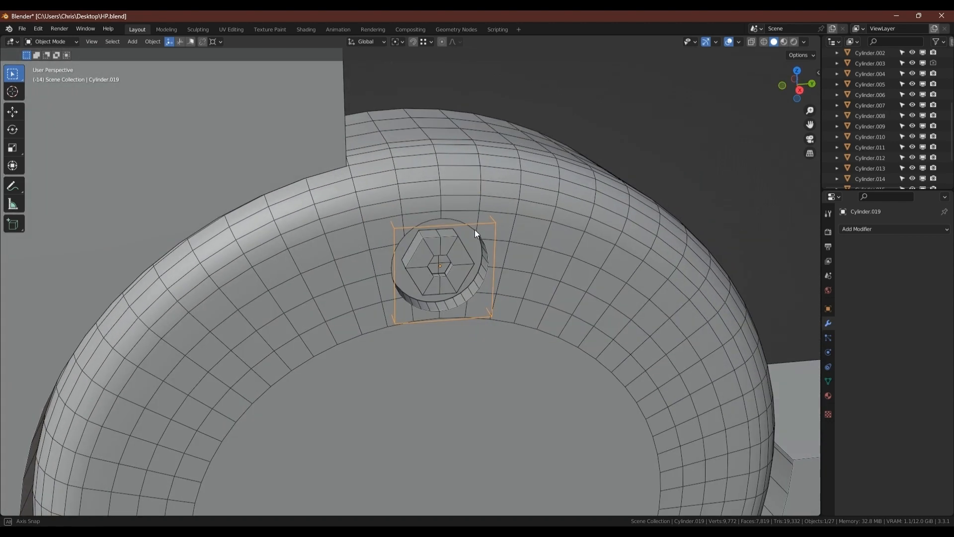
key("alt+w")
scroll(387, 192, "down", 6)
scroll(409, 207, "up", 2)
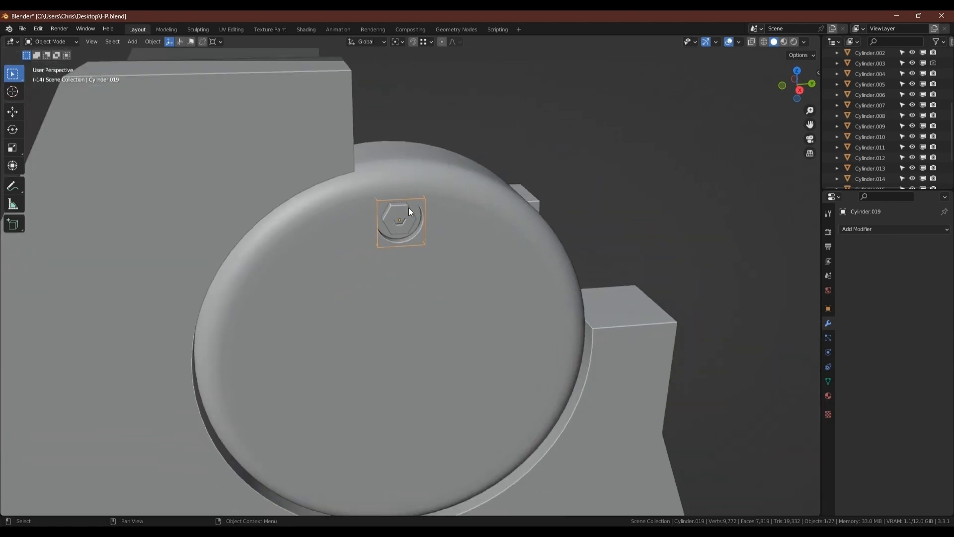
middle_click_drag(409, 207, 390, 220)
scroll(397, 207, "up", 6)
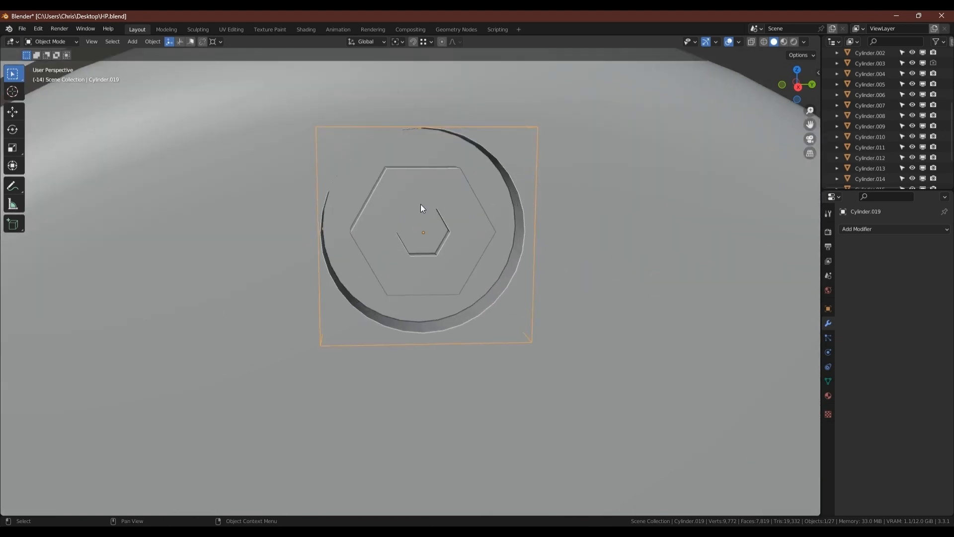
scroll(516, 228, "down", 5)
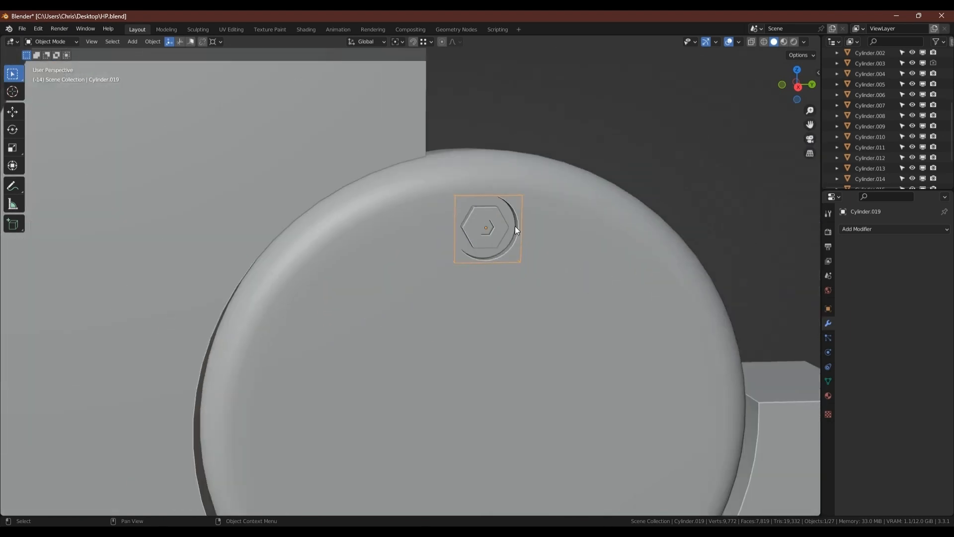
- Examine how the recess sits against the pivot disc's edge loops in its base mesh and wireframe overlay
left_click(536, 217)
key("Tab")
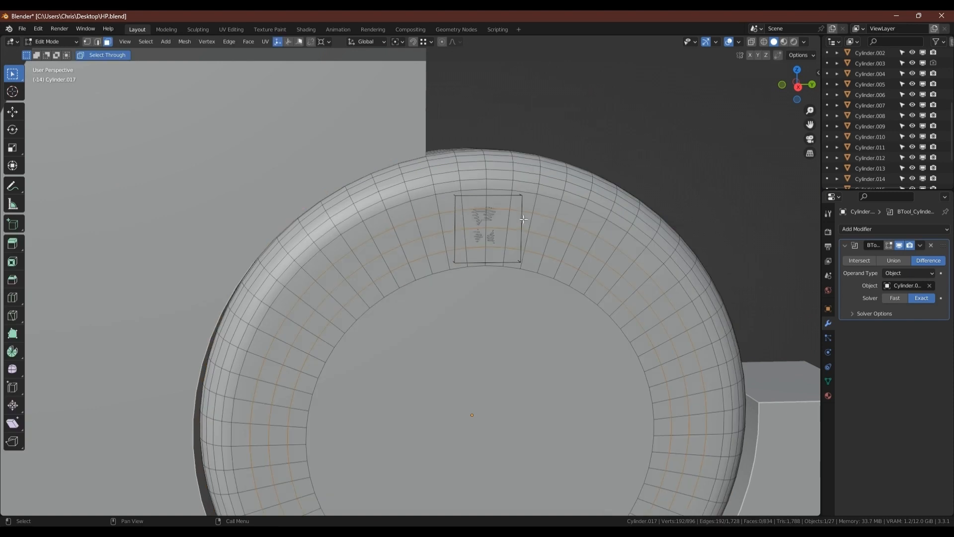
key("Tab")
middle_click_drag(516, 217, 460, 210)
key("shift+z")
scroll(460, 210, "up", 3)
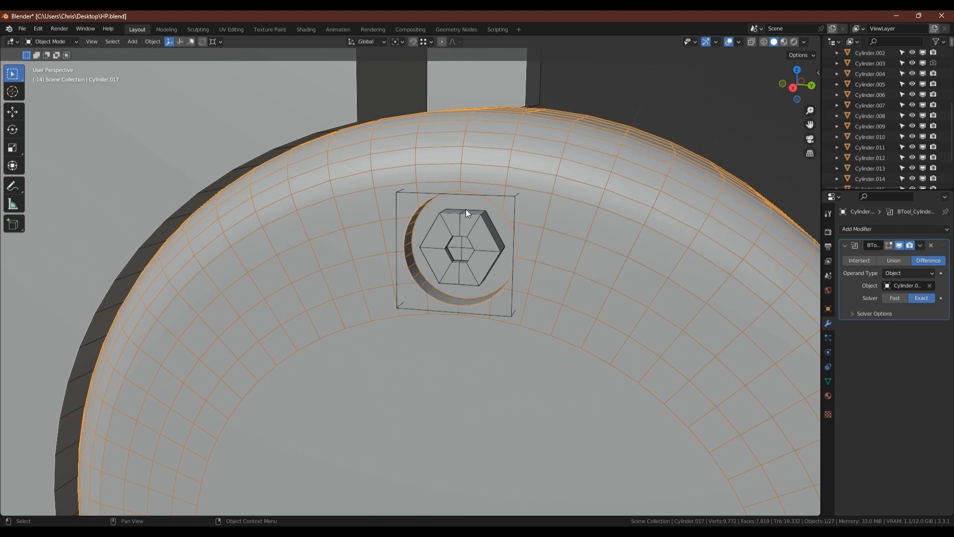
scroll(466, 208, "up", 1)
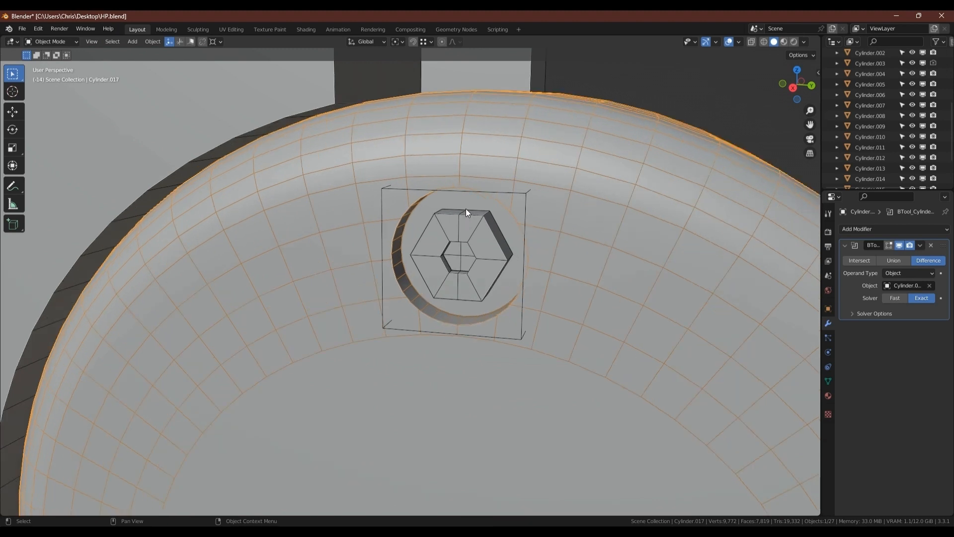
middle_click_drag(464, 215, 544, 259)
scroll(455, 207, "down", 6)
scroll(464, 204, "up", 6)
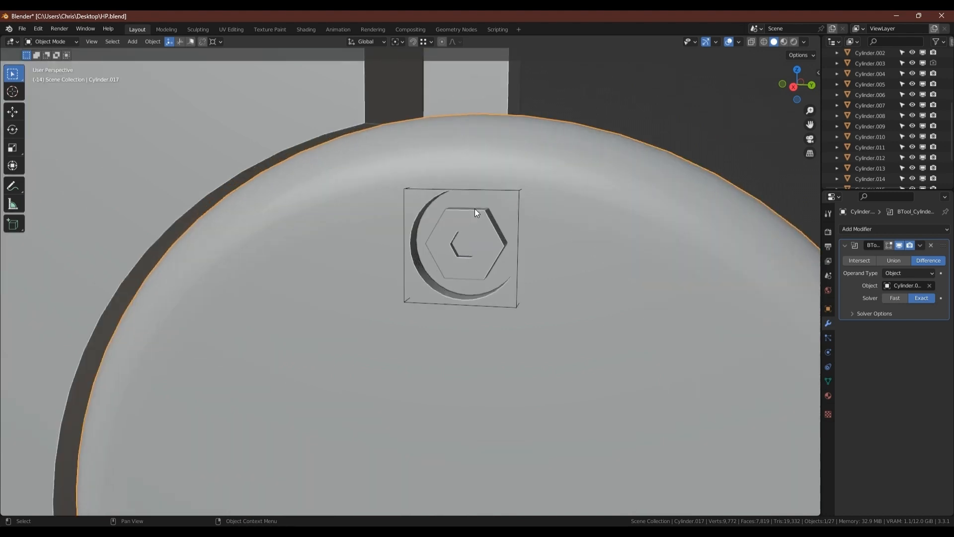
- Scale the recess's cylinder cutter mesh to 0.860 along global Y and Z, leaving X locked
middle_click_drag(475, 209, 536, 184)
left_click(526, 185)
key("Tab")
key("a")
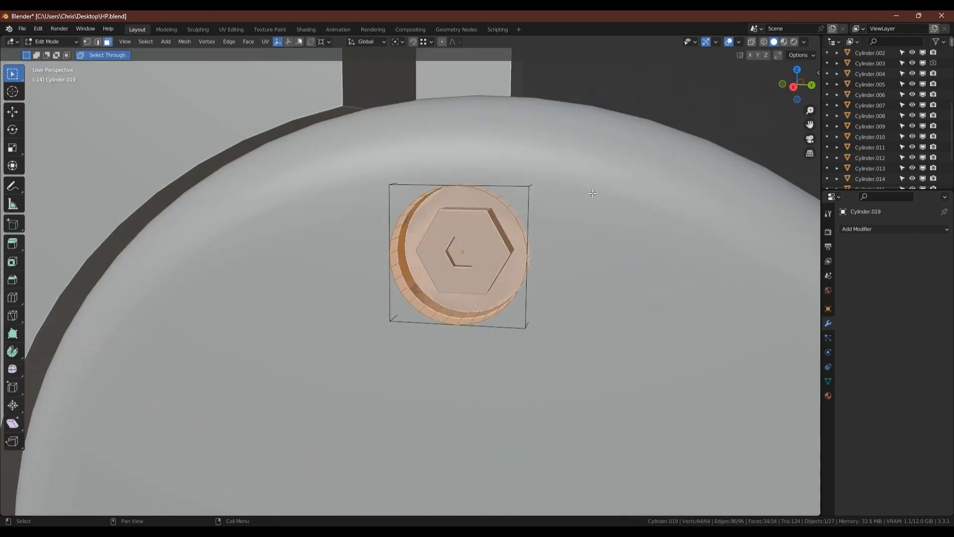
key("shift+alt+z")
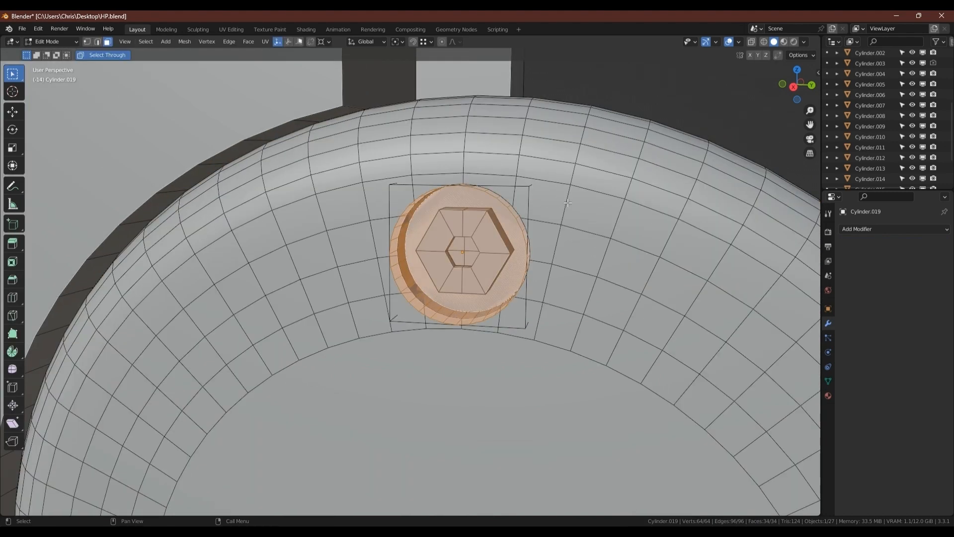
key("s")
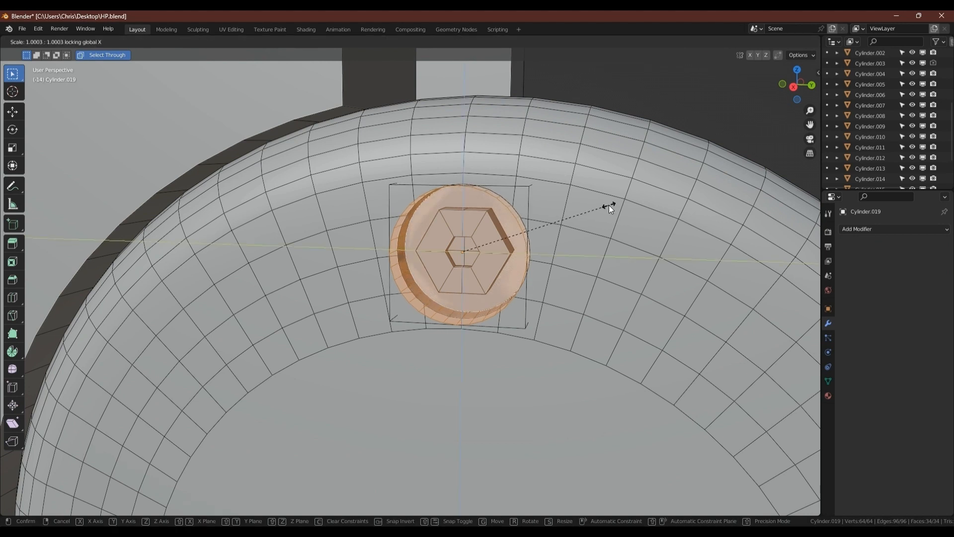
key("shift+x")
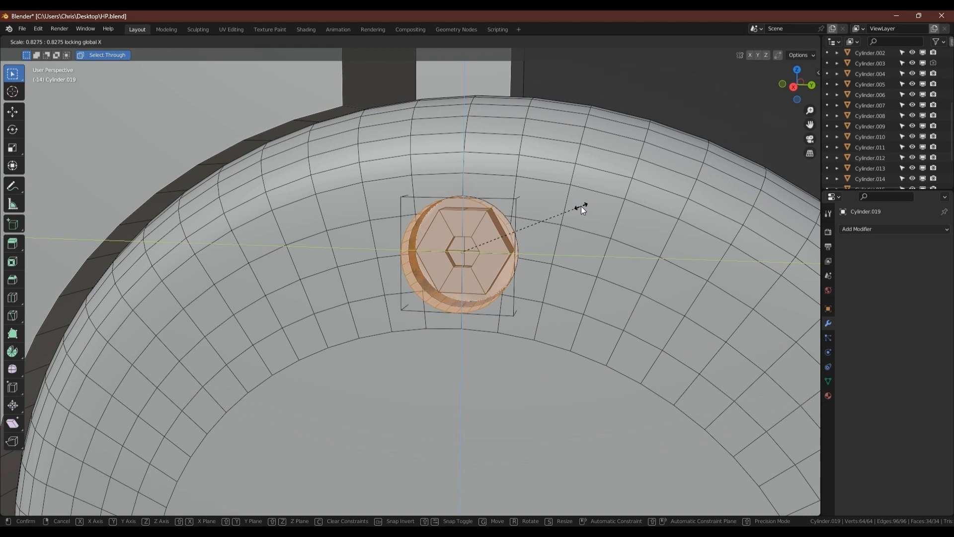
left_click(585, 205)
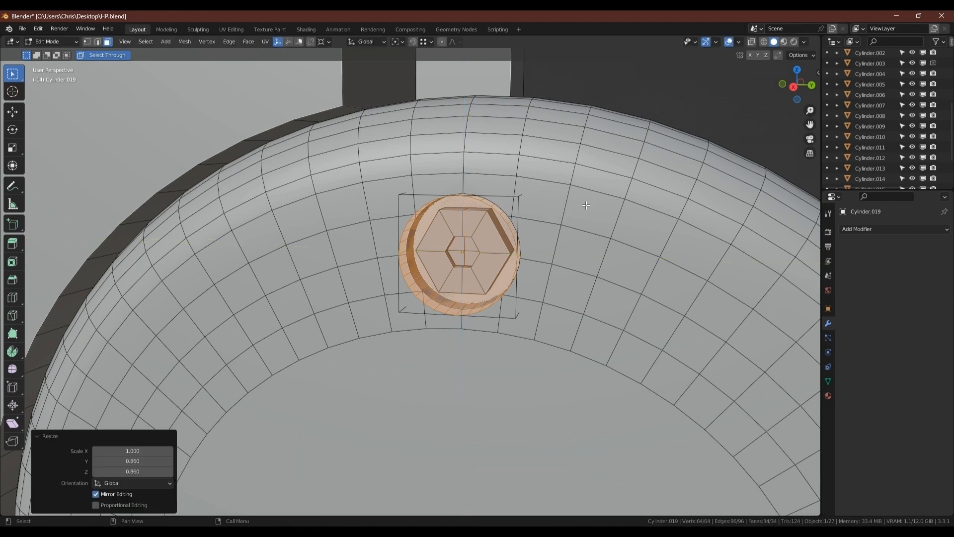
scroll(576, 214, "down", 5)
key("Tab")
- Examine how the resized recess fits around the bolt and against the pivot disc's edge loops, with and without the wireframe overlay
scroll(575, 215, "down", 2)
middle_click_drag(572, 220, 554, 183)
scroll(497, 169, "up", 10)
scroll(553, 183, "down", 5)
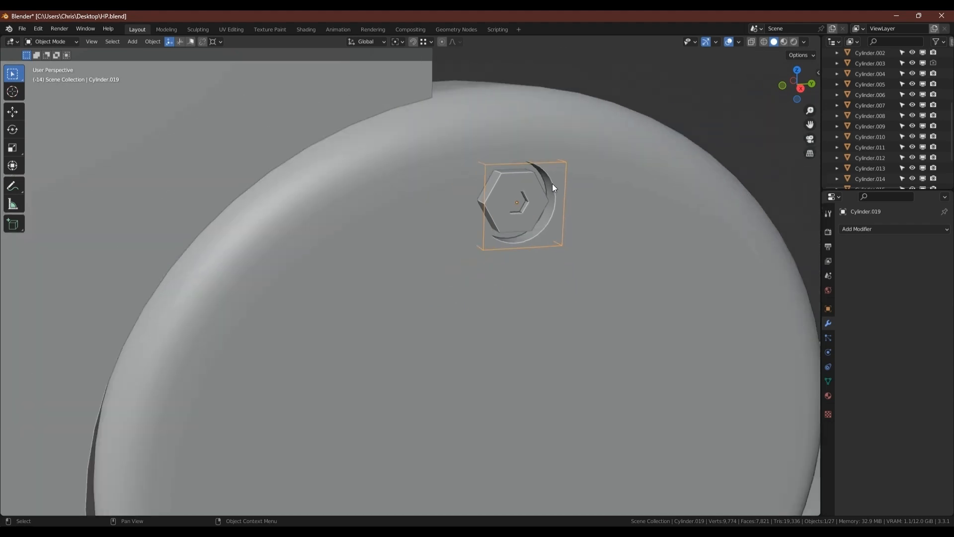
middle_click_drag(439, 117, 442, 103, "shift")
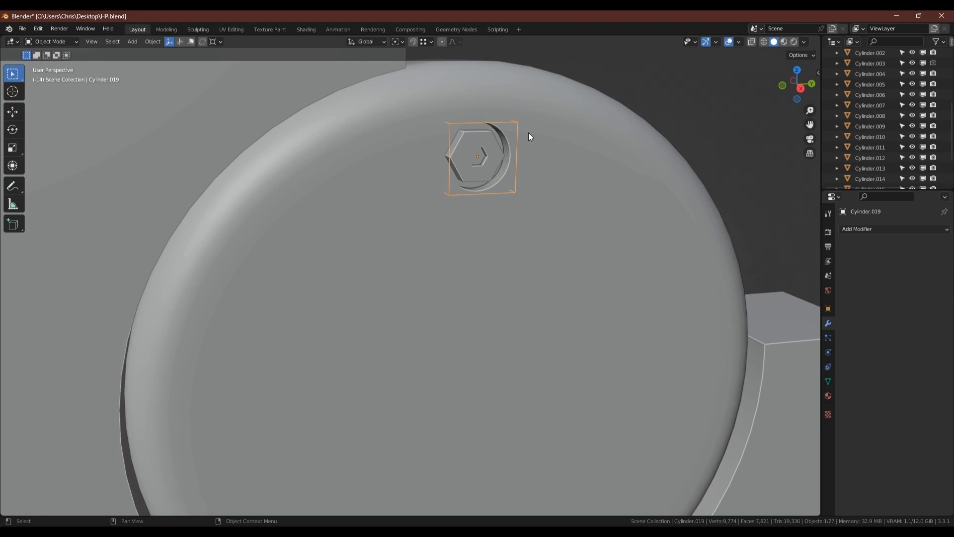
key("shift+w")
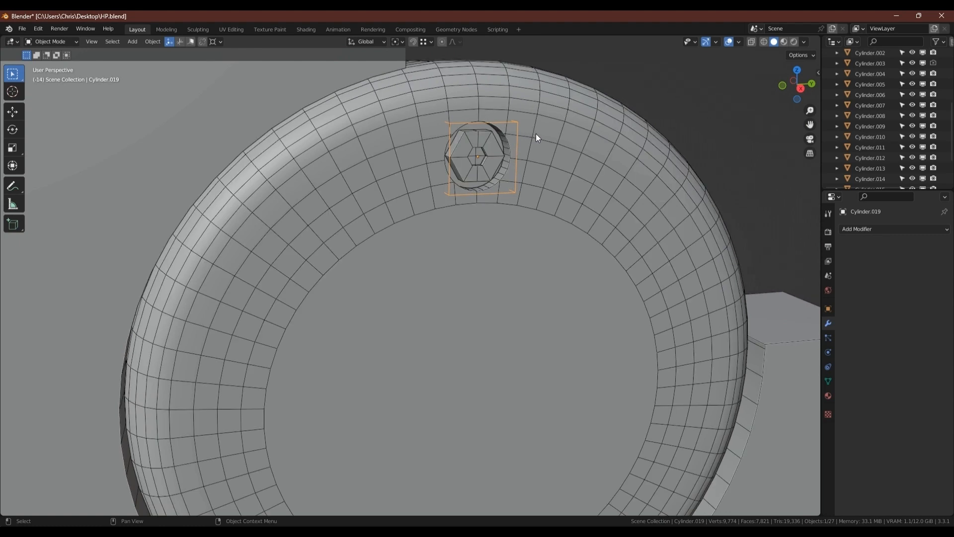
mouse_move(517, 198)
middle_mouse_down()
mouse_move(482, 196)
mouse_move(513, 210)
middle_mouse_up()
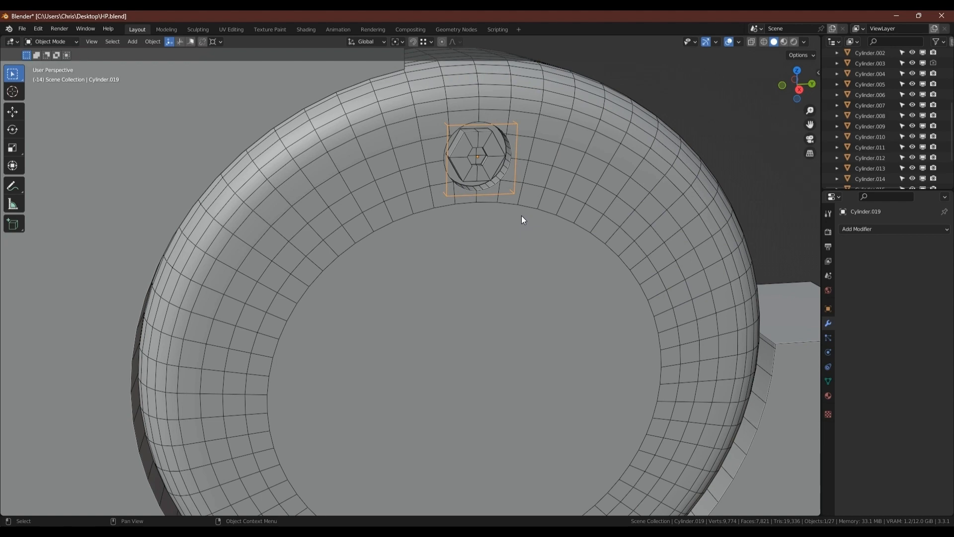
scroll(521, 216, "down", 4)
middle_click_drag(526, 220, 507, 189)
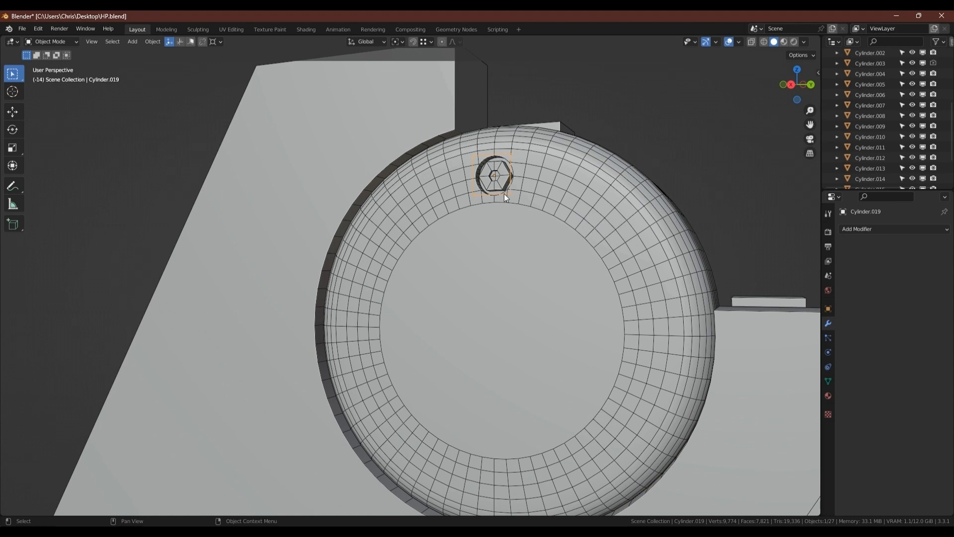
key("Tab")
key("alt+a")
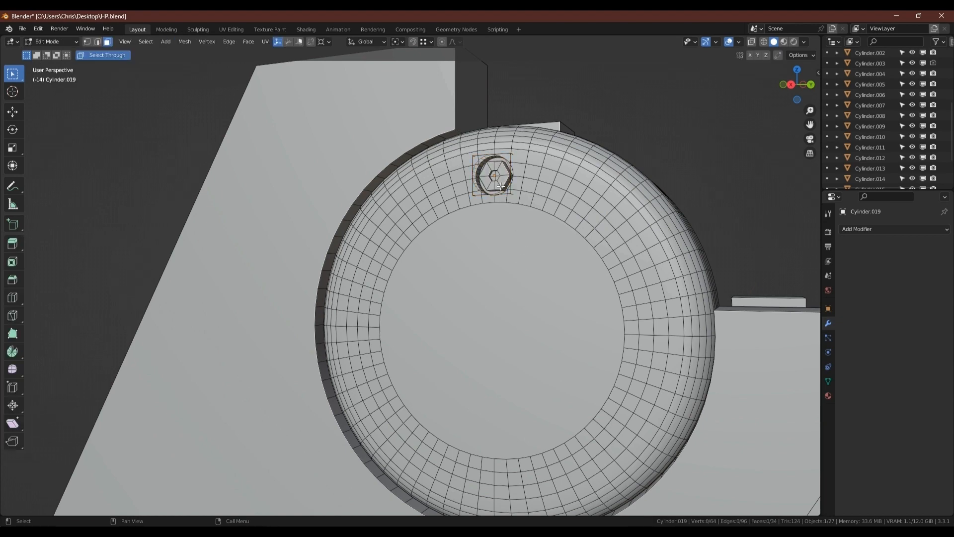
mouse_move(501, 187)
middle_mouse_down()
mouse_move(512, 159)
mouse_move(503, 166)
middle_mouse_up()
scroll(512, 159, "up", 2)
key("Tab")
key("shift+z")
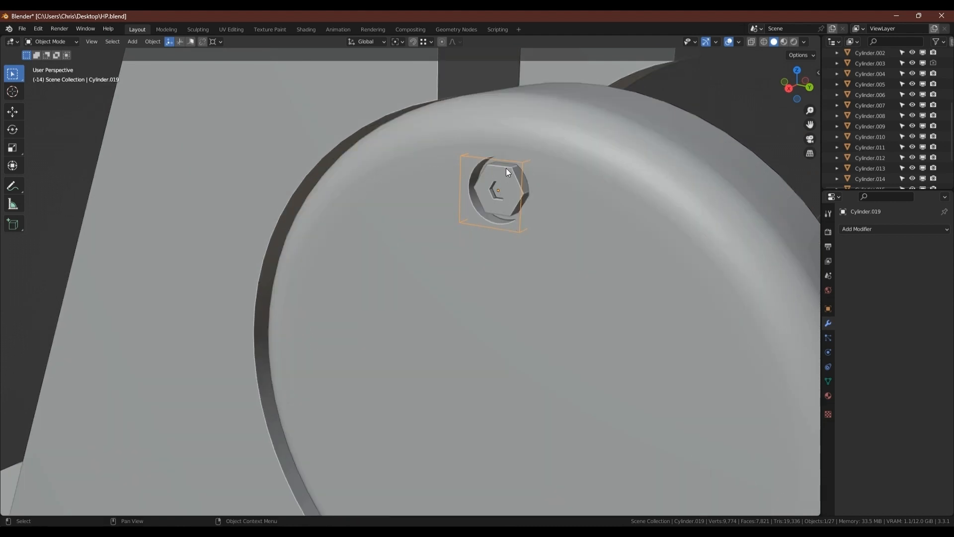
- Apply the Bool Tool difference on the rounded pivot disc so the bolt recess becomes real geometry
left_click(577, 170, "shift")
key("ctrl+KP_Subtract")
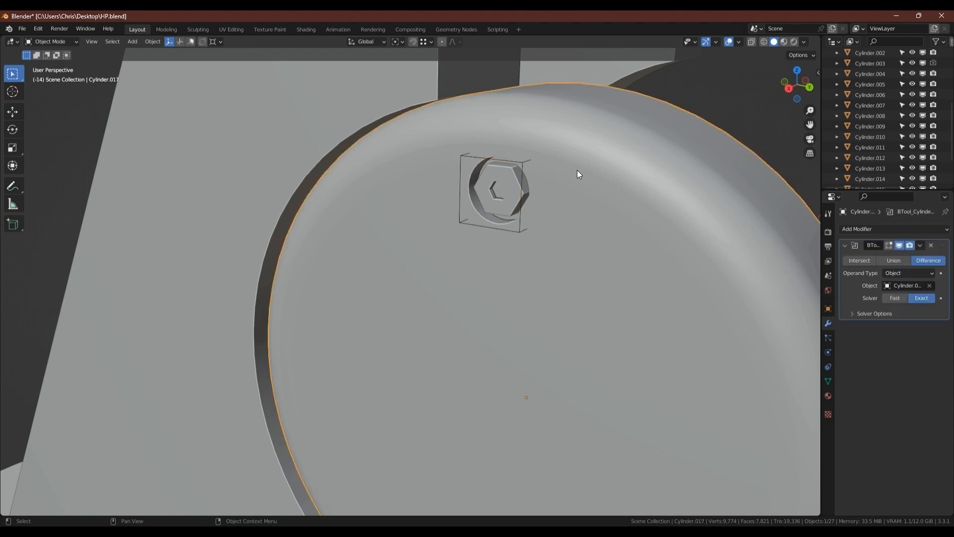
key("ctrl+shift+b")
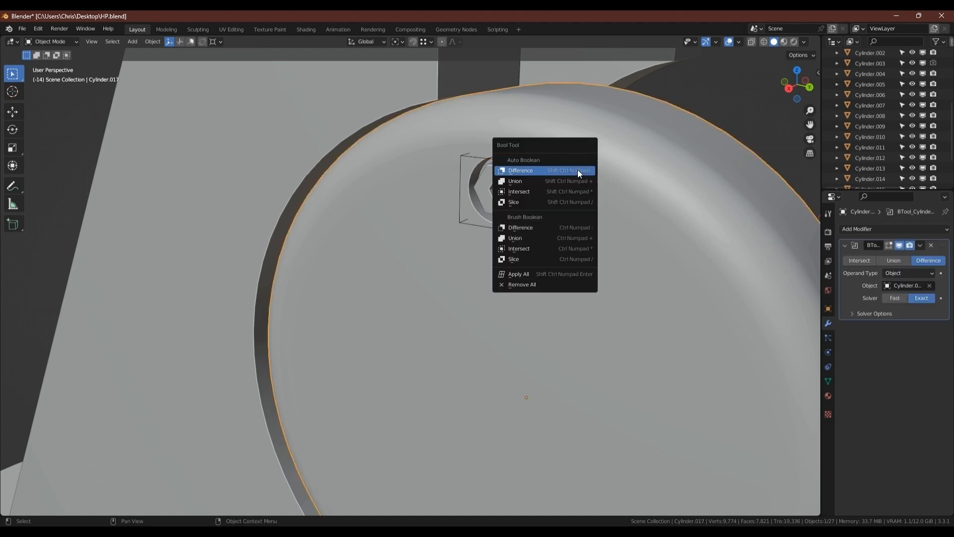
left_click(526, 271)
- Merge all of the pivot disc's vertices by distance, using a 0.0001 m threshold
key("Tab")
scroll(451, 168, "up", 7)
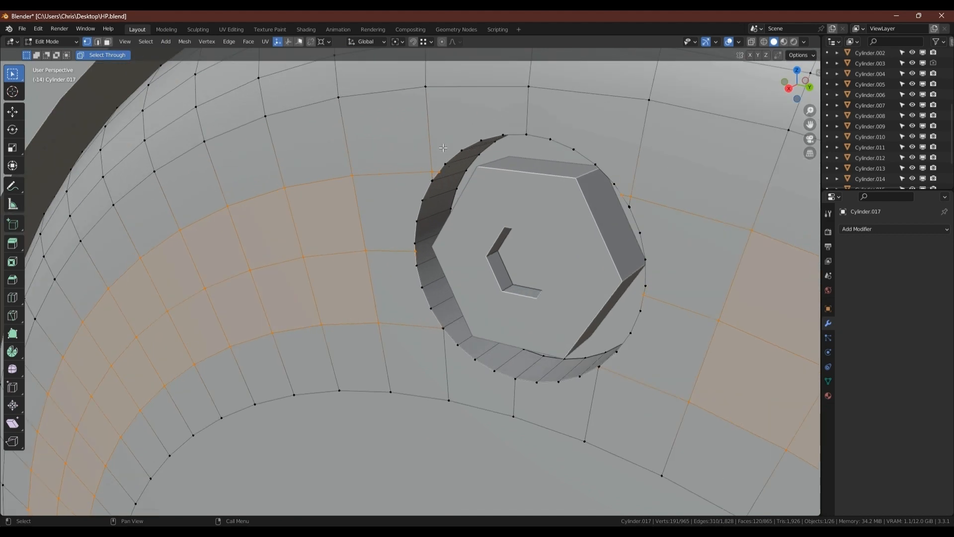
scroll(442, 148, "down", 2)
key("a")
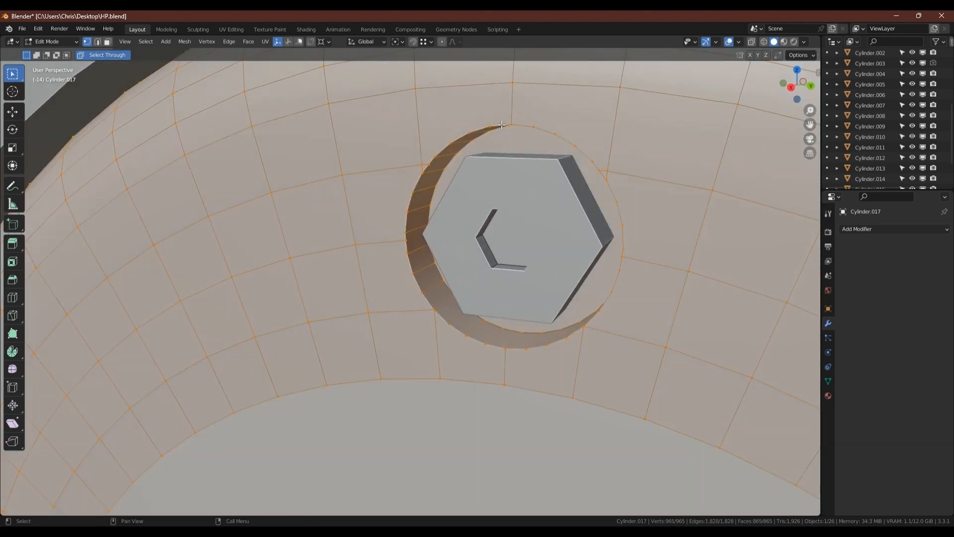
key("m")
left_click(502, 125)
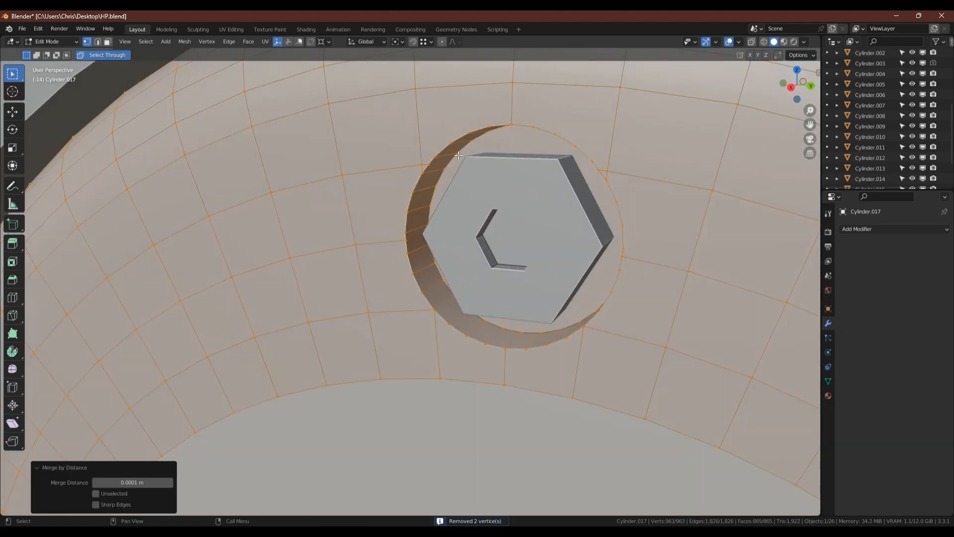
- Merge the stray vertex where a concentric edge meets the recess's side into the neighbouring rim vertex, using At Last
scroll(405, 208, "up", 2)
scroll(407, 263, "down", 1)
middle_click_drag(407, 253, 421, 233)
scroll(421, 232, "up", 2)
left_click(422, 231)
left_click(422, 219, "shift")
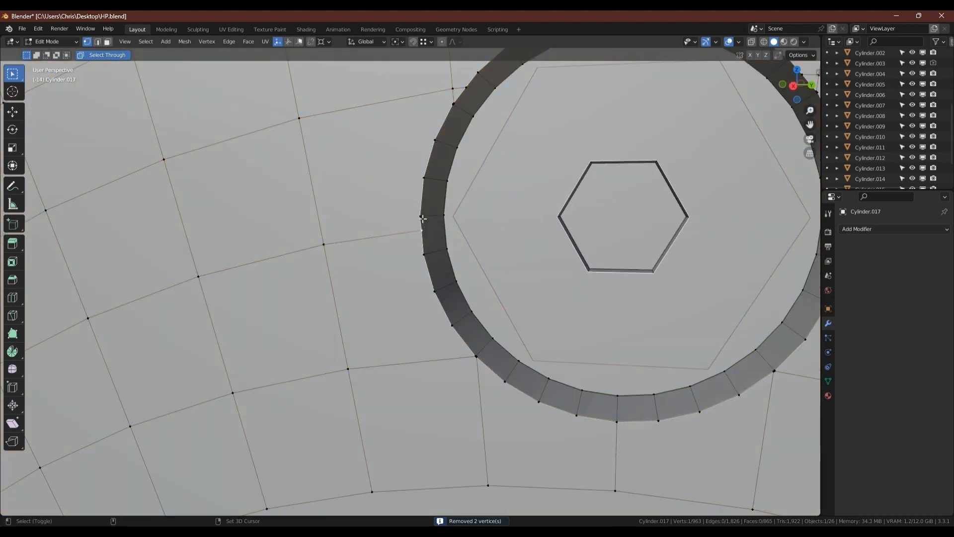
key("m")
left_click(421, 217)
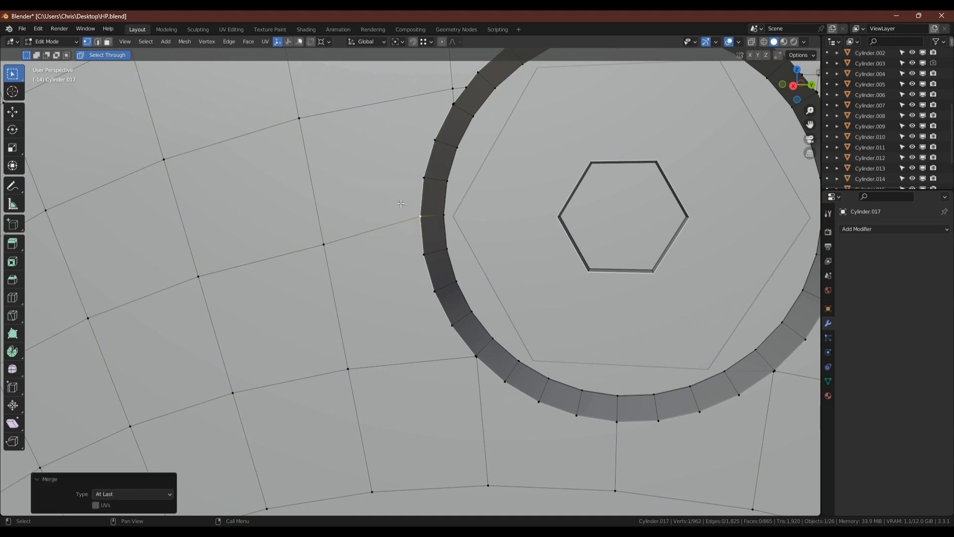
- Examine from several angles how the disc's remaining edges meet the upper part of the recess rim
middle_click_drag(427, 133, 435, 177)
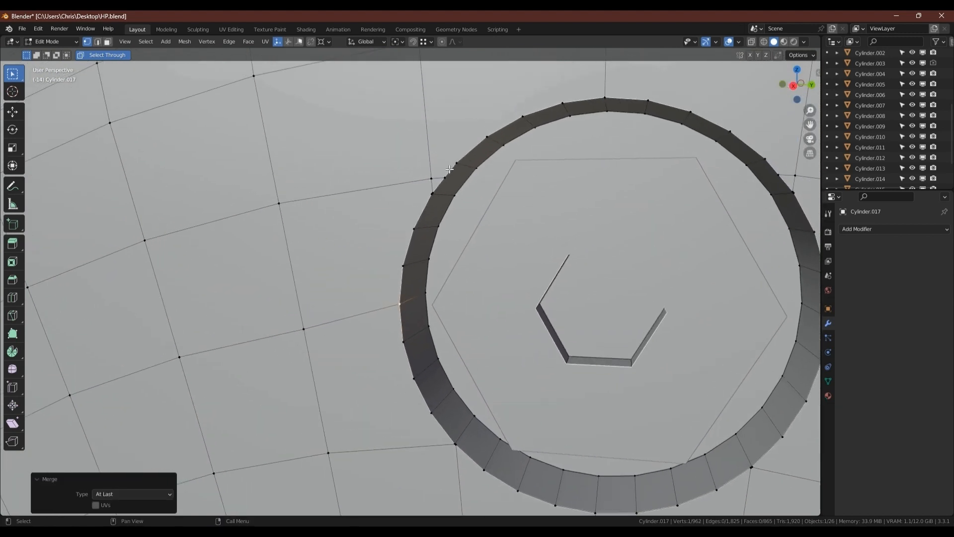
scroll(449, 169, "up", 3)
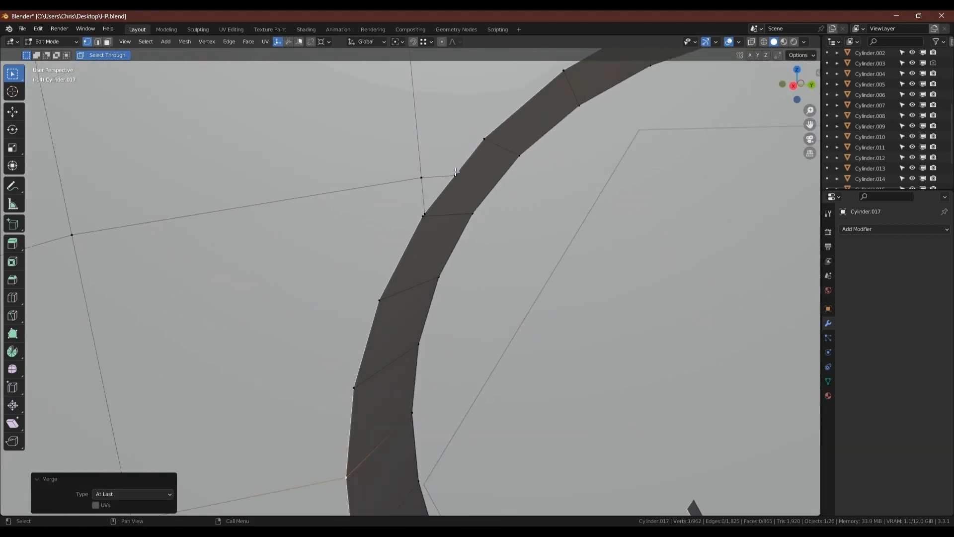
scroll(452, 175, "down", 3)
middle_click_drag(452, 175, 456, 241)
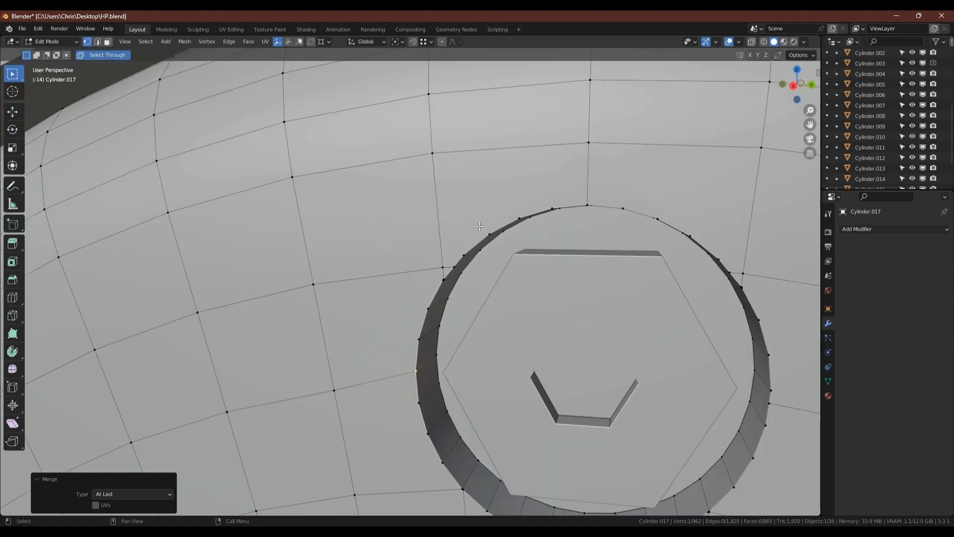
middle_click_drag(479, 226, 473, 187)
scroll(441, 266, "up", 2)
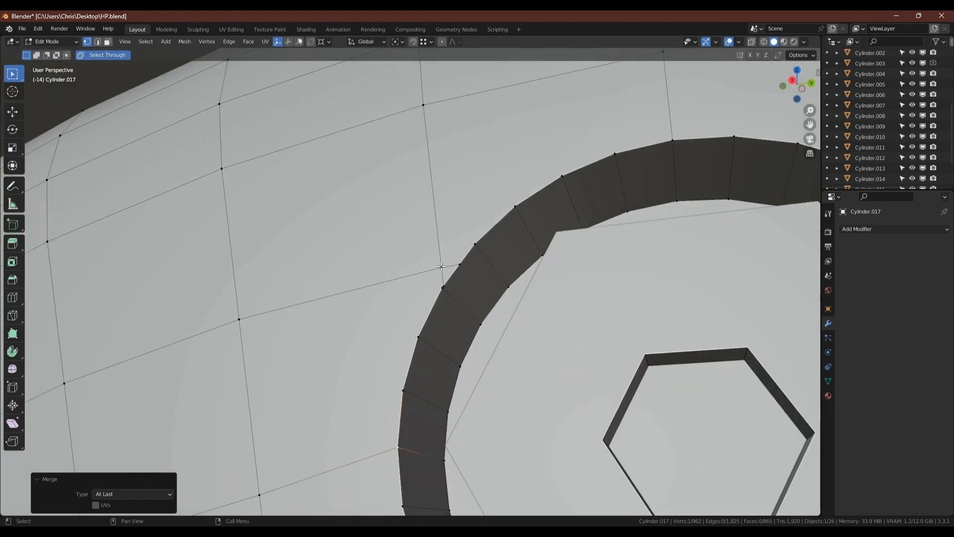
scroll(441, 266, "up", 2)
scroll(444, 258, "down", 5)
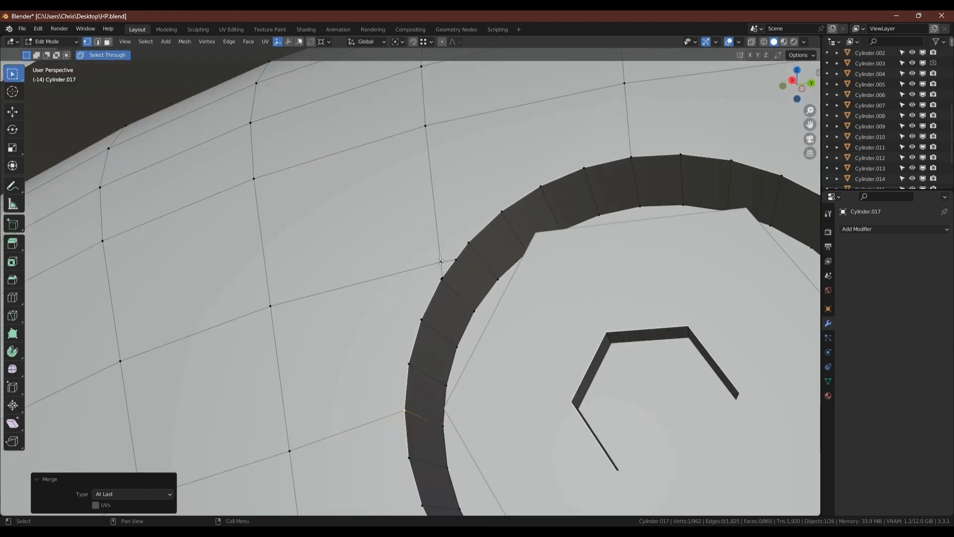
- Delete the ring of faces surrounding the bolt recess on the pivot disc's front, leaving the recess's inner wall
key("3")
left_click(407, 237)
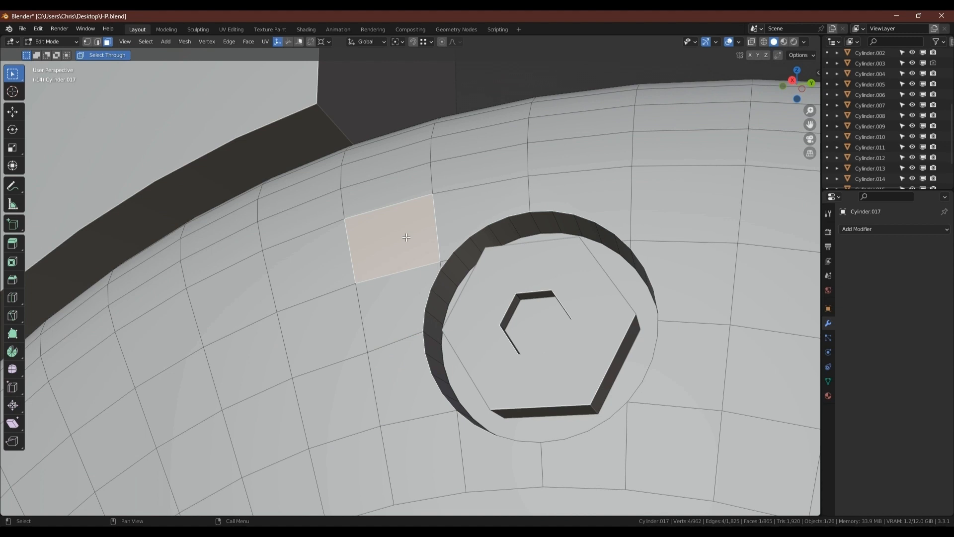
left_click(467, 210, "shift")
left_click(397, 283, "shift")
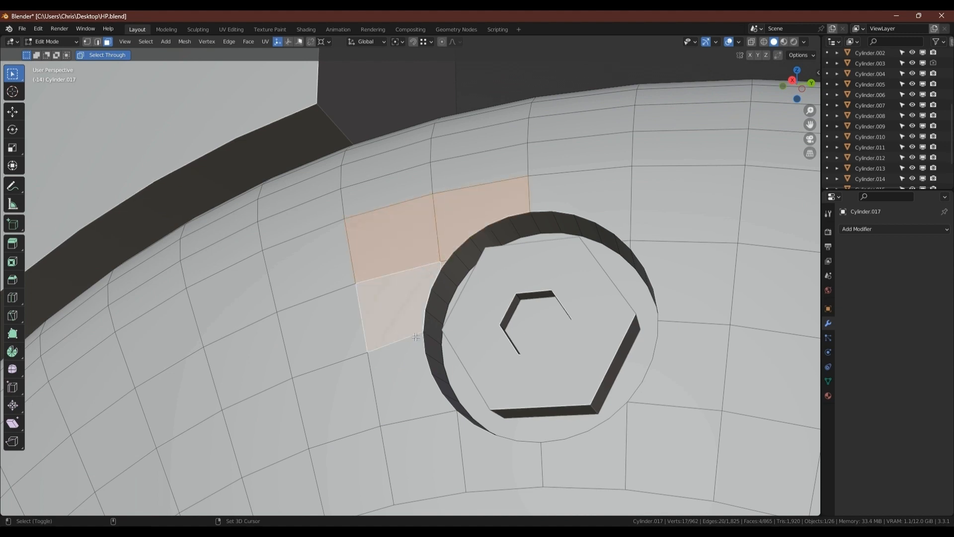
left_click(415, 355, "shift")
left_click(435, 451, "shift")
left_click(506, 450, "shift")
left_click(594, 450, "shift")
left_click(668, 450, "shift")
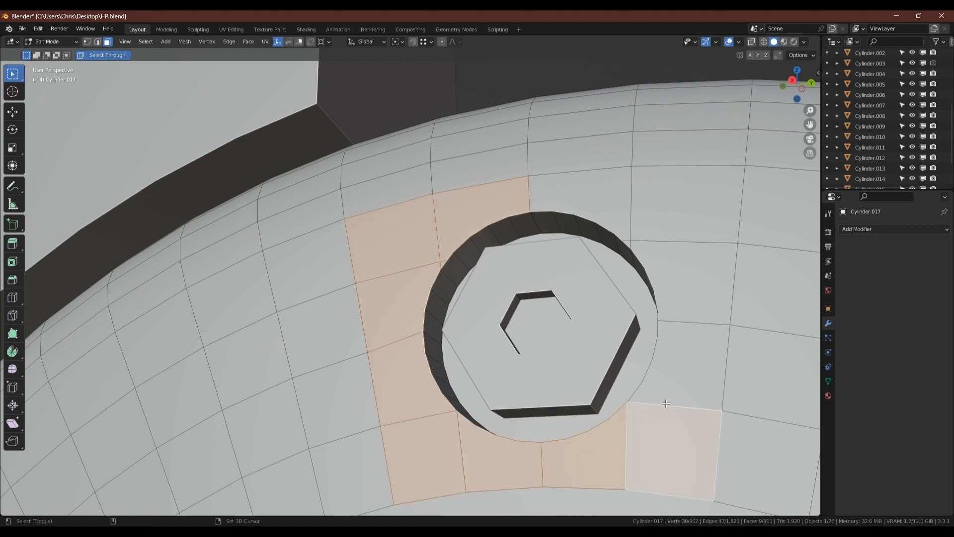
left_click(678, 367, "shift")
left_click(680, 281, "shift")
left_click(685, 204, "shift")
left_click(602, 207, "shift")
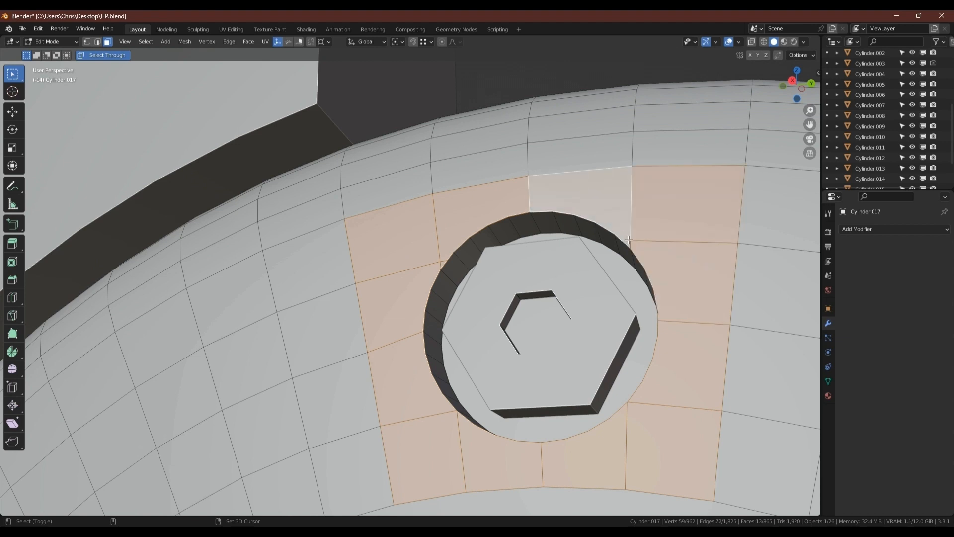
left_click(627, 242, "shift")
key("x")
key("f")
- Dissolve the three concentric edge loops on the disc's front band that end at the opening around the recess
scroll(613, 249, "down", 4)
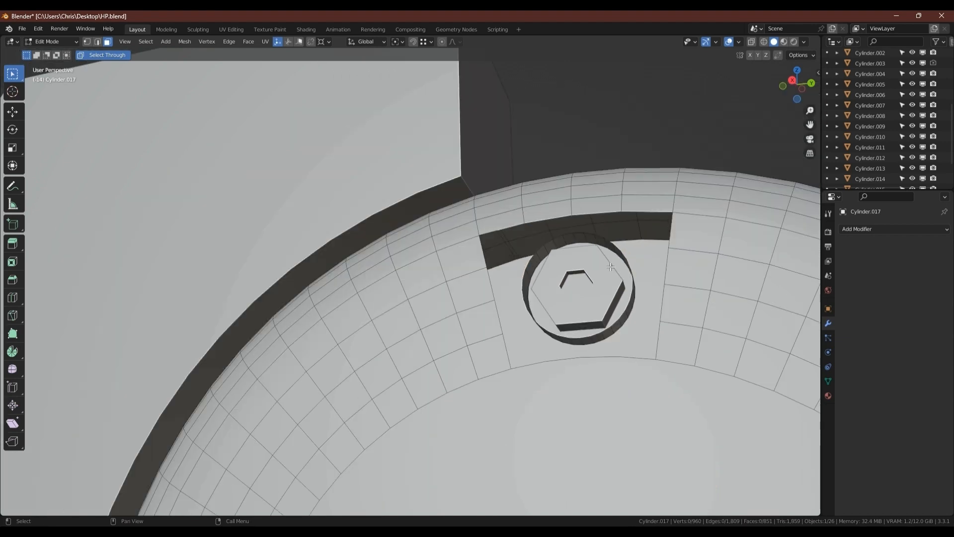
mouse_move(478, 271)
middle_mouse_down()
mouse_move(490, 286)
mouse_move(474, 275)
mouse_move(480, 283)
middle_mouse_up()
key("2")
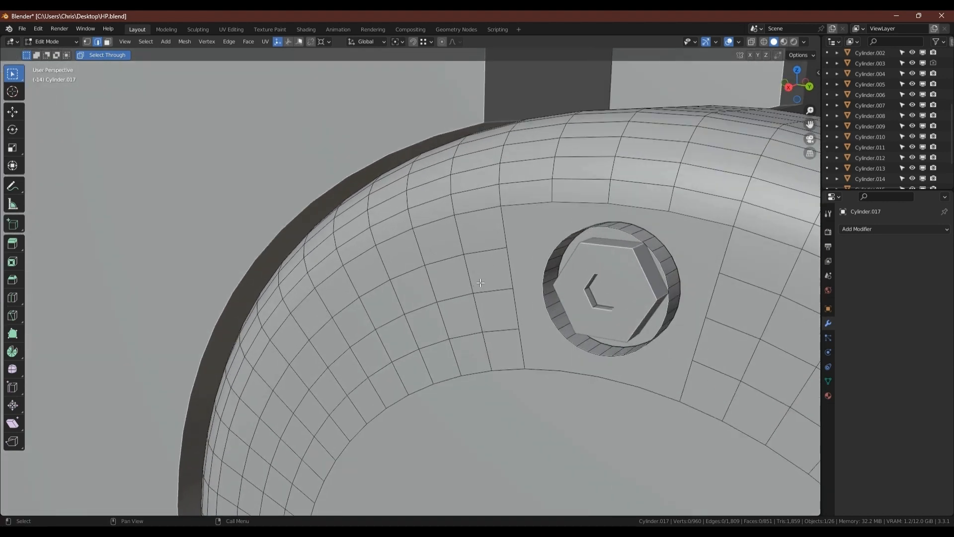
left_click(491, 251, "alt")
key("ctrl+x")
left_click(502, 291, "alt")
key("ctrl+x")
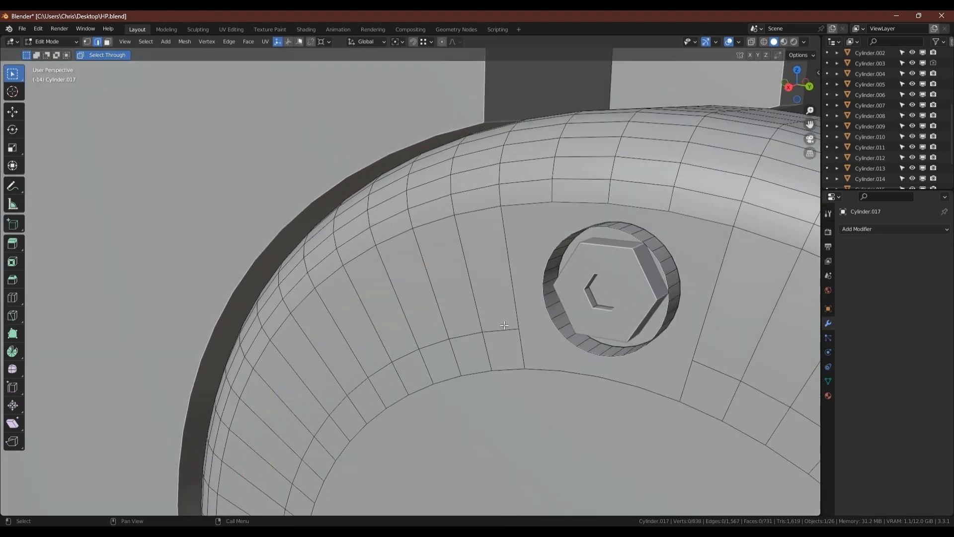
left_click(503, 330, "alt")
key("ctrl+x")
- Add 11 evenly spaced concentric loop cuts across the disc's front band, without sliding them
middle_click_drag(710, 330, 649, 288, "shift")
key("ctrl+r")
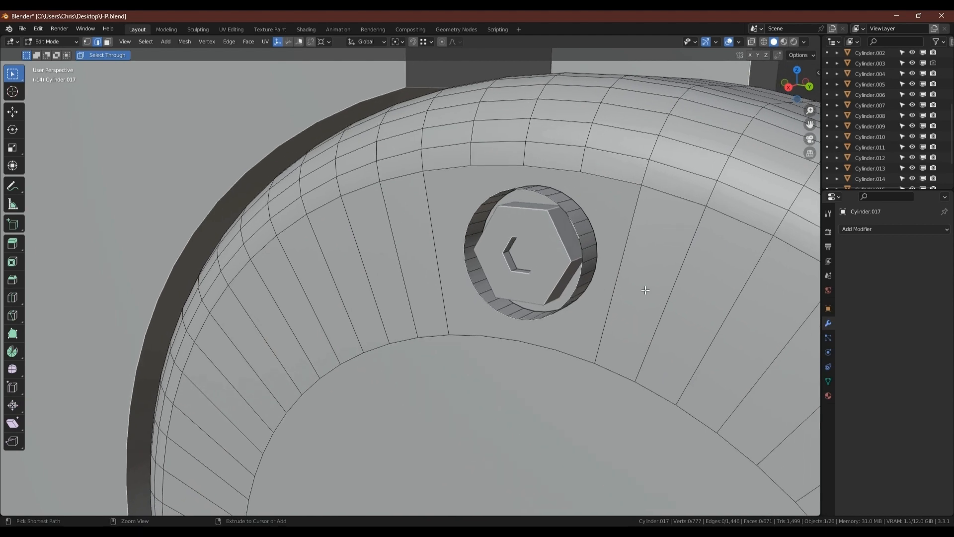
key("1")
key("1")
left_click(649, 288)
right_click(649, 288)
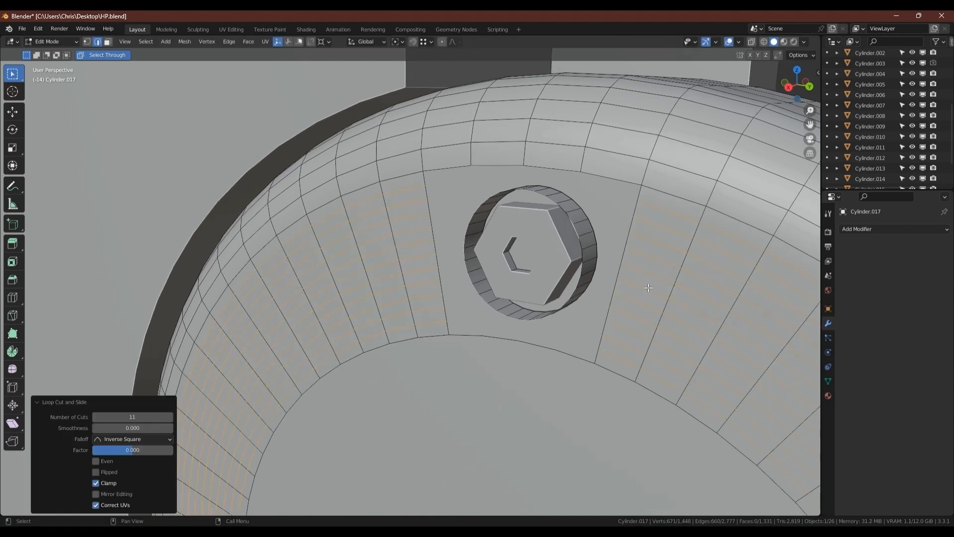
- Select the edges bounding the opening around the bolt recess, including the inner arc, to check their count, and clear the selection
double_click(632, 224)
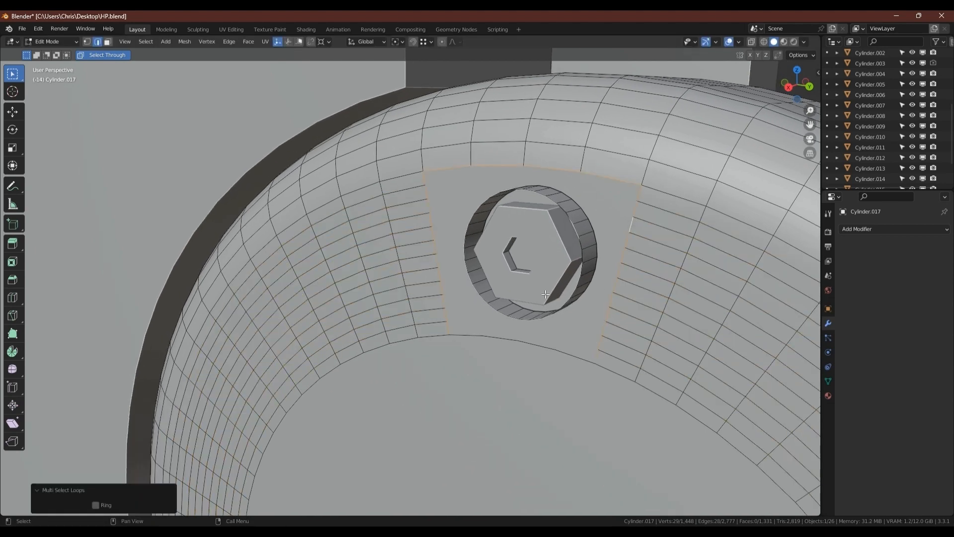
middle_click_drag(501, 360, 585, 345)
key("1")
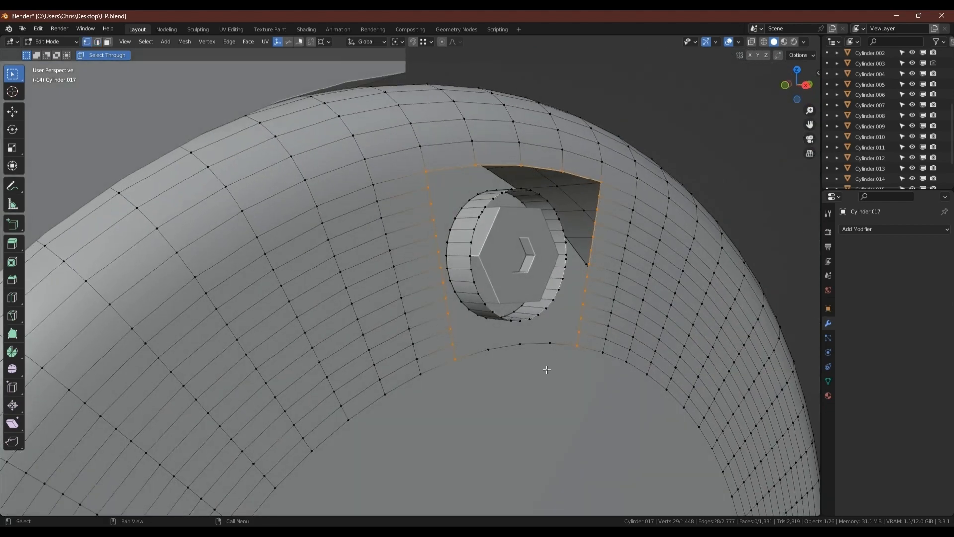
middle_click_drag(546, 370, 469, 244)
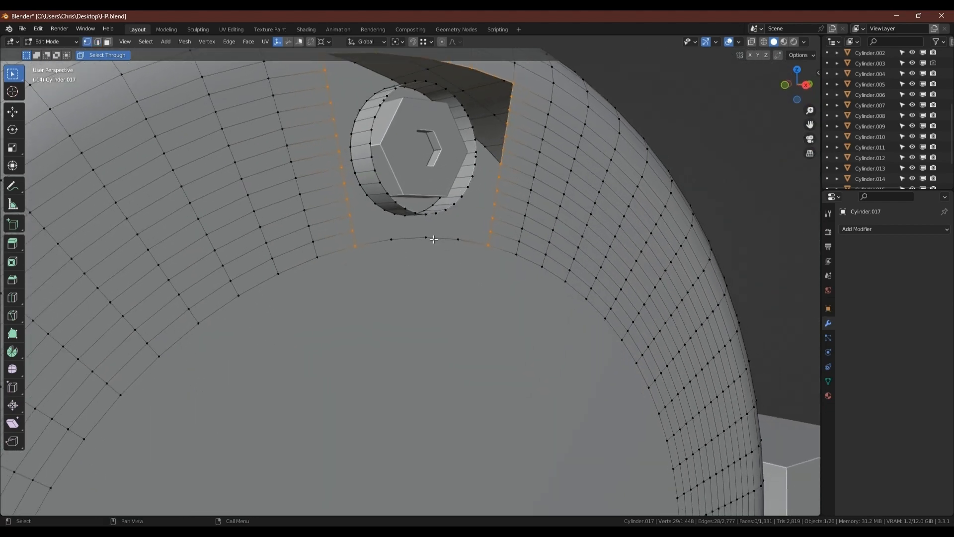
left_click(392, 240, "shift")
left_click(457, 238, "shift")
key("2")
middle_click_drag(483, 198, 425, 233)
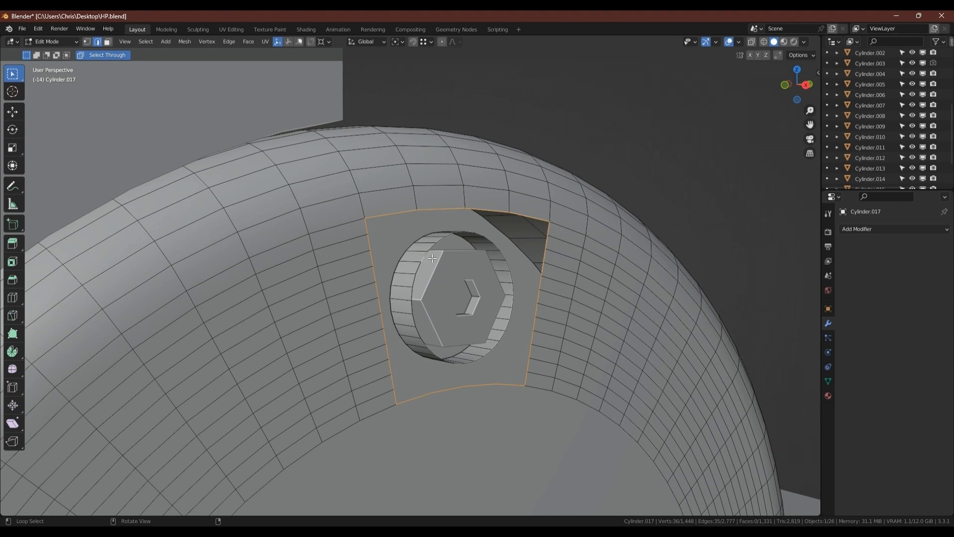
middle_click_drag(421, 254, 457, 268)
scroll(457, 267, "up", 3)
key("1")
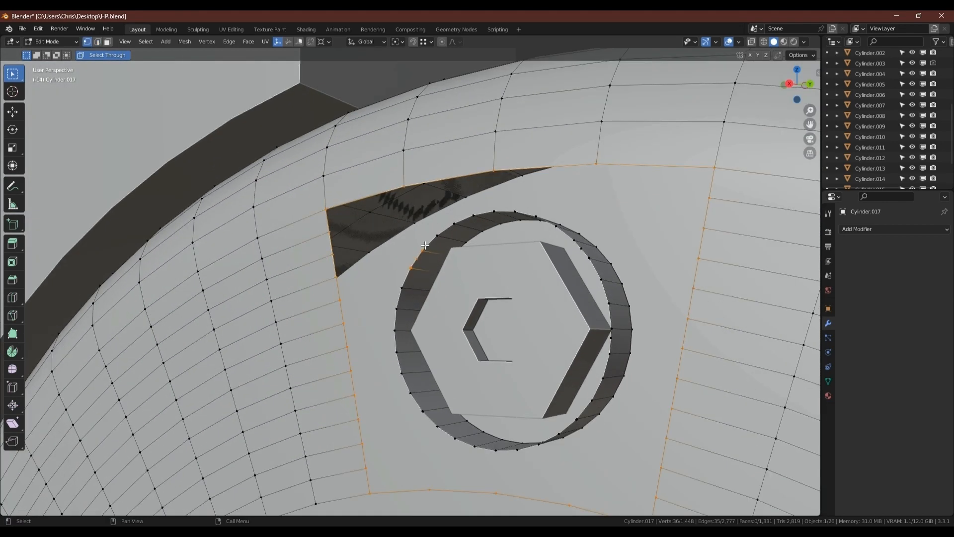
scroll(448, 252, "up", 4)
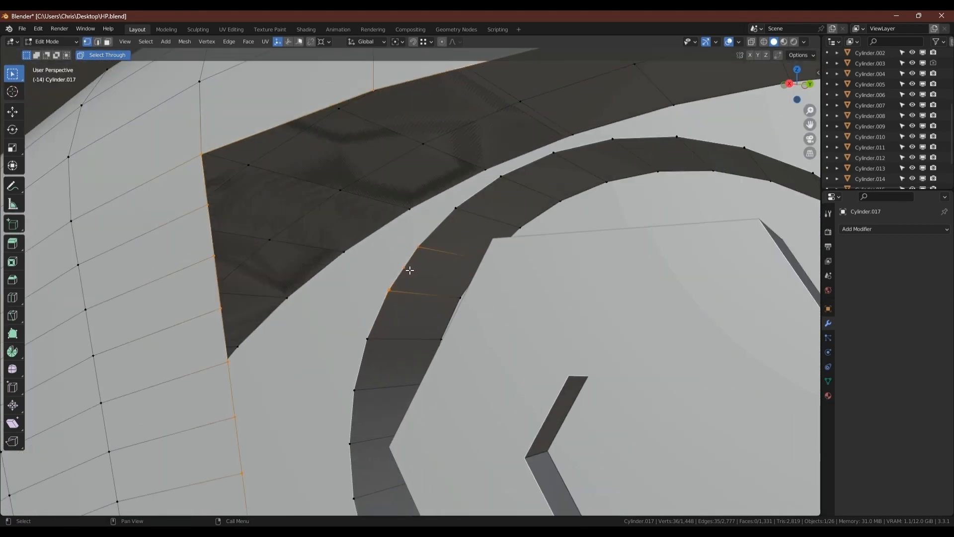
key("alt+a")
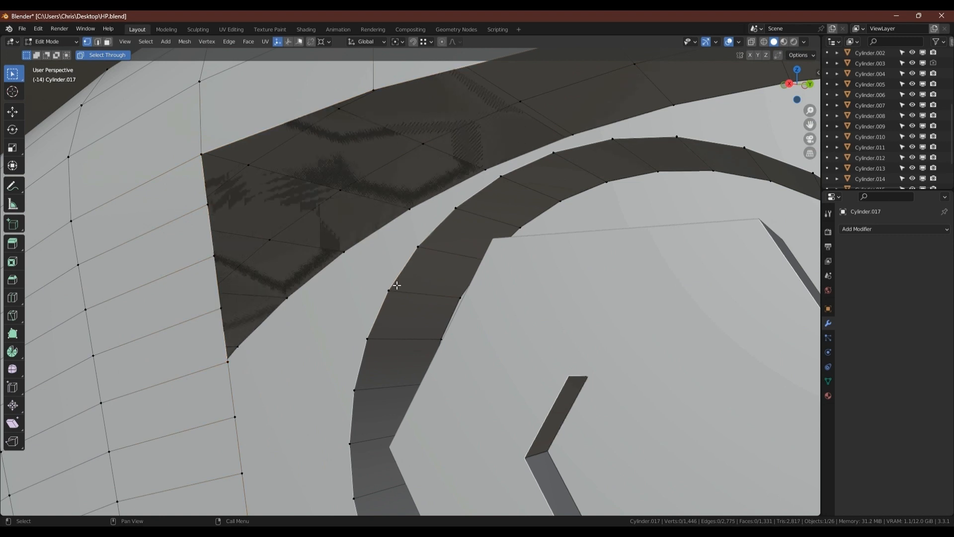
- Dissolve the surplus vertex on the lower part of the recess rim, on the side nearest the open gap
scroll(394, 278, "down", 3)
middle_click_drag(443, 255, 448, 241)
scroll(398, 454, "up", 6)
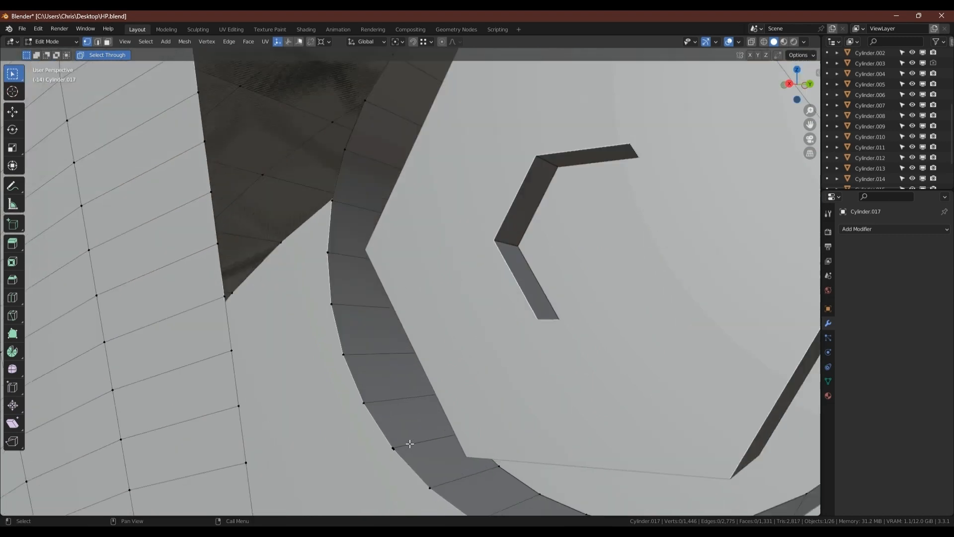
scroll(391, 442, "up", 3)
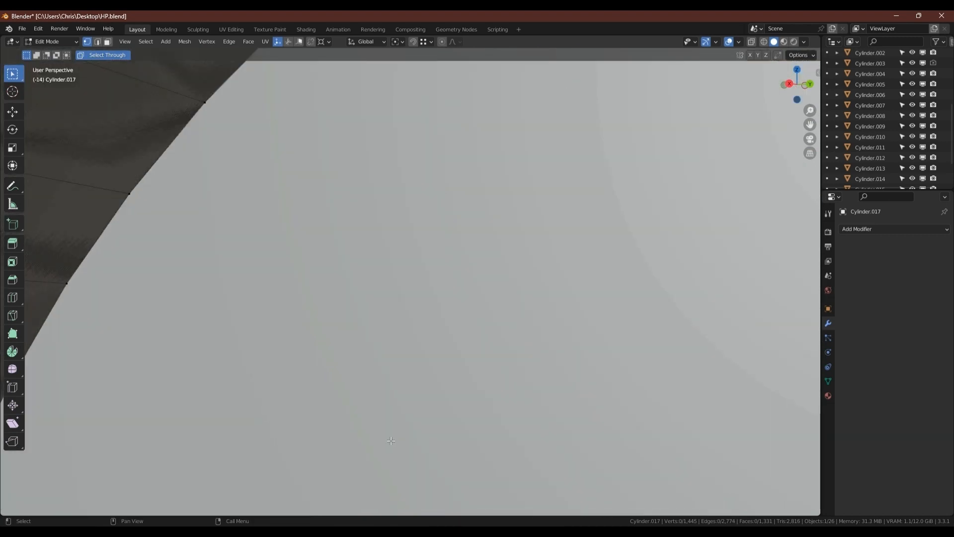
scroll(390, 442, "down", 8)
left_click(391, 441)
key("ctrl+x")
middle_click_drag(477, 454, 374, 342, "shift")
- Dissolve the surplus, nearly overlapping vertices along the opposite lower side of the recess rim
left_click(562, 413)
middle_click_drag(562, 413, 424, 392)
scroll(352, 426, "down", 4)
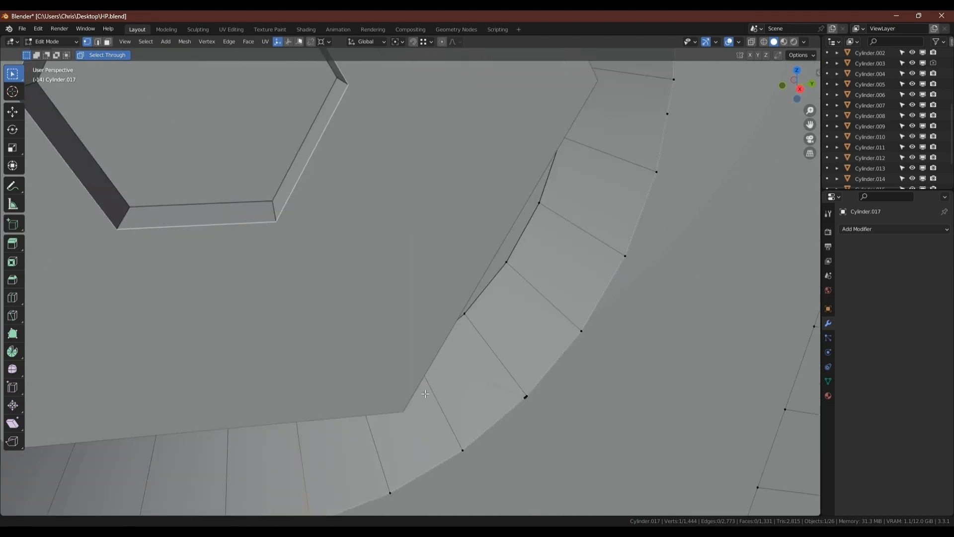
scroll(533, 402, "up", 5)
scroll(530, 404, "down", 2)
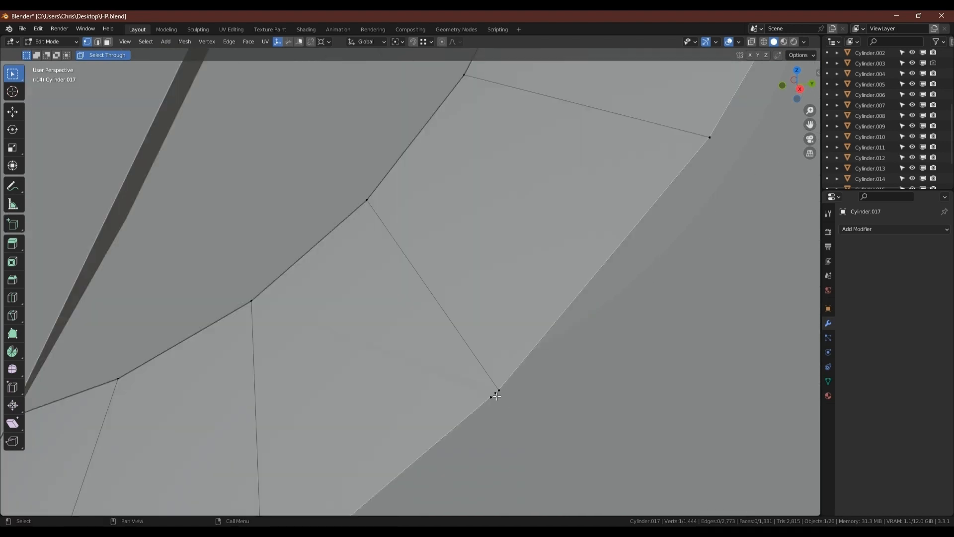
scroll(539, 303, "down", 7)
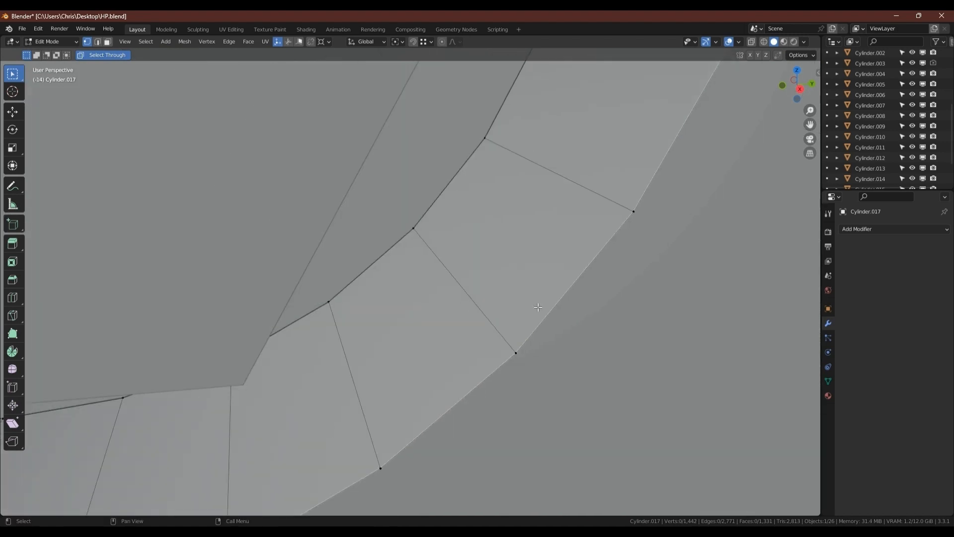
left_click(633, 198)
key("ctrl+x")
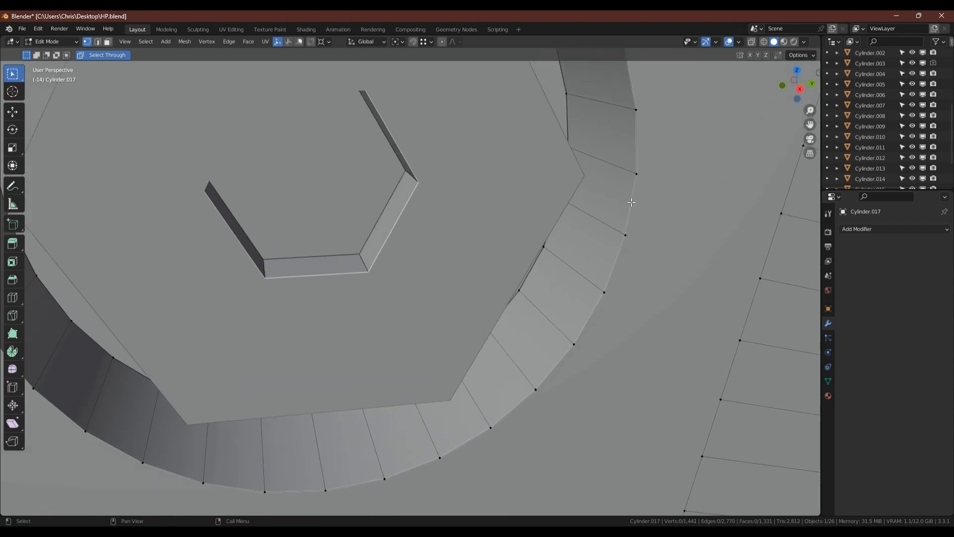
- Dissolve the surplus vertices on the upper part of the recess rim and check the rest of the rim for leftovers
middle_click_drag(630, 195, 650, 381, "shift")
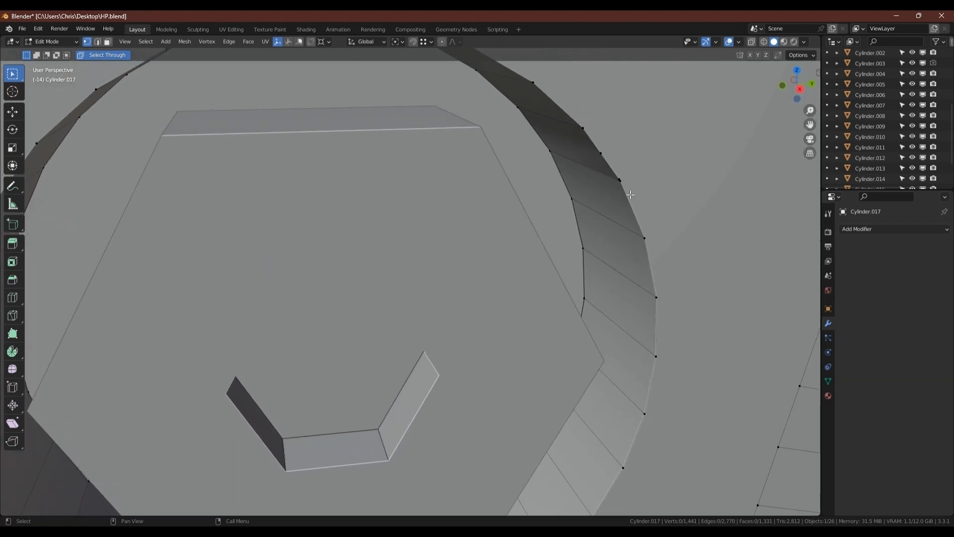
left_click(617, 173)
middle_click_drag(635, 200, 603, 157)
scroll(603, 155, "up", 3)
scroll(603, 165, "down", 2)
key("ctrl+x")
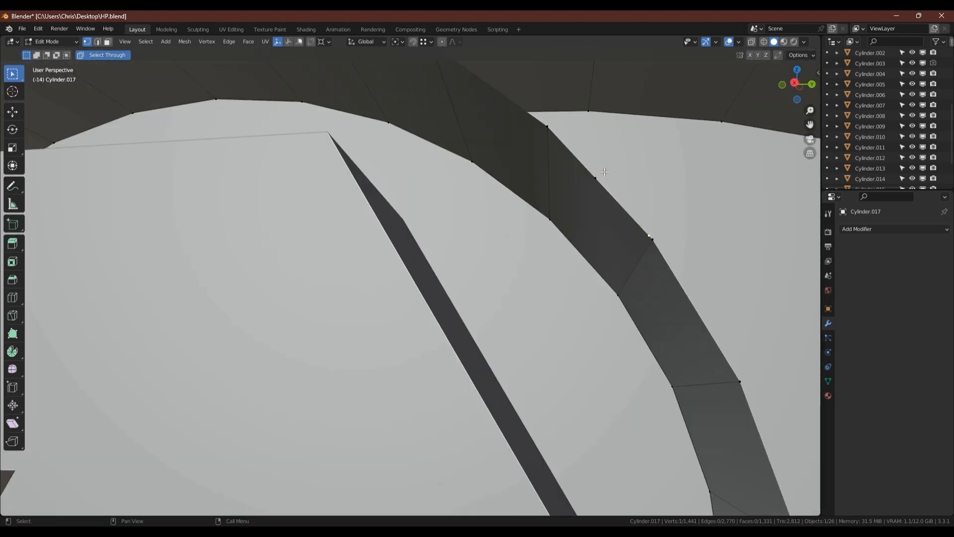
left_click(598, 178)
key("ctrl+x")
scroll(526, 190, "down", 3)
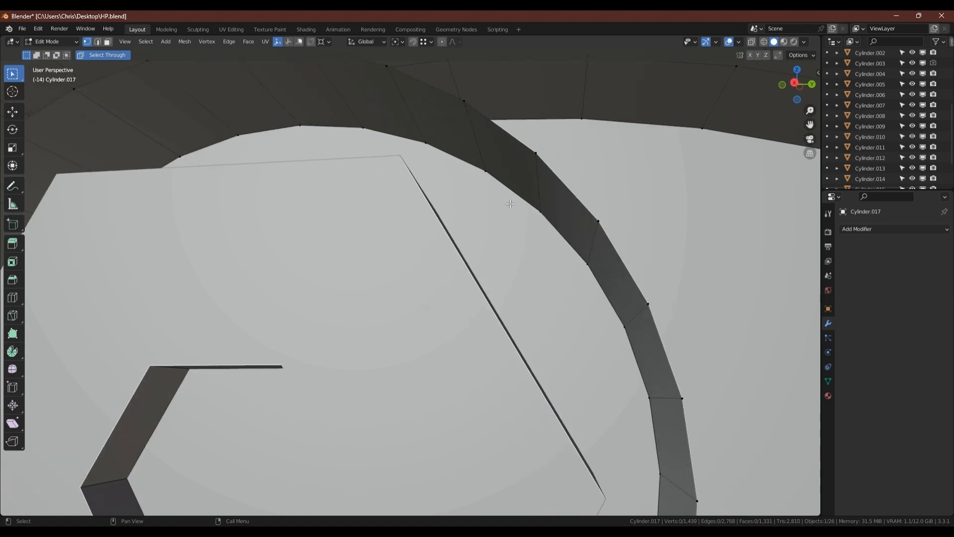
middle_click_drag(511, 204, 685, 271, "shift")
left_click(515, 115)
middle_click_drag(509, 118, 519, 84)
middle_click_drag(401, 142, 609, 136, "shift")
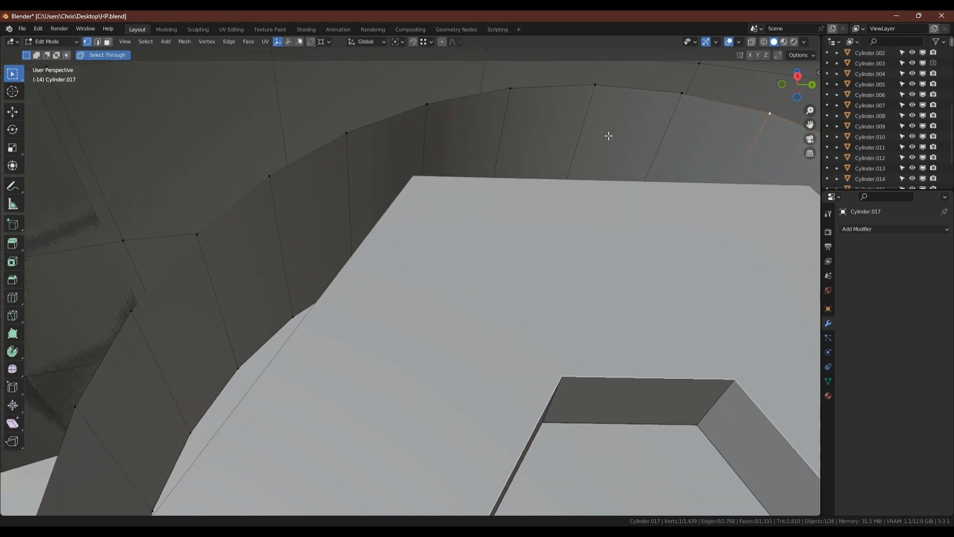
scroll(597, 167, "down", 5)
key("2")
- Bridge the recess rim's edge loop to the opening's complete outer boundary, including the edges along the central face
double_click(647, 142)
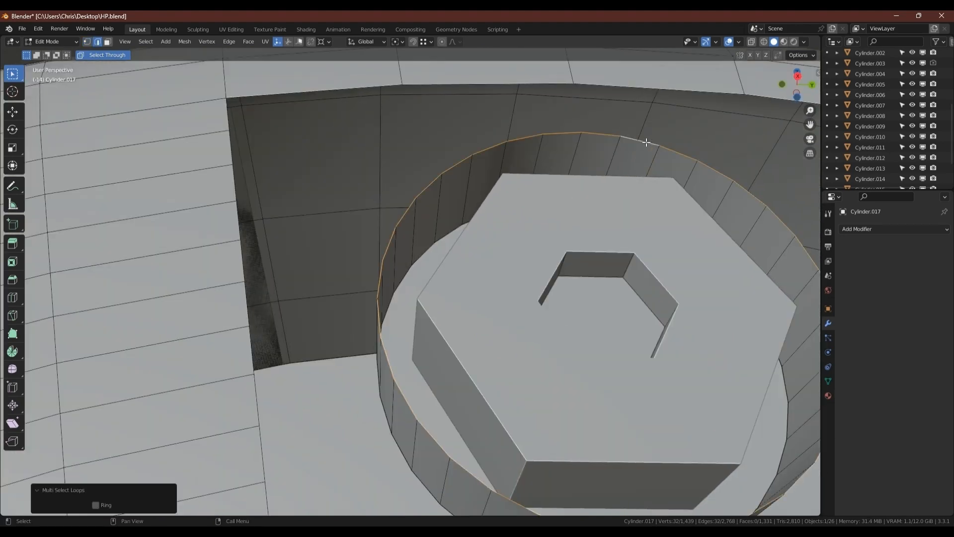
scroll(639, 192, "down", 3)
middle_click_drag(632, 226, 720, 299)
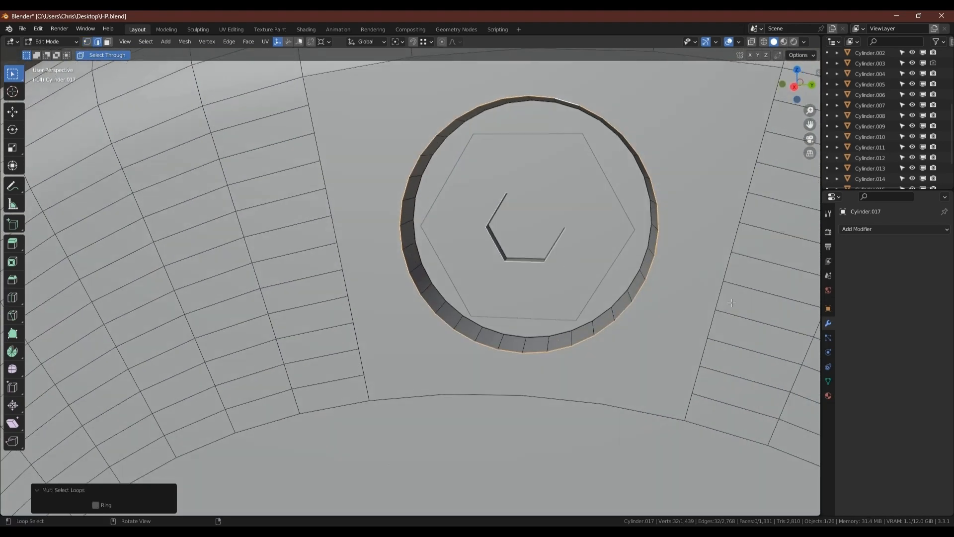
left_click(720, 298, "alt+shift")
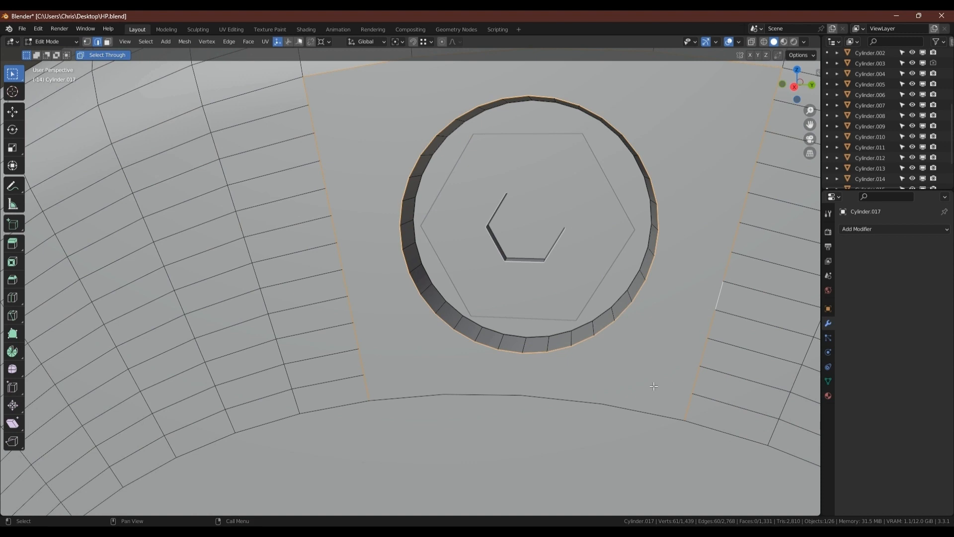
left_click(649, 415, "shift")
left_click(574, 401, "shift")
left_click(489, 396, "shift")
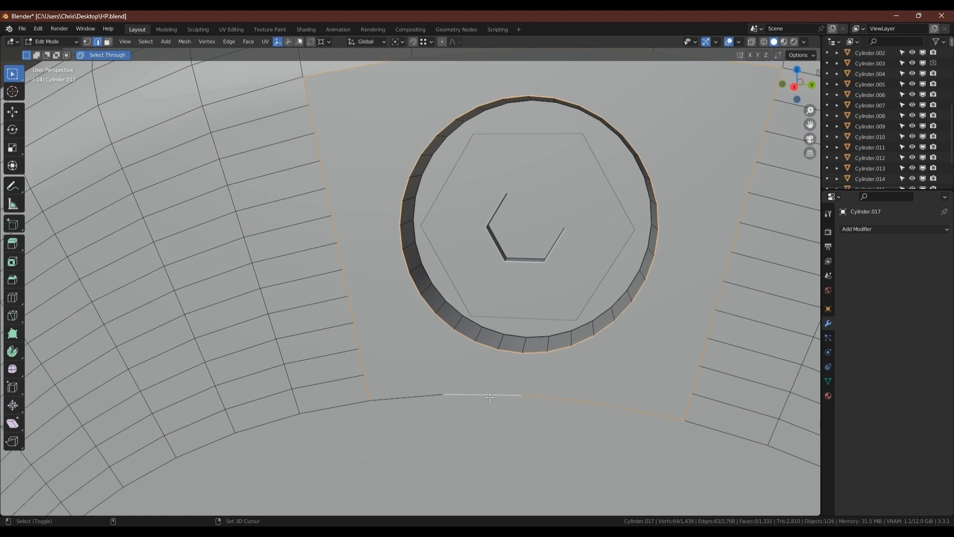
left_click(427, 398, "shift")
right_click(484, 238)
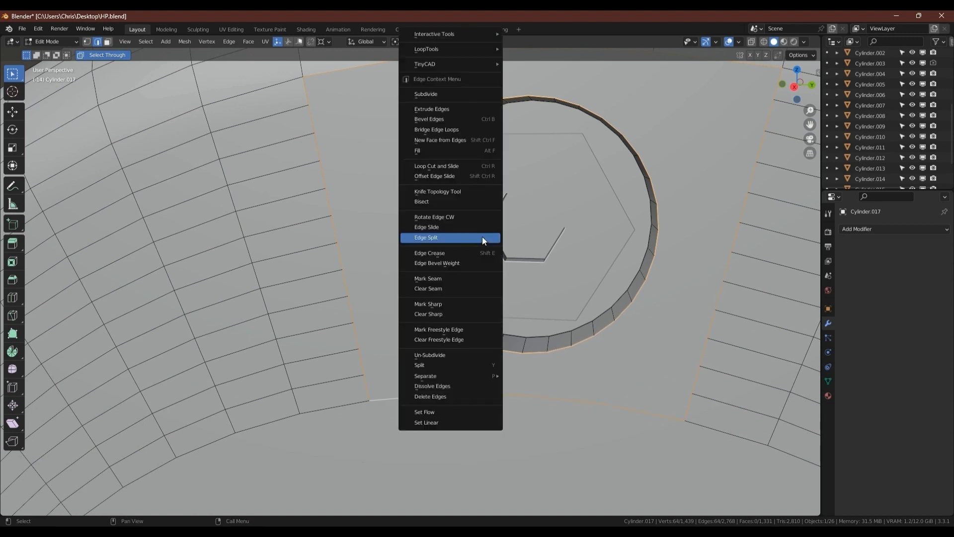
left_click(439, 129)
scroll(568, 244, "down", 5)
scroll(568, 244, "up", 1)
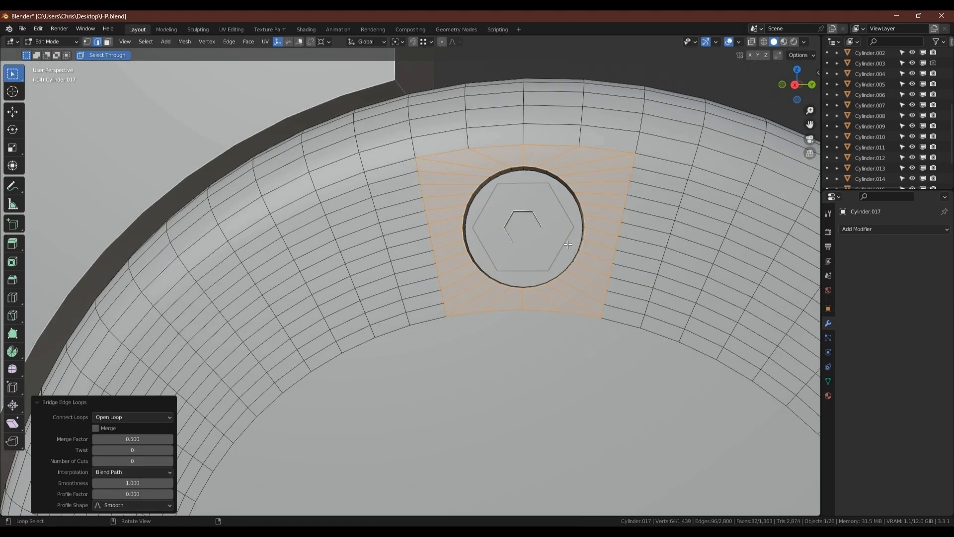
- Inset the disc's large central face and merge the inset ring with Collapse so its edges converge on the centre
middle_click_drag(568, 244, 525, 222)
key("1")
scroll(496, 224, "down", 3)
scroll(497, 290, "down", 1)
middle_click_drag(496, 291, 448, 202, "shift")
key("3")
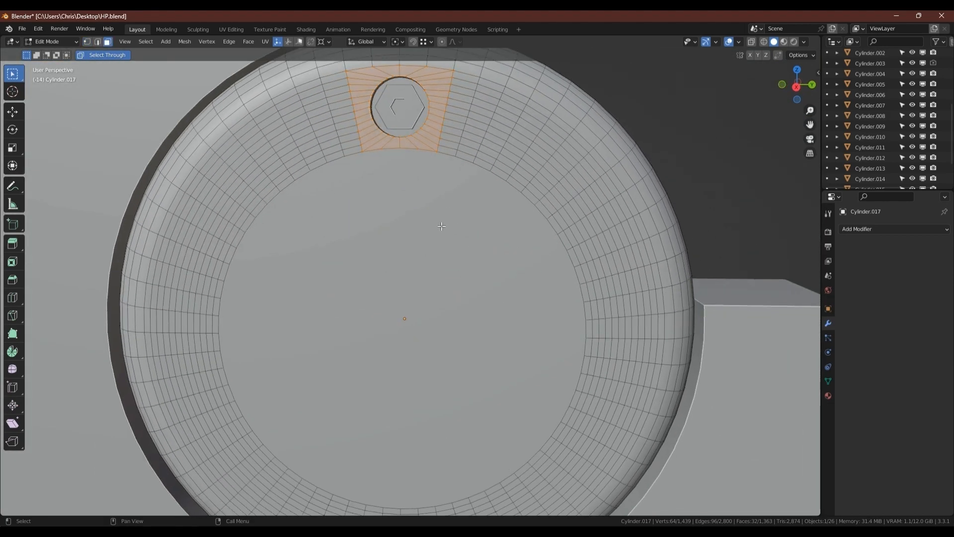
left_click(444, 224)
key("i")
left_click(582, 233)
key("1")
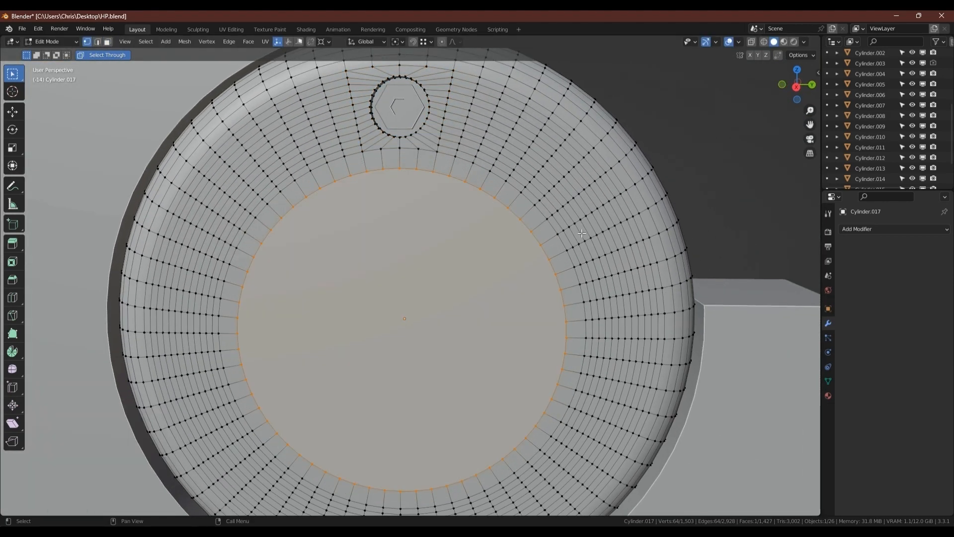
key("m")
left_click(547, 252)
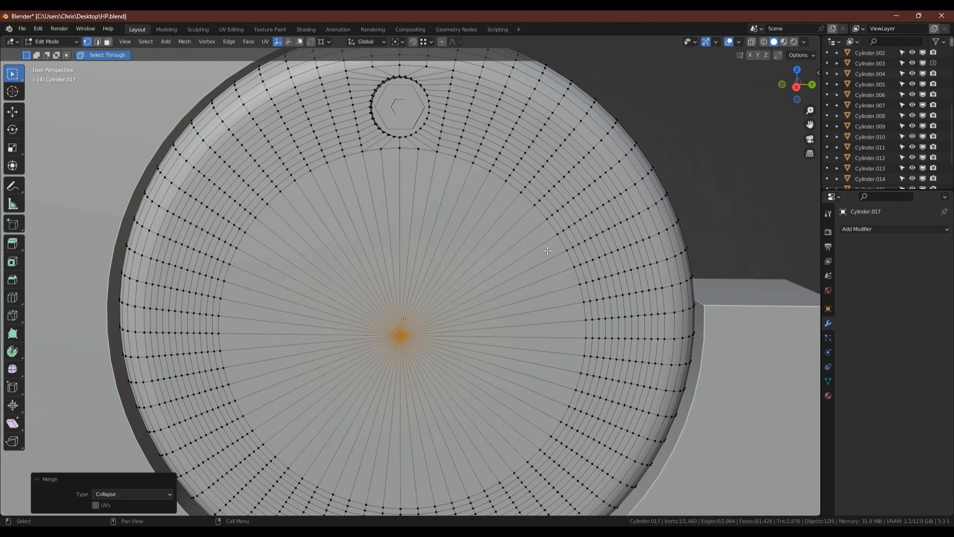
- Select two radial columns of faces on each side of the bolt recess and the bridged faces around it
middle_click_drag(466, 187, 473, 231, "shift")
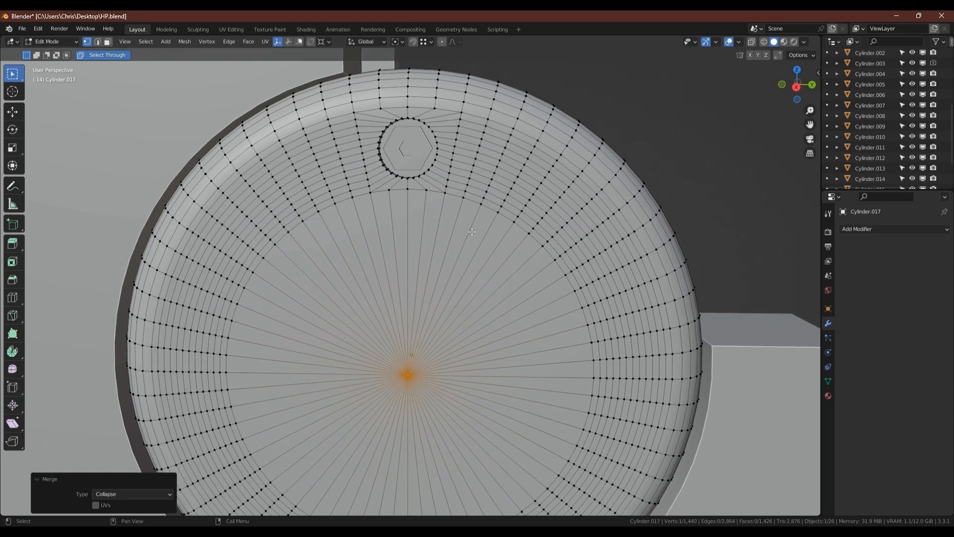
key("3")
left_click(473, 197, "alt")
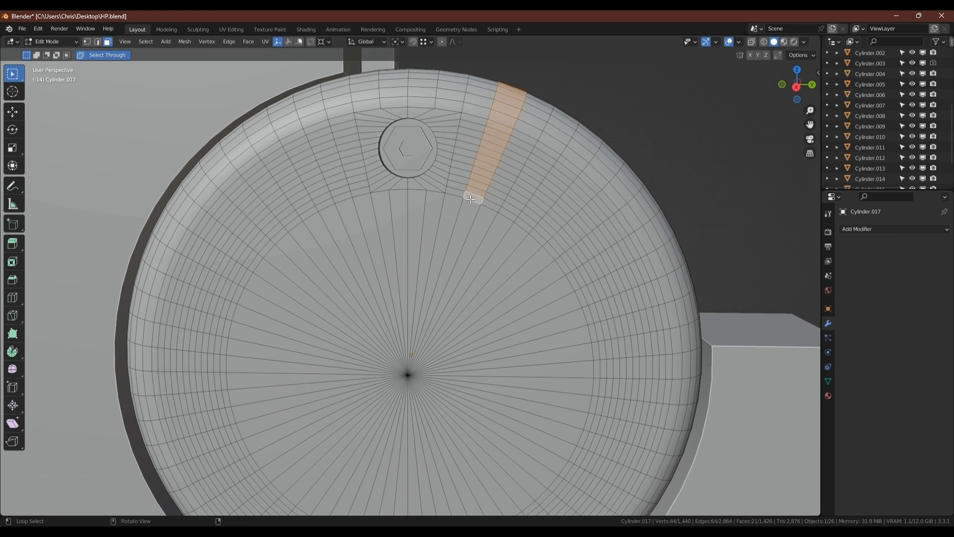
left_click(347, 198, "alt+shift")
left_click(361, 193, "alt+shift")
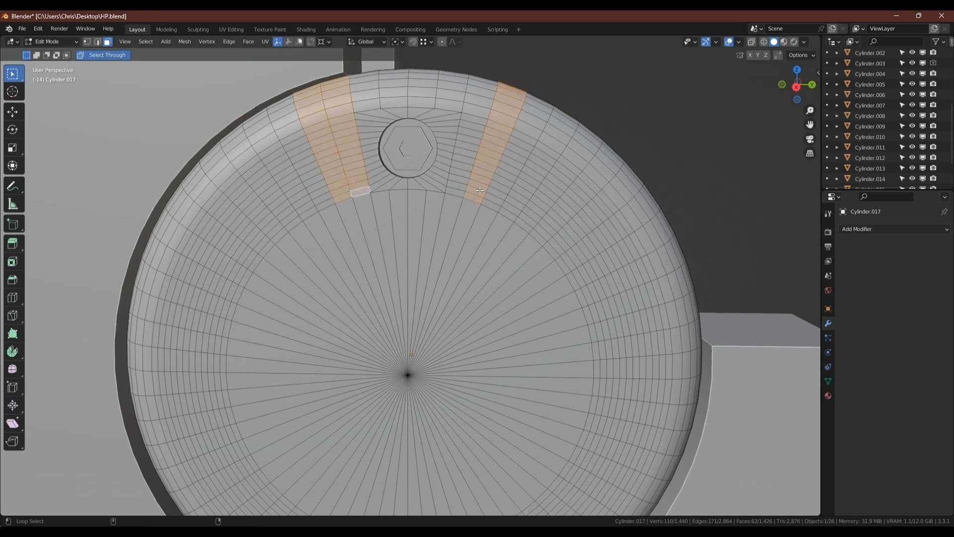
left_click(455, 193, "alt+shift")
left_click(428, 114, "alt+shift")
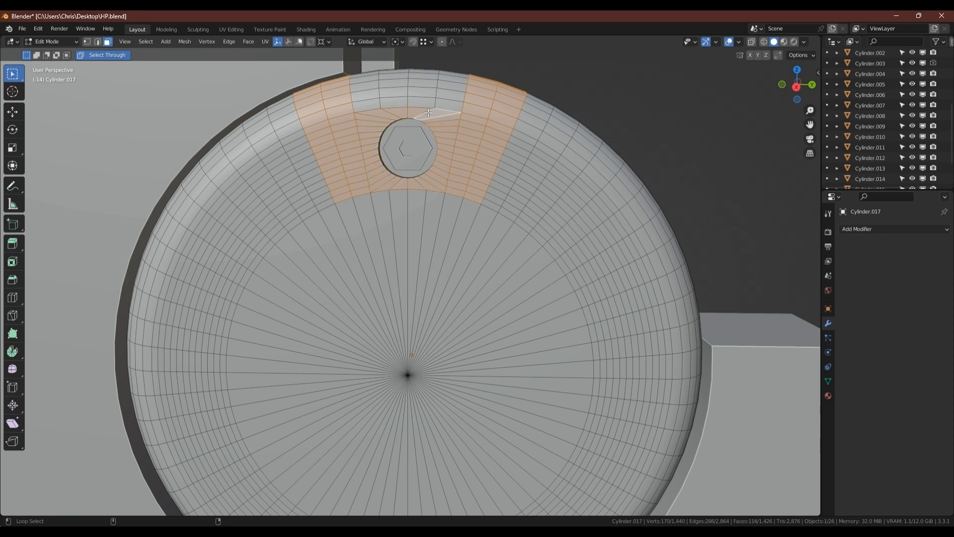
- From the right orthographic view, add the outer rim faces above the recess and the recess's inner wall to the selection through the mesh
middle_click_drag(430, 114, 460, 190, "shift")
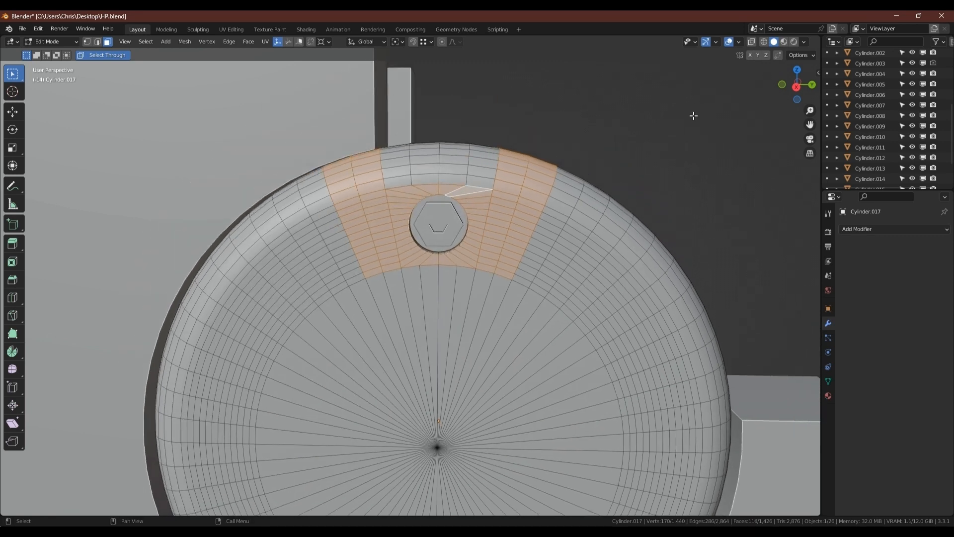
left_click(798, 88)
key("alt+z")
mouse_move(351, 104)
left_mouse_down()
mouse_move(521, 198)
mouse_move(512, 196)
left_mouse_up()
key("alt+z")
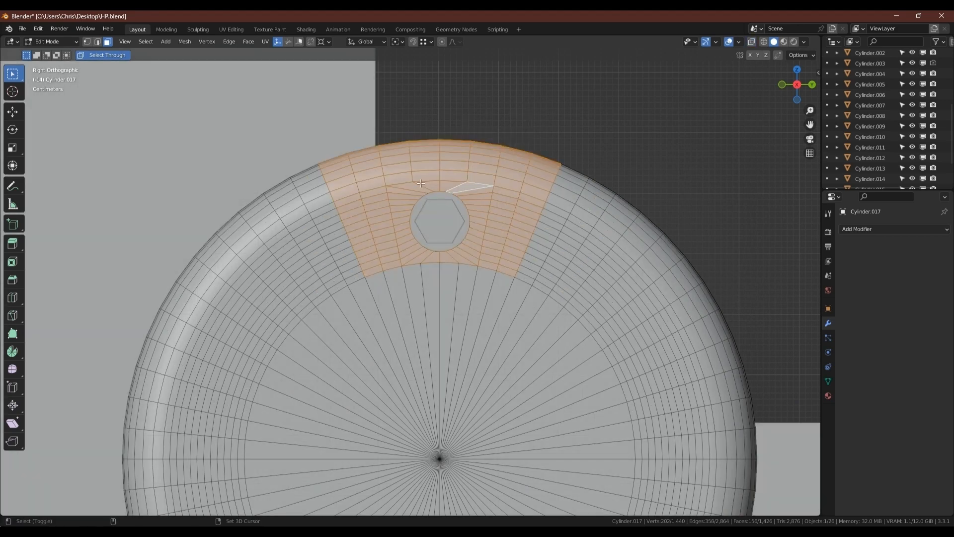
key("alt+z")
left_click_drag(381, 200, 481, 245)
key("alt+z")
- Add the eight triangular centre faces below the recess to the selection, completing a wedge from disc centre to outer edge
left_click(390, 319, "shift")
left_click(398, 305, "shift")
left_click(412, 288, "shift")
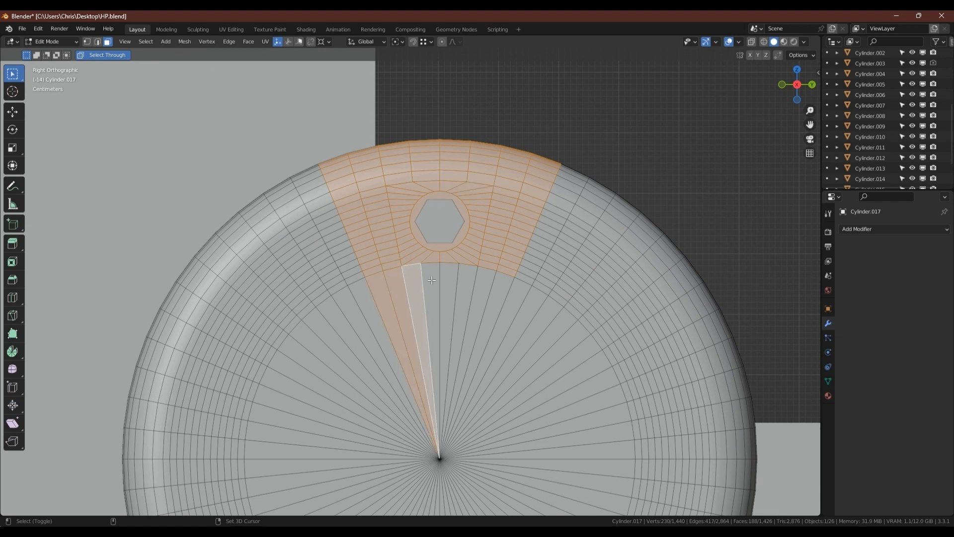
left_click(447, 279, "shift")
left_click(466, 277, "shift")
left_click(438, 274, "shift")
left_click(488, 279, "shift")
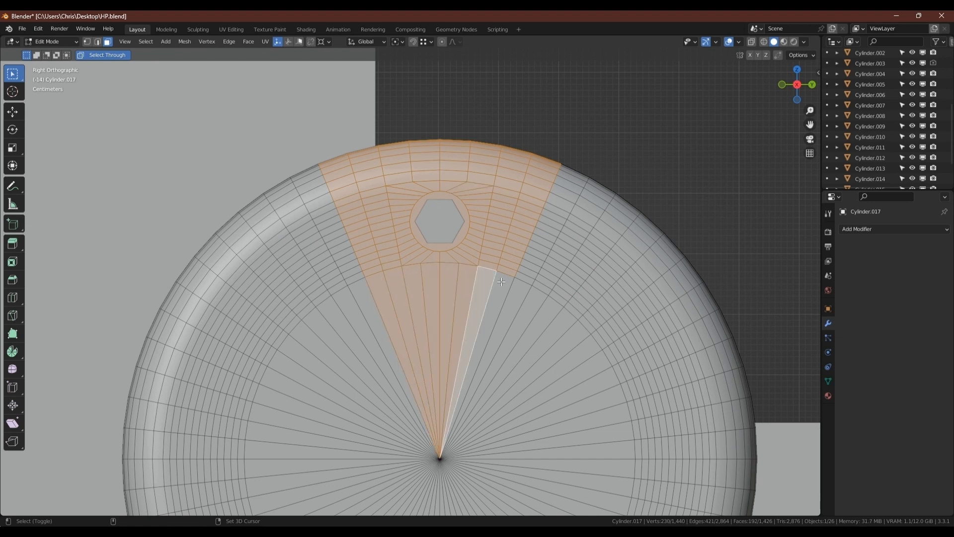
left_click(499, 281, "shift")
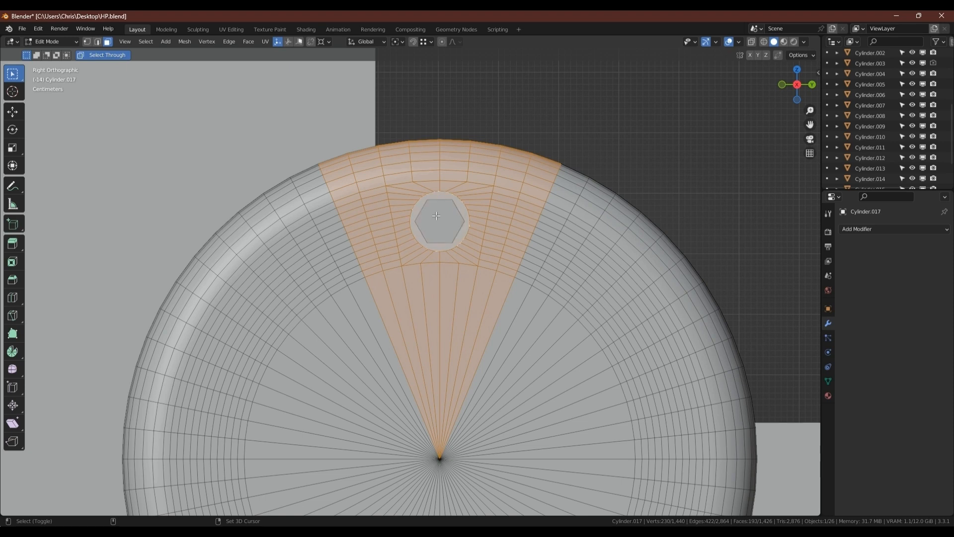
- Invert the face selection and delete the rest of the disc, leaving only the wedge with the bolt recess
middle_click_drag(437, 216, 533, 239)
scroll(383, 235, "down", 4)
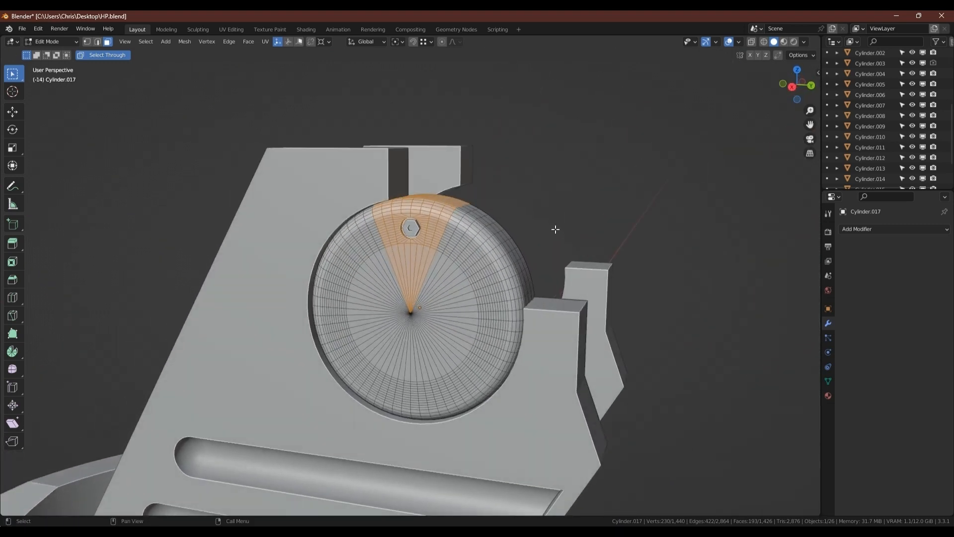
key("ctrl+i")
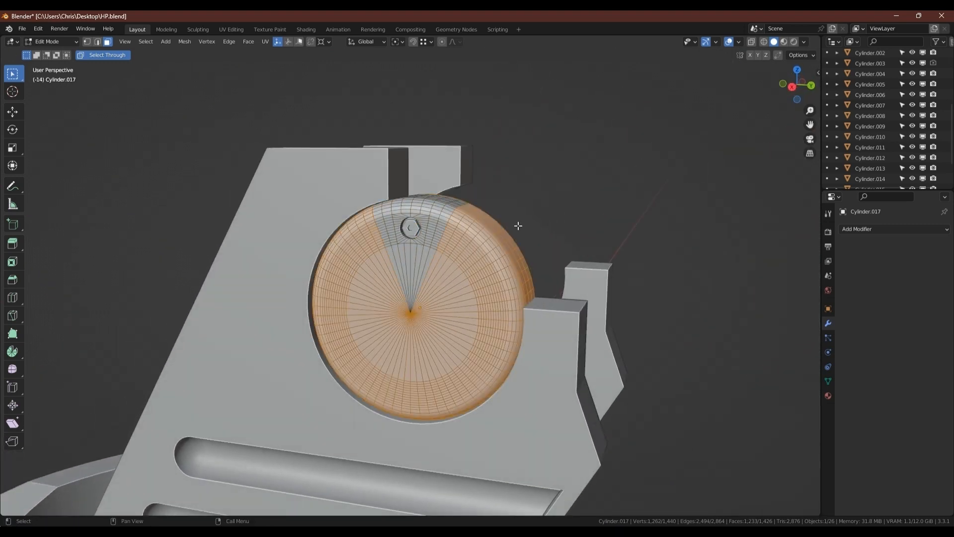
key("x")
left_click(503, 229)
middle_click_drag(502, 229, 435, 242)
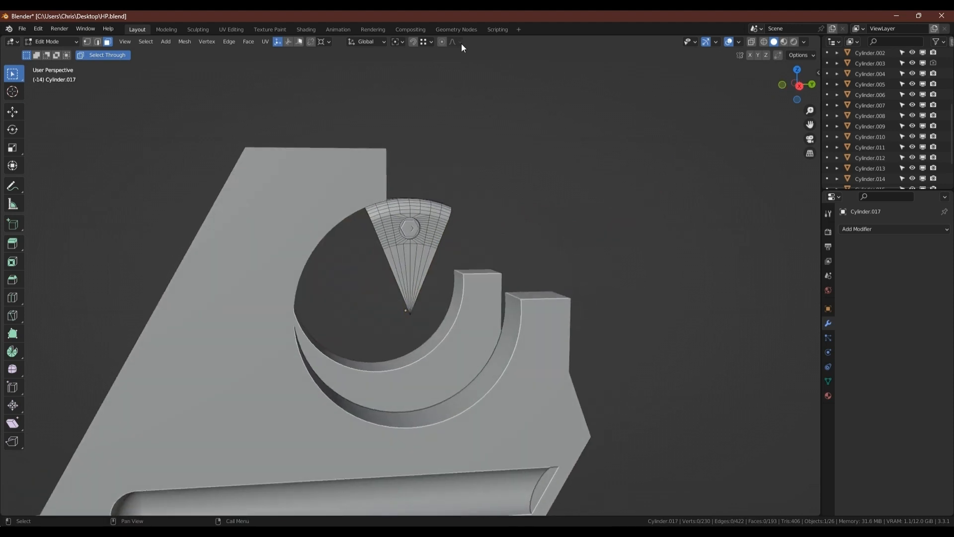
- Set the transform pivot to Active Element, select the whole wedge and make its tip vertex at the disc centre the active one
left_click(401, 43)
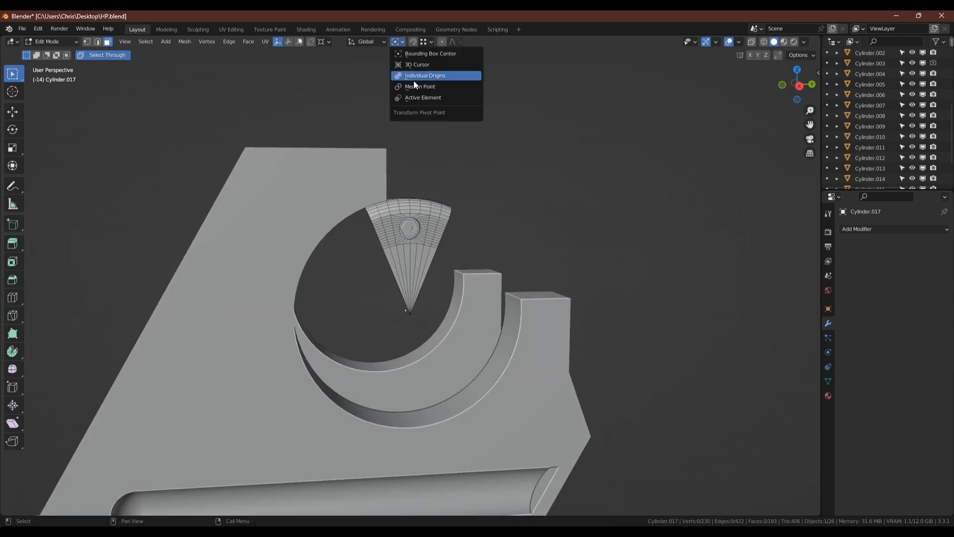
left_click(419, 95)
key("a")
scroll(415, 329, "up", 4)
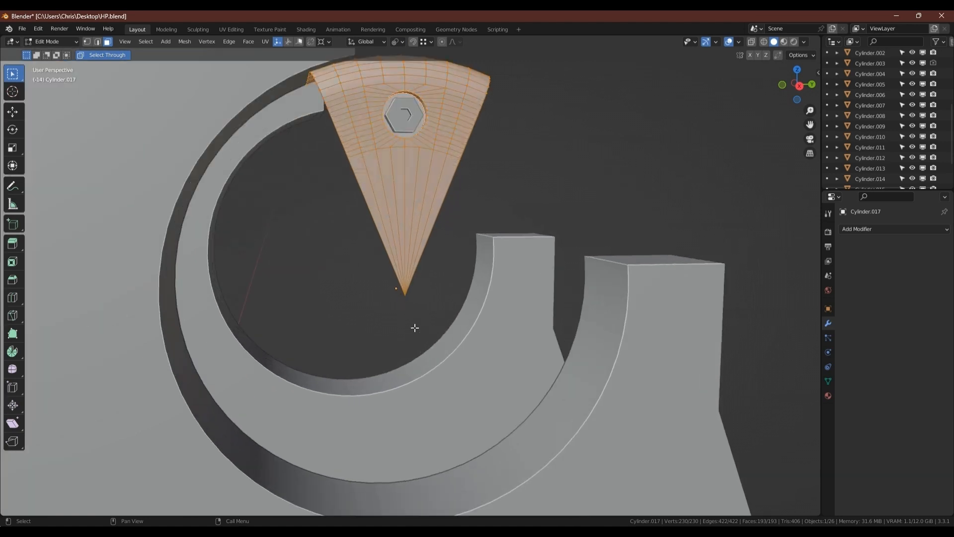
key("1")
left_click(408, 297, "shift")
left_click(408, 297, "shift")
scroll(479, 200, "down", 3)
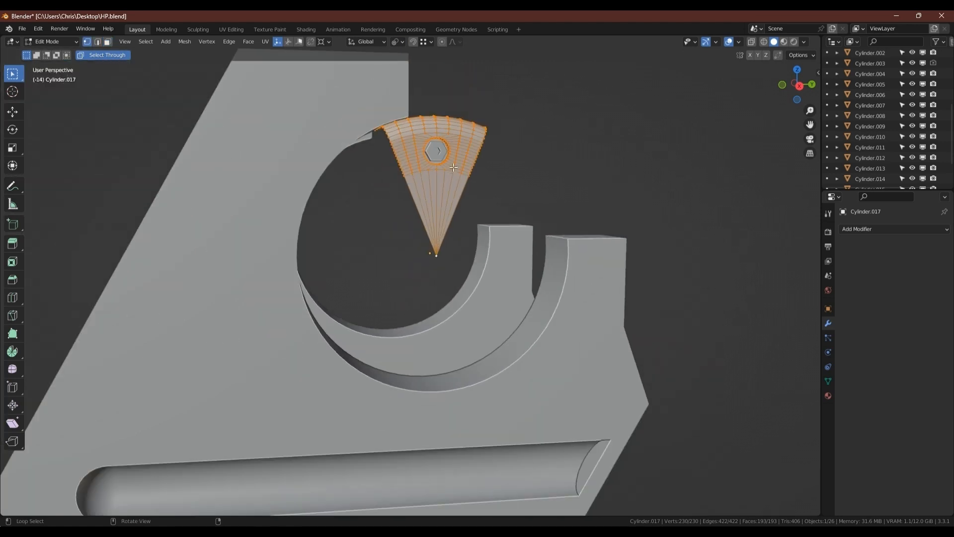
middle_click_drag(449, 167, 458, 180)
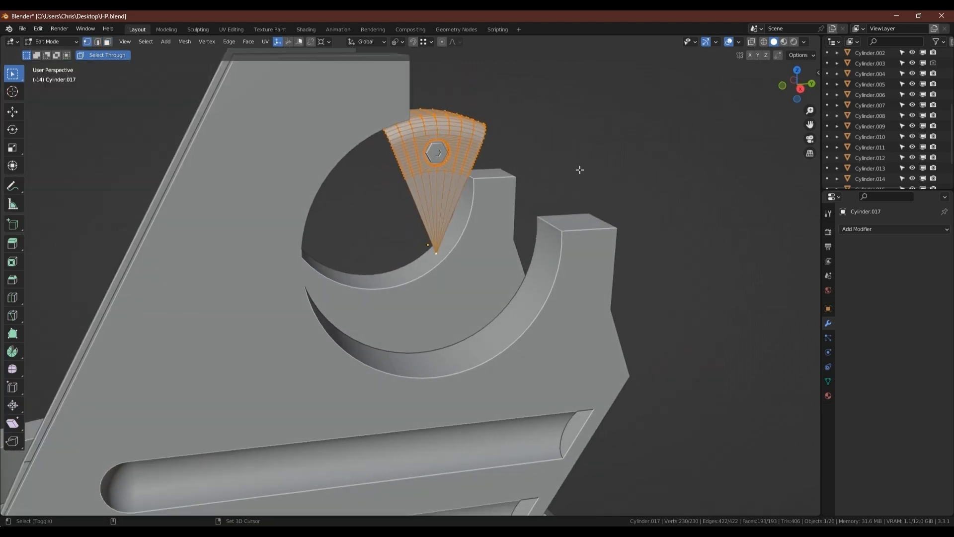
- Duplicate the wedge rotated 45° about global X, and repeat the duplication around the centre until the copies complete the disc
key("shift+d")
type("rx")
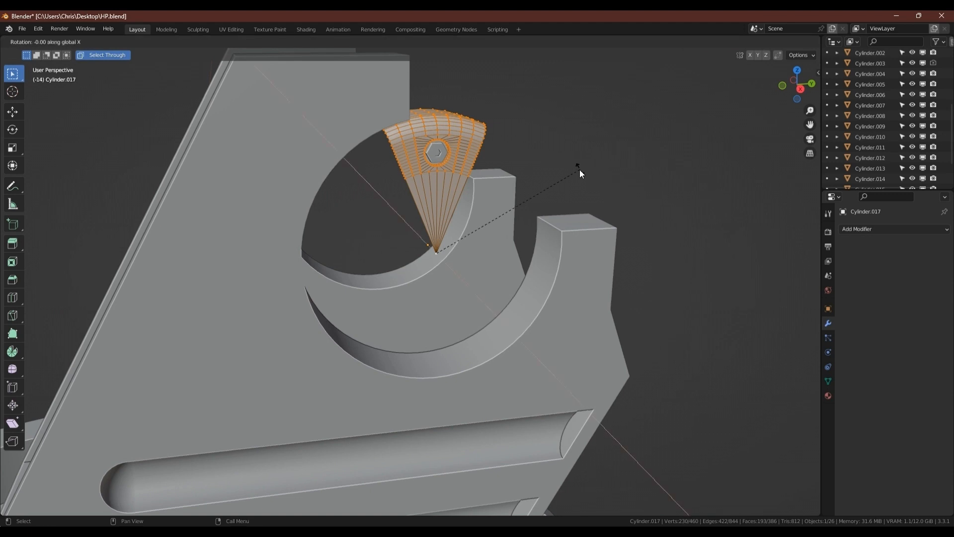
type("45")
key("Return")
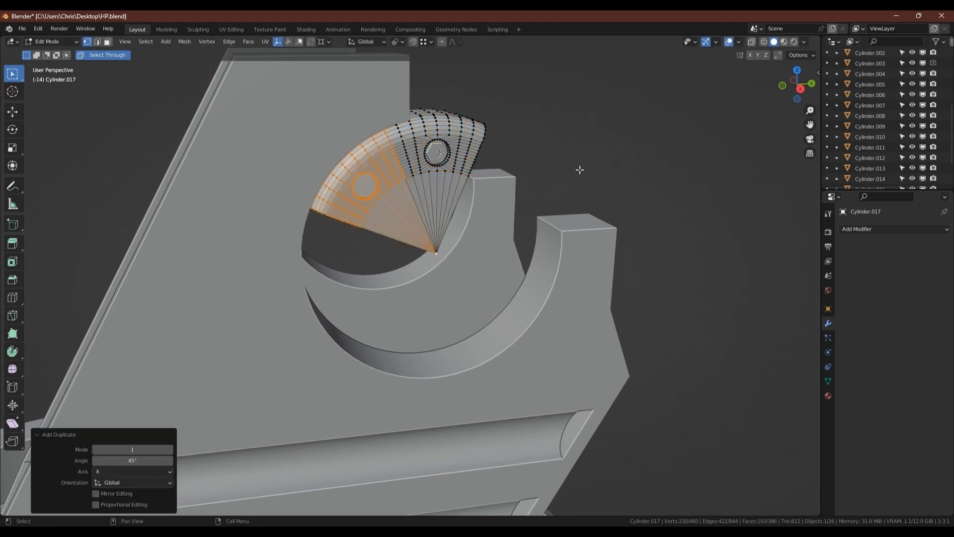
key("shift+r")
key("shift+r")
key("shift+r")
key("shift+r")
key("shift+r")
key("shift+r")
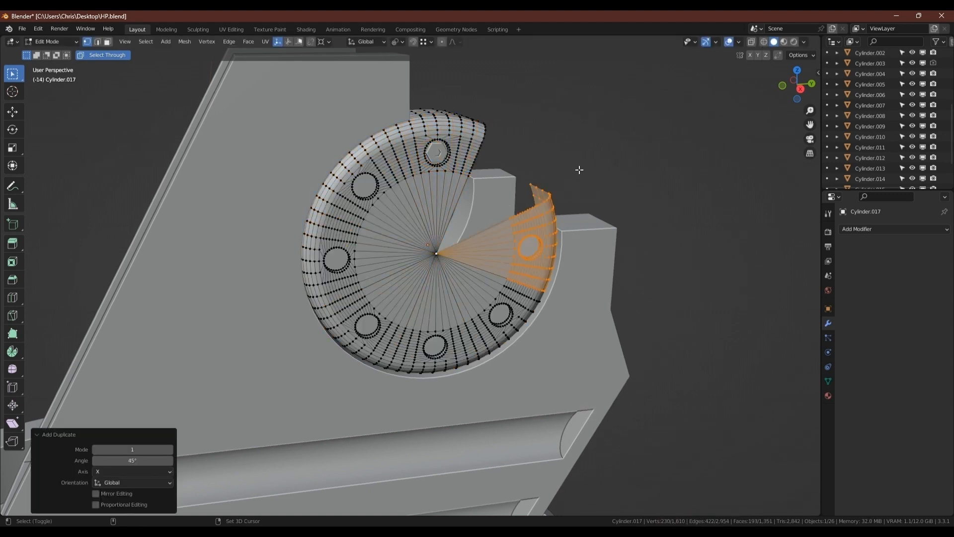
key("alt+a")
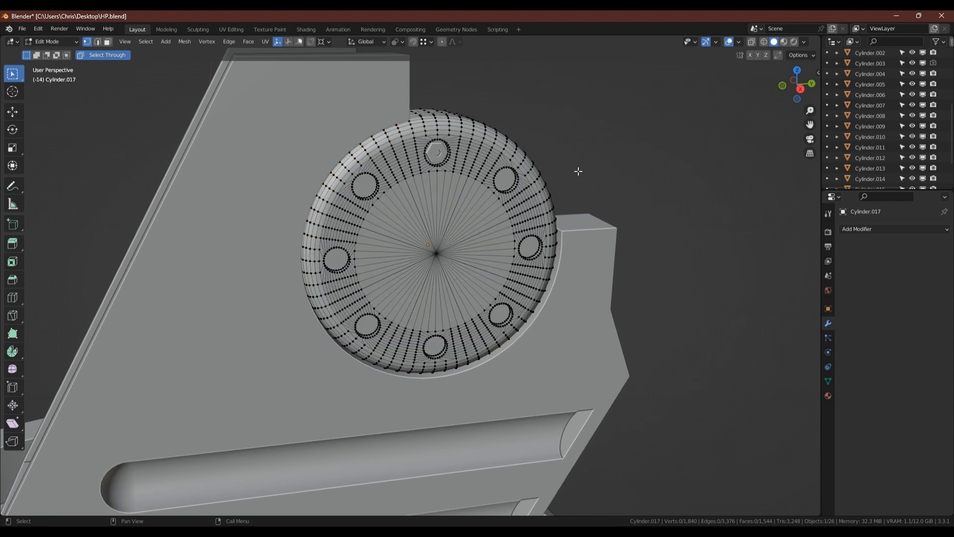
- Select the entire disc mesh and merge the duplicate vertices by distance
key("a")
key("m")
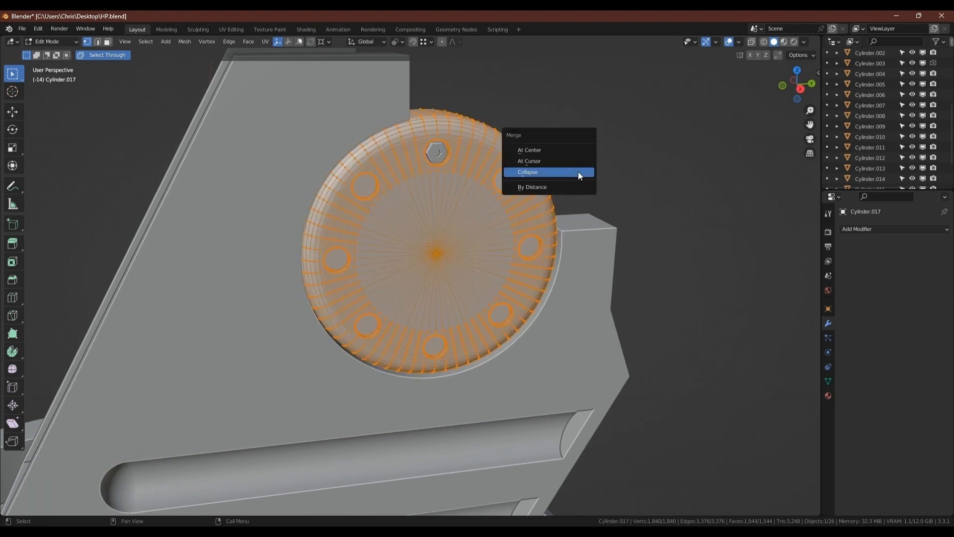
left_click(542, 187)
key("Tab")
- Select the open edge loop on the back of the disc and fill it with a face
middle_click_drag(542, 186, 414, 176)
key("Tab")
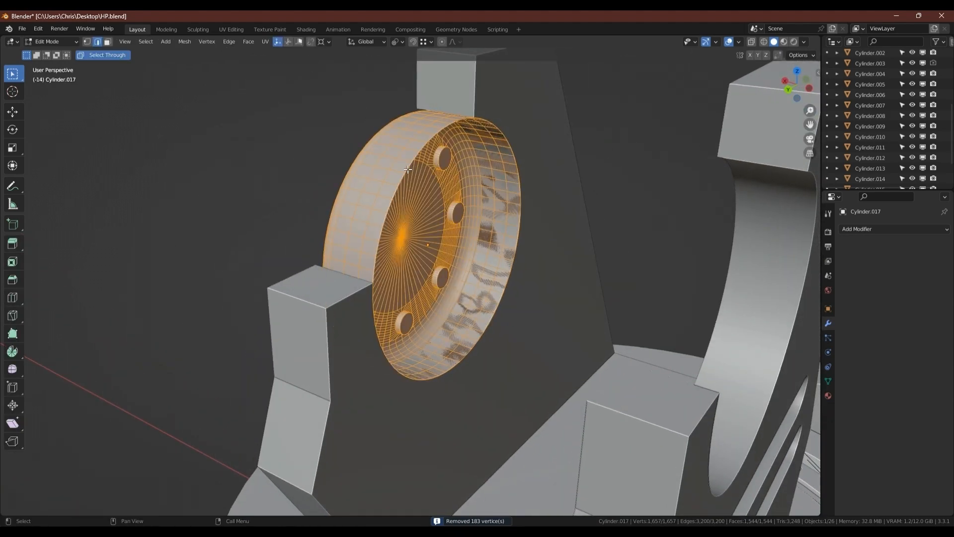
double_click(416, 145)
key("f")
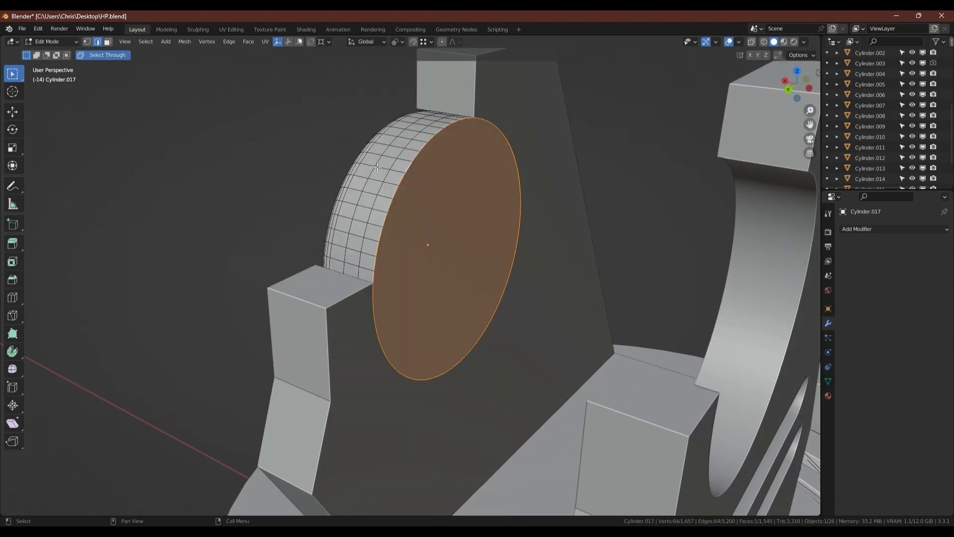
middle_click_drag(416, 146, 450, 200)
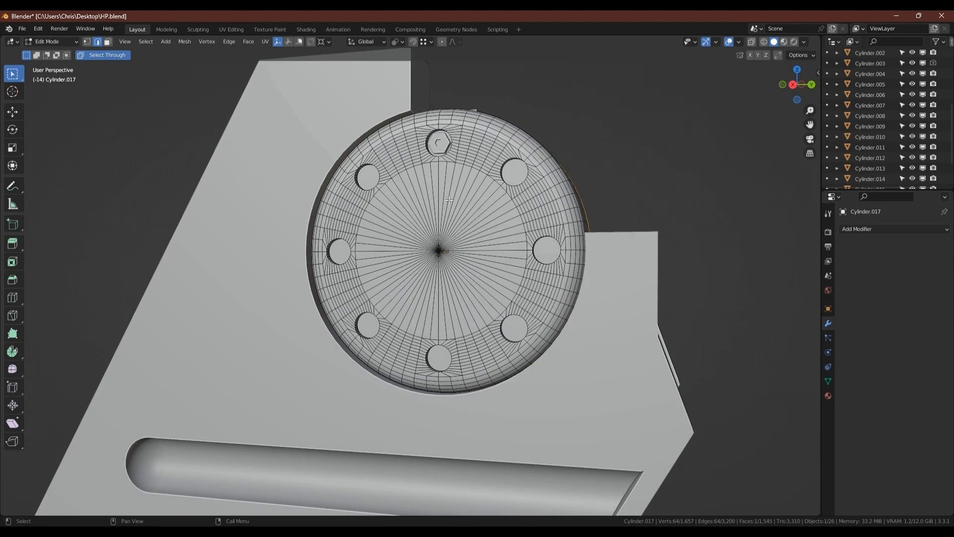
- Select all triangular faces around the disc's front centre vertex and inset them by about 0.116 m
scroll(446, 205, "up", 1)
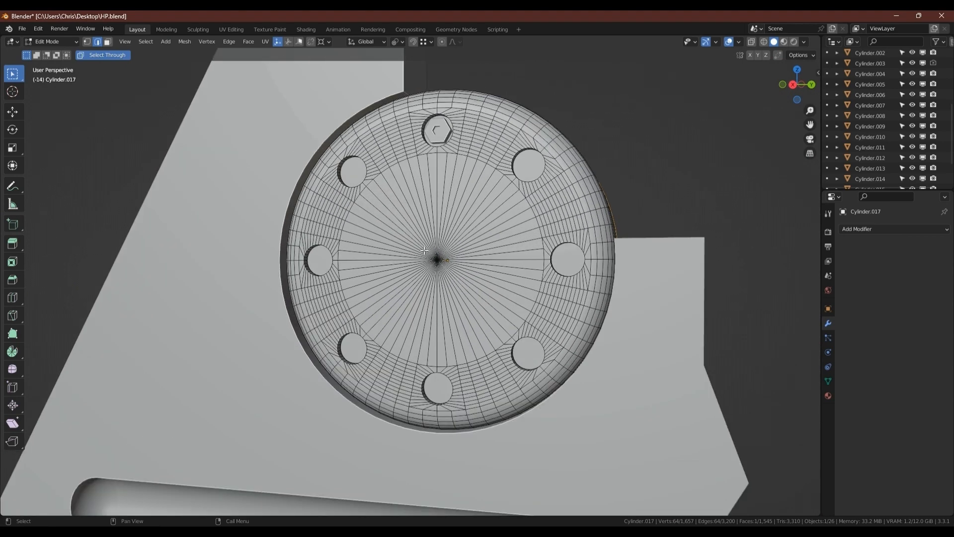
scroll(424, 250, "up", 1)
scroll(434, 255, "down", 2)
scroll(426, 224, "up", 1)
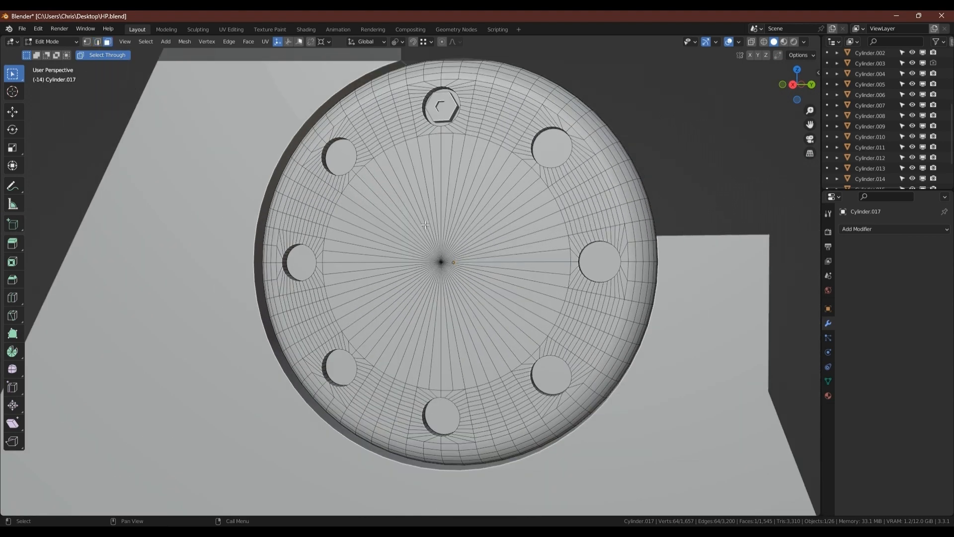
key("1")
left_click(441, 258)
key("ctrl+3")
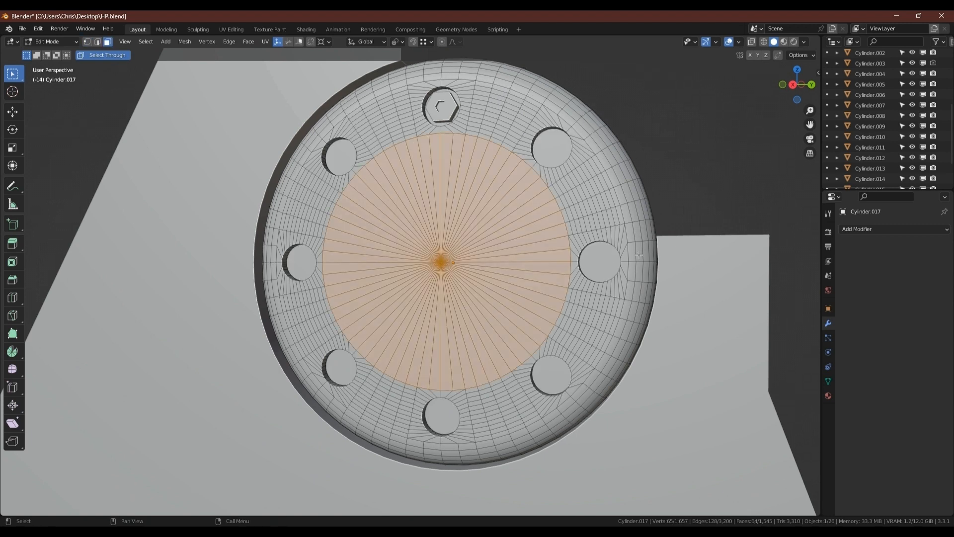
key("i")
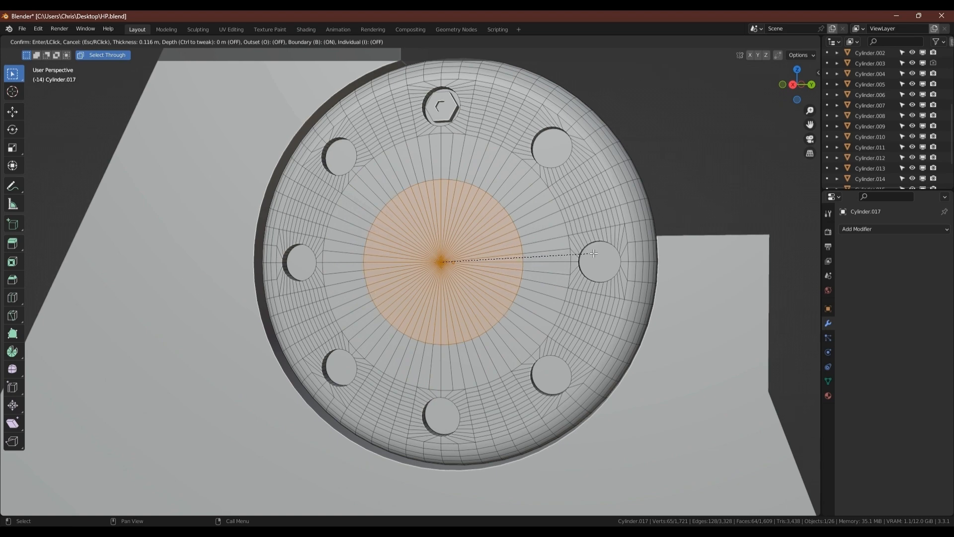
left_click(594, 253)
- Move the inset centre faces about 0.07 m into the disc along global X, forming a sloped recess
middle_click_drag(593, 254, 535, 263)
key("g")
key("x")
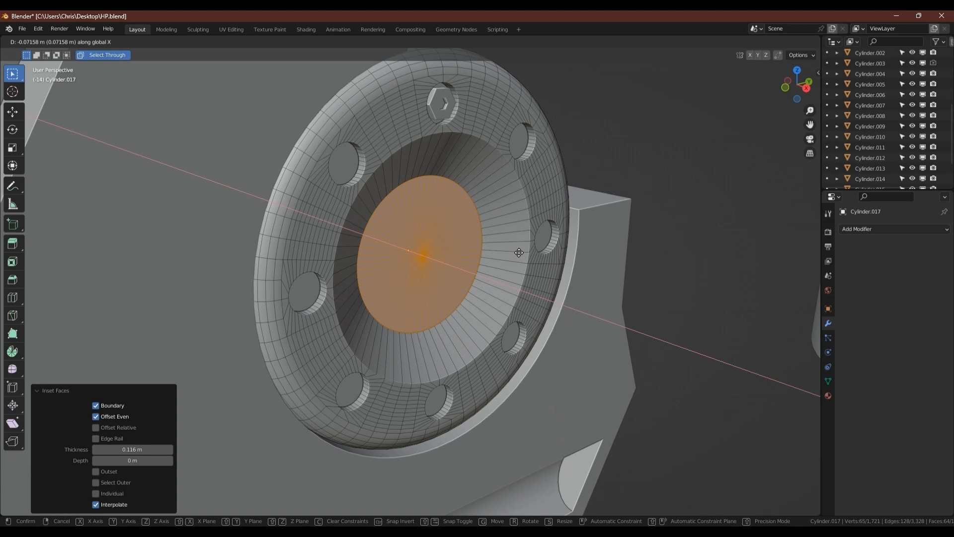
left_click(519, 253)
- Isolate the sloped recess's outer edge loop from its ring of faces and try to scale the loop
key("2")
double_click(530, 237)
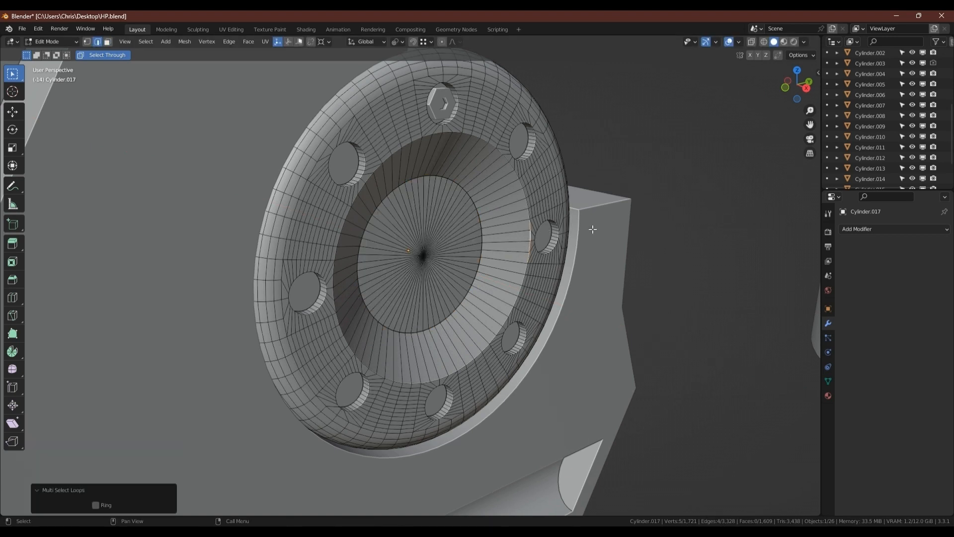
key("3")
left_click(495, 305, "alt")
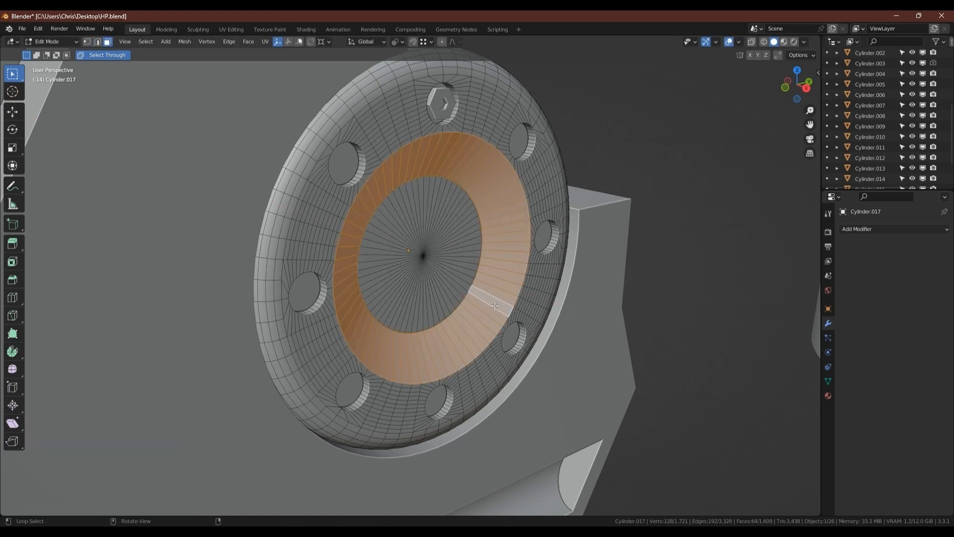
key("q")
left_click(494, 305)
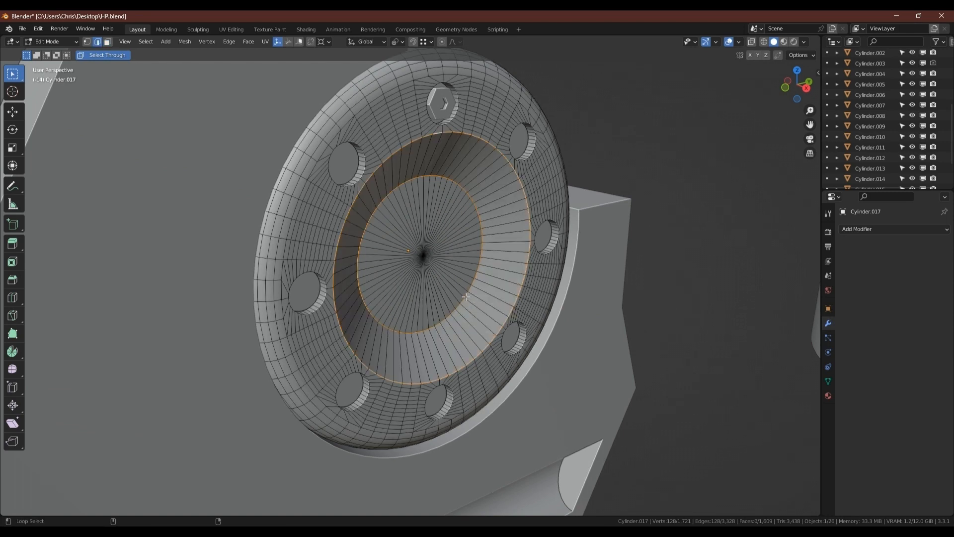
left_click(467, 297, "alt+shift")
key("s")
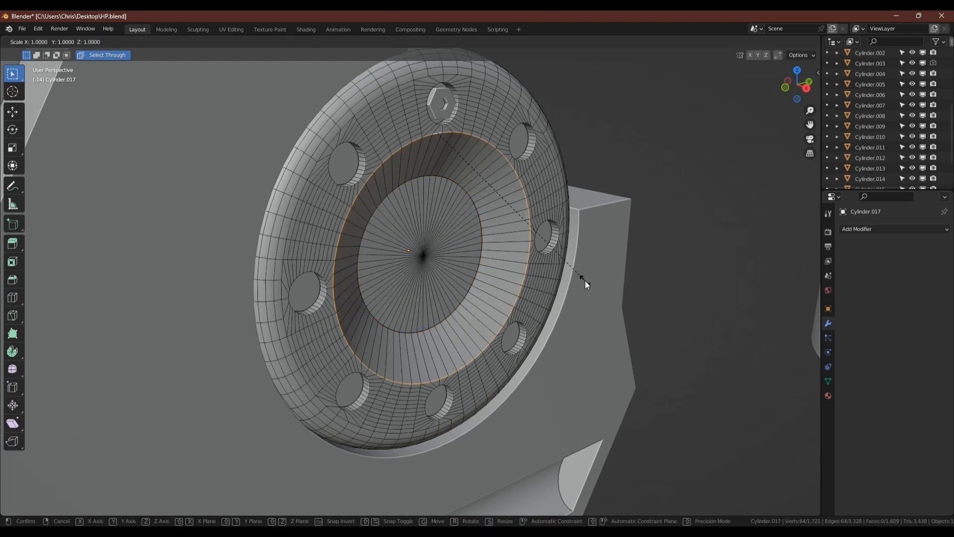
right_click(580, 279)
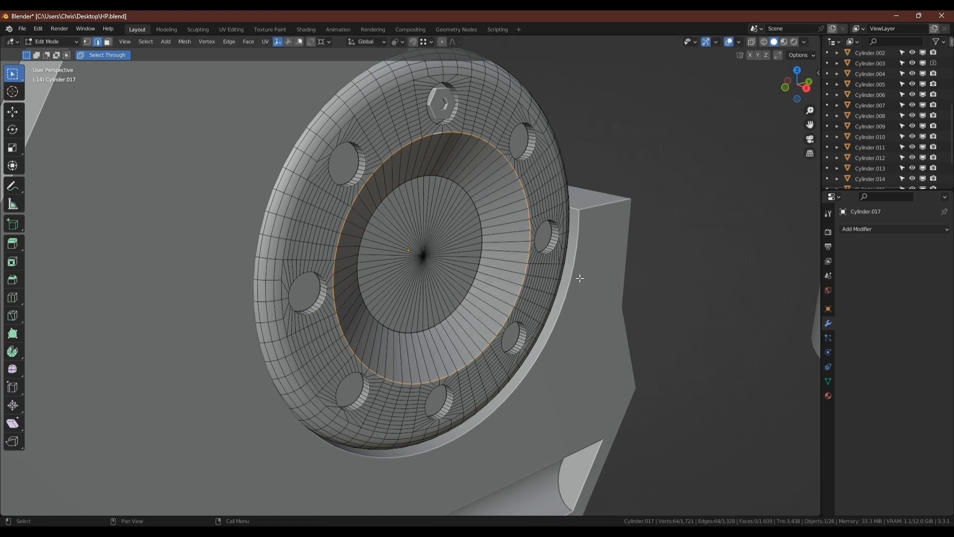
- Set the transform pivot to Bounding Box Center and try scaling the recess's outer edge loop down to about 0.98
left_click(396, 41)
left_click(412, 53)
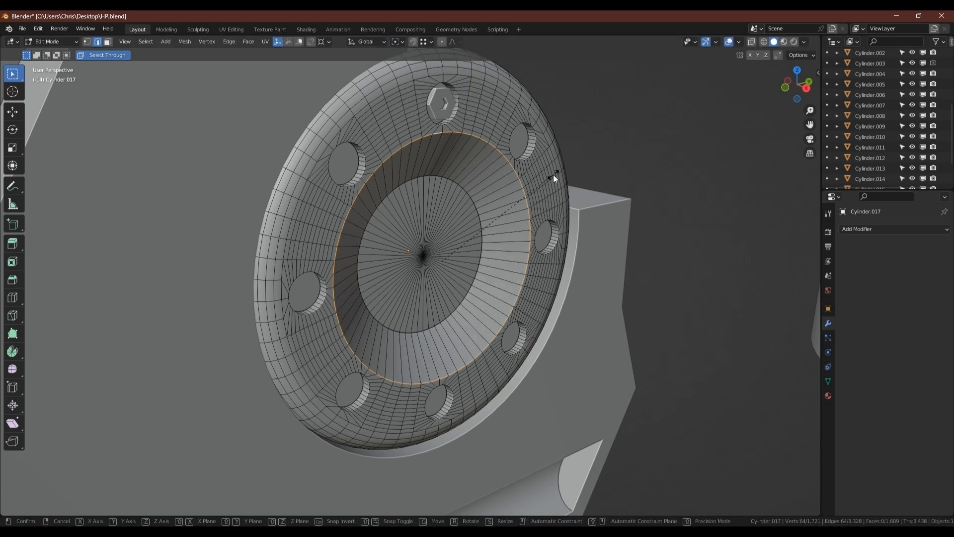
key("s")
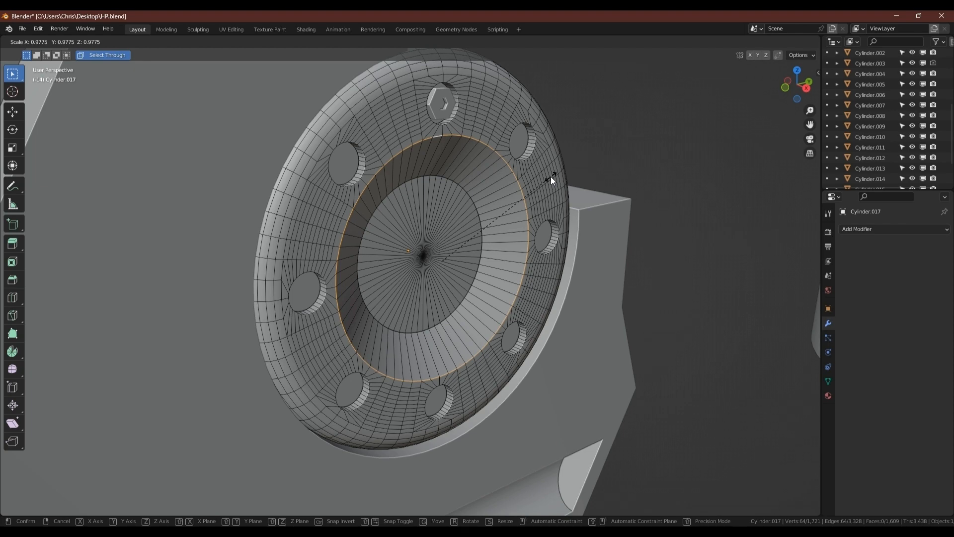
right_click(550, 177)
- Examine the disc's shading, bolt recesses and sloped centre from several angles in Object Mode
middle_click_drag(526, 235, 443, 255)
key("Tab")
scroll(461, 228, "down", 2)
scroll(461, 227, "down", 1)
scroll(449, 161, "up", 2)
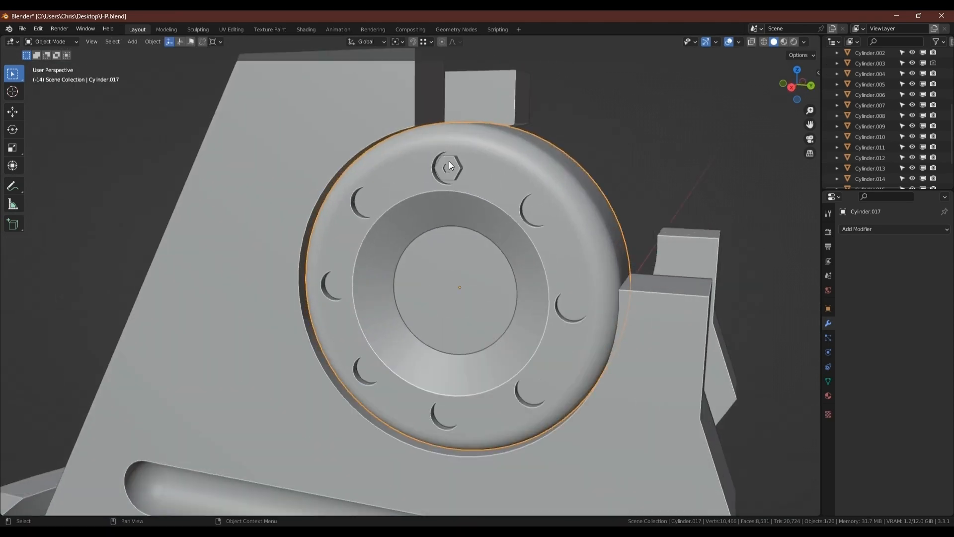
scroll(449, 161, "up", 2)
scroll(486, 204, "down", 2)
middle_click_drag(486, 205, 537, 196)
key("Tab")
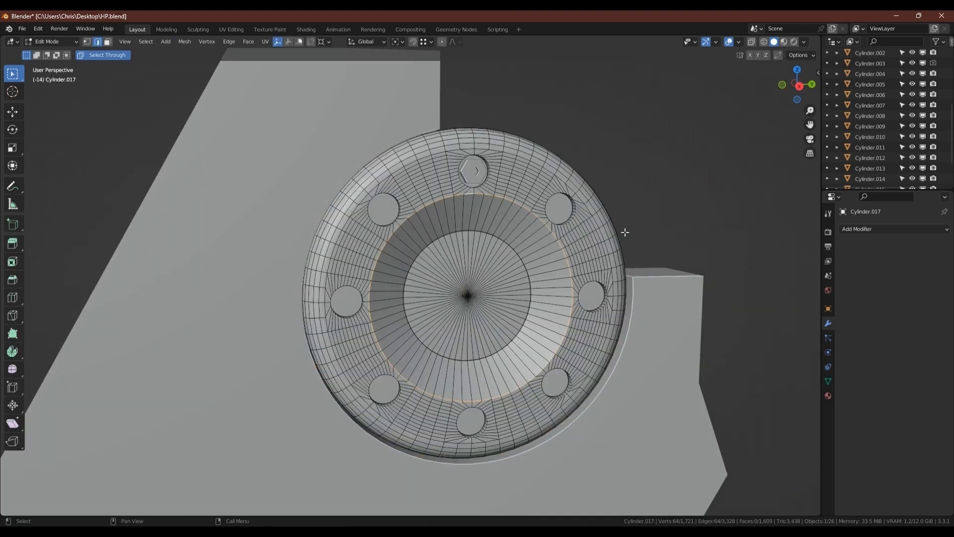
key("Tab")
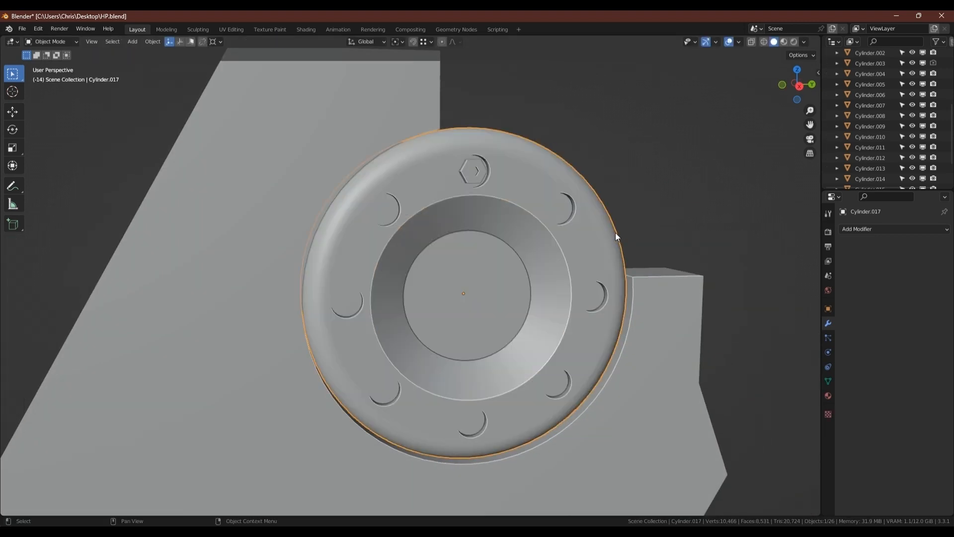
- Select the centre vertex of the recess floor, grow the selection to its surrounding faces and scale them up slightly
middle_click_drag(615, 237, 552, 241)
key("Tab")
left_click(456, 293)
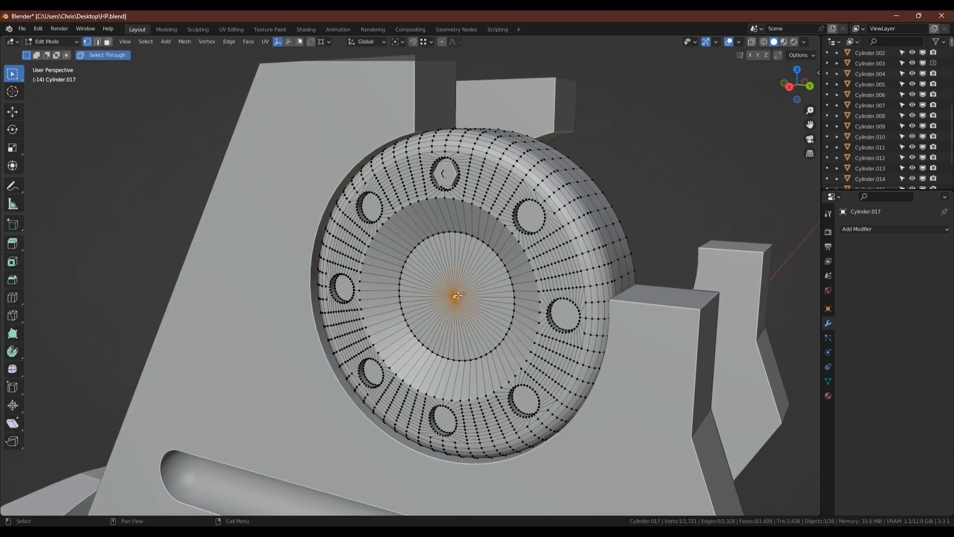
key("ctrl+KP_Add")
key("s")
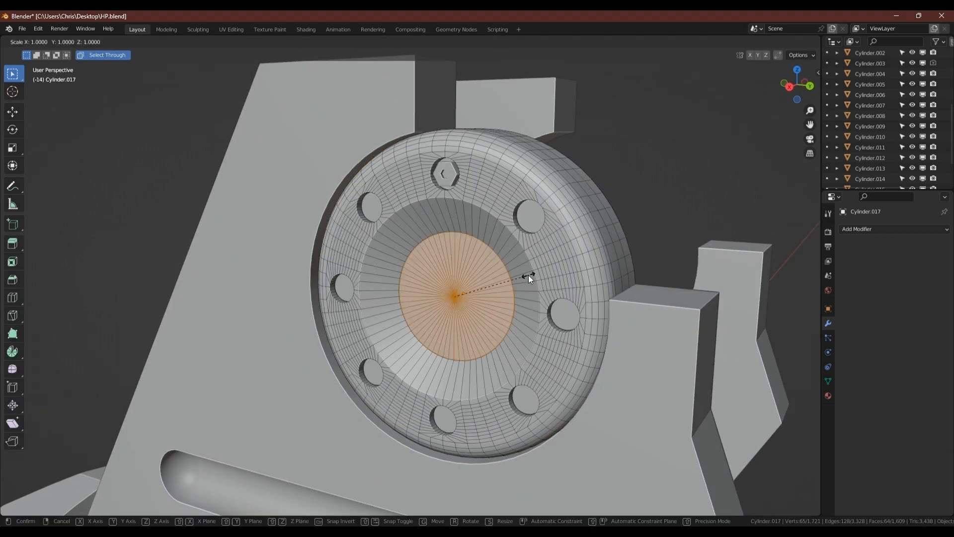
left_click(595, 246)
key("Tab")
- Place the 3D cursor at the pivot disc's origin and set the transform pivot point to 3D Cursor
scroll(514, 248, "down", 6)
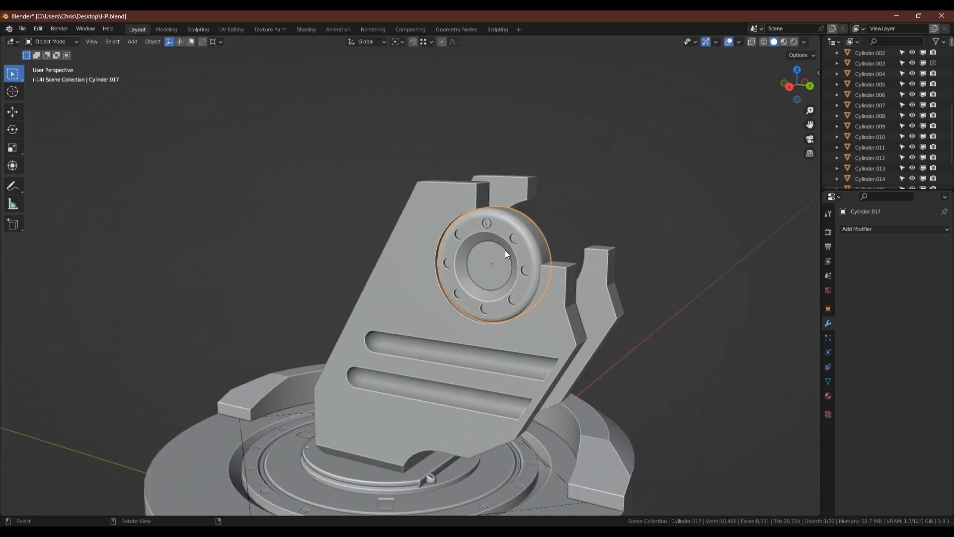
middle_click_drag(505, 249, 419, 172)
scroll(572, 248, "up", 5)
left_click(490, 213)
middle_click_drag(365, 141, 385, 153)
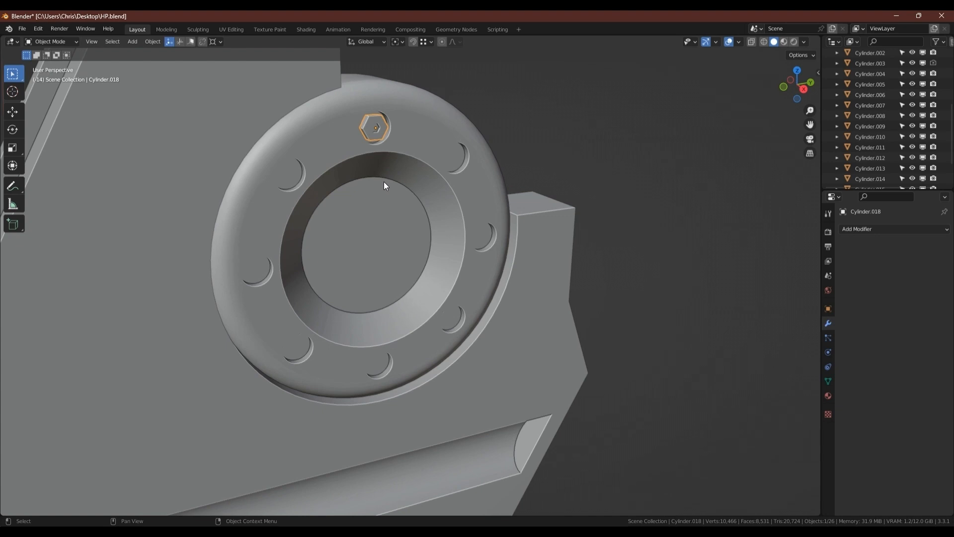
left_click(376, 237)
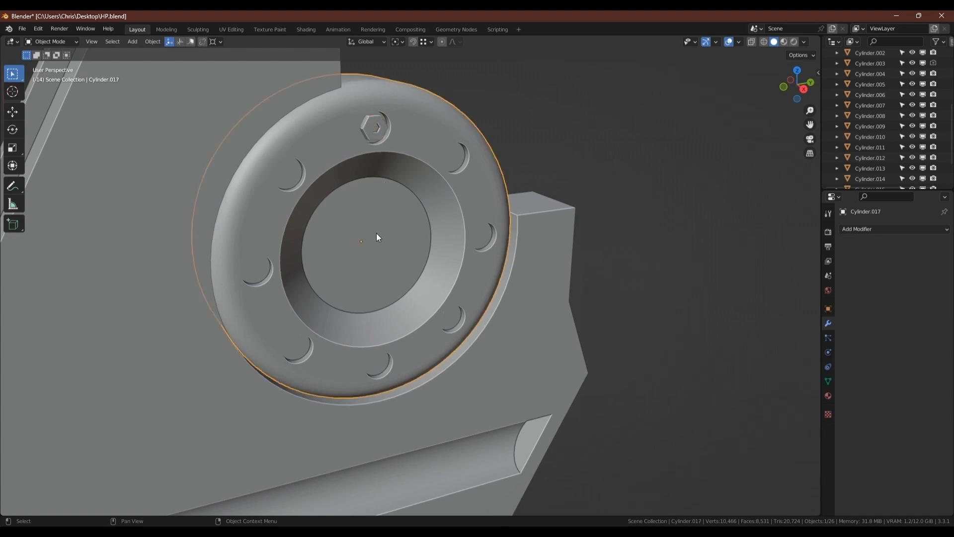
key("shift+s")
left_click(307, 230)
left_click(401, 42)
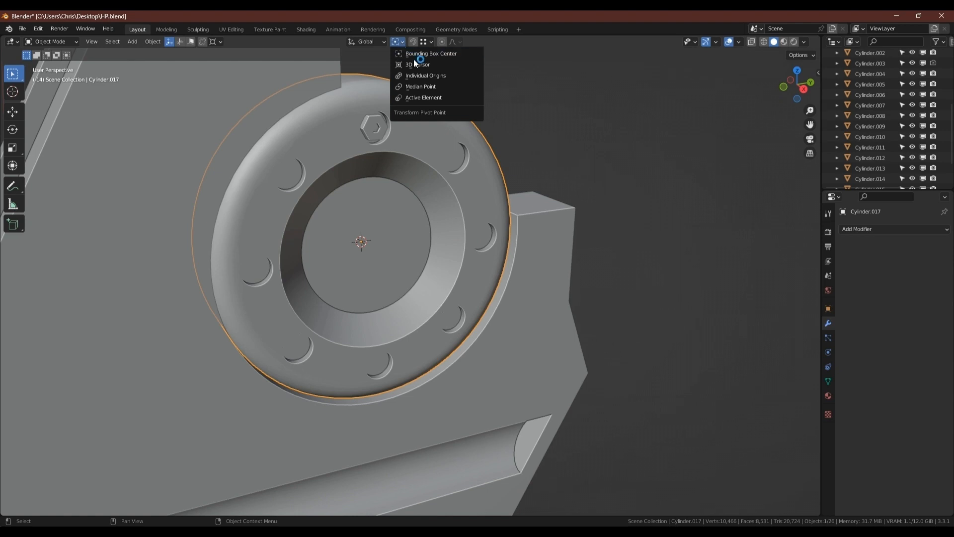
left_click(414, 62)
- Make a linked duplicate of the top hex bolt and rotate it 45° about the global X axis into the neighbouring recess
left_click(376, 119)
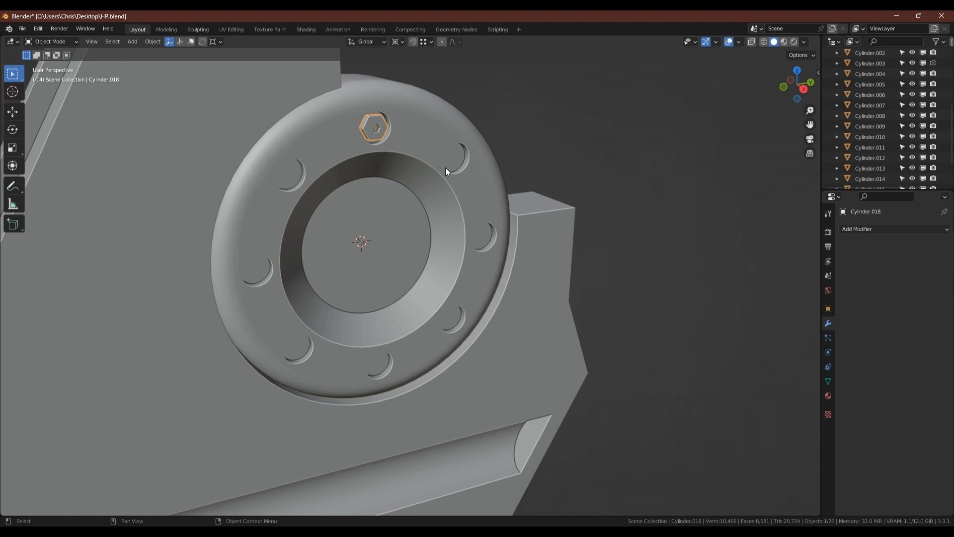
key("shift+d")
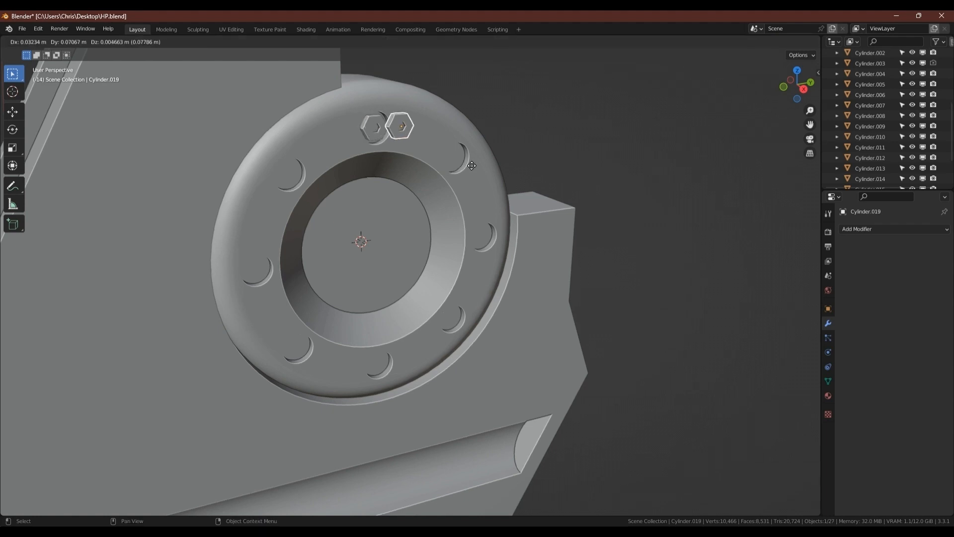
key("r")
key("x")
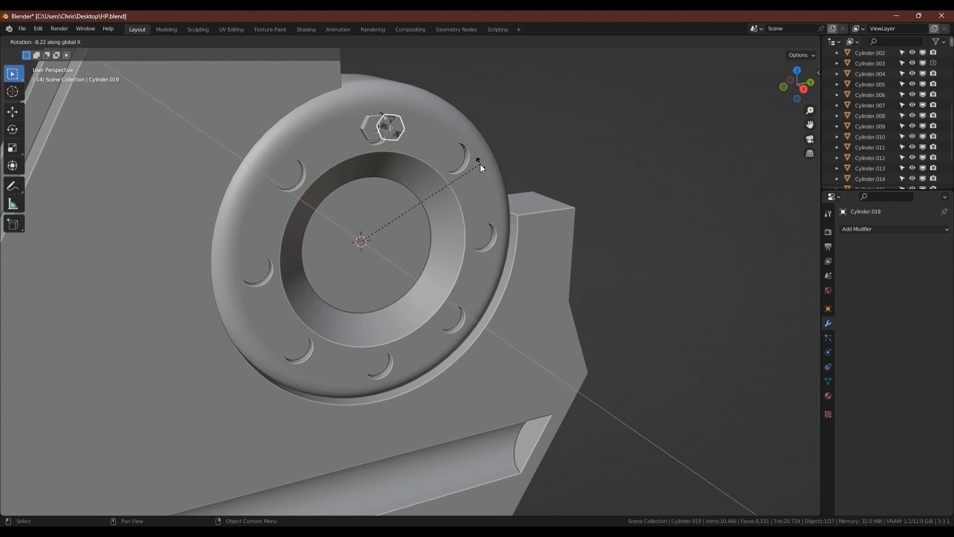
type("45")
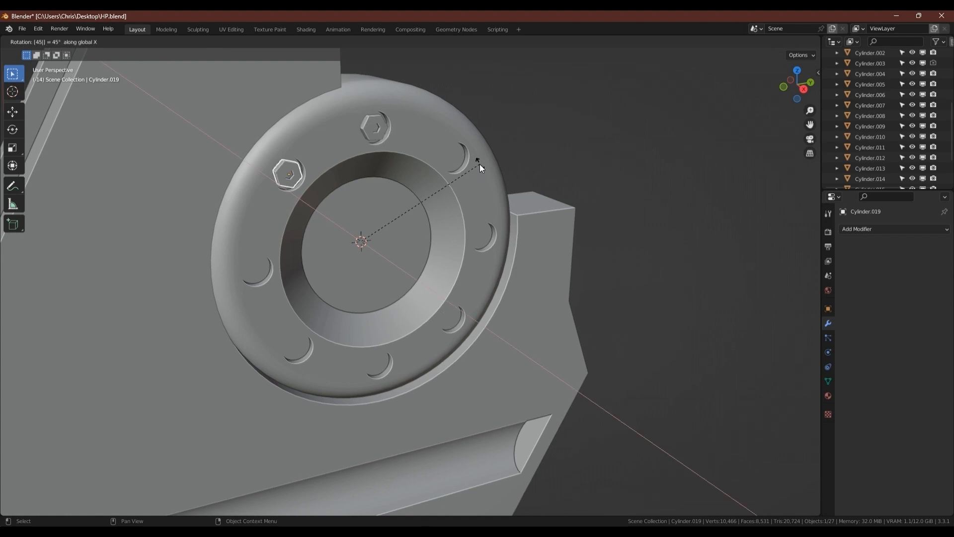
key("Return")
- Repeat the 45° bolt duplication six times to fill the remaining recesses around the disc
key("shift+r")
key("shift+r")
key("shift+r")
key("shift+r")
key("shift+r")
key("shift+r")
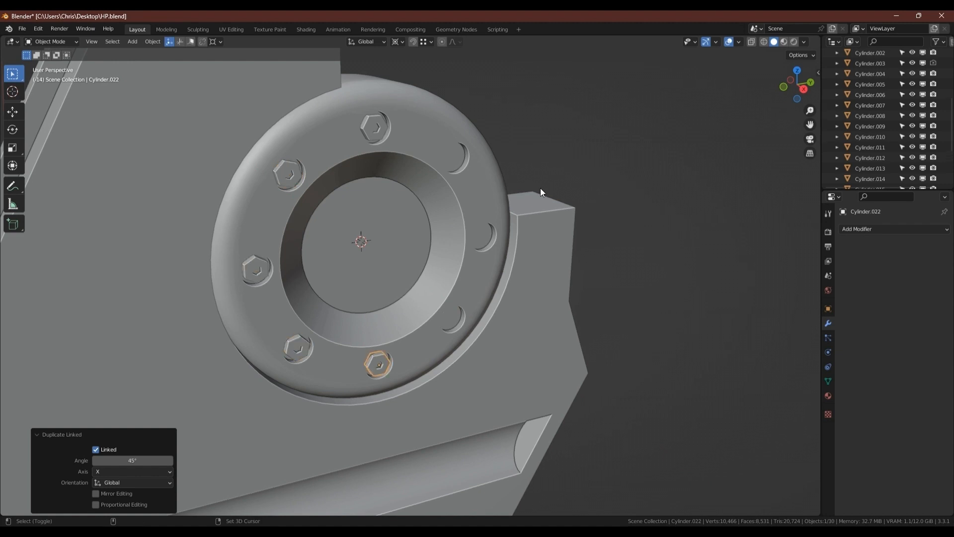
- Set the pivot to Bounding Box Center and scale the top bolt's hex socket rim loop up to about 1.4
scroll(387, 128, "up", 4)
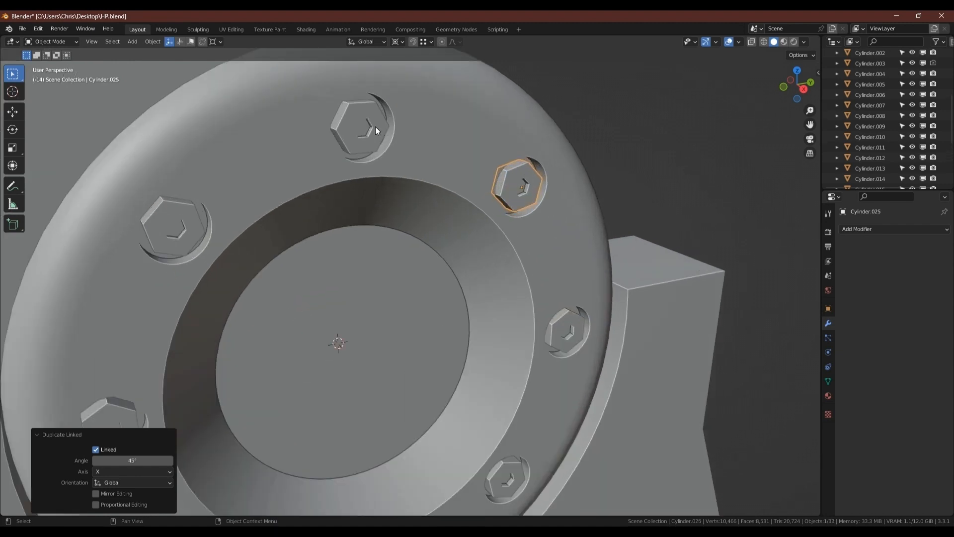
key("Tab")
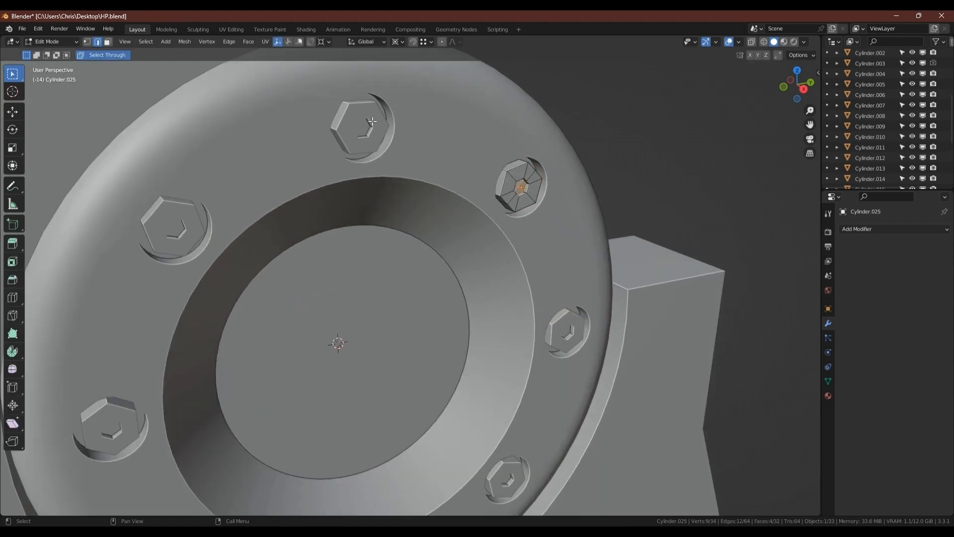
key("Tab")
left_click(372, 121)
key("Tab")
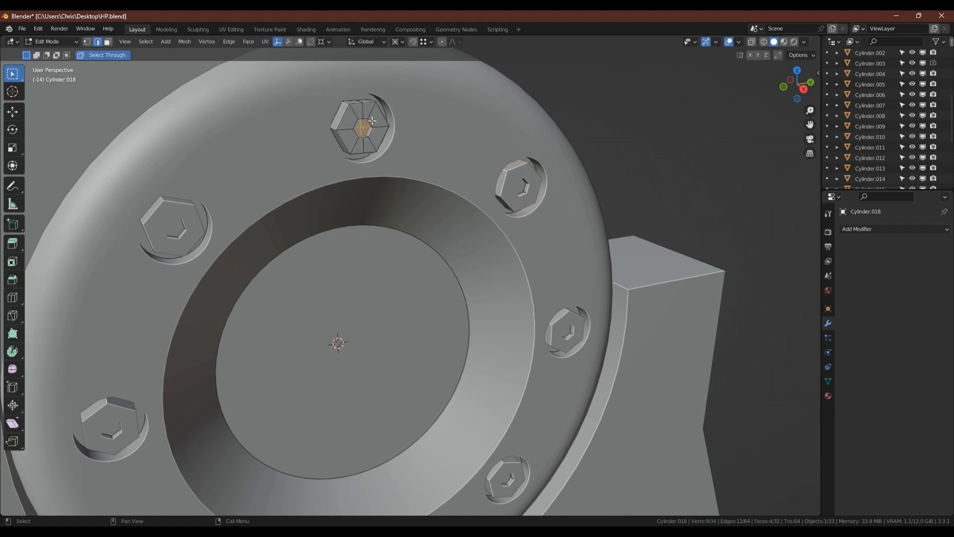
left_click(372, 121, "alt")
scroll(368, 123, "up", 3)
middle_click_drag(368, 123, 389, 156)
scroll(381, 121, "up", 1)
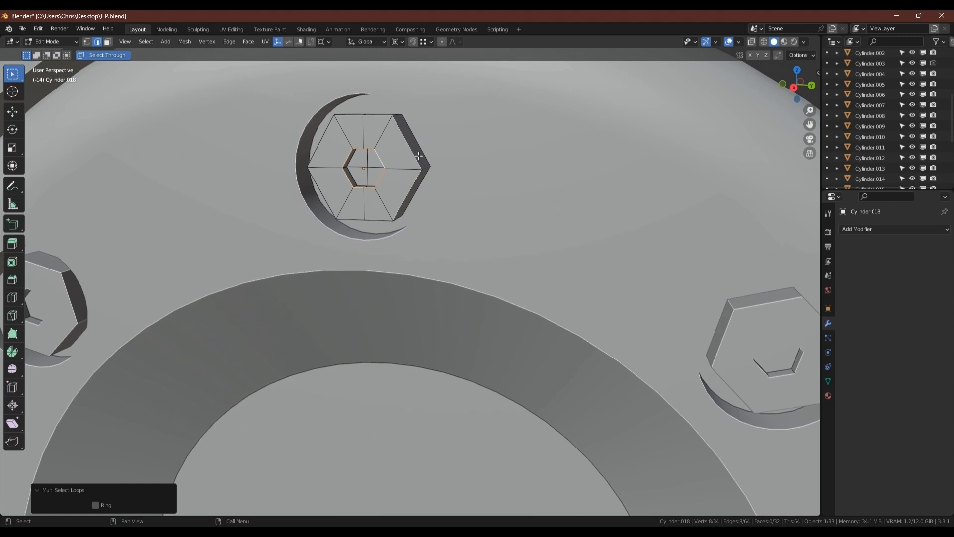
left_click(397, 42)
left_click(403, 54)
key("s")
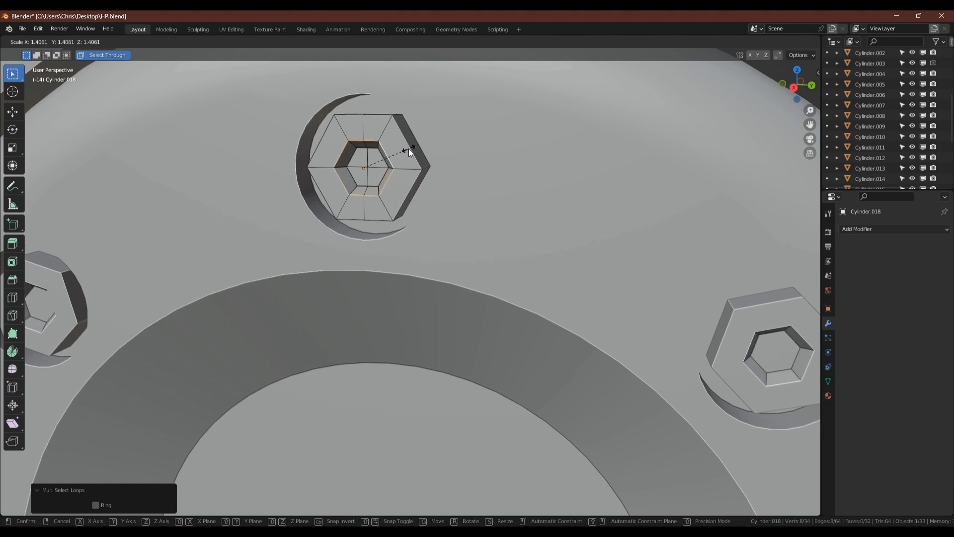
left_click(410, 147)
key("Tab")
scroll(400, 154, "down", 8)
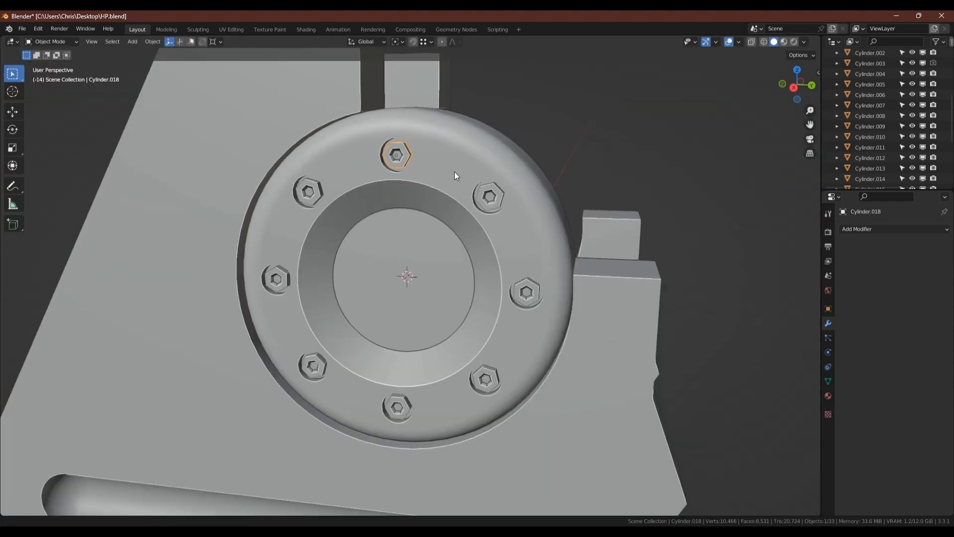
- Examine the bolted pivot disc on the turret from a distance and up close
middle_click_drag(521, 224, 440, 151, "shift")
scroll(545, 136, "down", 5)
mouse_move(535, 141)
middle_mouse_down()
mouse_move(513, 132)
mouse_move(534, 127)
middle_mouse_up()
scroll(603, 138, "down", 6)
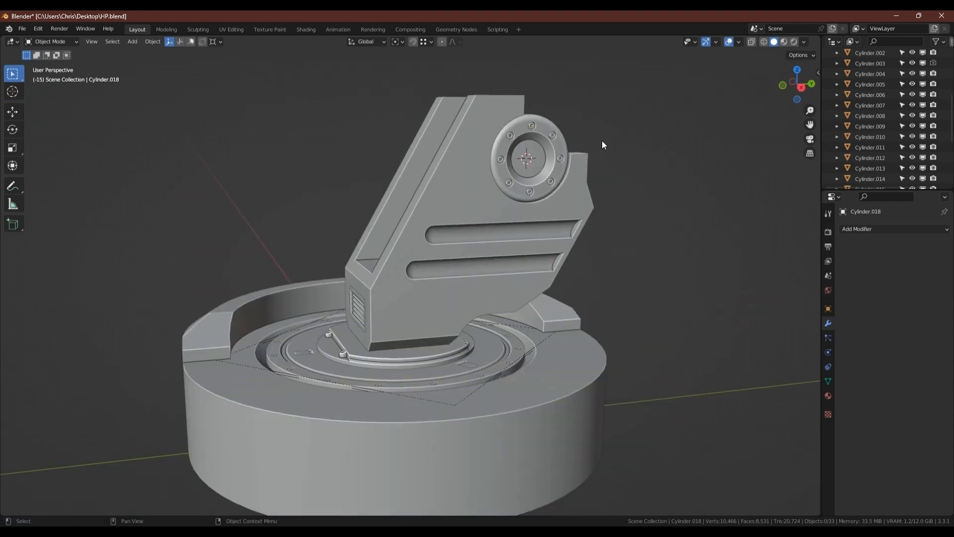
middle_click_drag(628, 162, 642, 163)
scroll(643, 165, "up", 4)
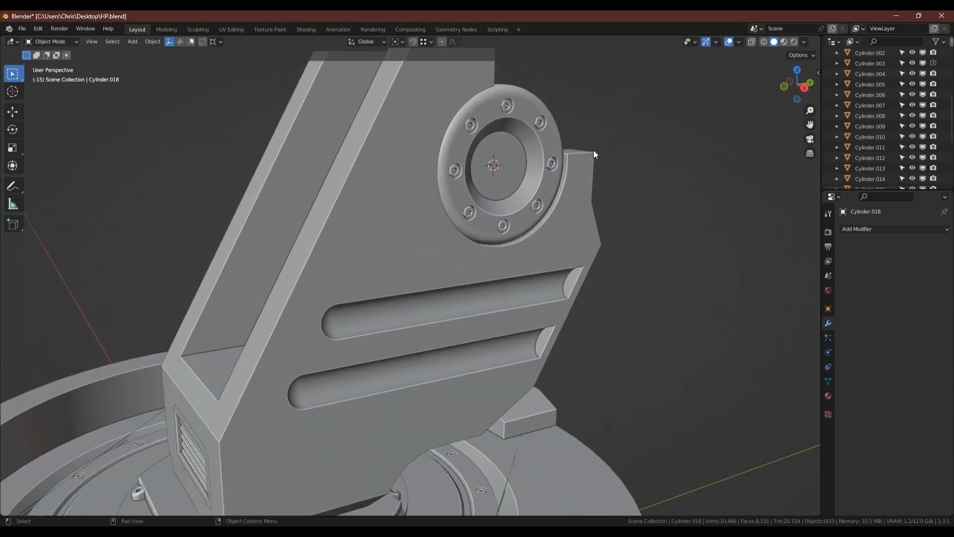
scroll(547, 114, "up", 3)
middle_click_drag(521, 89, 485, 81)
scroll(484, 104, "up", 6)
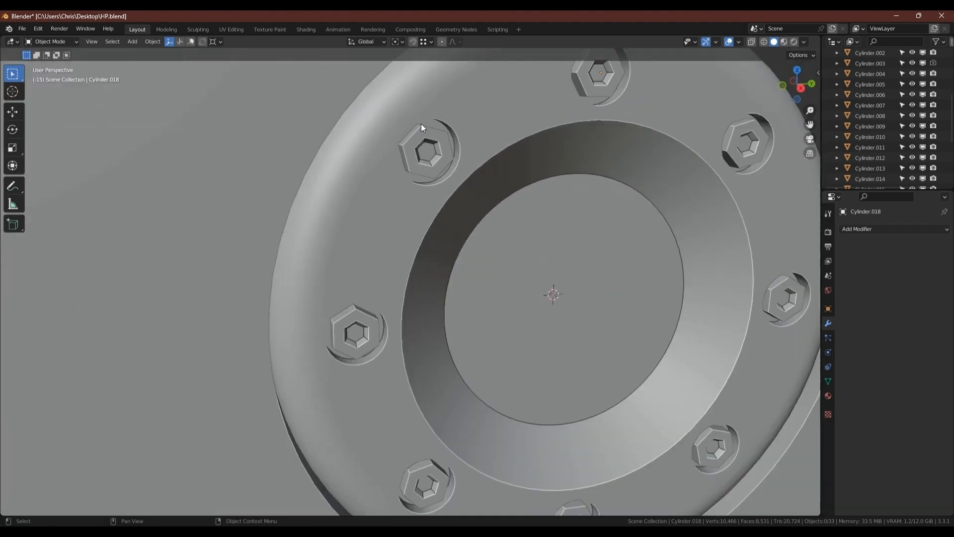
scroll(422, 123, "down", 2)
middle_click_drag(550, 144, 493, 243, "shift")
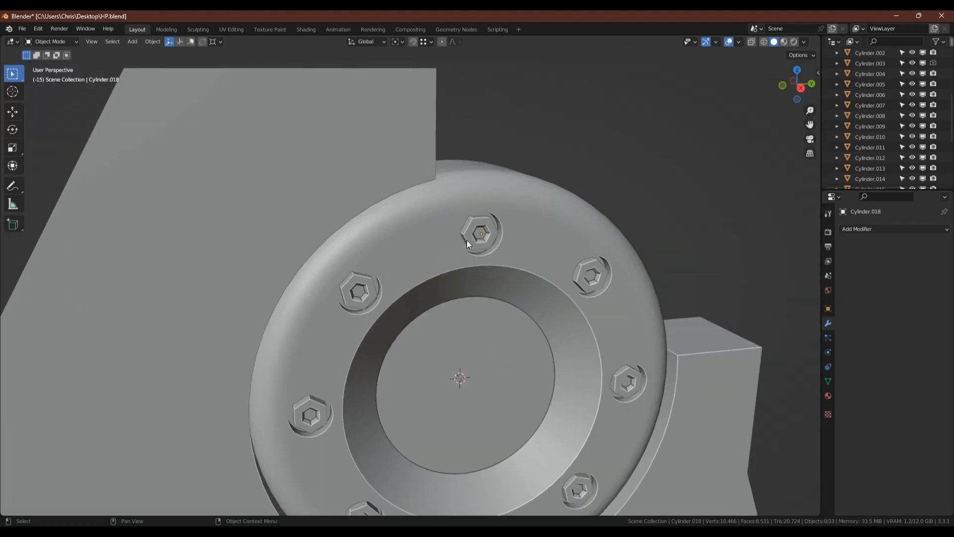
- Inspect the mesh edges of the disc and bolts with the wireframe overlay shown
key("Tab")
key("Tab")
key("Tab")
key("Tab")
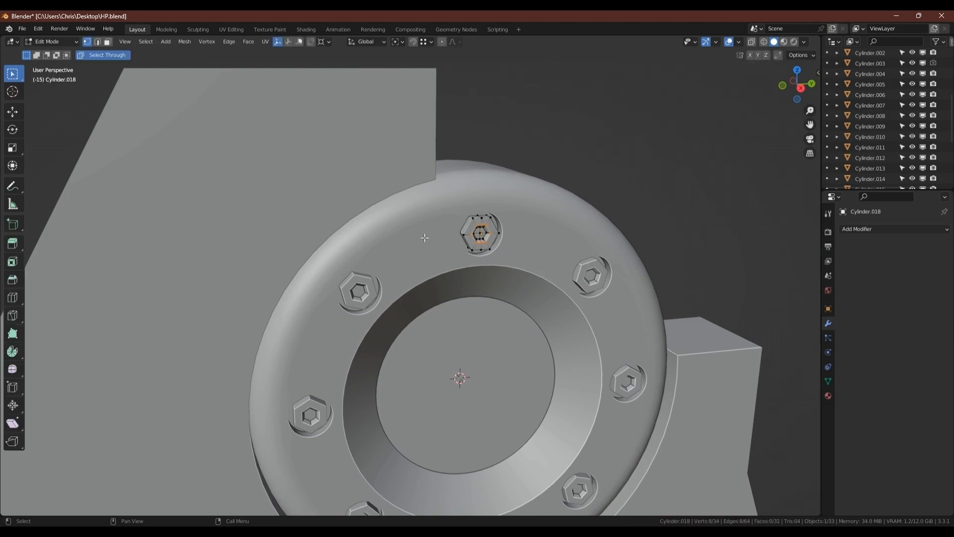
key("shift+z")
scroll(409, 243, "up", 4)
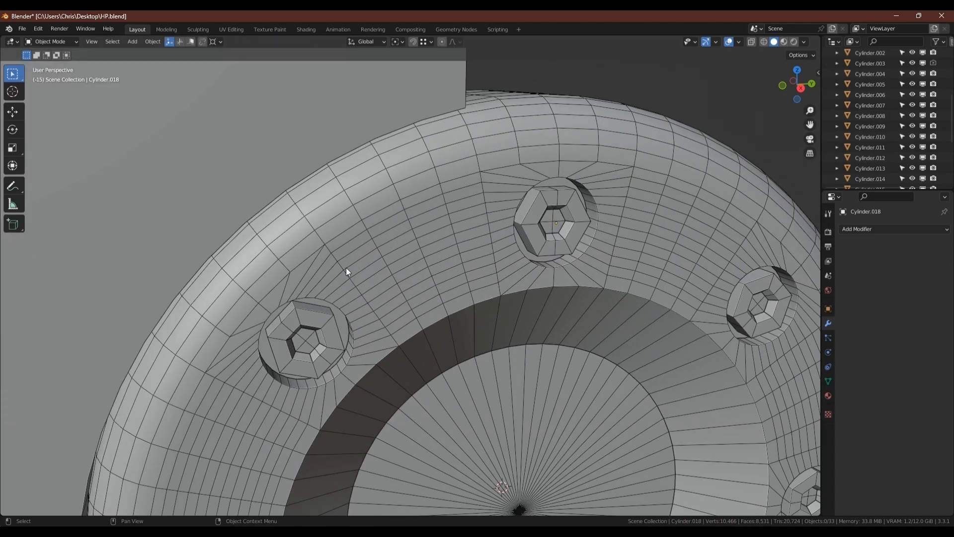
middle_click_drag(324, 267, 359, 234)
key("Tab")
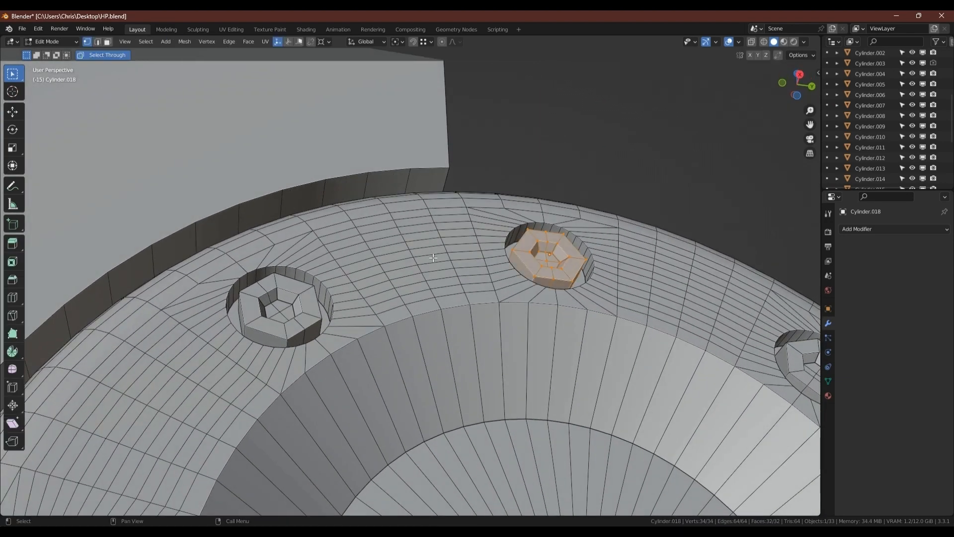
key("Tab")
- Merge all of the pivot disc's vertices by distance and save the file
left_click(385, 258)
key("Tab")
key("a")
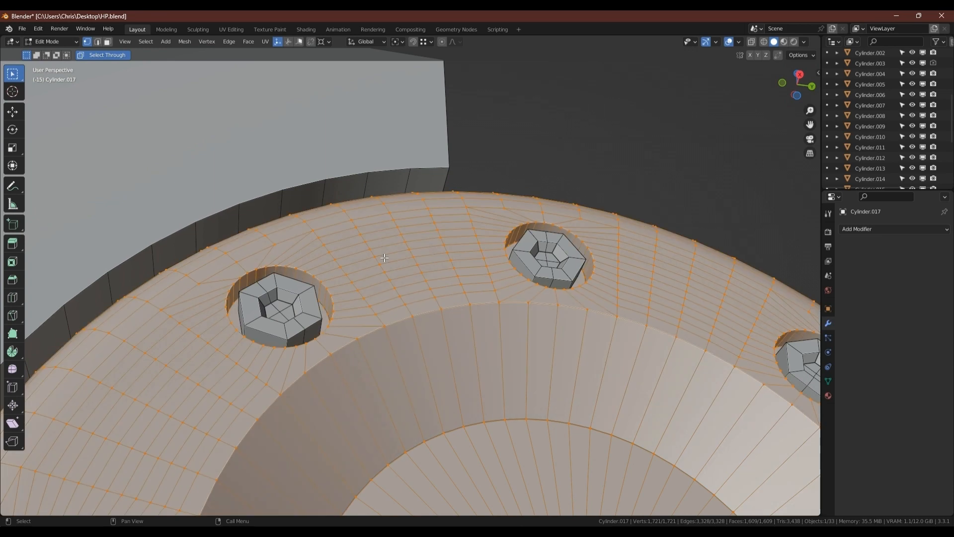
key("m")
left_click(384, 257)
middle_click_drag(384, 257, 337, 185)
key("Tab")
scroll(396, 241, "down", 3)
scroll(306, 282, "down", 4)
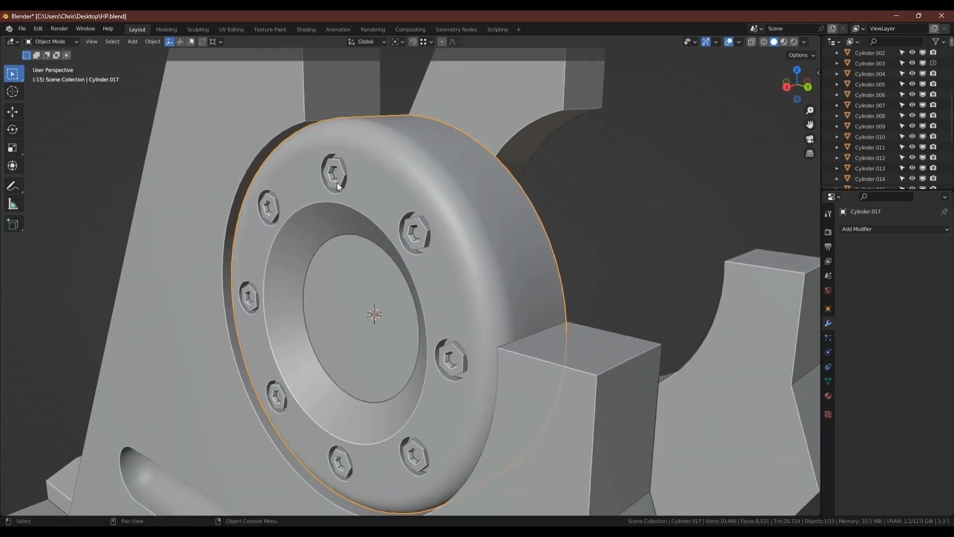
scroll(336, 194, "down", 2)
key("ctrl+s")
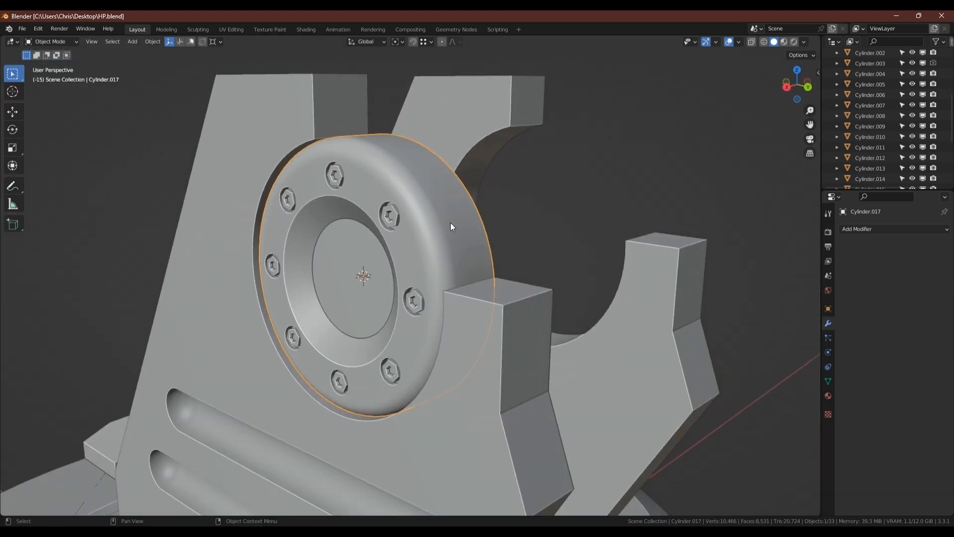
- Bevel the disc's inner-side rim edge loop with a 6 m width, clamped overlap and 6 segments
middle_click_drag(454, 211, 376, 215)
key("Tab")
double_click(369, 212)
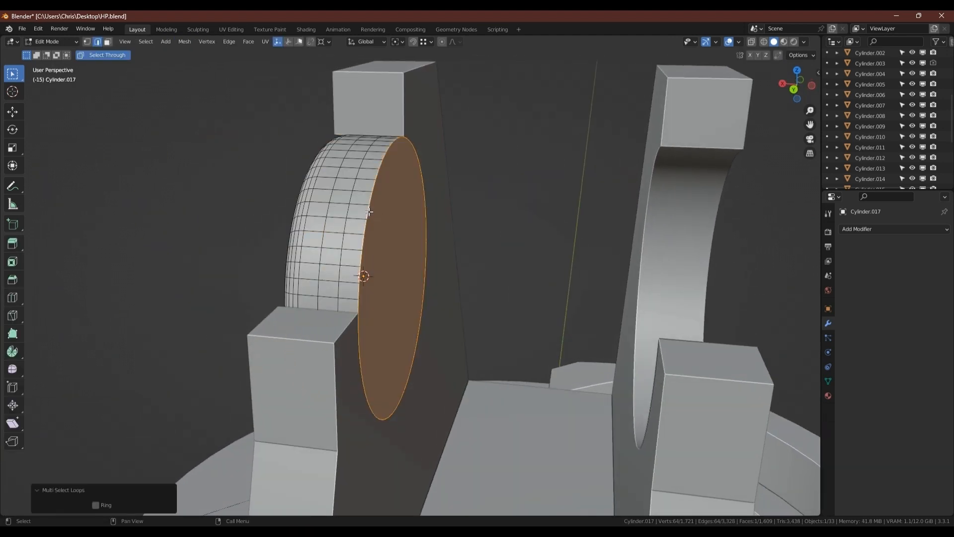
key("ctrl+b")
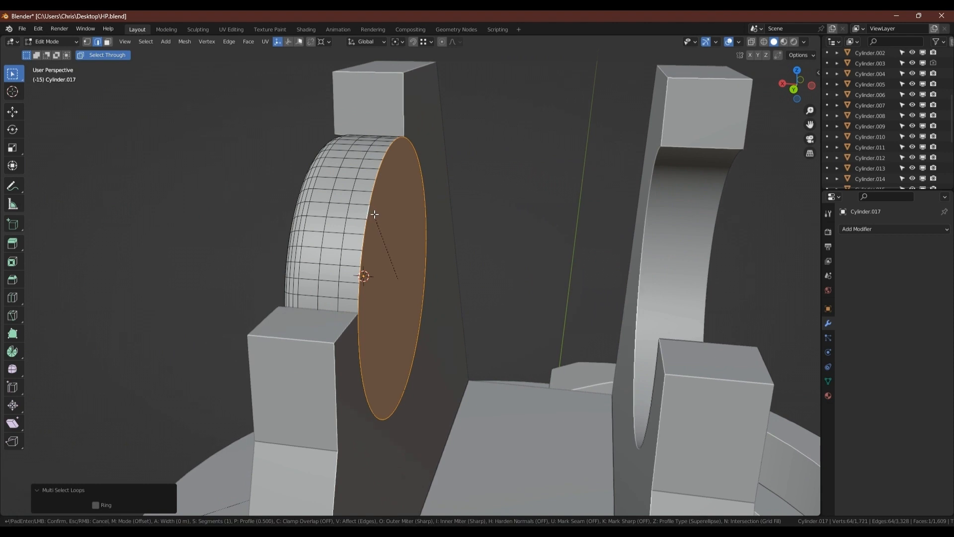
type("6")
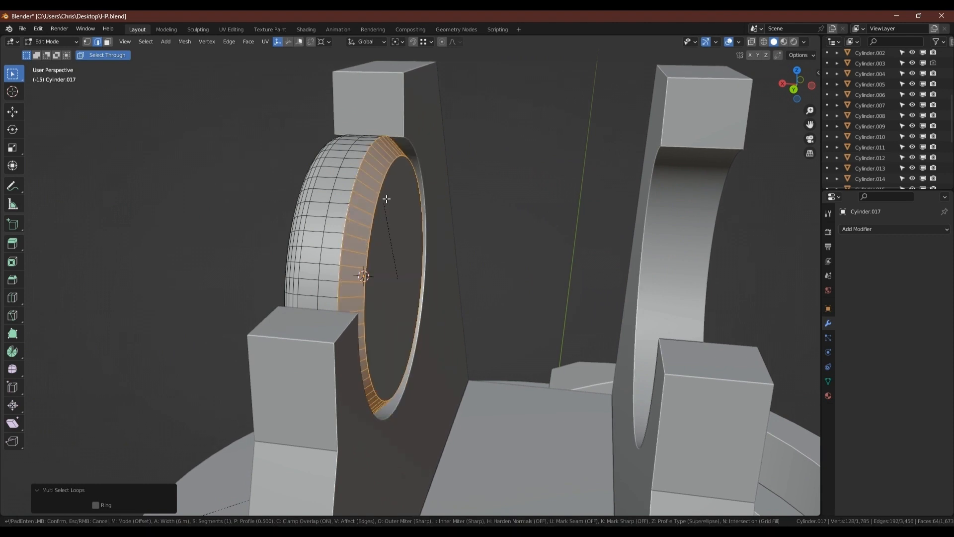
scroll(404, 183, "up", 4)
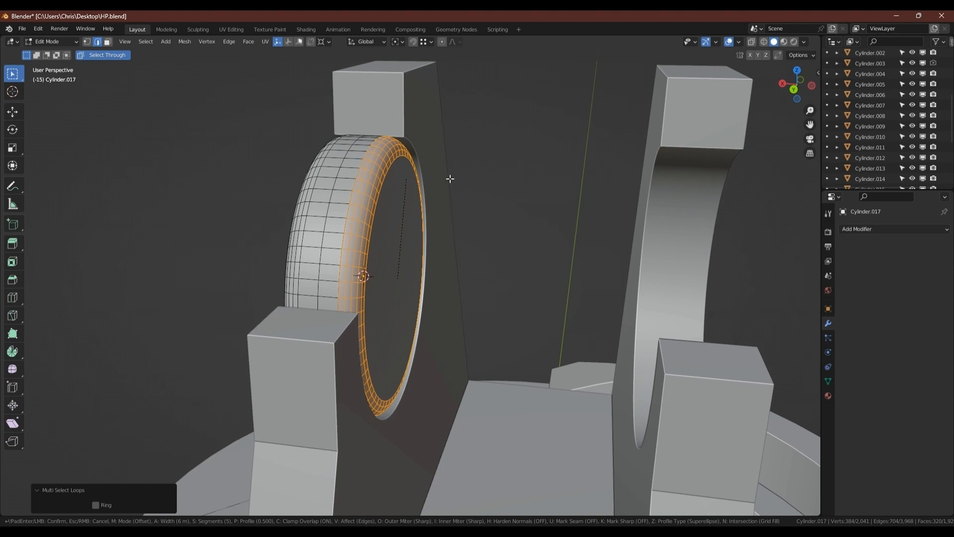
scroll(449, 178, "up", 1)
left_click(482, 177)
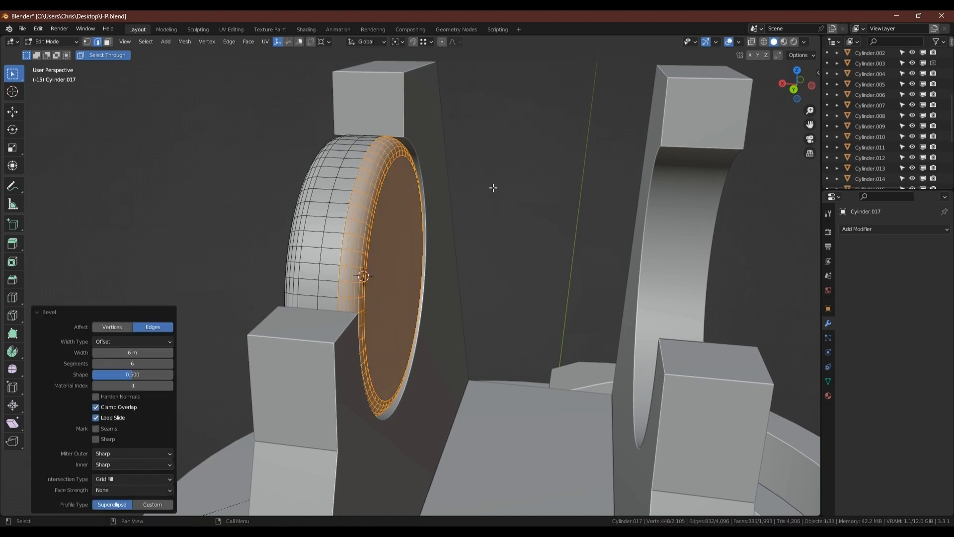
- Select all the disc's linked vertices and merge them by distance at 0.0001 m
key("1")
key("ctrl+l")
key("m")
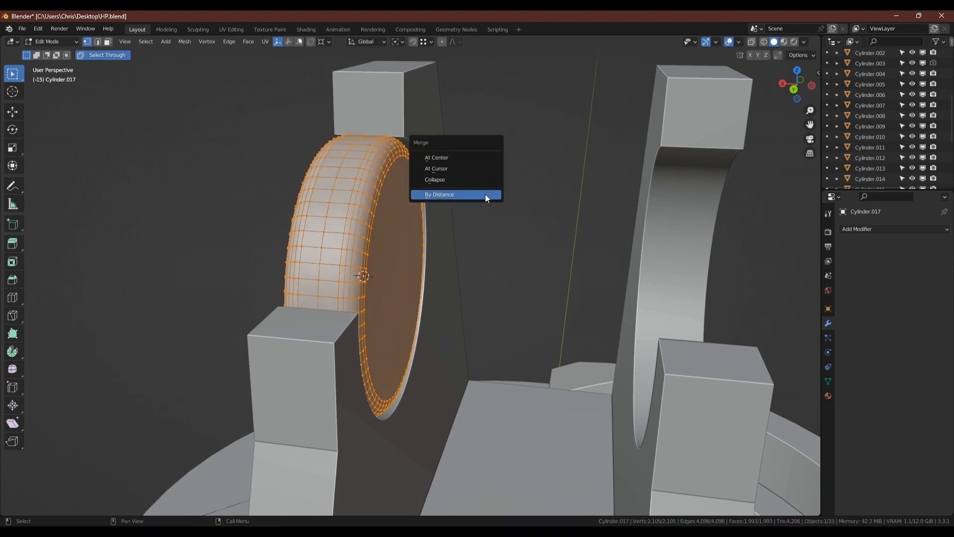
left_click(485, 194)
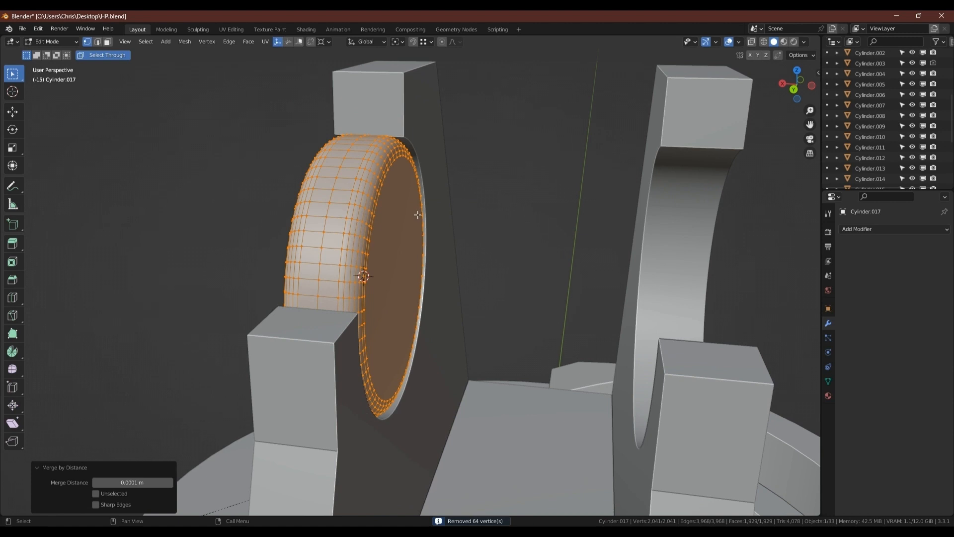
- Bevel the edge loop around the middle of the disc's side about 0.027 m wide into a single band of faces
key("2")
left_click(317, 203, "alt")
middle_click_drag(317, 200, 389, 230)
scroll(378, 228, "up", 1)
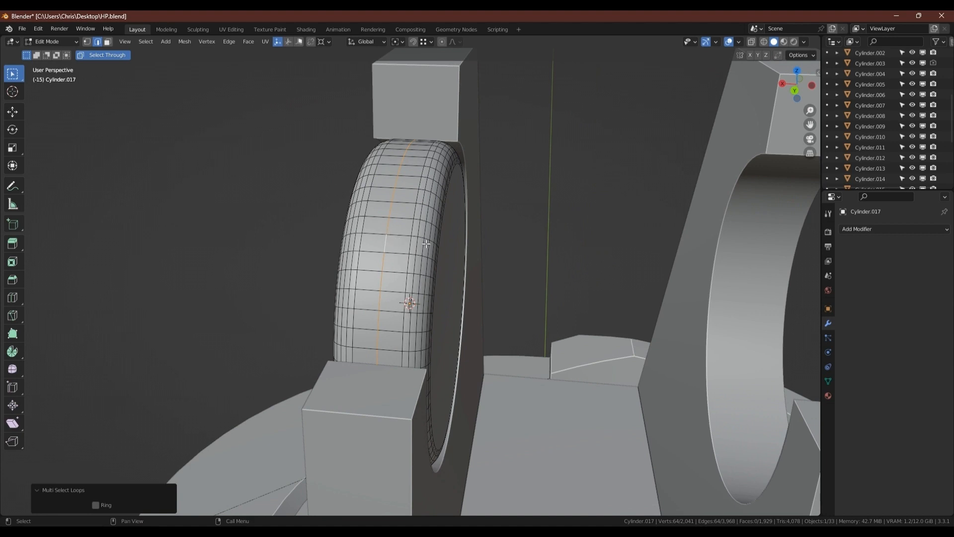
key("ctrl+b")
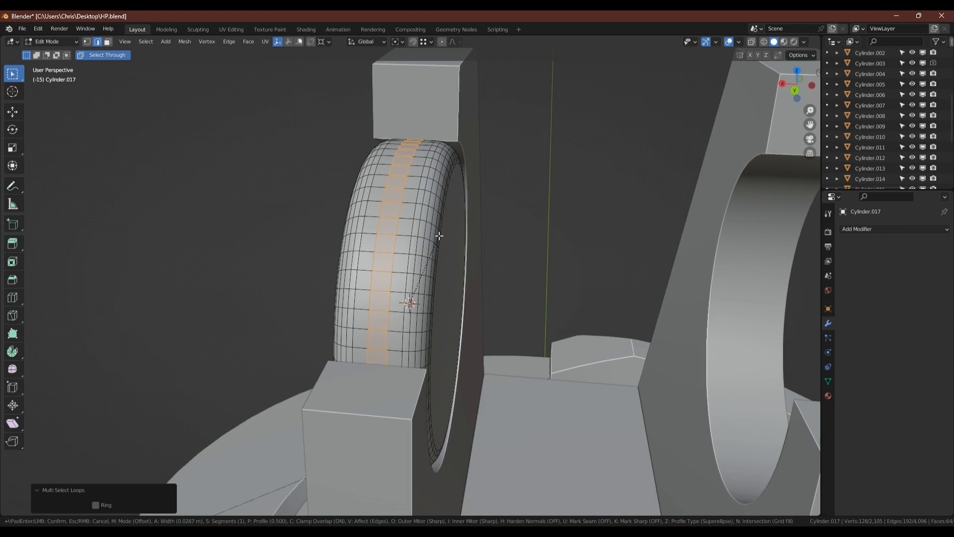
left_click(439, 235)
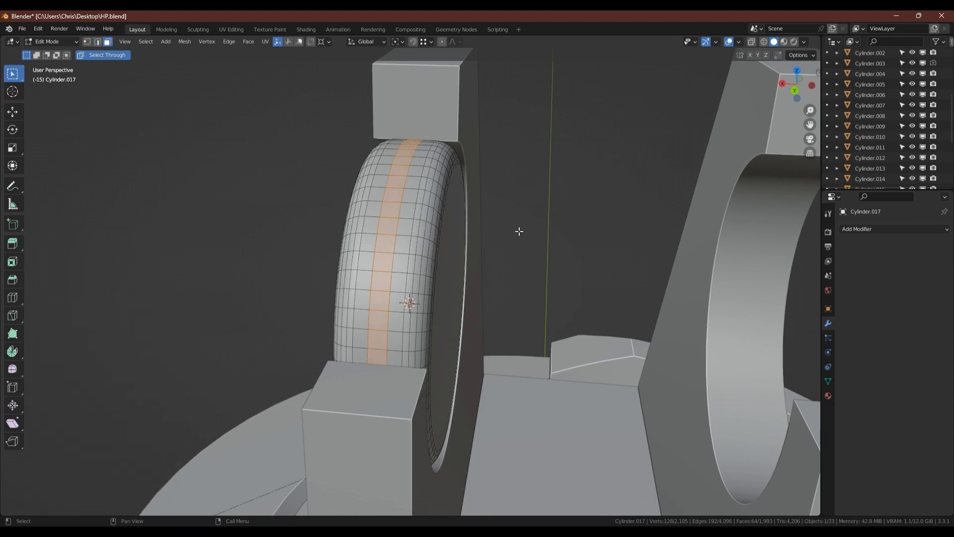
- Inset the disc's side band of faces about 0.0068 m and scale it inward to about 0.973, excluding X, to form a groove
key("i")
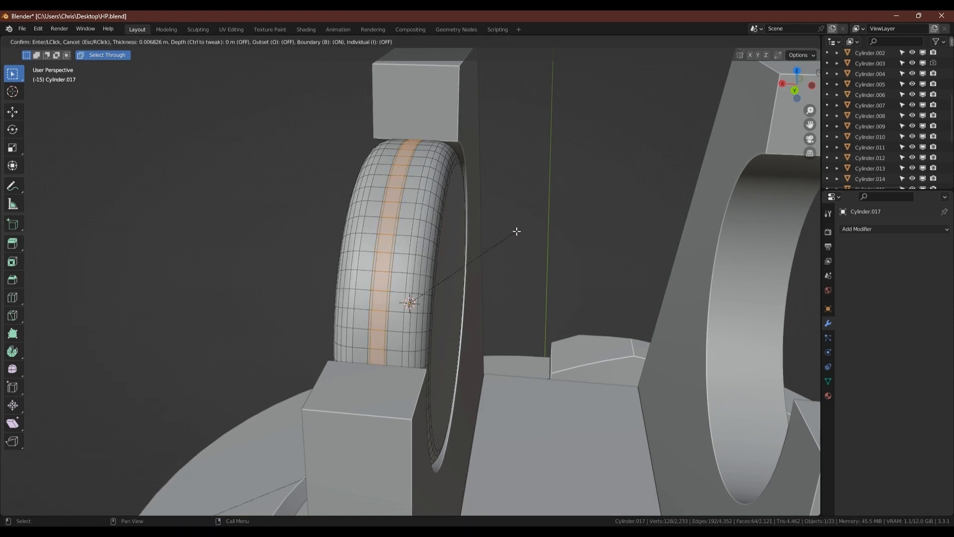
left_click(516, 231)
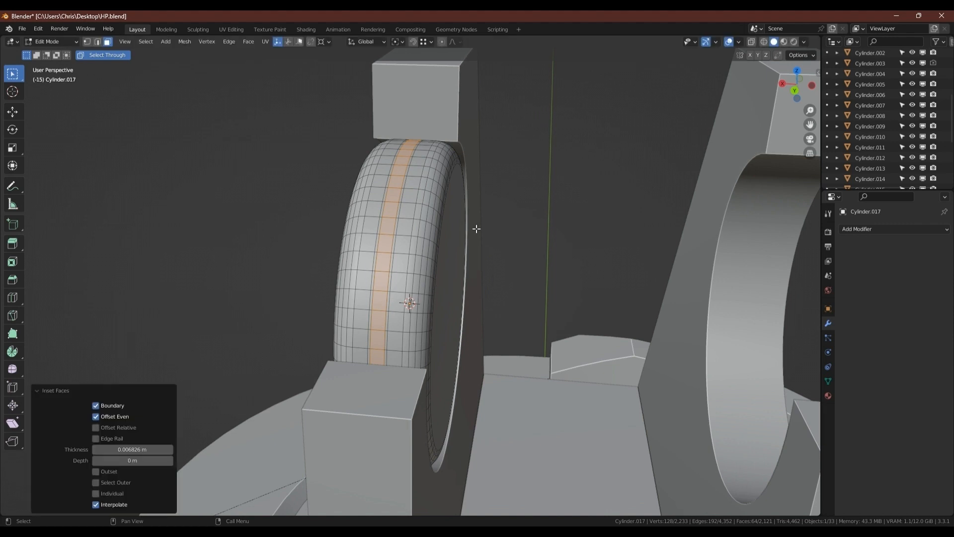
key("s")
key("shift+x")
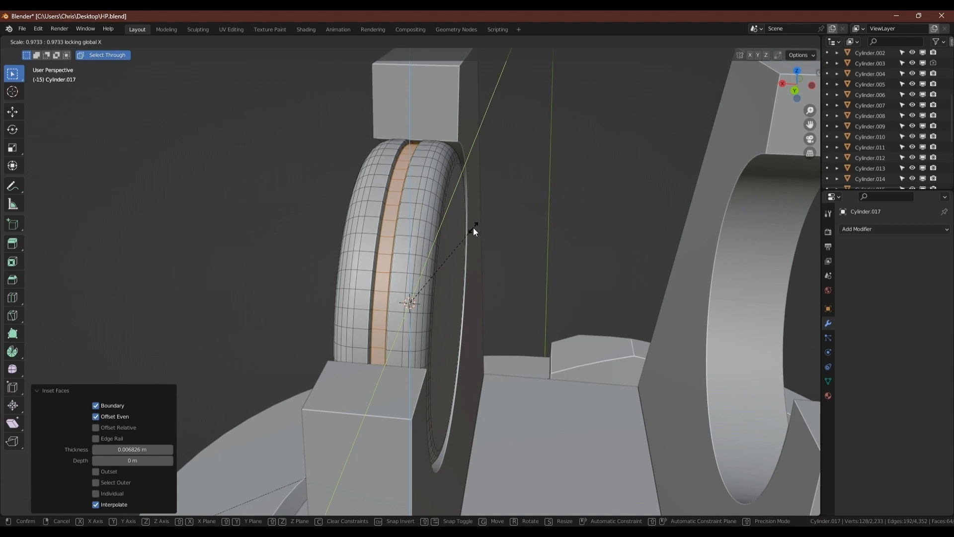
left_click(473, 228)
key("Tab")
- Dissolve the centre vertex of the disc's central recess to turn its floor into a single face
middle_click_drag(469, 233, 440, 258)
scroll(439, 258, "up", 8)
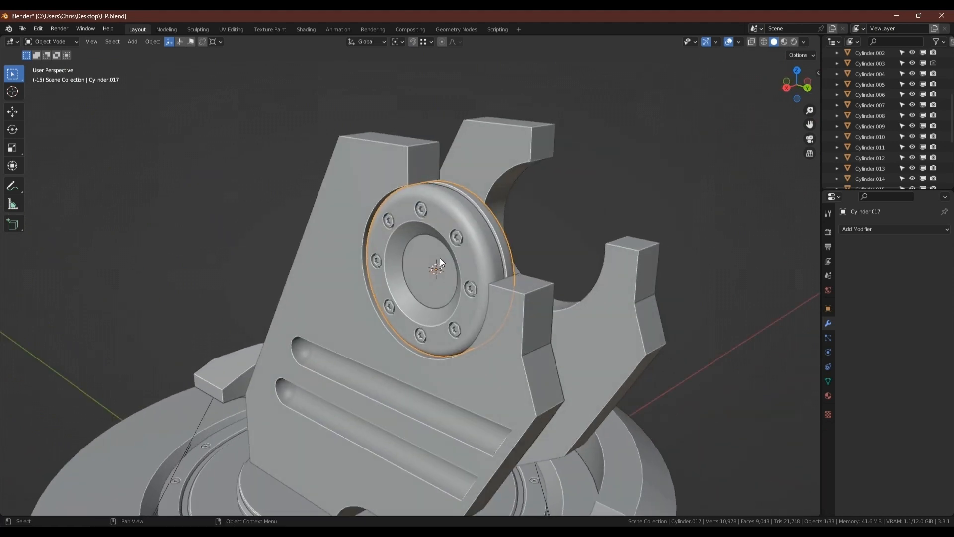
key("Tab")
key("1")
left_click(442, 270)
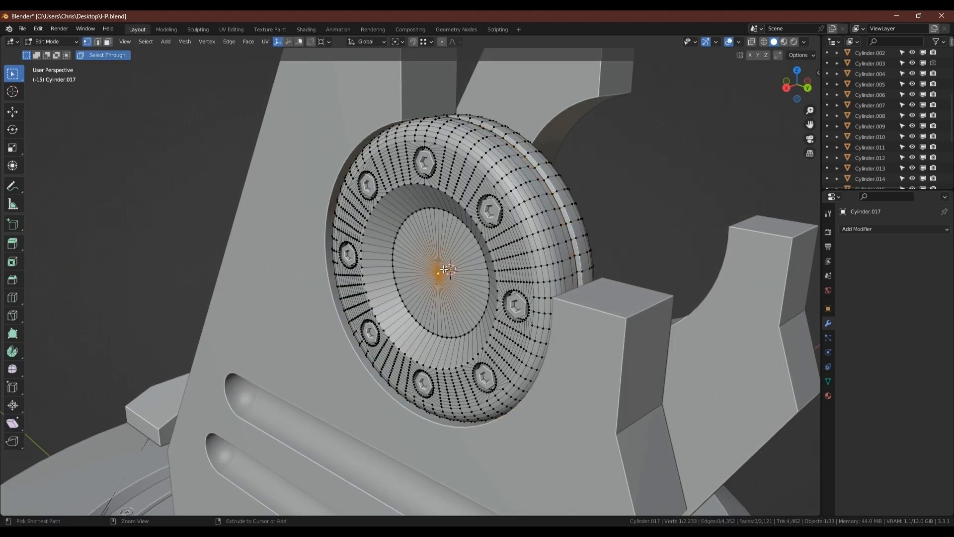
key("ctrl+3")
key("ctrl+x")
key("2")
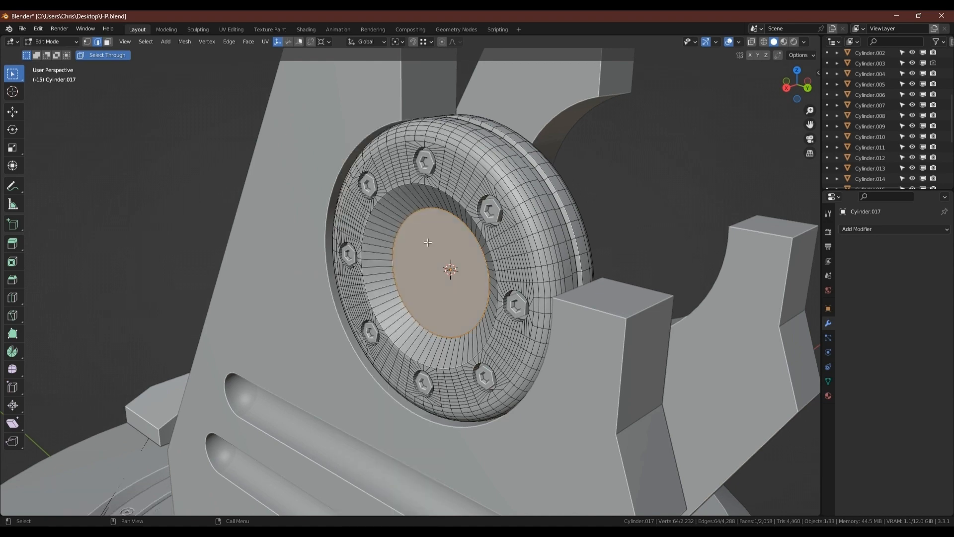
key("3")
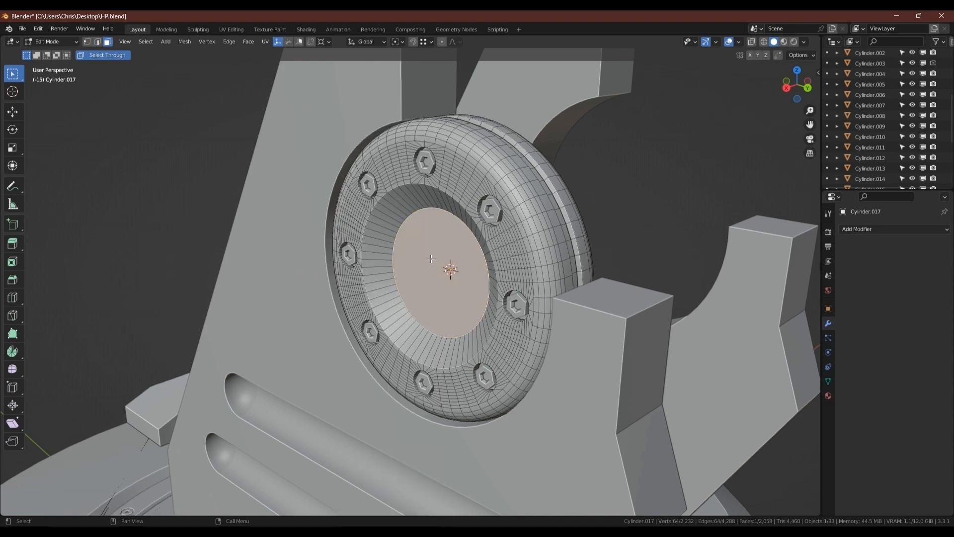
- Duplicate the recess floor face about -0.374 m along X to the disc's inner side and flip its normal
middle_click_drag(431, 260, 425, 264)
key("shift+d")
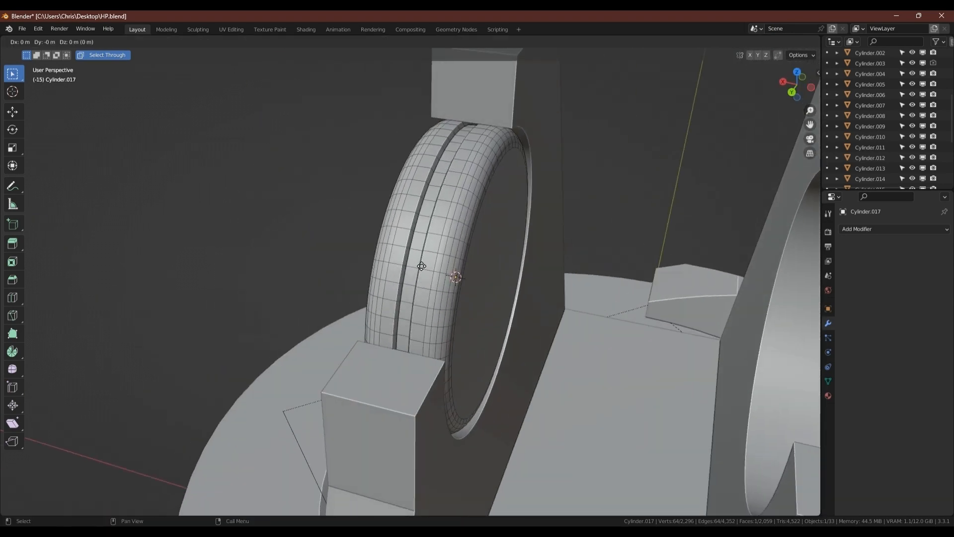
key("x")
left_click(529, 282)
key("alt+n")
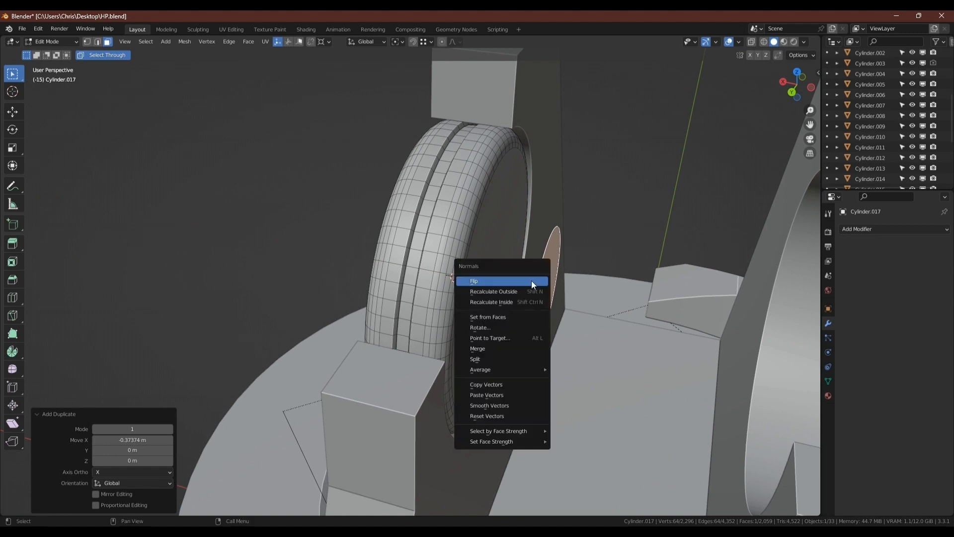
left_click(532, 280)
- Delete the large flat face closing the disc's inner side
middle_click_drag(497, 255, 472, 248)
left_click(472, 247)
key("x")
key("f")
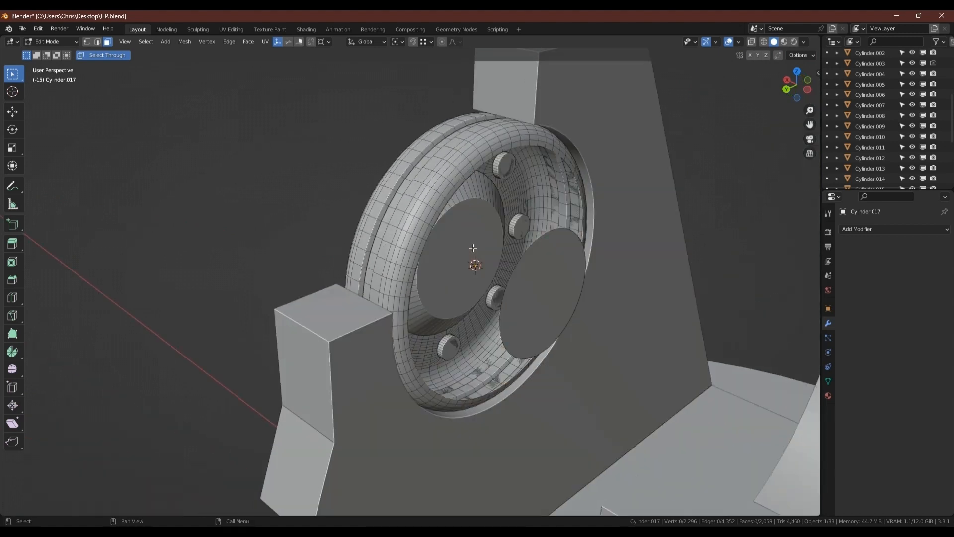
- Move the duplicated round face about 0.175 m along X into the disc's open inner side
left_click(534, 278)
middle_click_drag(499, 281, 477, 268)
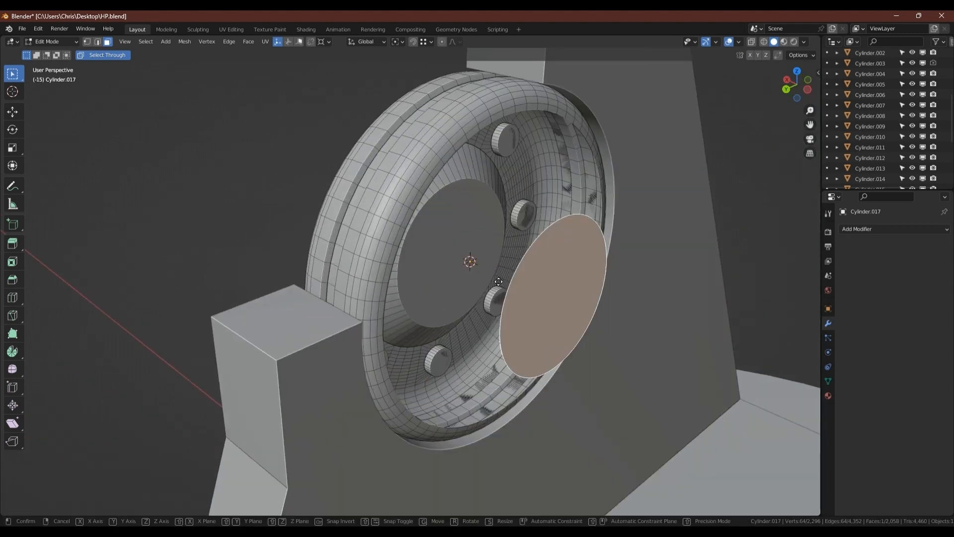
key("g")
key("x")
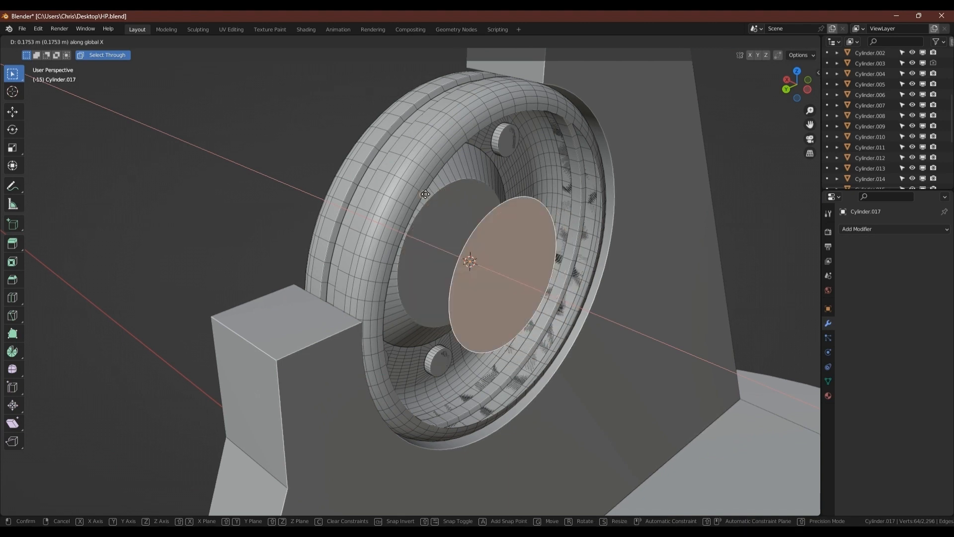
left_click(424, 195)
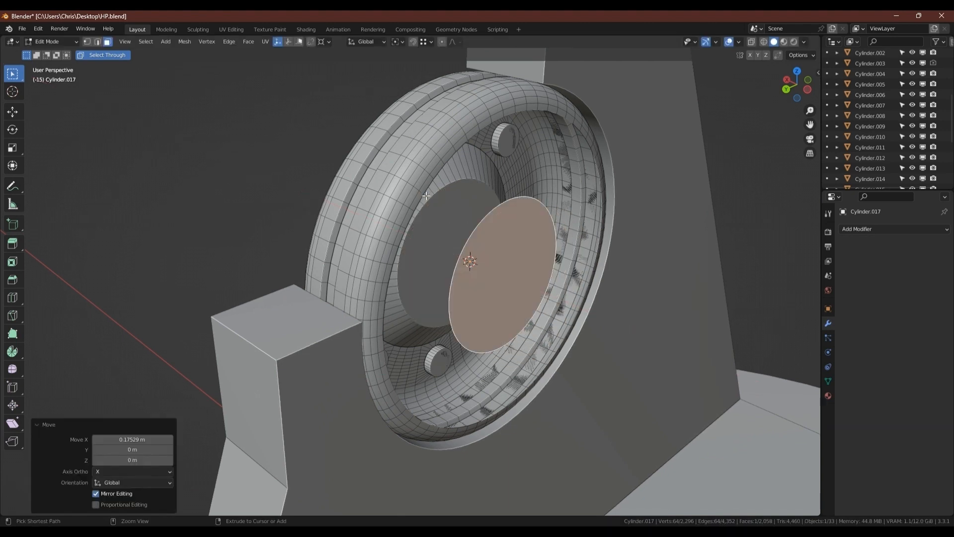
- Bridge the disc's open inner rim loop to the edge loop of the duplicated round face
key("2")
left_click(446, 163, "alt")
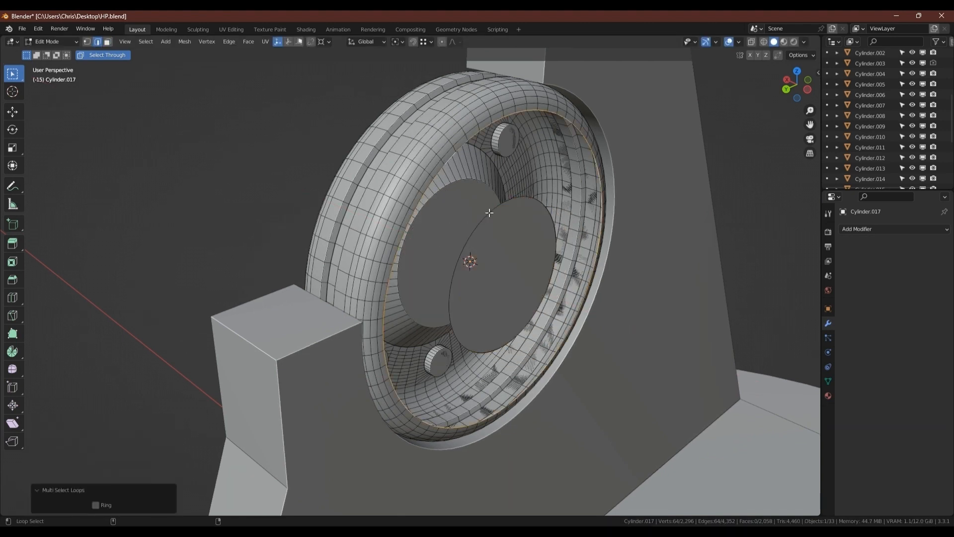
left_click(489, 213, "alt+shift")
right_click(452, 175)
left_click(440, 183)
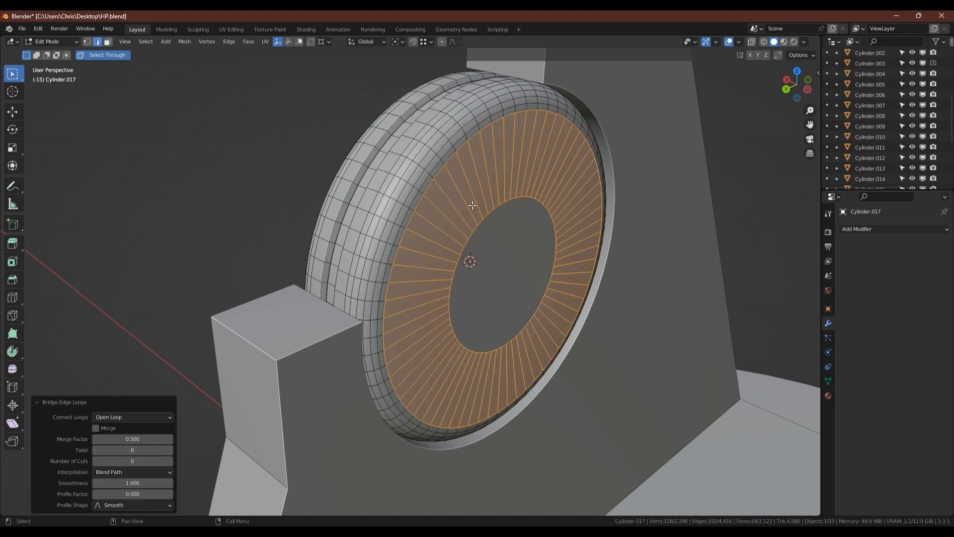
key("Tab")
- Check the finished disc from its outer side and save the file
scroll(496, 223, "down", 4)
middle_click_drag(497, 223, 480, 186)
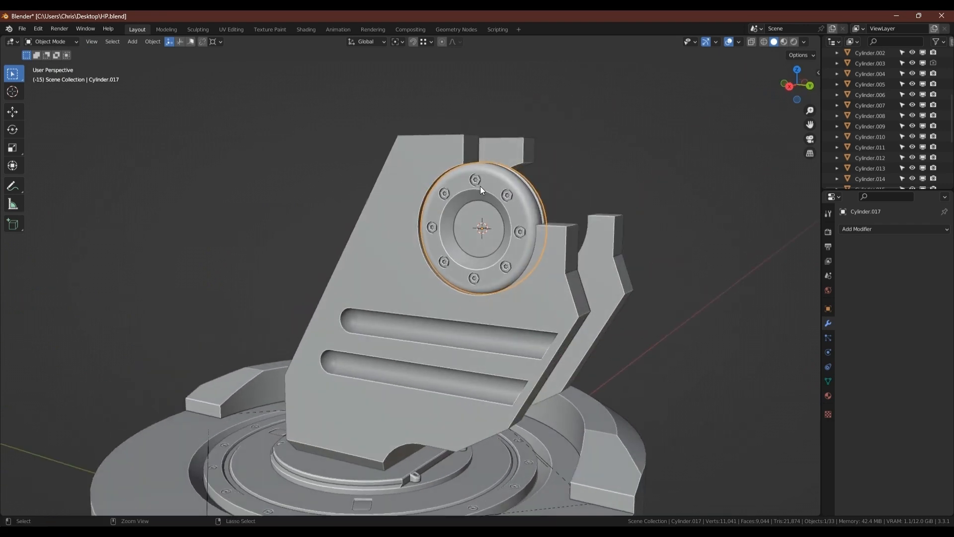
key("ctrl+s")
left_click(550, 186)
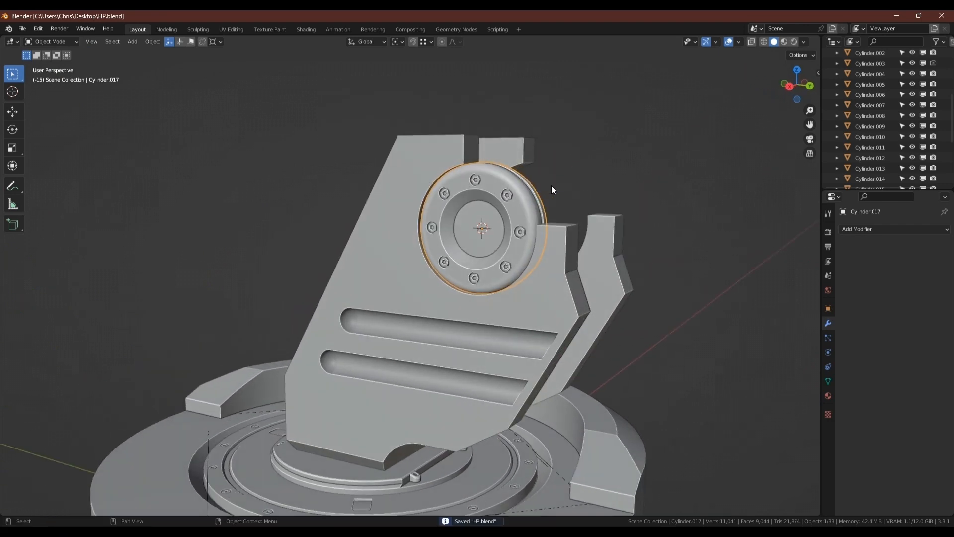
scroll(392, 327, "down", 5)
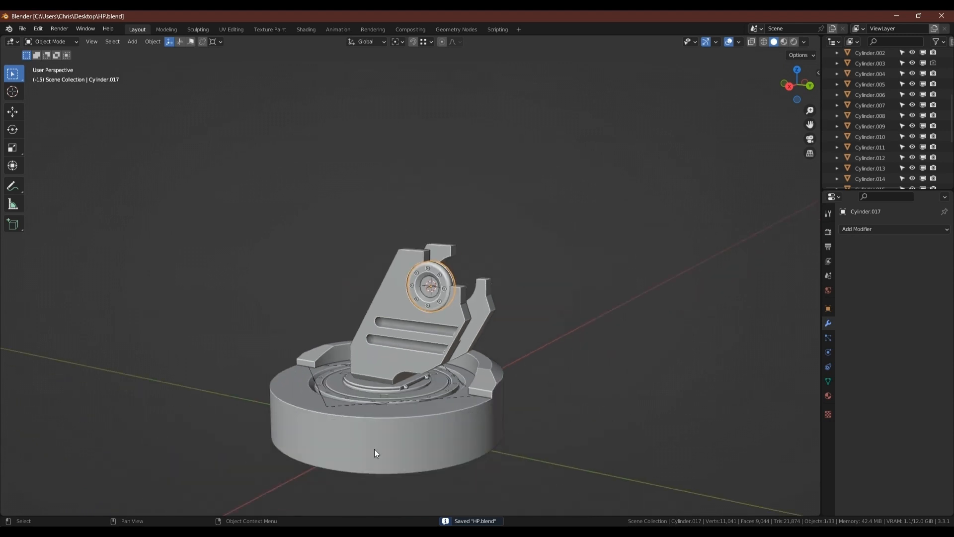